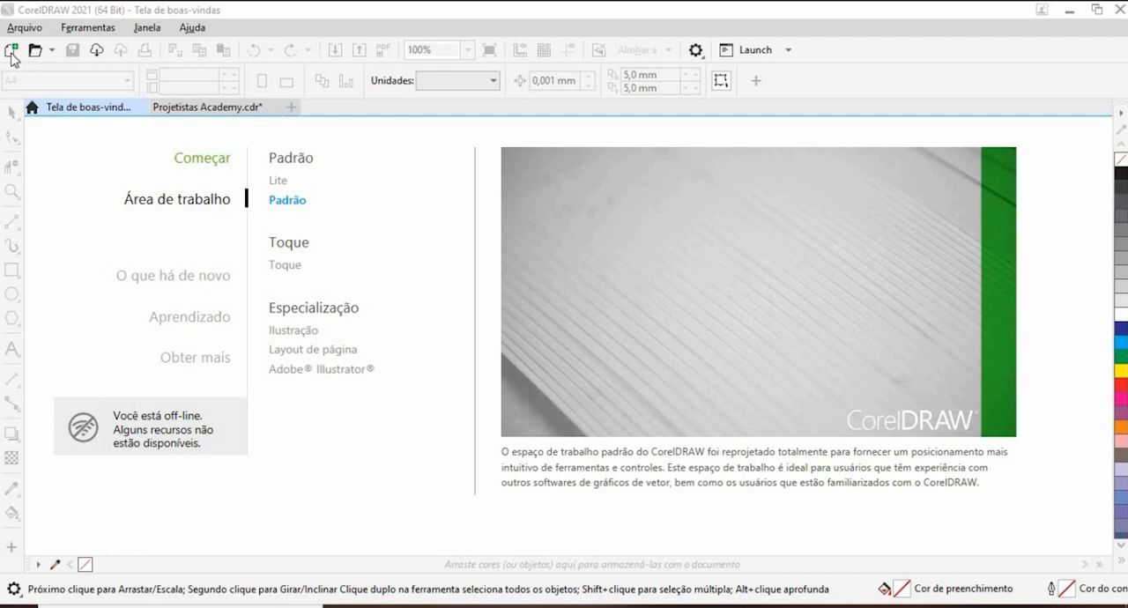
# - Create a new one-page A4 portrait document named "Projetistas Academy - Corel Draw" with CMYK colour and 300 dpi resolution
pyautogui.click(11, 51)
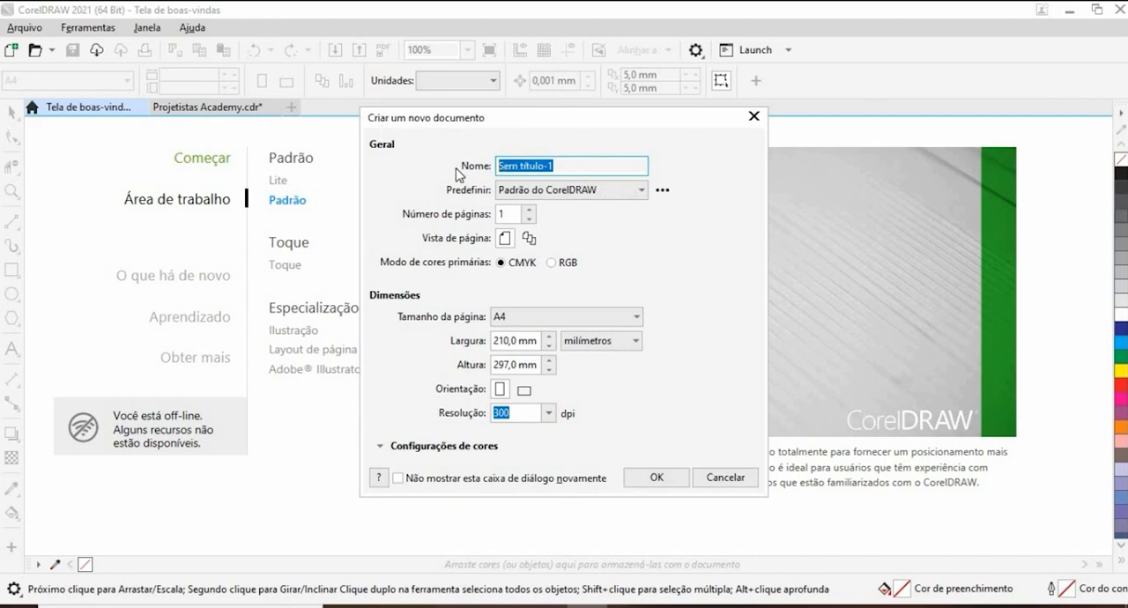
pyautogui.write('Projetistas Academy - Corel Draw')
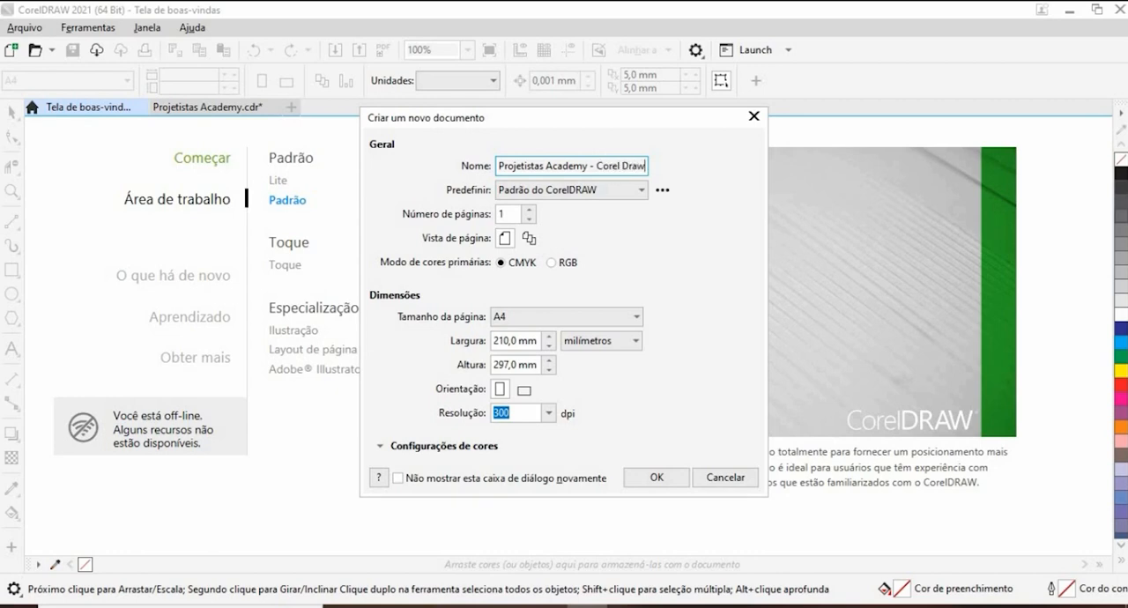
pyautogui.press('Return')
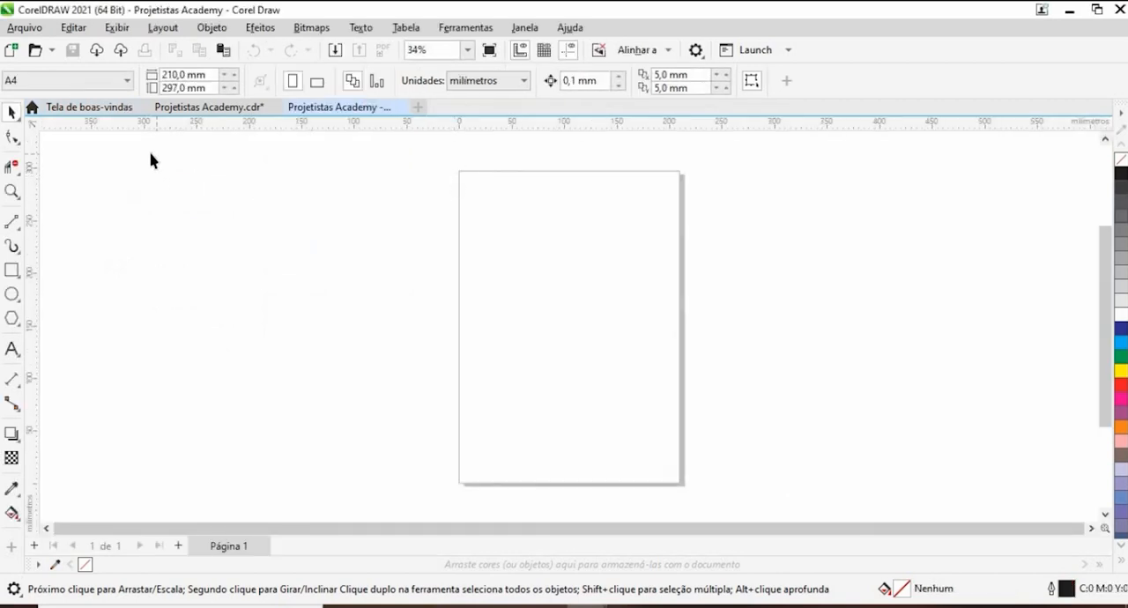
pyautogui.click(96, 111)
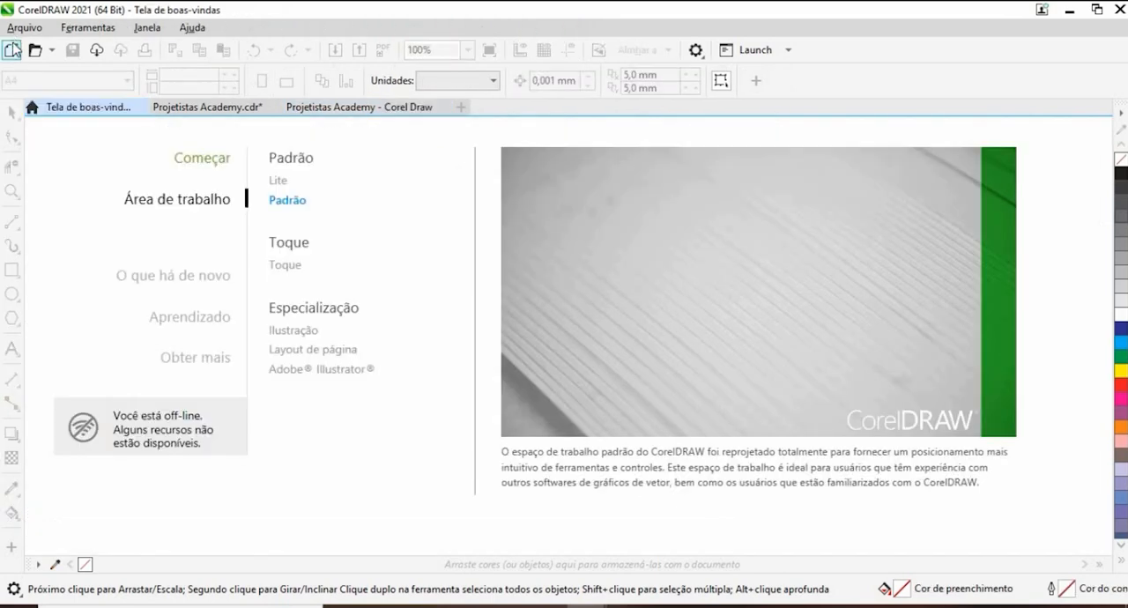
pyautogui.click(13, 51)
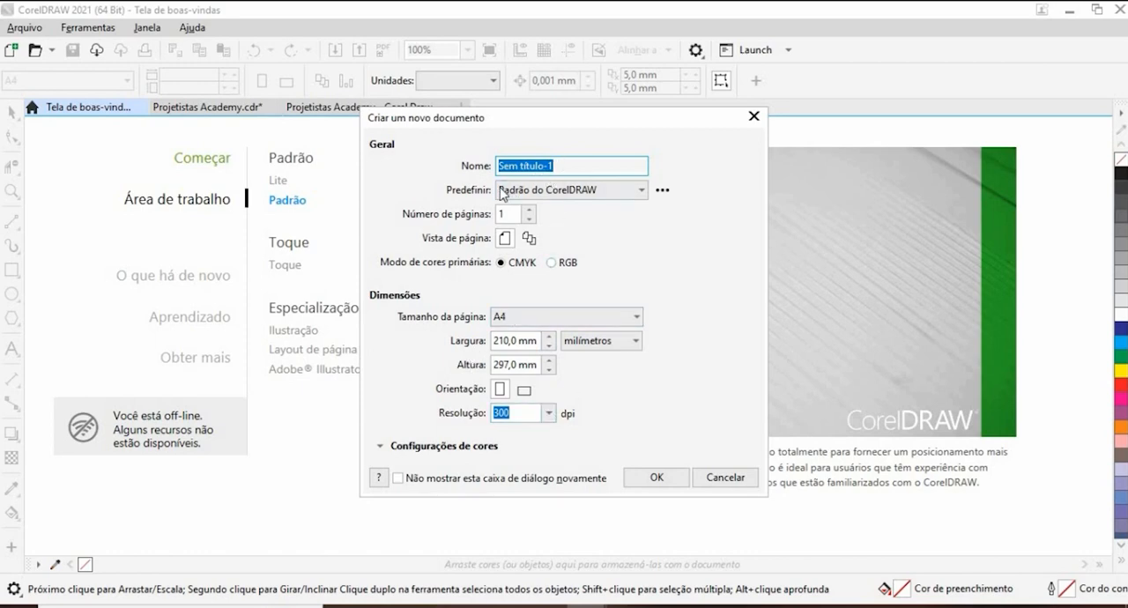
pyautogui.click(600, 343)
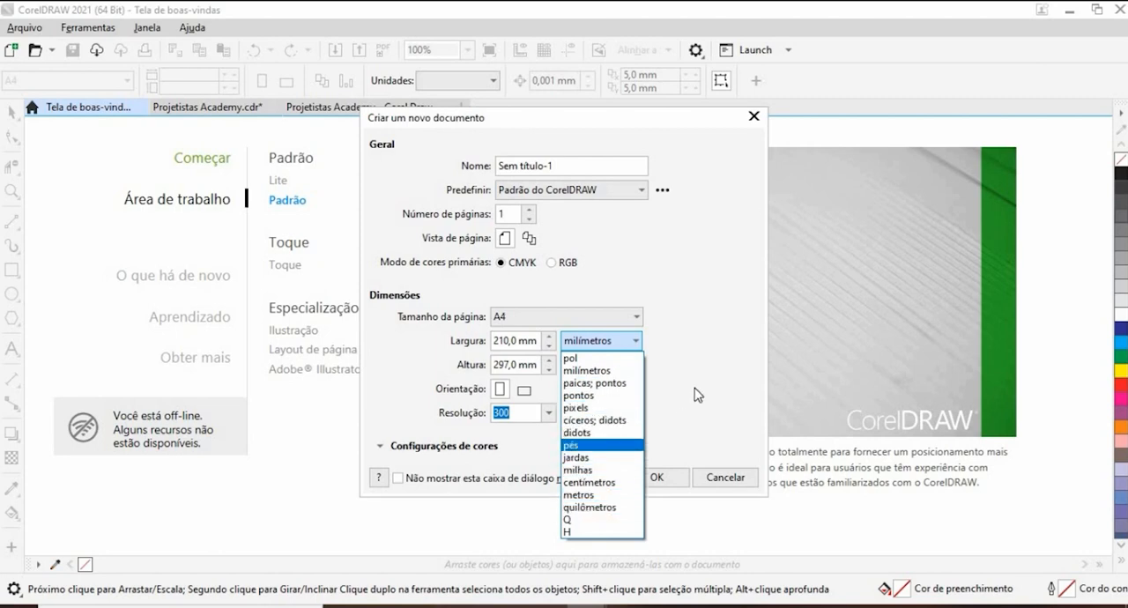
pyautogui.click(590, 370)
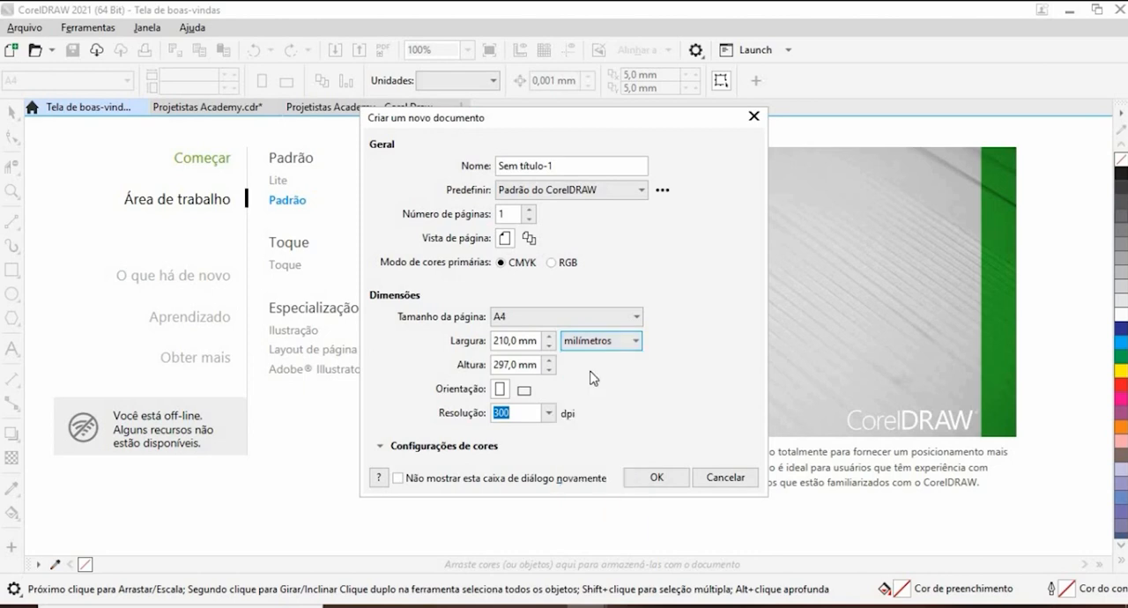
pyautogui.click(753, 117)
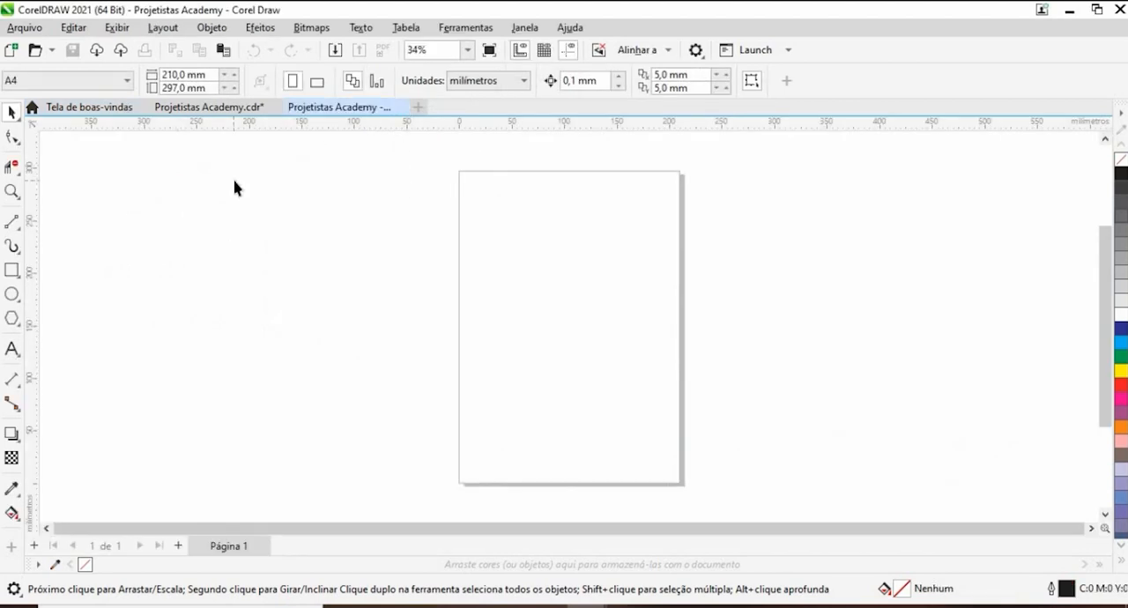
pyautogui.scroll(-1, 469, 254)
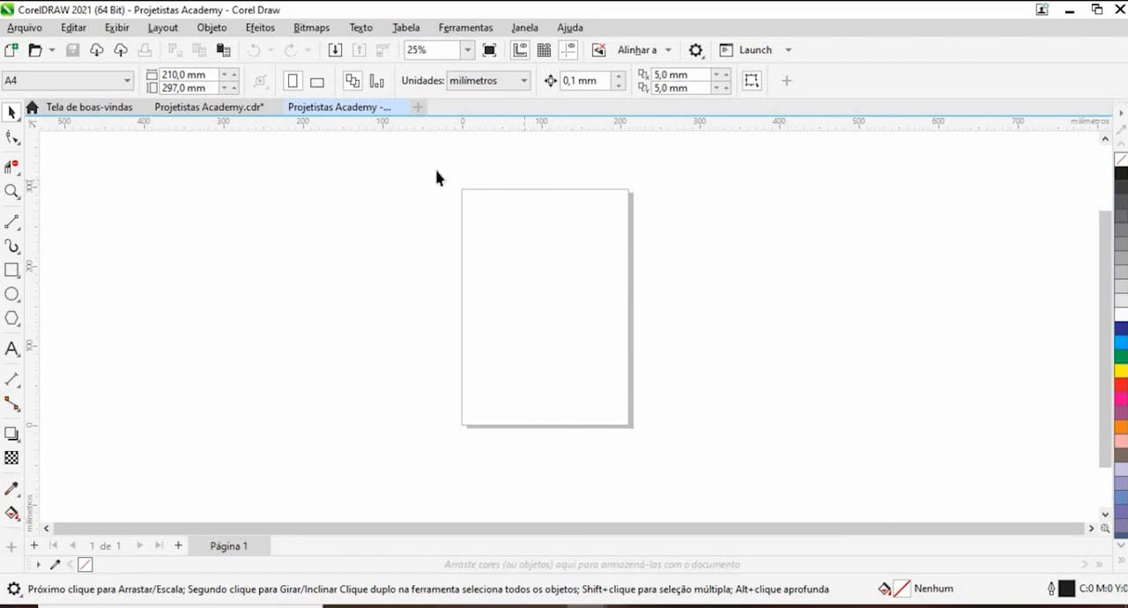
pyautogui.scroll(-1, 436, 176)
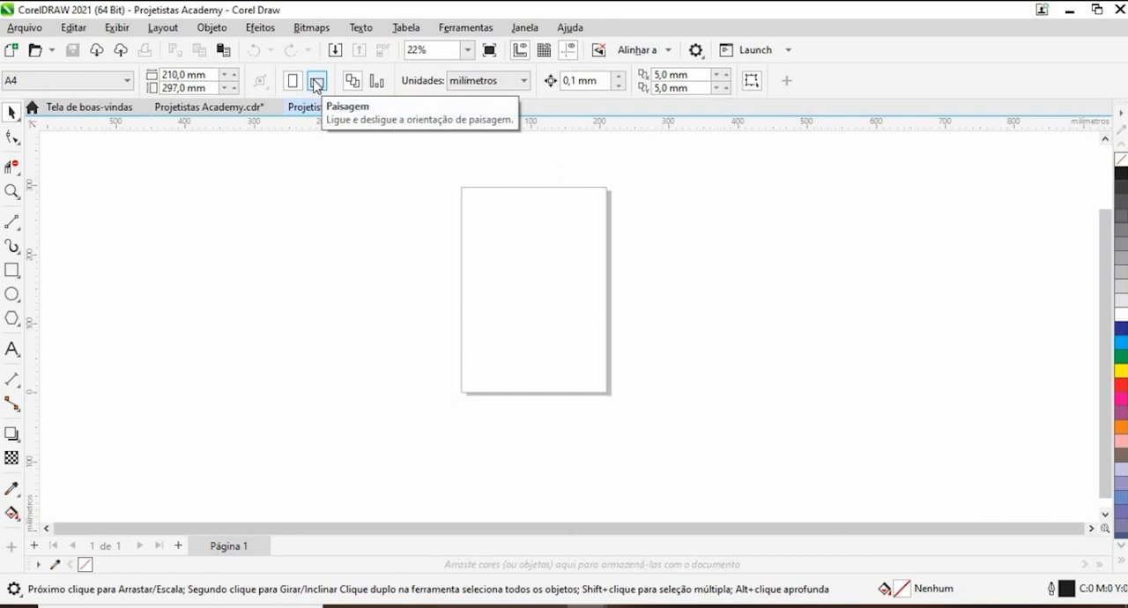
pyautogui.moveTo(422, 161); pyautogui.dragTo(481, 230)
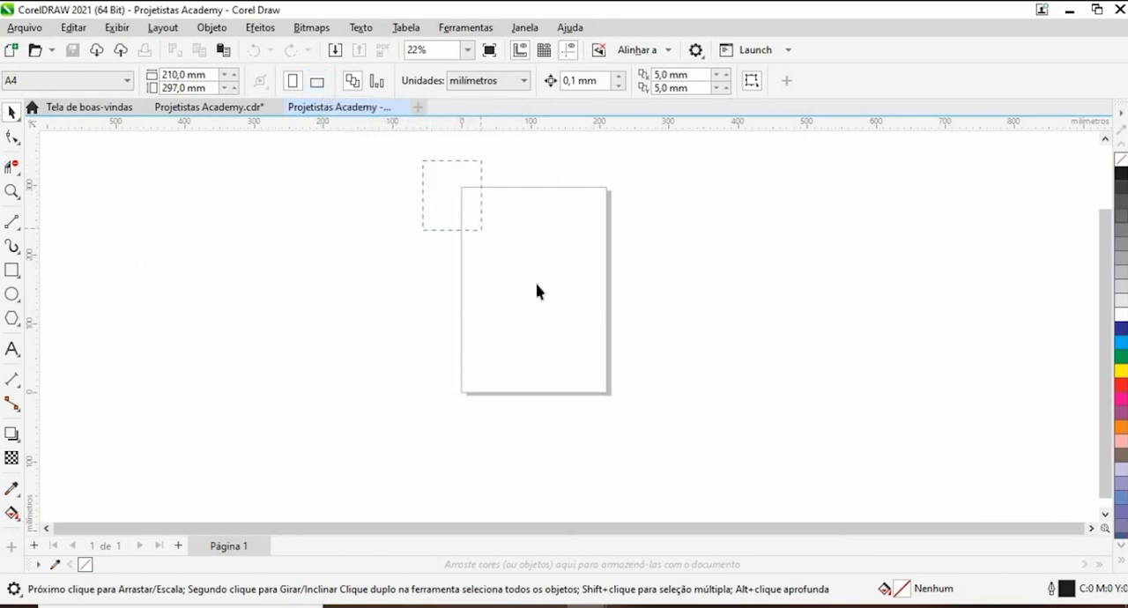
pyautogui.moveTo(536, 284); pyautogui.dragTo(655, 450)
pyautogui.moveTo(518, 247); pyautogui.dragTo(654, 414)
pyautogui.click(514, 84)
# - Show the Linhas-guia (guidelines) and Alinhar e distribuir (align and distribute) dockers beside the drawing area
pyautogui.click(525, 29)
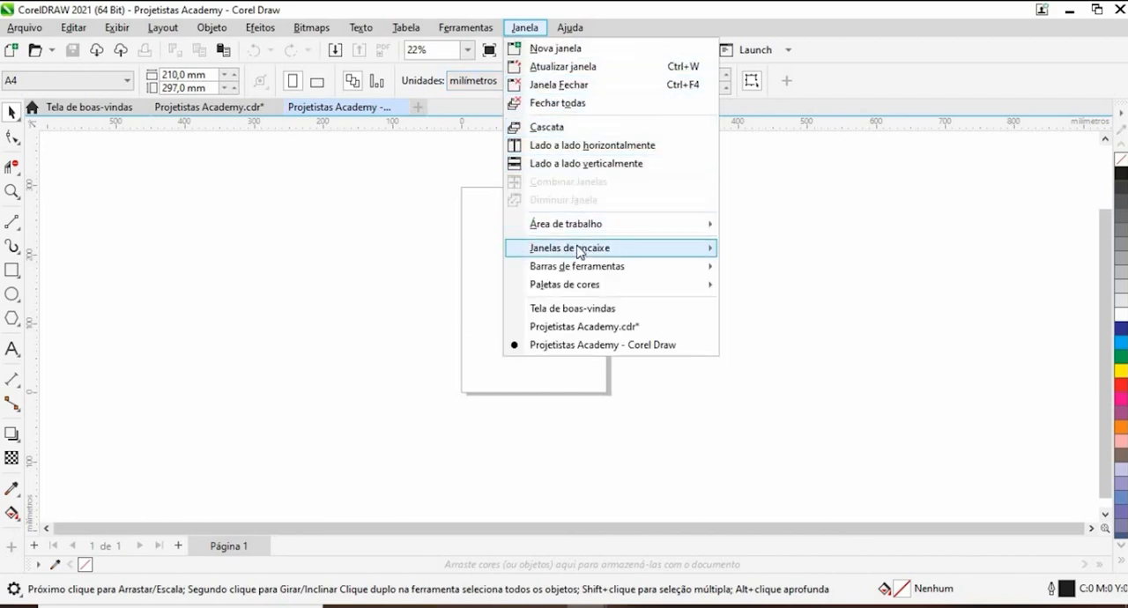
pyautogui.moveTo(579, 253)
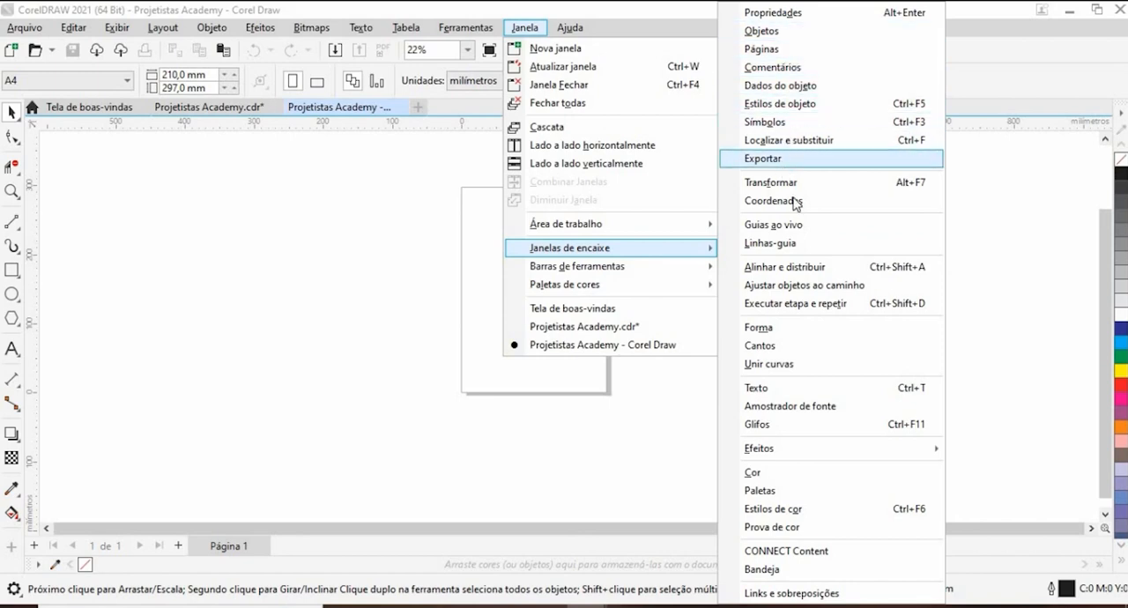
pyautogui.click(812, 251)
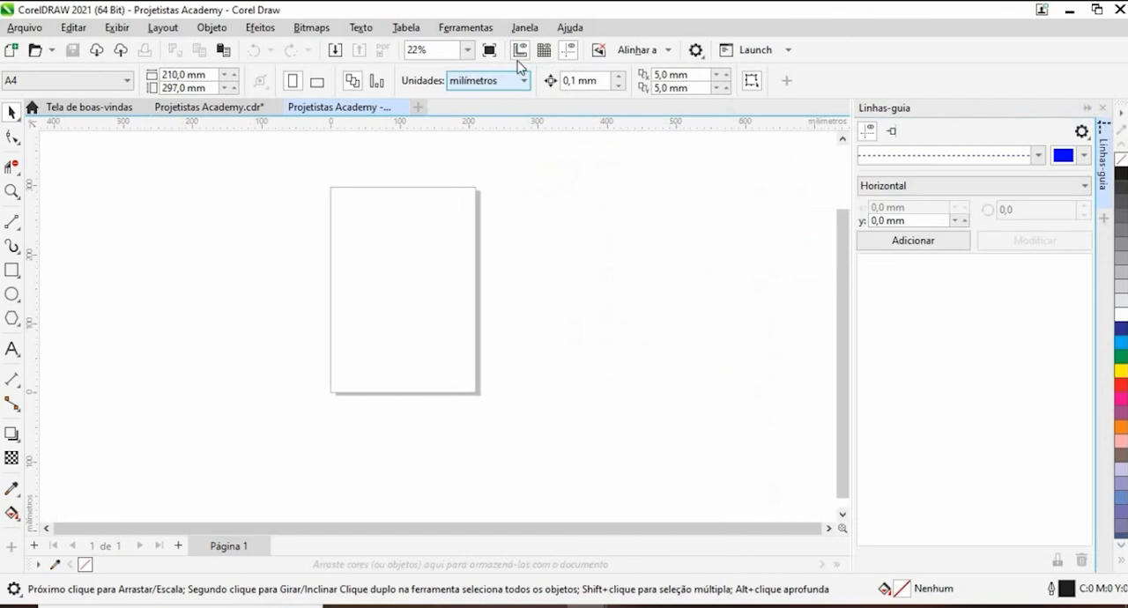
pyautogui.click(527, 27)
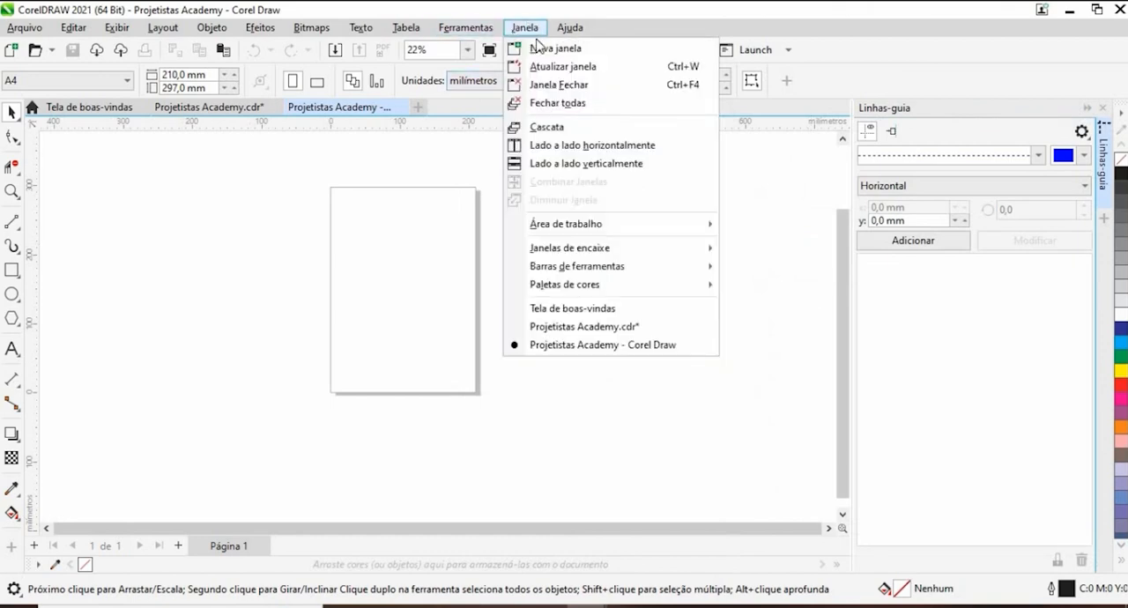
pyautogui.moveTo(663, 253)
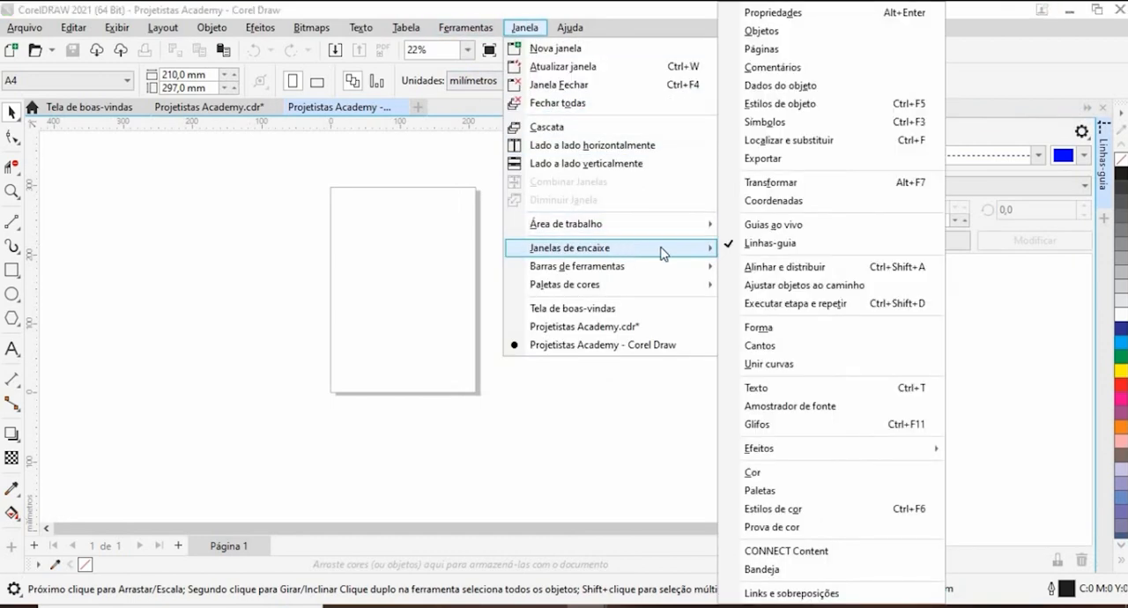
pyautogui.click(790, 268)
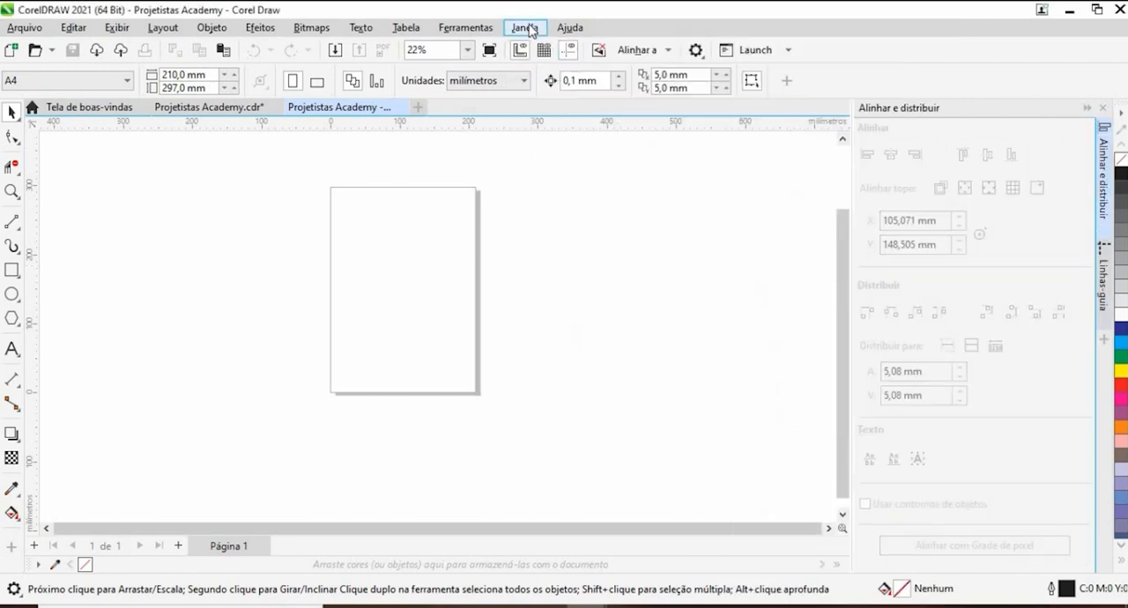
# - Show the Unir curvas (join curves) docker as well
pyautogui.click(531, 29)
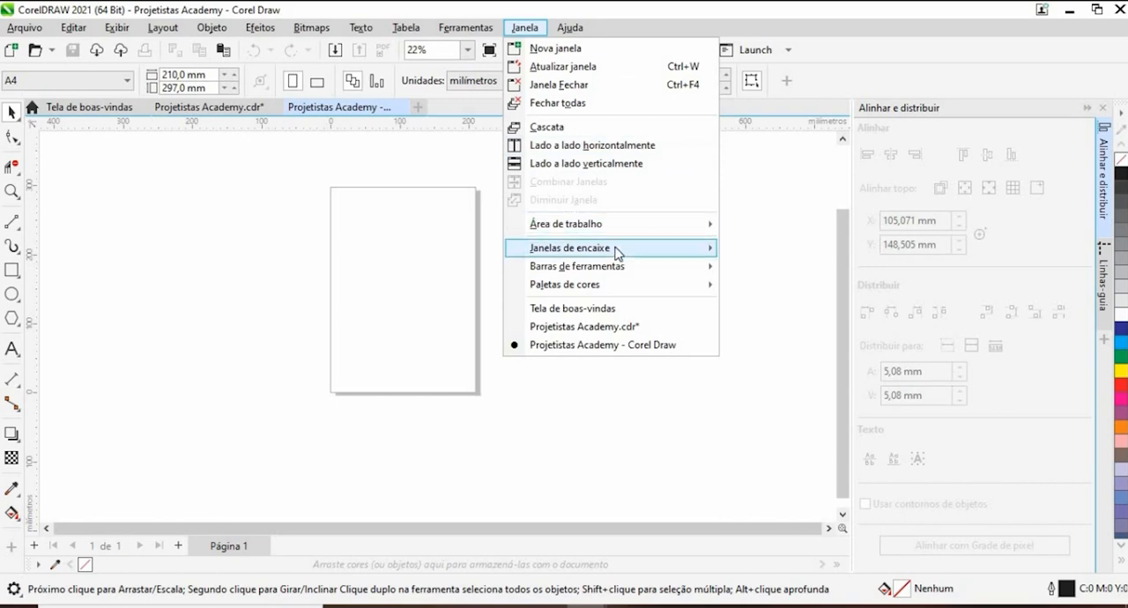
pyautogui.moveTo(696, 261)
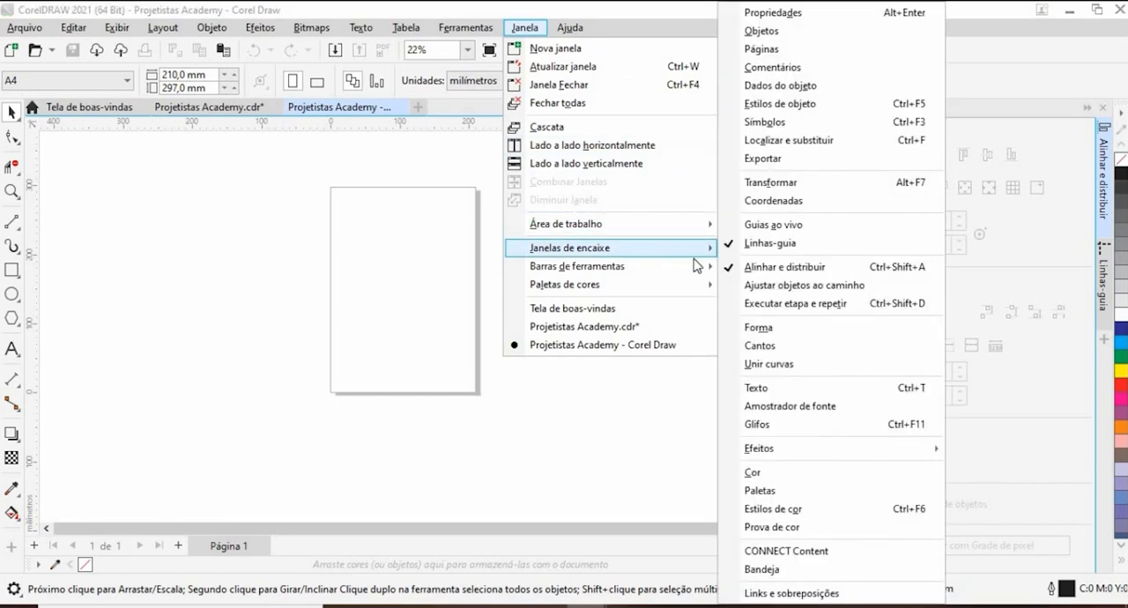
pyautogui.click(805, 368)
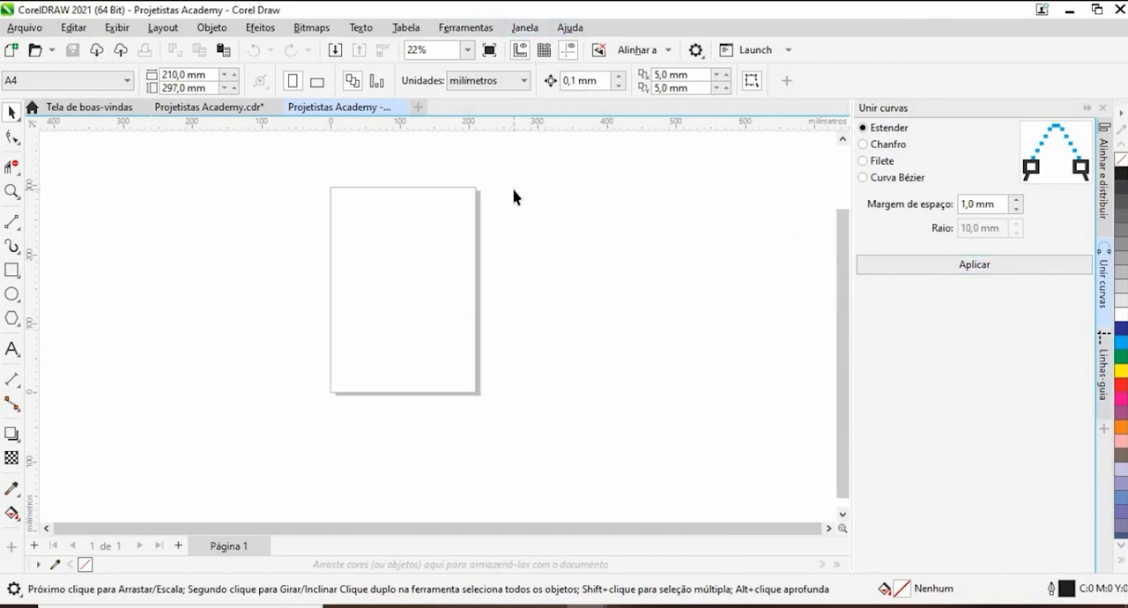
pyautogui.click(528, 29)
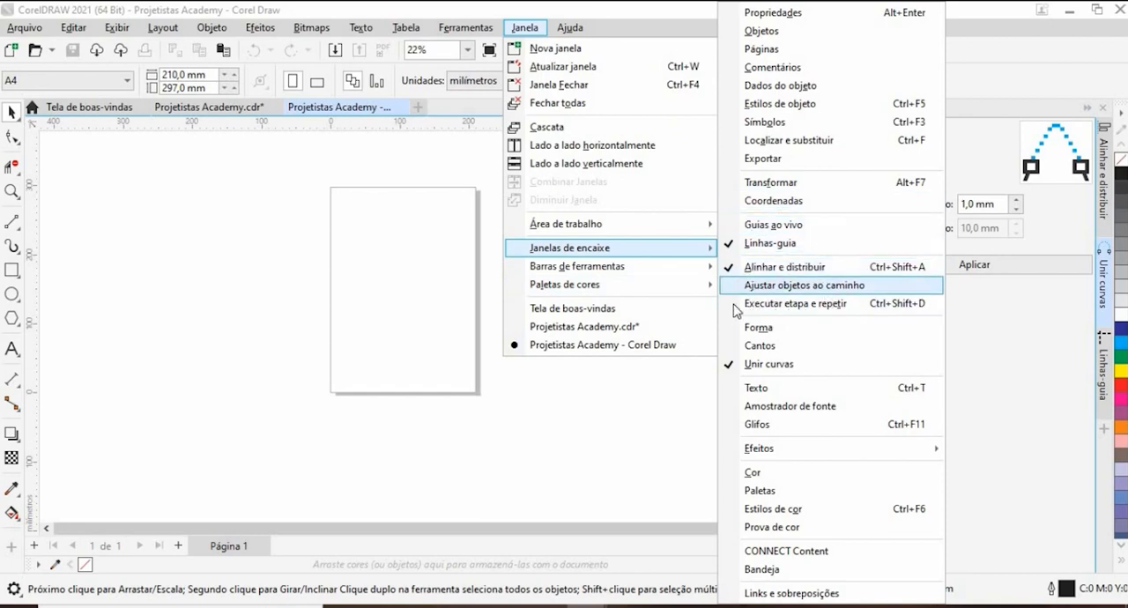
pyautogui.moveTo(796, 457)
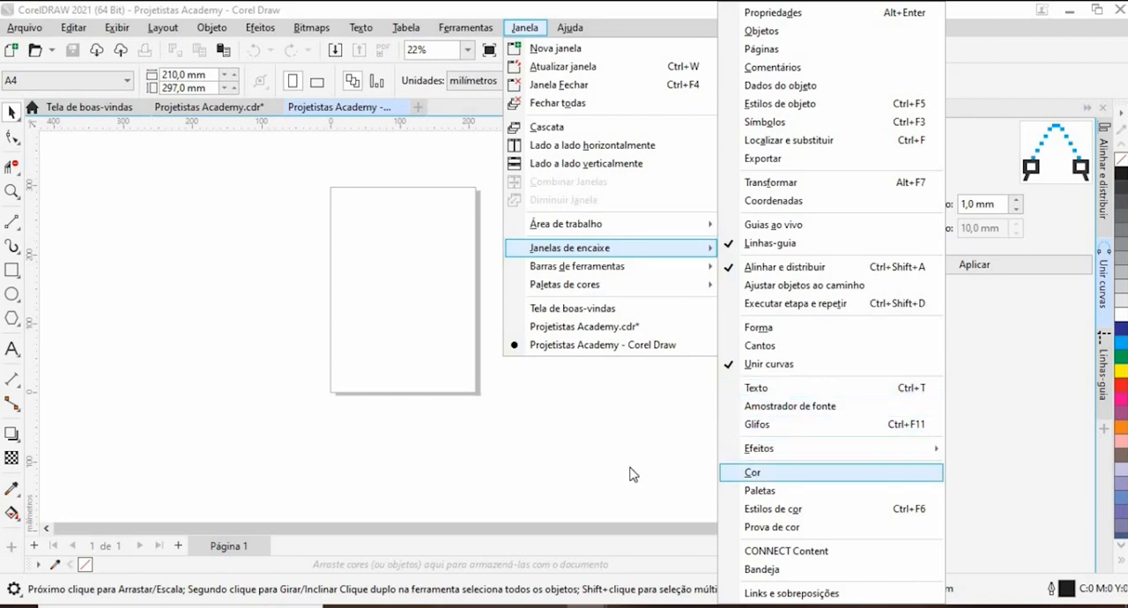
pyautogui.click(557, 424)
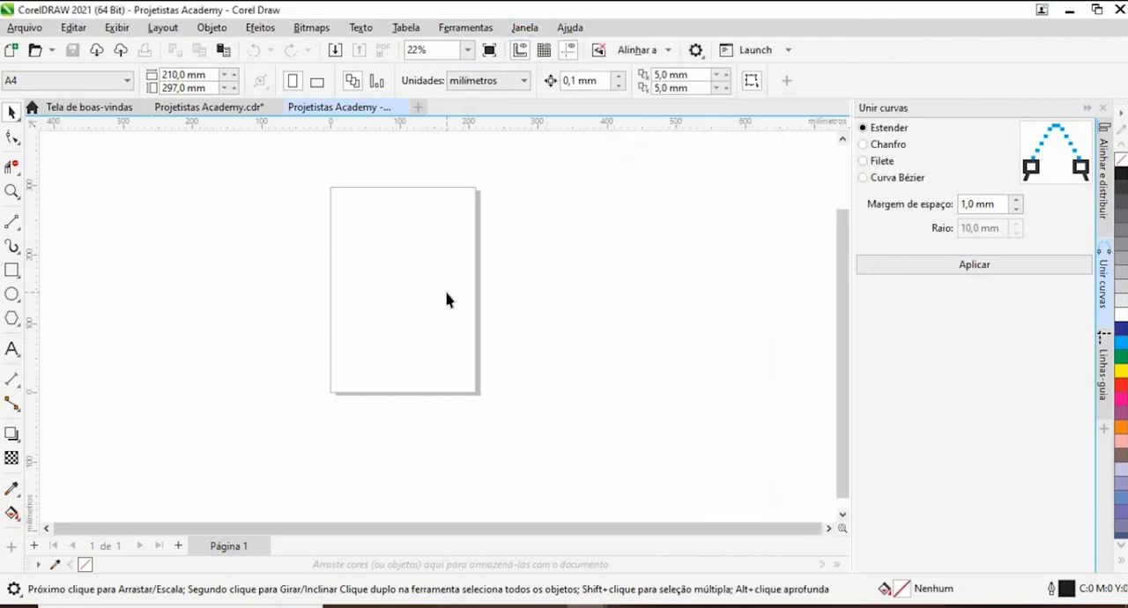
pyautogui.scroll(1, 419, 296)
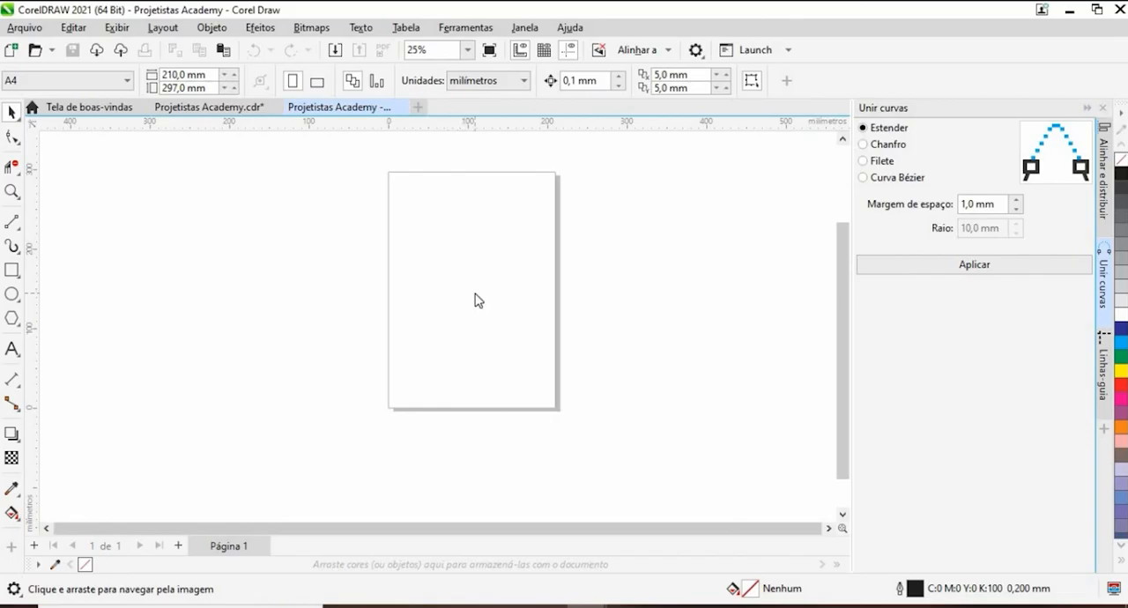
# - Switch to Chrome, browse the "engradado de madeira" image results and open the Mercado Livre page of the Pallet Brazil six-bottle crate
pyautogui.hotkey('alt', 'Tab')
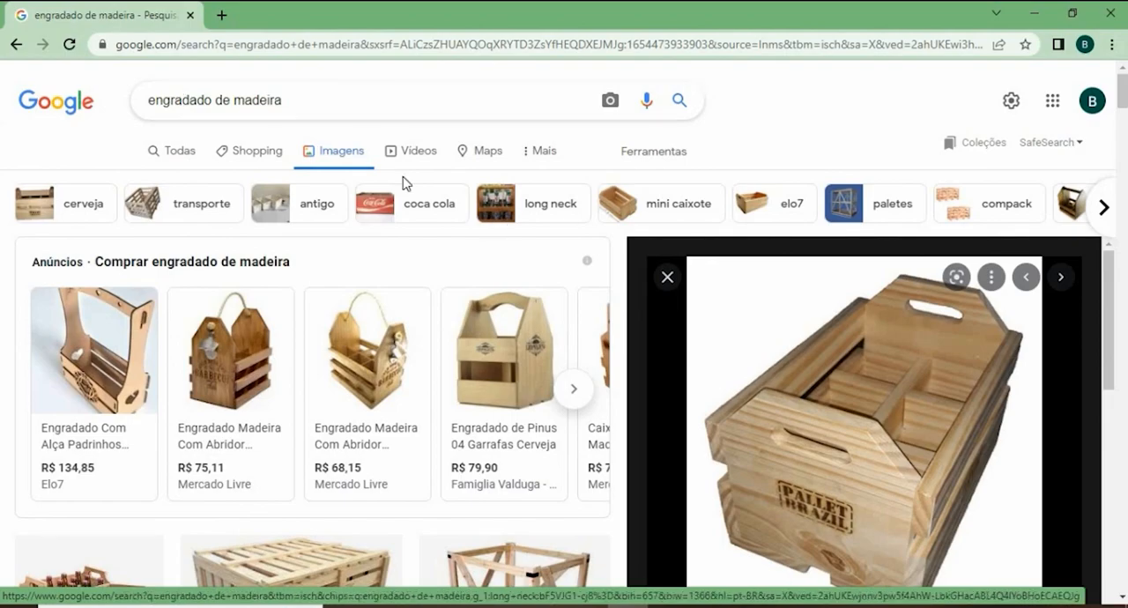
pyautogui.scroll(-6, 320, 352)
pyautogui.scroll(-10, 269, 352)
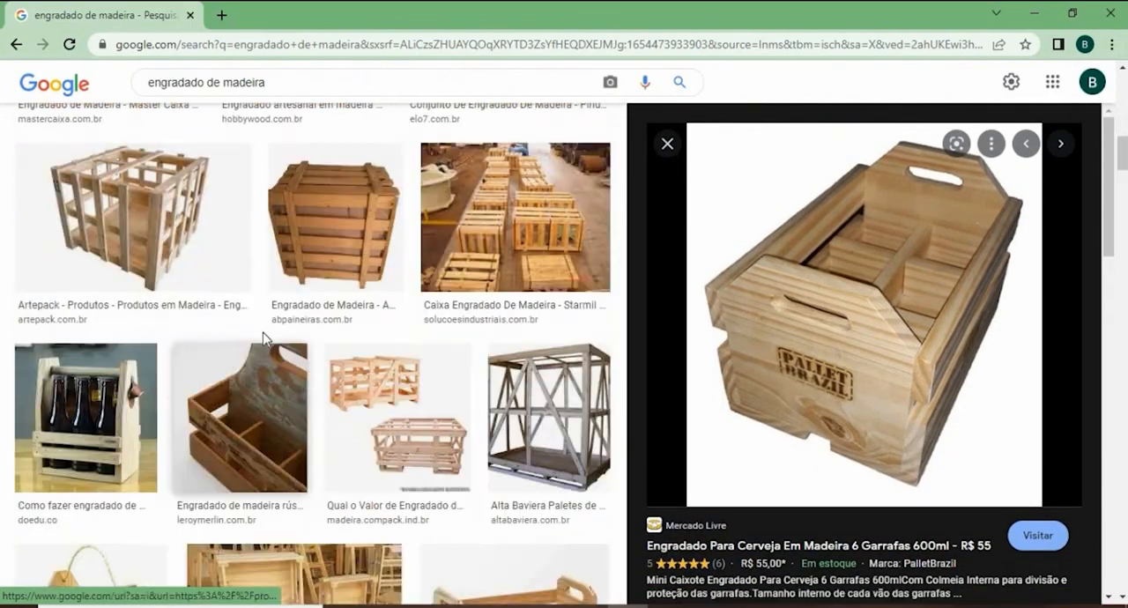
pyautogui.scroll(-10, 255, 315)
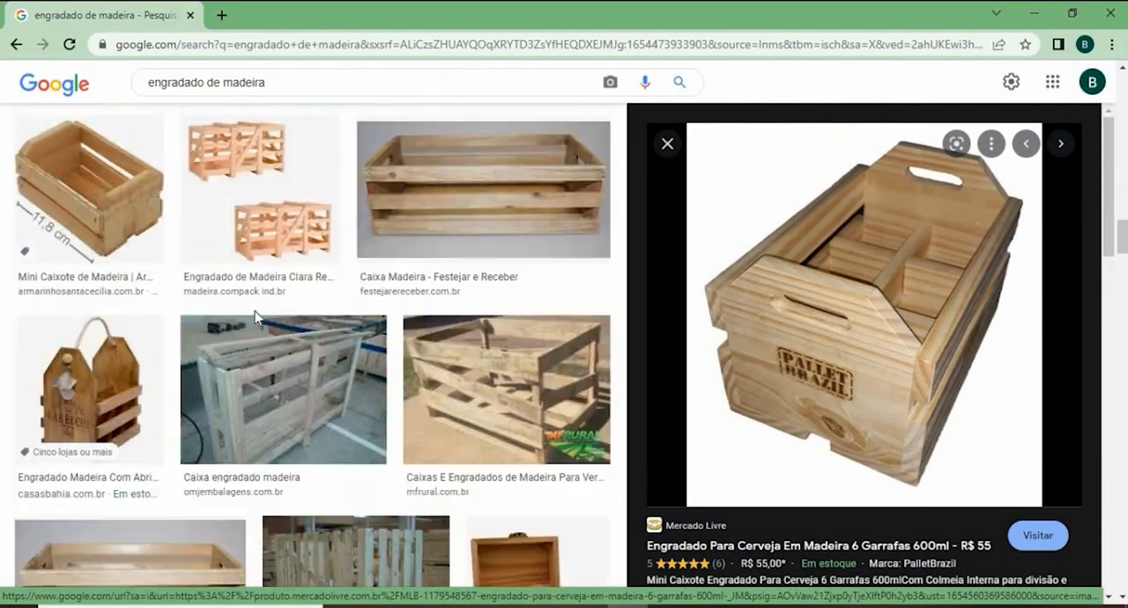
pyautogui.scroll(-5, 258, 310)
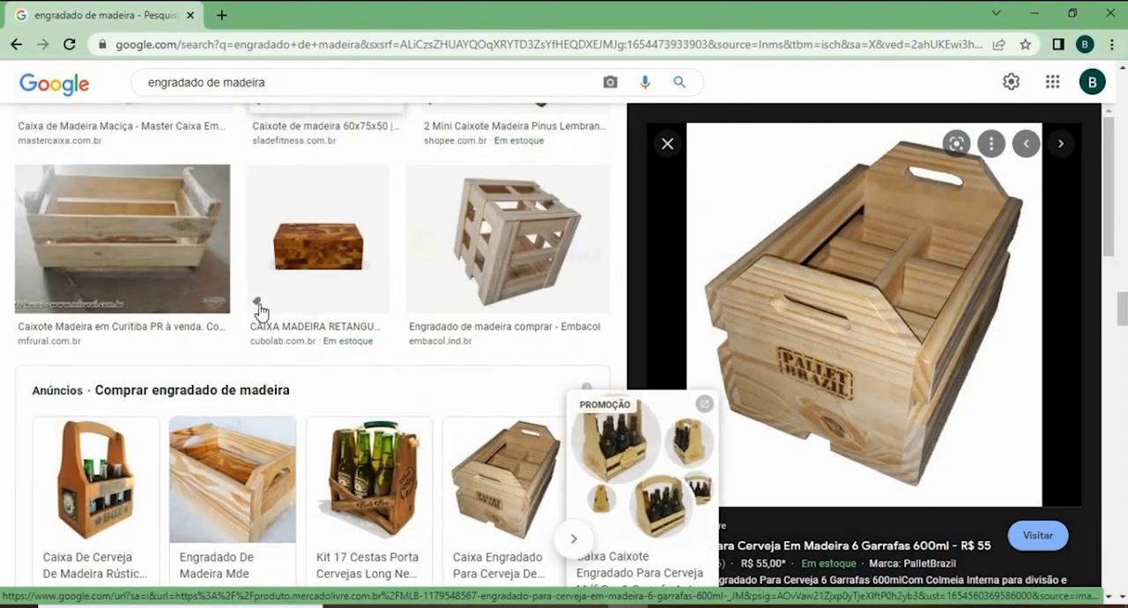
pyautogui.click(817, 359)
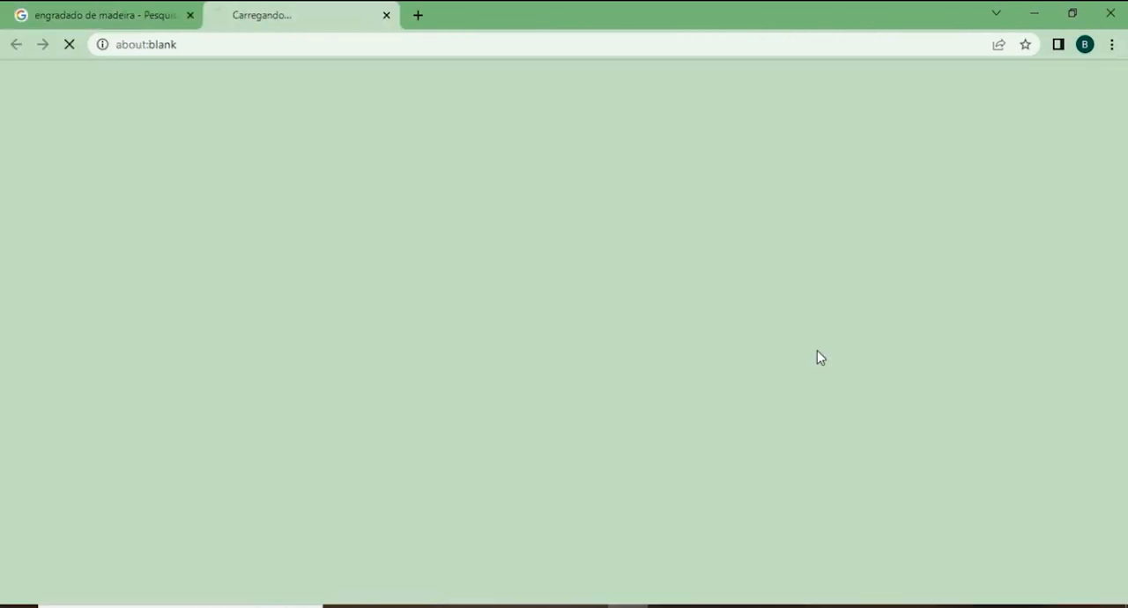
pyautogui.scroll(-2, 335, 273)
pyautogui.scroll(2, 380, 292)
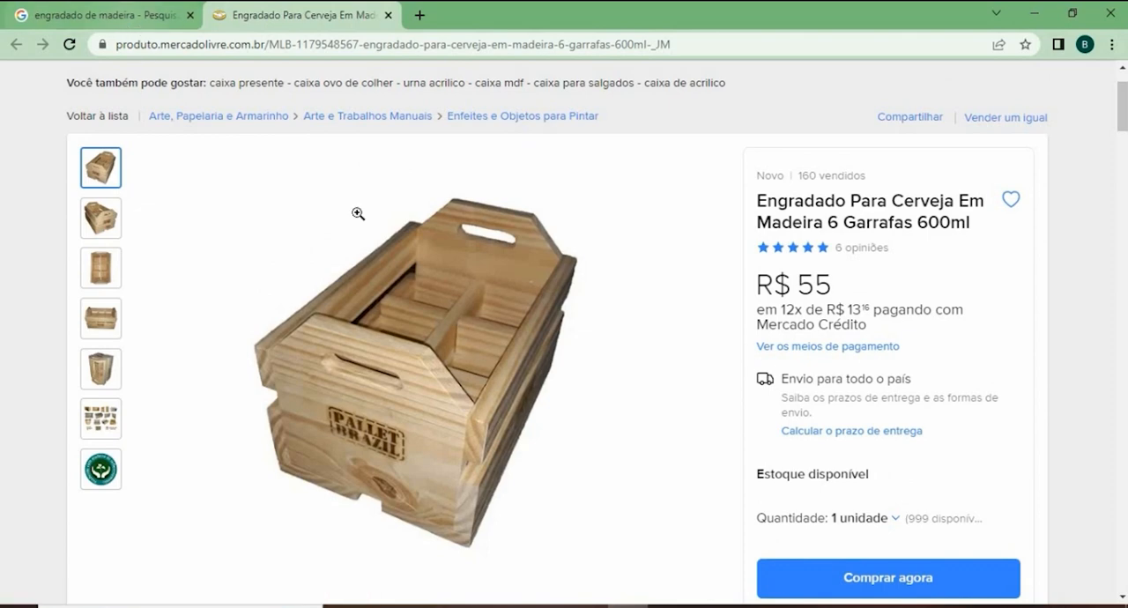
# - Save the main photo of the wooden beer crate from the product page as a WEBP file
pyautogui.moveTo(405, 326)
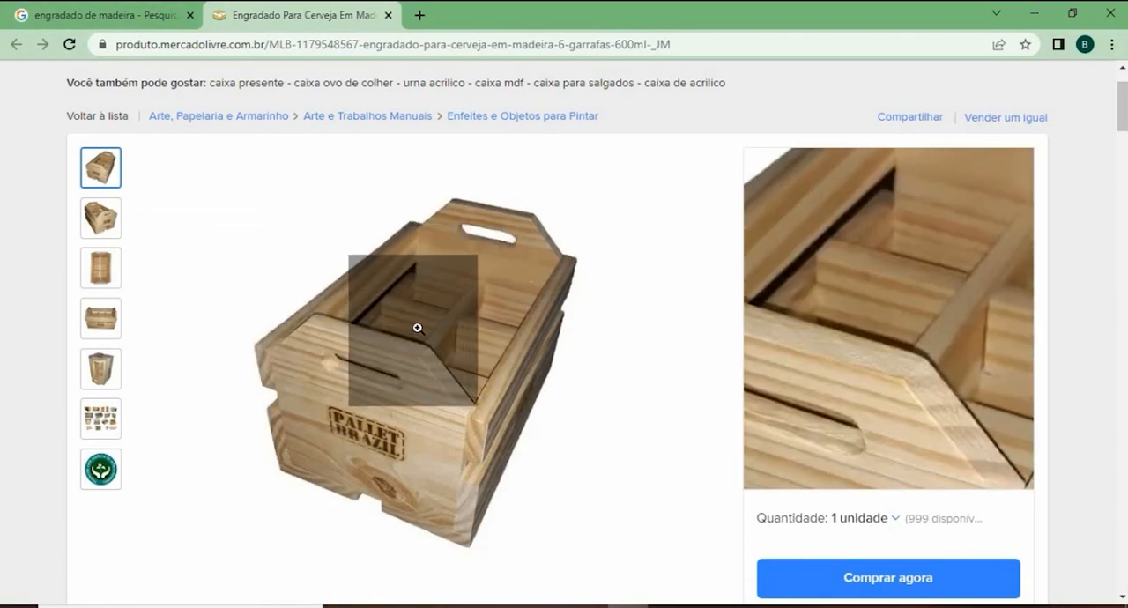
pyautogui.rightClick(418, 333)
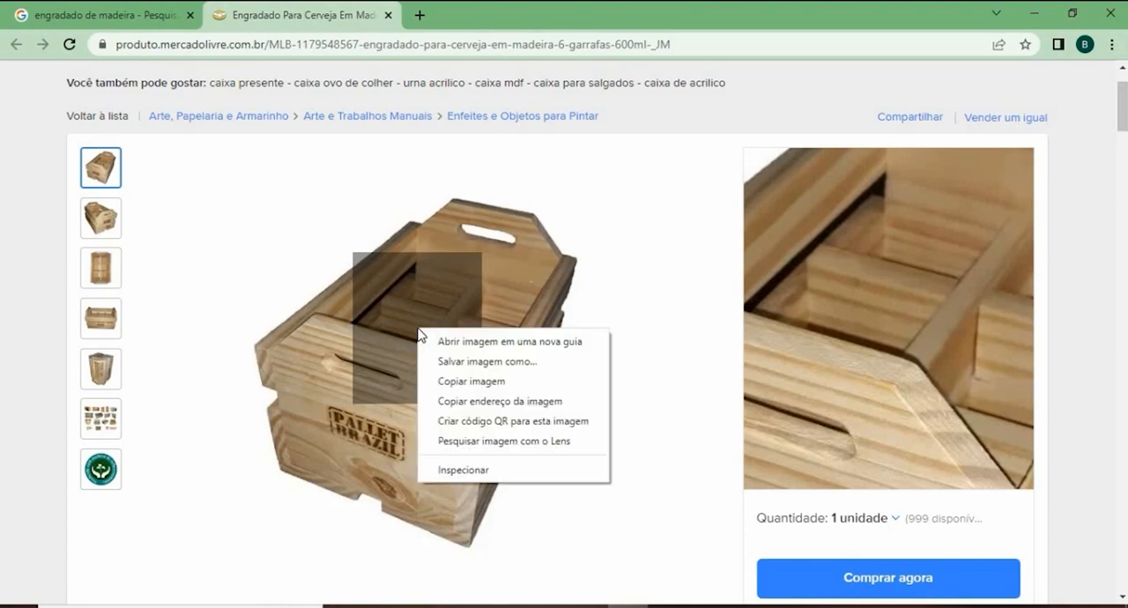
pyautogui.click(473, 362)
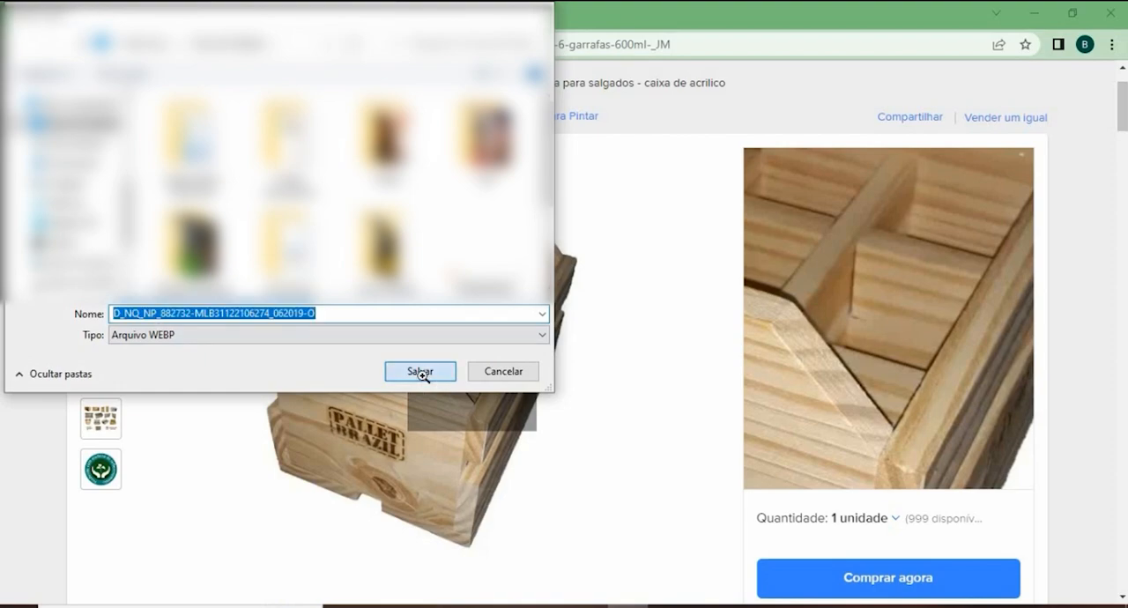
pyautogui.click(420, 372)
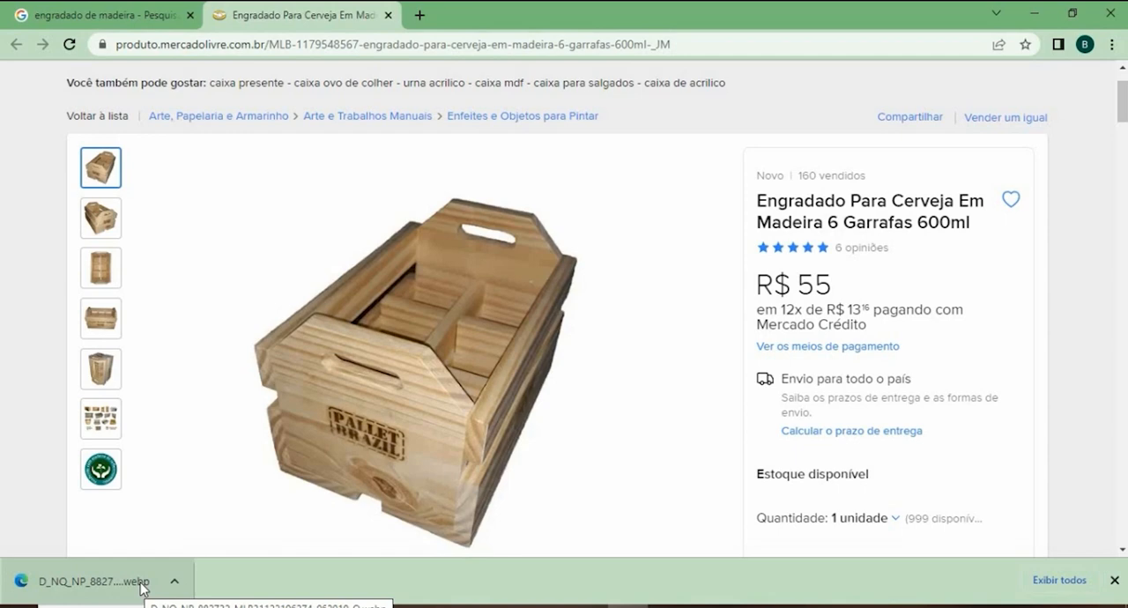
# - Search Google for "WEBP TO JPG" in a new tab and open the iLoveIMG WEBP-to-JPG converter
pyautogui.click(420, 16)
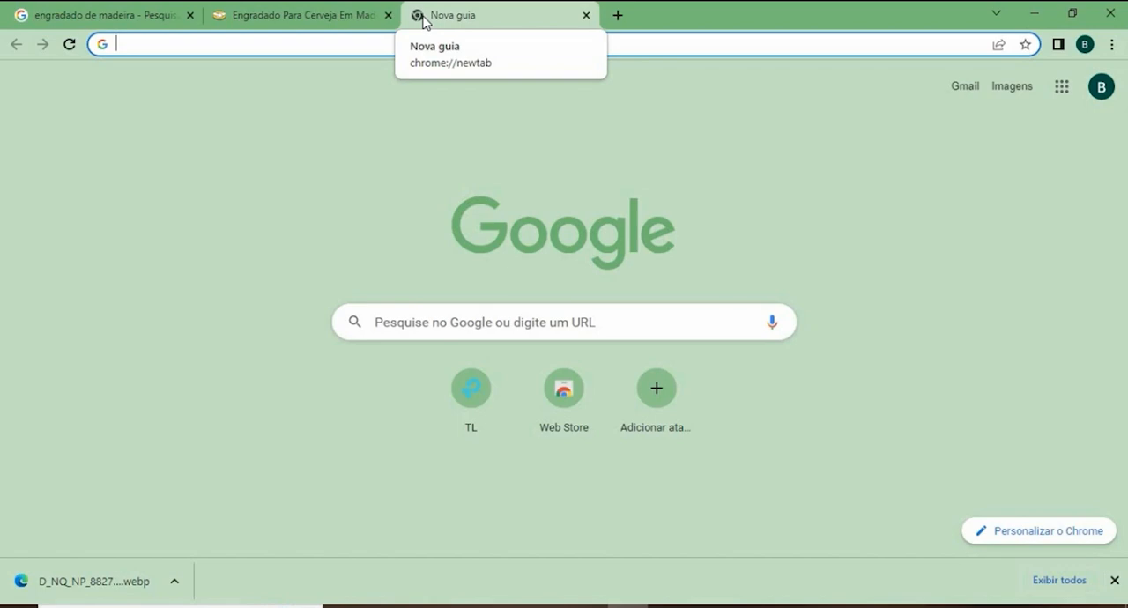
pyautogui.write('web')
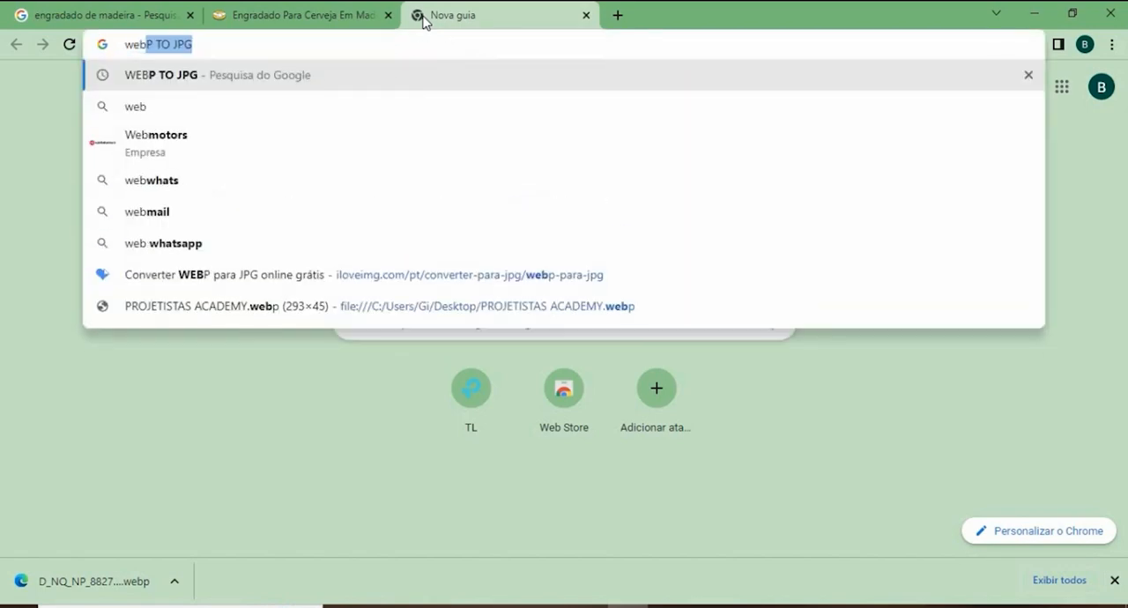
pyautogui.write('p to')
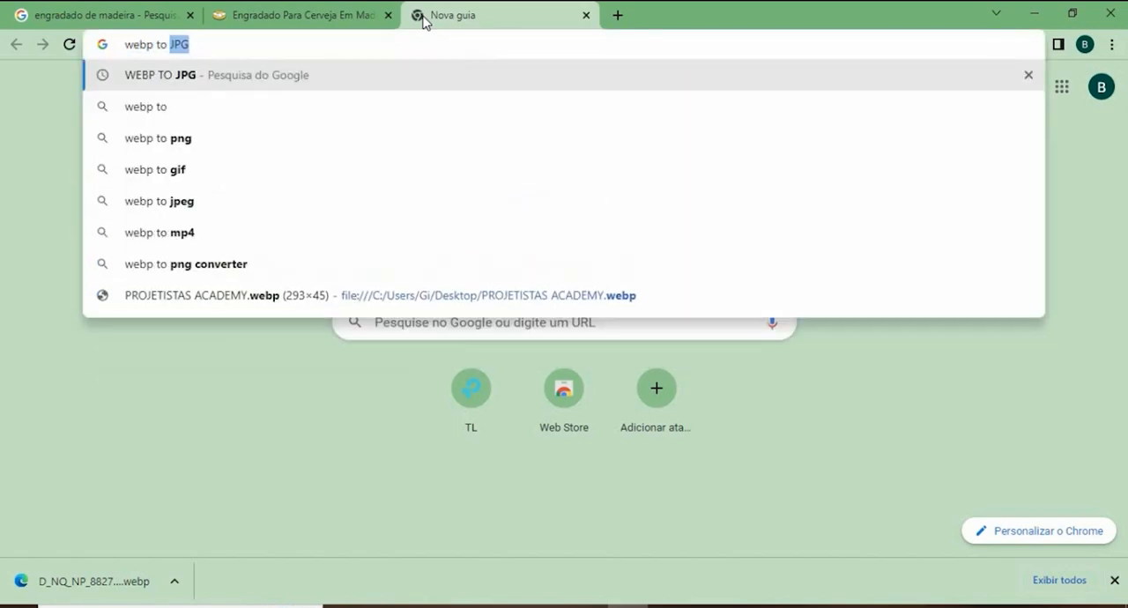
pyautogui.press('Return')
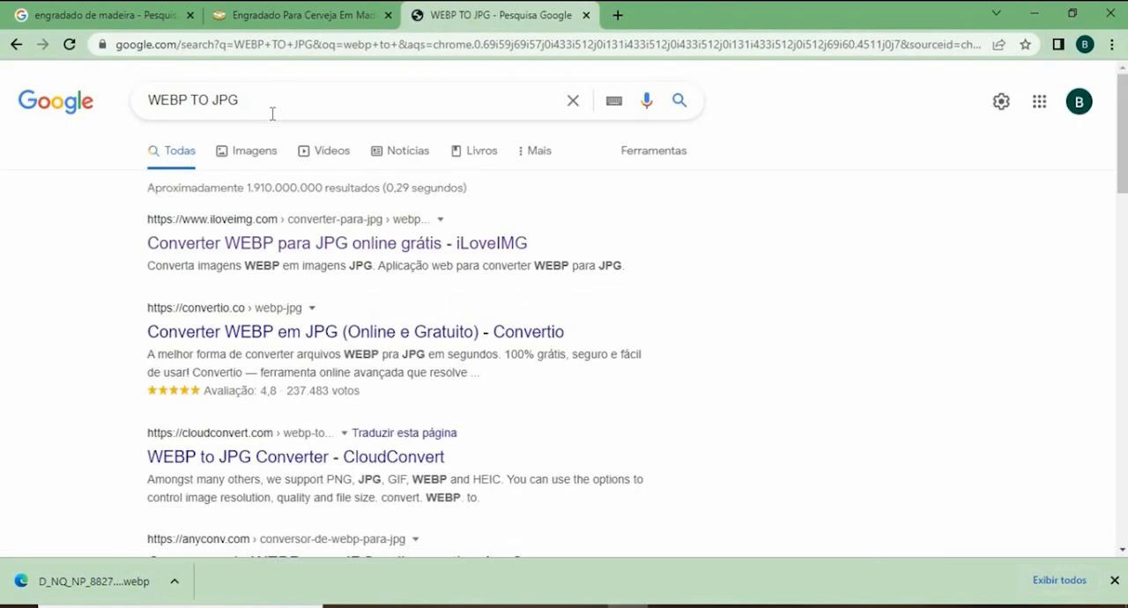
pyautogui.click(262, 252)
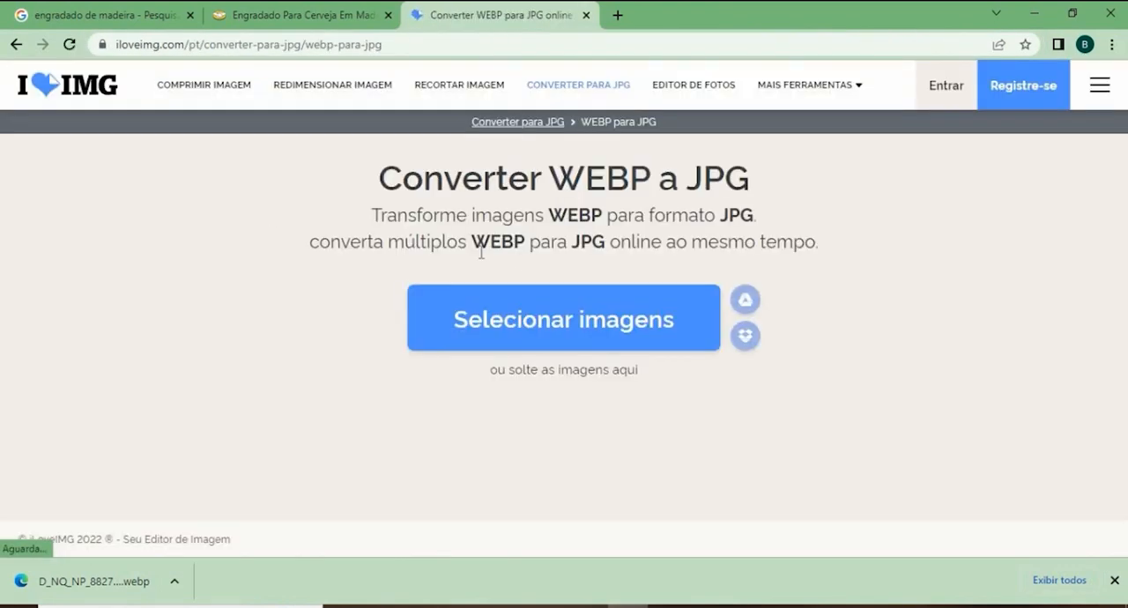
# - Convert the downloaded WEBP crate photo to JPG with iLoveIMG and download the converted image
pyautogui.moveTo(100, 597); pyautogui.dragTo(489, 270)
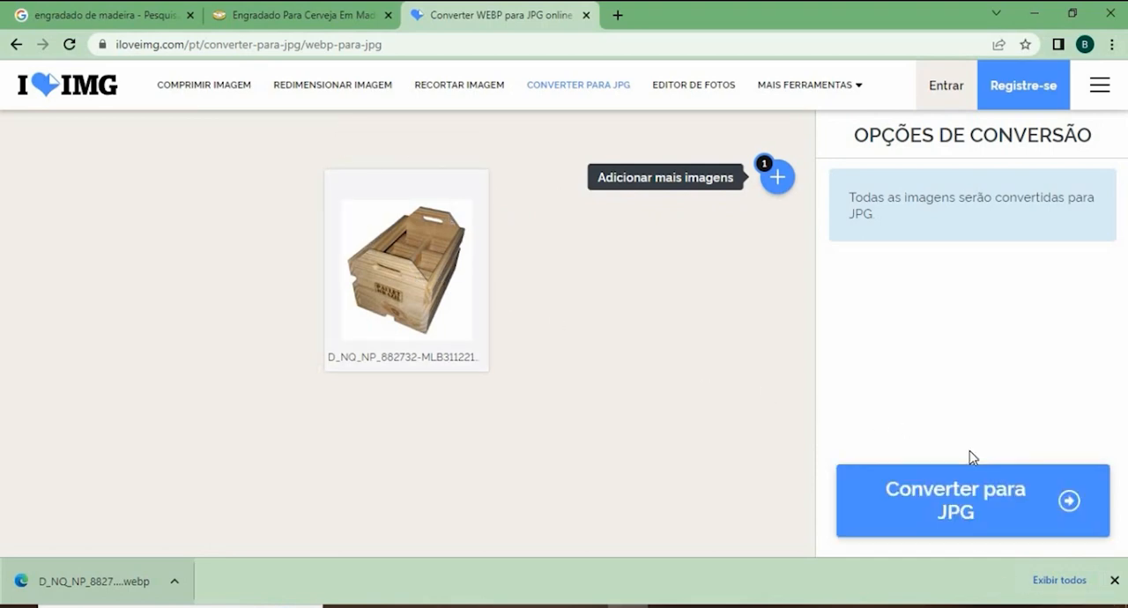
pyautogui.click(986, 491)
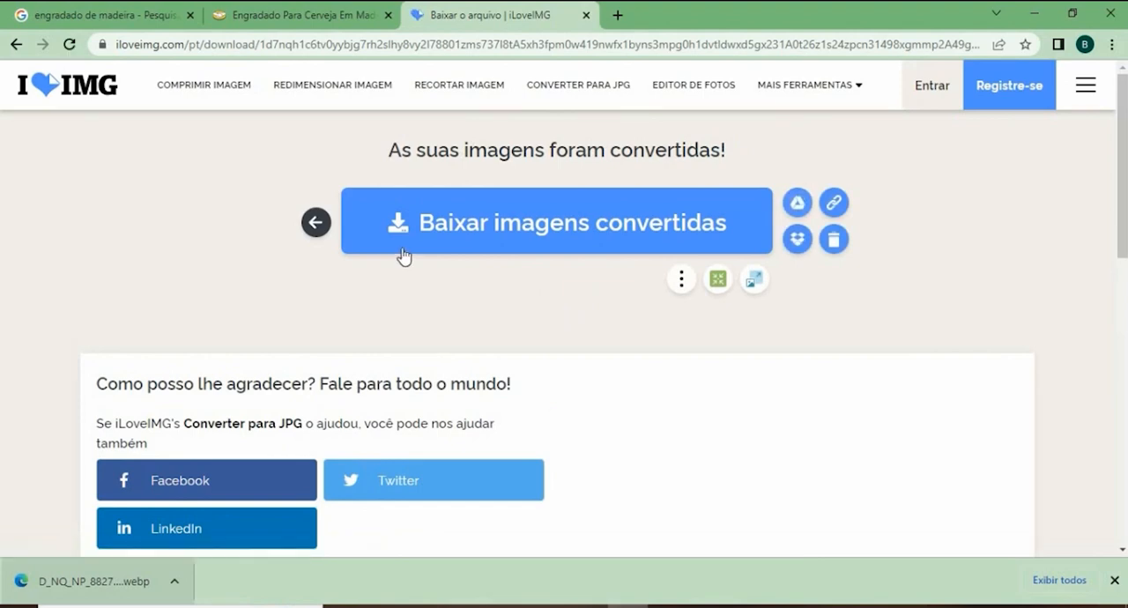
pyautogui.click(407, 243)
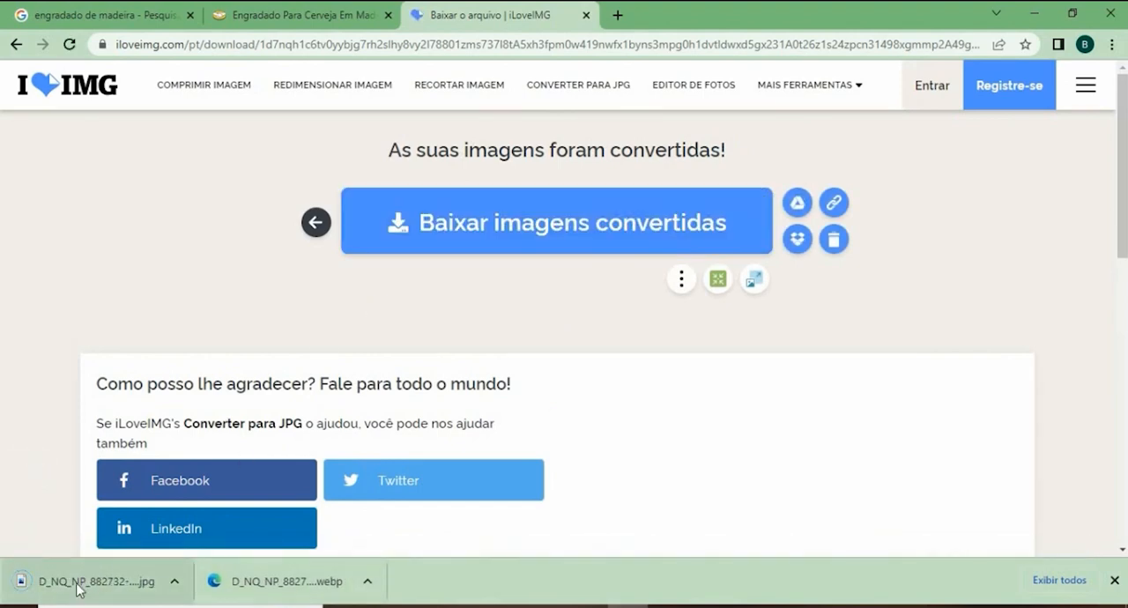
# - Check the converted JPG of the crate in its Downloads folder and close the folder window
pyautogui.click(176, 587)
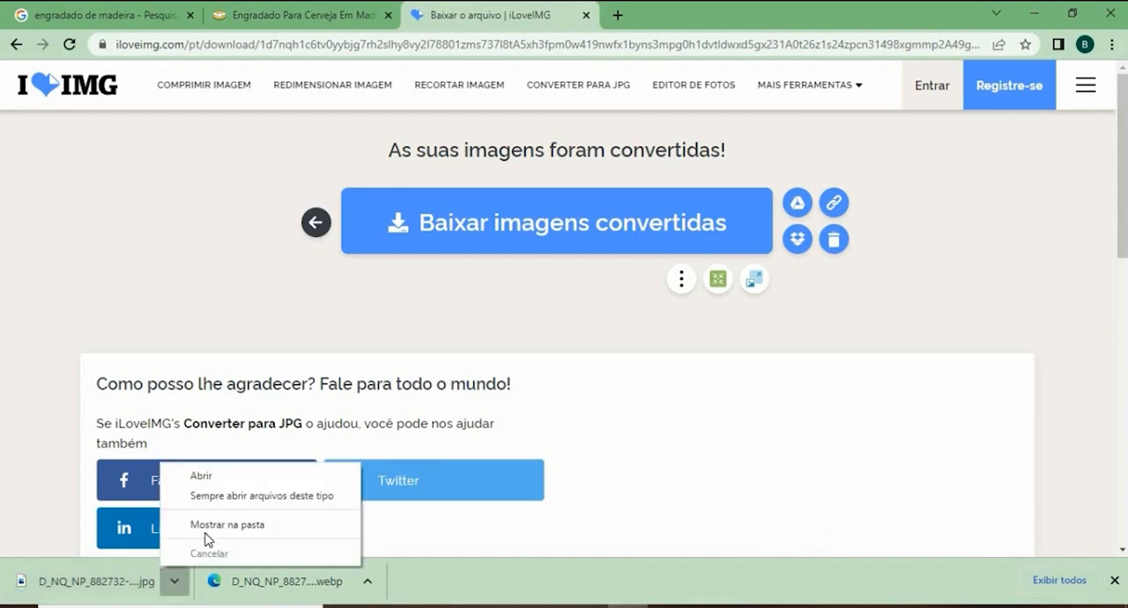
pyautogui.click(208, 527)
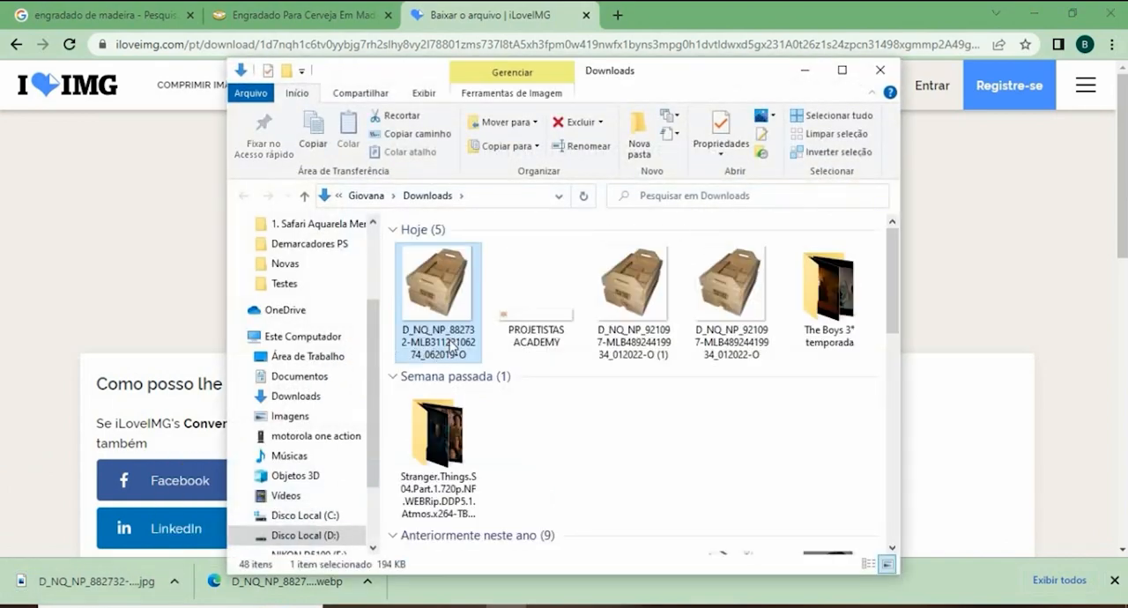
pyautogui.click(880, 70)
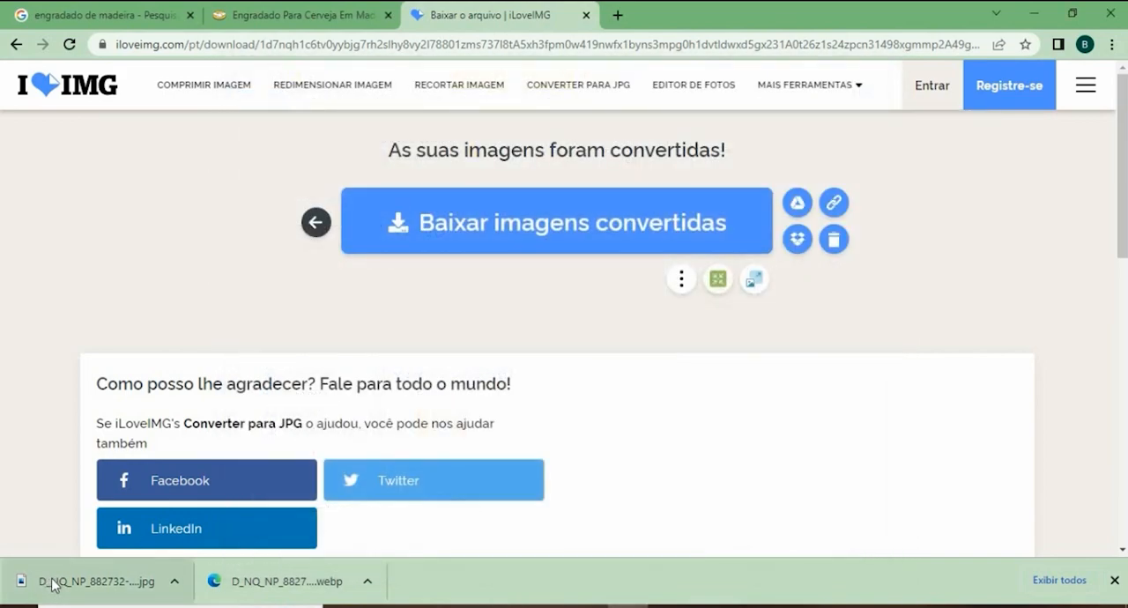
# - Place the converted JPG in the open CorelDRAW document and move it off the page to the left, then deselect it
pyautogui.moveTo(53, 583); pyautogui.dragTo(470, 265)
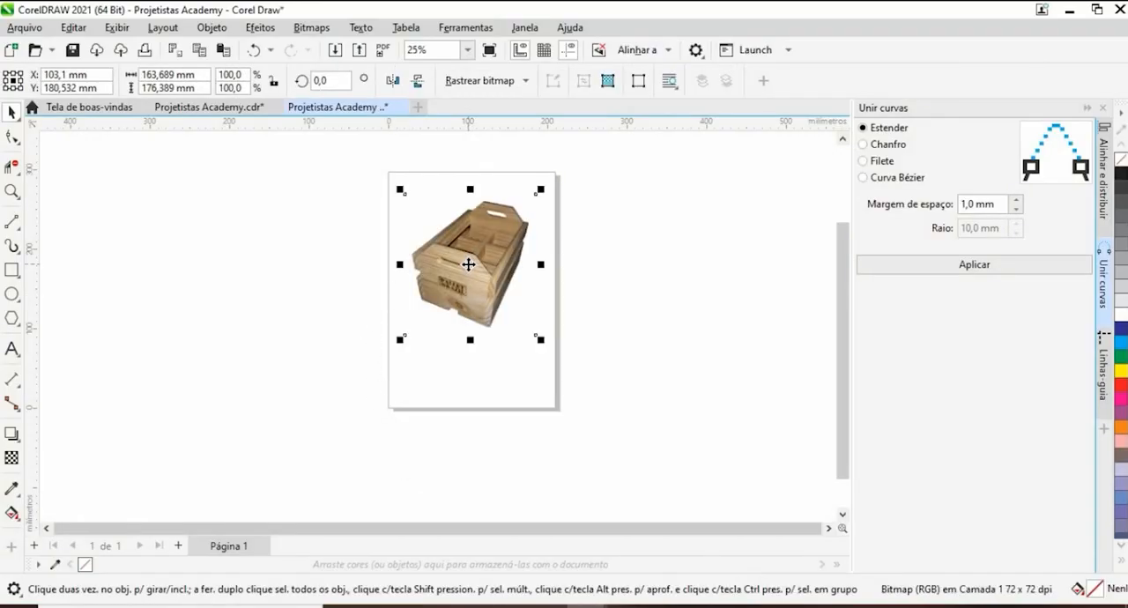
pyautogui.scroll(-3, 468, 264)
pyautogui.scroll(3, 499, 282)
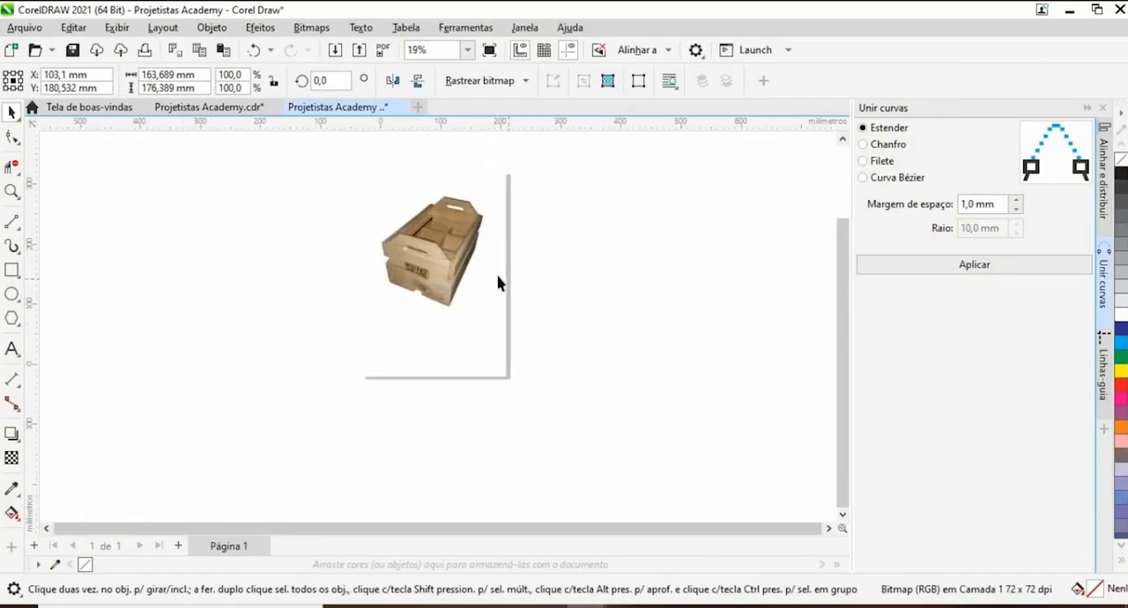
pyautogui.scroll(5, 443, 255)
pyautogui.scroll(-3, 367, 305)
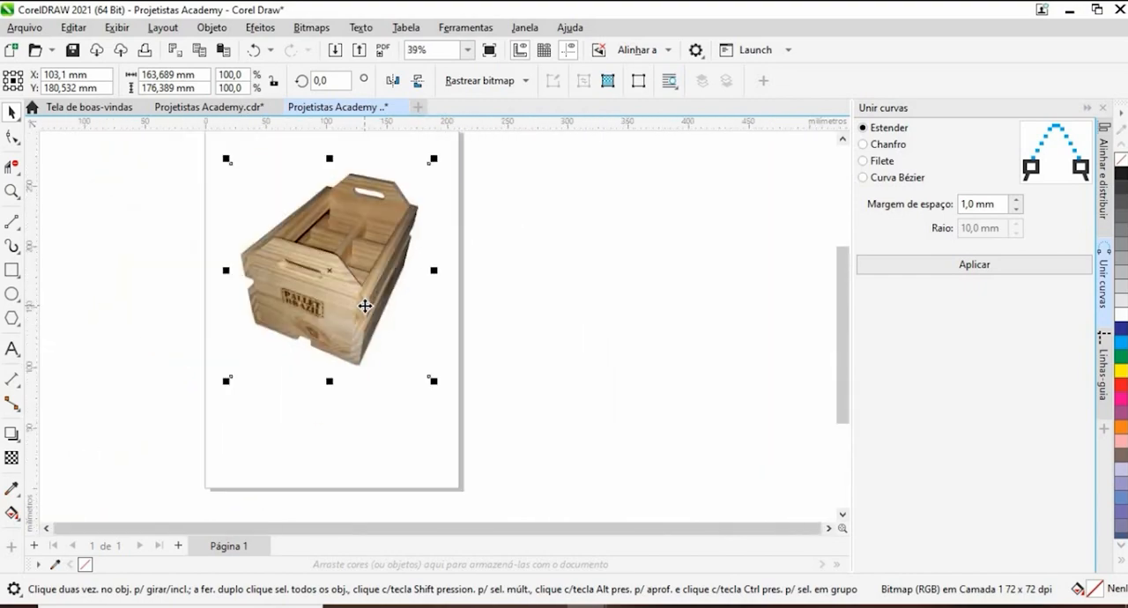
pyautogui.scroll(-3, 365, 306)
pyautogui.scroll(4, 353, 220)
pyautogui.scroll(-1, 364, 273)
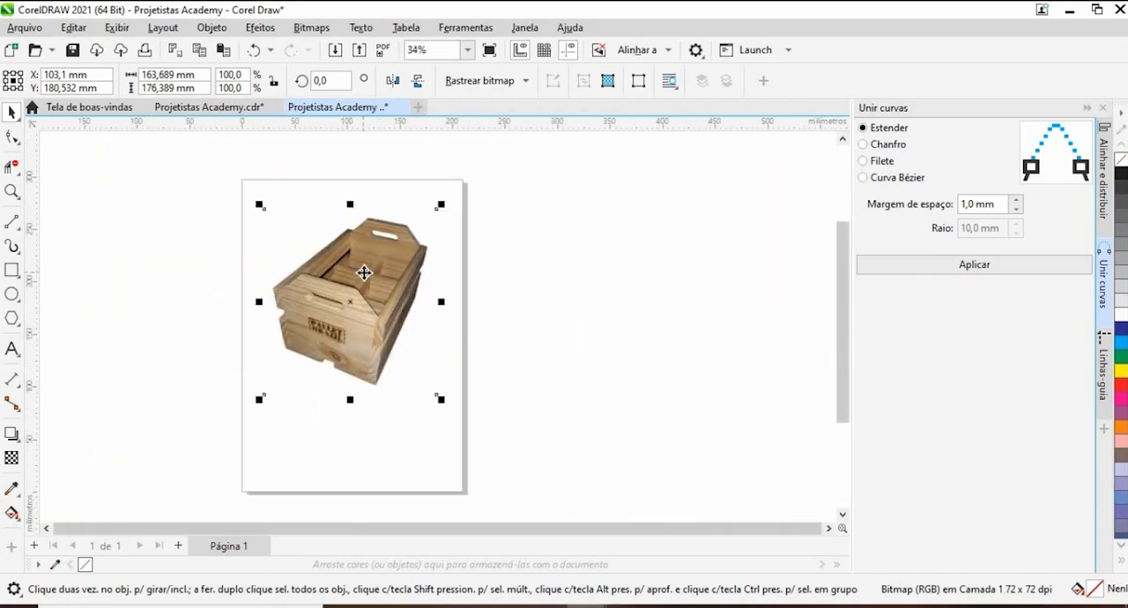
pyautogui.scroll(-1, 364, 272)
pyautogui.moveTo(457, 279); pyautogui.dragTo(666, 294)
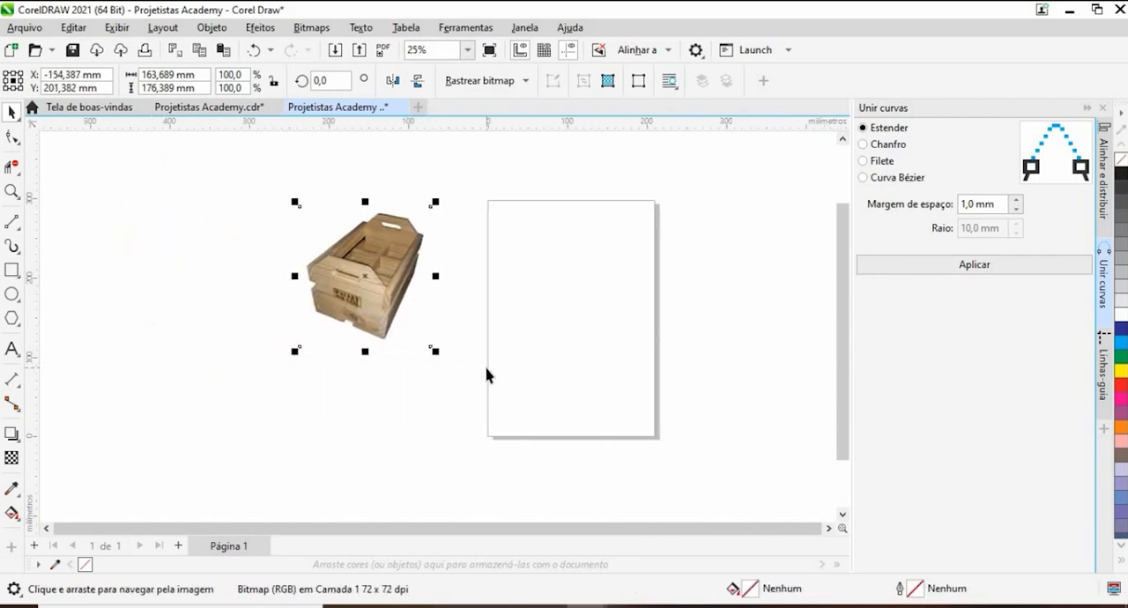
pyautogui.scroll(3, 438, 309)
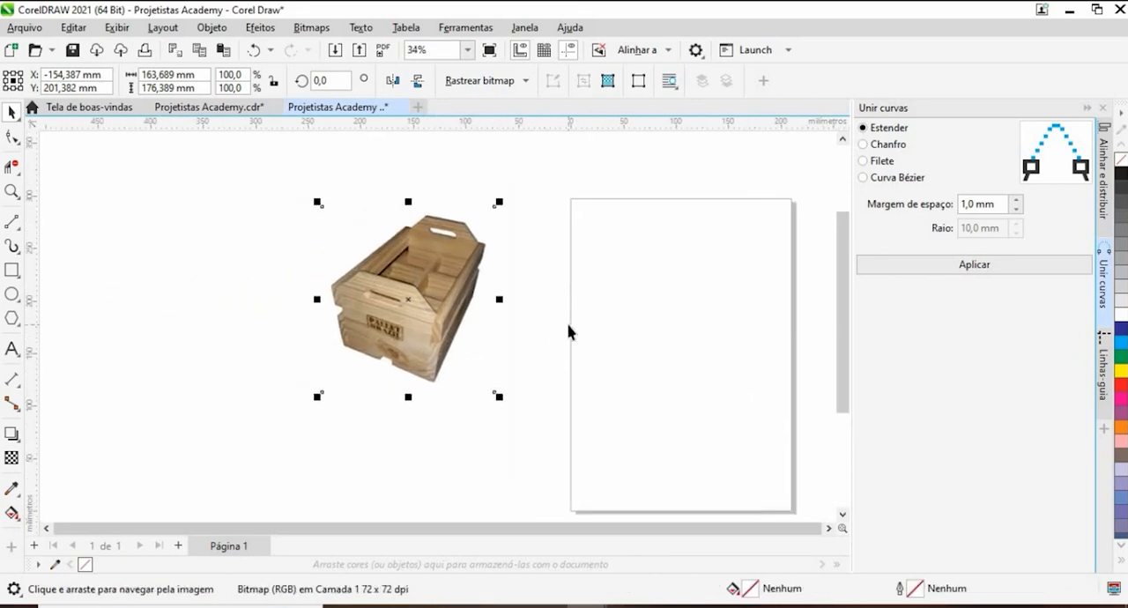
pyautogui.click(565, 321)
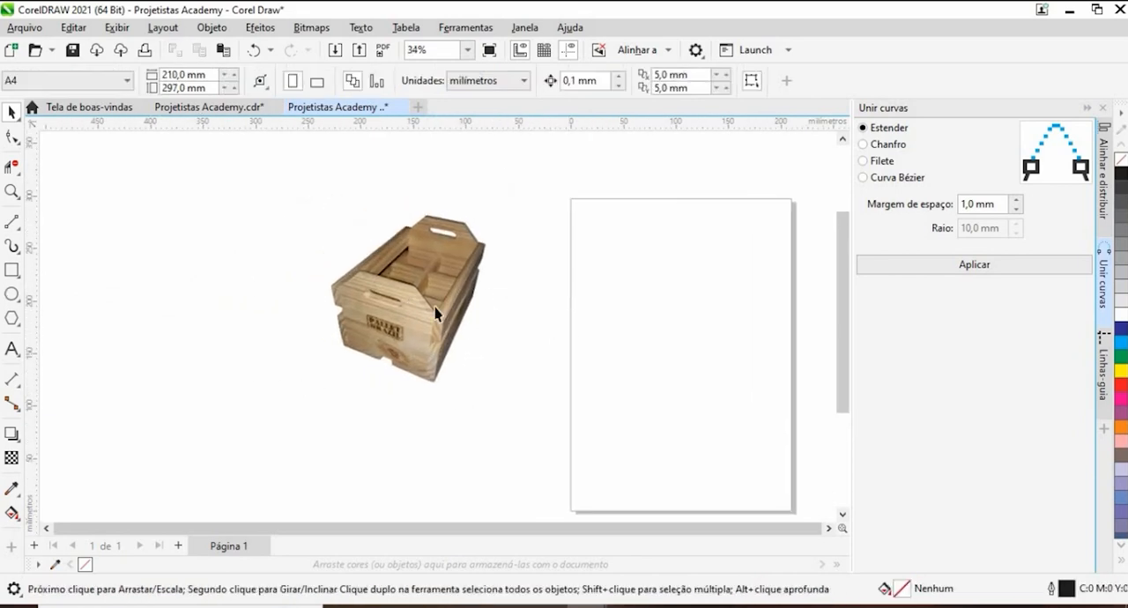
# - Draw a trial rectangle about 89 × 156 mm on the page and delete it
pyautogui.moveTo(434, 318); pyautogui.dragTo(244, 297)
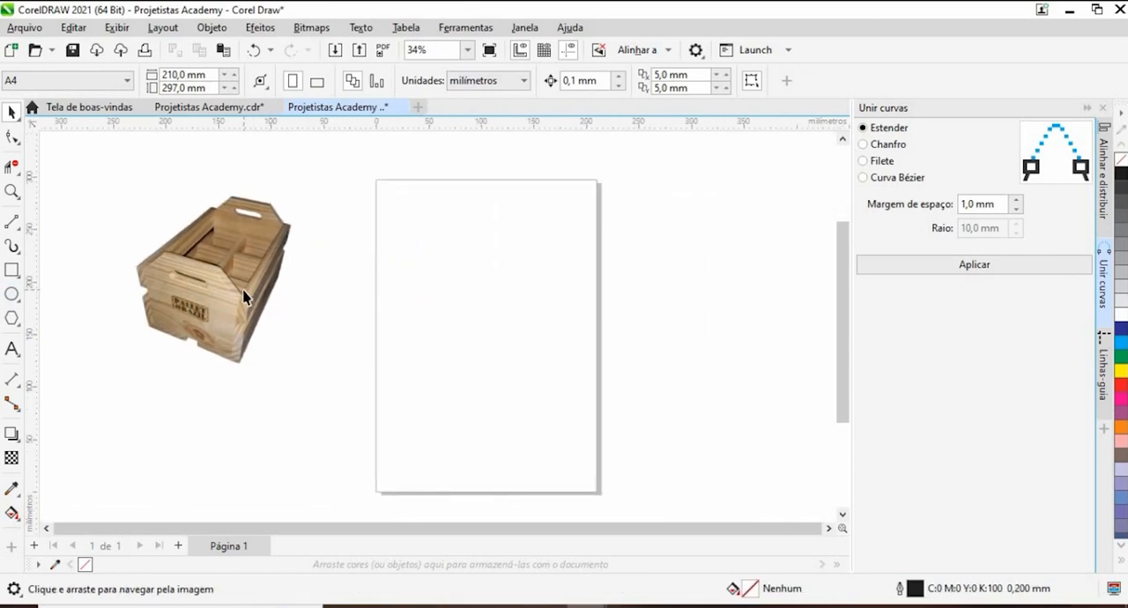
pyautogui.moveTo(344, 286); pyautogui.dragTo(522, 305)
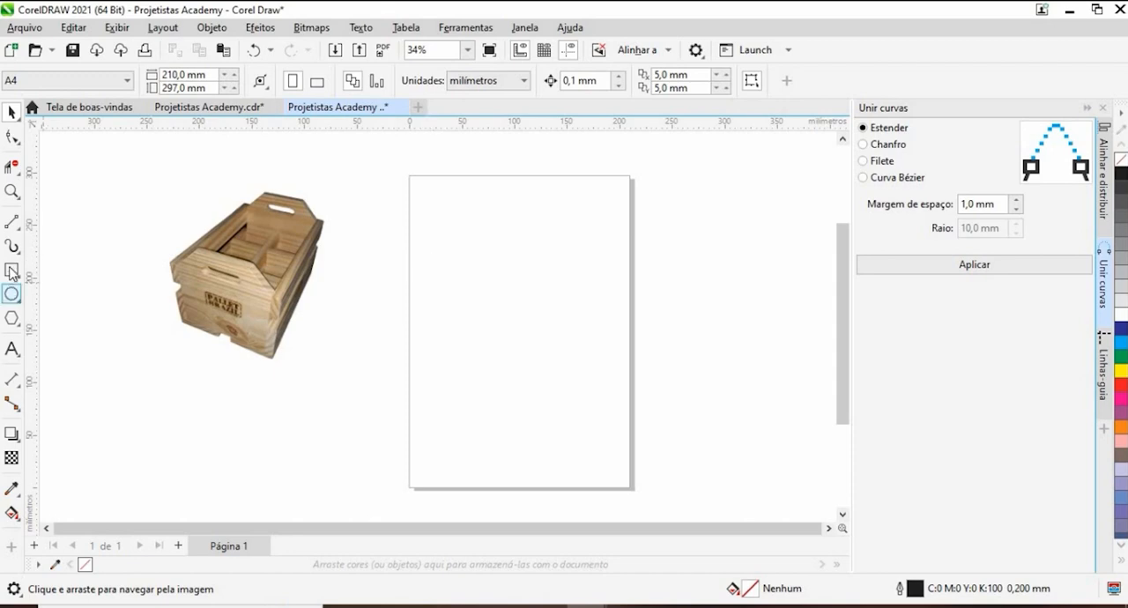
pyautogui.click(12, 269)
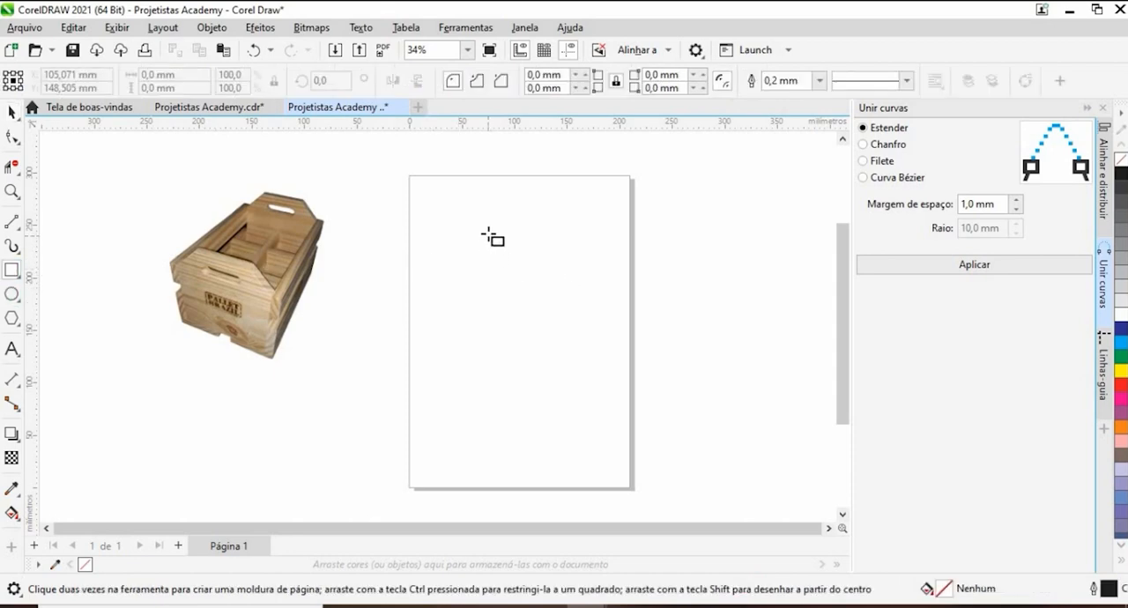
pyautogui.moveTo(476, 210)
pyautogui.mouseDown()
pyautogui.moveTo(598, 361)
pyautogui.moveTo(627, 367)
pyautogui.moveTo(570, 375)
pyautogui.mouseUp()
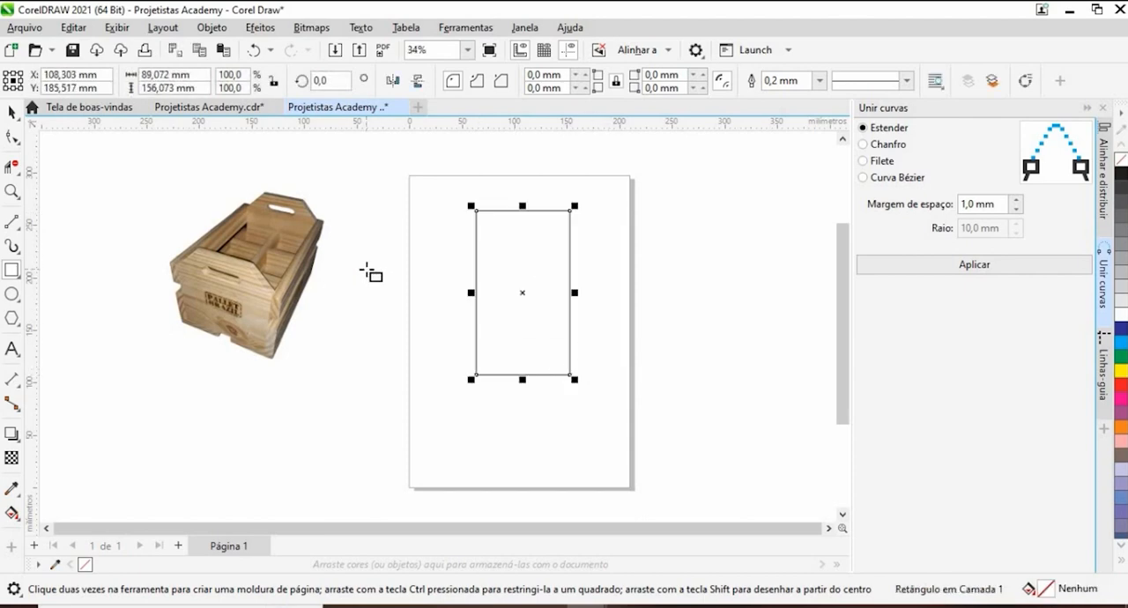
pyautogui.press('Delete')
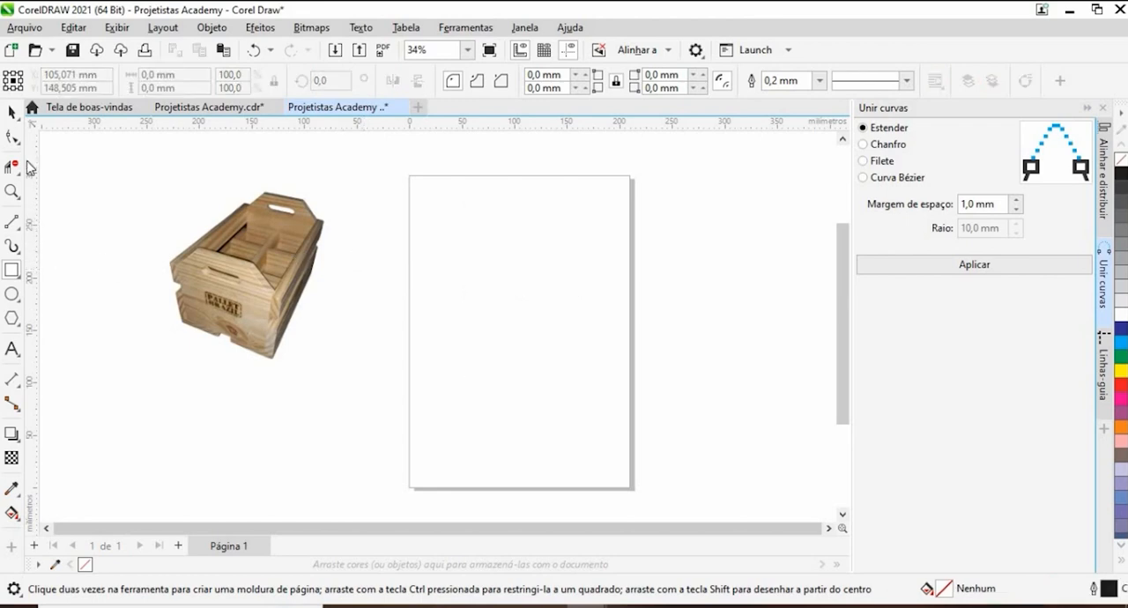
pyautogui.click(12, 112)
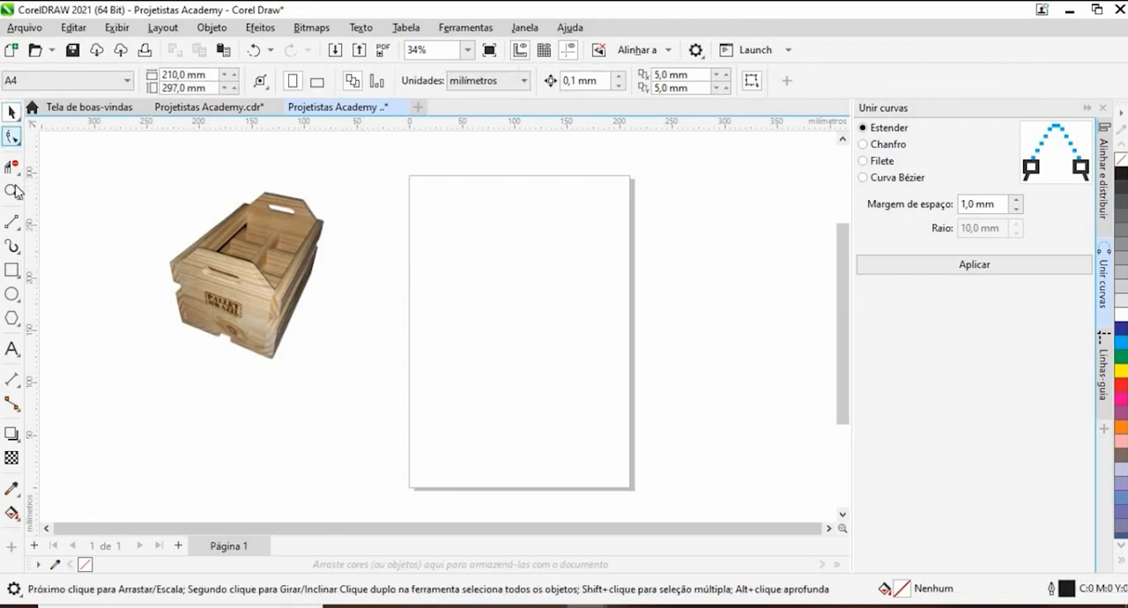
# - Draw a rectangle about 114 × 150 mm in the middle of the page with the Rectangle tool
pyautogui.click(12, 271)
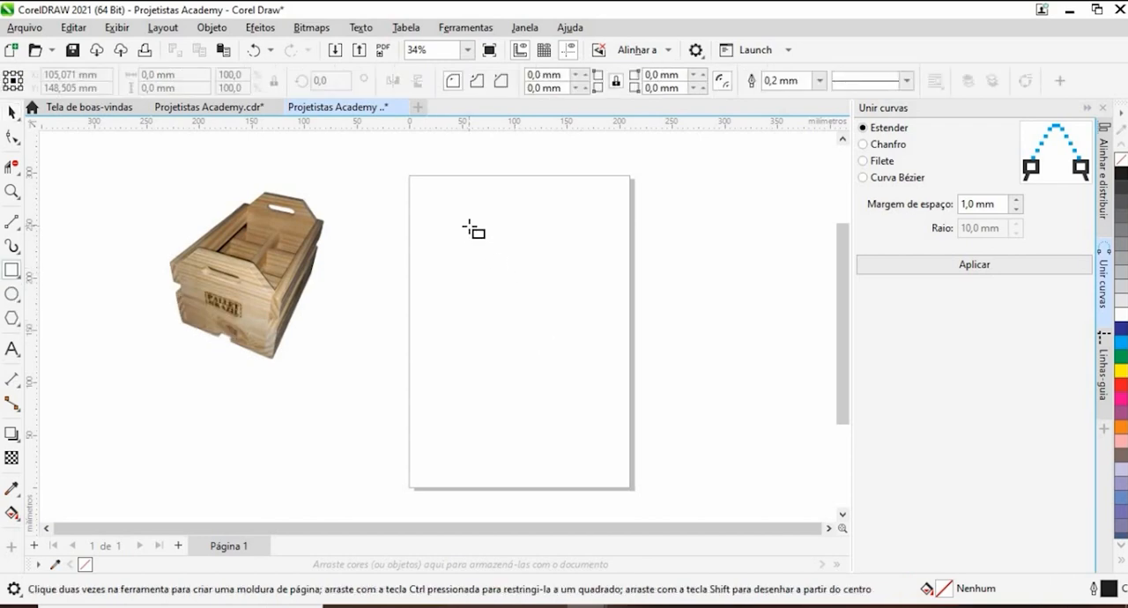
pyautogui.moveTo(473, 230); pyautogui.dragTo(588, 382)
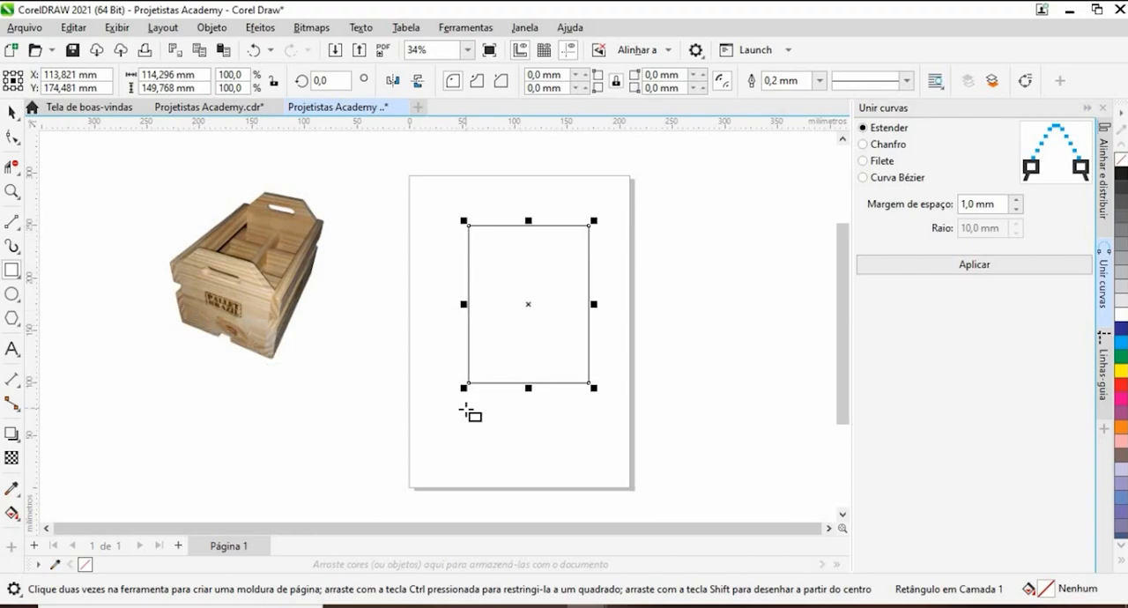
# - Examine the crate photo beside the page up close, including its front panel, handle cut-outs and edges
pyautogui.scroll(4, 256, 291)
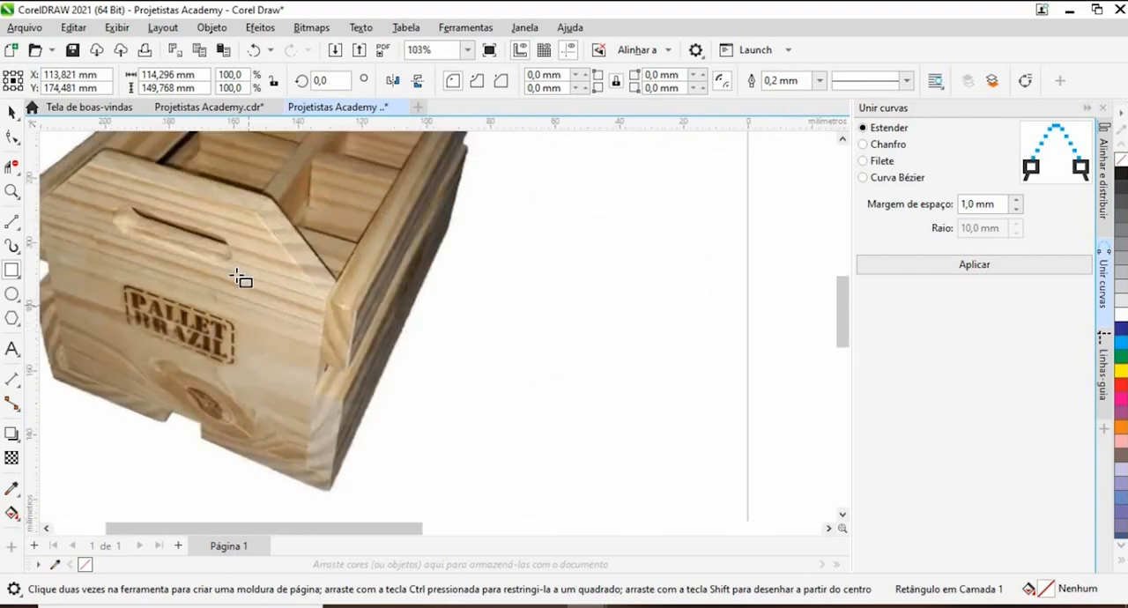
pyautogui.scroll(-4, 300, 260)
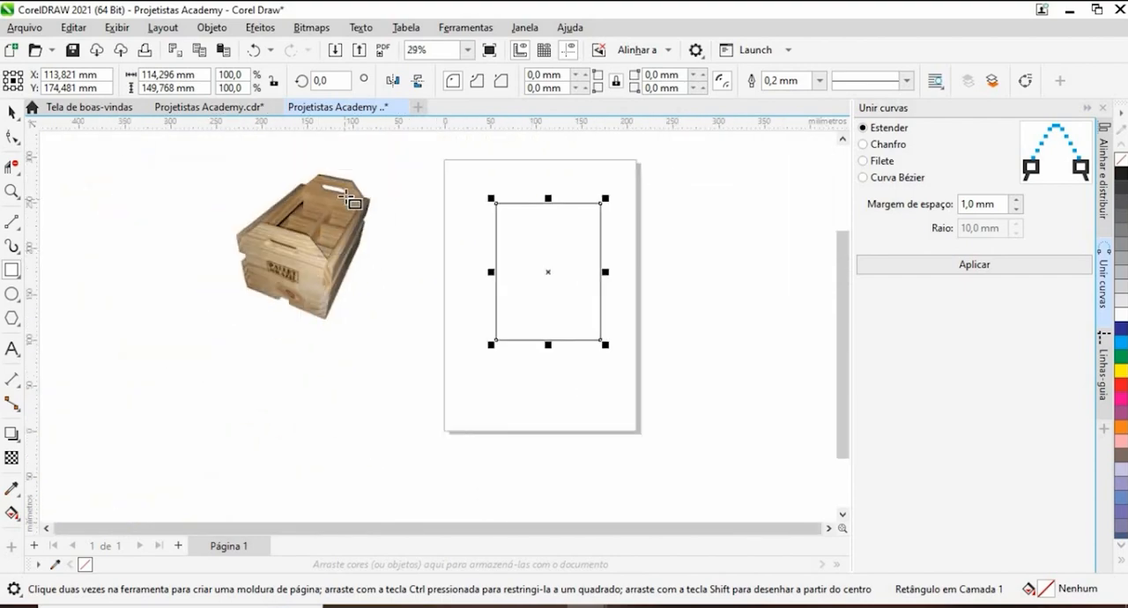
pyautogui.scroll(2, 339, 220)
pyautogui.scroll(-3, 348, 198)
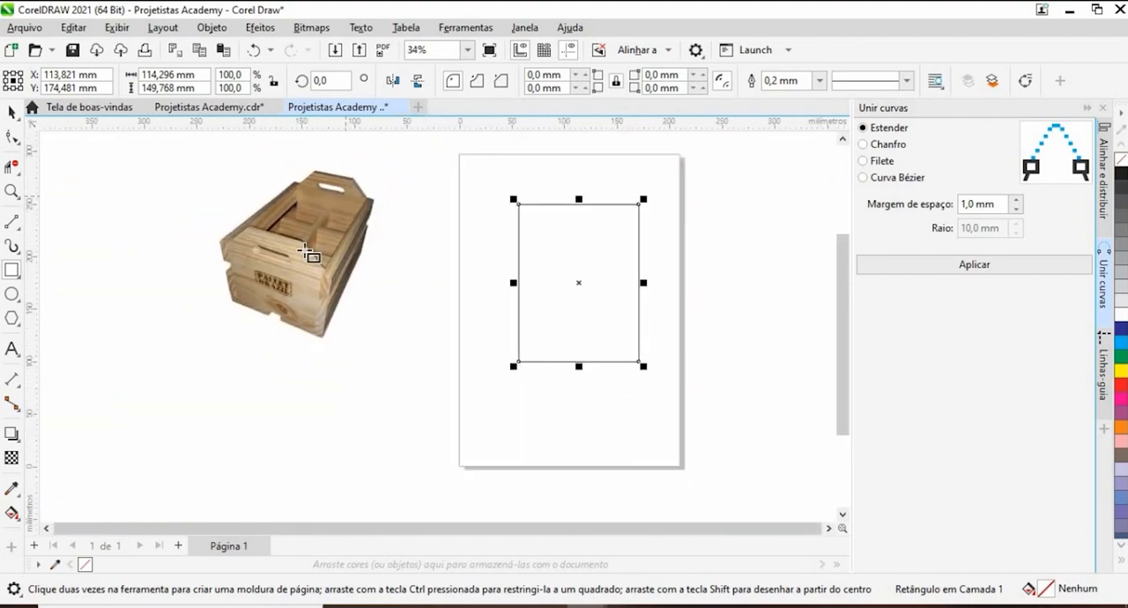
pyautogui.scroll(1, 304, 254)
pyautogui.scroll(4, 302, 255)
pyautogui.scroll(-4, 332, 250)
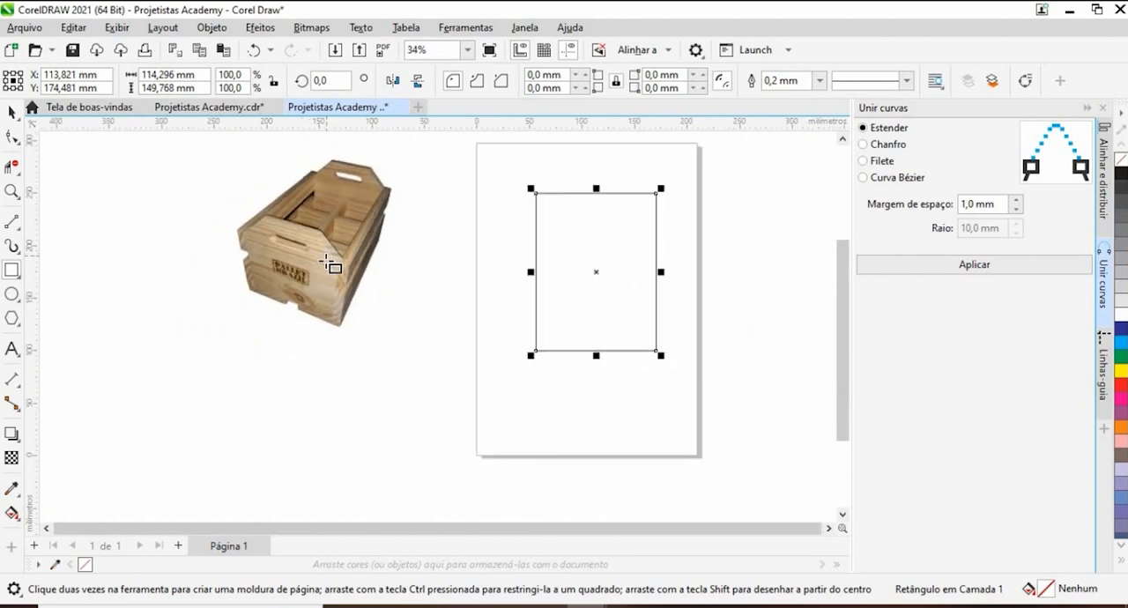
pyautogui.moveTo(292, 294); pyautogui.dragTo(227, 351)
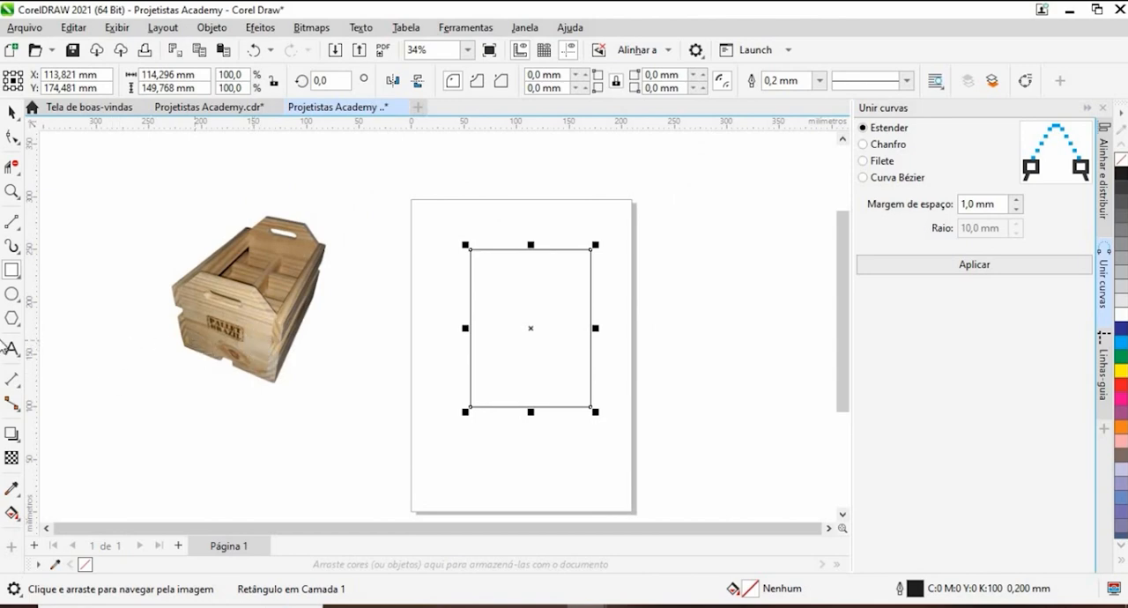
# - Round all four corners of the rectangle with a 1.0 mm radius and inspect the rounded corner up close
pyautogui.click(13, 113)
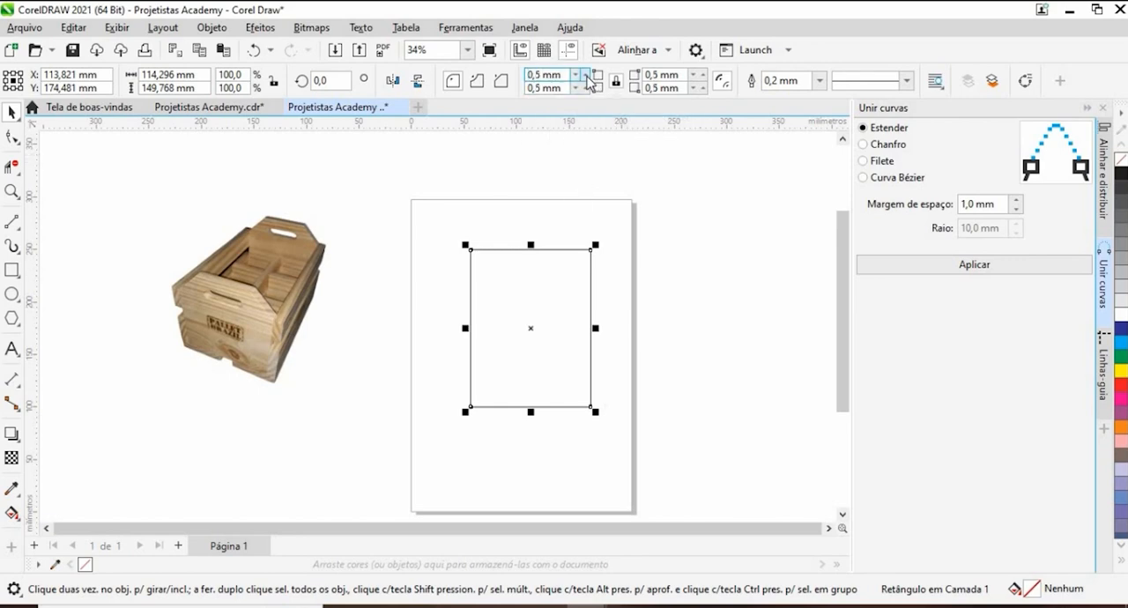
pyautogui.click(586, 74)
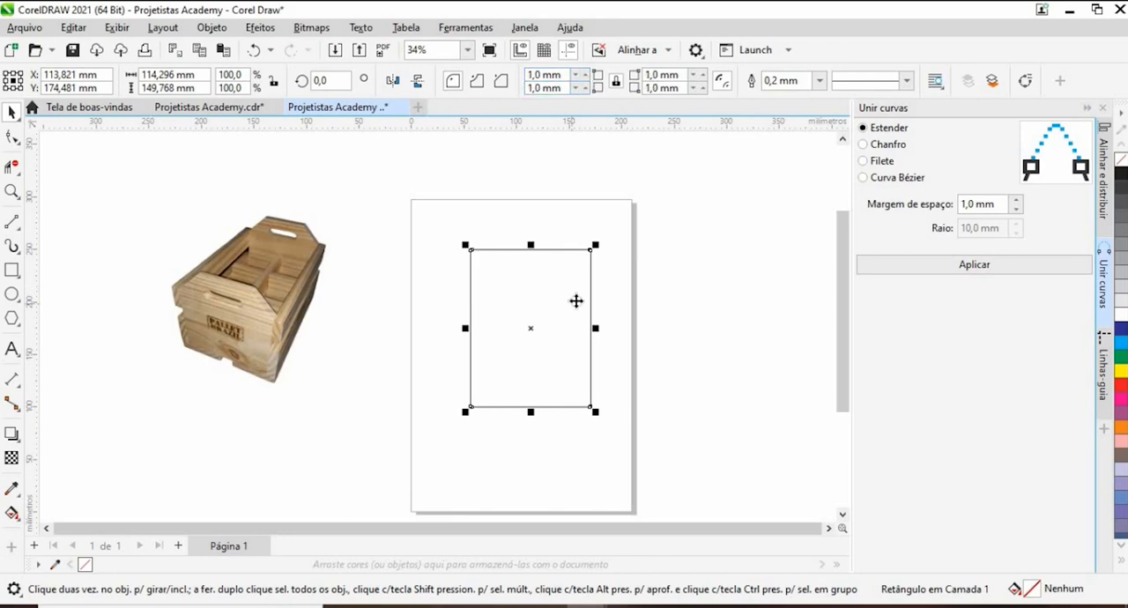
pyautogui.scroll(5, 591, 249)
pyautogui.scroll(2, 609, 219)
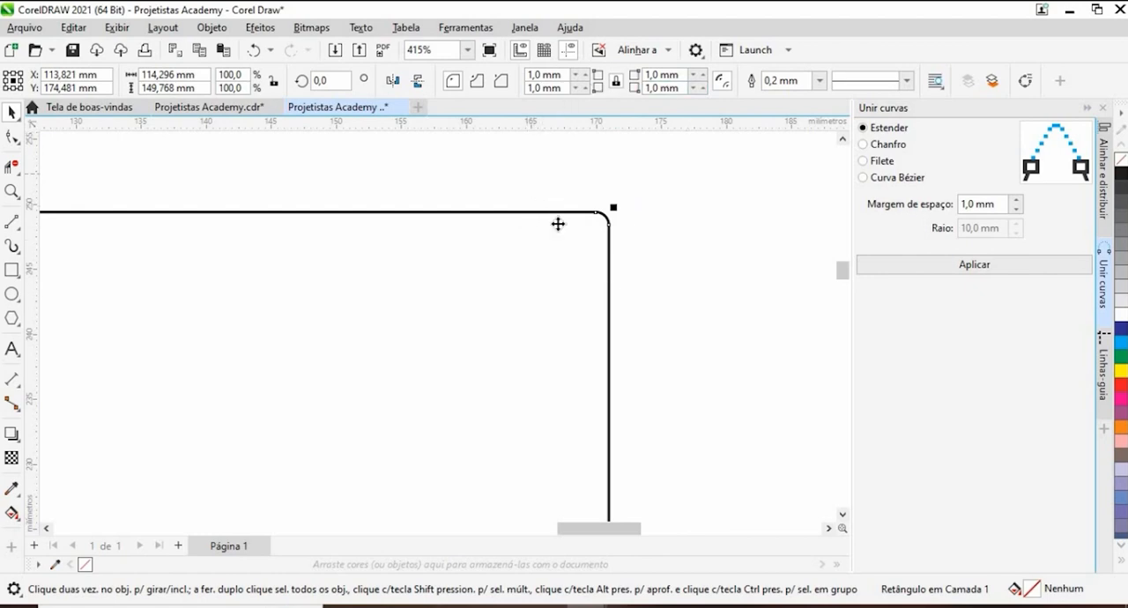
pyautogui.scroll(-6, 558, 223)
pyautogui.scroll(2, 589, 132)
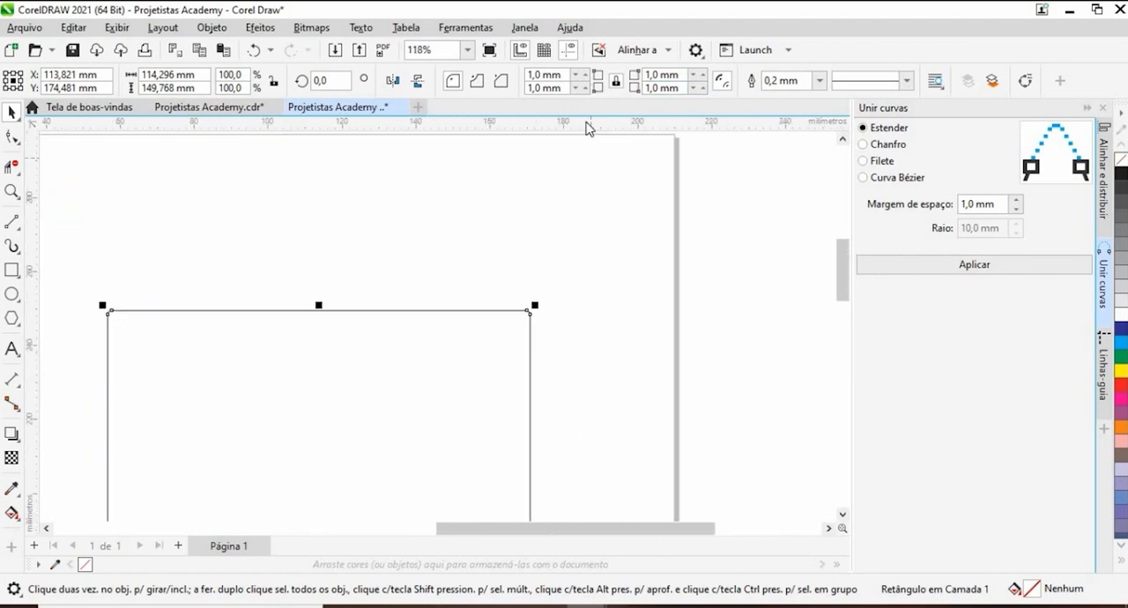
# - Try the scalloped and chamfered corner styles on the rectangle, comparing the upper corner up close, and switch back to round corners
pyautogui.scroll(1, 490, 174)
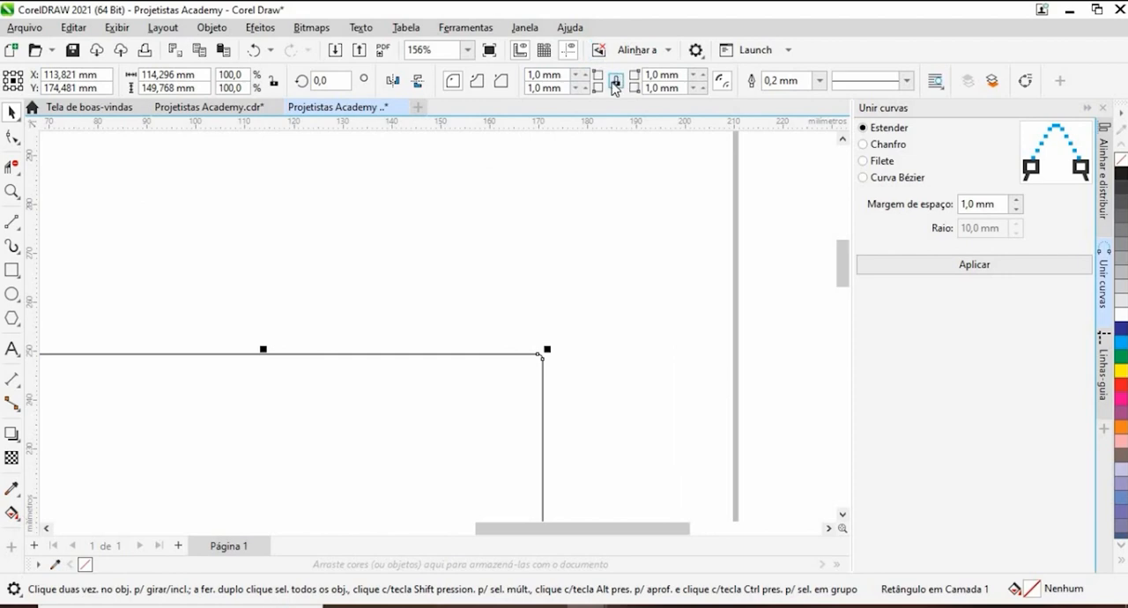
pyautogui.click(454, 82)
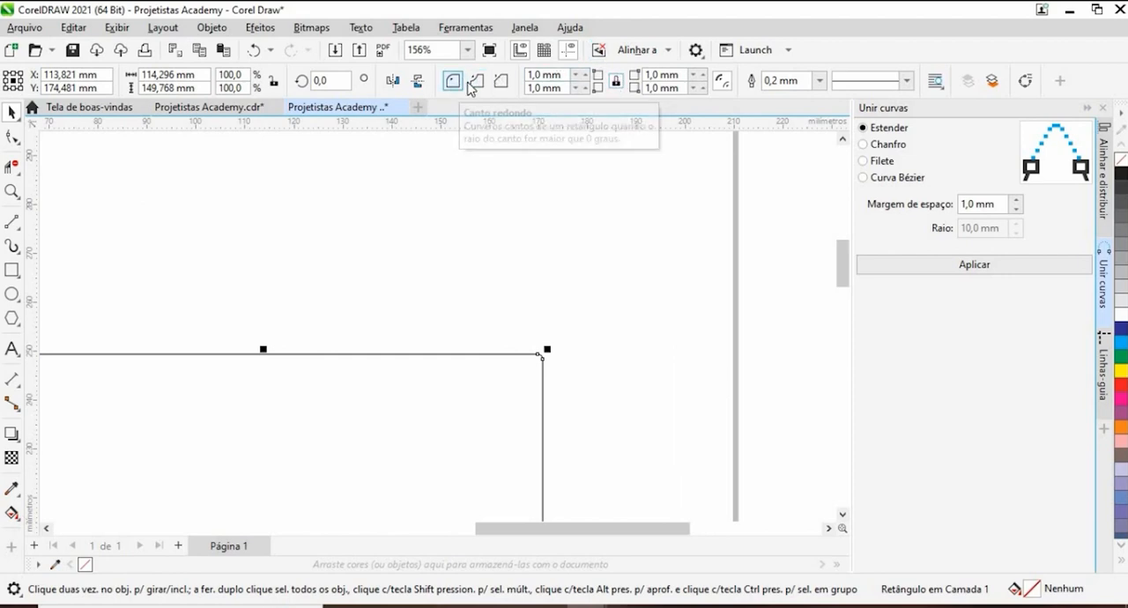
pyautogui.click(474, 85)
pyautogui.scroll(6, 543, 376)
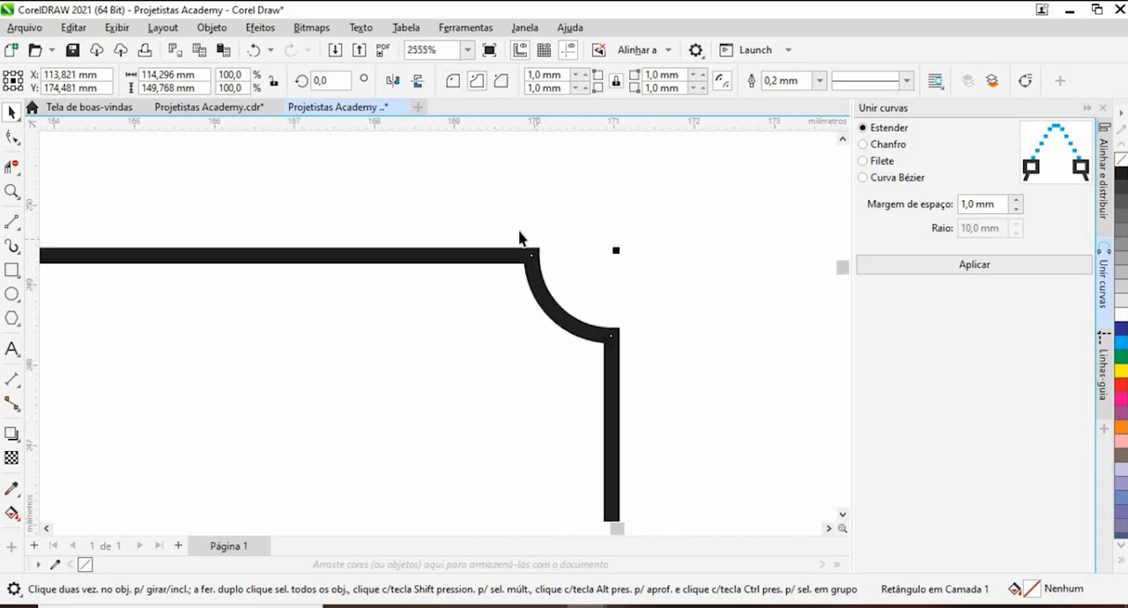
pyautogui.click(500, 81)
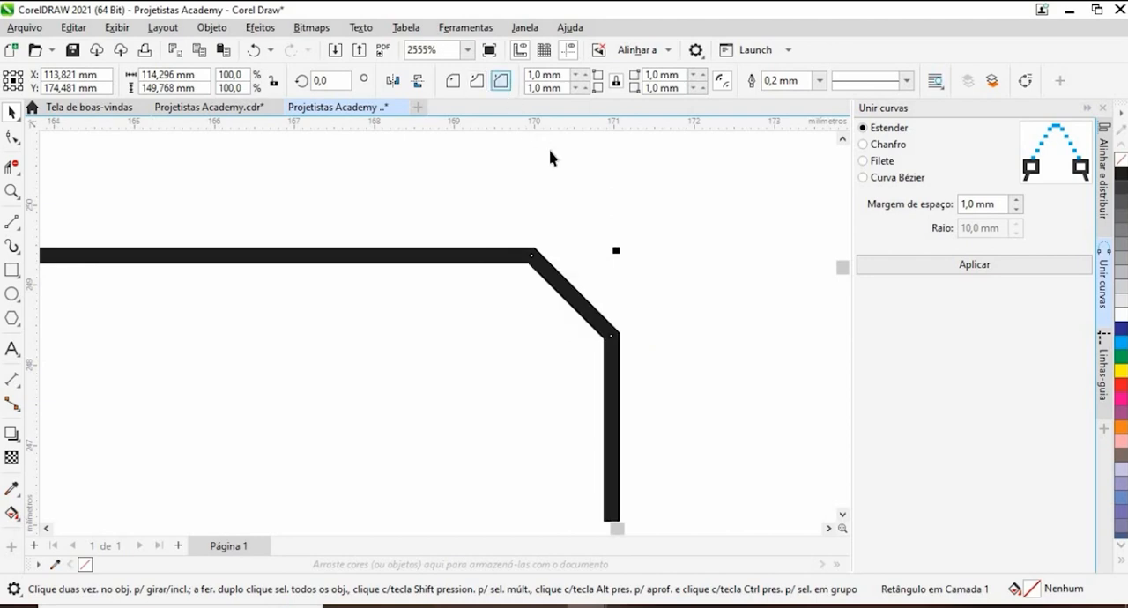
pyautogui.click(453, 81)
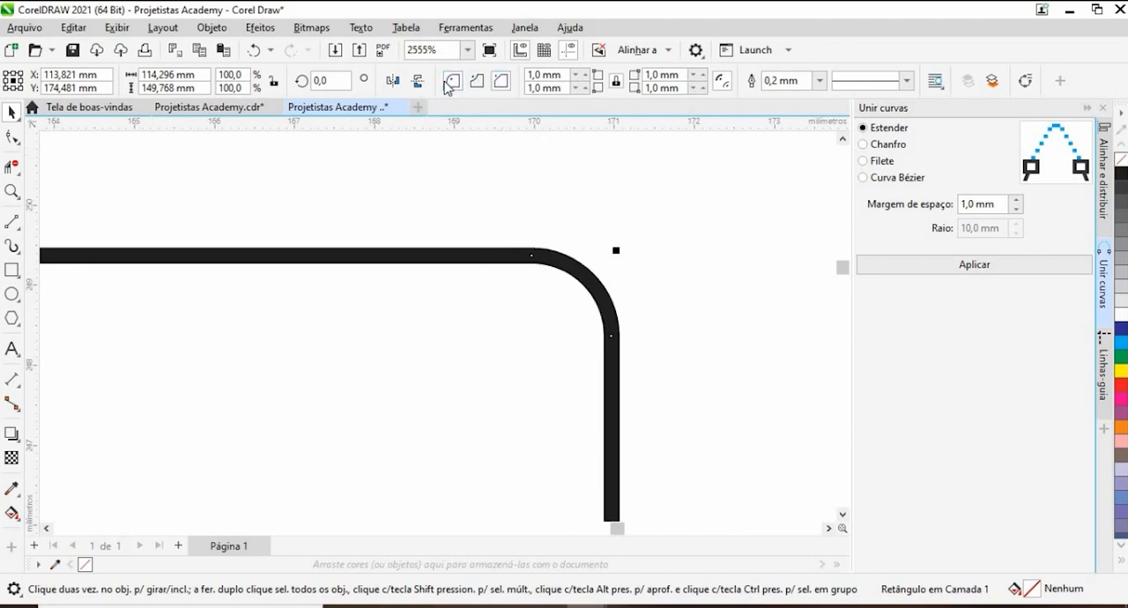
pyautogui.scroll(-10, 571, 247)
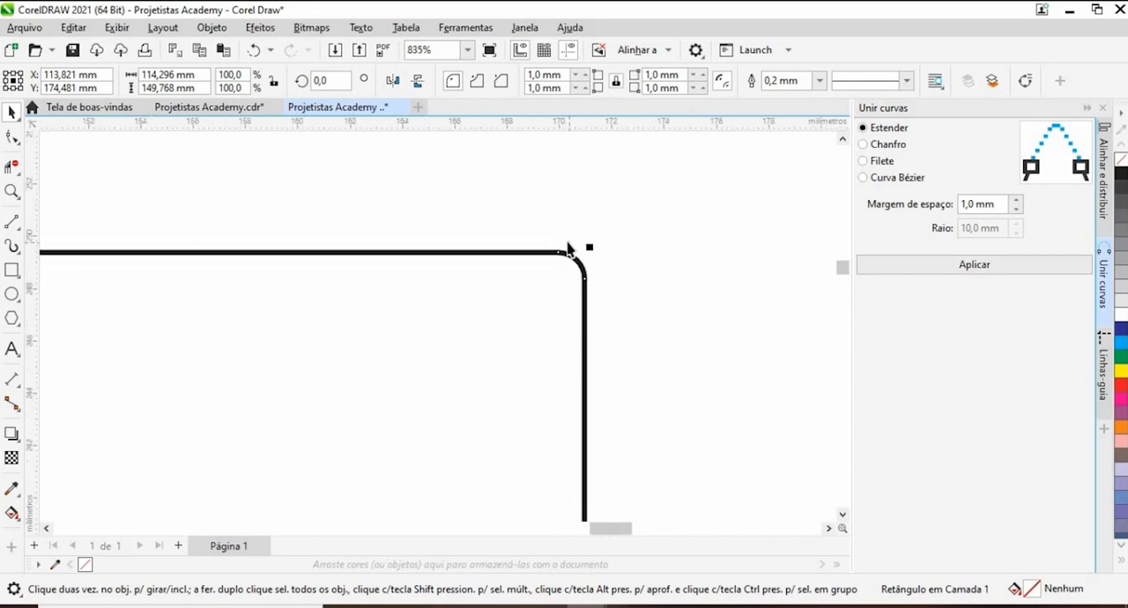
pyautogui.scroll(-2, 570, 244)
# - Apply the chamfered corner style to the rectangle and inspect its cut corners up close
pyautogui.scroll(3, 564, 229)
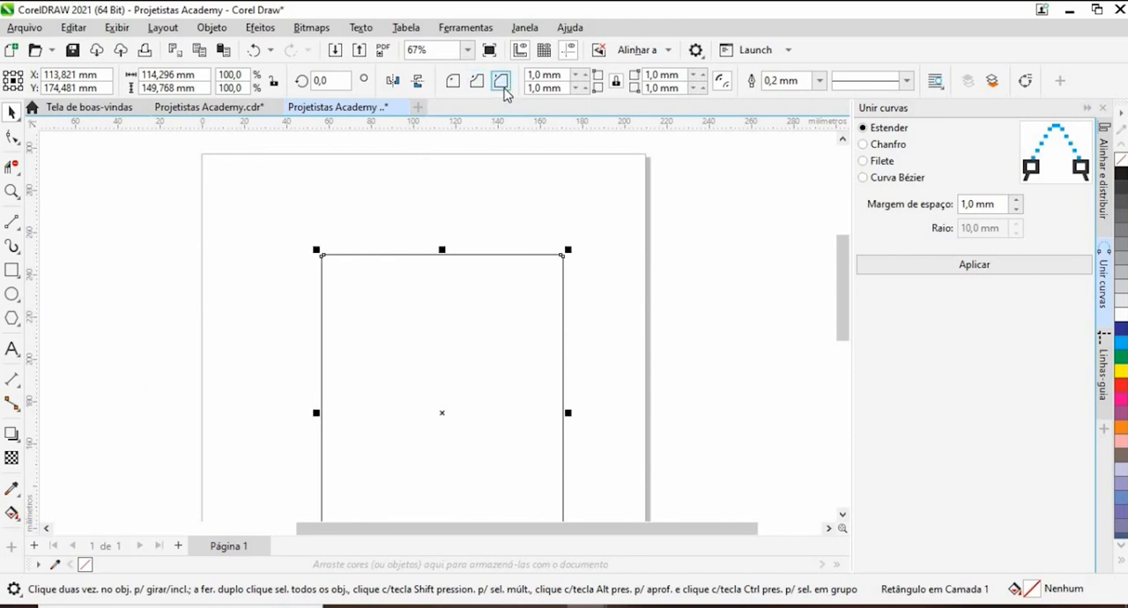
pyautogui.scroll(5, 528, 211)
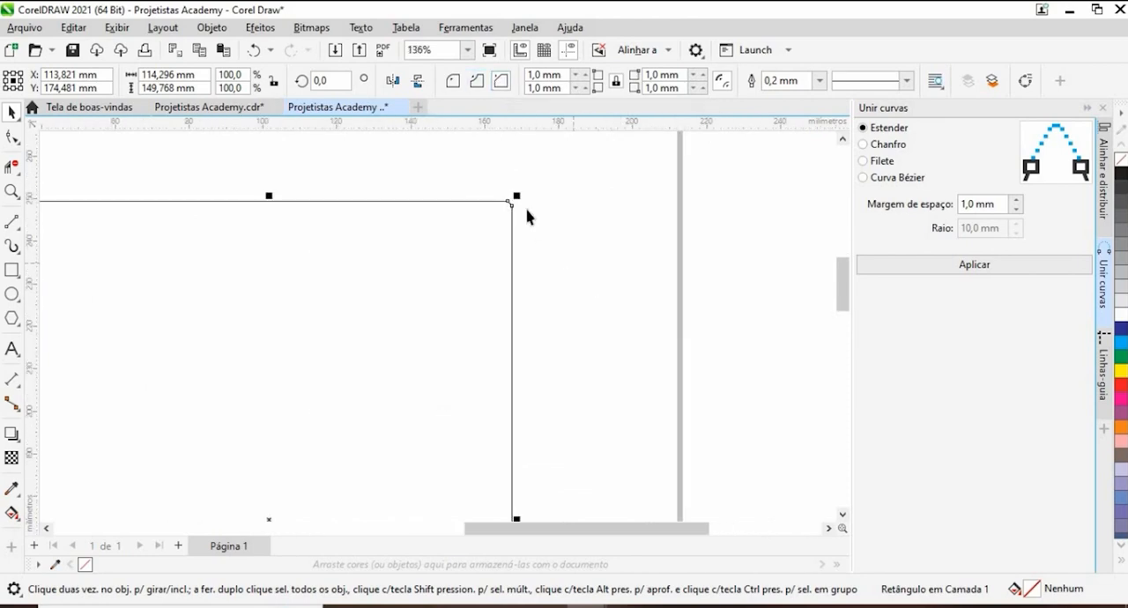
pyautogui.scroll(-5, 504, 187)
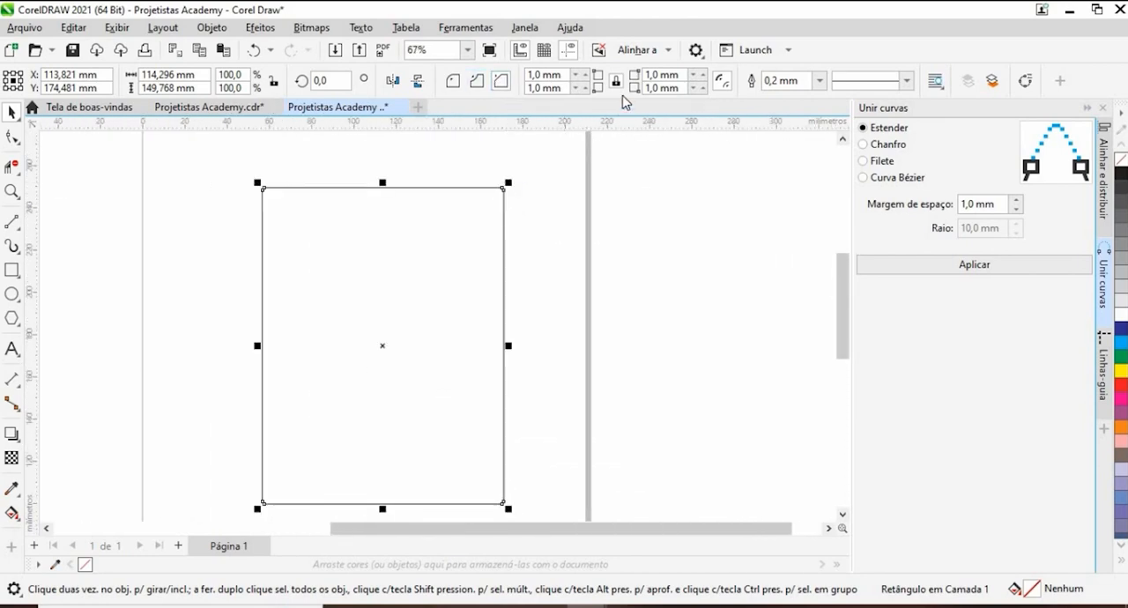
pyautogui.scroll(4, 534, 340)
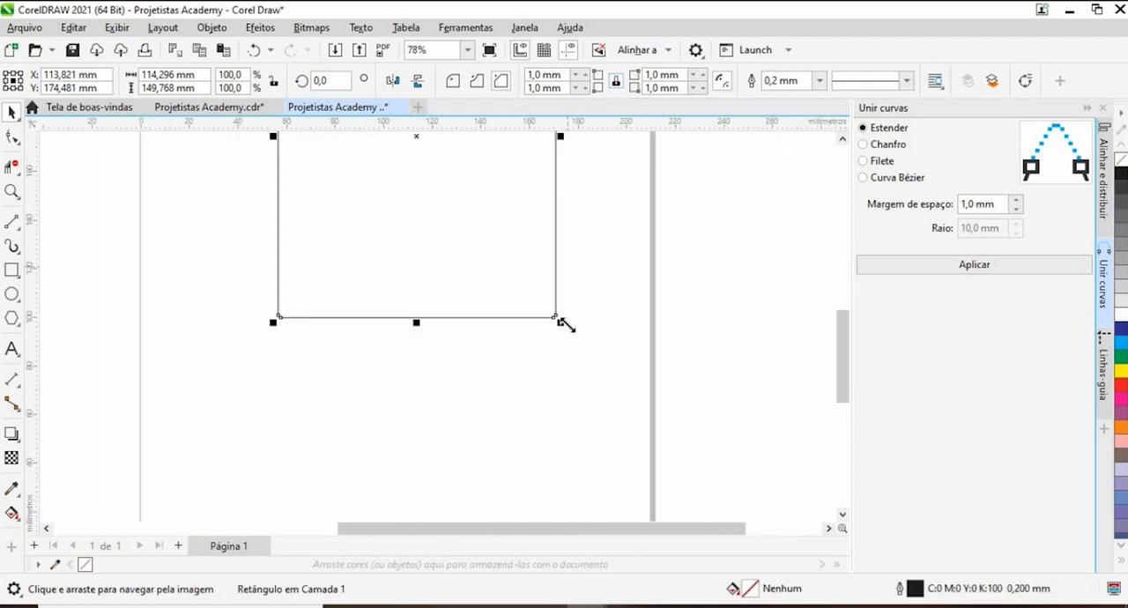
pyautogui.scroll(3, 494, 298)
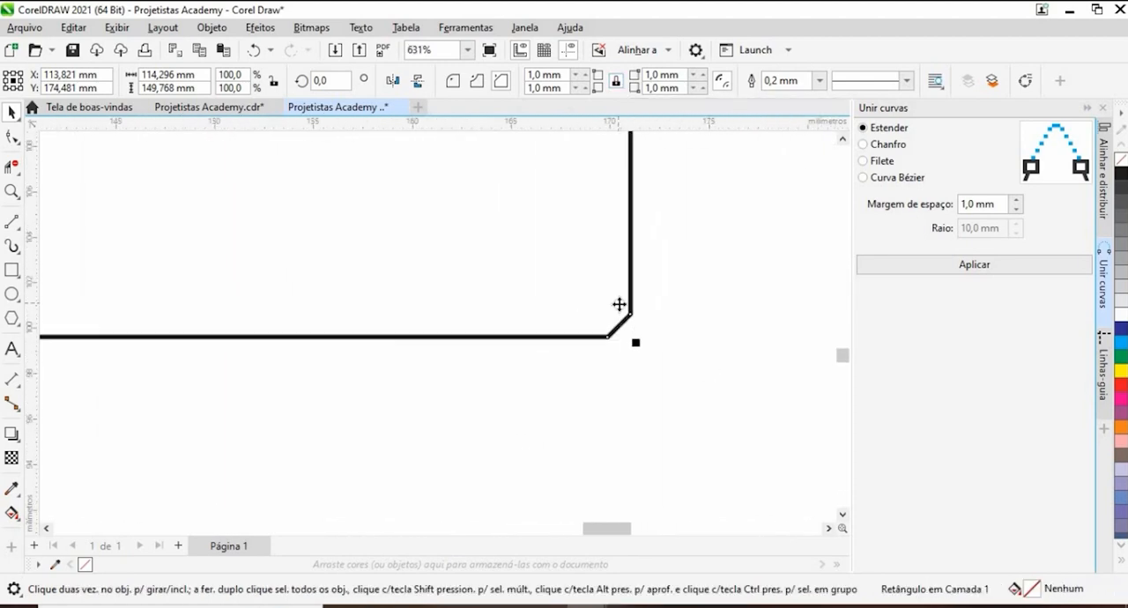
pyautogui.scroll(-2, 623, 301)
pyautogui.scroll(-7, 623, 301)
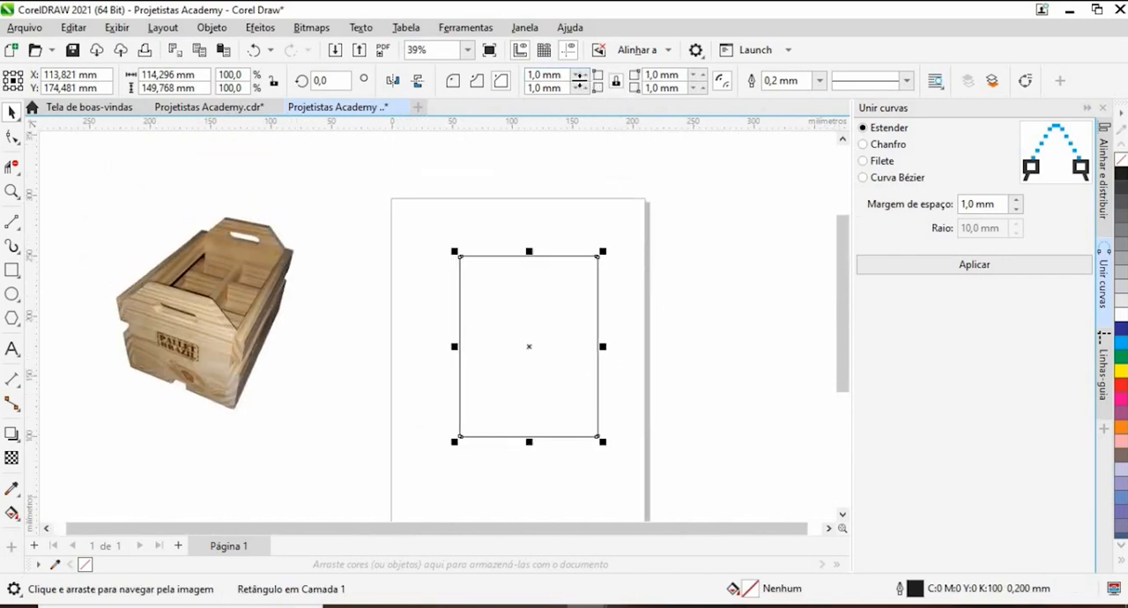
# - Set the size of all four rectangle corners to 0 mm and unlink the corners for independent editing
pyautogui.doubleClick(542, 74)
pyautogui.write('0')
pyautogui.press('Return')
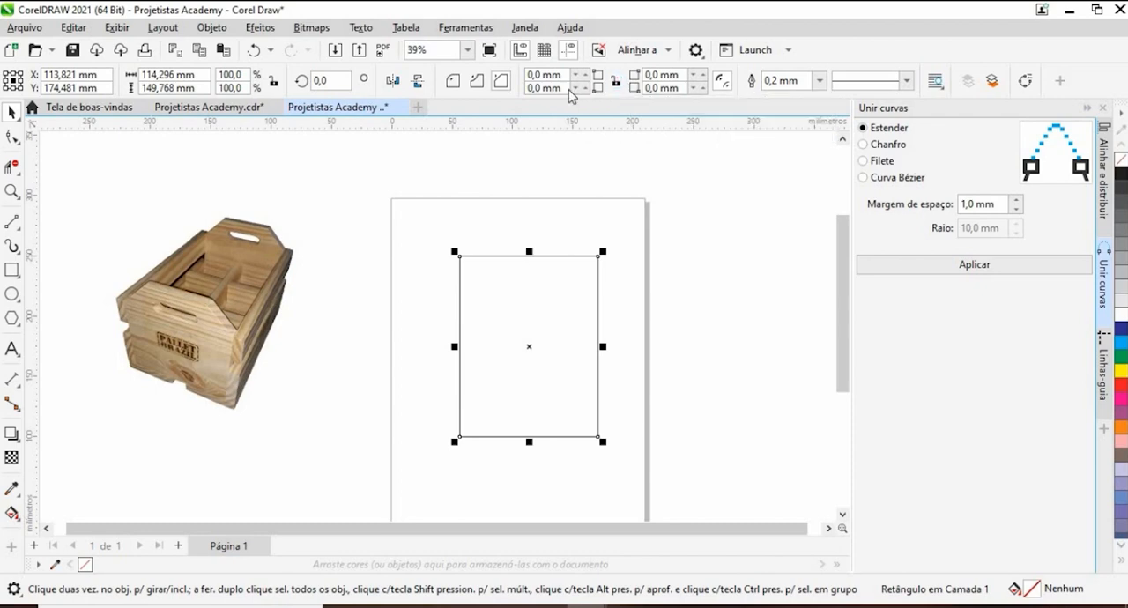
# - Chamfer only the rectangle's two upper corners by 20 mm each
pyautogui.click(477, 81)
pyautogui.write('20')
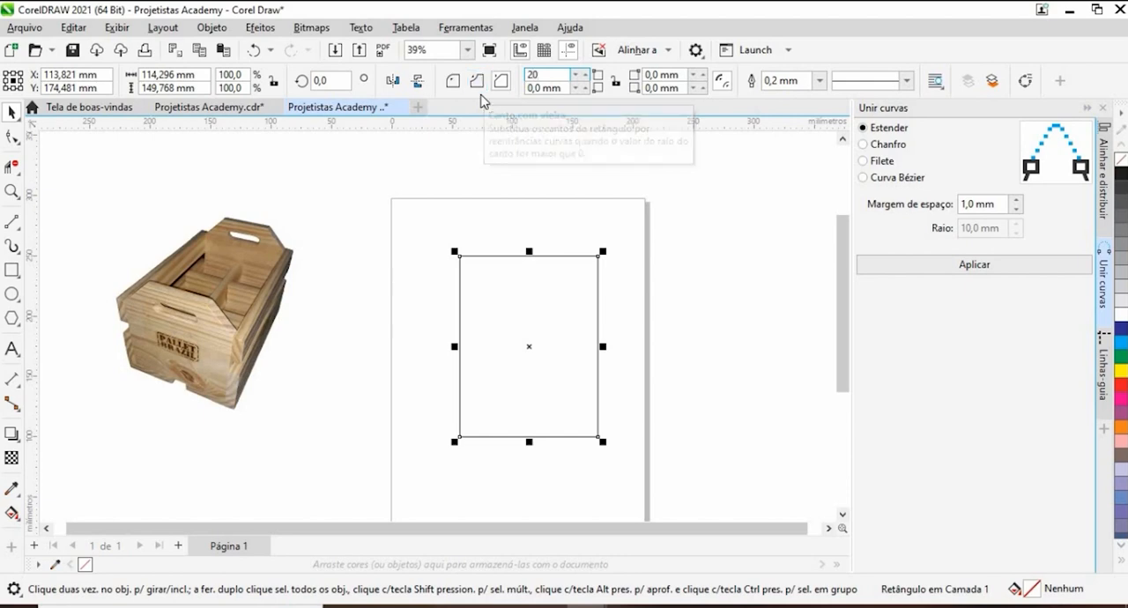
pyautogui.press('Return')
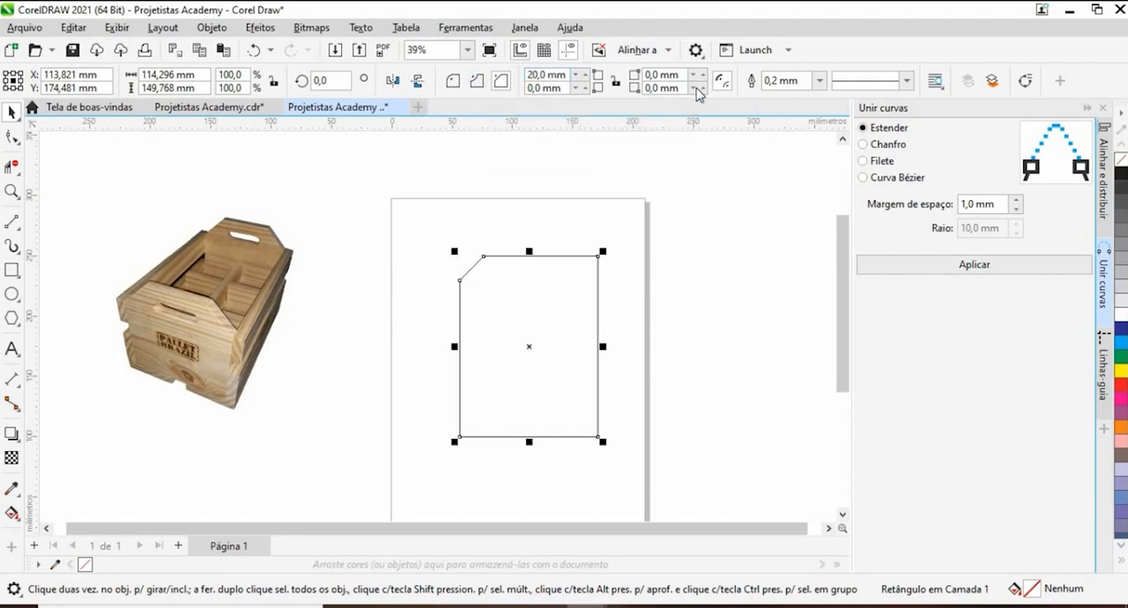
pyautogui.doubleClick(670, 75)
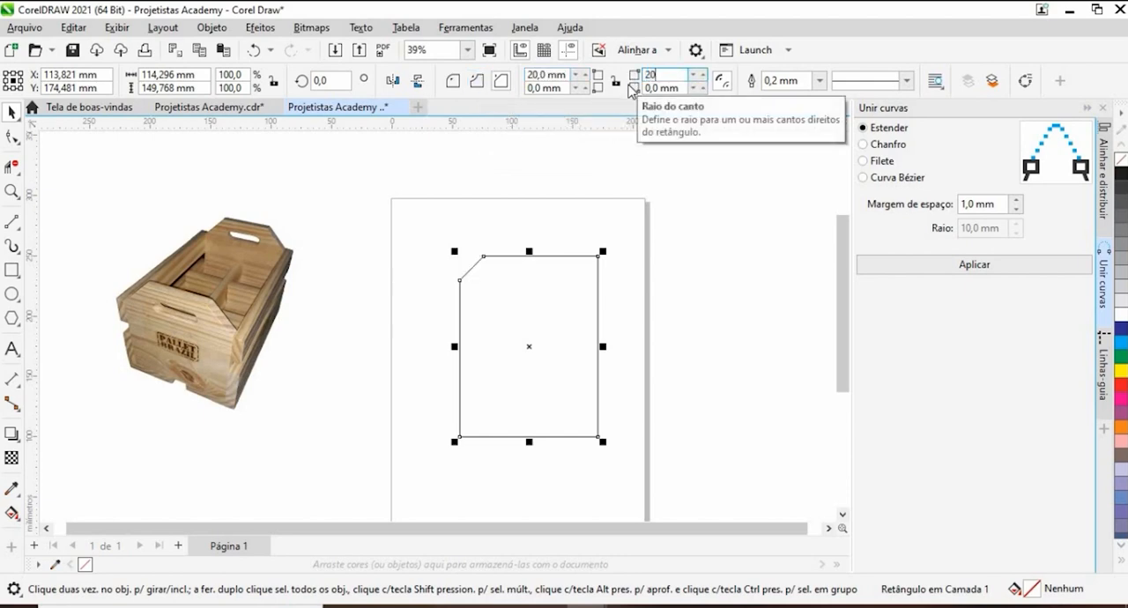
pyautogui.write('20')
pyautogui.press('Return')
# - Draw a rectangle about 82 × 22 mm and move it inside the upper part of the chamfered panel, centred between its sides
pyautogui.click(498, 380)
pyautogui.moveTo(498, 380); pyautogui.dragTo(556, 310)
pyautogui.click(12, 270)
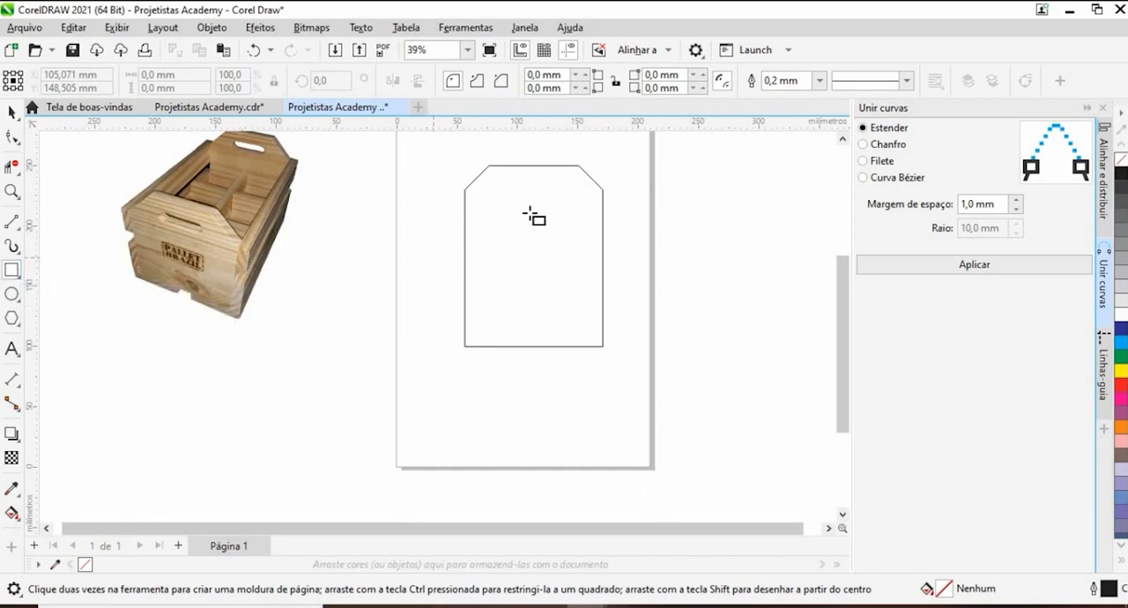
pyautogui.scroll(2, 536, 198)
pyautogui.moveTo(529, 202); pyautogui.dragTo(703, 248)
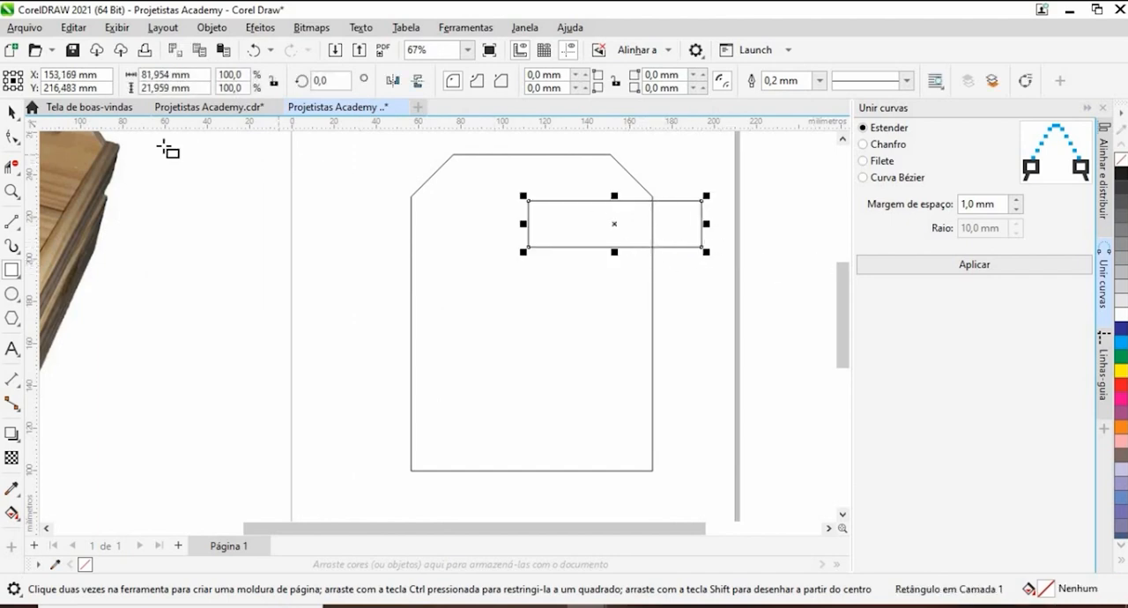
pyautogui.click(12, 112)
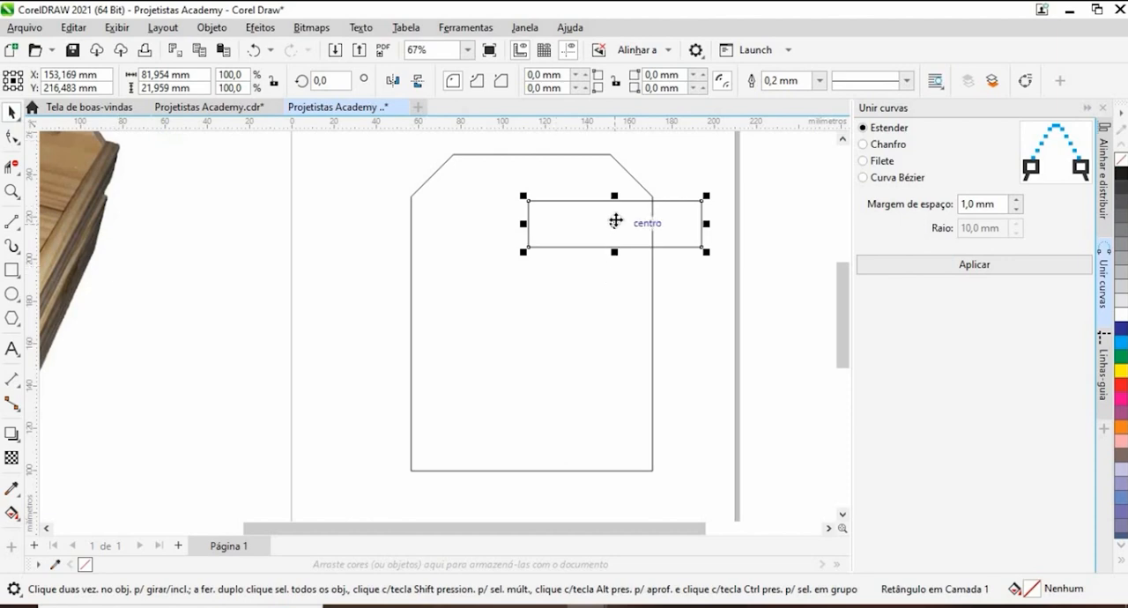
pyautogui.moveTo(616, 222); pyautogui.dragTo(537, 213)
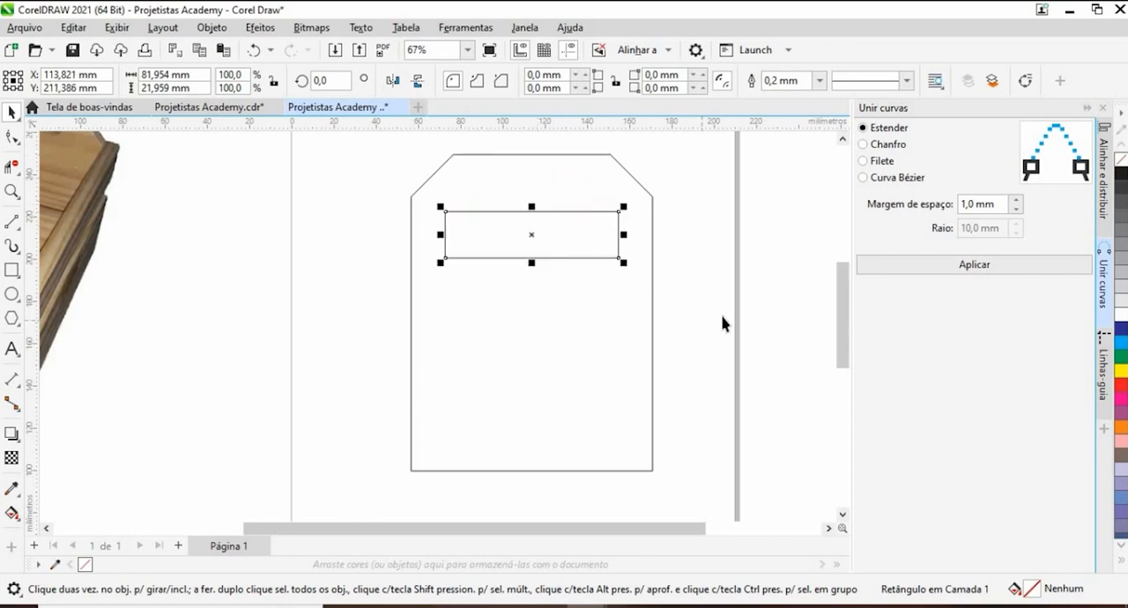
# - Align the small rectangle and the chamfered panel to each other by their horizontal centres, using active objects as the alignment reference
pyautogui.click(1105, 185)
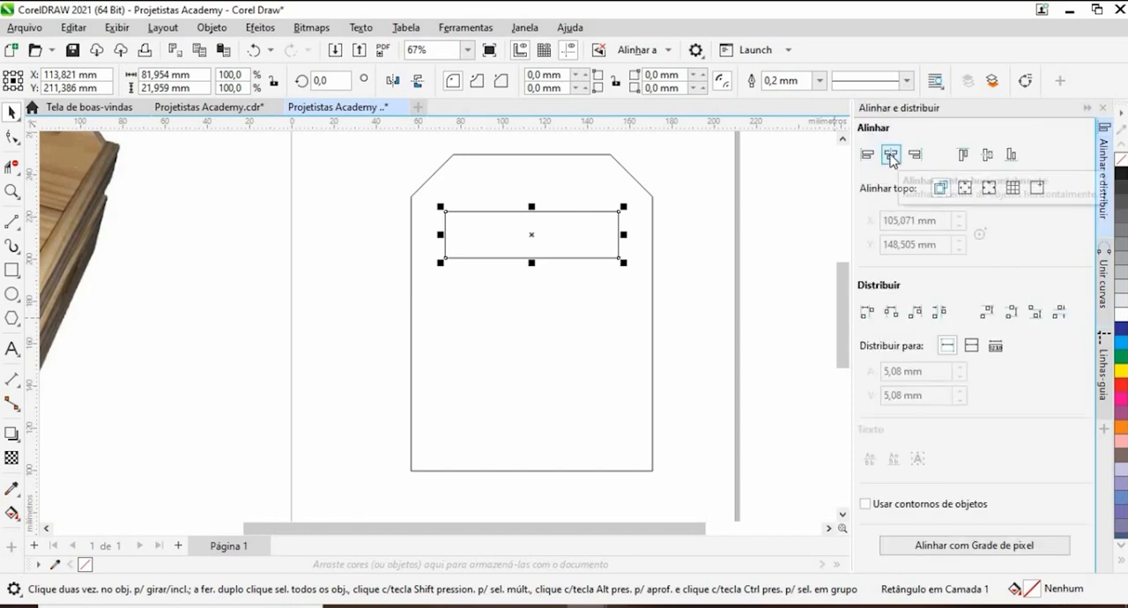
pyautogui.click(695, 241)
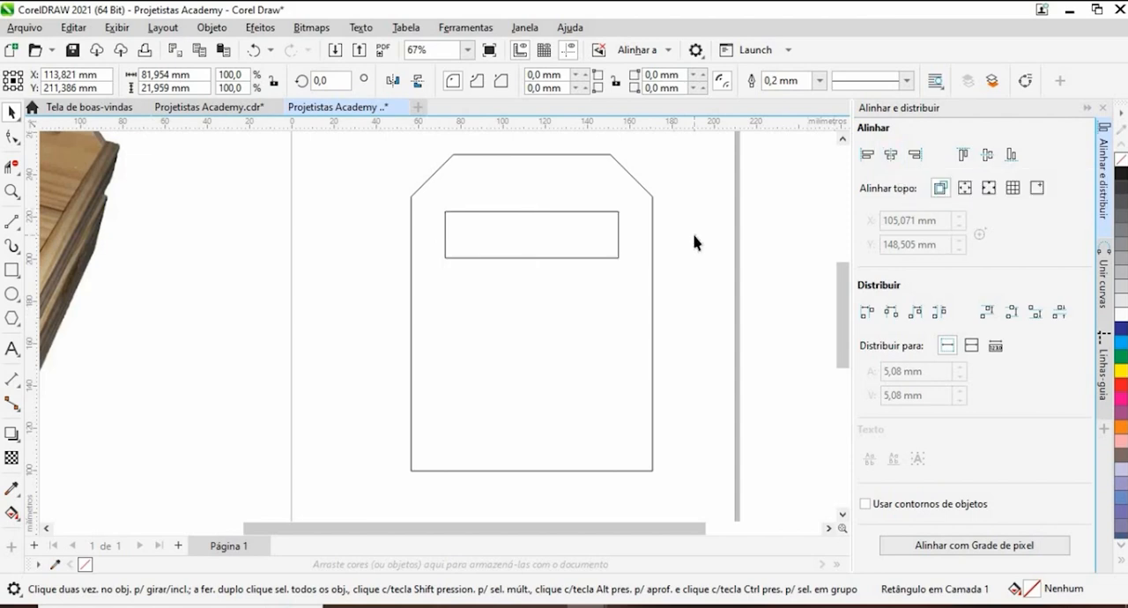
pyautogui.click(617, 216)
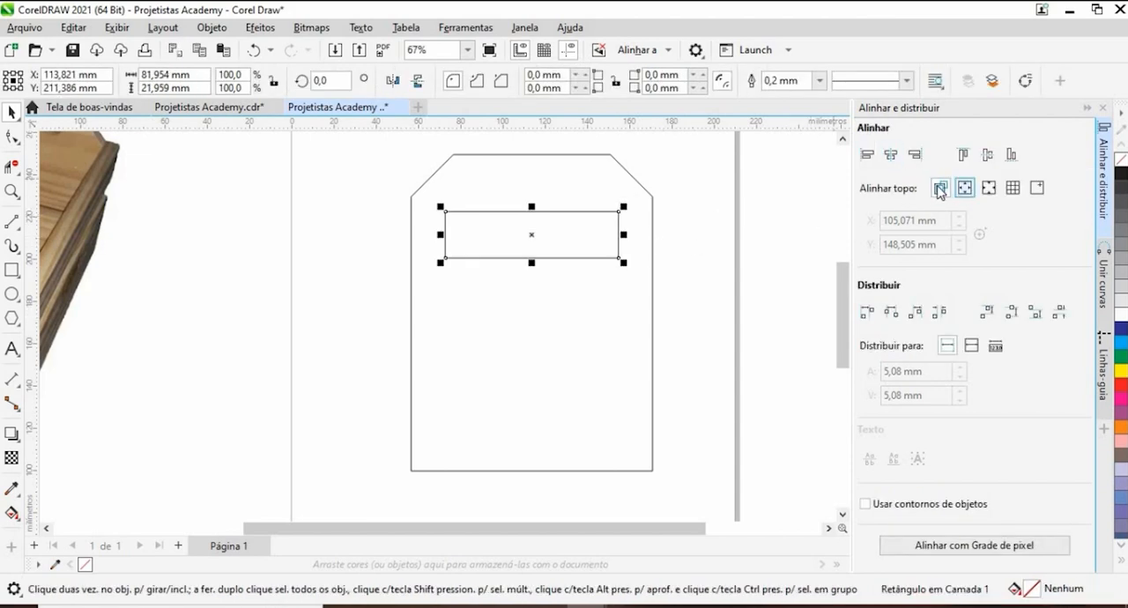
pyautogui.click(940, 188)
pyautogui.keyDown('shift'); pyautogui.click(582, 156); pyautogui.keyUp('shift')
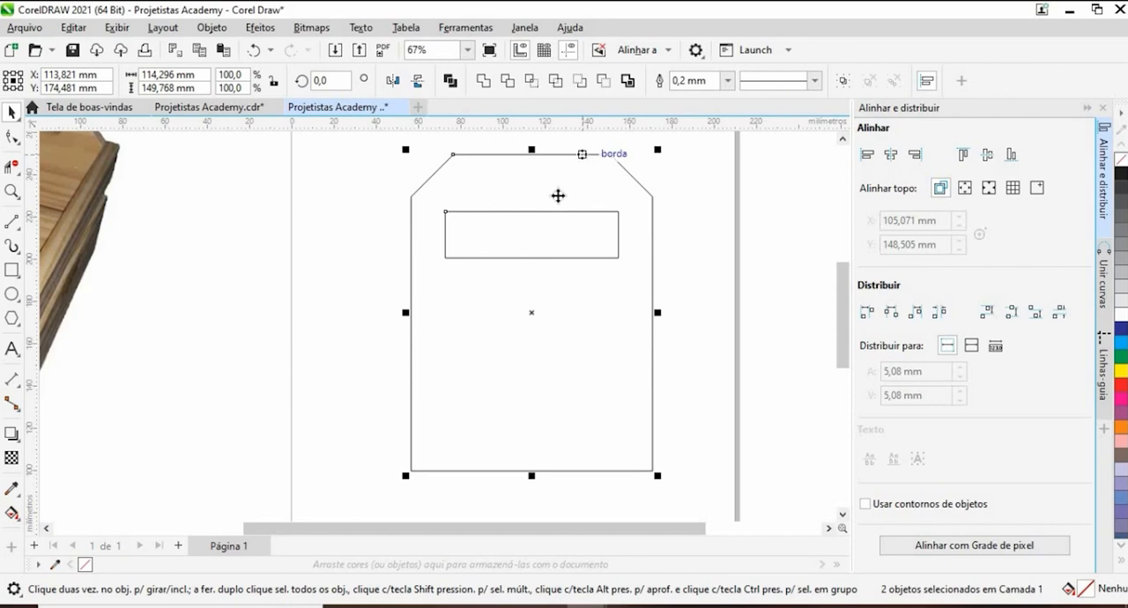
pyautogui.scroll(3, 456, 197)
pyautogui.scroll(-1, 455, 197)
pyautogui.scroll(-1, 455, 197)
pyautogui.click(892, 162)
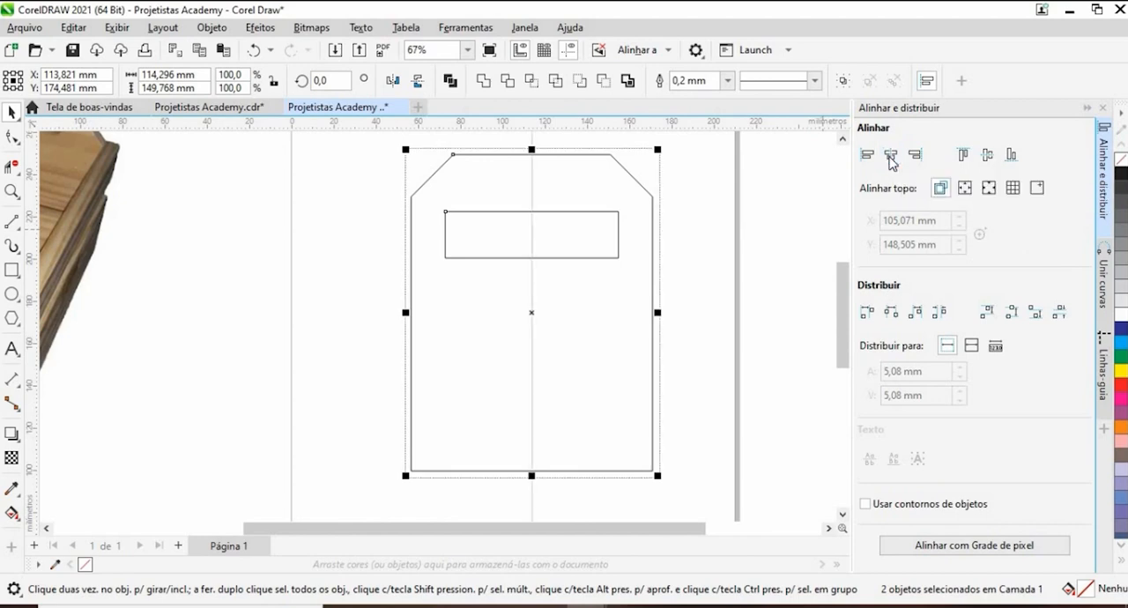
pyautogui.click(747, 247)
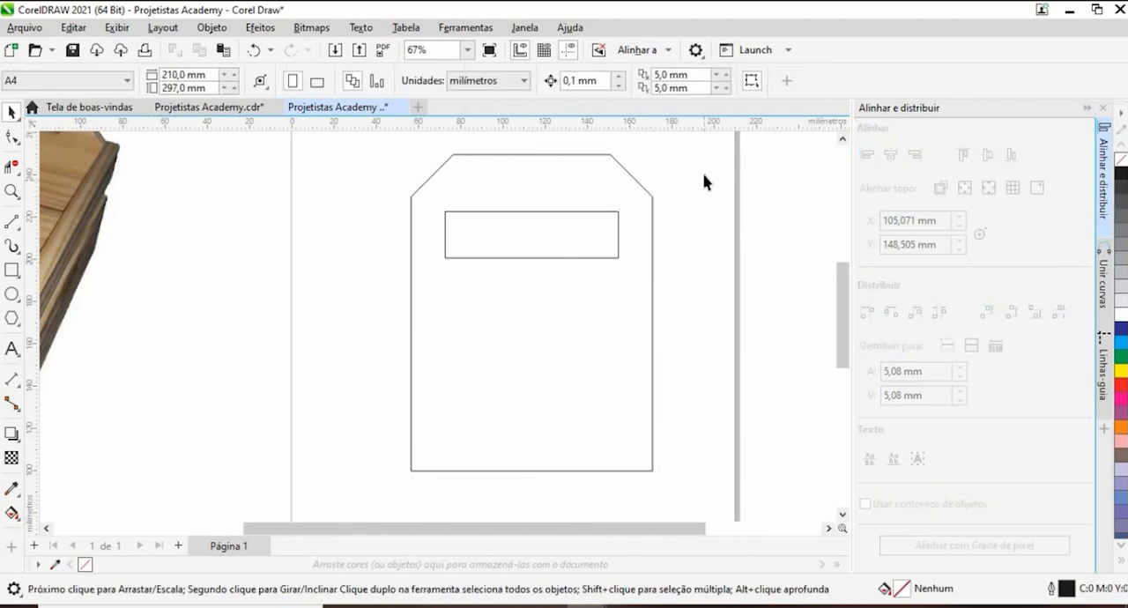
# - Set the nudge distance to 30 mm and move the small rectangle up until its upper edge meets the panel's upper edge
pyautogui.moveTo(704, 162); pyautogui.dragTo(425, 308)
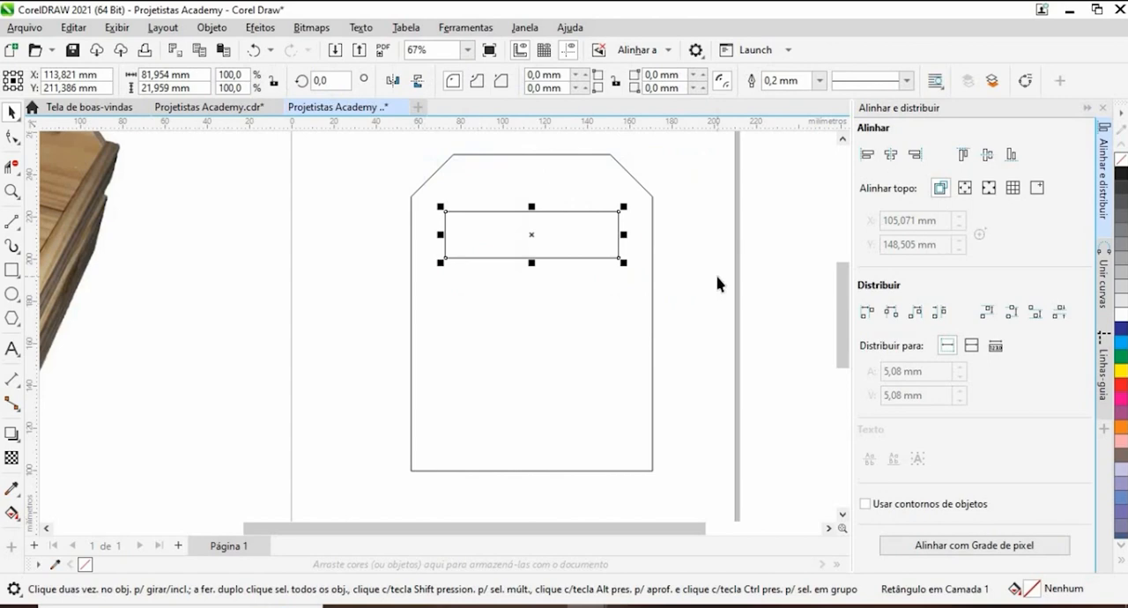
pyautogui.click(718, 285)
pyautogui.scroll(-1, 572, 255)
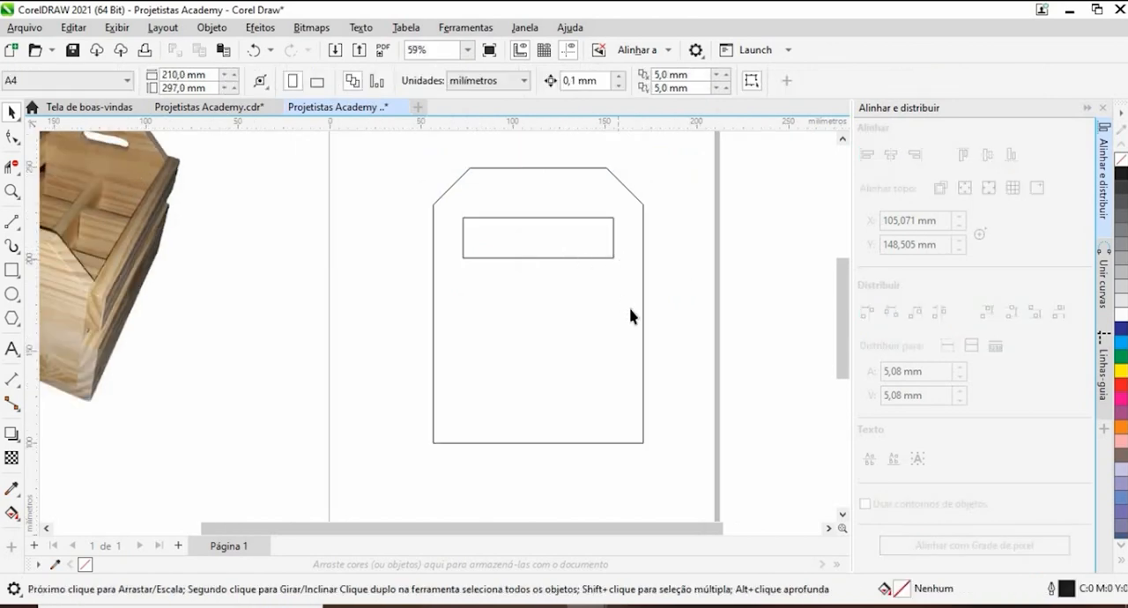
pyautogui.doubleClick(571, 80)
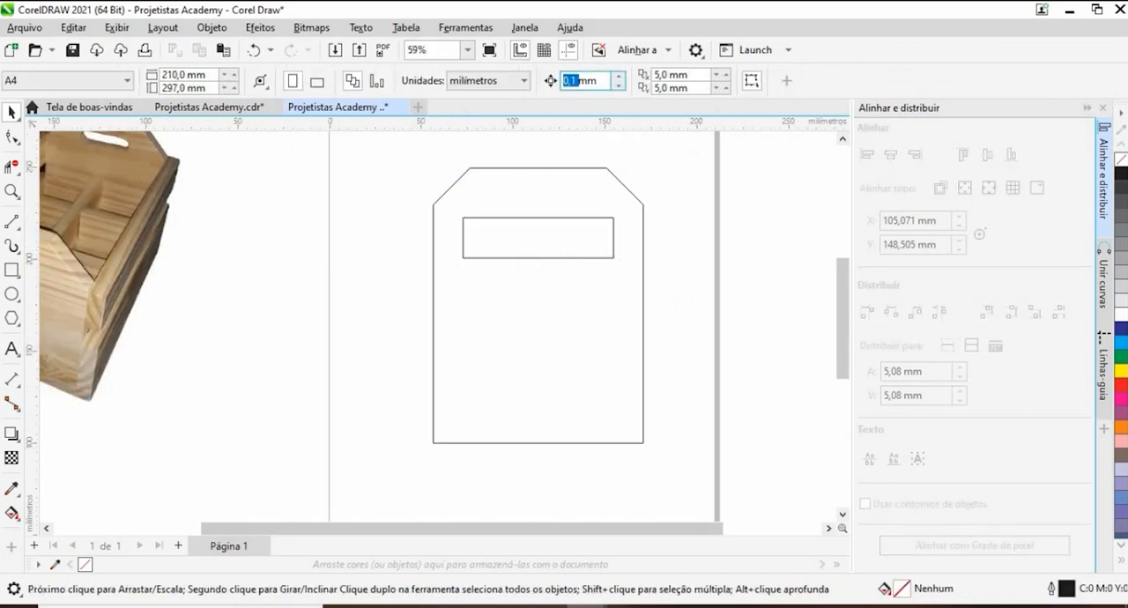
pyautogui.write('30')
pyautogui.press('Return')
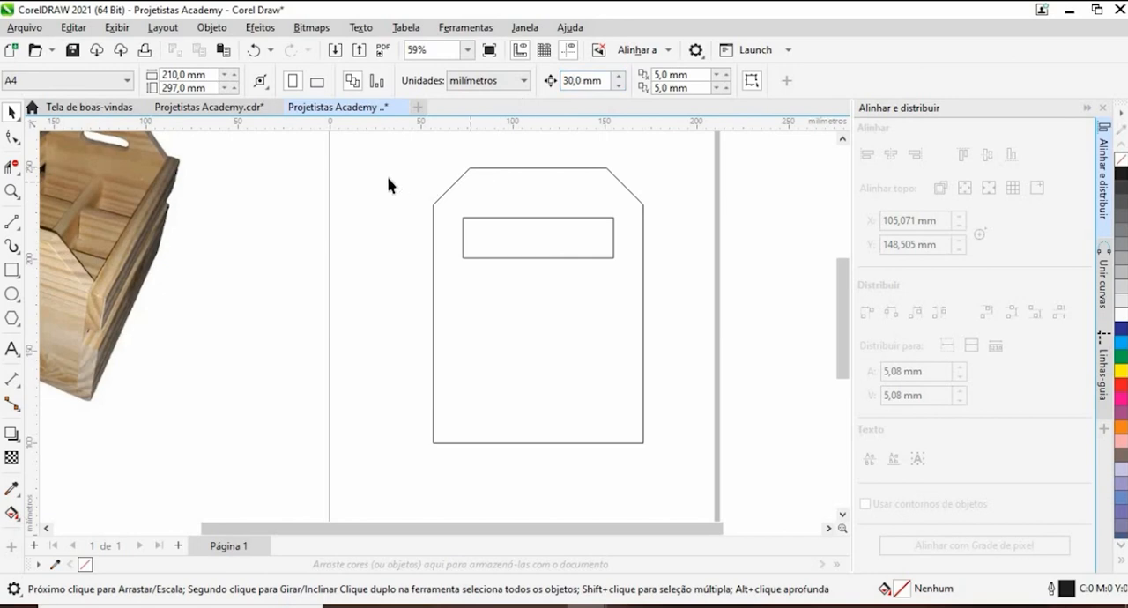
pyautogui.moveTo(388, 185); pyautogui.dragTo(661, 291)
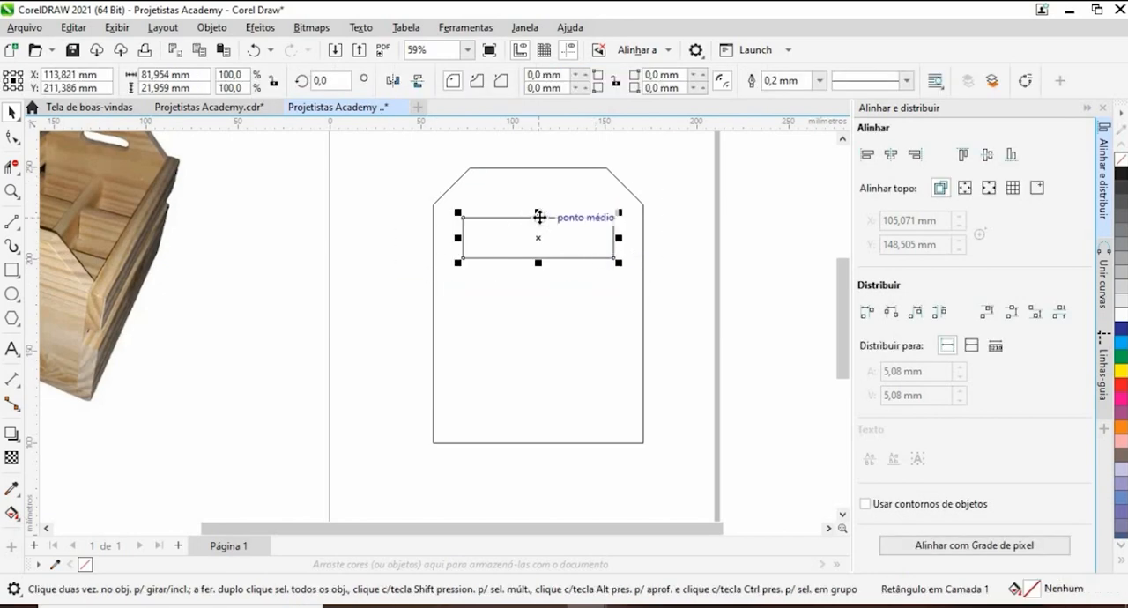
pyautogui.moveTo(539, 217); pyautogui.dragTo(541, 168)
pyautogui.click(710, 196)
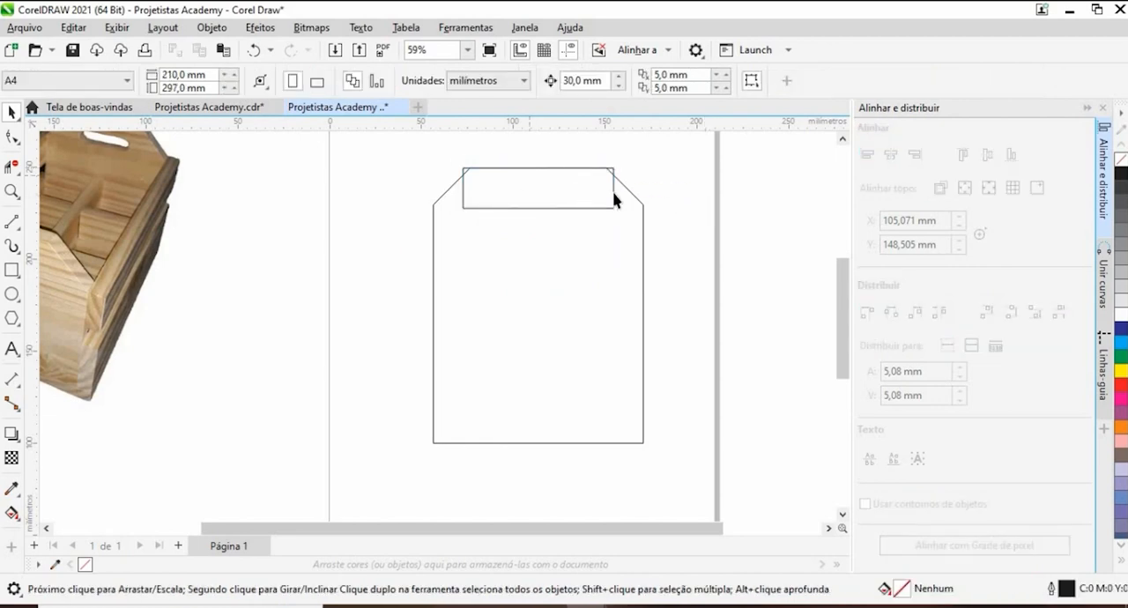
# - Try a 10 mm nudge distance by moving the small rectangle around the panel's upper edge and back
pyautogui.scroll(-3, 396, 249)
pyautogui.scroll(3, 396, 250)
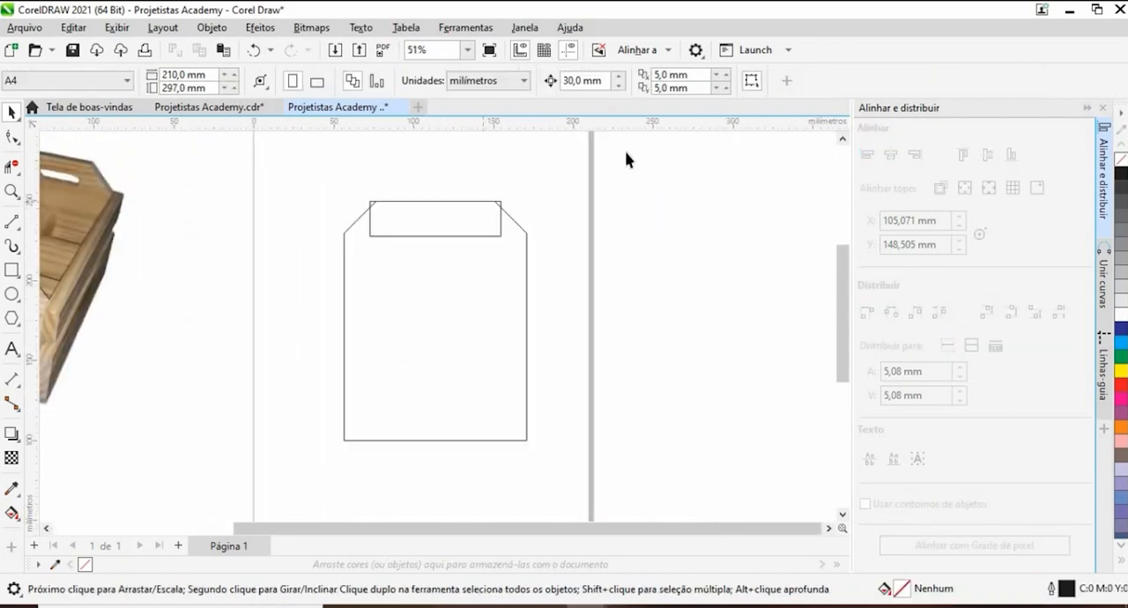
pyautogui.click(588, 81)
pyautogui.doubleClick(574, 80)
pyautogui.write('10')
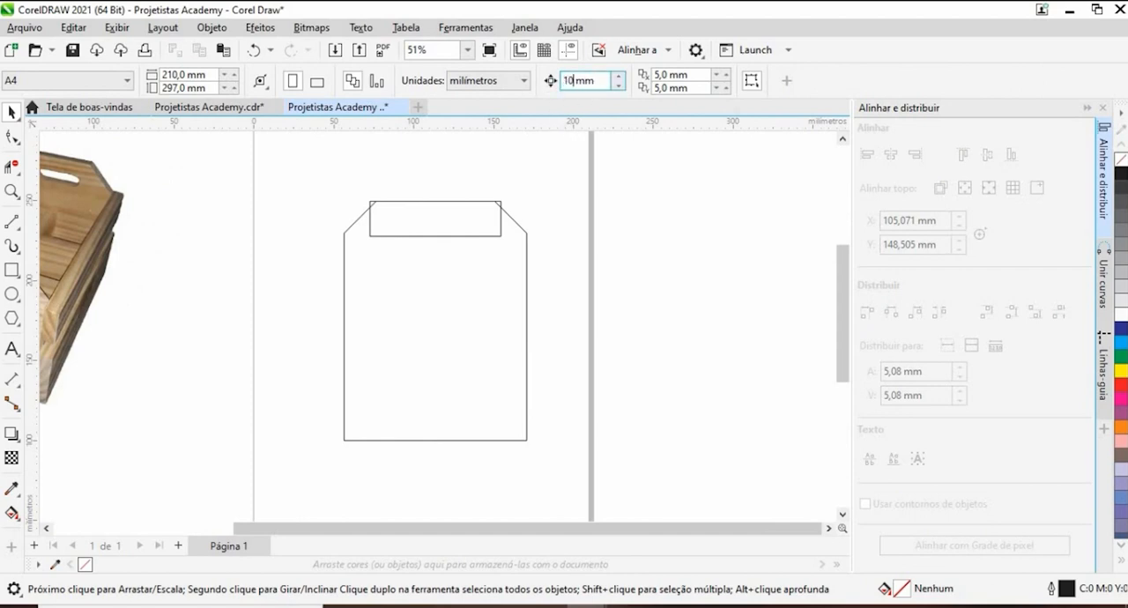
pyautogui.press('Return')
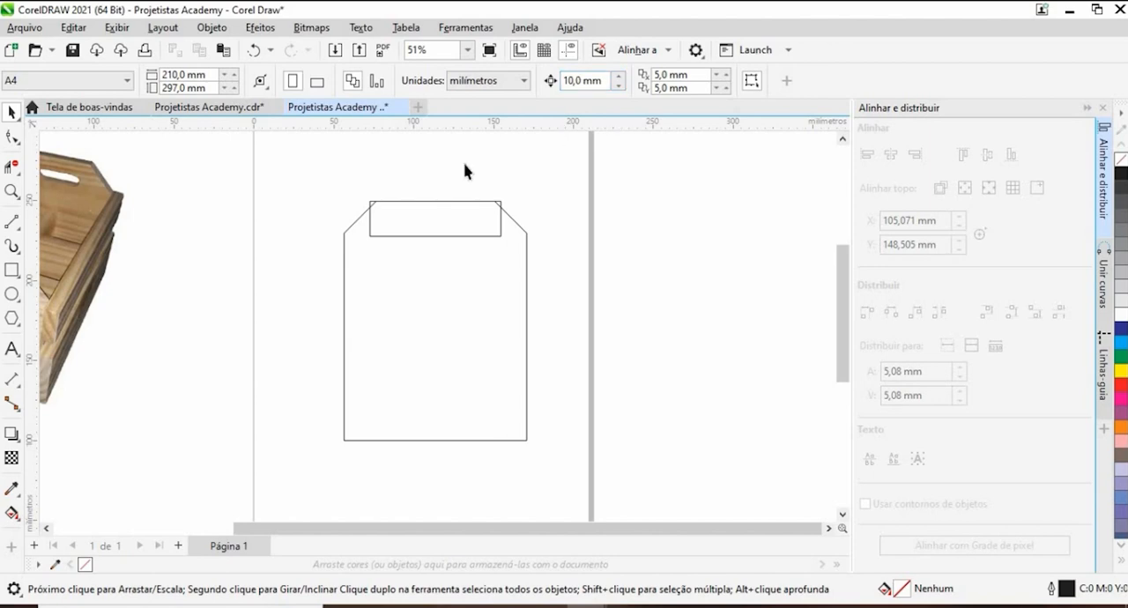
pyautogui.moveTo(322, 169); pyautogui.dragTo(551, 247)
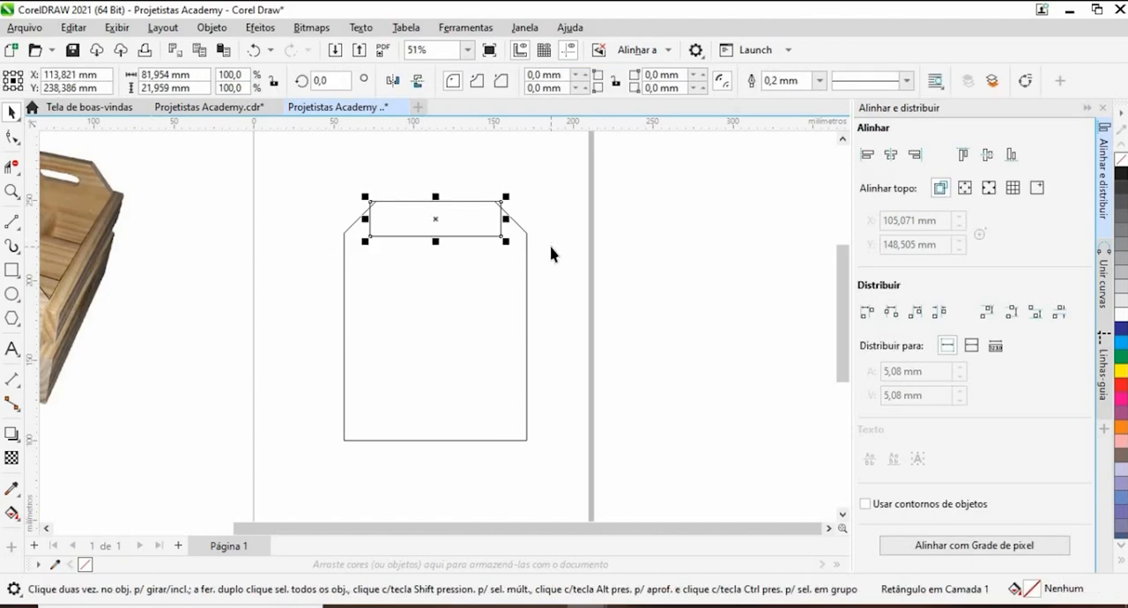
pyautogui.press('Down')
pyautogui.press('Up')
pyautogui.press('Right')
pyautogui.press('Right')
pyautogui.press('Right')
pyautogui.press('Up')
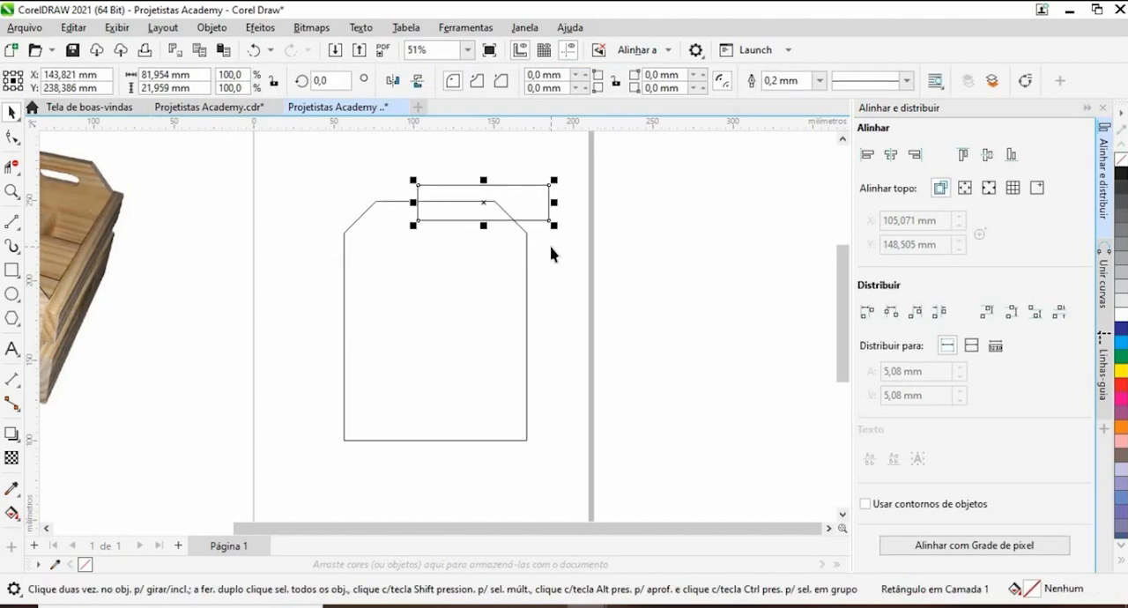
pyautogui.press('Up')
pyautogui.press('Up')
pyautogui.press('Left')
pyautogui.press('Left')
pyautogui.press('Left')
pyautogui.press('Down')
pyautogui.press('Down')
pyautogui.press('Down')
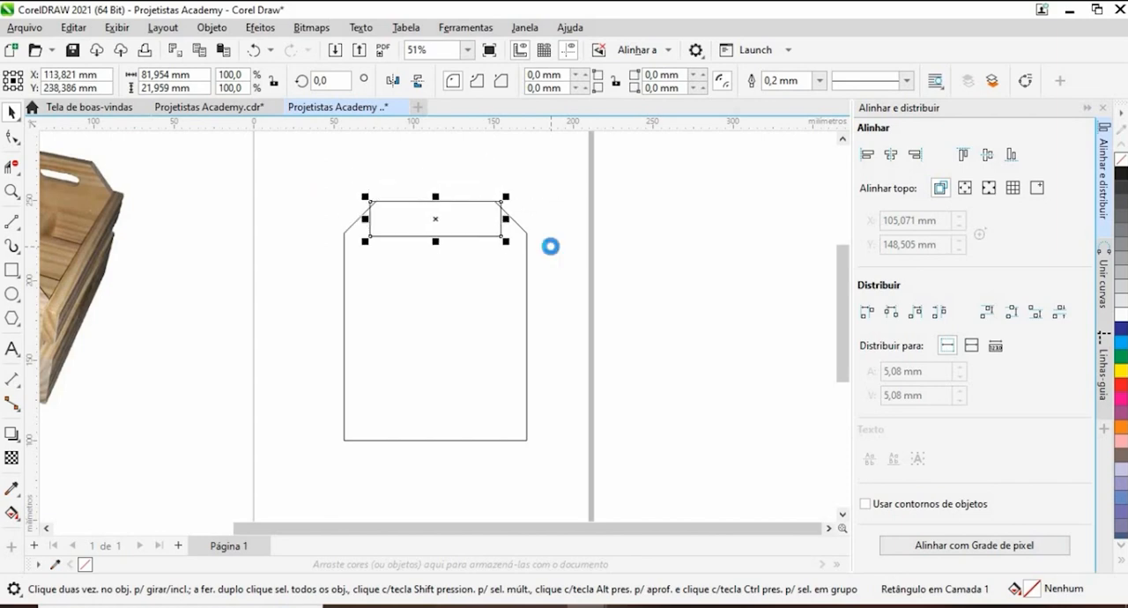
pyautogui.press('Down')
pyautogui.press('Up')
pyautogui.press('Up')
pyautogui.press('Down')
pyautogui.click(681, 176)
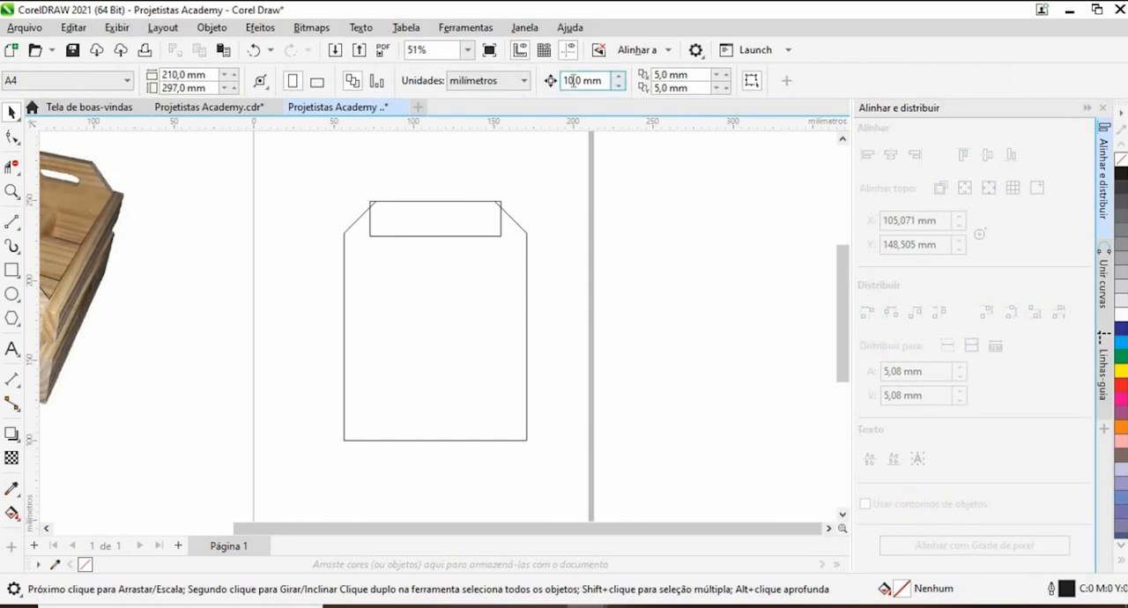
# - Set the nudge distance to 30 mm and move the small rectangle down by one nudge inside the panel
pyautogui.moveTo(582, 81); pyautogui.dragTo(534, 93)
pyautogui.write('30')
pyautogui.press('Return')
pyautogui.moveTo(340, 176); pyautogui.dragTo(516, 255)
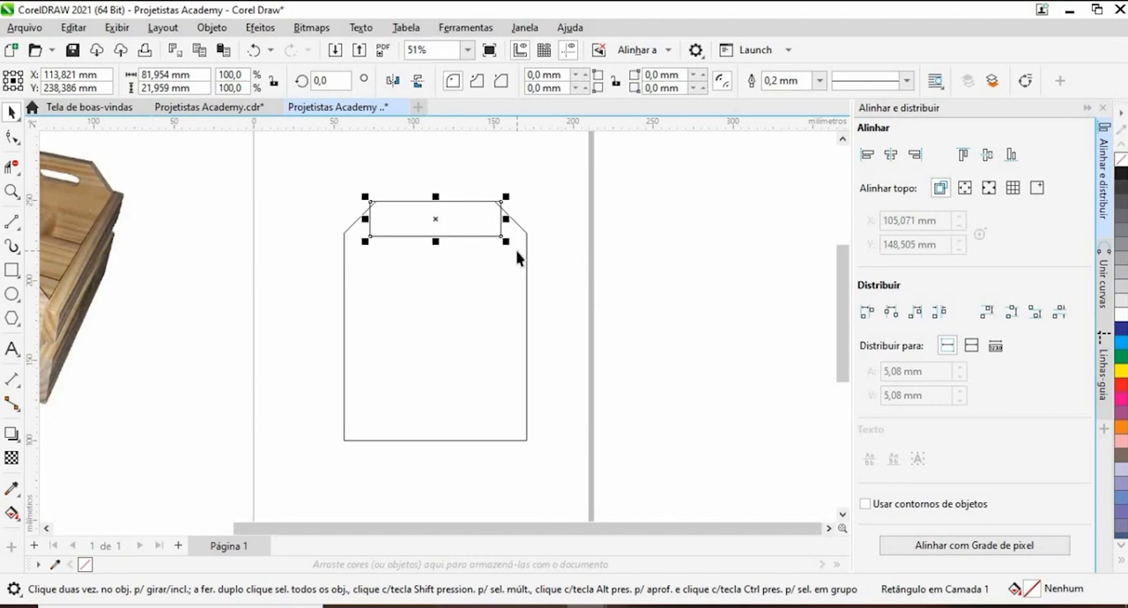
pyautogui.press('Down')
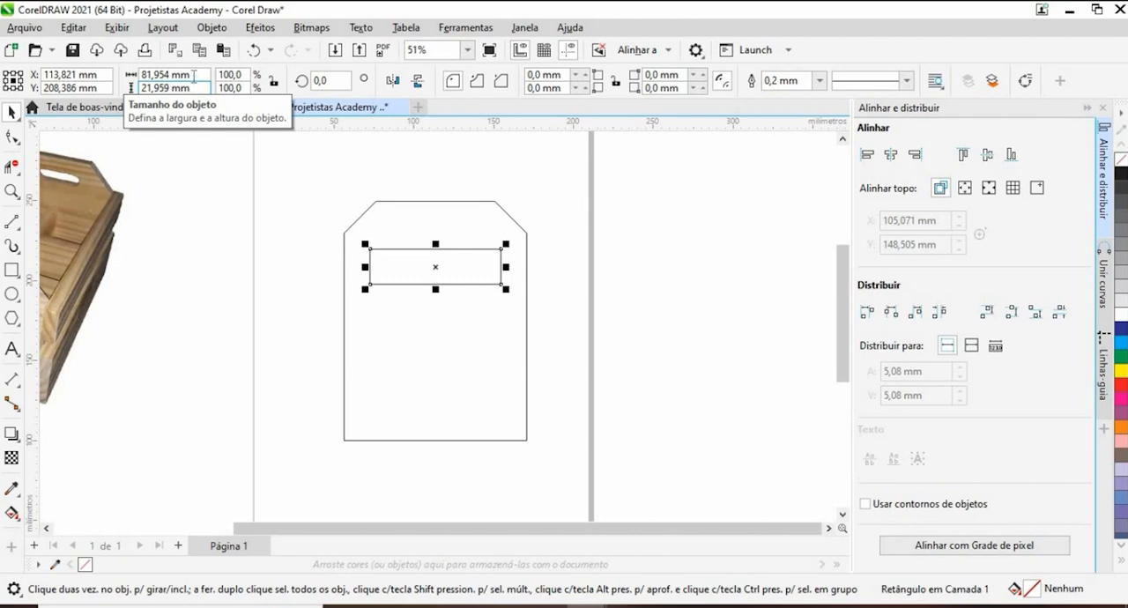
# - Resize the small rectangle to 60 mm wide and 30 mm high
pyautogui.moveTo(193, 88); pyautogui.dragTo(116, 109)
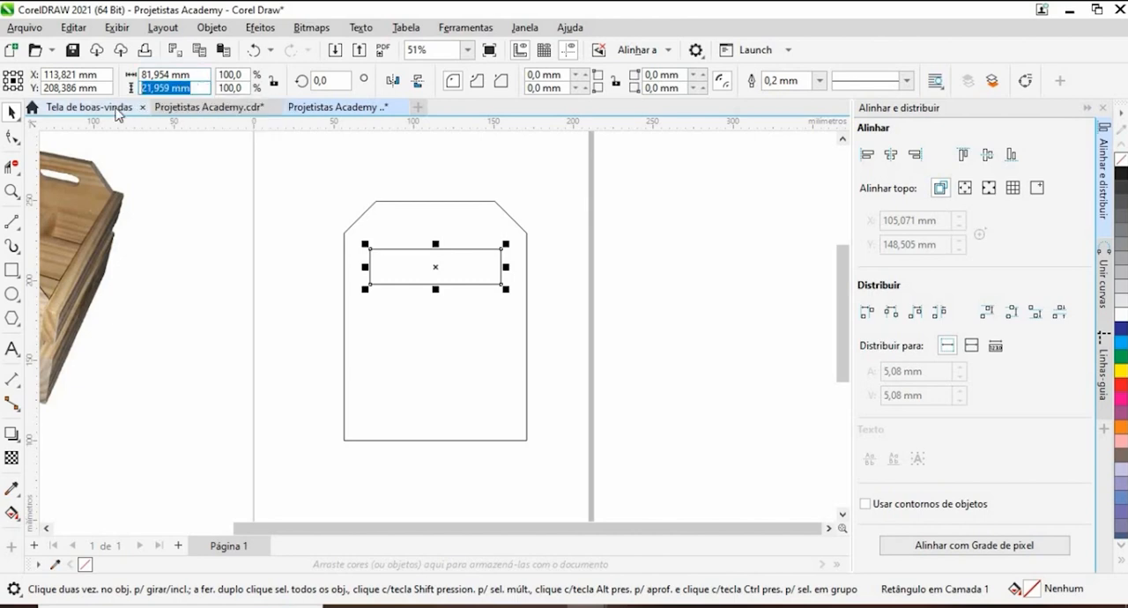
pyautogui.write('30')
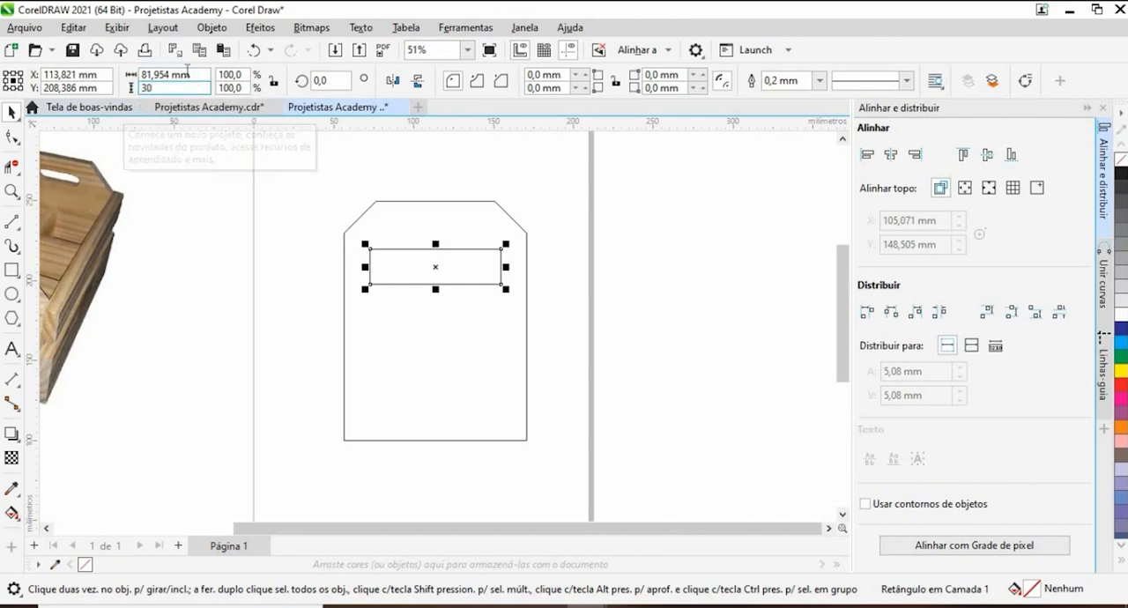
pyautogui.moveTo(192, 75); pyautogui.dragTo(126, 86)
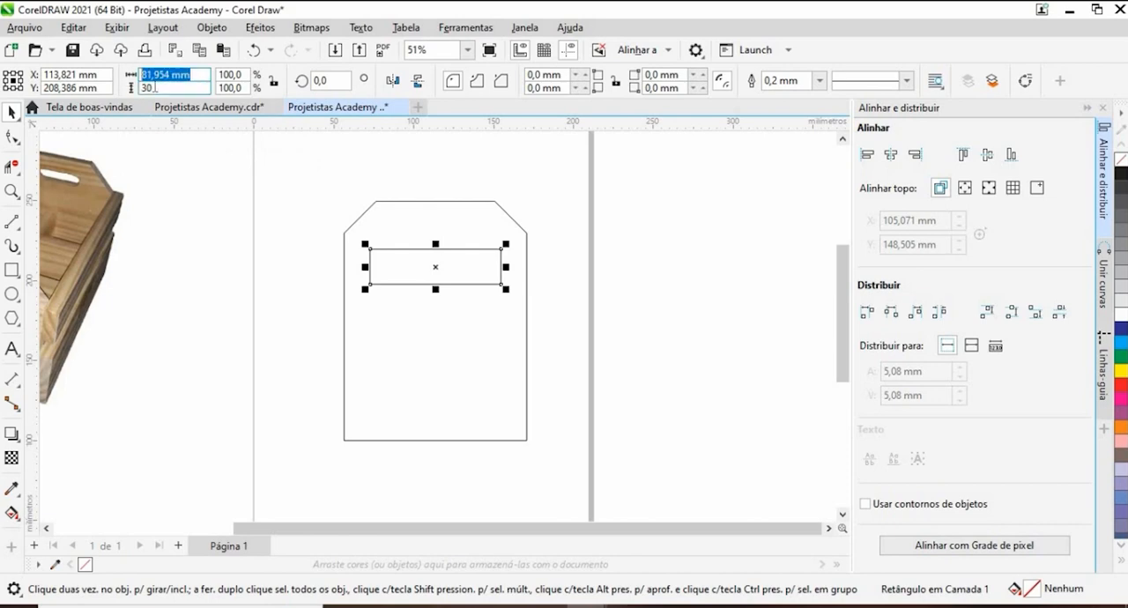
pyautogui.write('60')
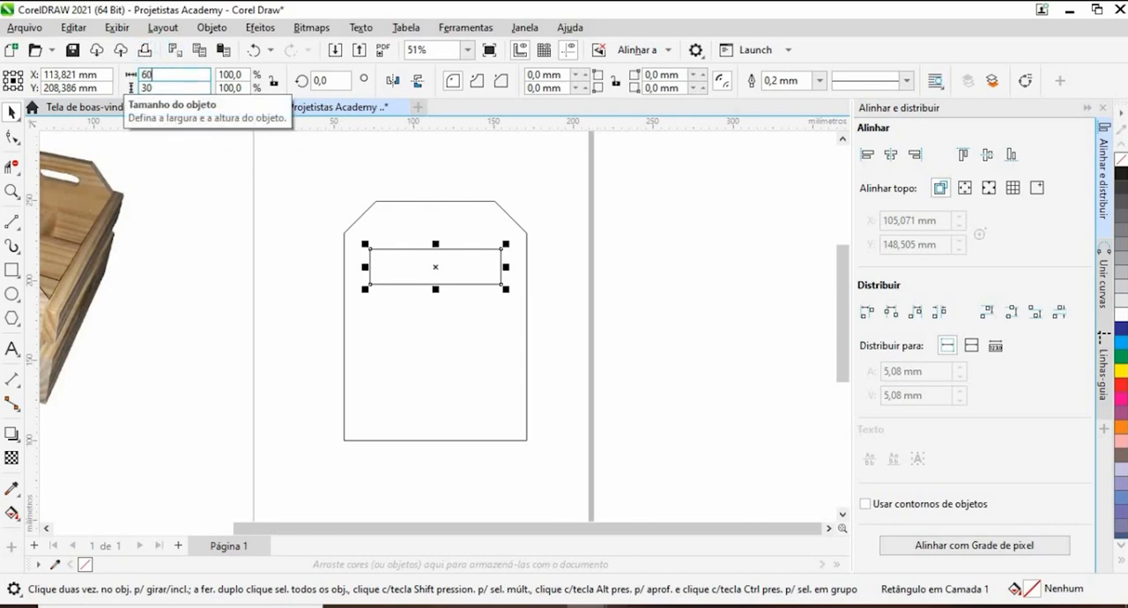
pyautogui.press('Return')
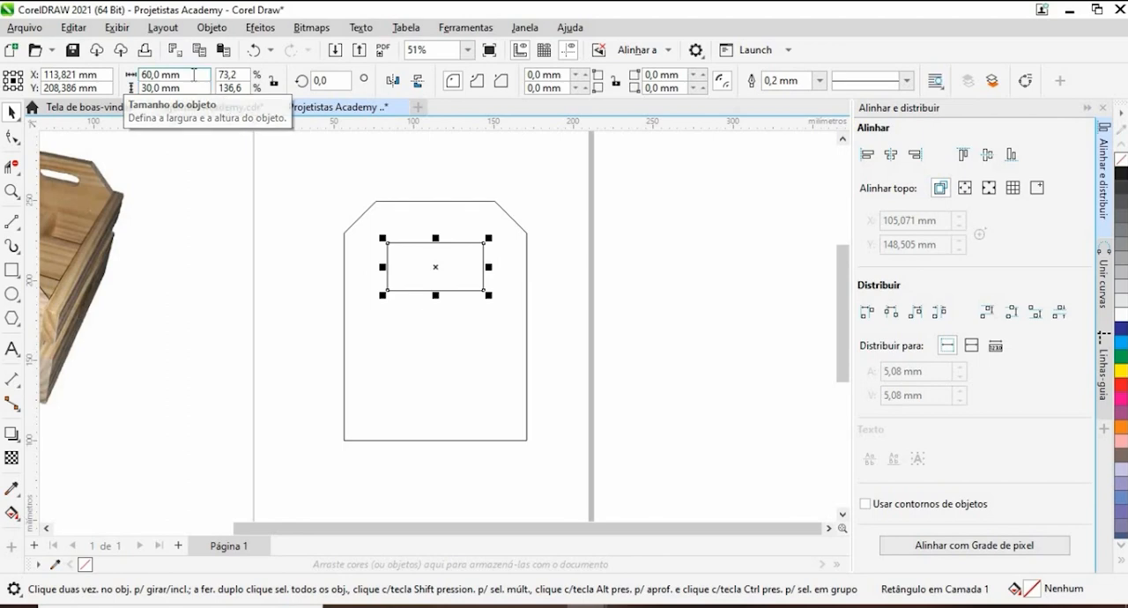
# - Round all four corners of the small rectangle with a linked 20 mm radius to form the handle slot
pyautogui.scroll(2, 435, 245)
pyautogui.scroll(2, 454, 273)
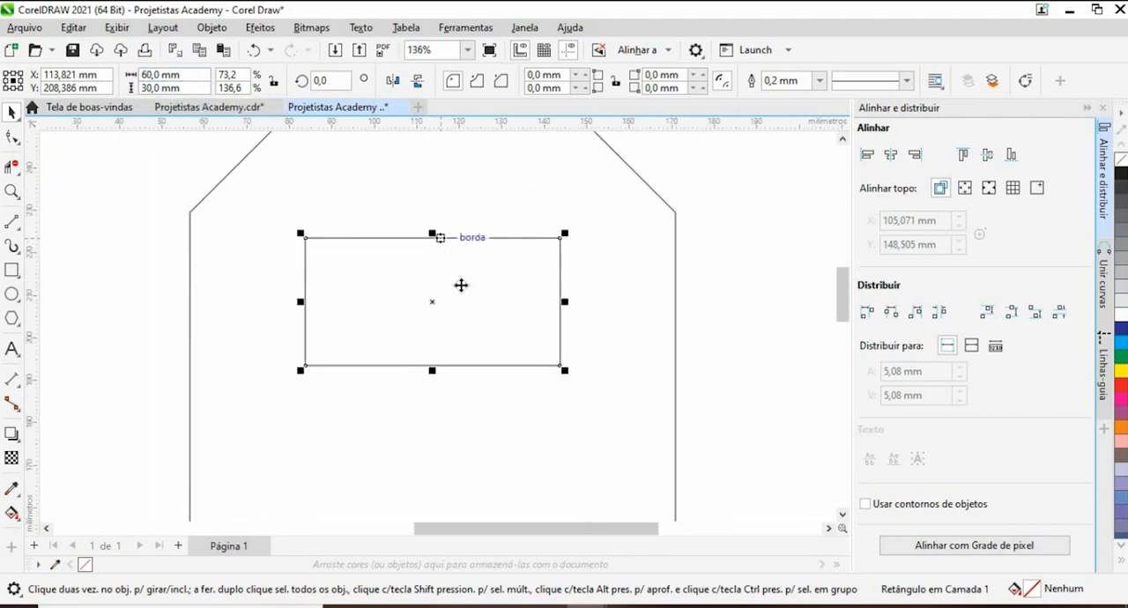
pyautogui.scroll(-5, 464, 283)
pyautogui.scroll(2, 464, 284)
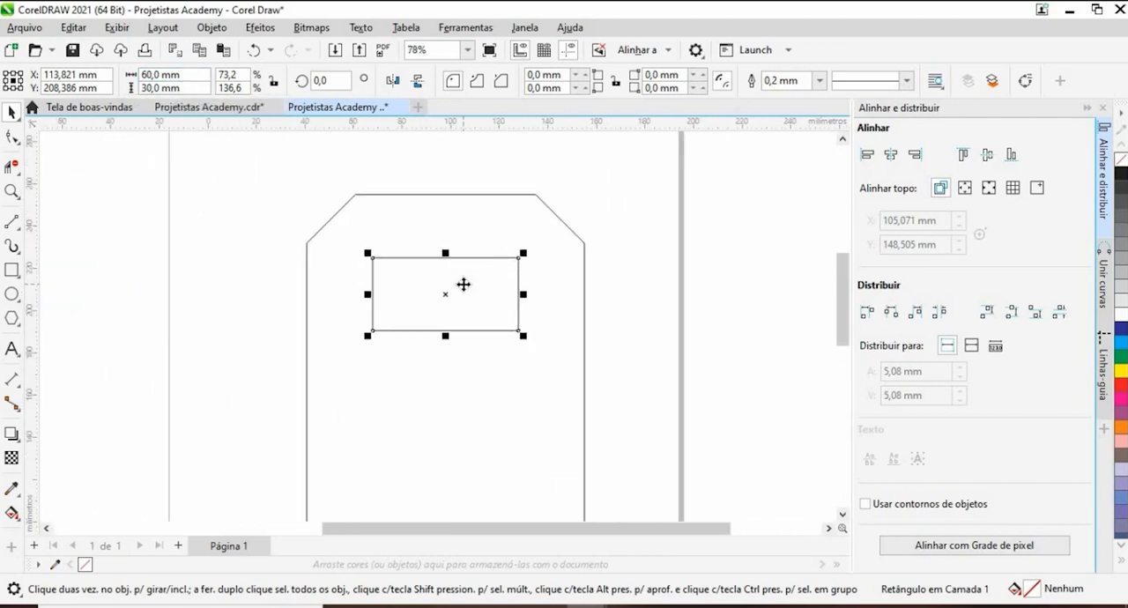
pyautogui.scroll(-4, 464, 284)
pyautogui.scroll(2, 463, 283)
pyautogui.scroll(2, 463, 284)
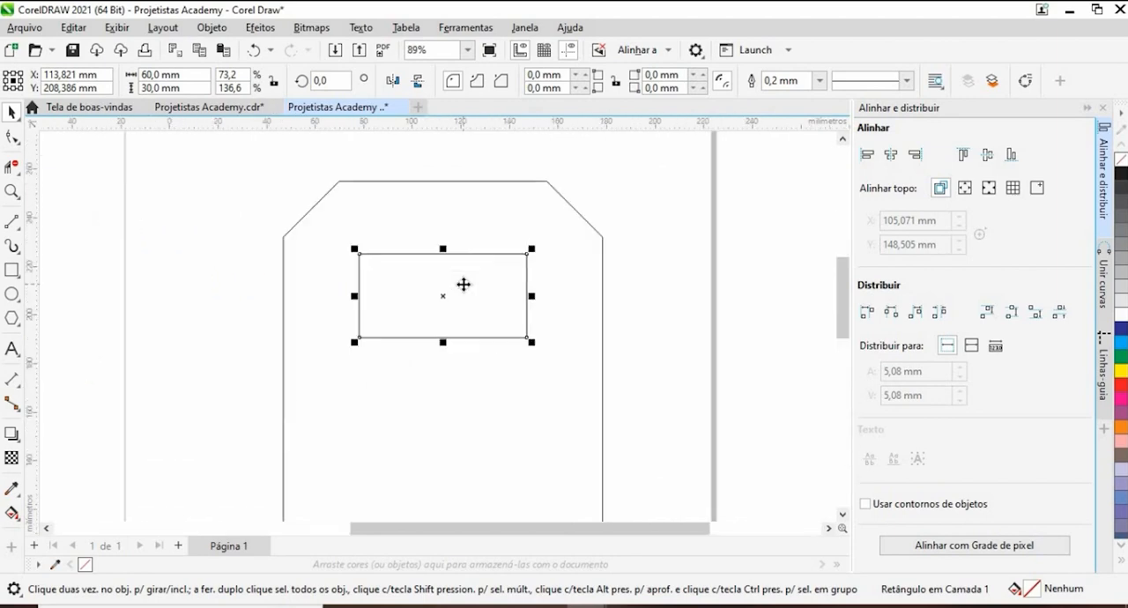
pyautogui.scroll(-3, 464, 283)
pyautogui.scroll(2, 458, 284)
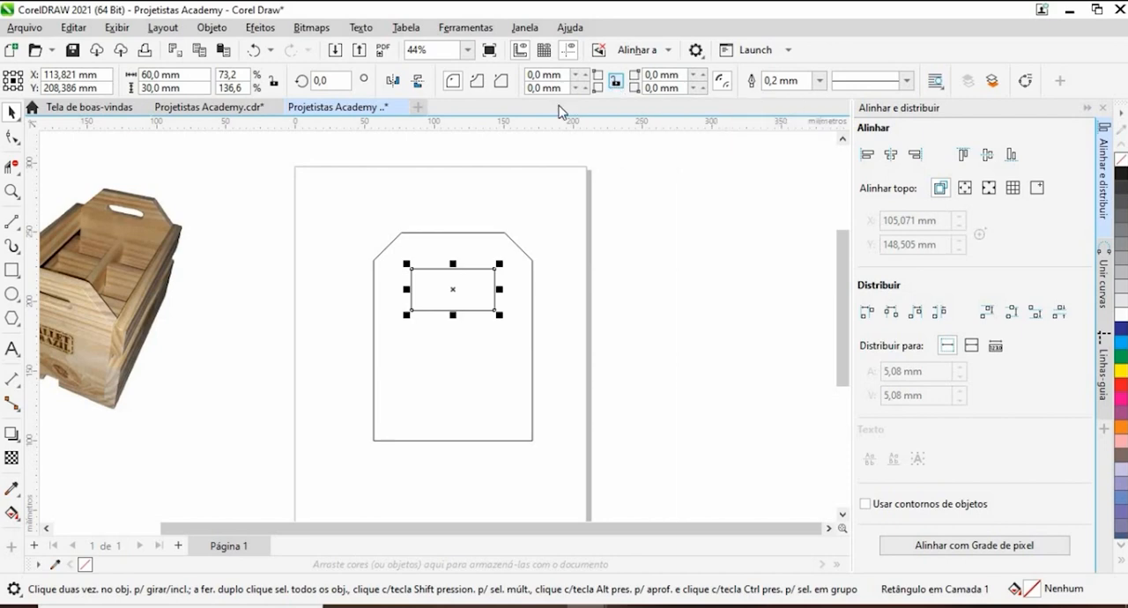
pyautogui.click(501, 82)
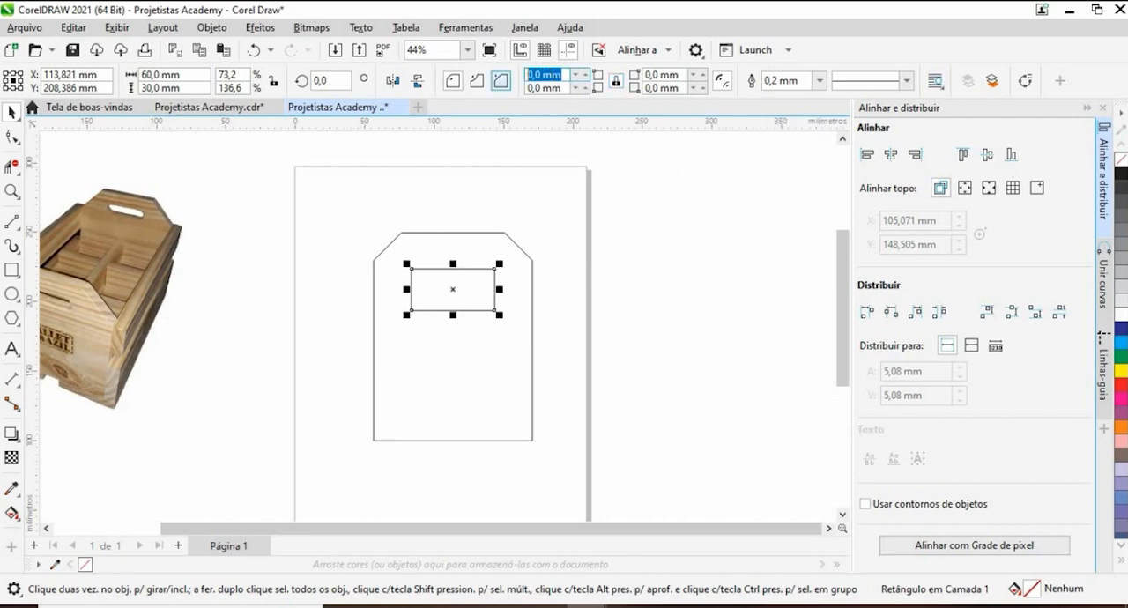
pyautogui.write('20')
pyautogui.press('Return')
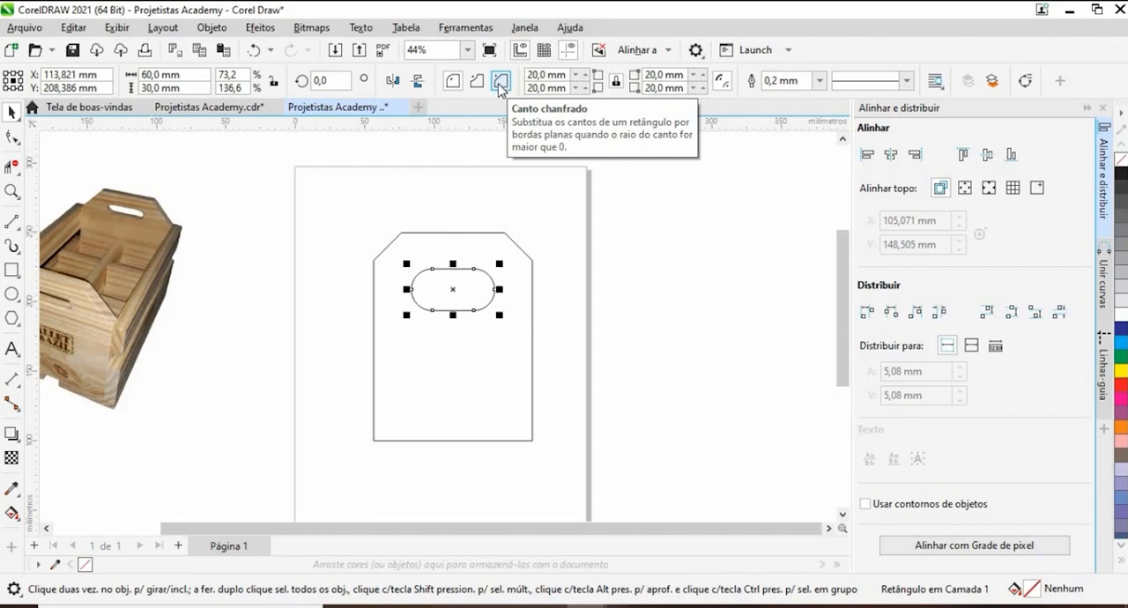
pyautogui.scroll(4, 453, 272)
pyautogui.press('Escape')
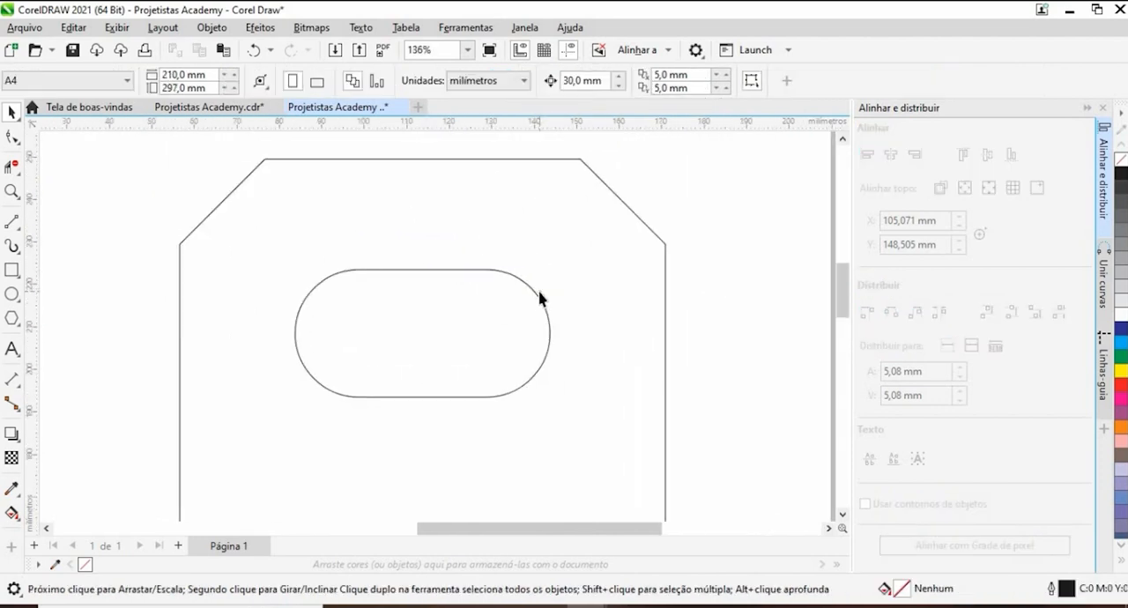
# - Draw a new rectangle about 91 × 60 mm in the empty area to the right of the page
pyautogui.scroll(-5, 539, 300)
pyautogui.click(564, 250)
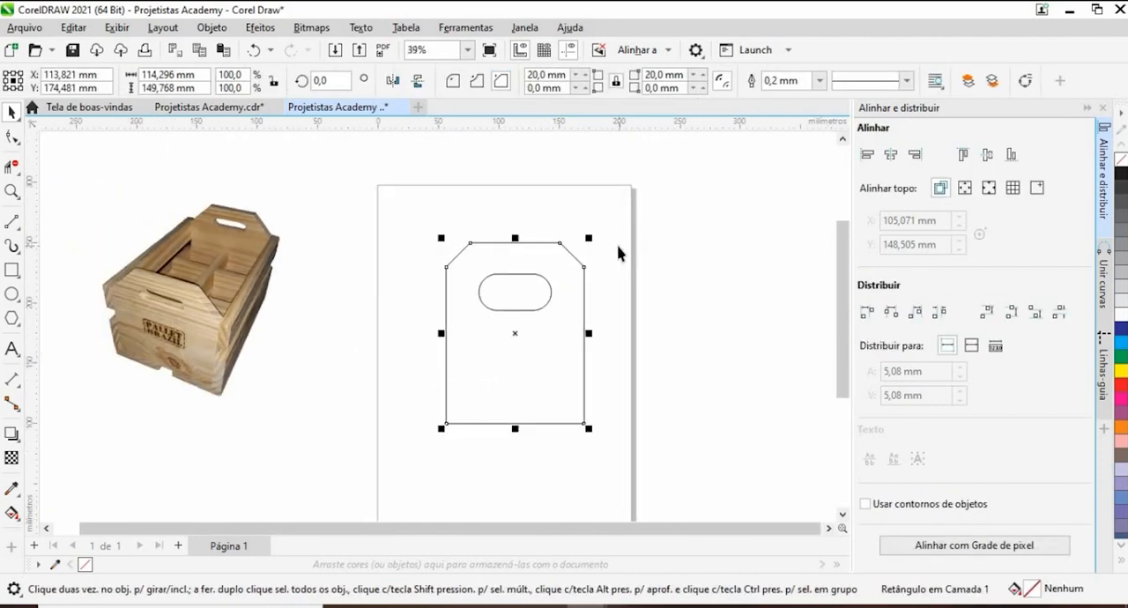
pyautogui.scroll(-2, 549, 273)
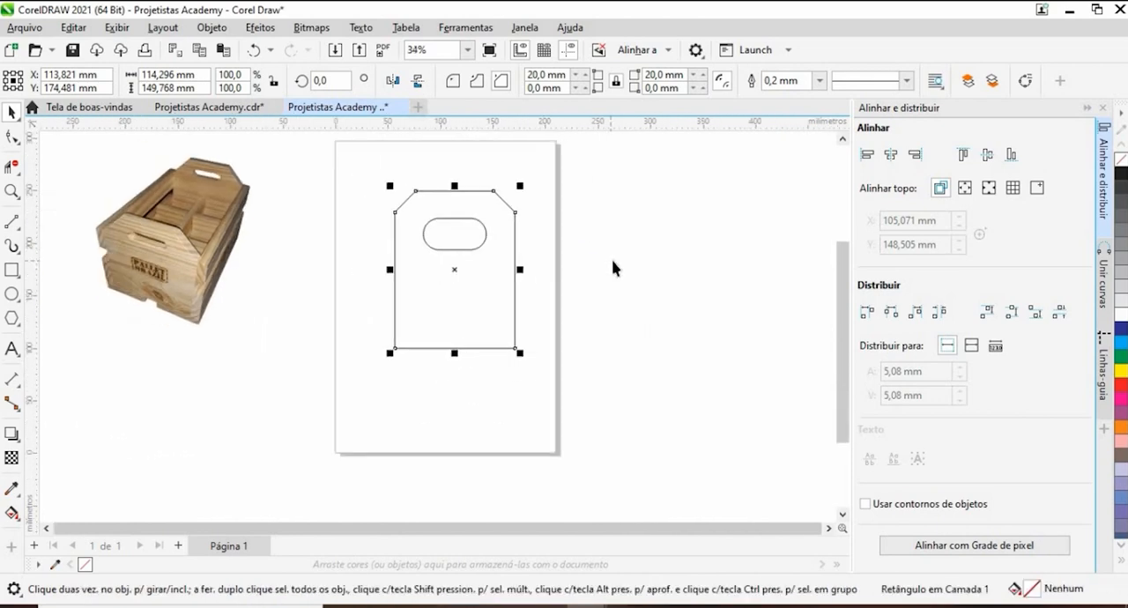
pyautogui.click(11, 273)
pyautogui.scroll(-1, 621, 323)
pyautogui.moveTo(620, 323); pyautogui.dragTo(455, 373)
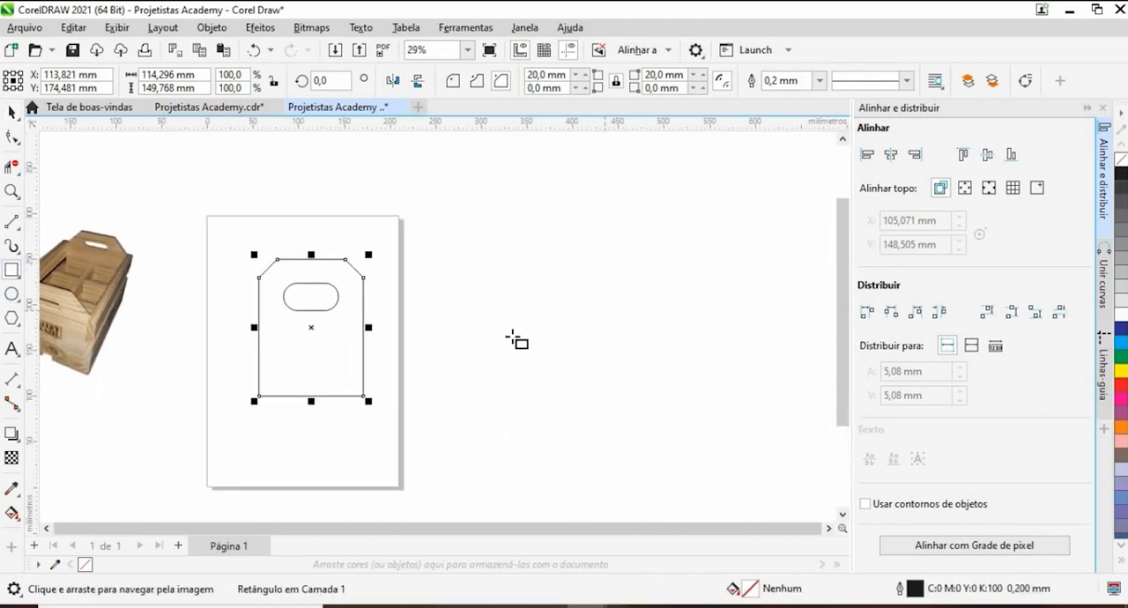
pyautogui.moveTo(511, 336); pyautogui.dragTo(595, 391)
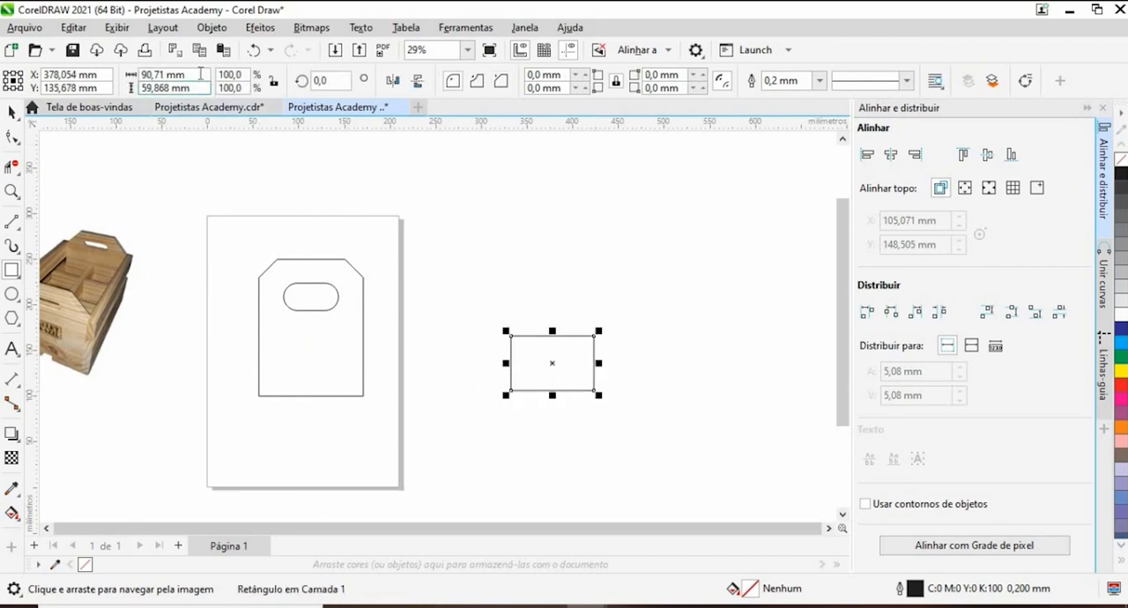
# - Set the new rectangle's size to 70 × 210 mm and move it so its upper edge is about level with the page's upper edge
pyautogui.moveTo(189, 76); pyautogui.dragTo(121, 87)
pyautogui.write('7')
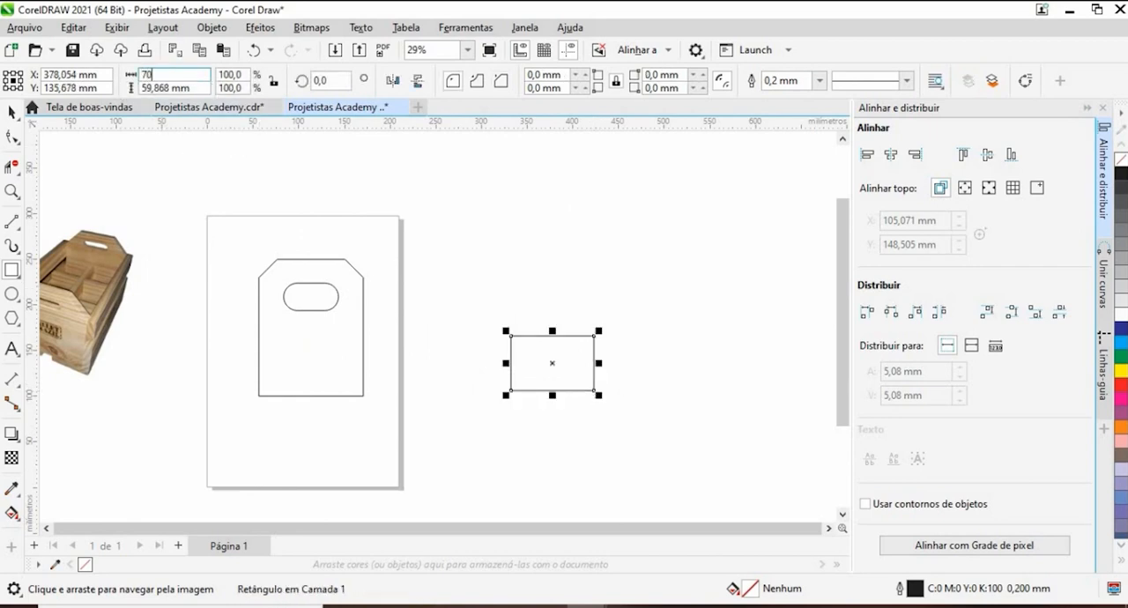
pyautogui.write('0')
pyautogui.press('Return')
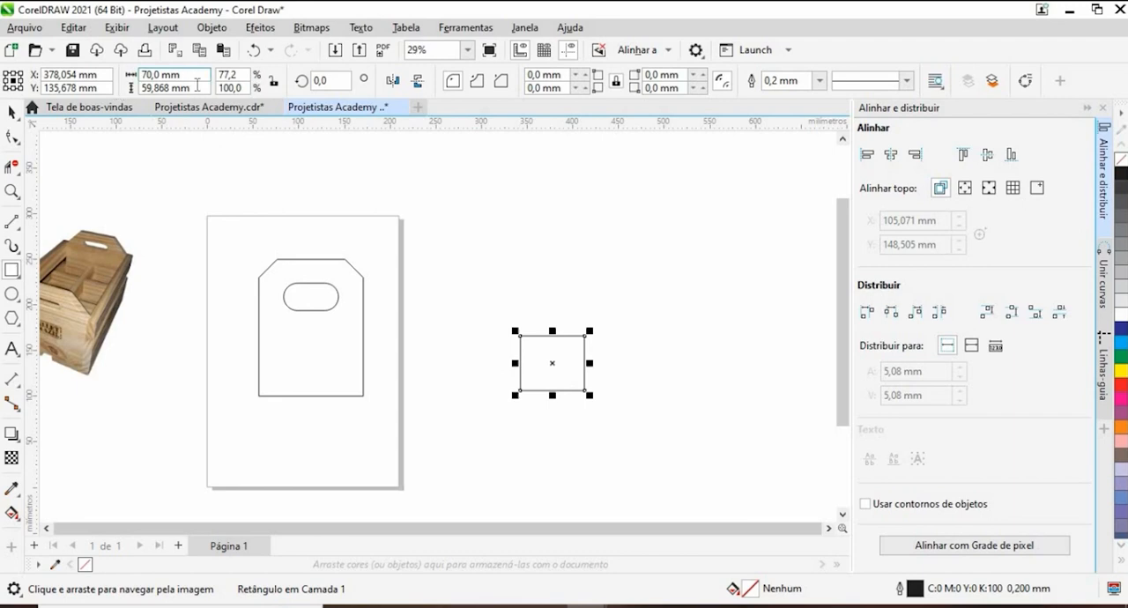
pyautogui.moveTo(190, 88); pyautogui.dragTo(111, 90)
pyautogui.write('2')
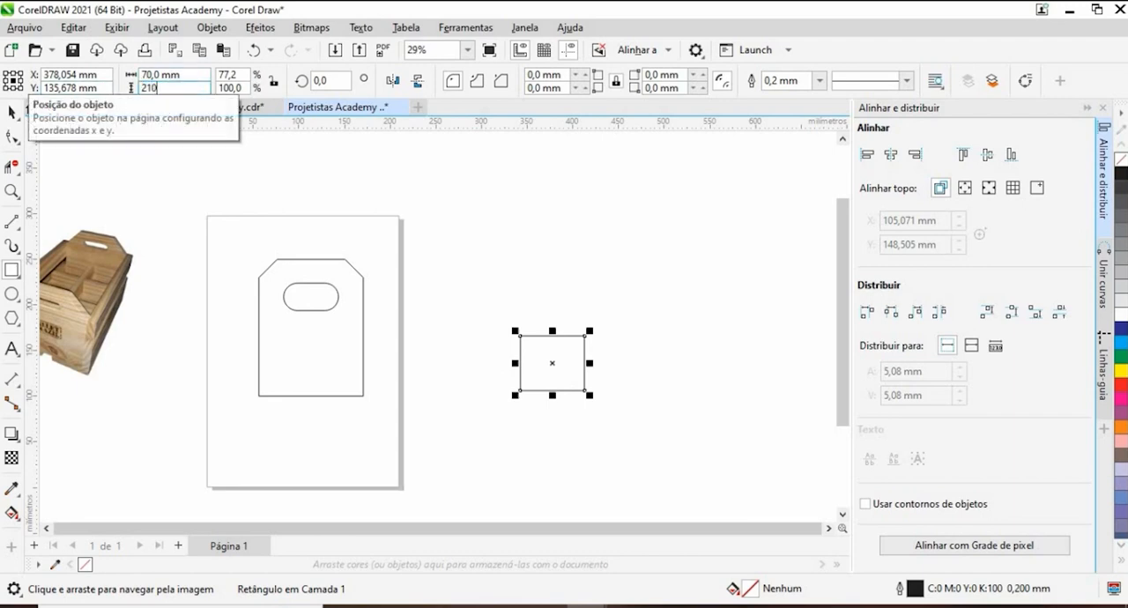
pyautogui.write('10')
pyautogui.press('Return')
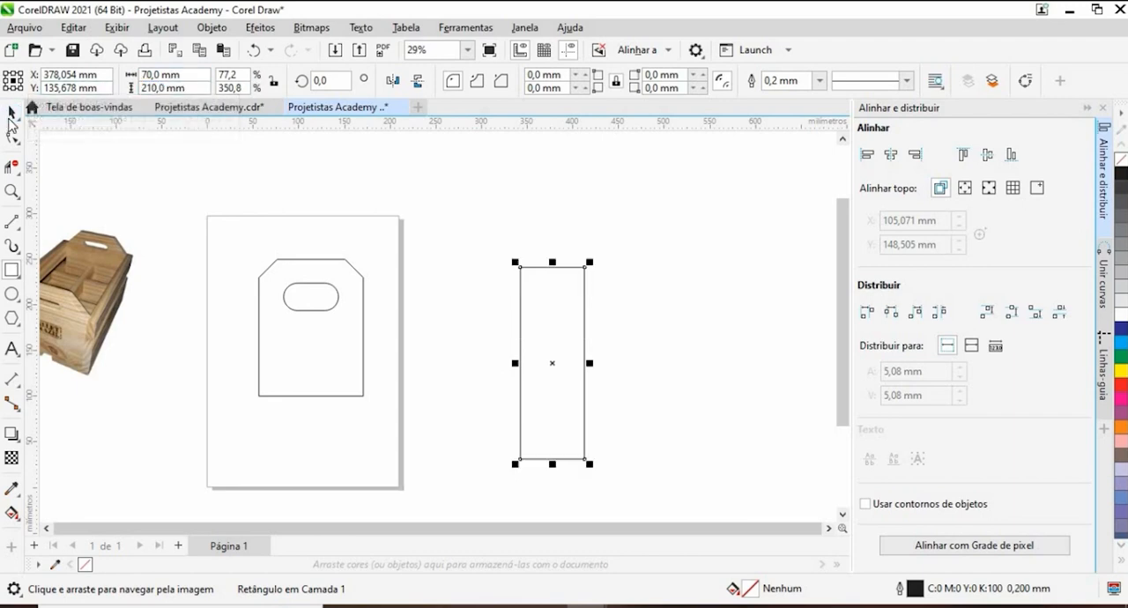
pyautogui.moveTo(552, 459); pyautogui.dragTo(529, 409)
pyautogui.click(338, 398)
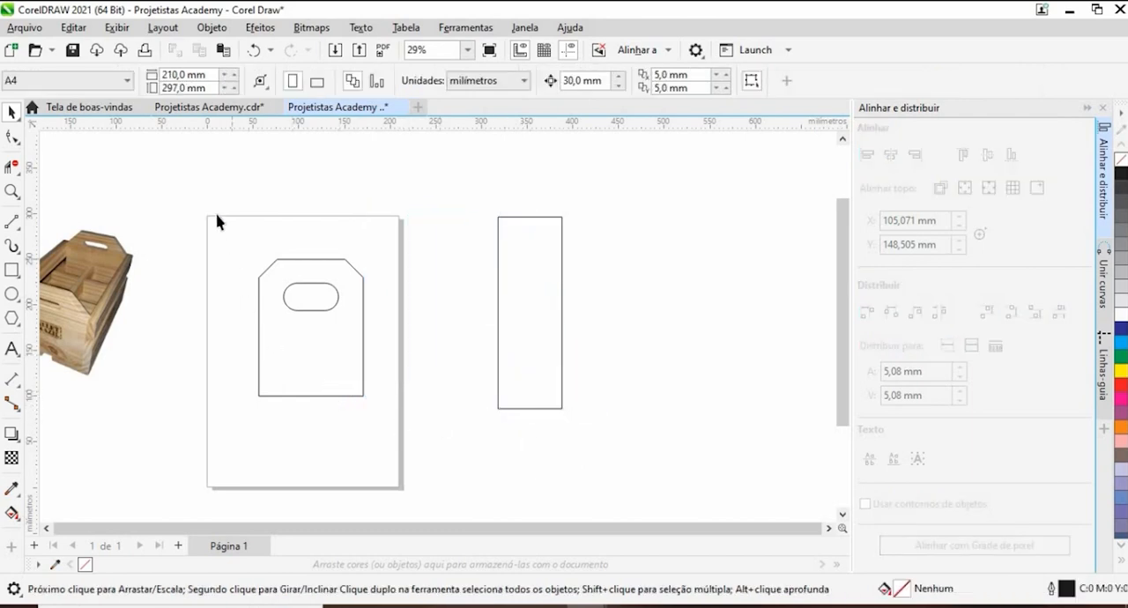
# - Set the chamfered end panel's height to 210 mm, using its bottom centre as the reference point
pyautogui.click(261, 281)
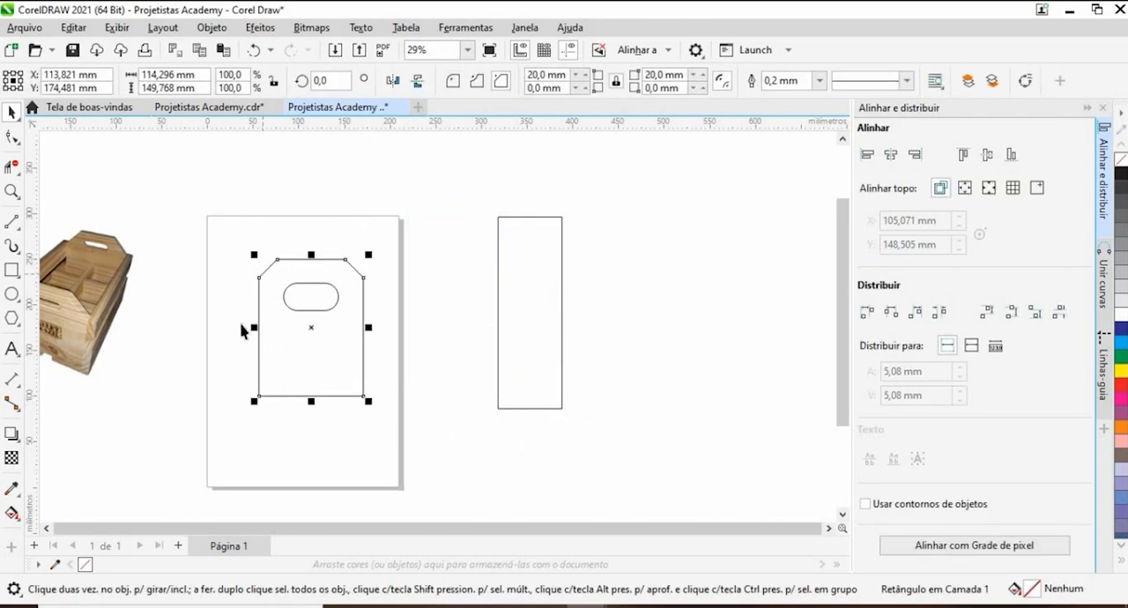
pyautogui.click(13, 89)
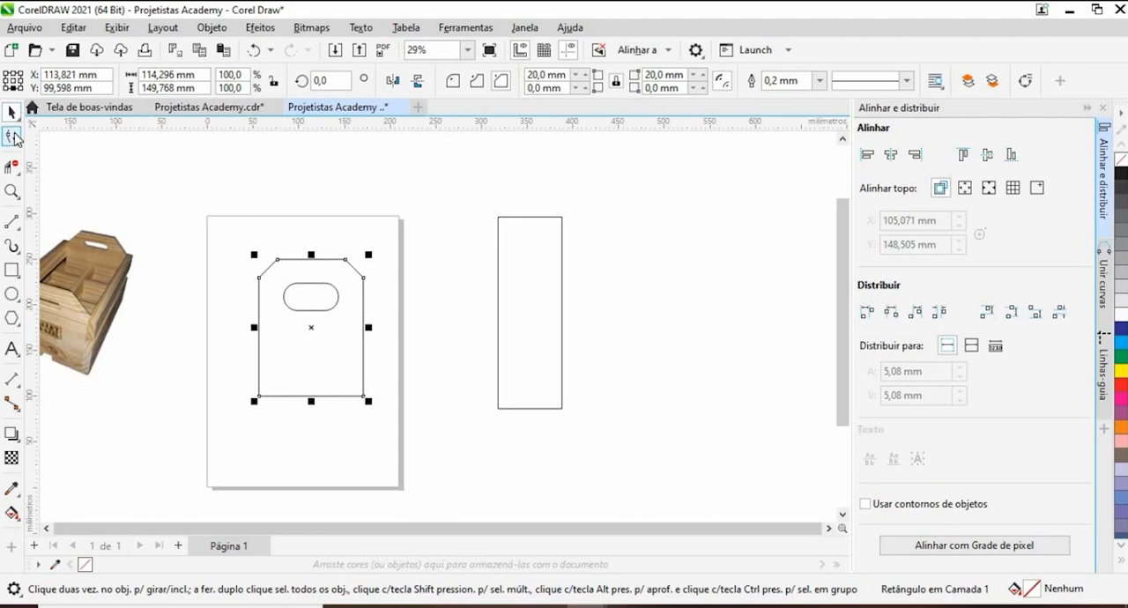
pyautogui.click(12, 136)
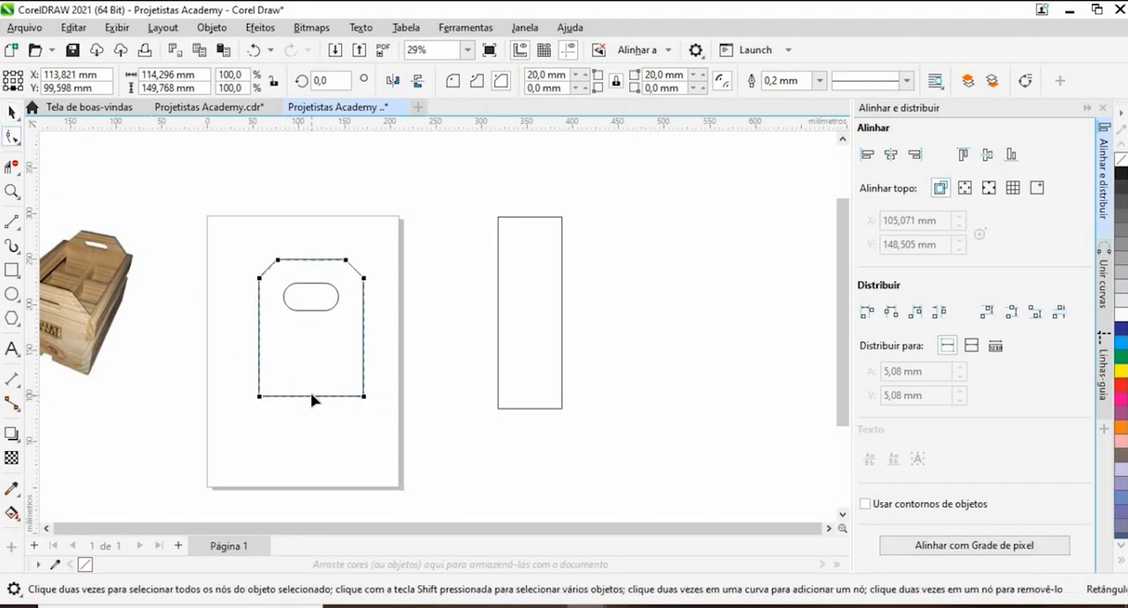
pyautogui.click(11, 111)
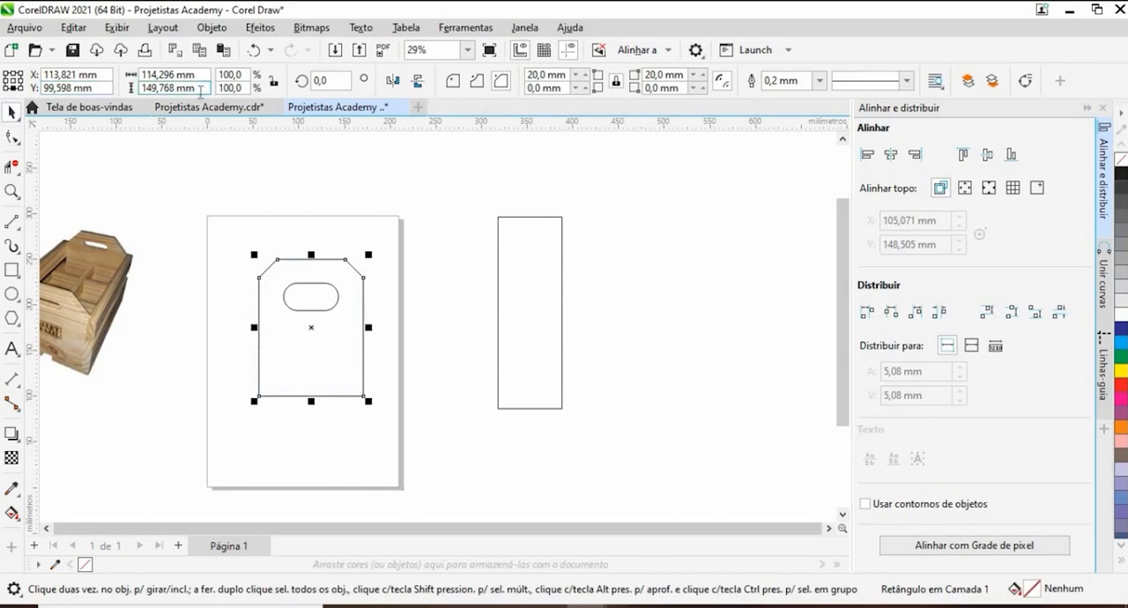
pyautogui.moveTo(201, 90); pyautogui.dragTo(135, 89)
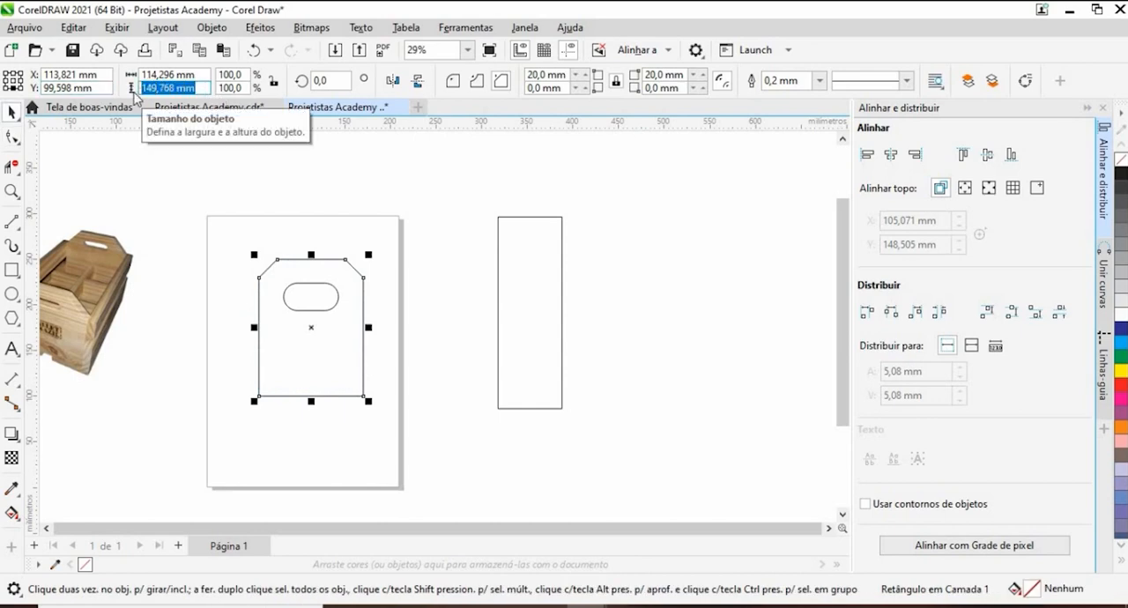
pyautogui.write('210')
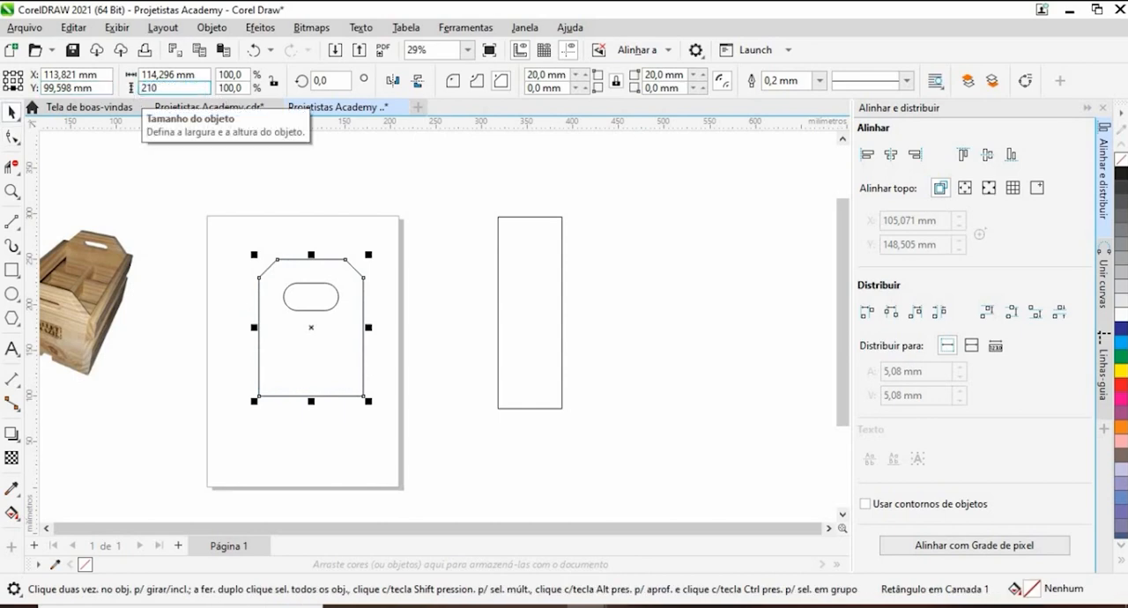
pyautogui.press('Return')
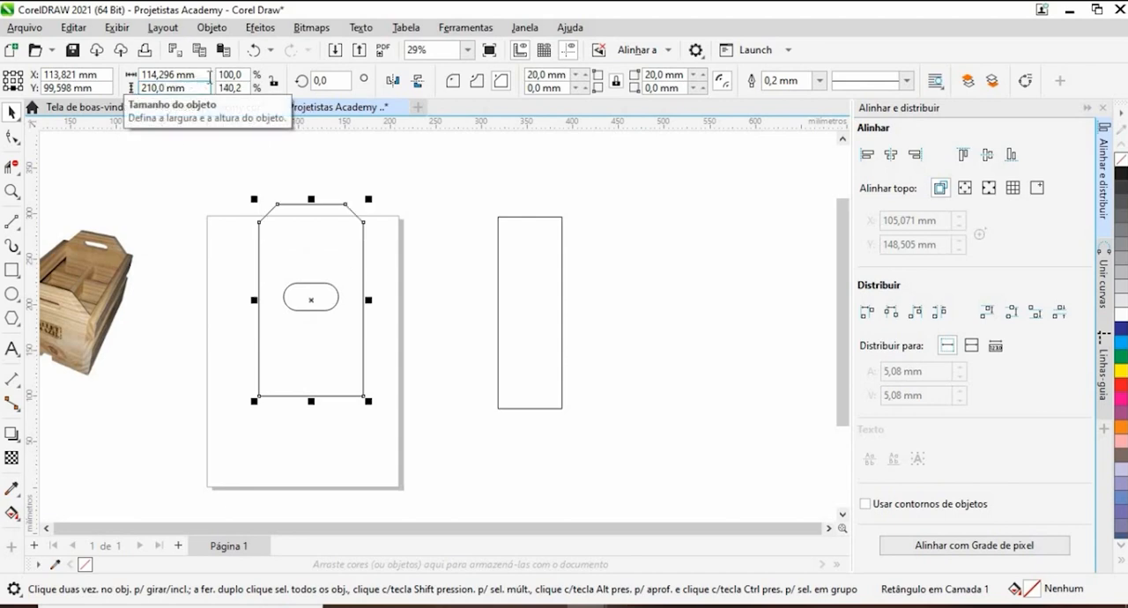
pyautogui.moveTo(209, 77); pyautogui.dragTo(125, 79)
pyautogui.click(12, 137)
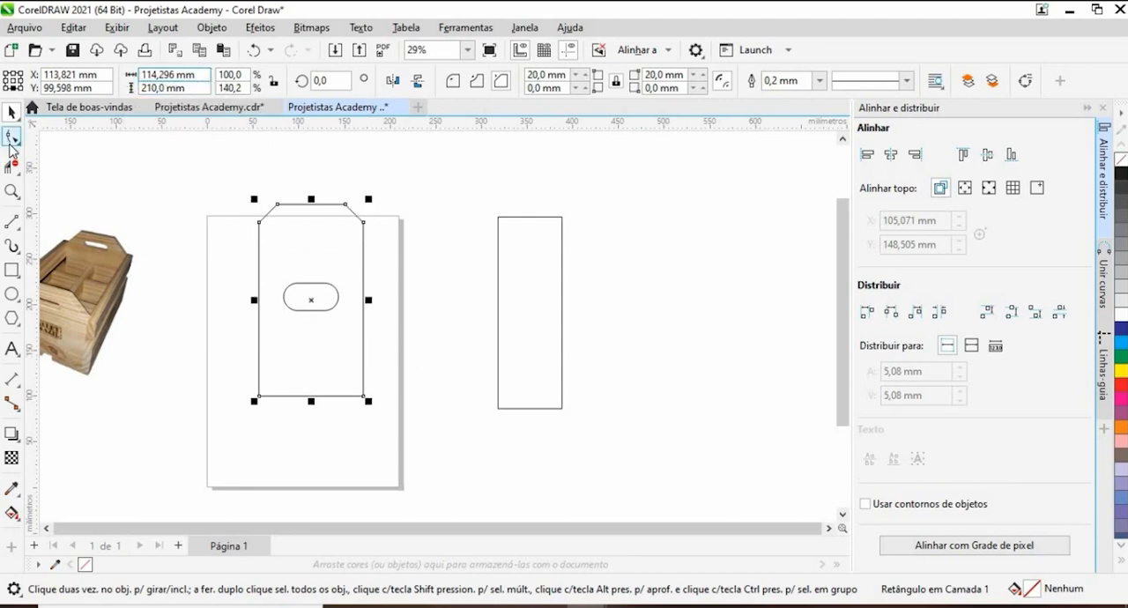
pyautogui.click(12, 114)
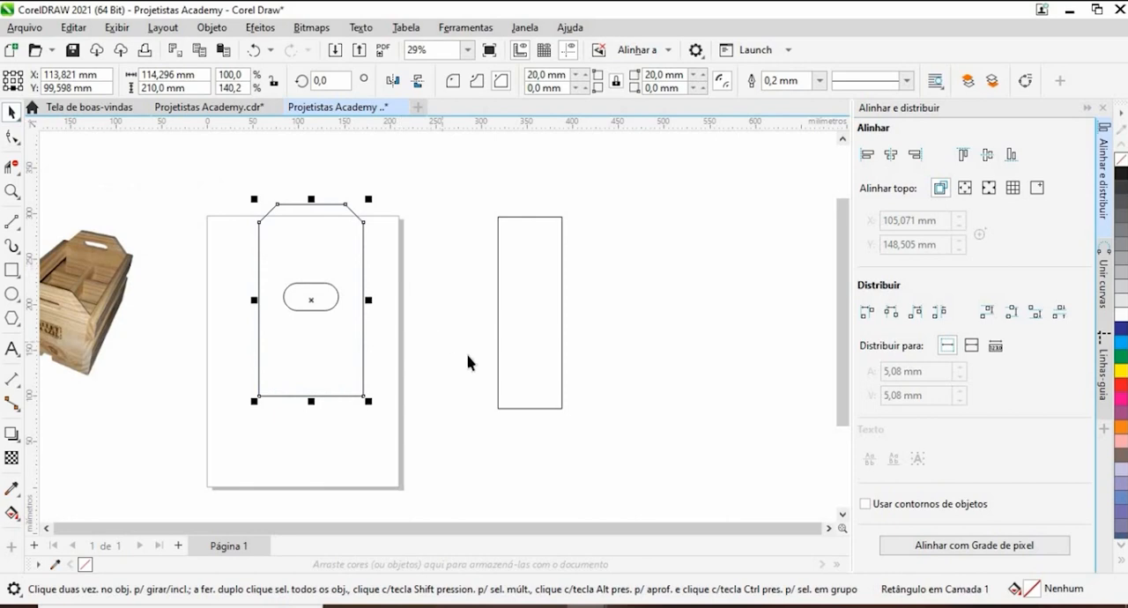
# - Duplicate the 70 × 210 mm board twice sideways to form a row of three adjoining boards
pyautogui.click(532, 370)
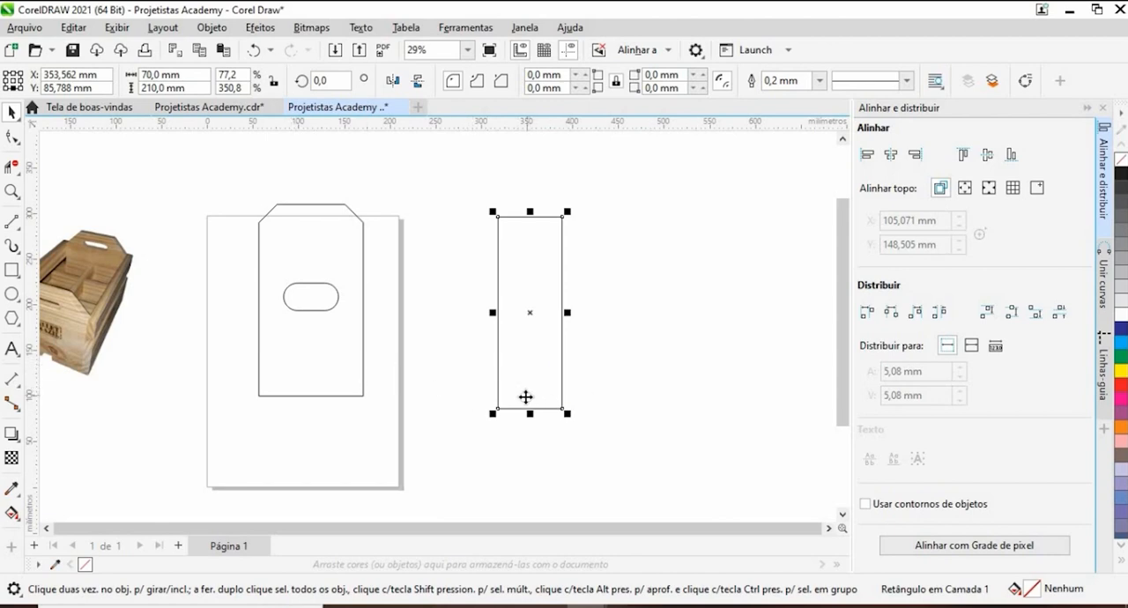
pyautogui.moveTo(525, 397); pyautogui.dragTo(581, 394)
pyautogui.scroll(3, 582, 394)
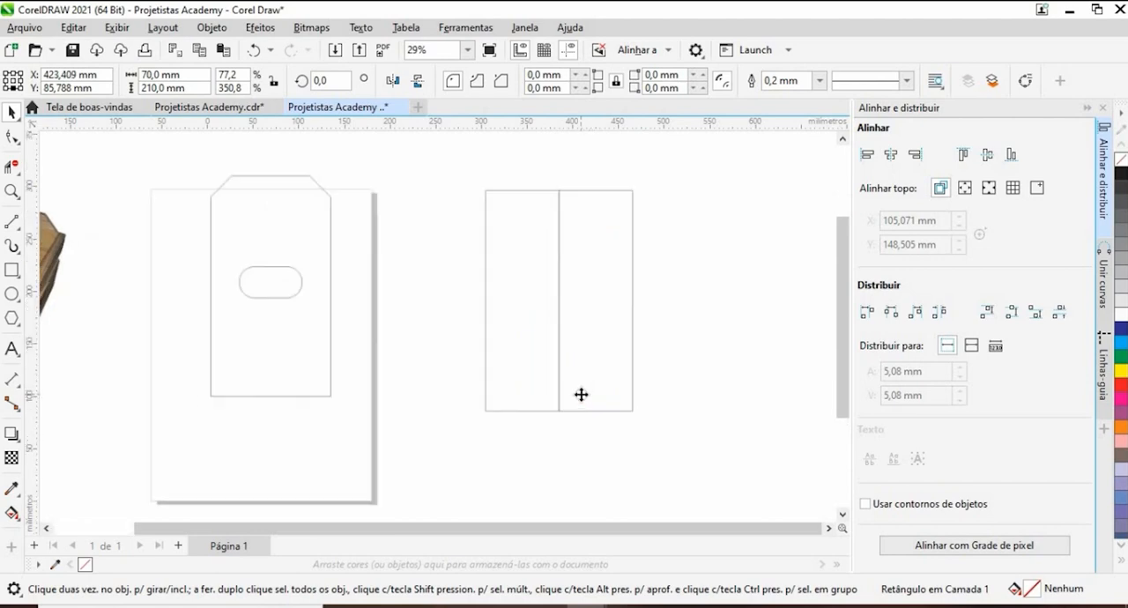
pyautogui.scroll(-2, 581, 394)
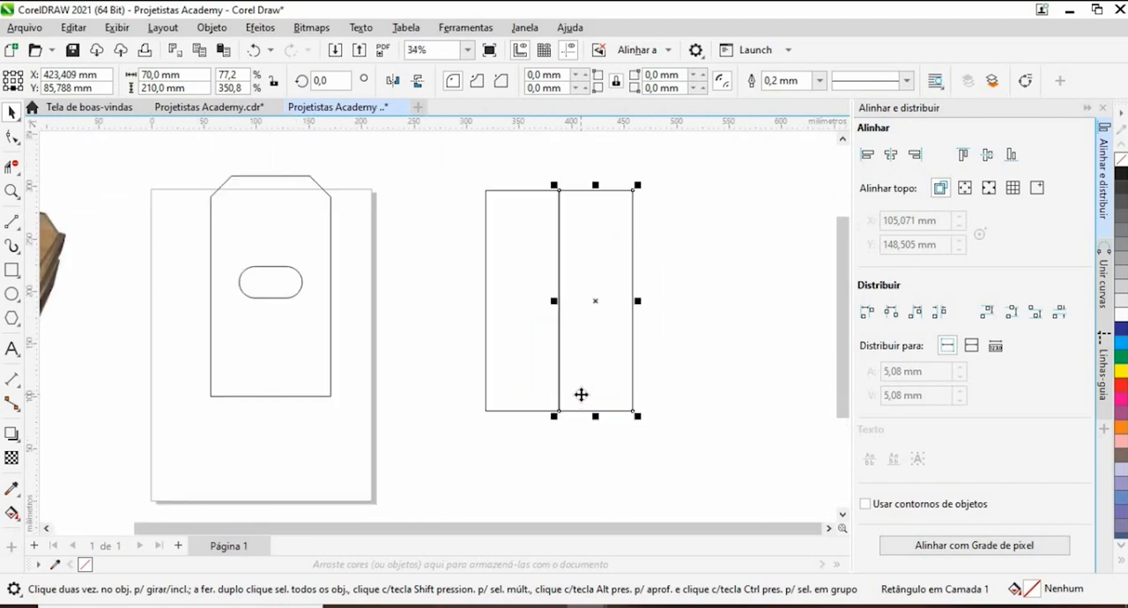
pyautogui.moveTo(607, 382); pyautogui.dragTo(679, 391)
# - Snap the third board's lower corner onto the middle board's corner so their shared edges coincide
pyautogui.scroll(4, 644, 411)
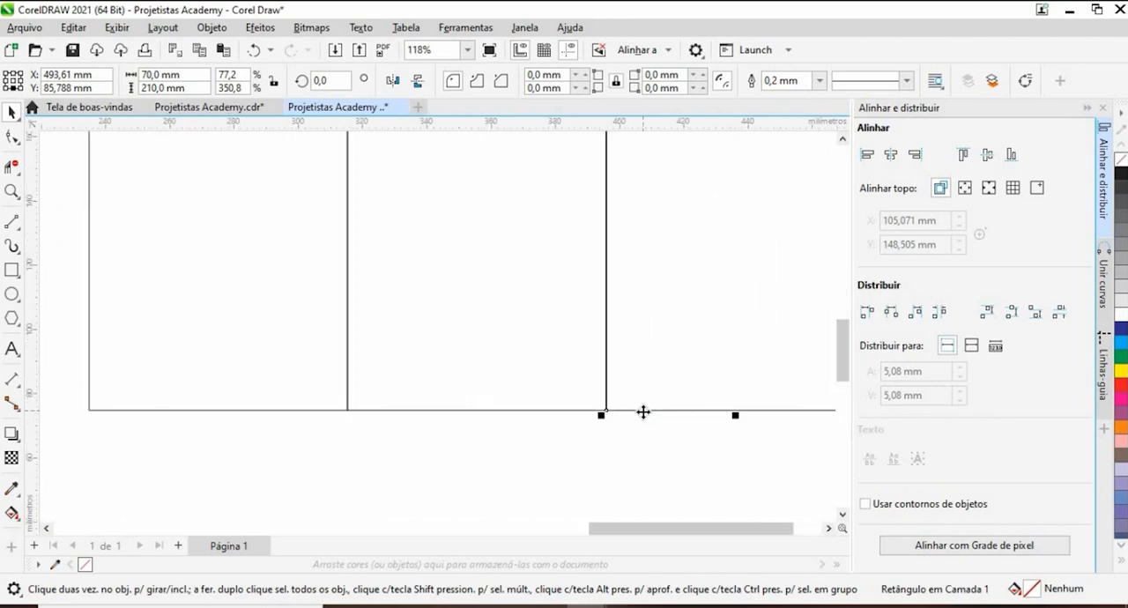
pyautogui.scroll(10, 643, 411)
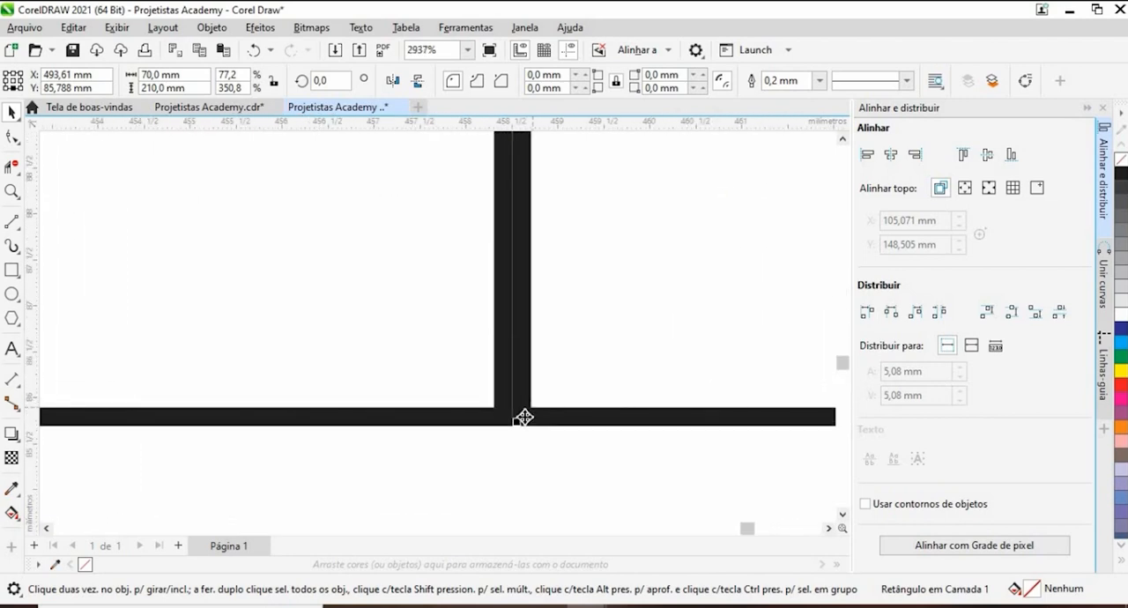
pyautogui.moveTo(524, 416); pyautogui.dragTo(504, 418)
pyautogui.scroll(-1, 536, 407)
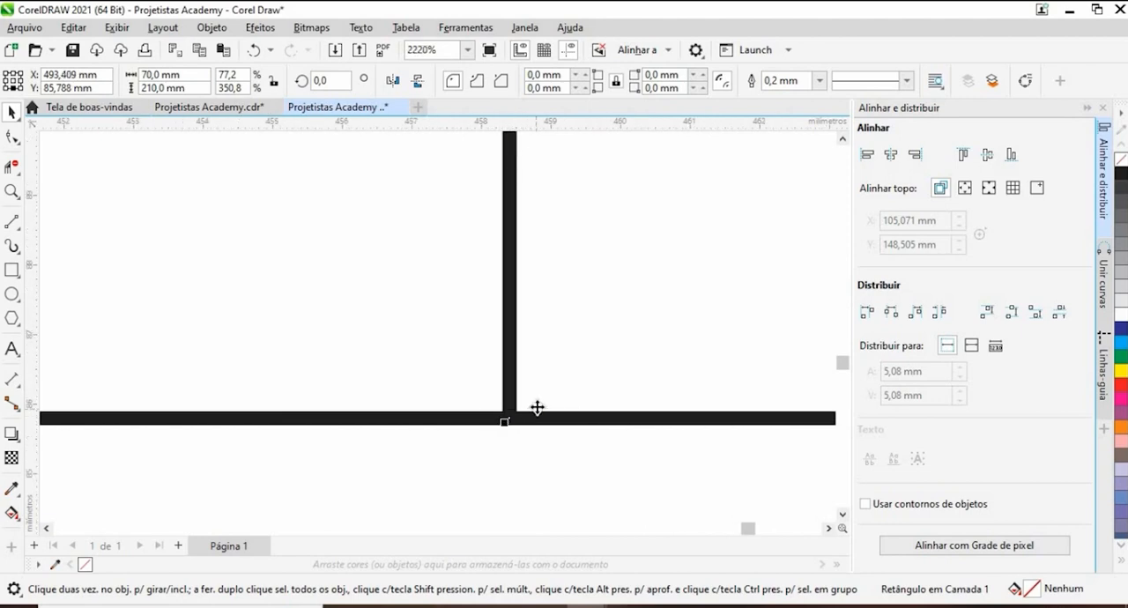
pyautogui.scroll(-10, 290, 378)
# - Snap the first board's lower corner onto the middle board's corner to make the two flush
pyautogui.click(216, 331)
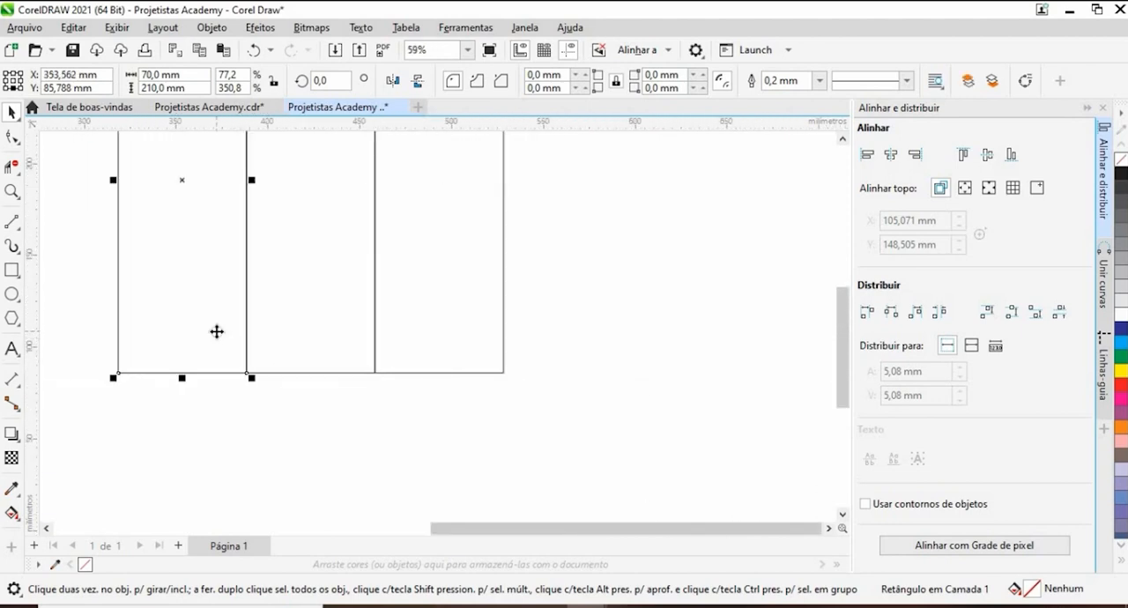
pyautogui.scroll(-1, 375, 335)
pyautogui.scroll(10, 294, 355)
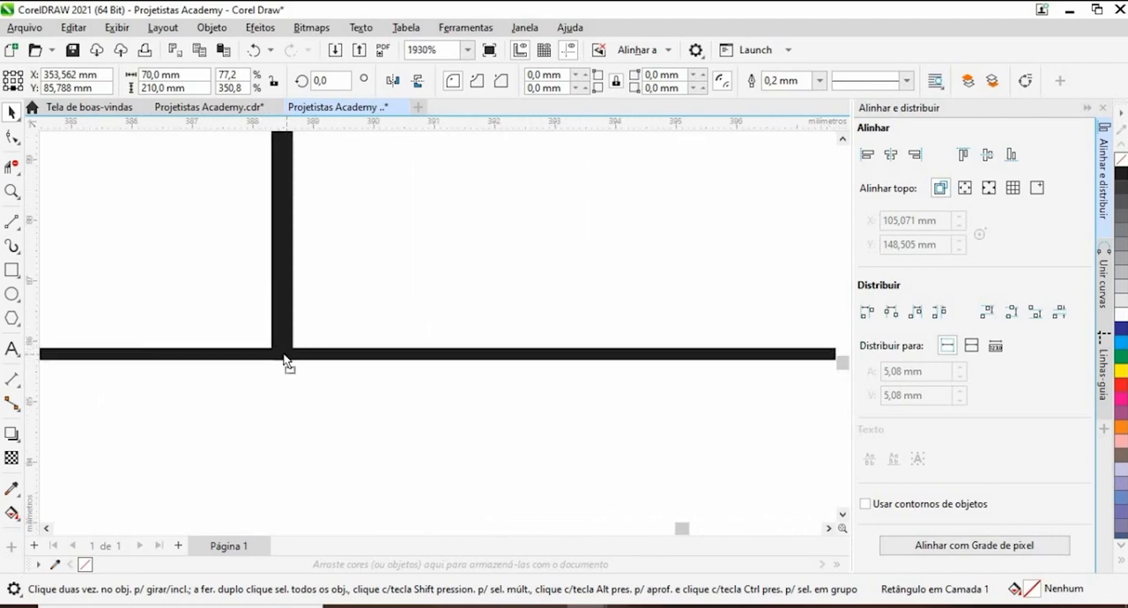
pyautogui.scroll(-2, 384, 403)
pyautogui.scroll(-1, 384, 403)
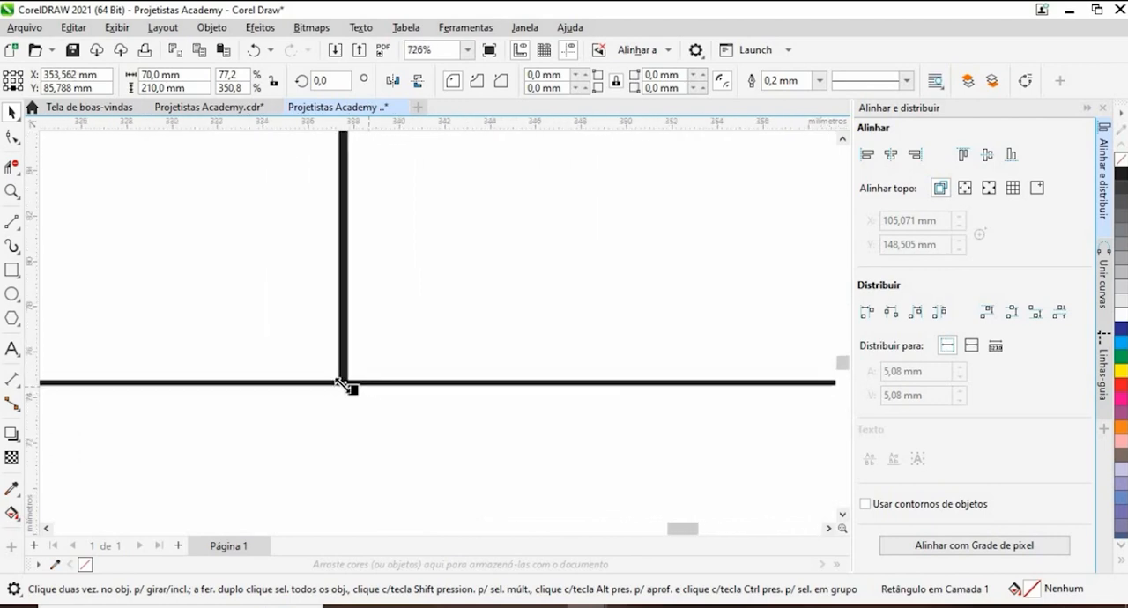
pyautogui.scroll(1, 347, 385)
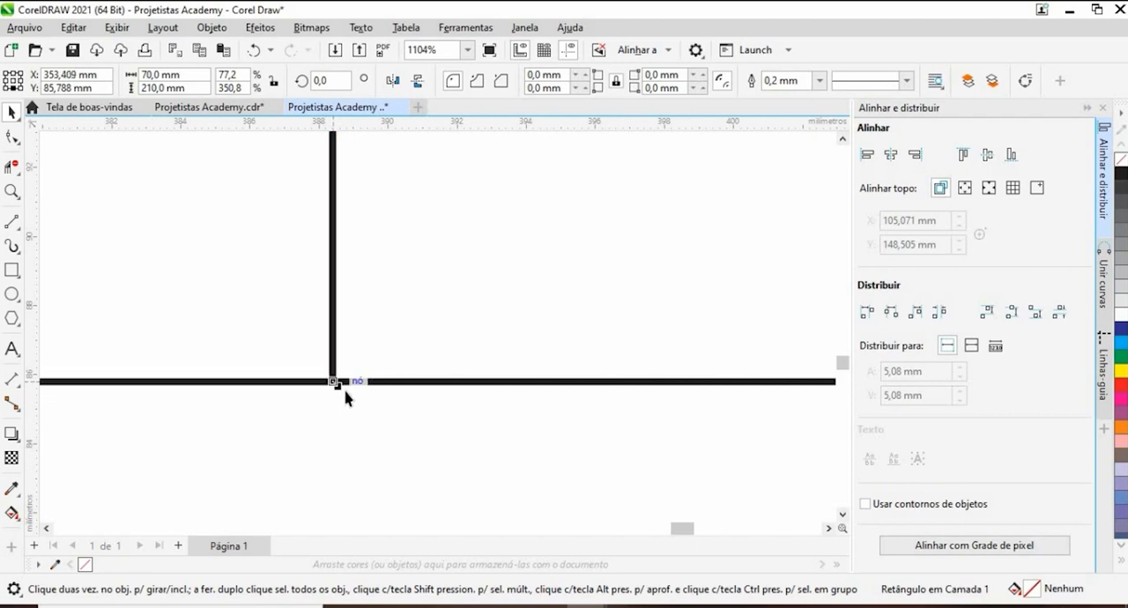
pyautogui.scroll(-12, 384, 407)
pyautogui.scroll(-2, 401, 374)
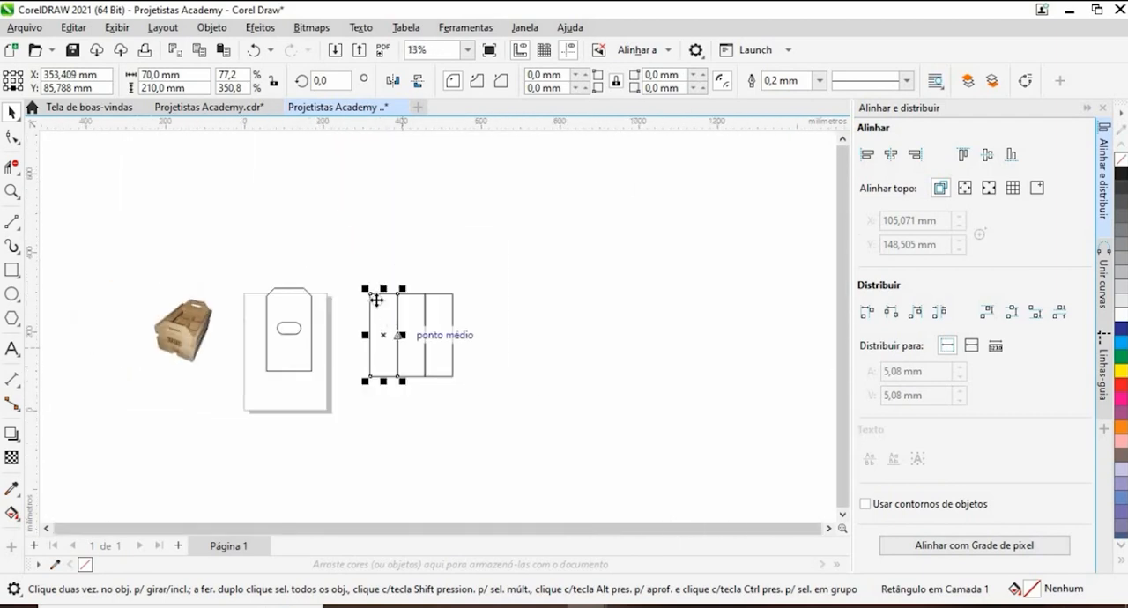
# - Select the three boards together, and two of them as a pair, to check their combined dimensions
pyautogui.click(347, 270)
pyautogui.moveTo(515, 390); pyautogui.dragTo(511, 407)
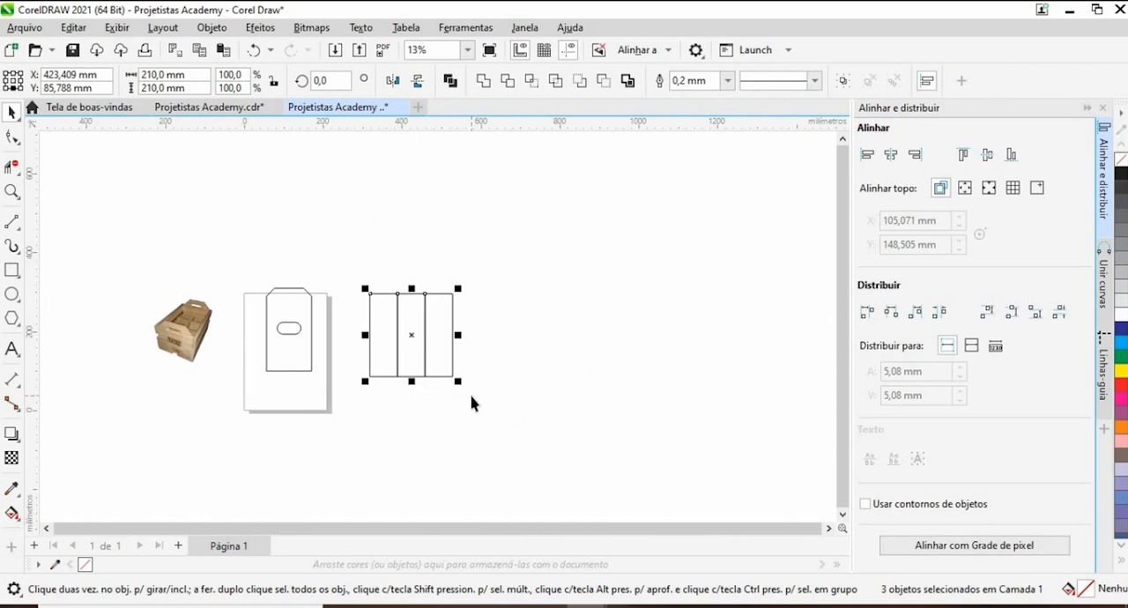
pyautogui.click(373, 344)
pyautogui.scroll(2, 379, 332)
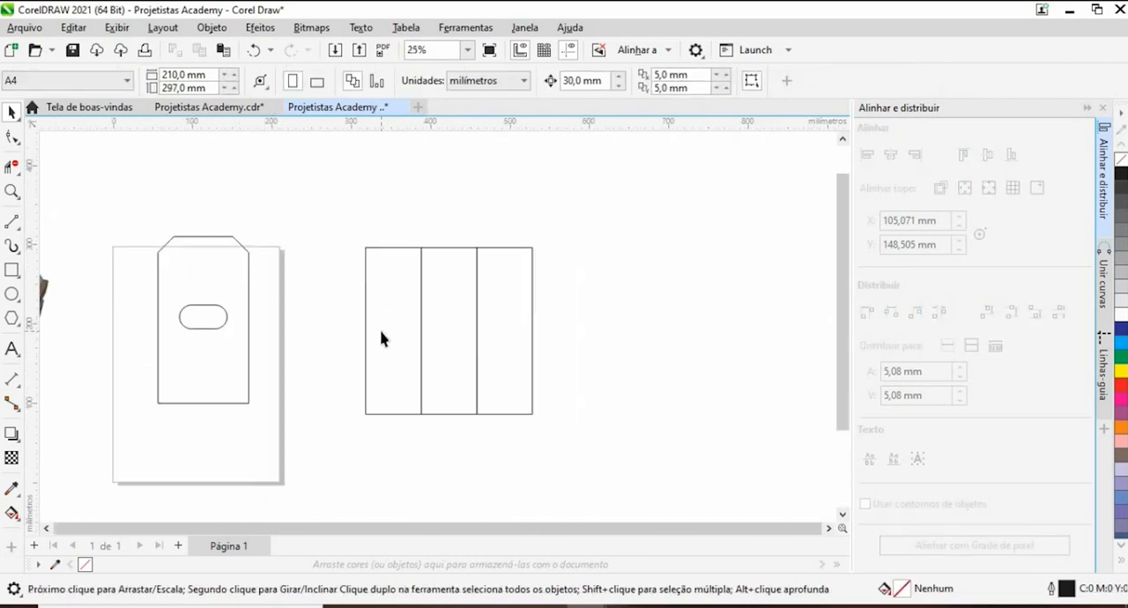
pyautogui.scroll(-2, 381, 339)
pyautogui.scroll(1, 353, 348)
pyautogui.click(380, 390)
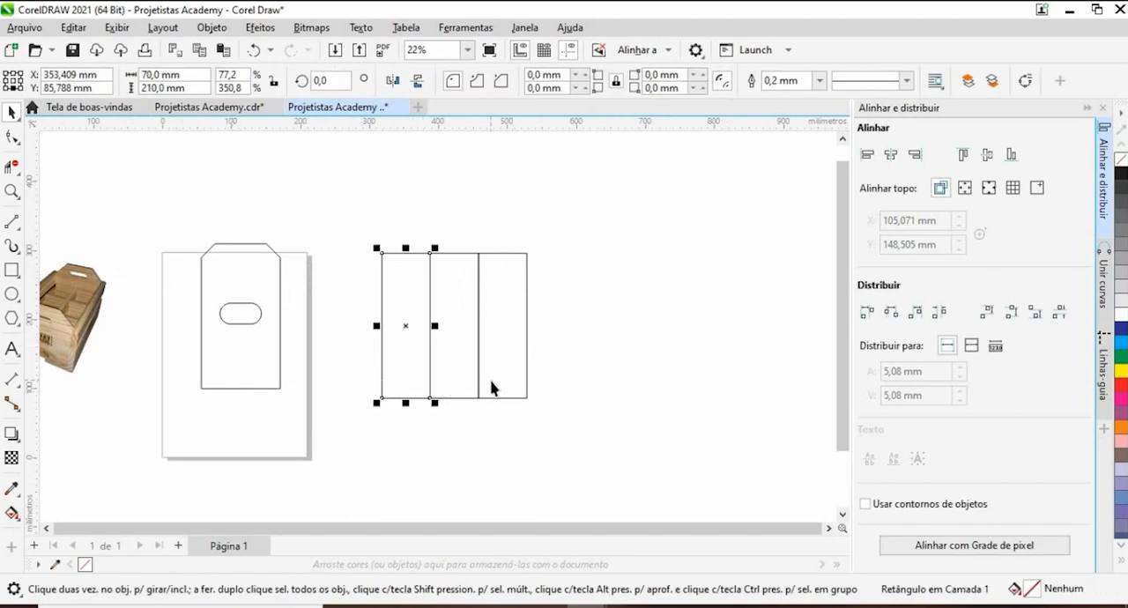
pyautogui.click(416, 221)
pyautogui.moveTo(583, 455); pyautogui.dragTo(582, 455)
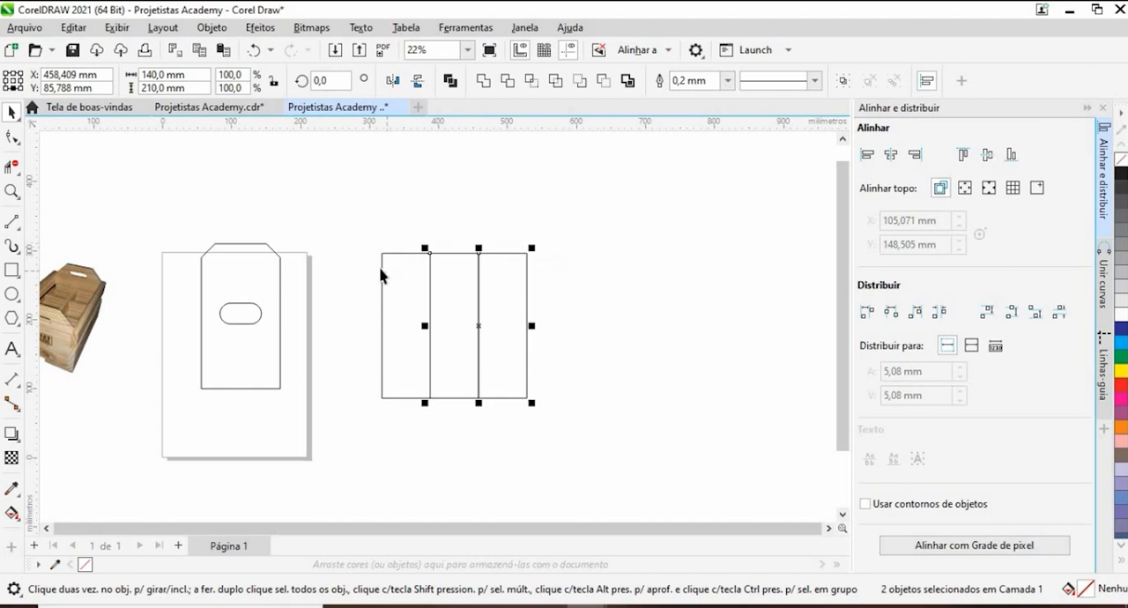
# - Examine the crate's inner dividers, end panels and side boards in the reference photo against the drawn parts
pyautogui.scroll(7, 356, 400)
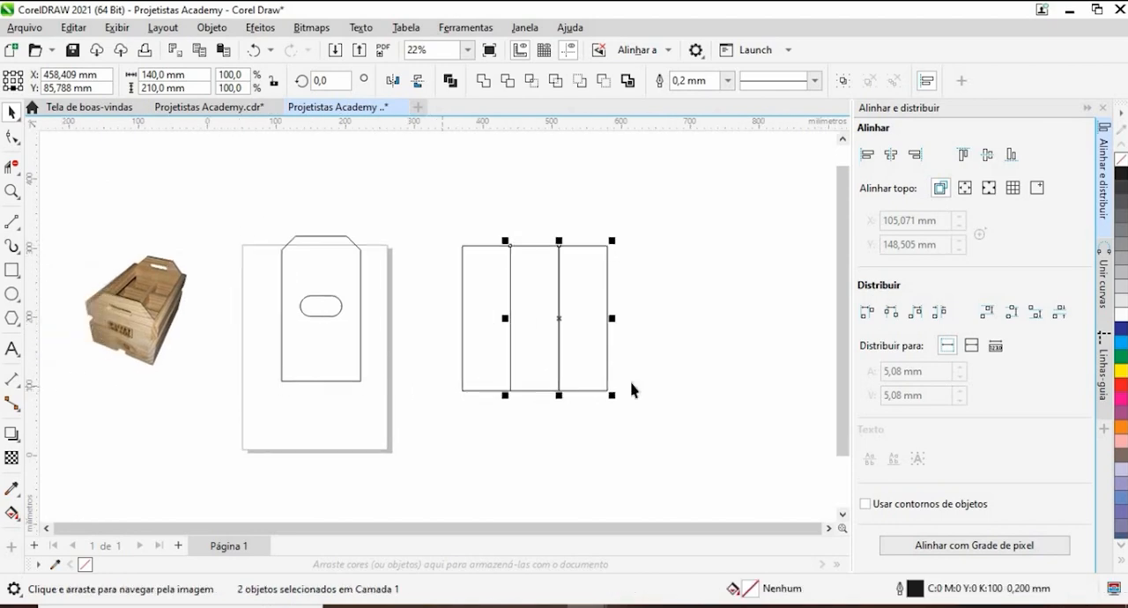
pyautogui.scroll(-4, 320, 308)
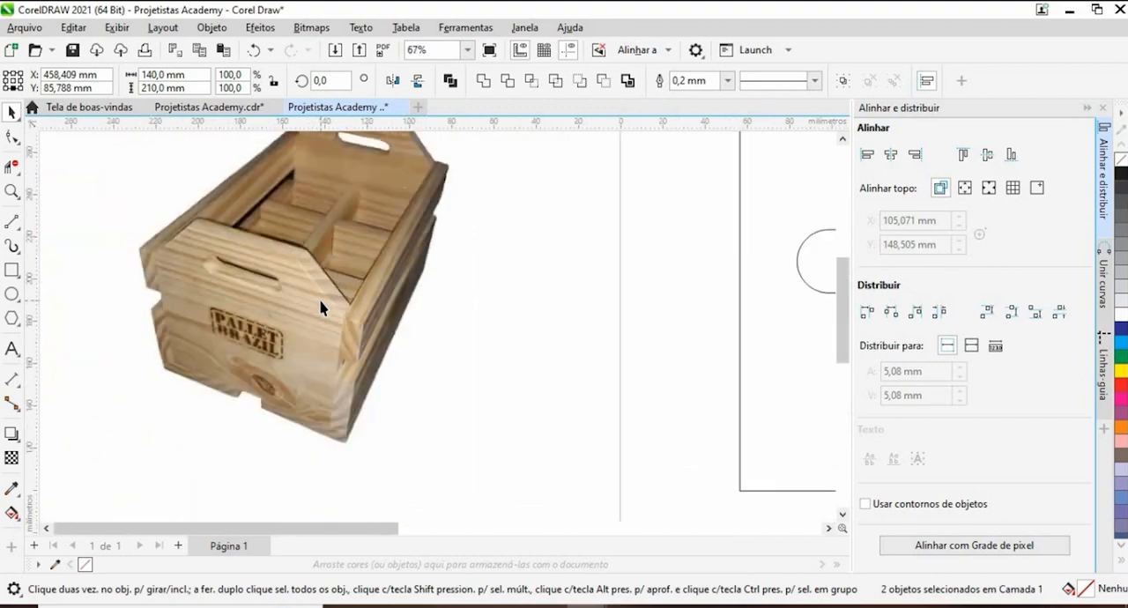
pyautogui.scroll(4, 324, 247)
pyautogui.scroll(-5, 336, 282)
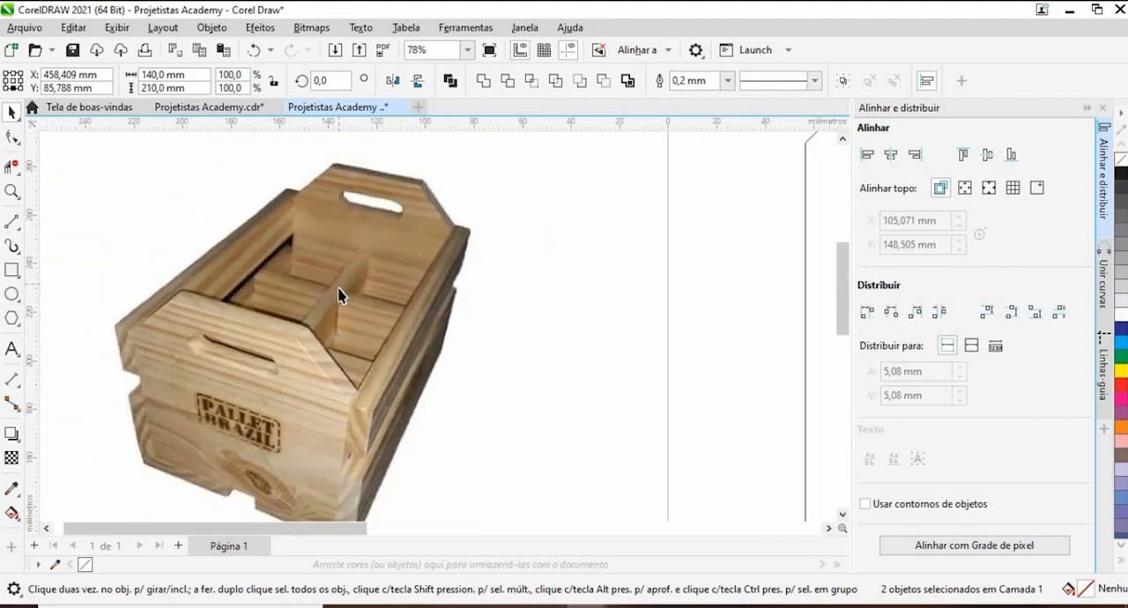
pyautogui.scroll(-1, 340, 305)
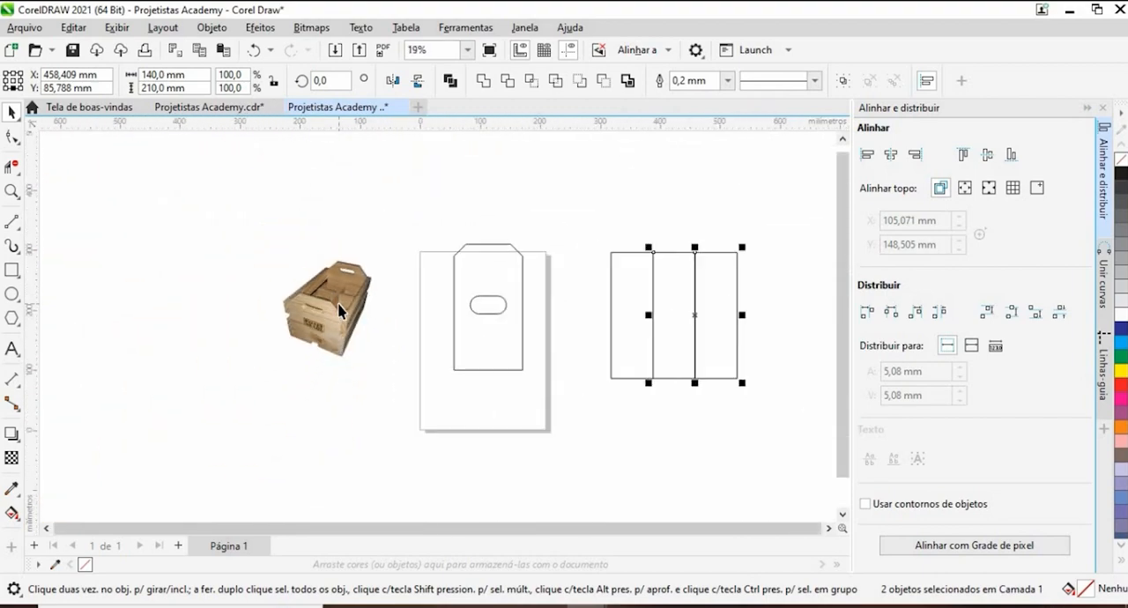
pyautogui.scroll(5, 340, 295)
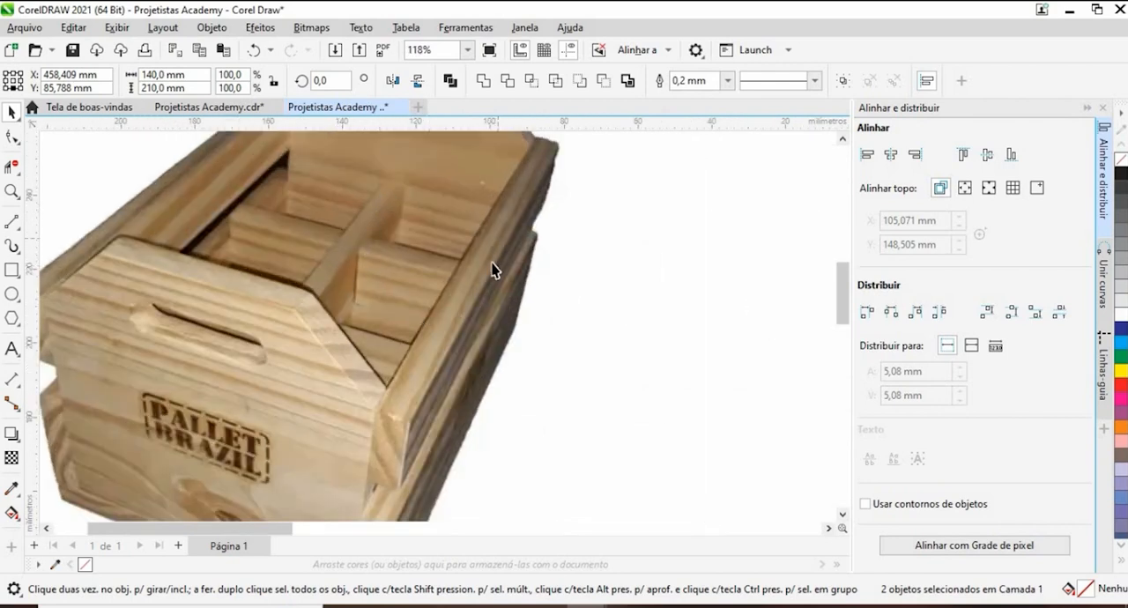
pyautogui.scroll(-5, 373, 317)
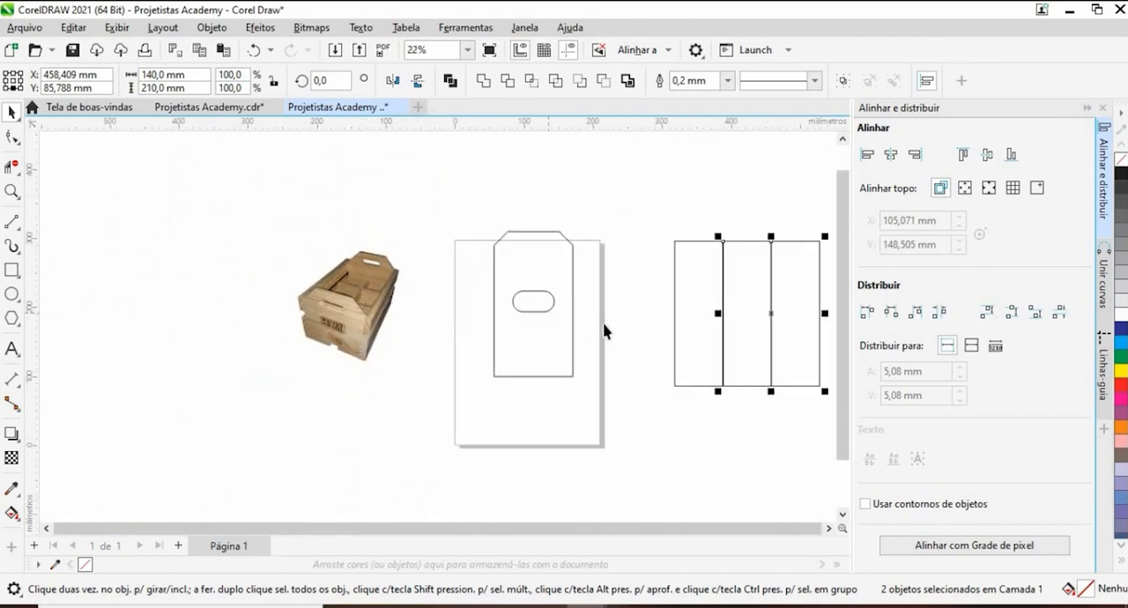
pyautogui.moveTo(604, 323); pyautogui.dragTo(511, 312)
pyautogui.click(410, 313)
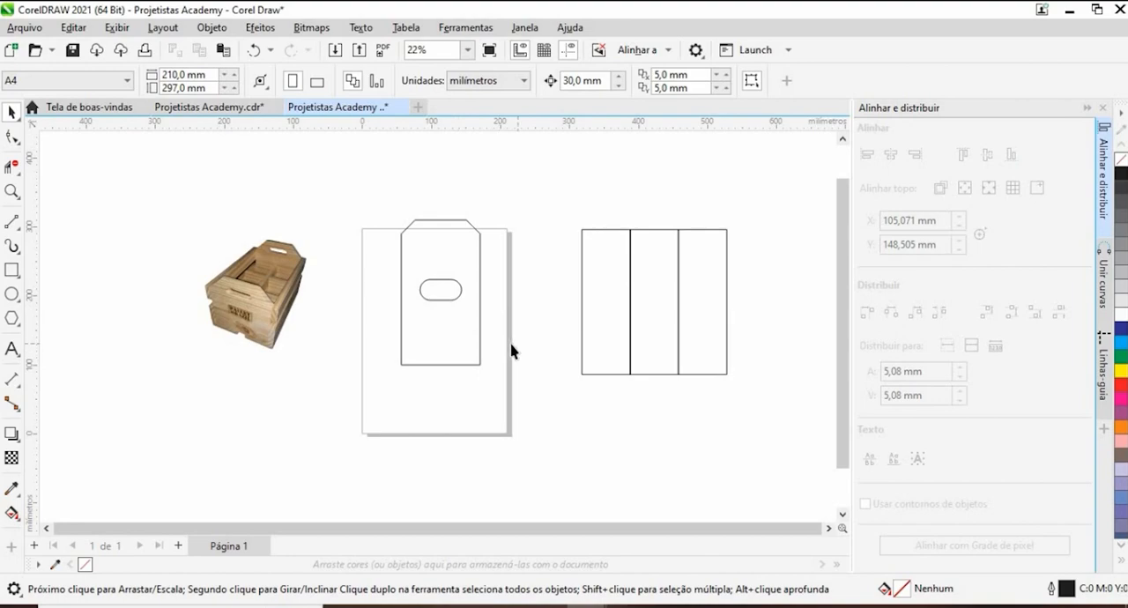
pyautogui.scroll(5, 284, 284)
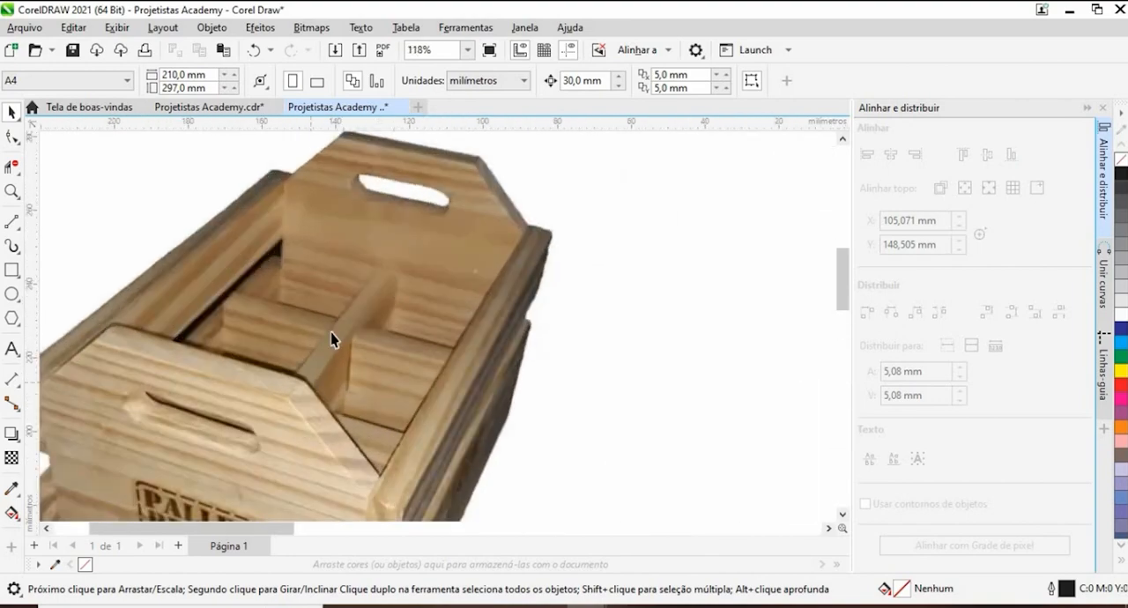
pyautogui.scroll(-6, 431, 250)
pyautogui.scroll(4, 574, 279)
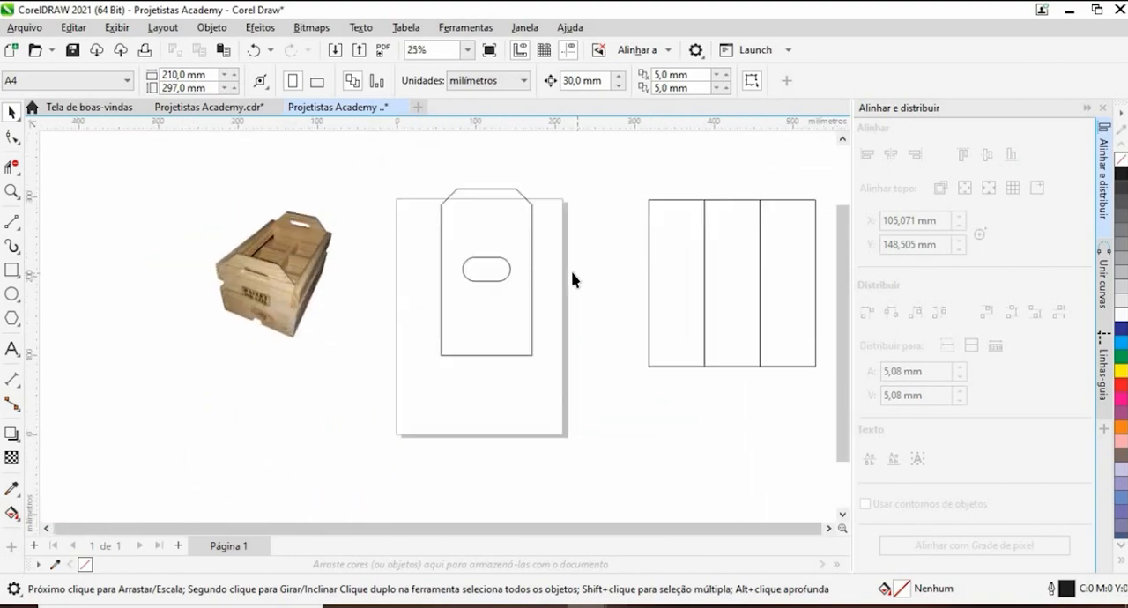
pyautogui.scroll(-5, 569, 282)
pyautogui.scroll(2, 532, 305)
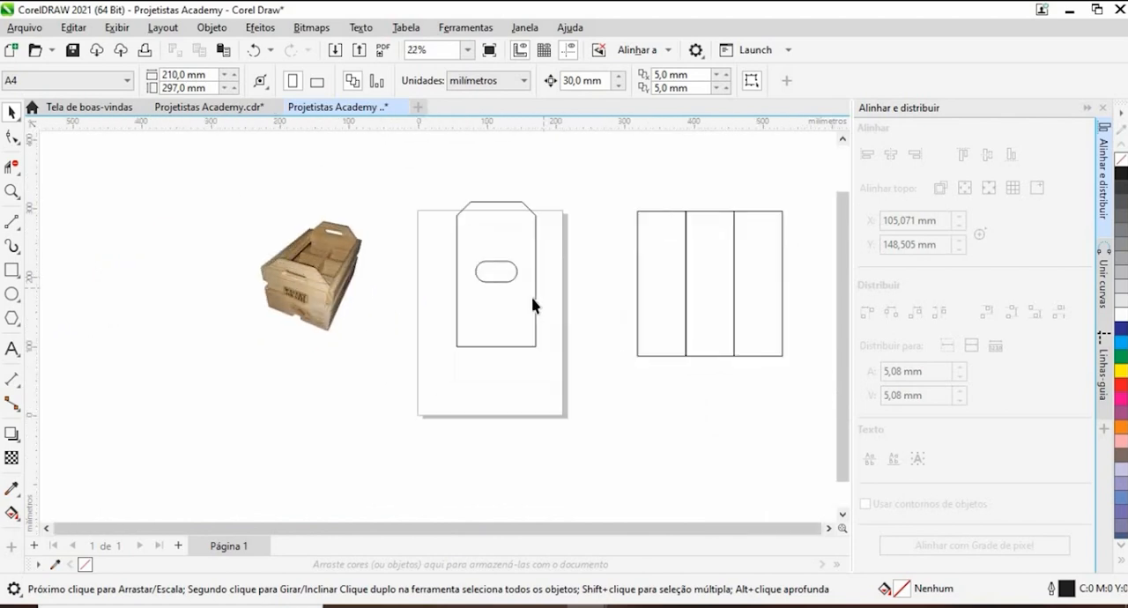
# - Draw a narrow vertical rectangle about 134 mm tall above the existing parts and set its width to 10 mm
pyautogui.click(9, 277)
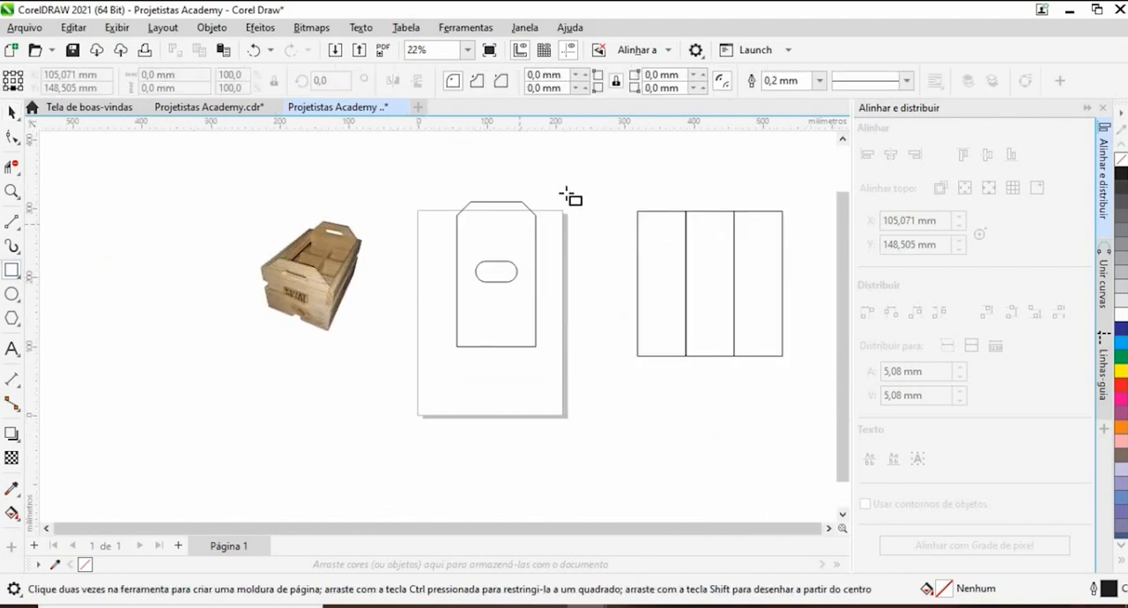
pyautogui.moveTo(573, 203); pyautogui.dragTo(469, 356)
pyautogui.moveTo(479, 217); pyautogui.dragTo(501, 317)
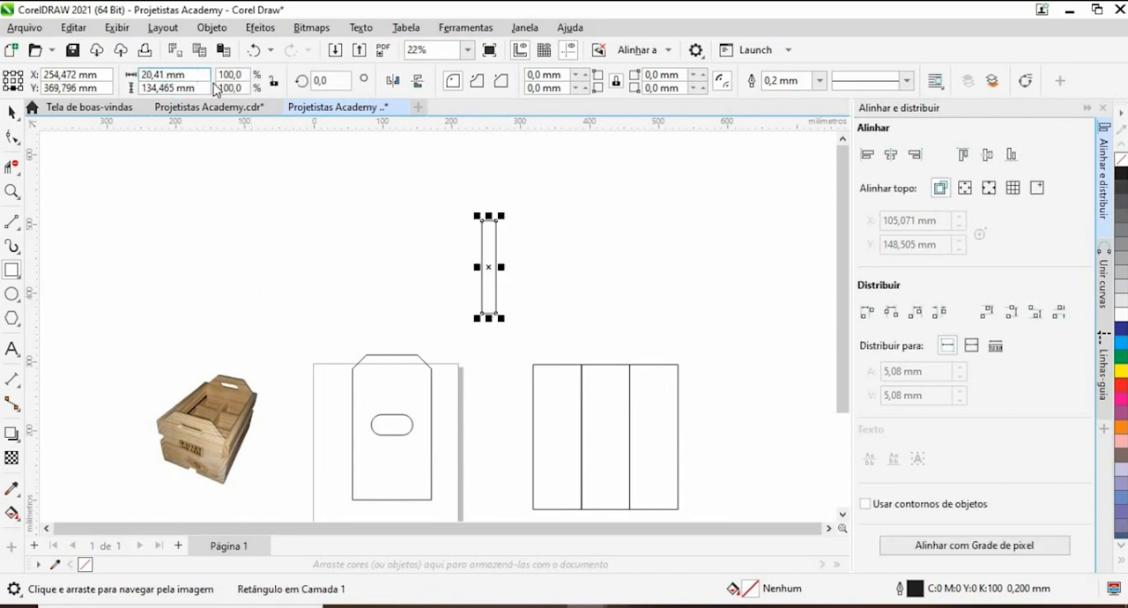
pyautogui.moveTo(192, 75); pyautogui.dragTo(123, 90)
pyautogui.write('10')
pyautogui.press('Return')
# - Move the 10 mm strip onto the boards and snap its lower corner to the shared corner of the second and third boards
pyautogui.click(12, 113)
pyautogui.moveTo(336, 174); pyautogui.dragTo(302, 128)
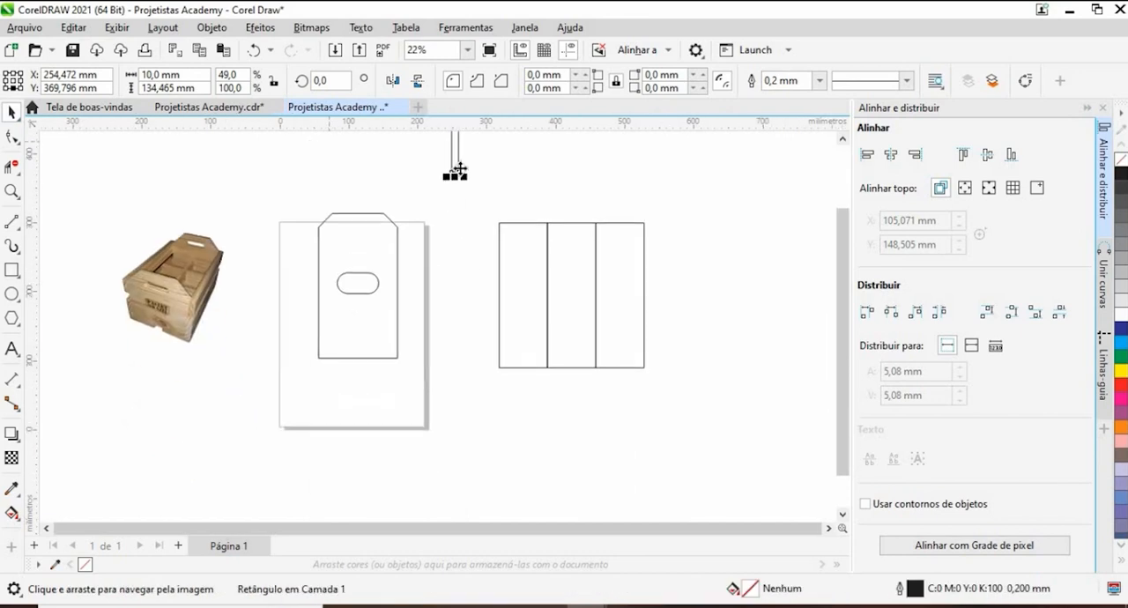
pyautogui.moveTo(454, 152); pyautogui.dragTo(596, 356)
pyautogui.scroll(8, 599, 362)
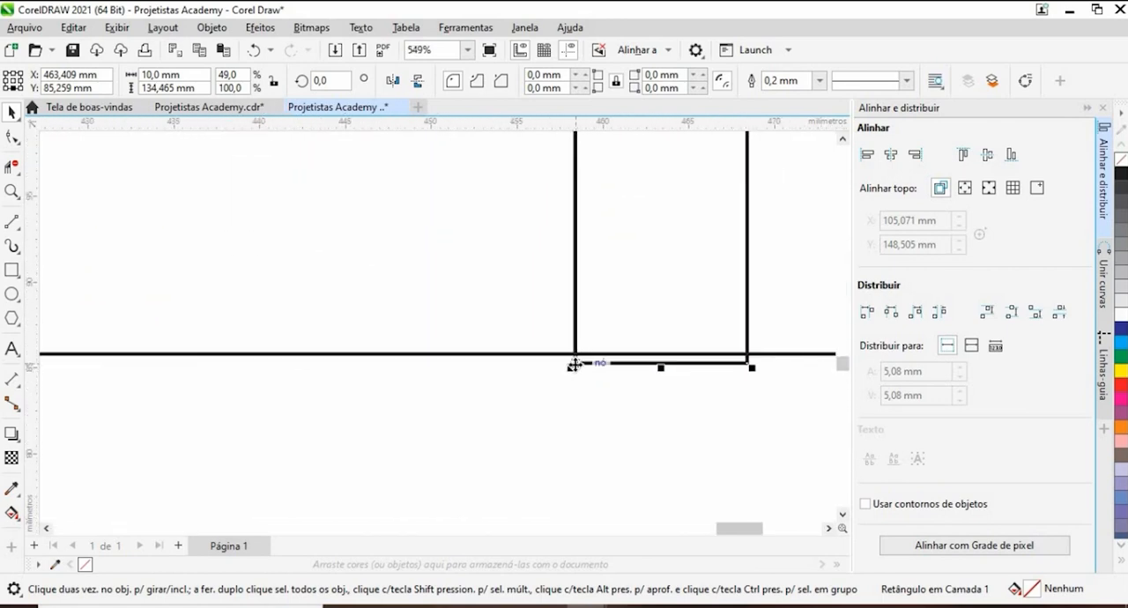
pyautogui.moveTo(574, 365); pyautogui.dragTo(575, 355)
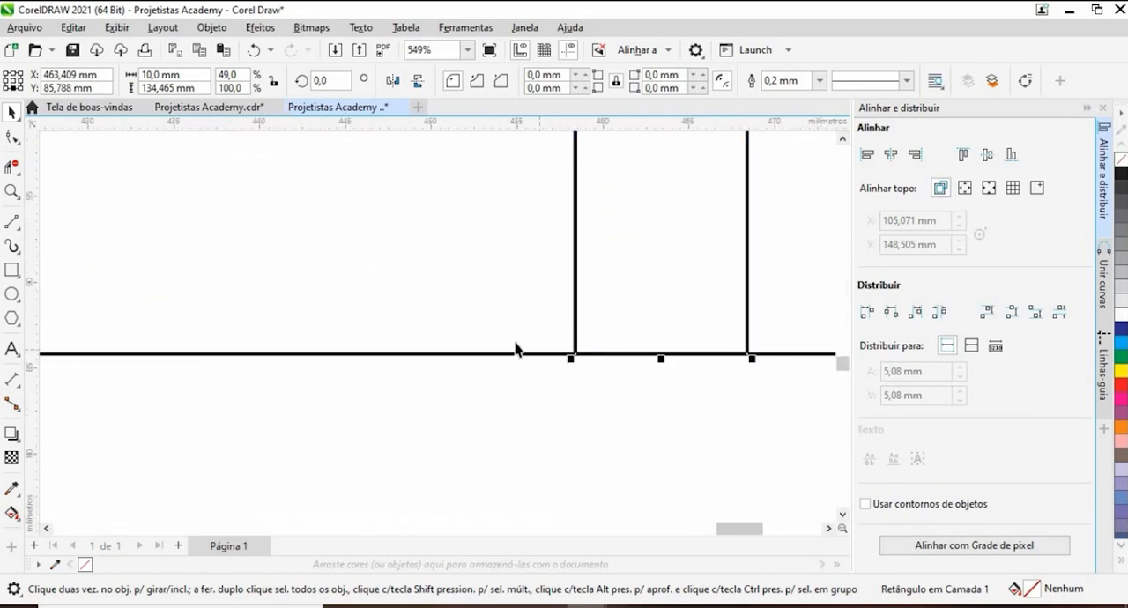
# - Snap the third board's lower corner to the far lower corner of the 10 mm strip, leaving the strip between the two boards
pyautogui.scroll(-10, 529, 344)
pyautogui.moveTo(636, 314); pyautogui.dragTo(659, 313)
pyautogui.scroll(2, 564, 347)
pyautogui.moveTo(550, 340); pyautogui.dragTo(532, 338)
# - Delete the first board and select the remaining two boards with the strip to check their combined width
pyautogui.click(282, 279)
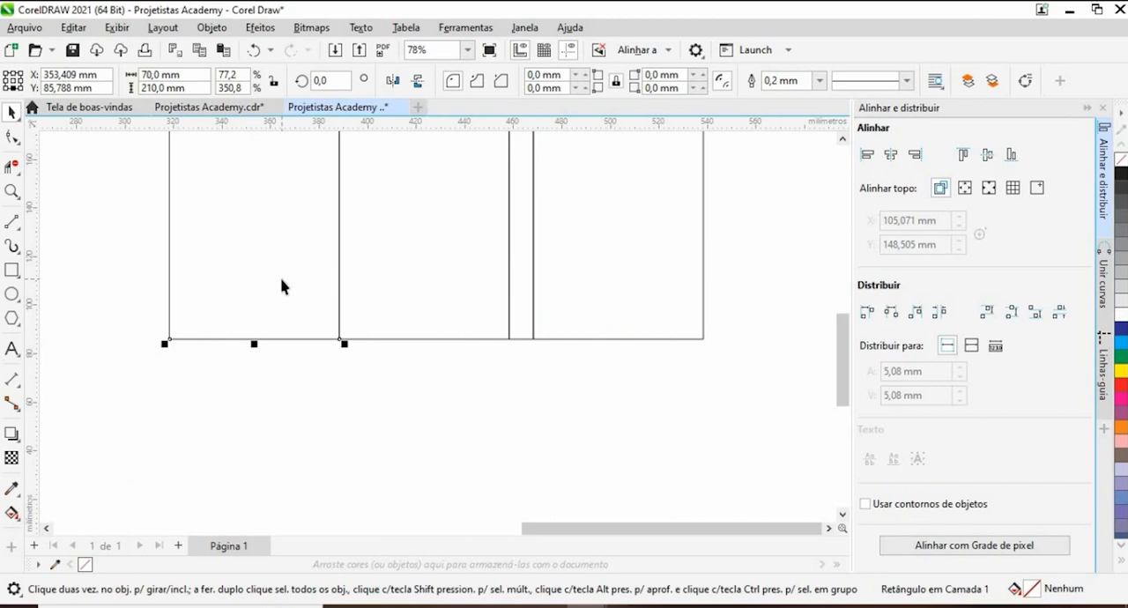
pyautogui.click(282, 286)
pyautogui.scroll(-4, 335, 343)
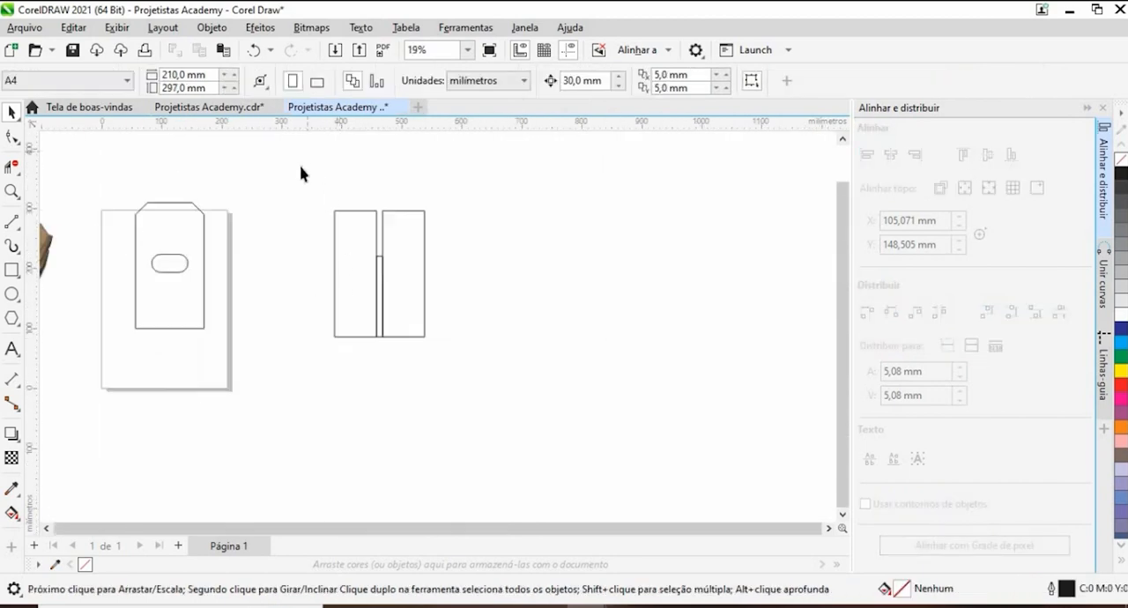
pyautogui.moveTo(428, 304); pyautogui.dragTo(498, 402)
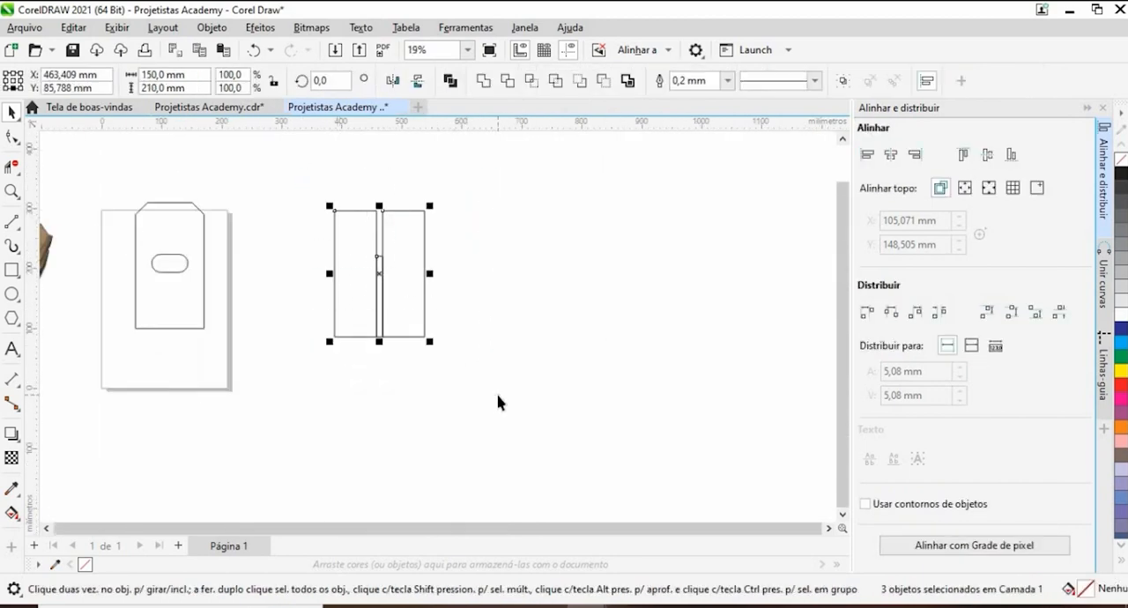
pyautogui.moveTo(362, 351); pyautogui.dragTo(482, 347)
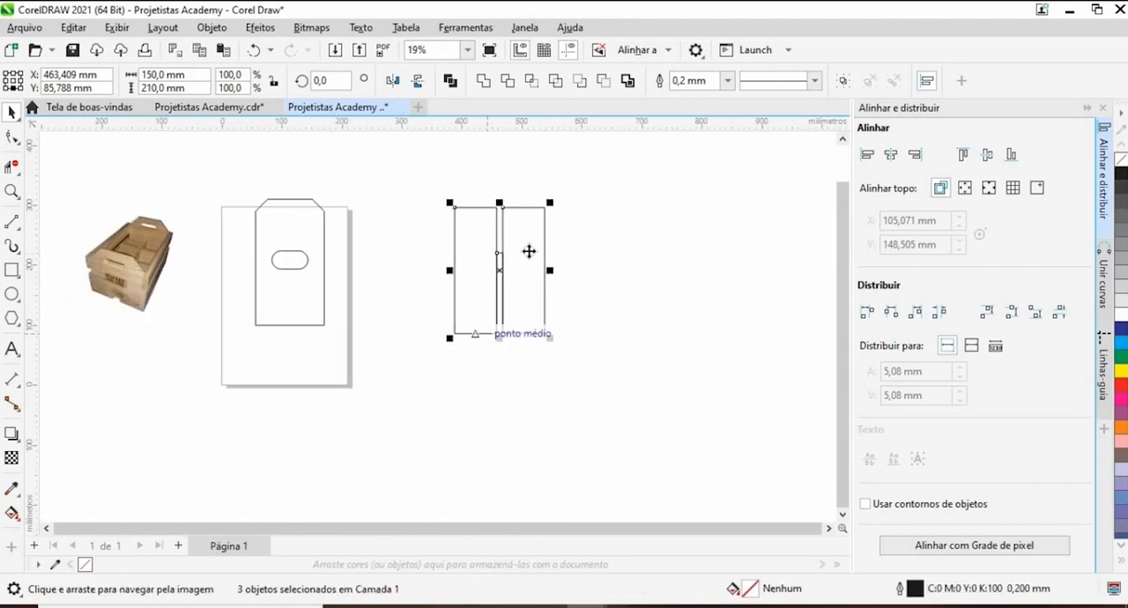
pyautogui.press('space')
# - Set the end panel's width to 150 mm and compare its size with the board and strip assembly
pyautogui.click(286, 300)
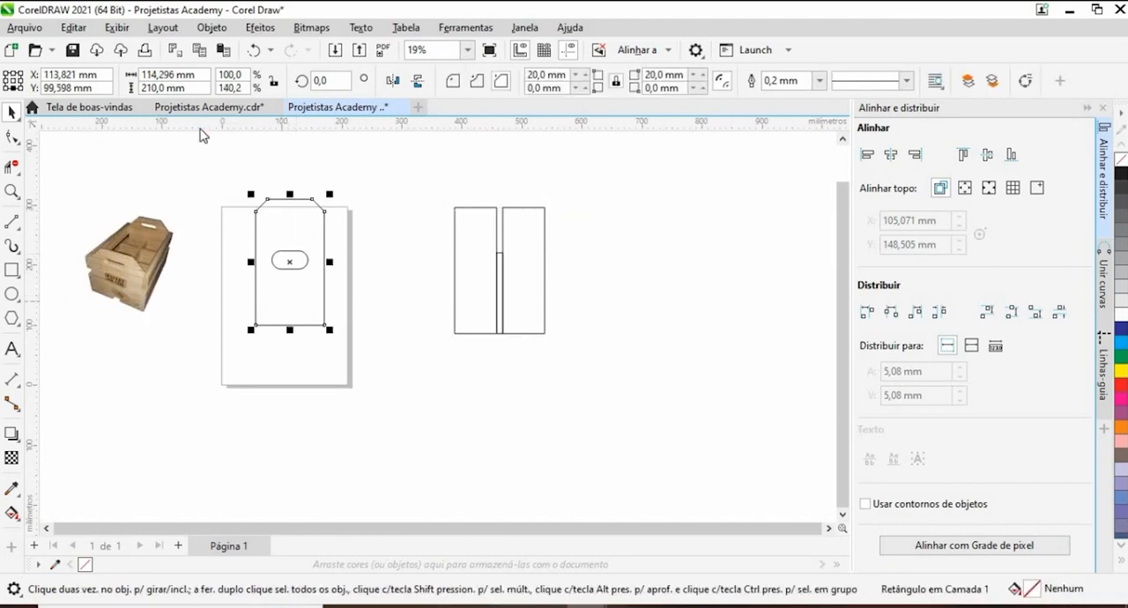
pyautogui.moveTo(119, 88); pyautogui.dragTo(96, 90)
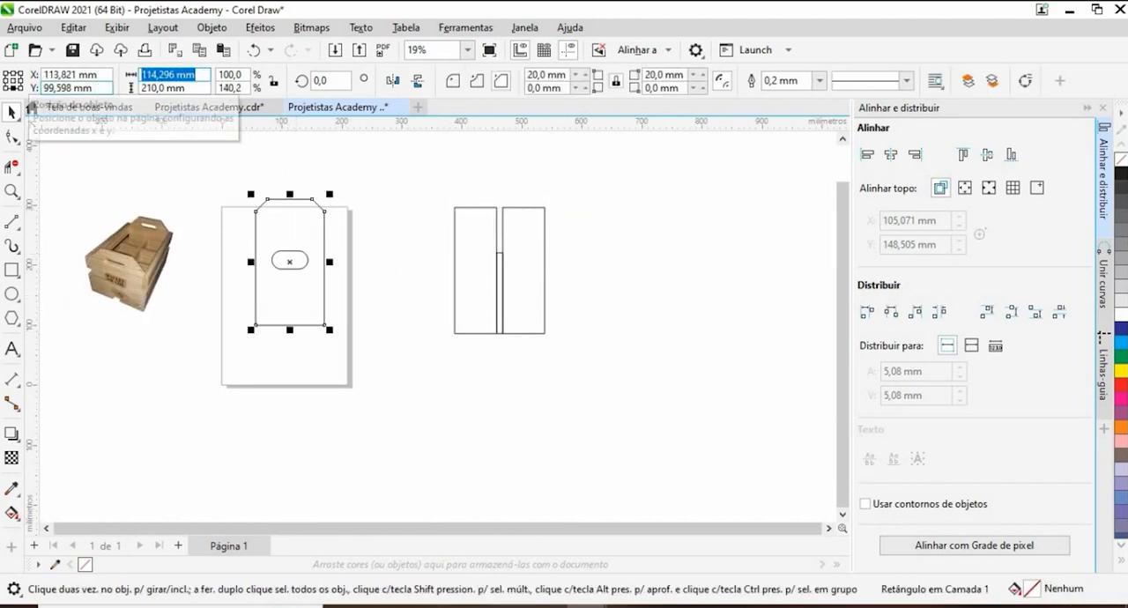
pyautogui.write('150')
pyautogui.press('Return')
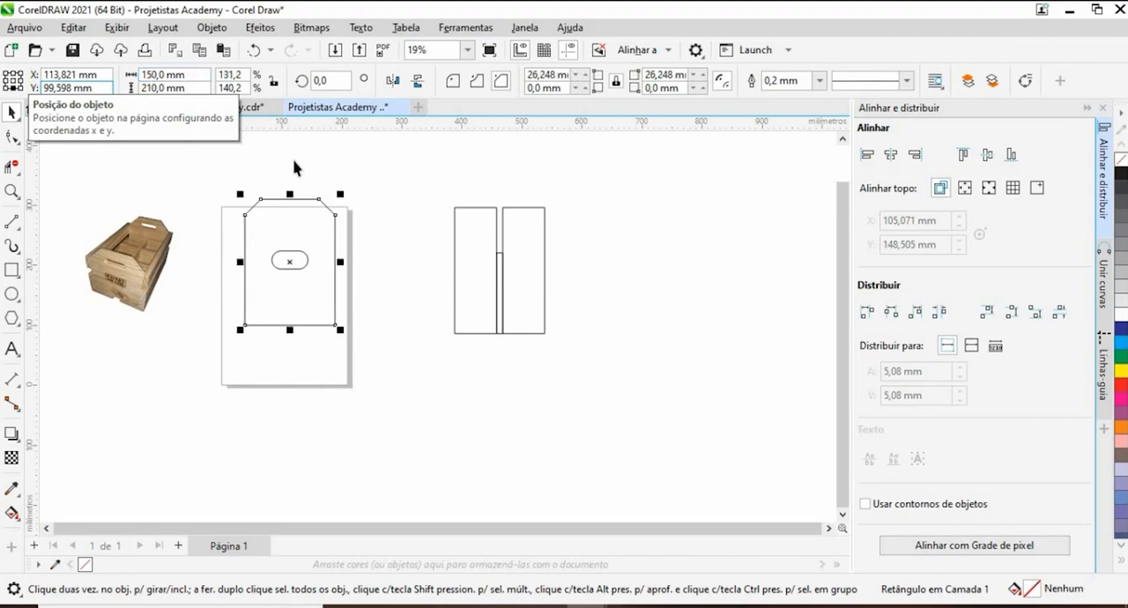
pyautogui.moveTo(420, 174); pyautogui.dragTo(599, 383)
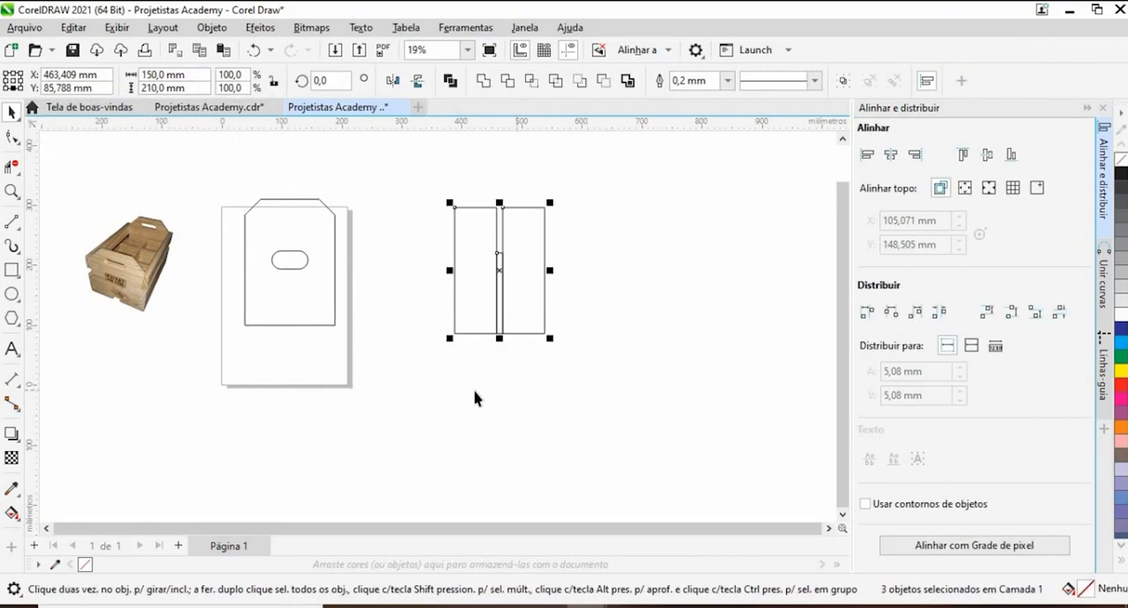
pyautogui.click(321, 302)
pyautogui.click(320, 295)
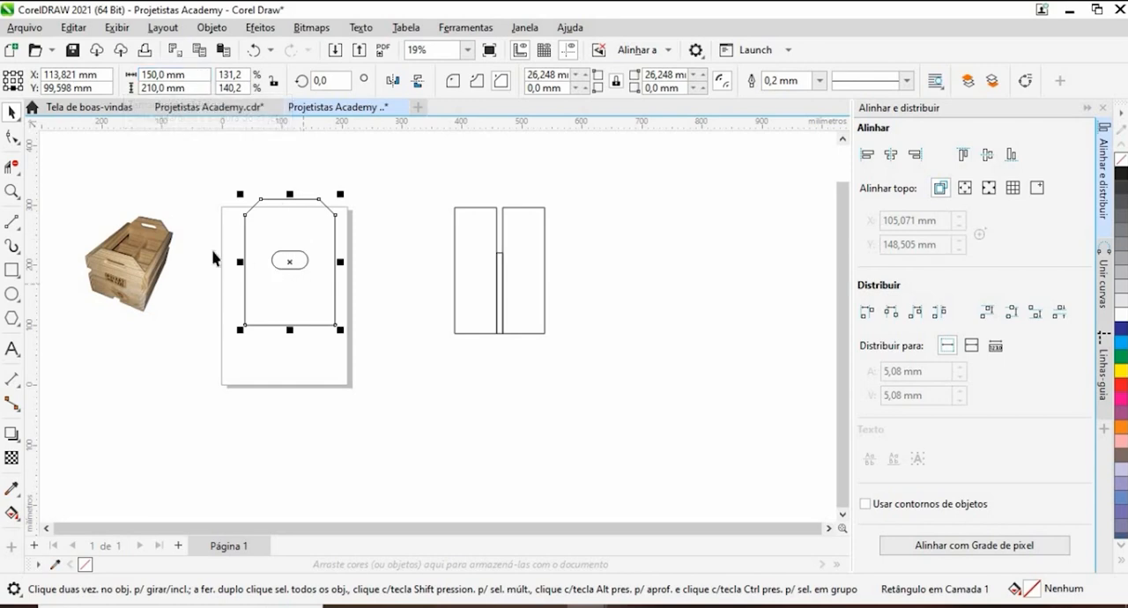
# - Position the handle slot 30 mm below the end panel's upper edge
pyautogui.click(262, 259)
pyautogui.moveTo(262, 259); pyautogui.dragTo(359, 294)
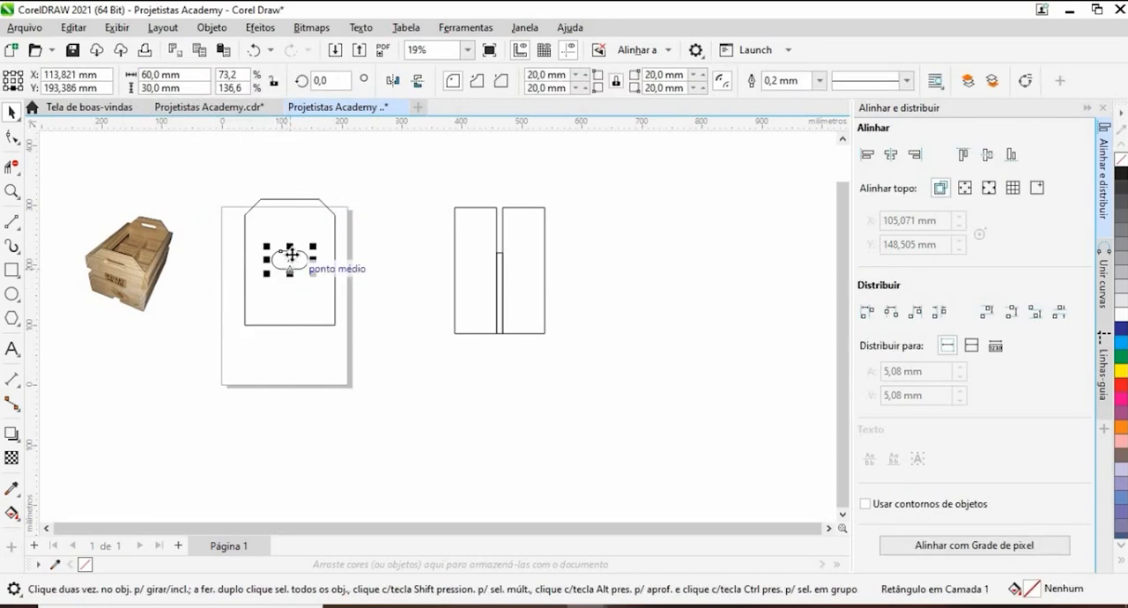
pyautogui.moveTo(290, 253); pyautogui.dragTo(292, 206)
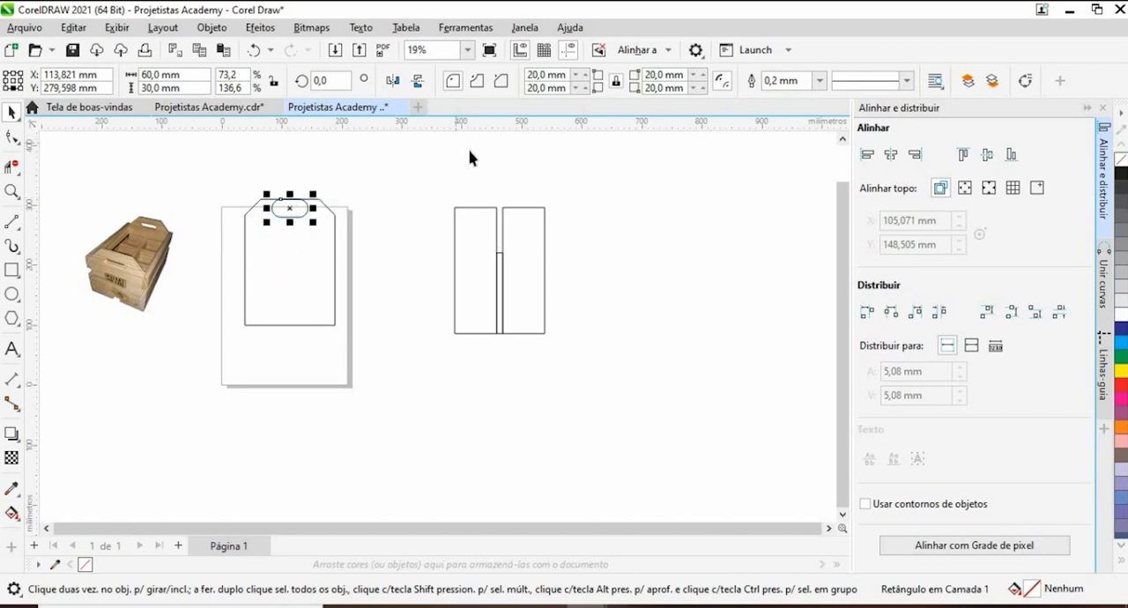
pyautogui.click(701, 135)
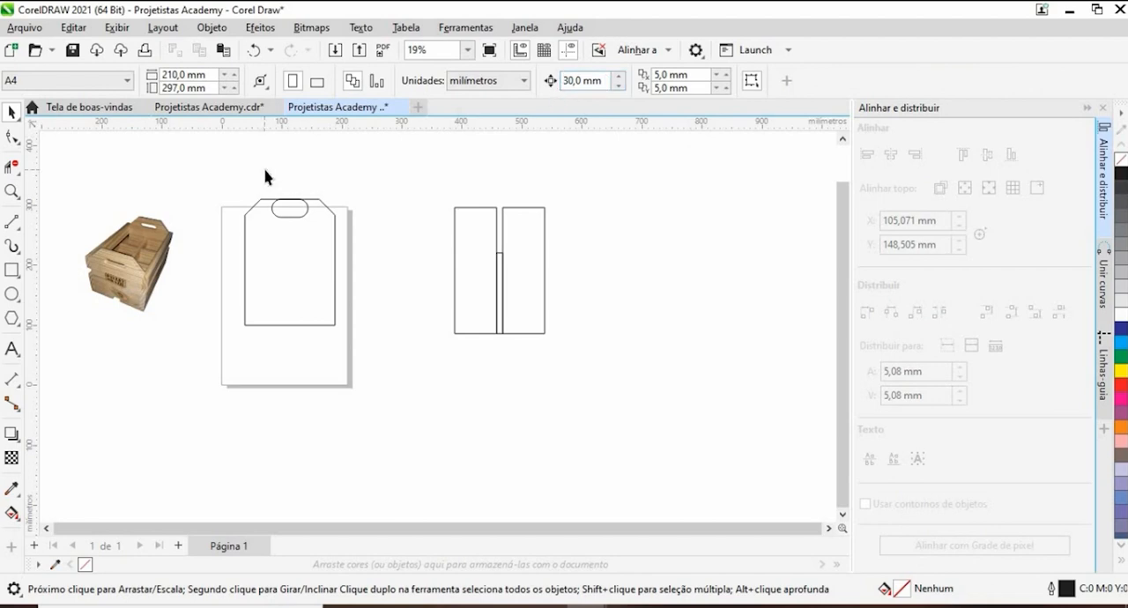
pyautogui.moveTo(327, 228); pyautogui.dragTo(327, 227)
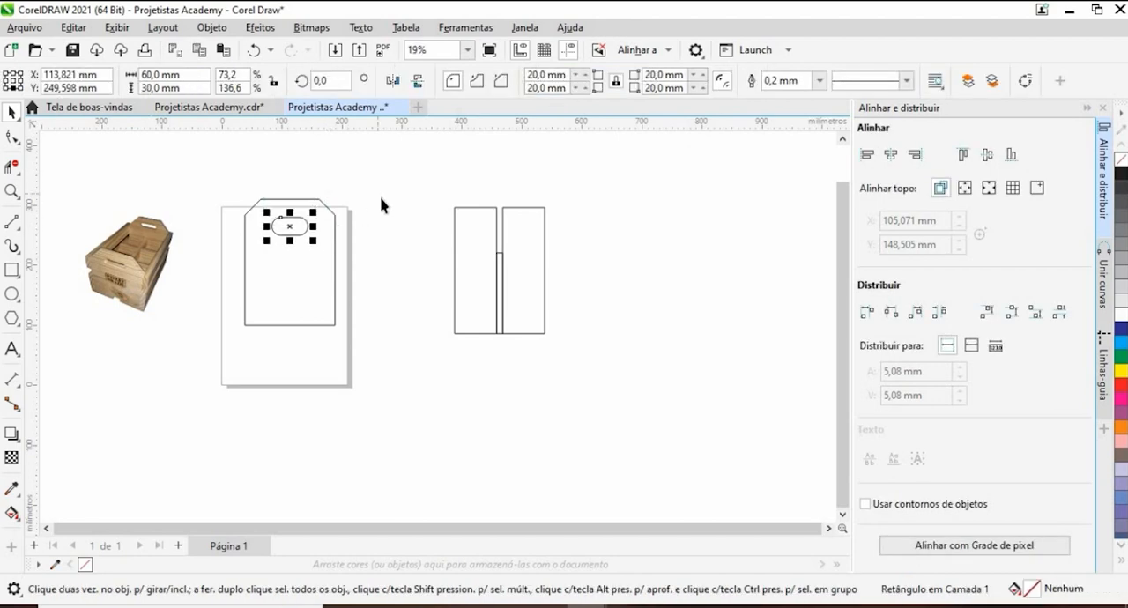
pyautogui.click(291, 246)
# - Move the end panel with its slot off the page, and shift the boards and strip farther away from it
pyautogui.scroll(2, 294, 262)
pyautogui.scroll(-3, 296, 267)
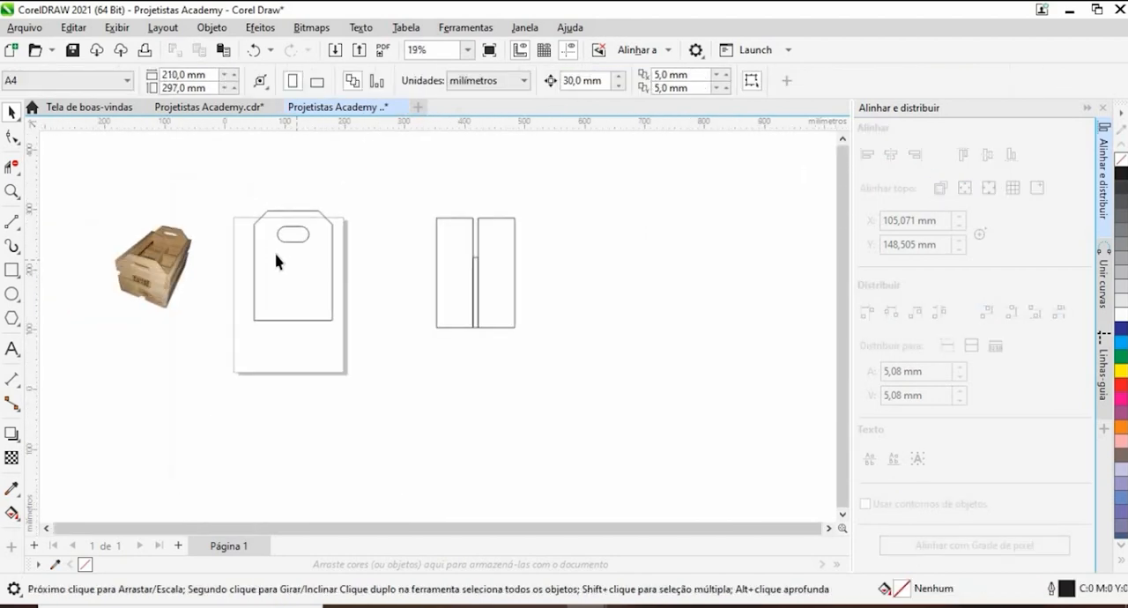
pyautogui.moveTo(354, 337); pyautogui.dragTo(356, 339)
pyautogui.moveTo(303, 307); pyautogui.dragTo(567, 286)
pyautogui.click(566, 293)
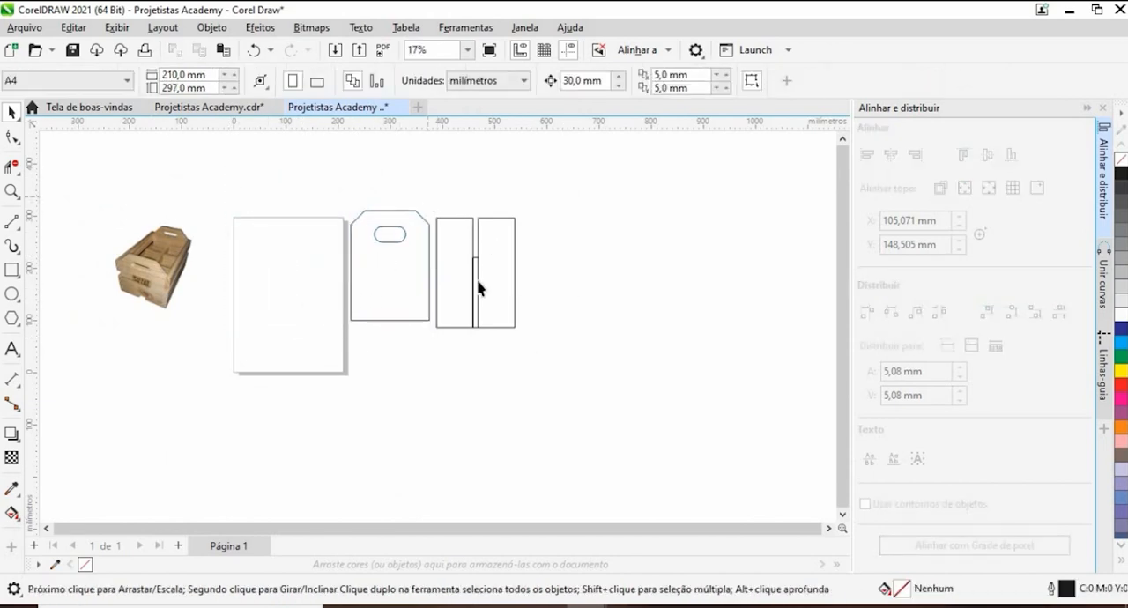
pyautogui.moveTo(480, 288); pyautogui.dragTo(557, 305)
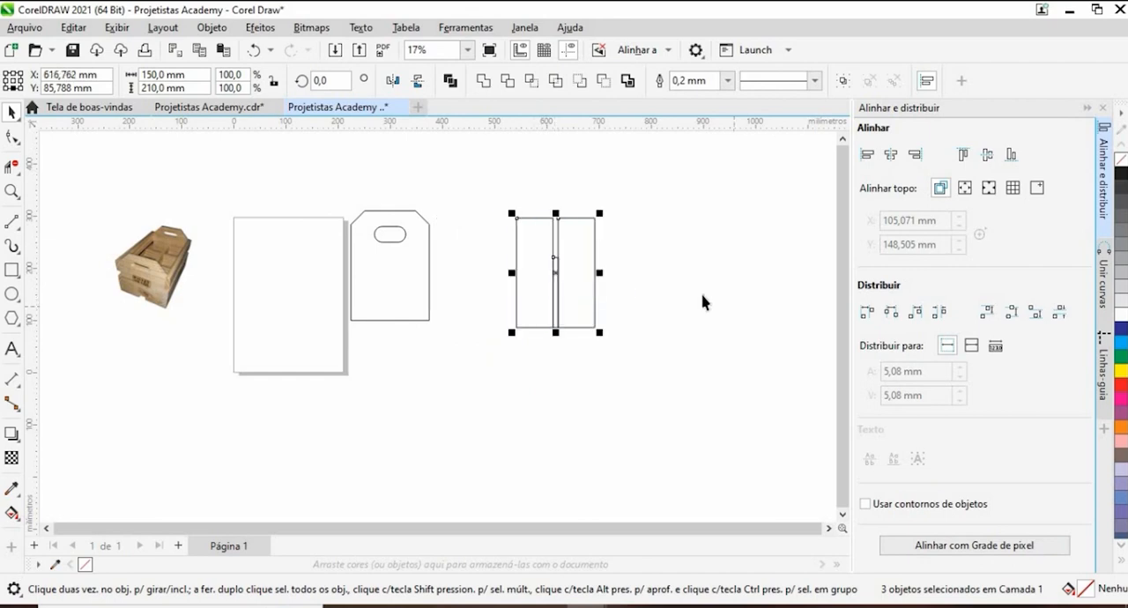
# - Check the end panel's dimensions against the board assembly and examine the crate's ends and handles in the reference photo
pyautogui.click(418, 295)
pyautogui.click(429, 268)
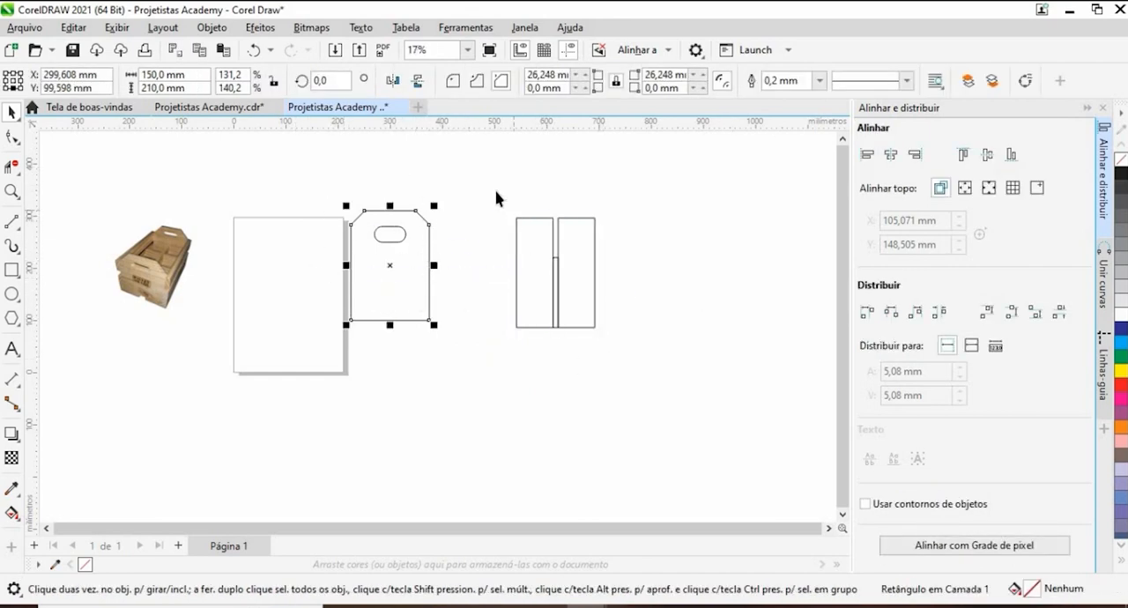
pyautogui.moveTo(496, 198); pyautogui.dragTo(669, 385)
pyautogui.scroll(1, 130, 276)
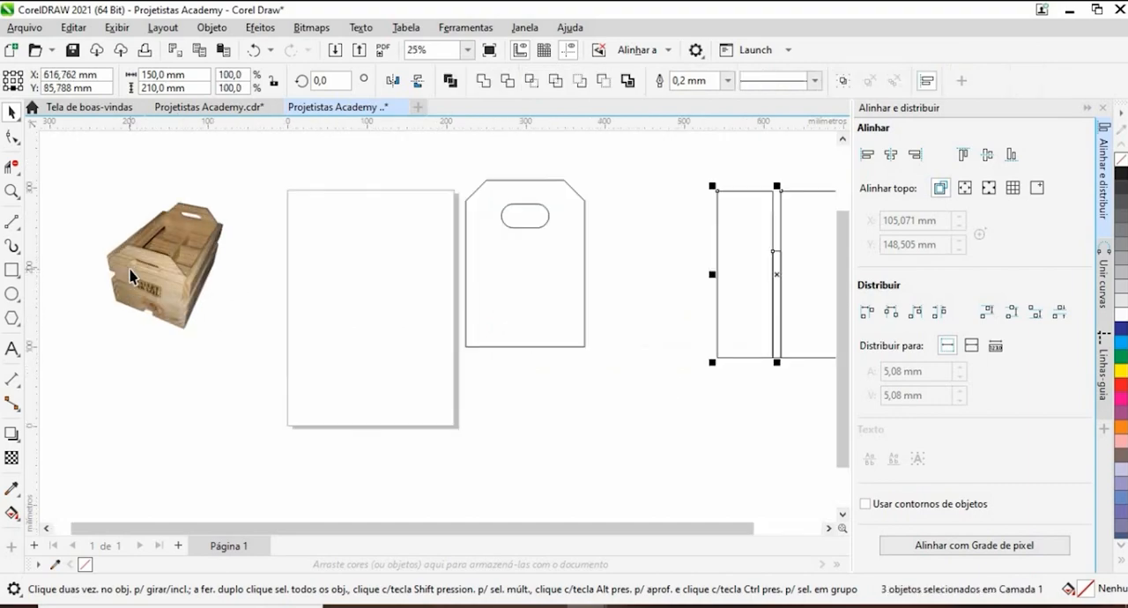
pyautogui.scroll(3, 131, 275)
pyautogui.scroll(-4, 158, 282)
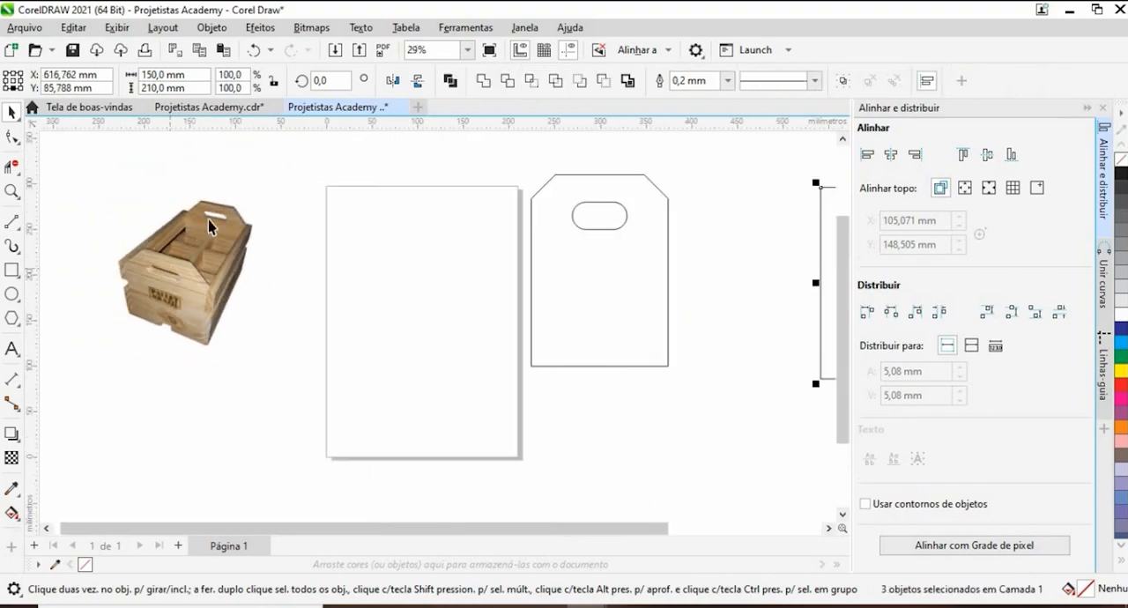
pyautogui.scroll(3, 209, 226)
pyautogui.scroll(-4, 225, 213)
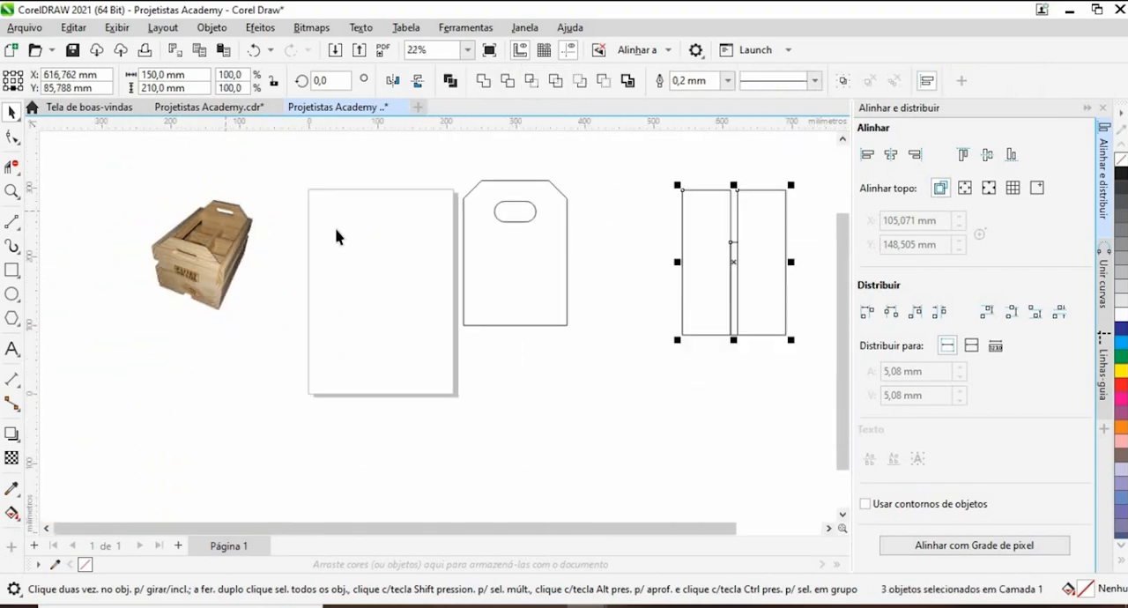
pyautogui.click(368, 241)
pyautogui.scroll(4, 193, 269)
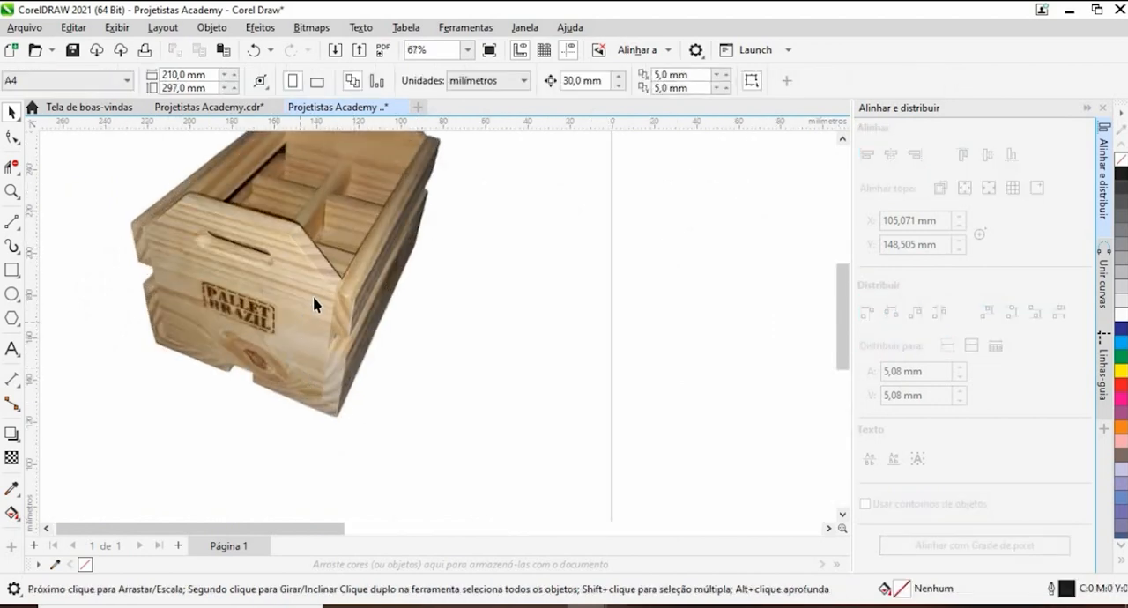
pyautogui.scroll(-5, 315, 304)
pyautogui.click(552, 313)
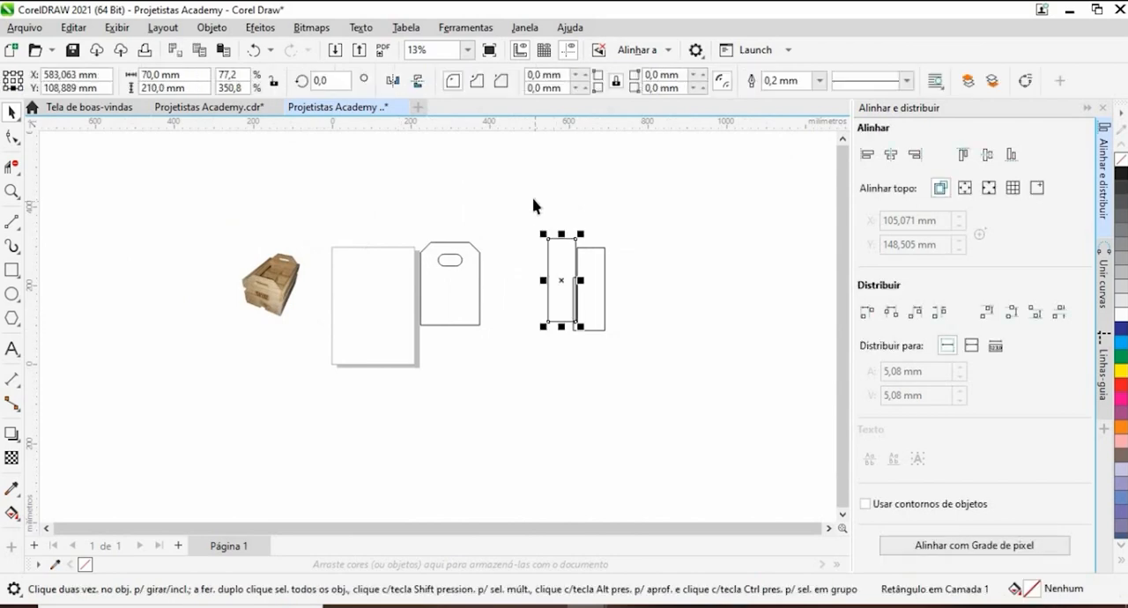
pyautogui.hotkey('ctrl', 'z')
pyautogui.click(496, 318)
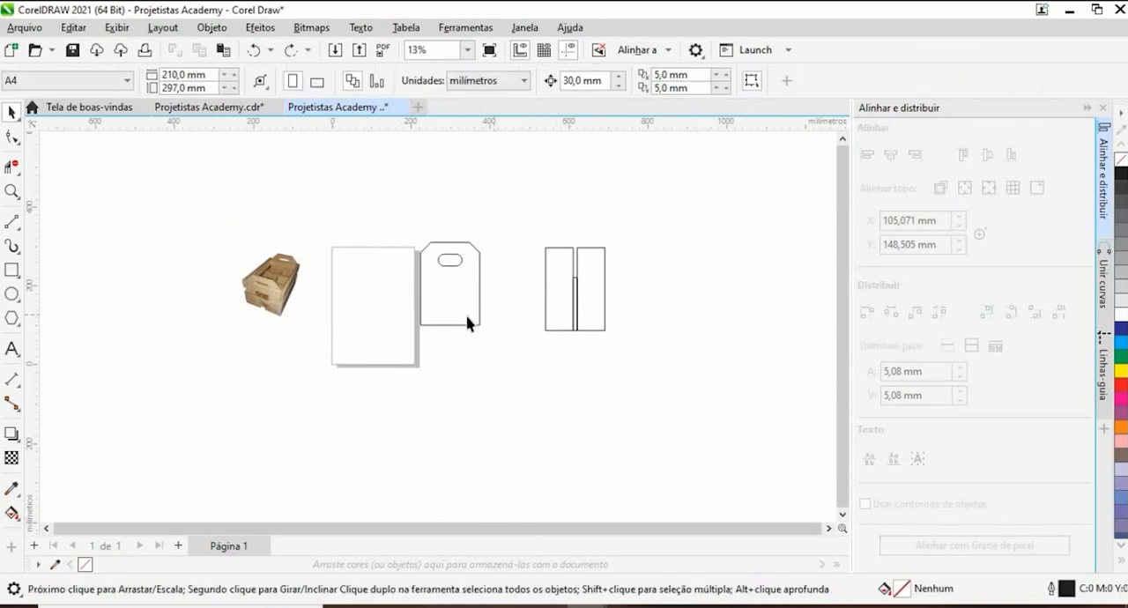
# - Delete the two boards and the strip between them, and move the end panel with its slot farther from the page
pyautogui.moveTo(471, 315); pyautogui.dragTo(531, 315)
pyautogui.moveTo(570, 205); pyautogui.dragTo(708, 350)
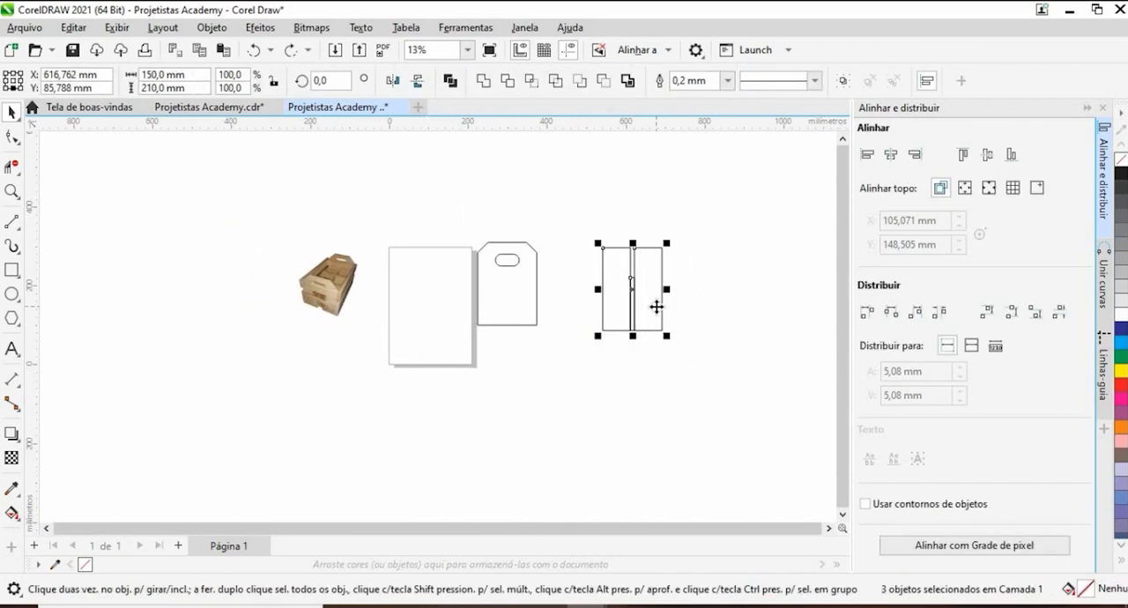
pyautogui.press('Delete')
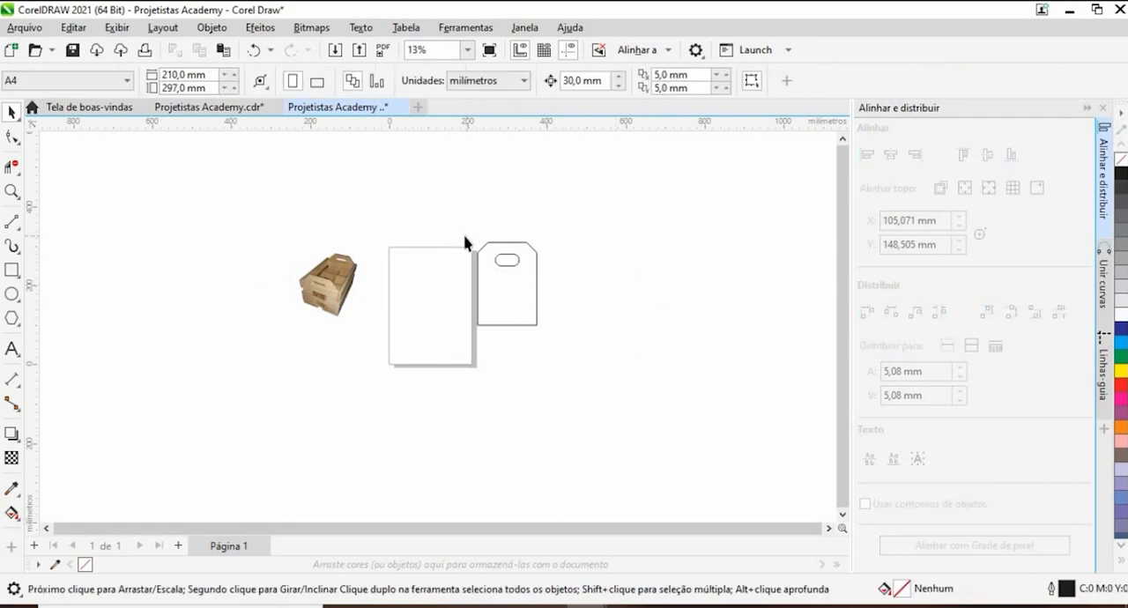
pyautogui.moveTo(499, 305); pyautogui.dragTo(562, 305)
pyautogui.click(669, 285)
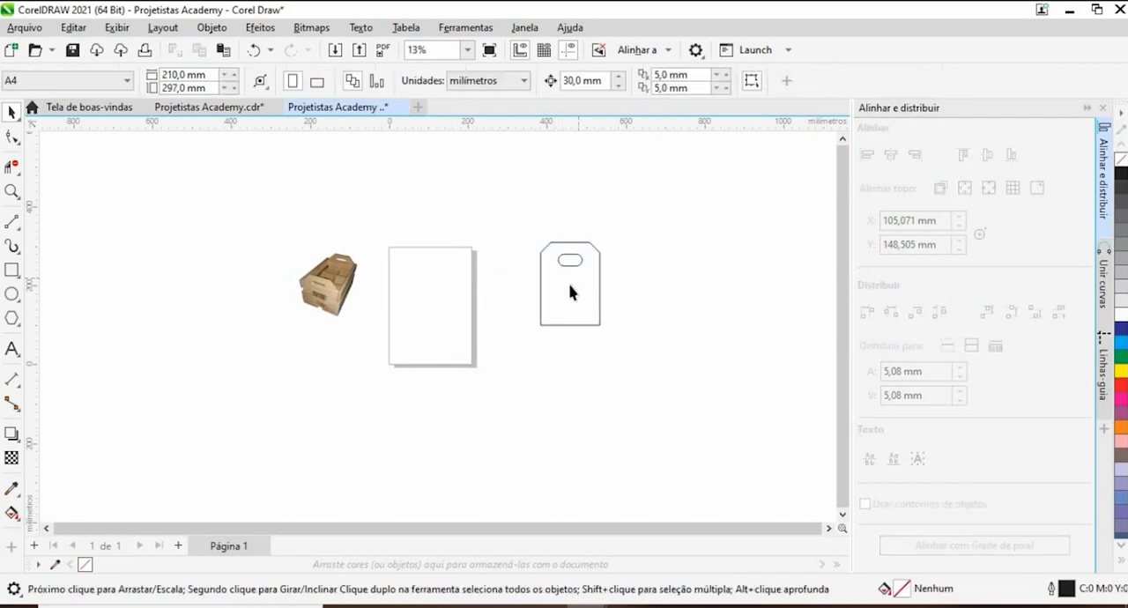
# - Duplicate the end panel together with its handle slot and place the copy beside the original with a small gap
pyautogui.scroll(2, 536, 308)
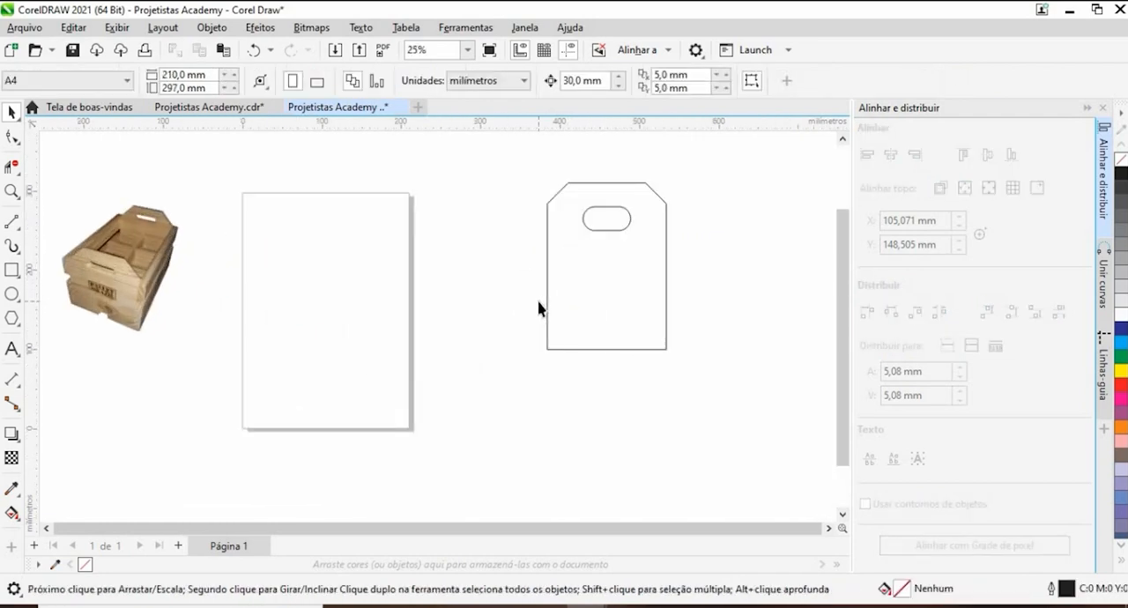
pyautogui.scroll(-1, 539, 309)
pyautogui.scroll(2, 538, 308)
pyautogui.scroll(-2, 537, 307)
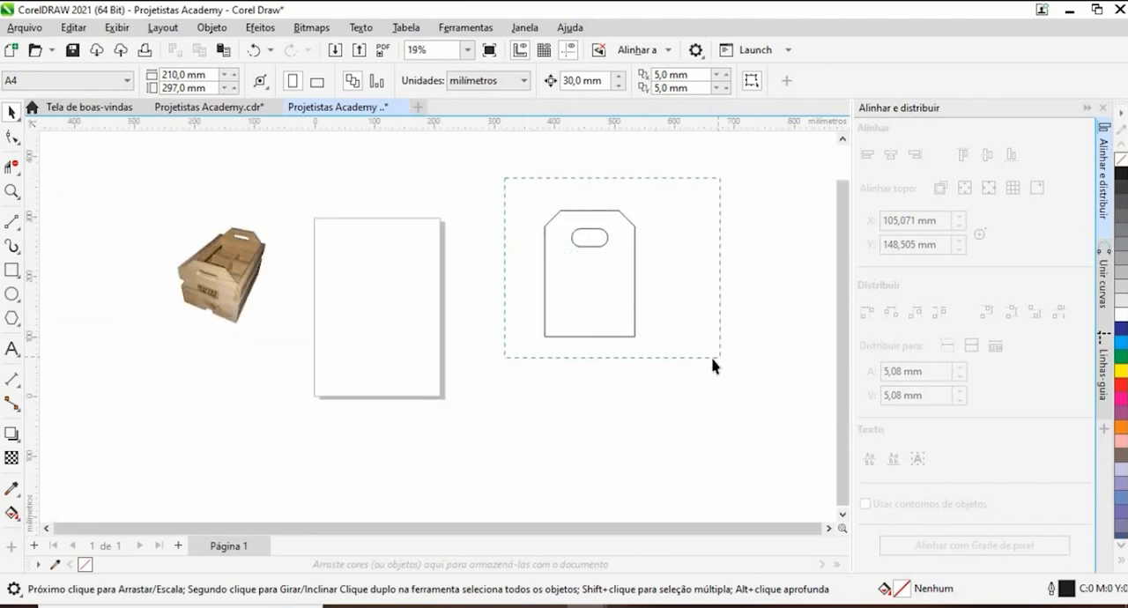
pyautogui.moveTo(714, 365); pyautogui.dragTo(715, 363)
pyautogui.moveTo(602, 285); pyautogui.dragTo(709, 304)
pyautogui.click(474, 318)
pyautogui.scroll(-1, 467, 313)
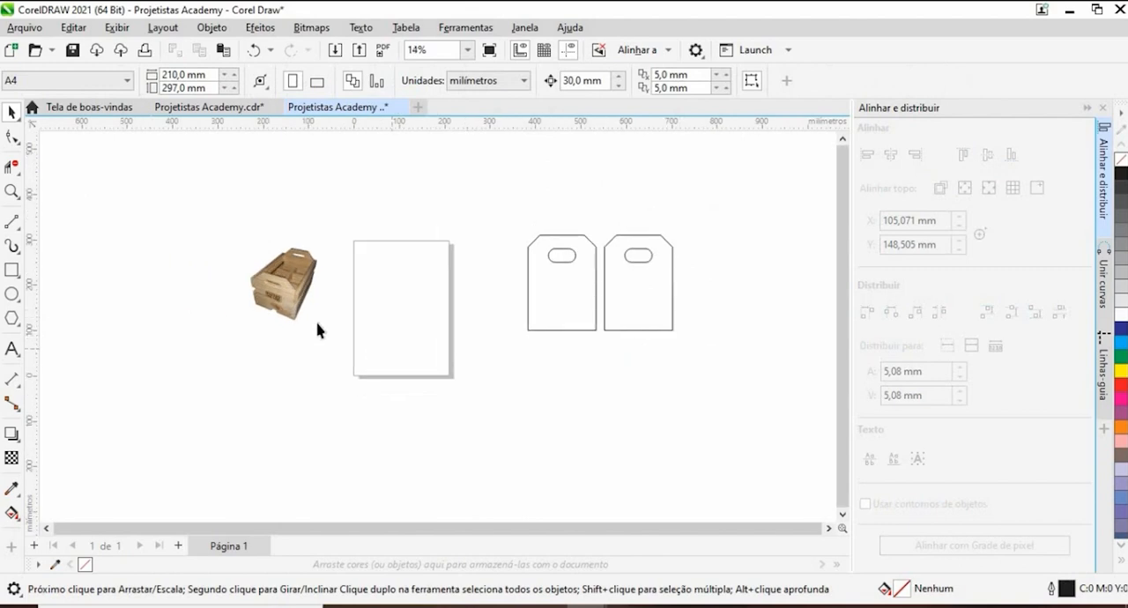
pyautogui.scroll(4, 291, 307)
pyautogui.scroll(-2, 260, 264)
pyautogui.scroll(-1, 638, 310)
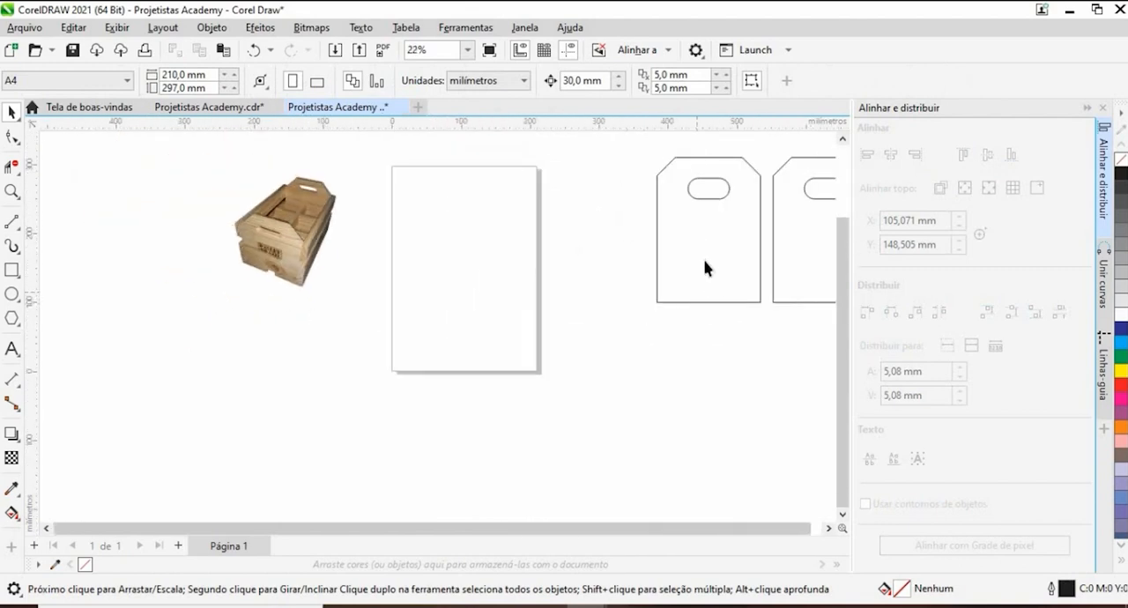
# - Draw an upright rectangular board about 213 mm tall below the end panels and set its width to 70 mm
pyautogui.moveTo(569, 267); pyautogui.dragTo(402, 276)
pyautogui.scroll(-1, 370, 291)
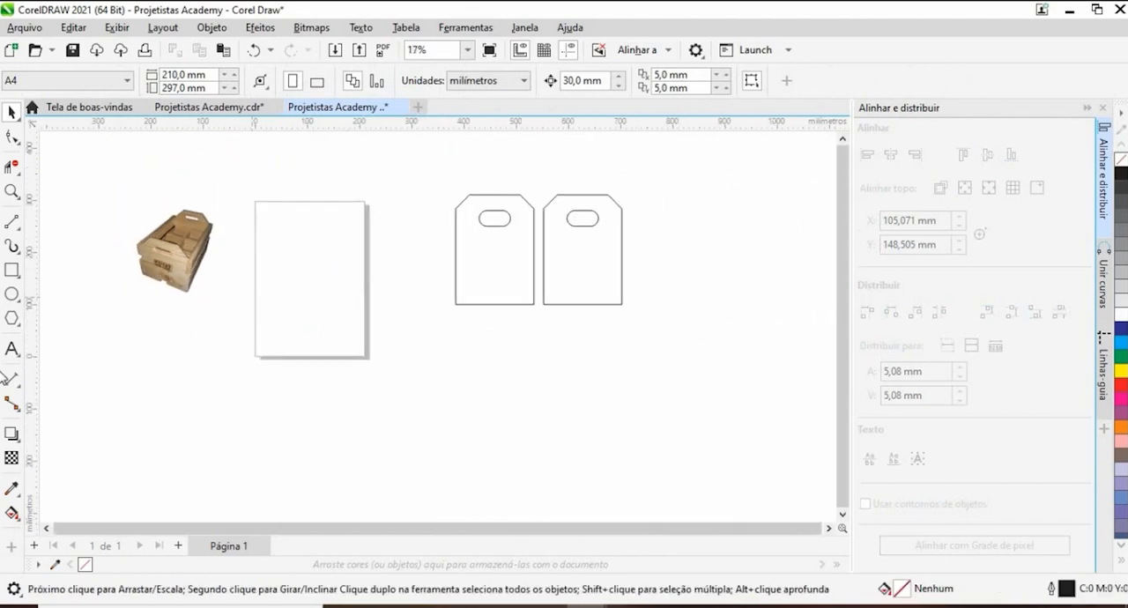
pyautogui.click(12, 271)
pyautogui.moveTo(401, 358); pyautogui.dragTo(454, 471)
pyautogui.moveTo(200, 77); pyautogui.dragTo(79, 87)
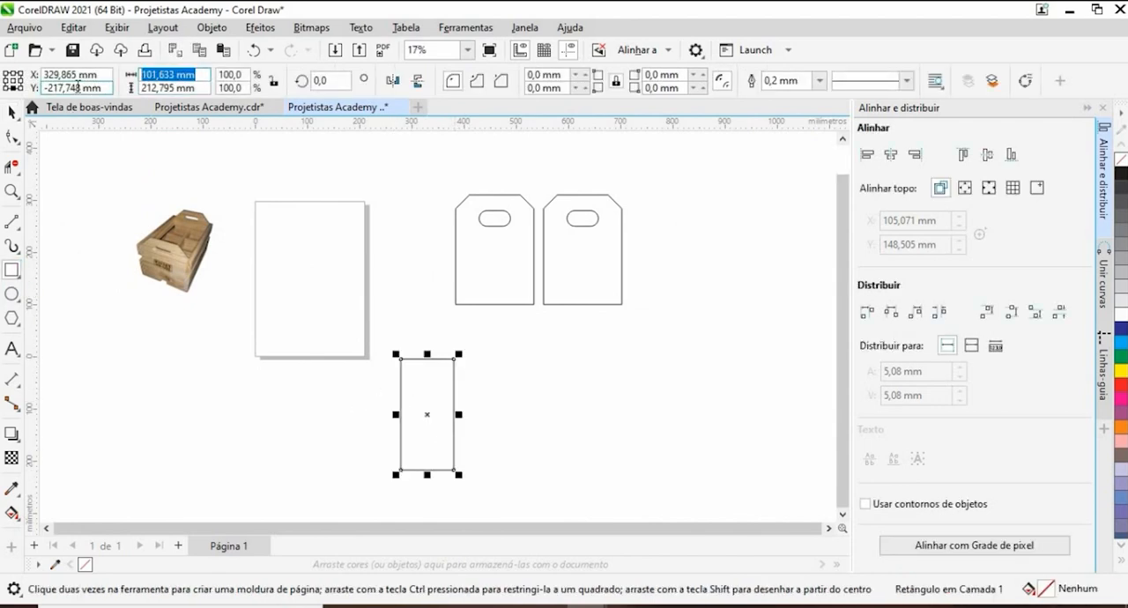
pyautogui.write('70')
pyautogui.press('Return')
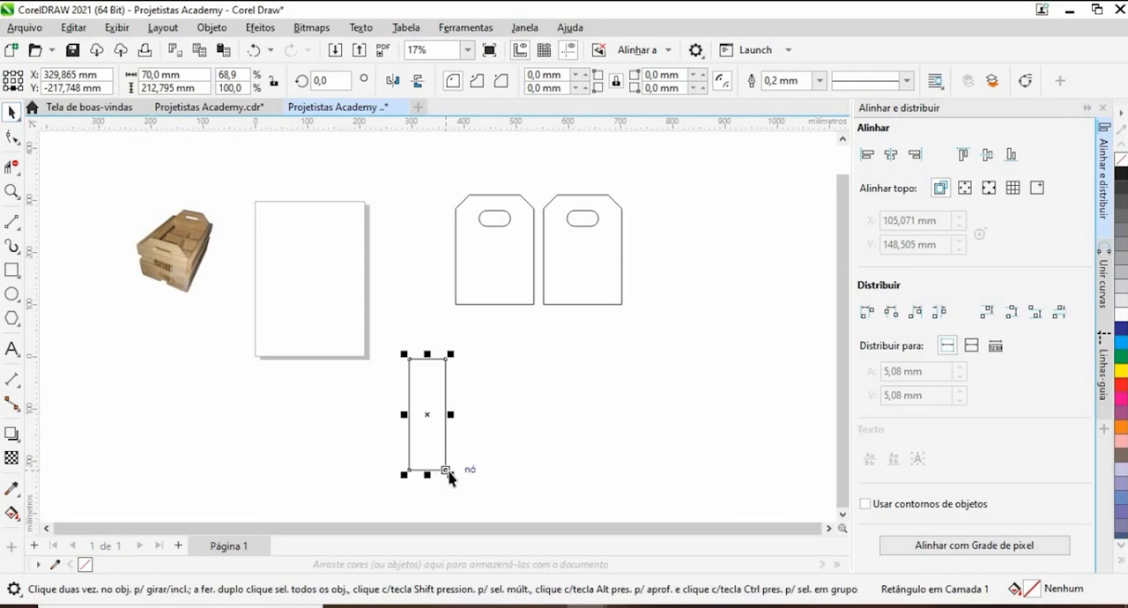
# - Duplicate the 70 mm wide board twice to the right and shift the copies so all three boards meet edge to edge
pyautogui.moveTo(446, 470); pyautogui.dragTo(483, 470)
pyautogui.scroll(1, 440, 326)
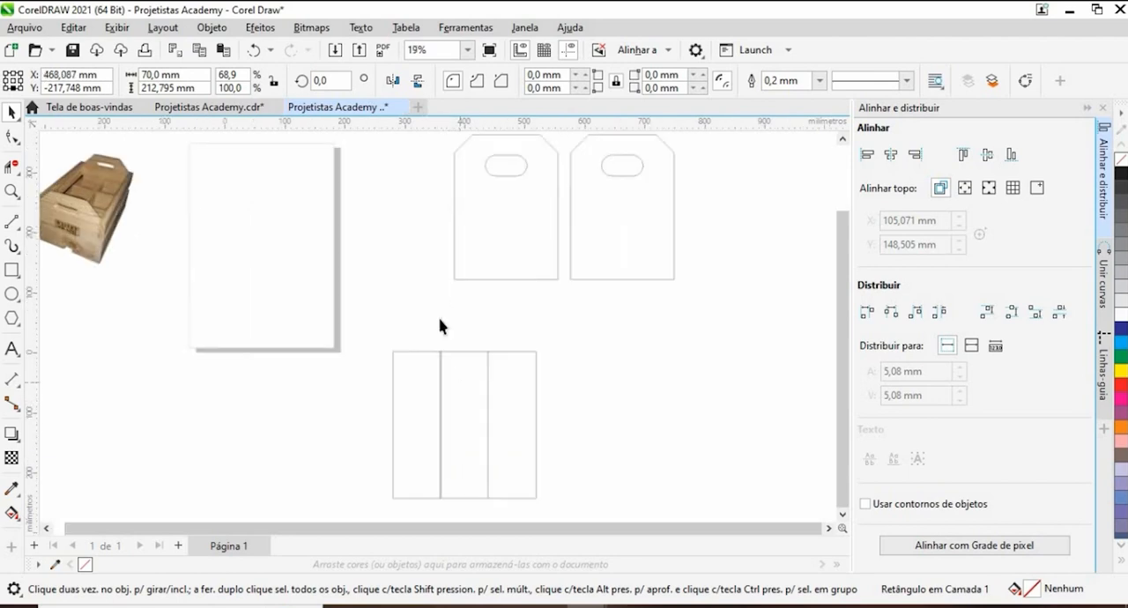
pyautogui.moveTo(434, 301); pyautogui.dragTo(585, 537)
pyautogui.scroll(12, 429, 466)
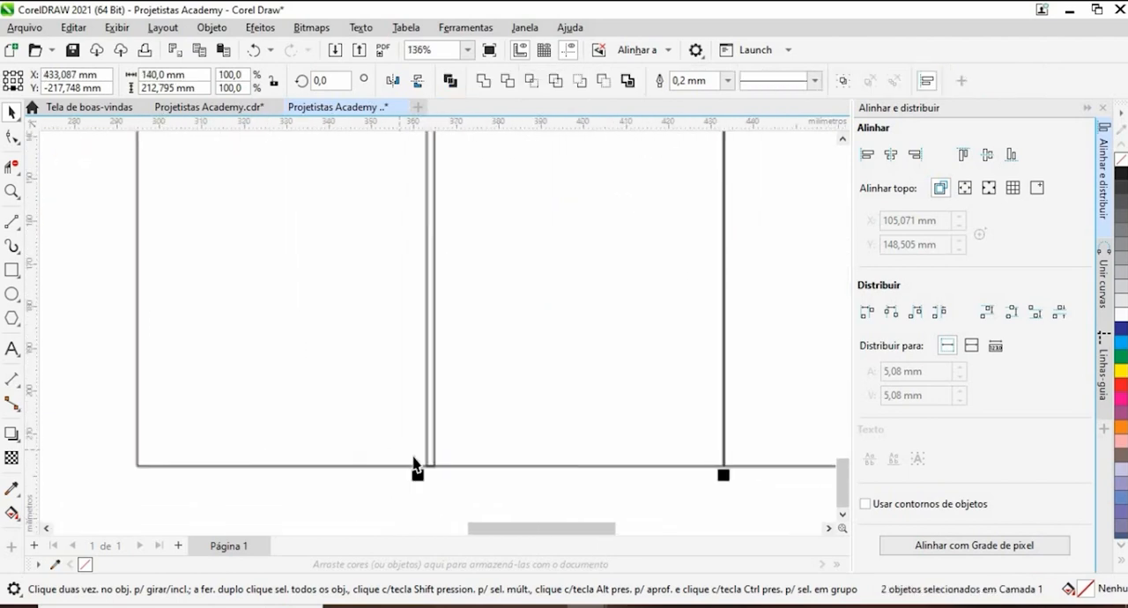
pyautogui.scroll(4, 414, 464)
pyautogui.moveTo(431, 468)
pyautogui.mouseDown()
pyautogui.moveTo(467, 473)
pyautogui.moveTo(445, 469)
pyautogui.mouseUp()
pyautogui.scroll(-10, 438, 452)
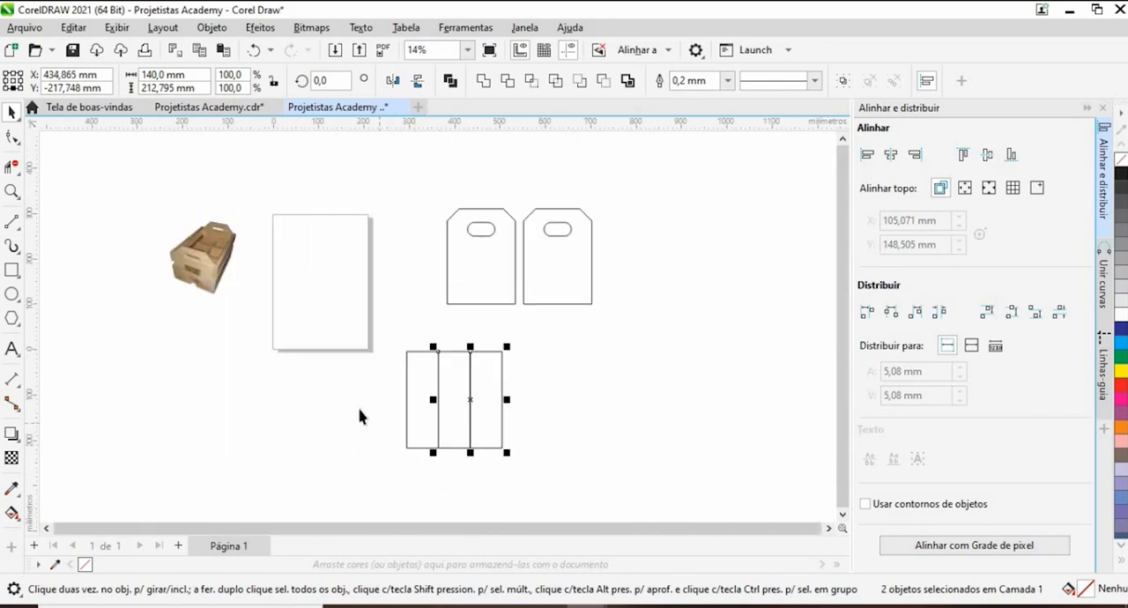
pyautogui.click(382, 349)
pyautogui.scroll(1, 529, 409)
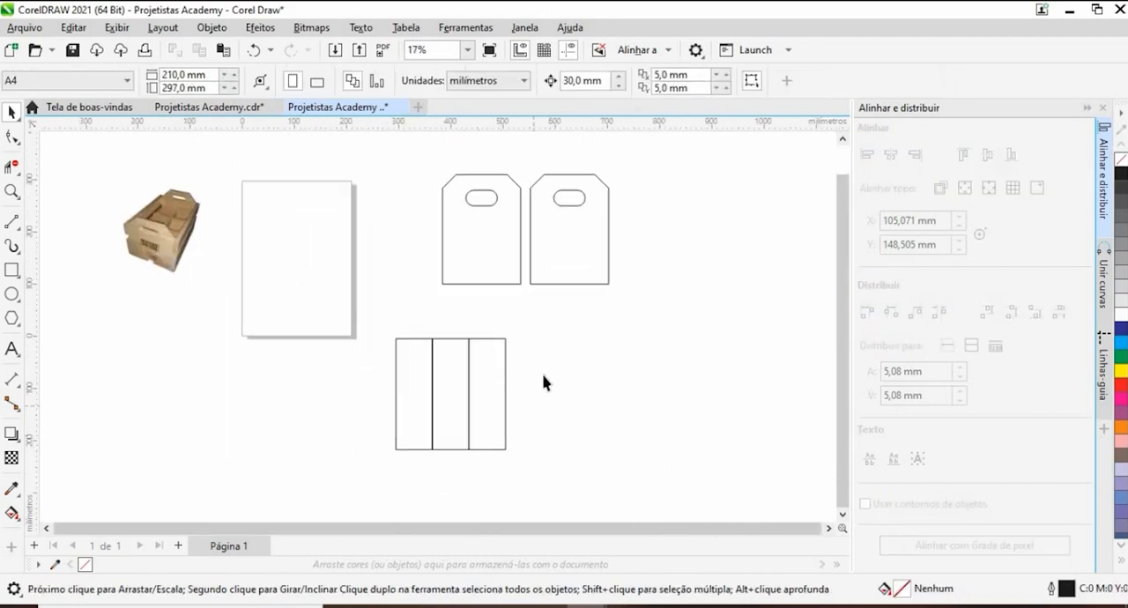
# - Set the nudge distance to 10 mm, move the two outer boards 10 mm away from the middle one, and check the overall width
pyautogui.doubleClick(572, 80)
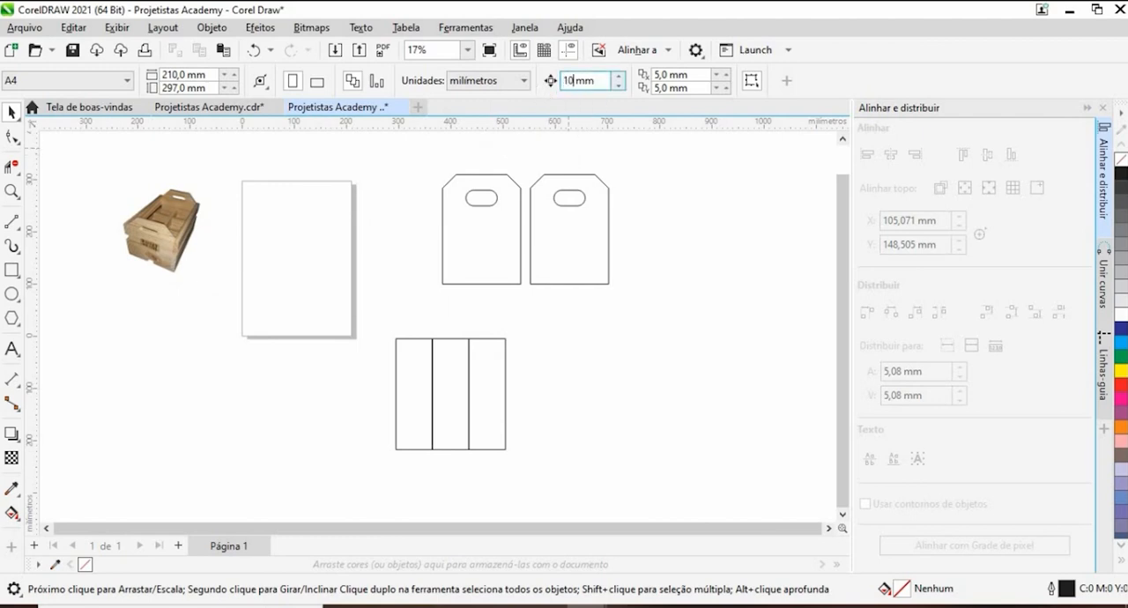
pyautogui.write('10')
pyautogui.press('Return')
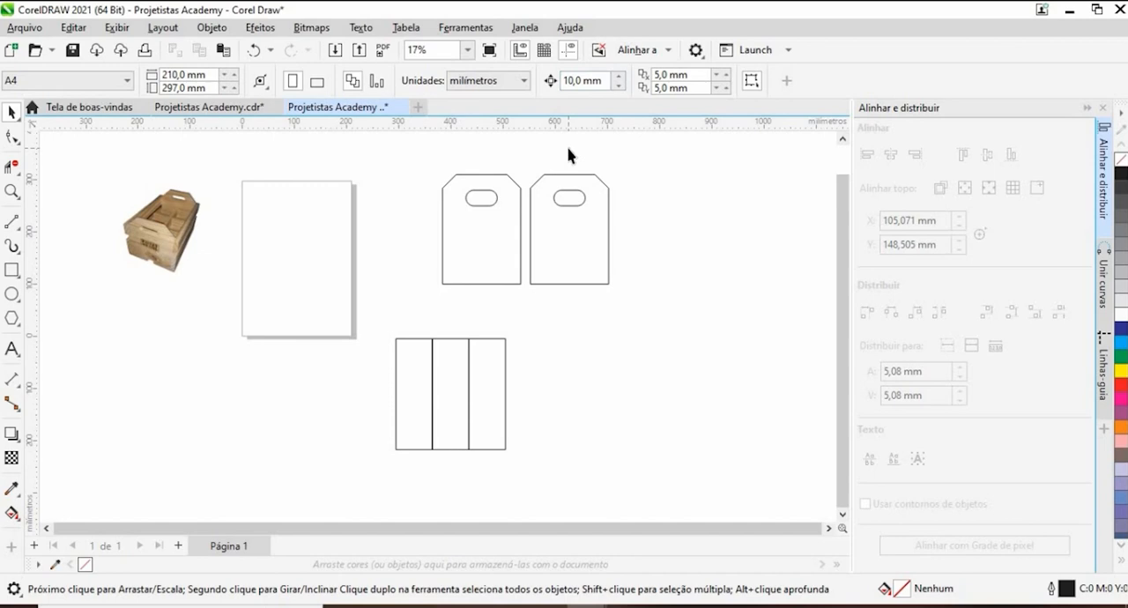
pyautogui.click(483, 411)
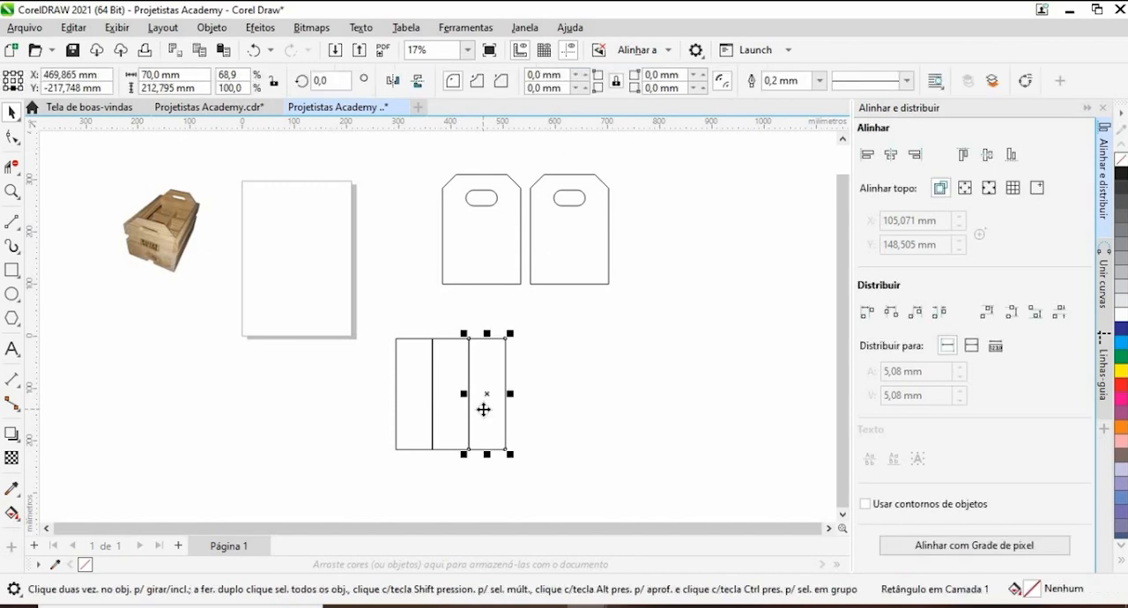
pyautogui.press('Right')
pyautogui.click(407, 420)
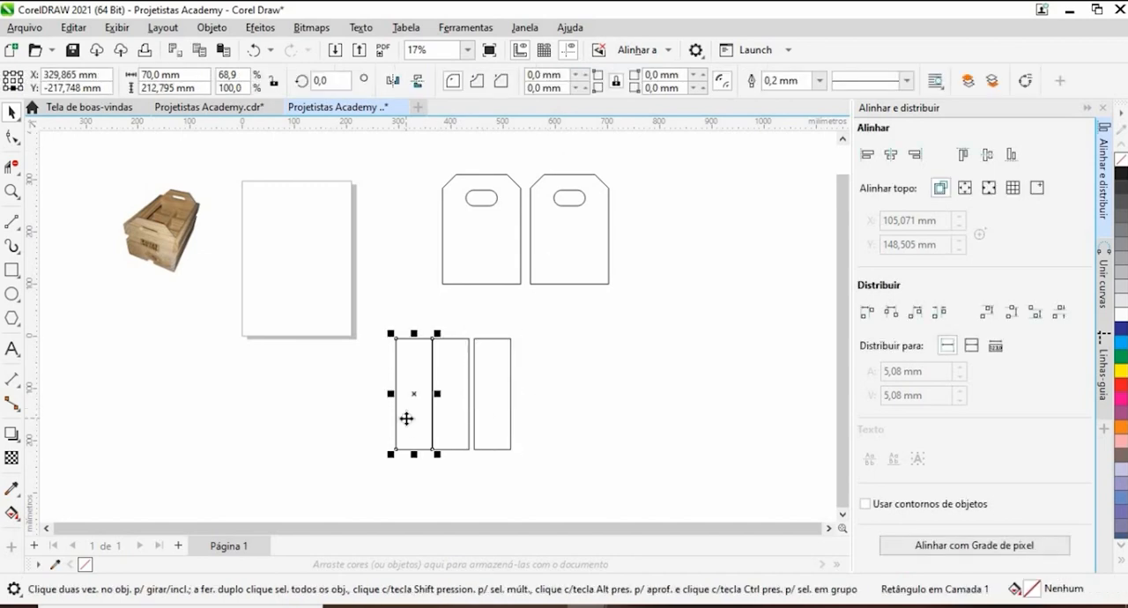
pyautogui.press('Left')
pyautogui.moveTo(288, 293); pyautogui.dragTo(556, 464)
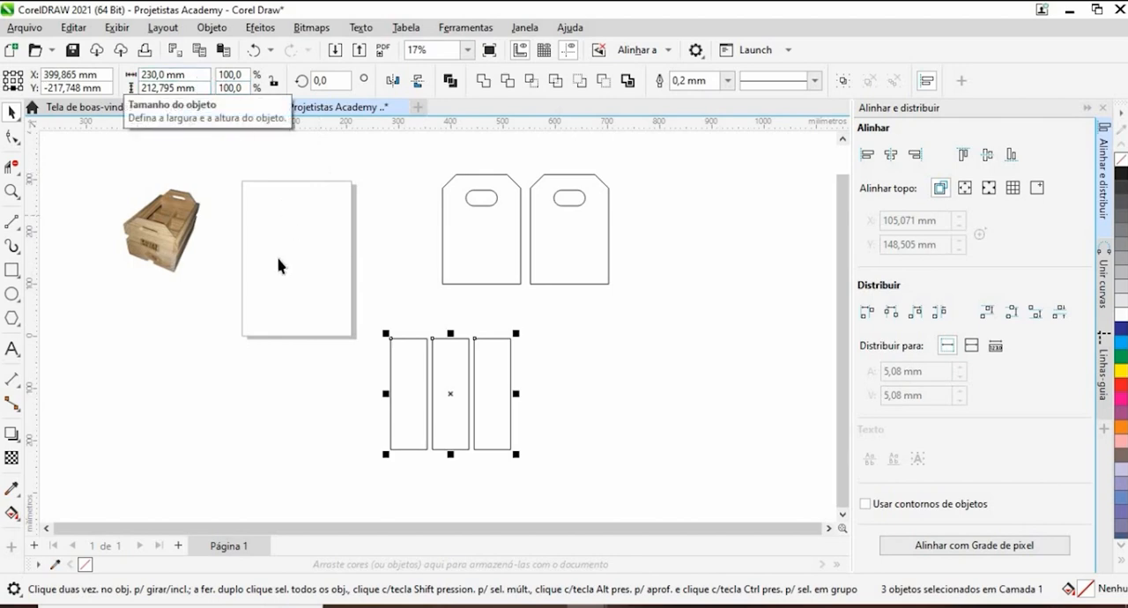
# - Draw a horizontal rectangular board to the right of the end panels and set its size to 230 × 60 mm
pyautogui.click(11, 272)
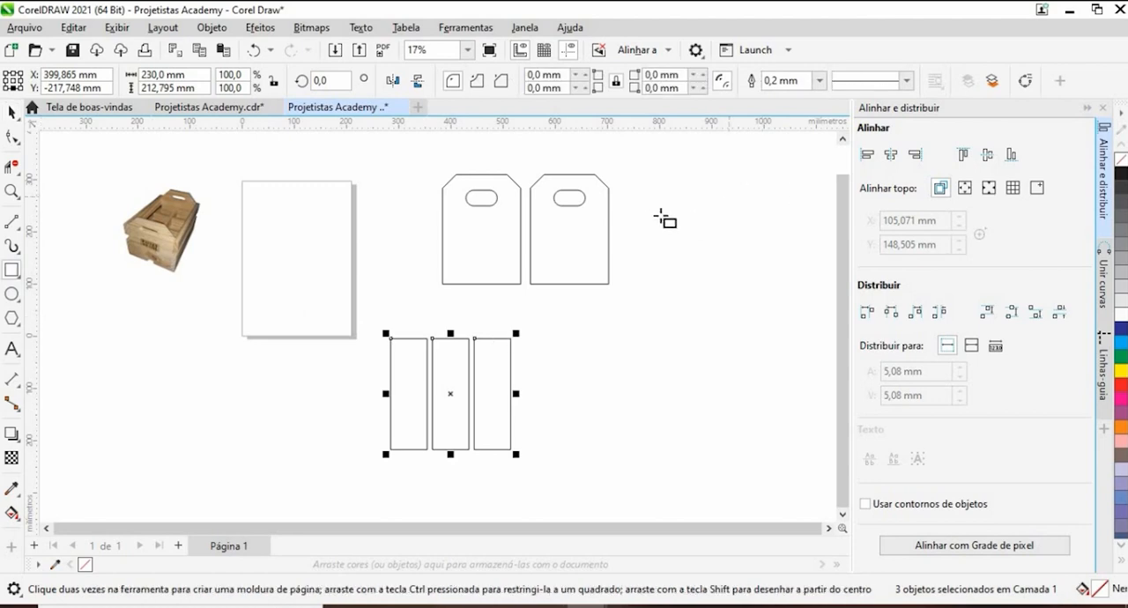
pyautogui.moveTo(652, 213); pyautogui.dragTo(783, 253)
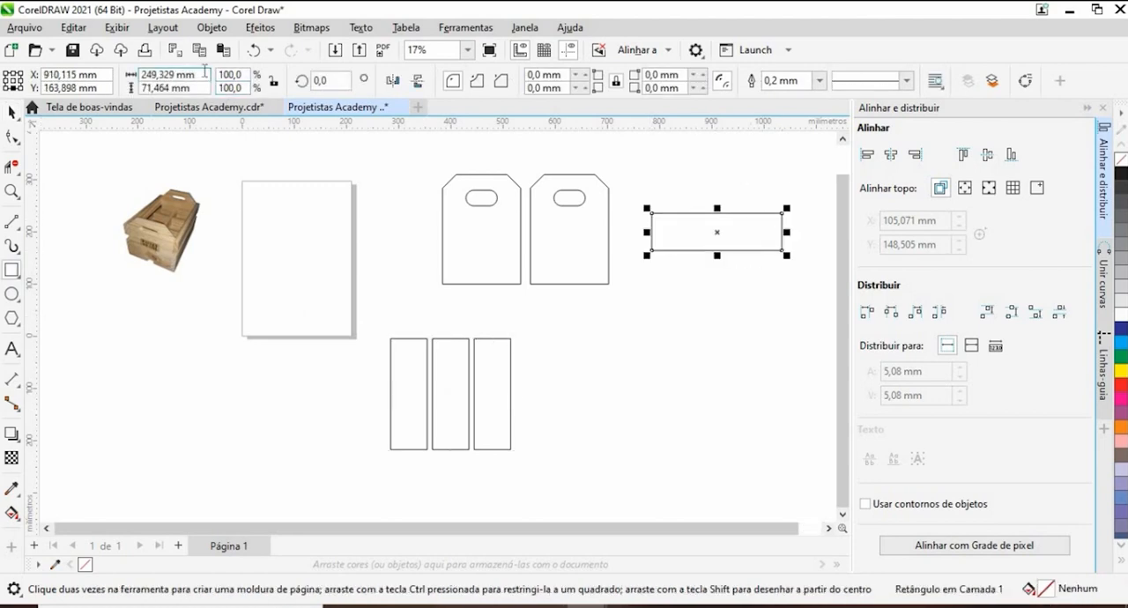
pyautogui.doubleClick(168, 76)
pyautogui.write('230')
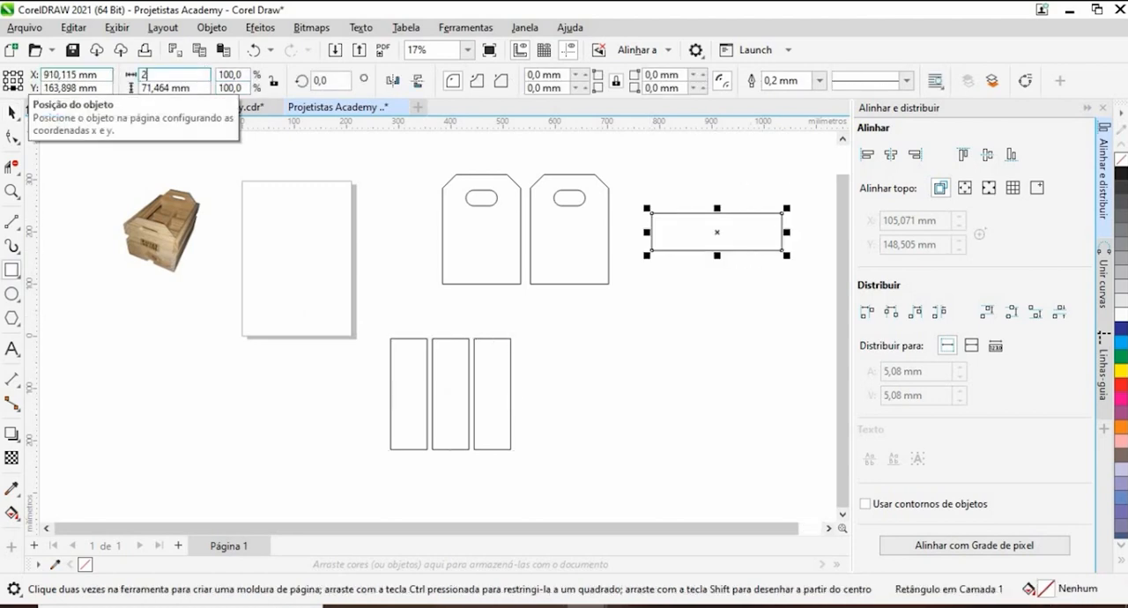
pyautogui.press('Return')
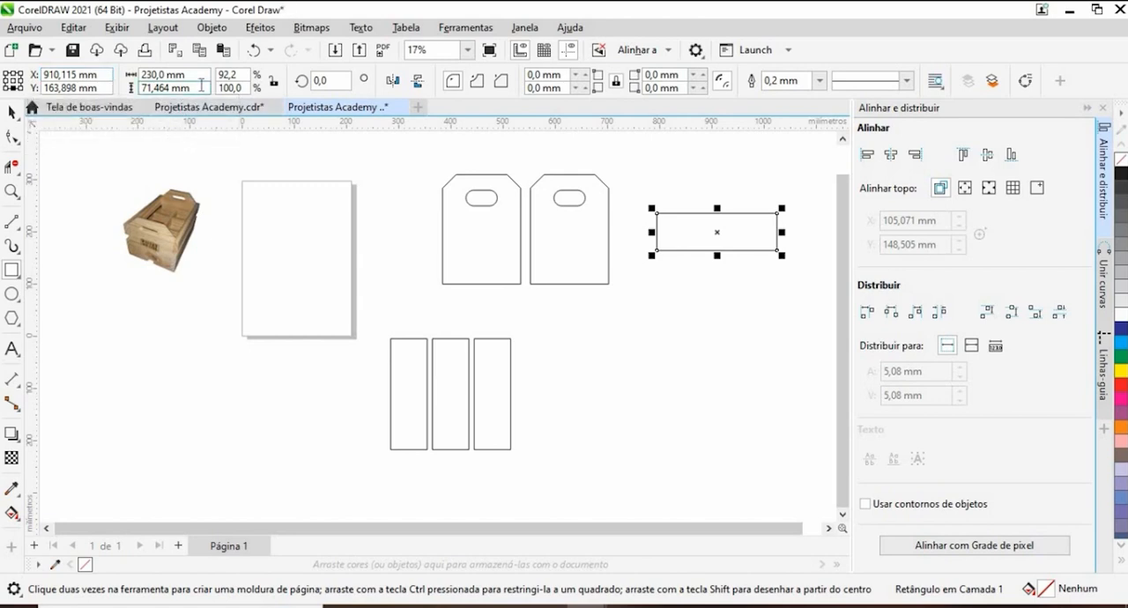
pyautogui.moveTo(95, 83); pyautogui.dragTo(95, 83)
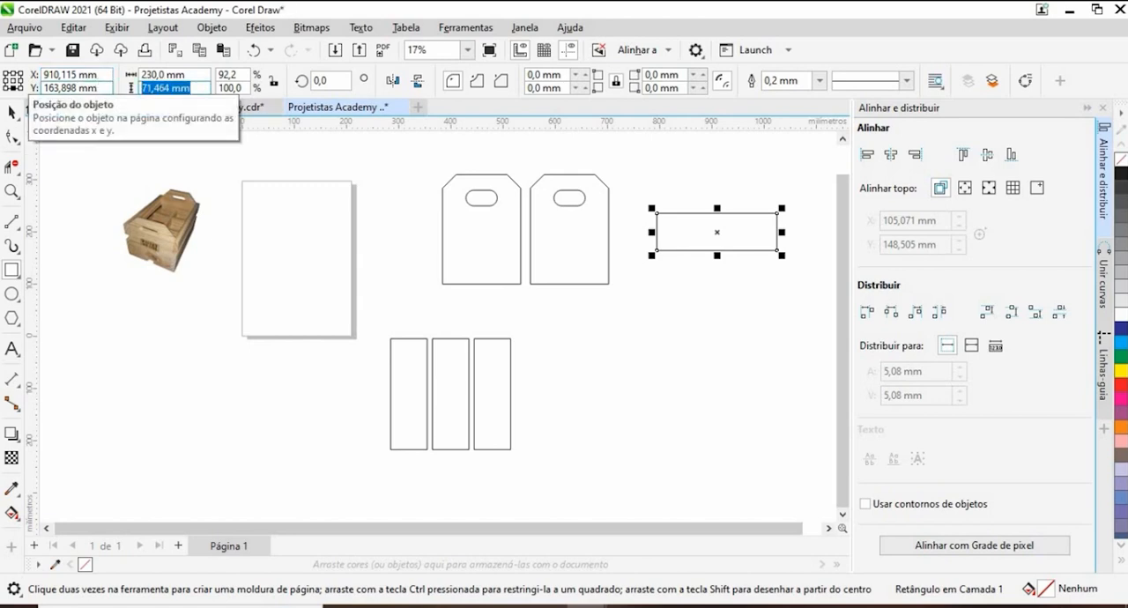
pyautogui.write('60')
pyautogui.press('Return')
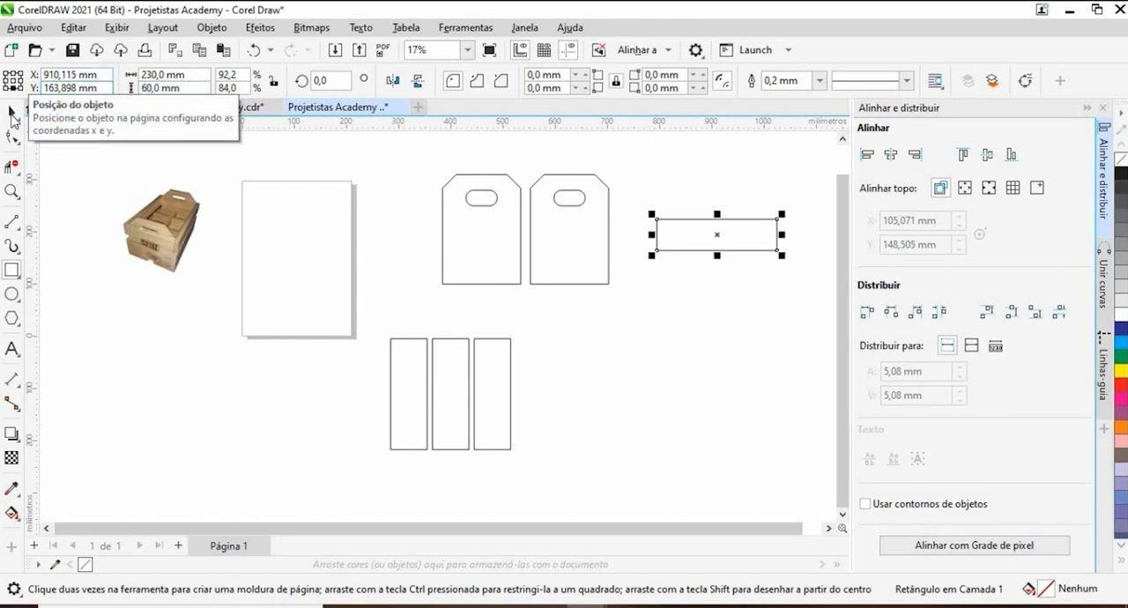
pyautogui.click(12, 114)
pyautogui.click(769, 273)
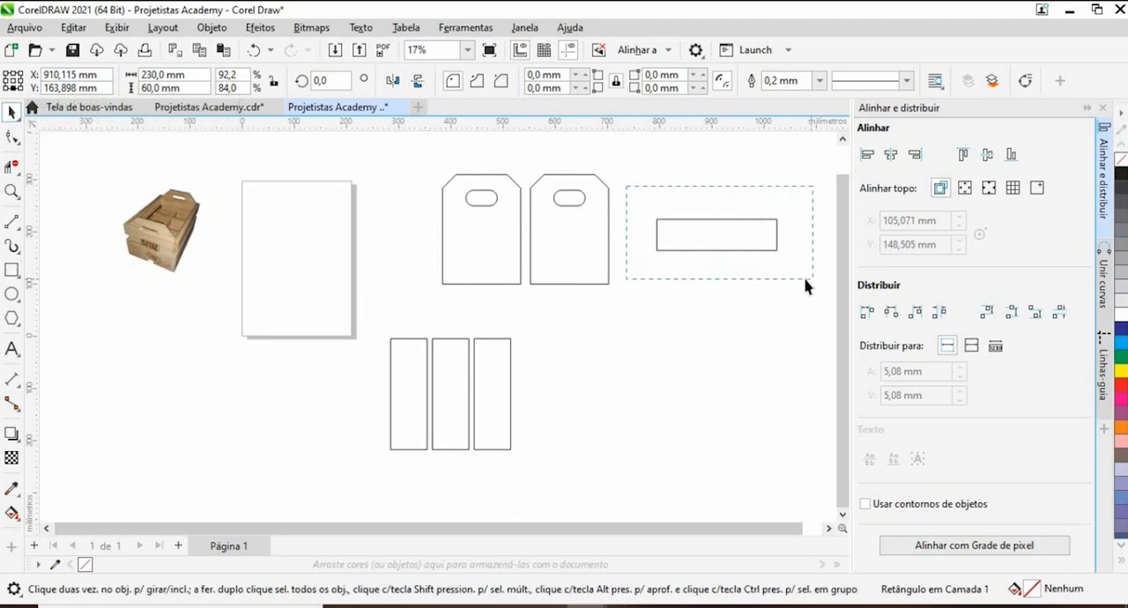
pyautogui.moveTo(804, 284); pyautogui.dragTo(805, 284)
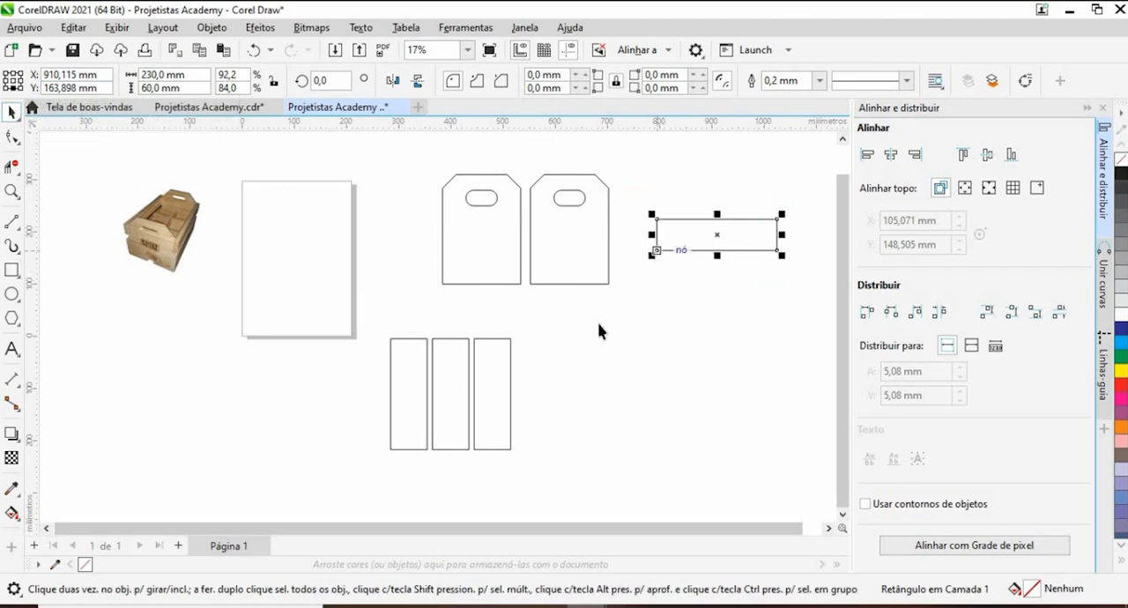
# - Try a fourth upright board copied 10 mm beyond the rightmost one, and delete the copy
pyautogui.click(491, 403)
pyautogui.click(489, 450)
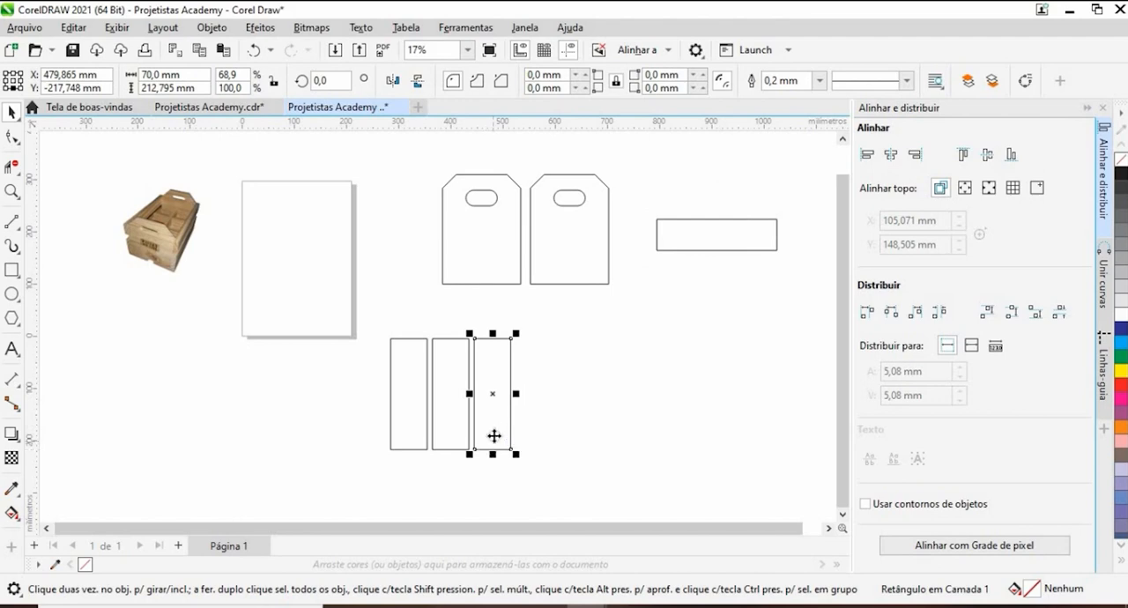
pyautogui.moveTo(494, 435); pyautogui.dragTo(501, 460)
pyautogui.scroll(1, 524, 440)
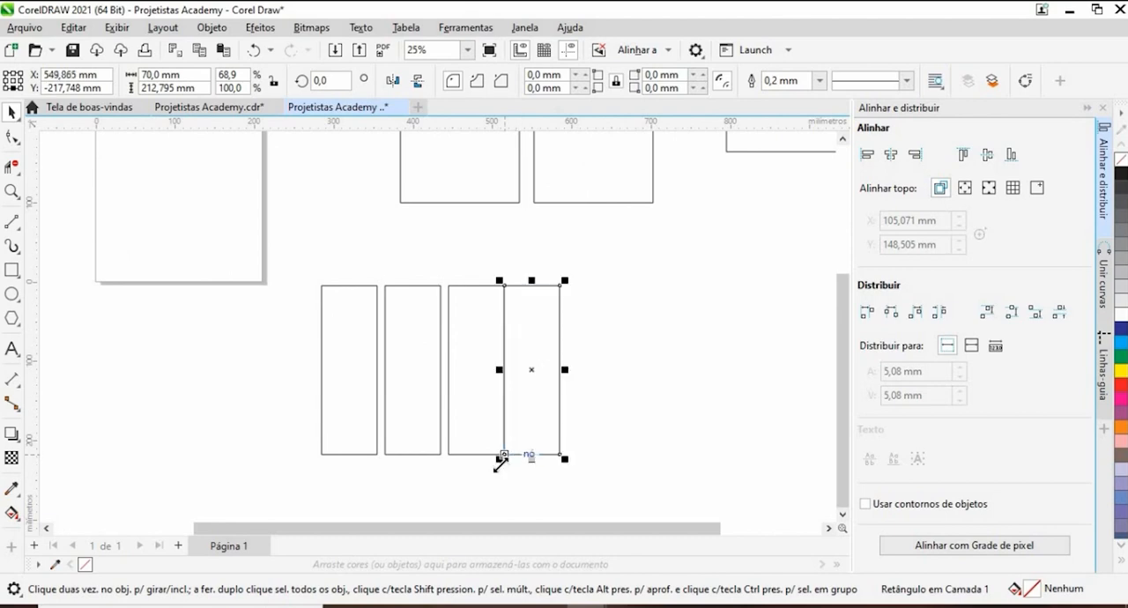
pyautogui.press('Right')
pyautogui.scroll(-1, 665, 345)
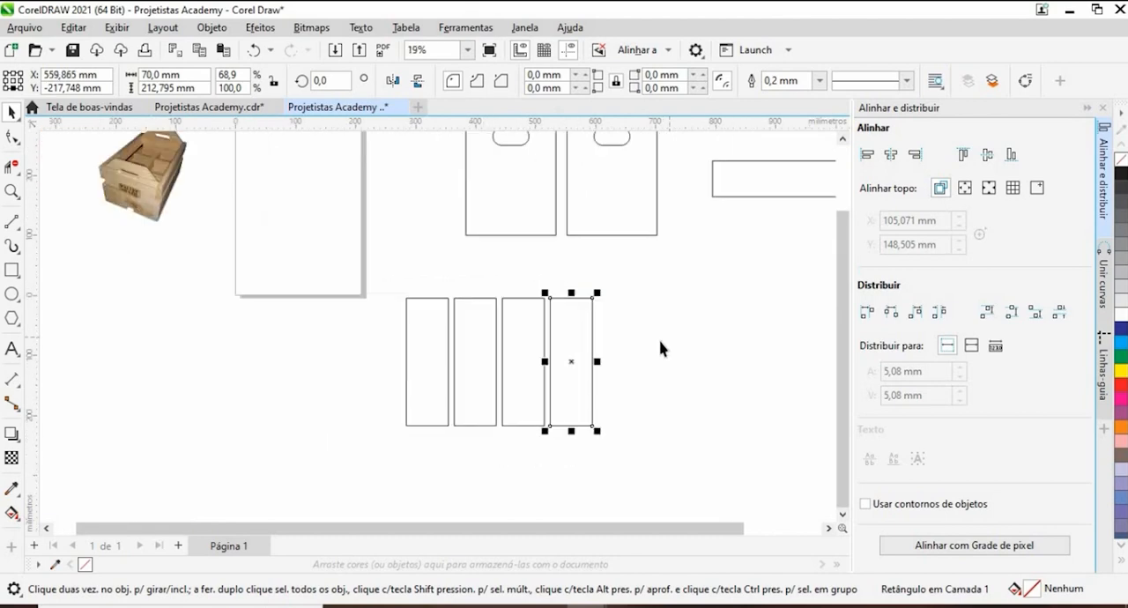
pyautogui.press('Delete')
# - Move the 230 × 60 mm board against the second end panel, snapping it to the panel's lower right corner
pyautogui.scroll(-1, 580, 346)
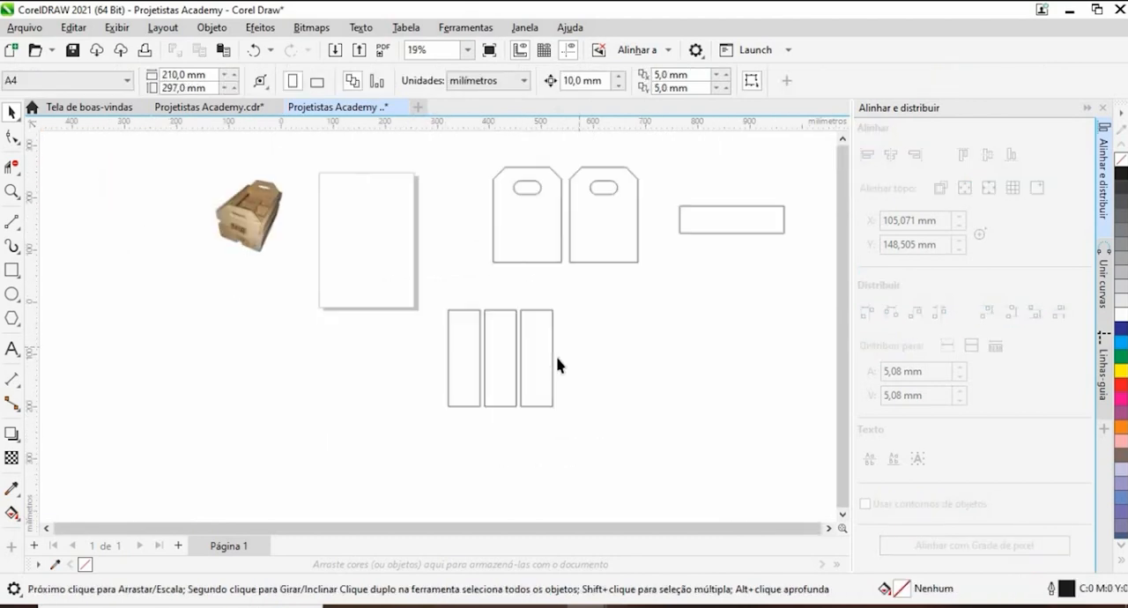
pyautogui.moveTo(655, 283); pyautogui.dragTo(531, 306)
pyautogui.click(584, 229)
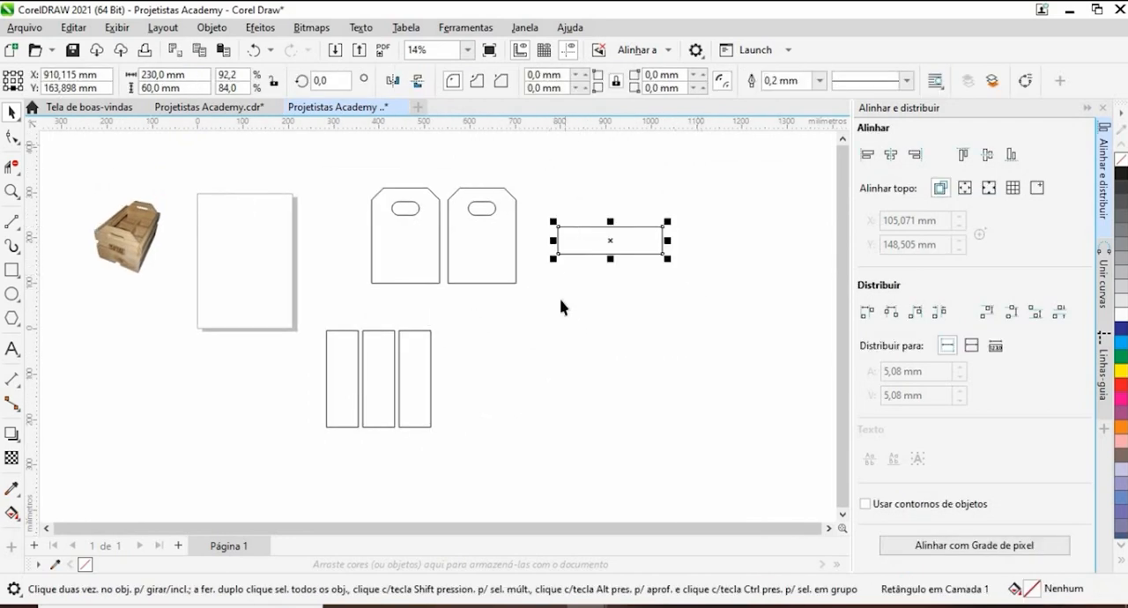
pyautogui.scroll(2, 547, 258)
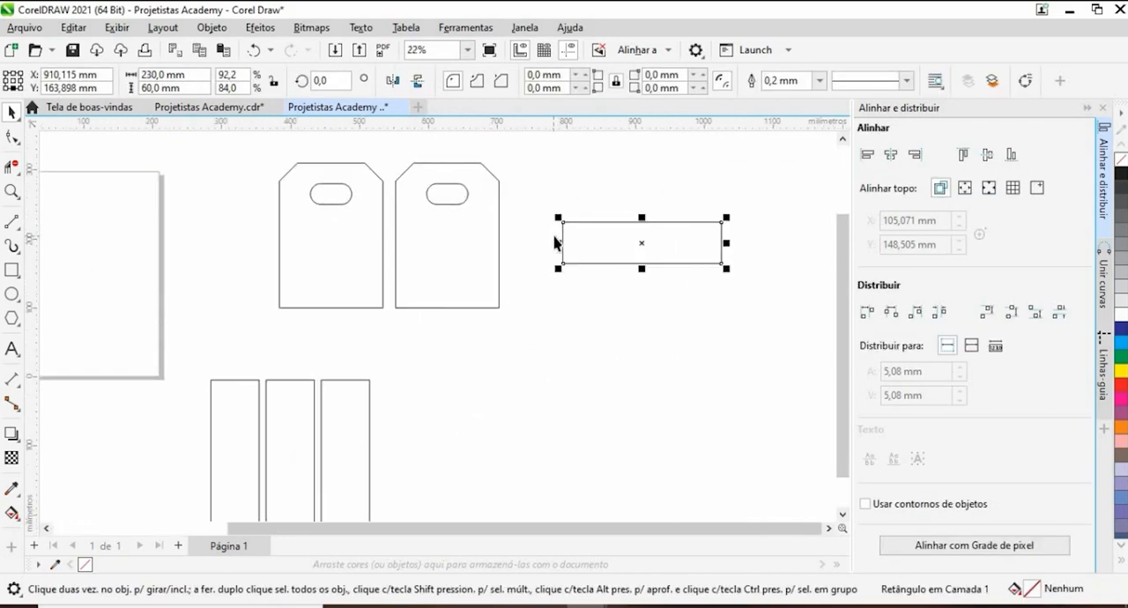
pyautogui.moveTo(549, 289); pyautogui.dragTo(486, 333)
pyautogui.scroll(-3, 327, 323)
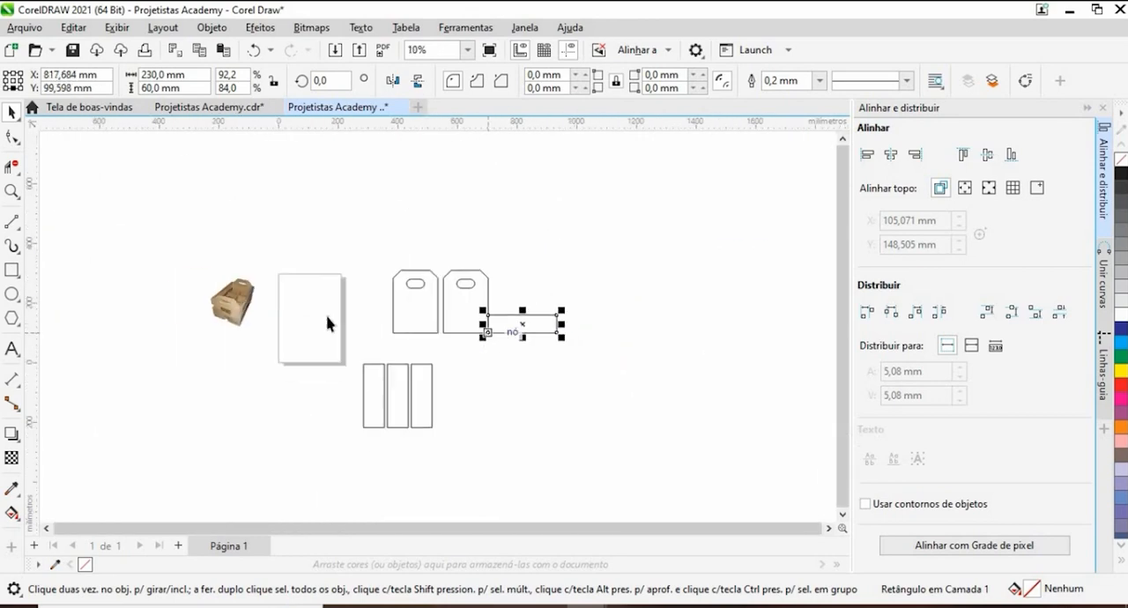
# - Check the side slats in the reference photo and stack a copy of the horizontal board directly on top of the first, flush with the end panel
pyautogui.scroll(6, 323, 322)
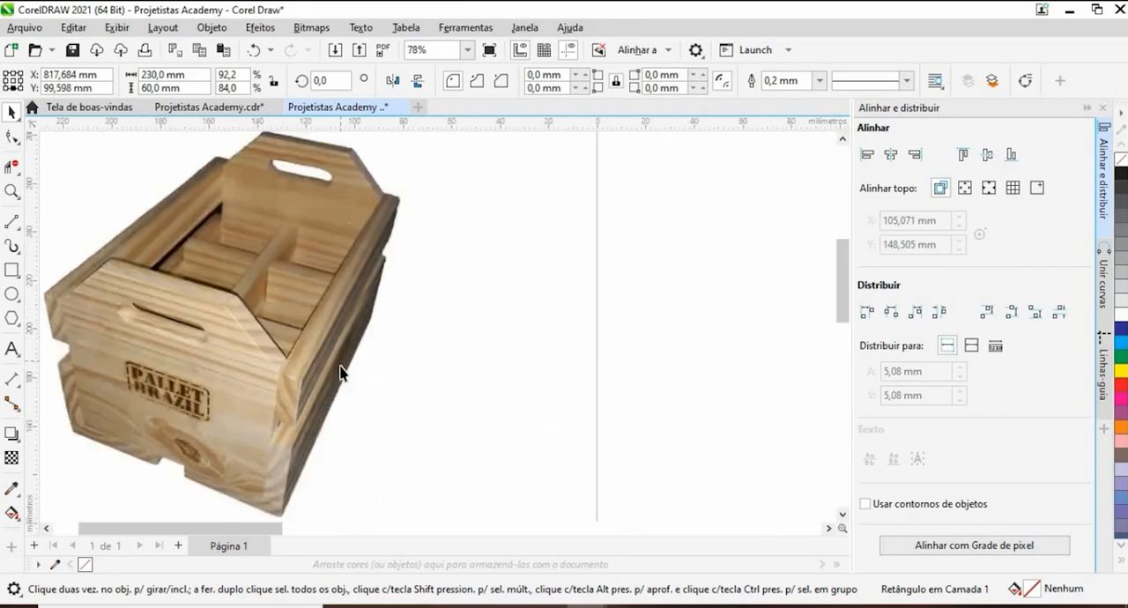
pyautogui.scroll(-6, 408, 290)
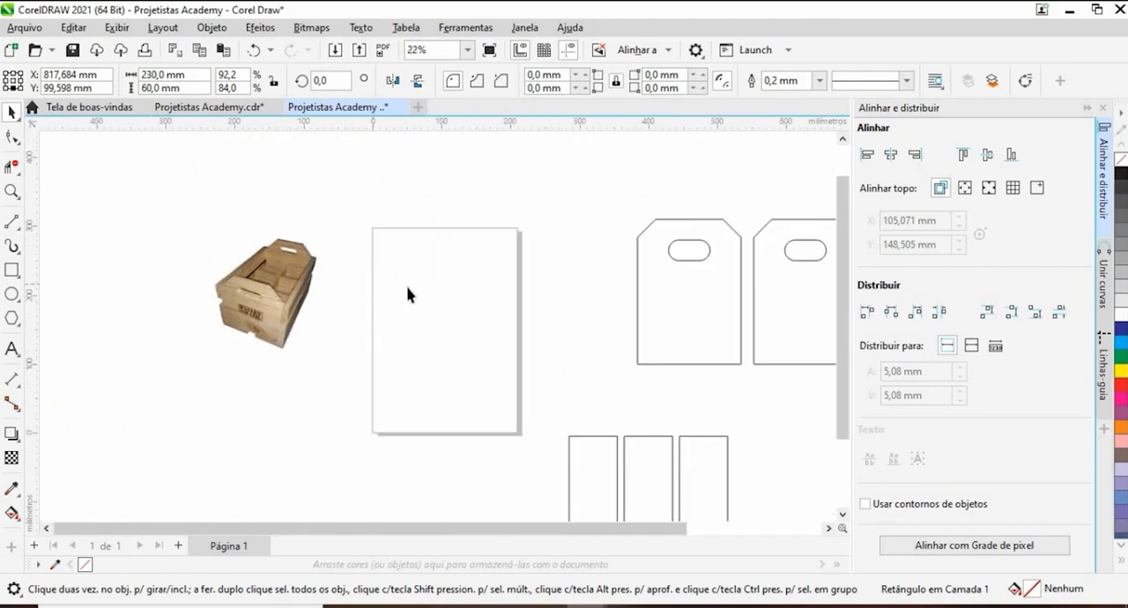
pyautogui.scroll(4, 637, 320)
pyautogui.moveTo(636, 320); pyautogui.dragTo(507, 321)
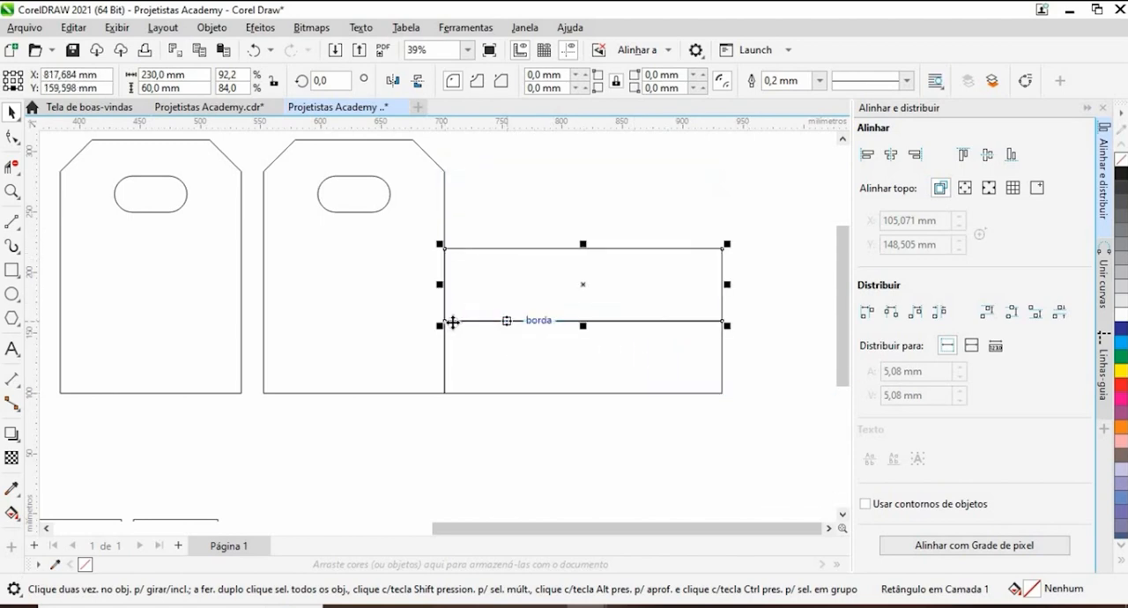
pyautogui.scroll(8, 447, 323)
pyautogui.scroll(6, 449, 326)
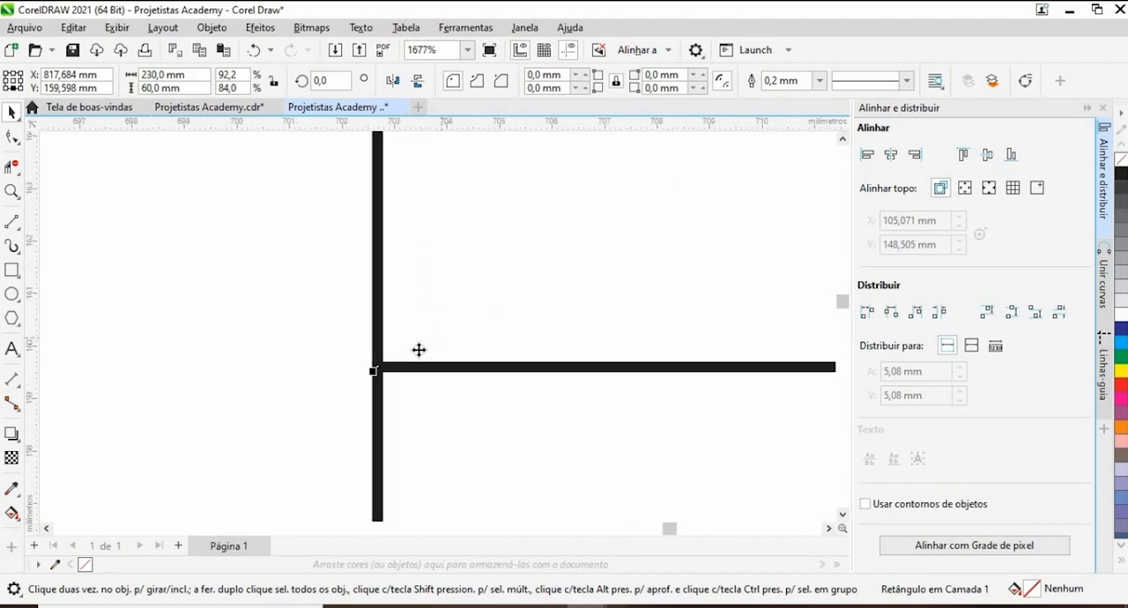
pyautogui.moveTo(350, 380); pyautogui.dragTo(354, 370)
pyautogui.scroll(-5, 359, 361)
pyautogui.scroll(-8, 374, 344)
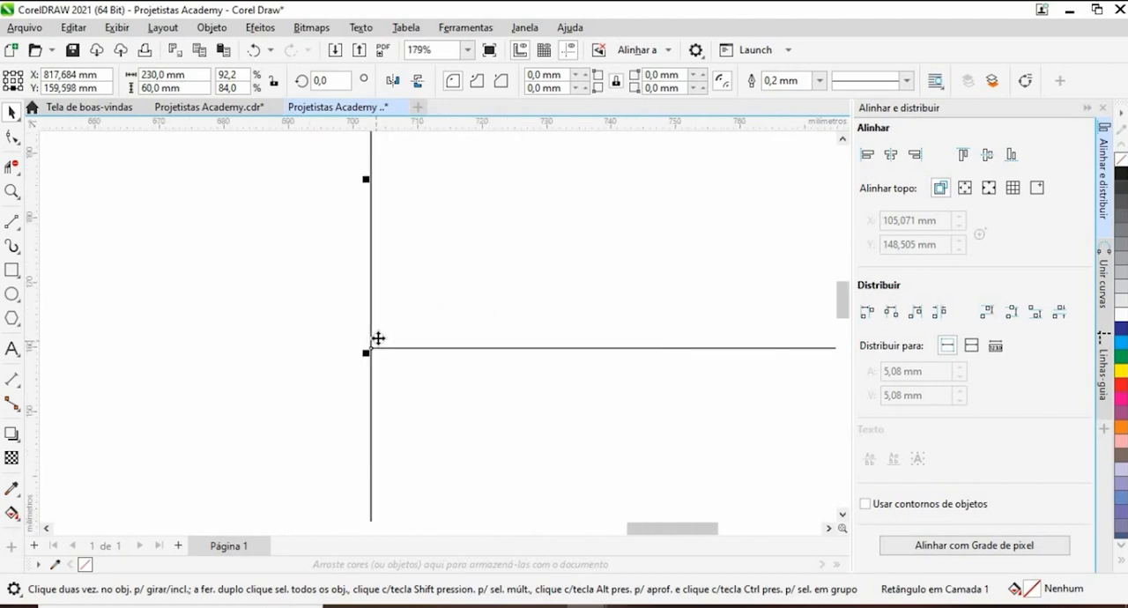
# - Set the nudge distance to 30 mm and move the upper horizontal board up by that amount to space the two boards
pyautogui.click(544, 221)
pyautogui.doubleClick(582, 80)
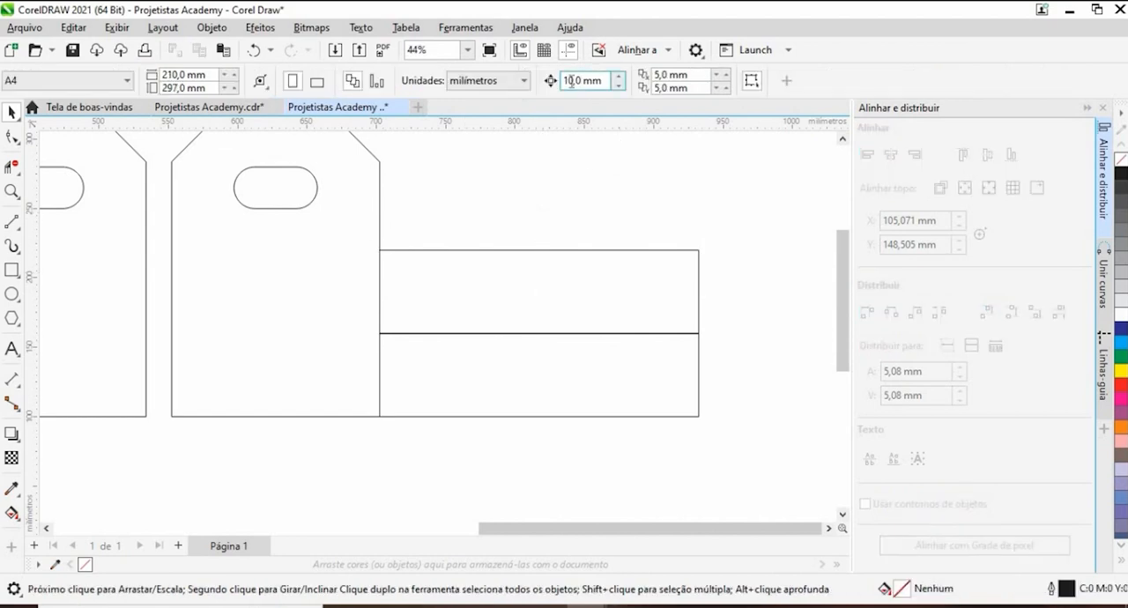
pyautogui.write('30')
pyautogui.press('Return')
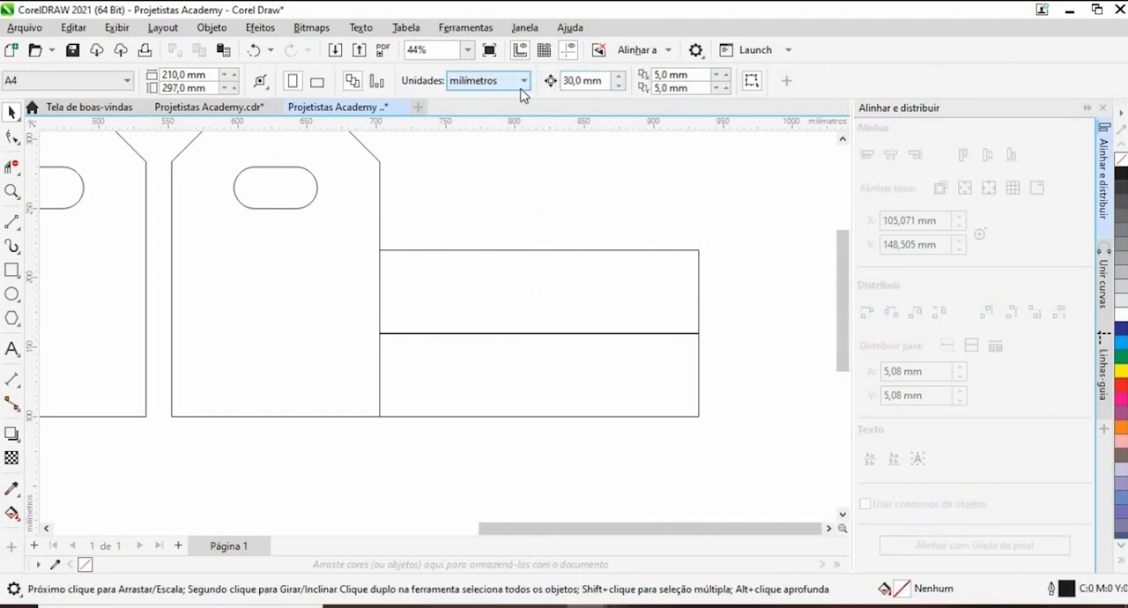
pyautogui.click(498, 270)
pyautogui.press('Up')
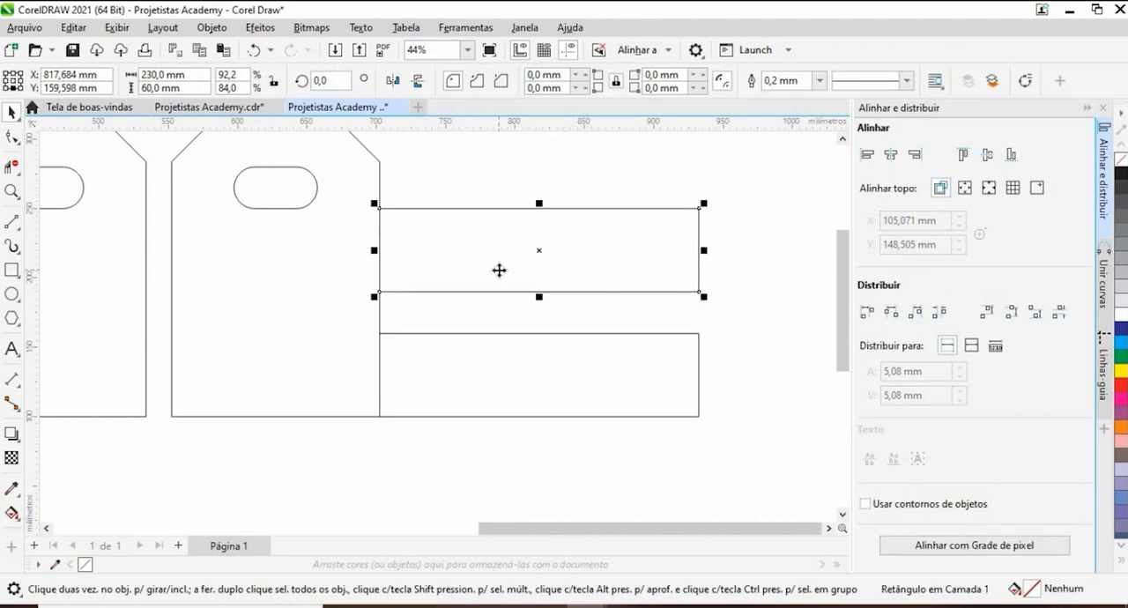
# - Compare the end panels, upright boards and spaced side boards with the crate in the reference photo
pyautogui.click(438, 176)
pyautogui.scroll(-5, 539, 221)
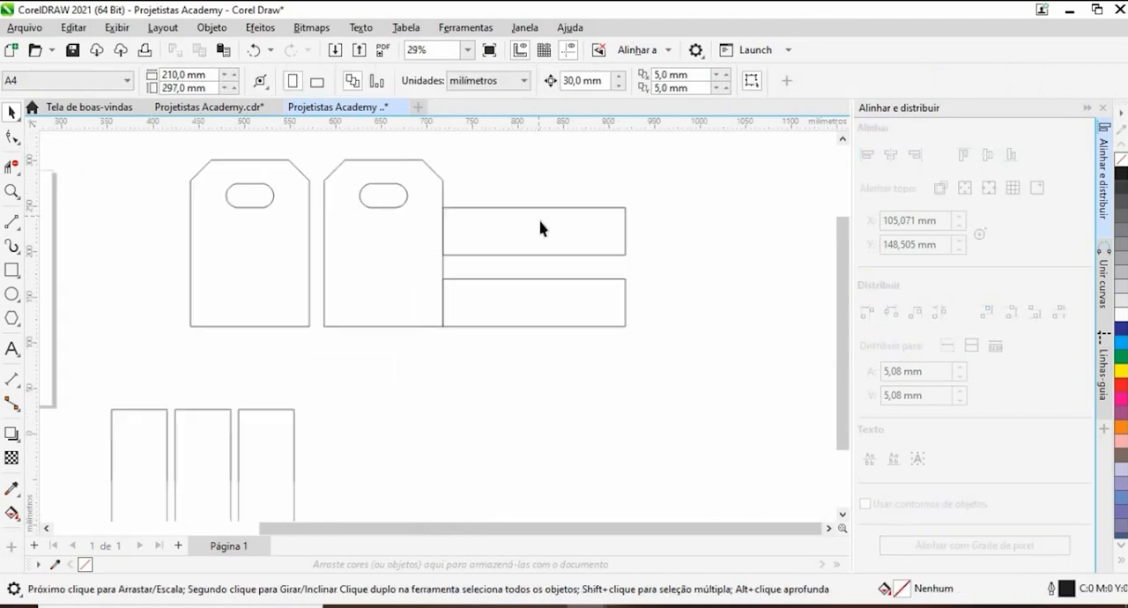
pyautogui.scroll(4, 504, 218)
pyautogui.scroll(-4, 502, 225)
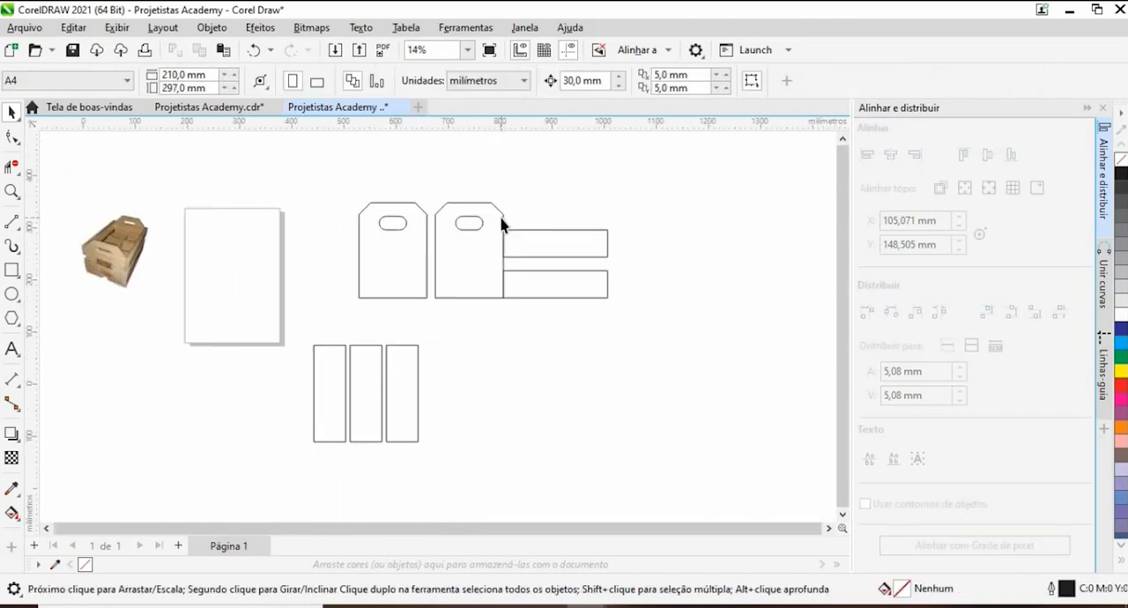
pyautogui.scroll(1, 494, 247)
pyautogui.scroll(1, 492, 247)
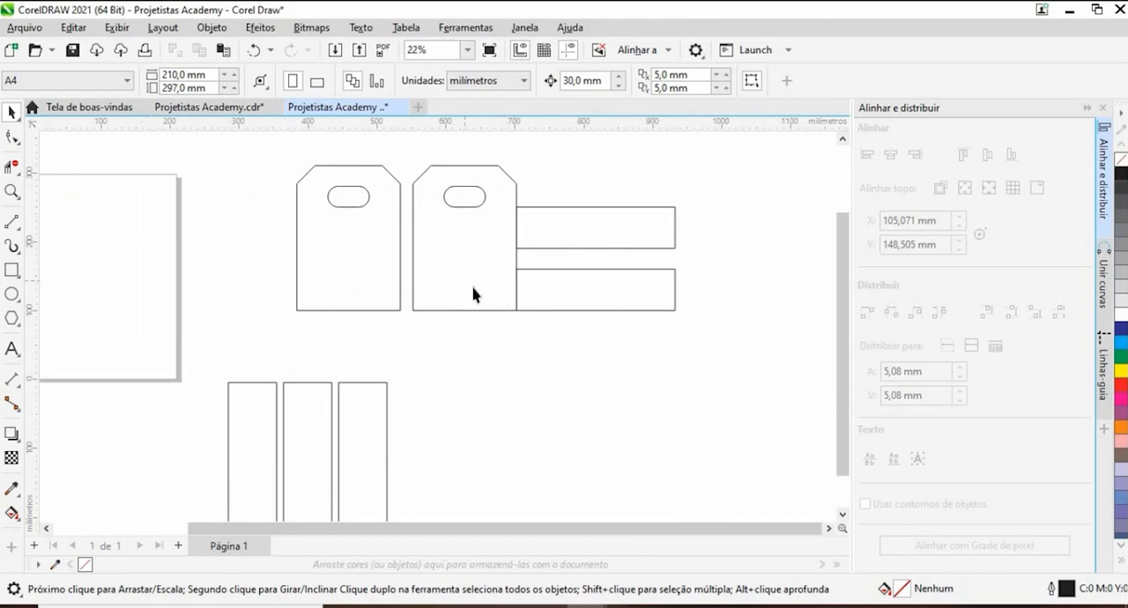
pyautogui.scroll(-2, 496, 299)
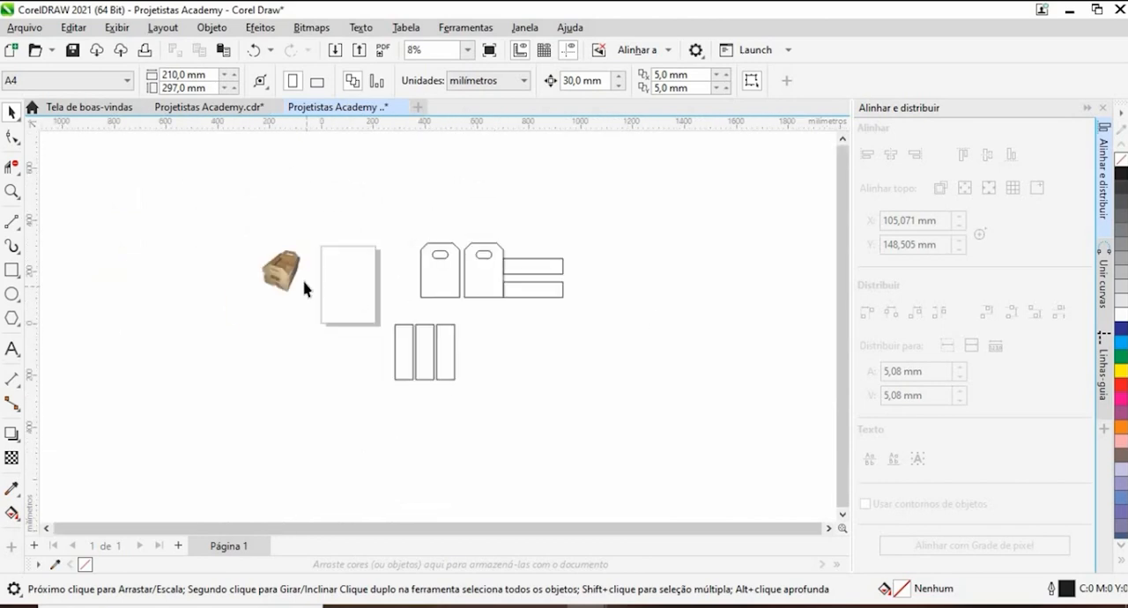
pyautogui.scroll(4, 300, 286)
pyautogui.scroll(2, 296, 287)
pyautogui.scroll(-5, 291, 297)
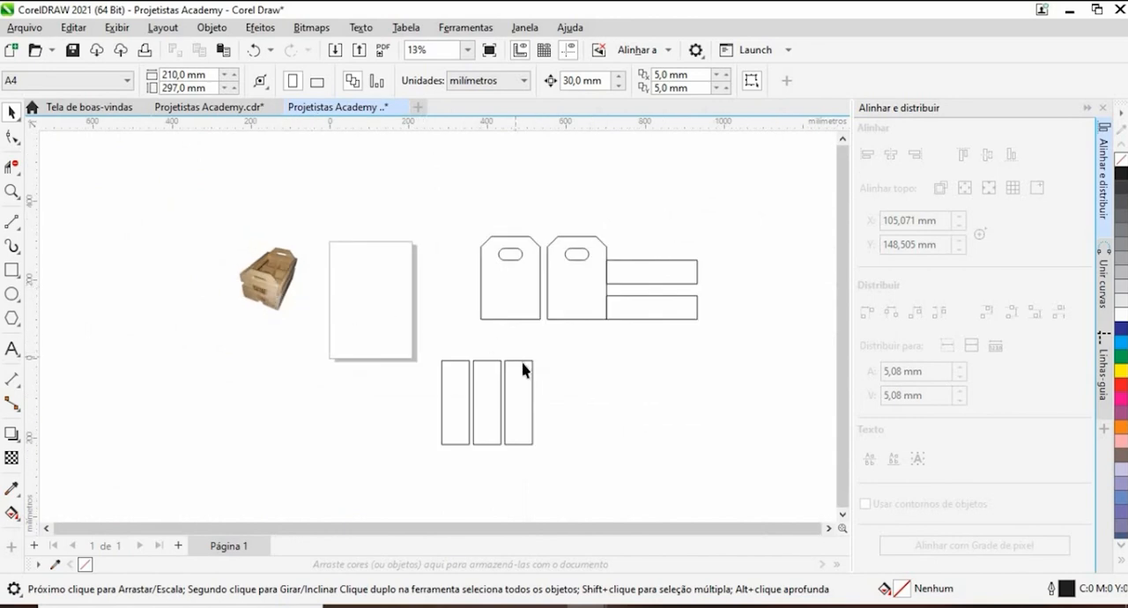
# - Delete the three upright bottom boards below the end panels
pyautogui.moveTo(582, 488); pyautogui.dragTo(552, 471)
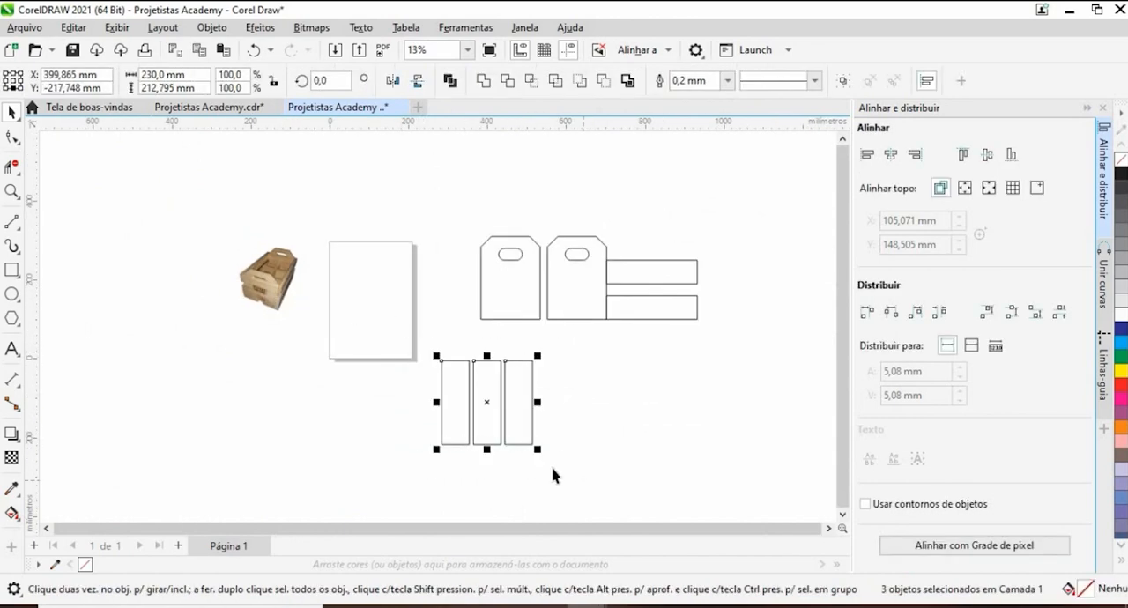
pyautogui.press('Delete')
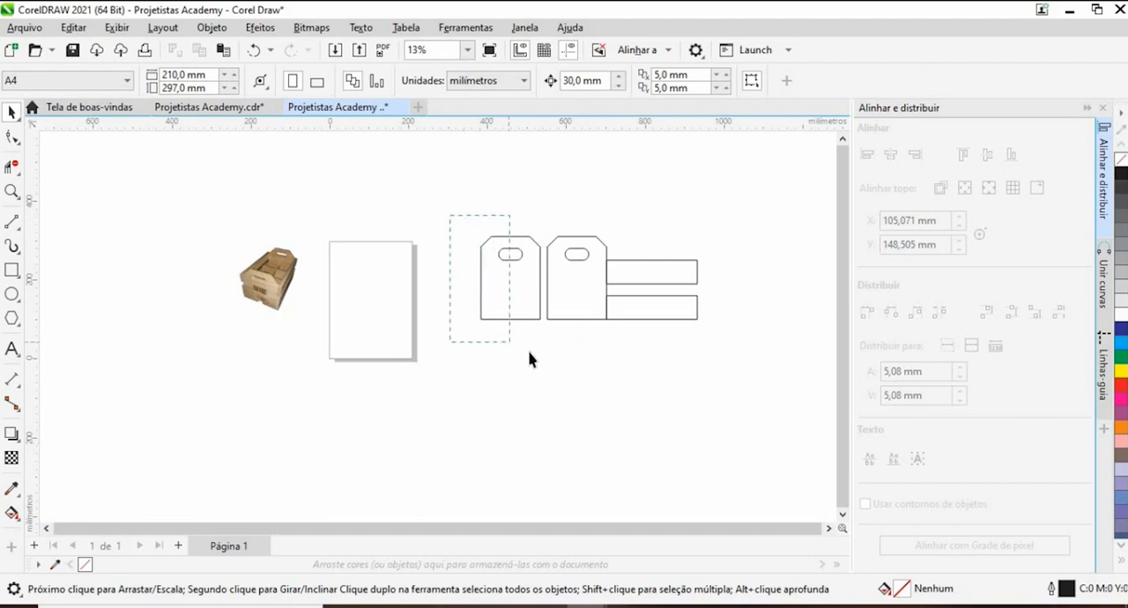
pyautogui.moveTo(528, 359); pyautogui.dragTo(548, 360)
pyautogui.click(549, 359)
# - Move both horizontal side boards together about 30 mm to the right, clear of the second end panel
pyautogui.scroll(1, 577, 302)
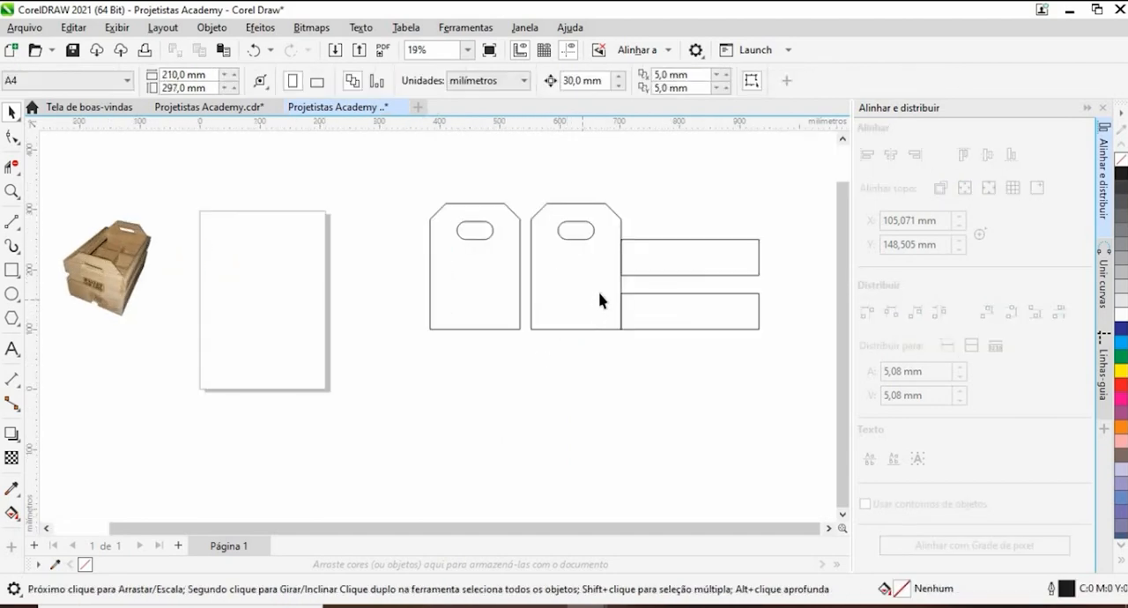
pyautogui.scroll(2, 599, 301)
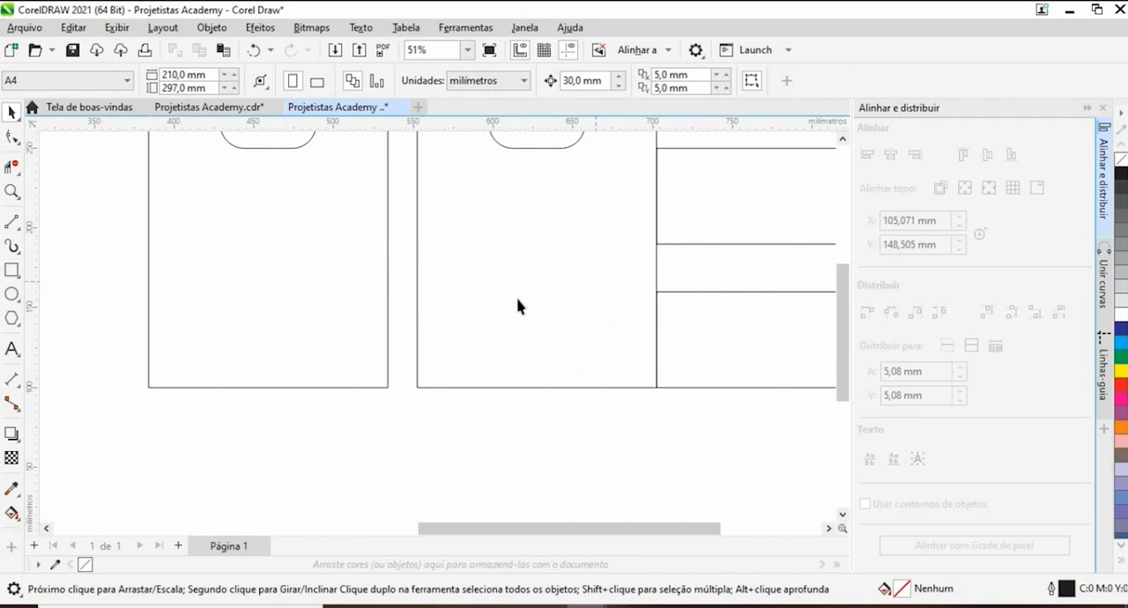
pyautogui.scroll(-2, 518, 306)
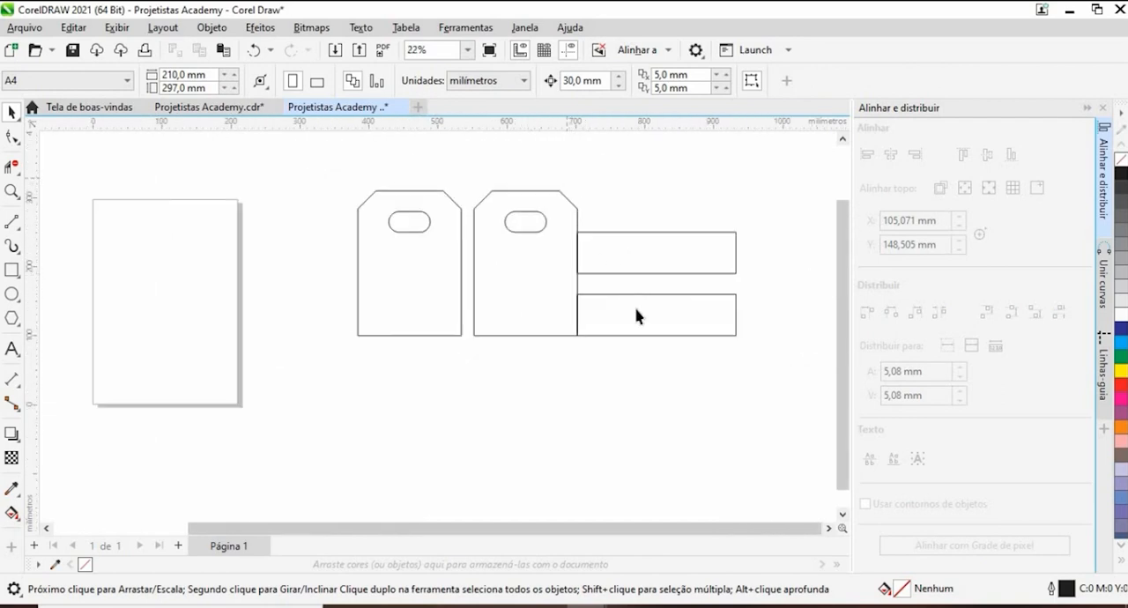
pyautogui.moveTo(792, 381); pyautogui.dragTo(792, 381)
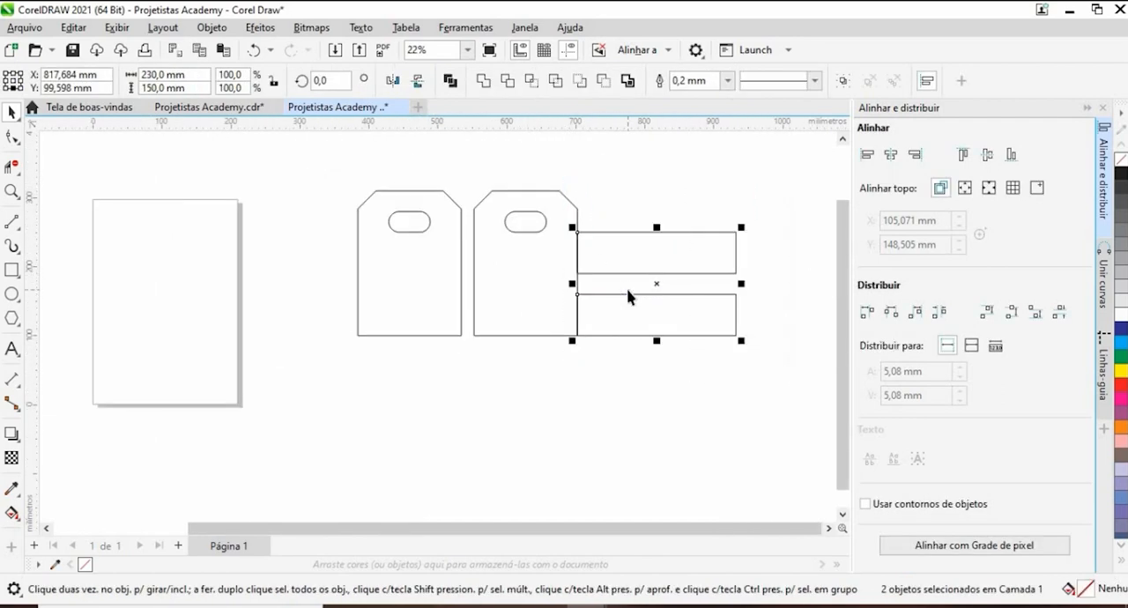
pyautogui.moveTo(658, 287); pyautogui.dragTo(678, 286)
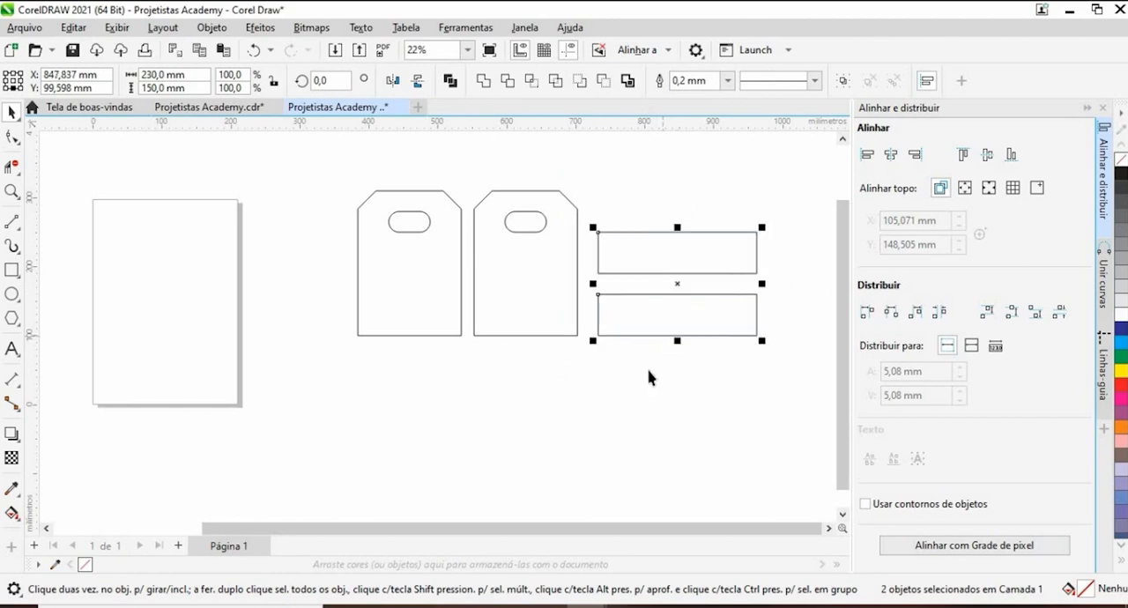
# - Check the slat ends in the reference photo and draw a 10 × 60 mm upright strip at the left end of the upper side board
pyautogui.click(497, 328)
pyautogui.scroll(-1, 498, 328)
pyautogui.scroll(6, 276, 320)
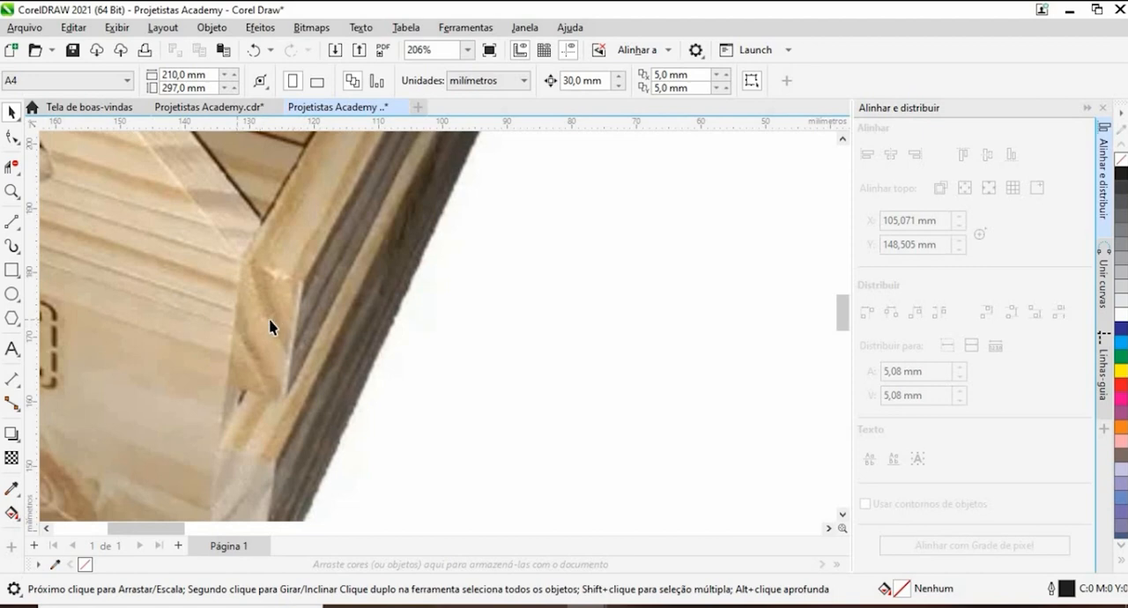
pyautogui.scroll(-7, 269, 327)
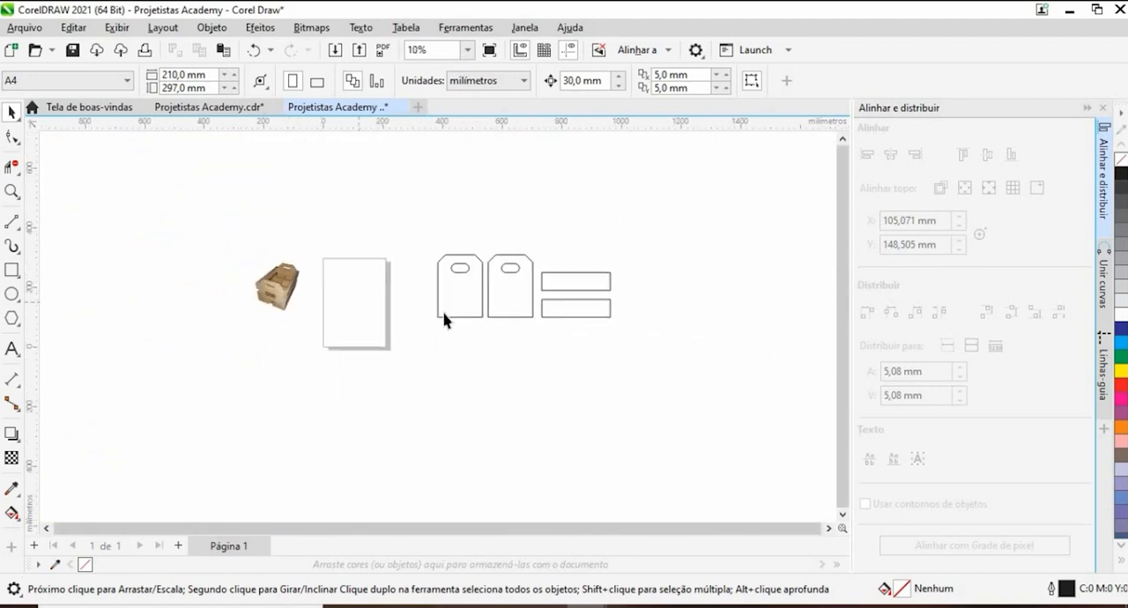
pyautogui.scroll(2, 493, 314)
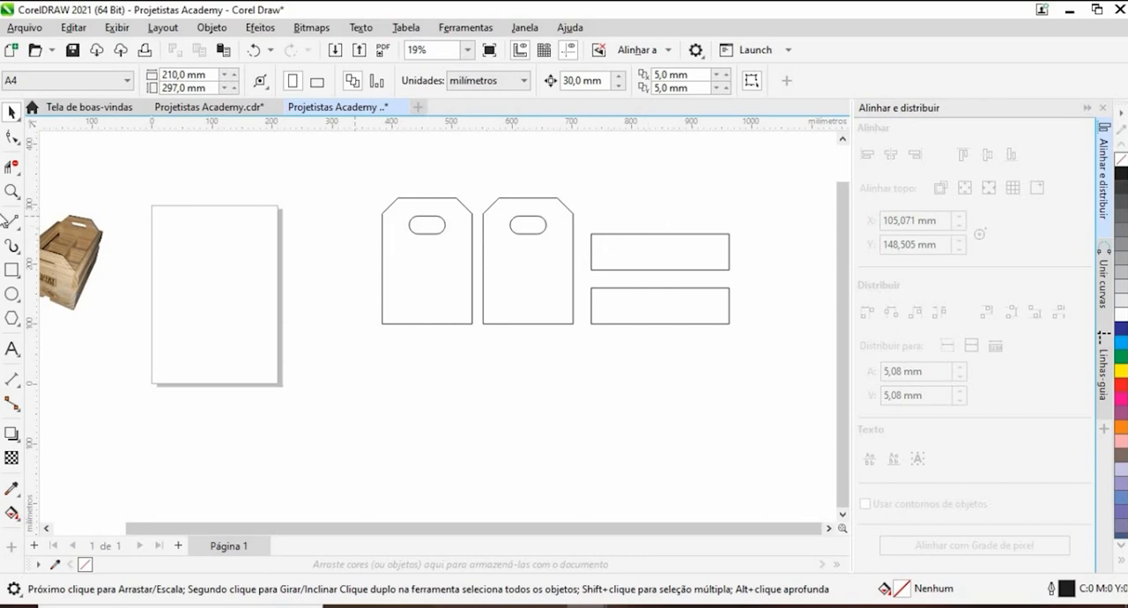
pyautogui.click(12, 270)
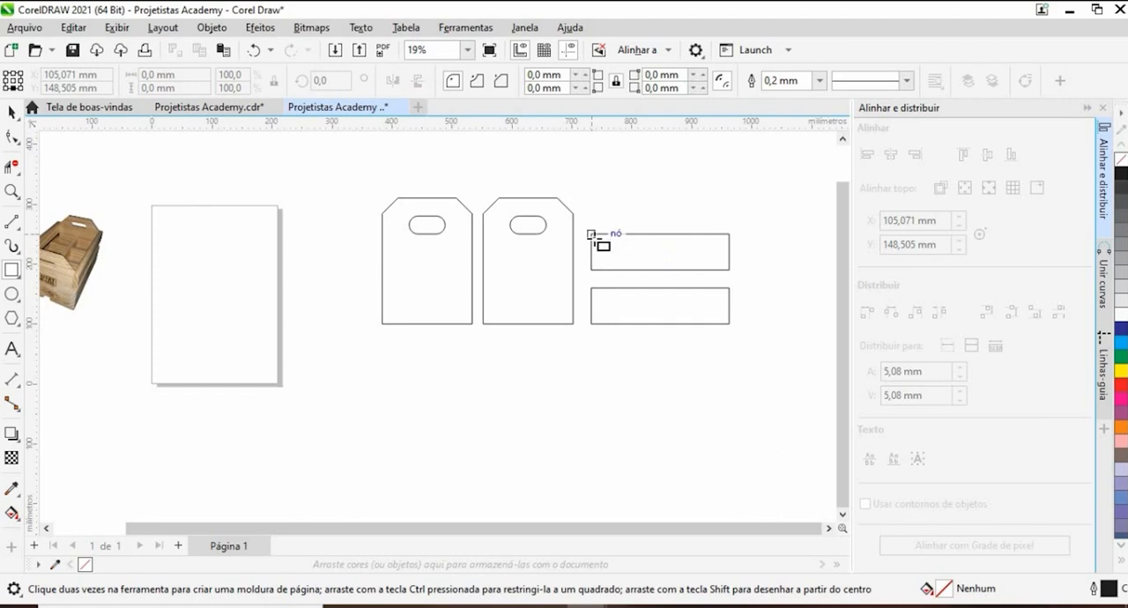
pyautogui.moveTo(591, 234); pyautogui.dragTo(604, 274)
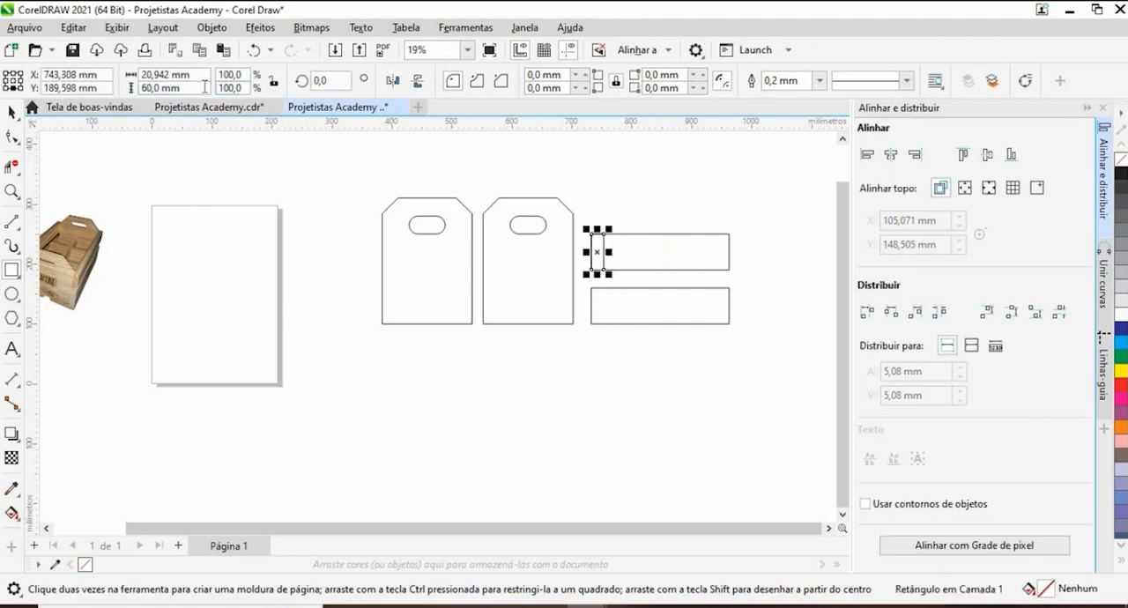
pyautogui.moveTo(196, 77); pyautogui.dragTo(118, 85)
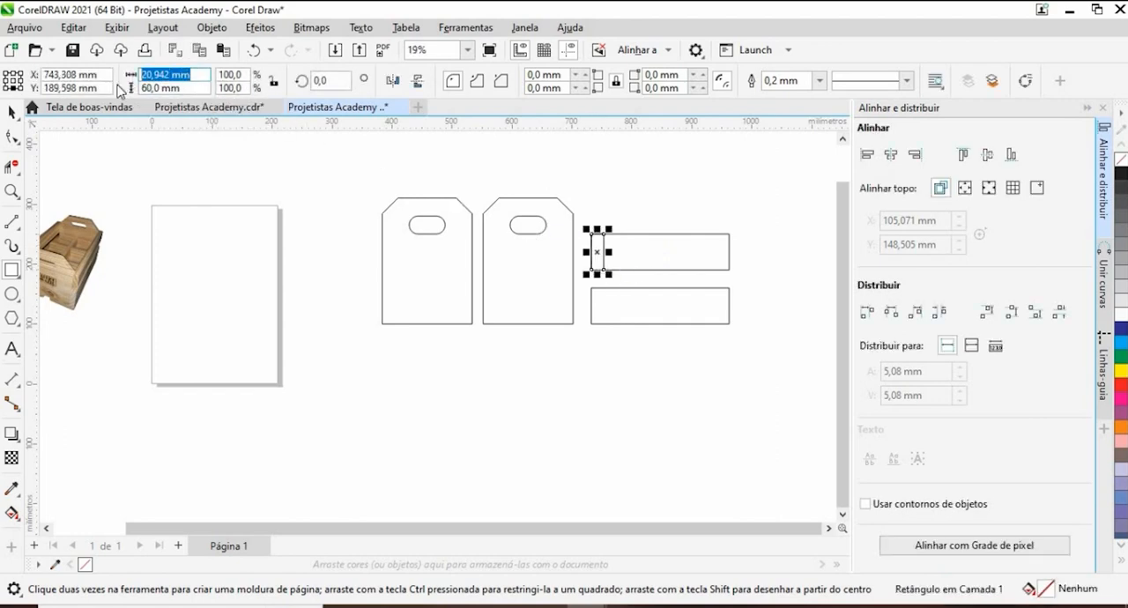
pyautogui.write('10')
pyautogui.press('Return')
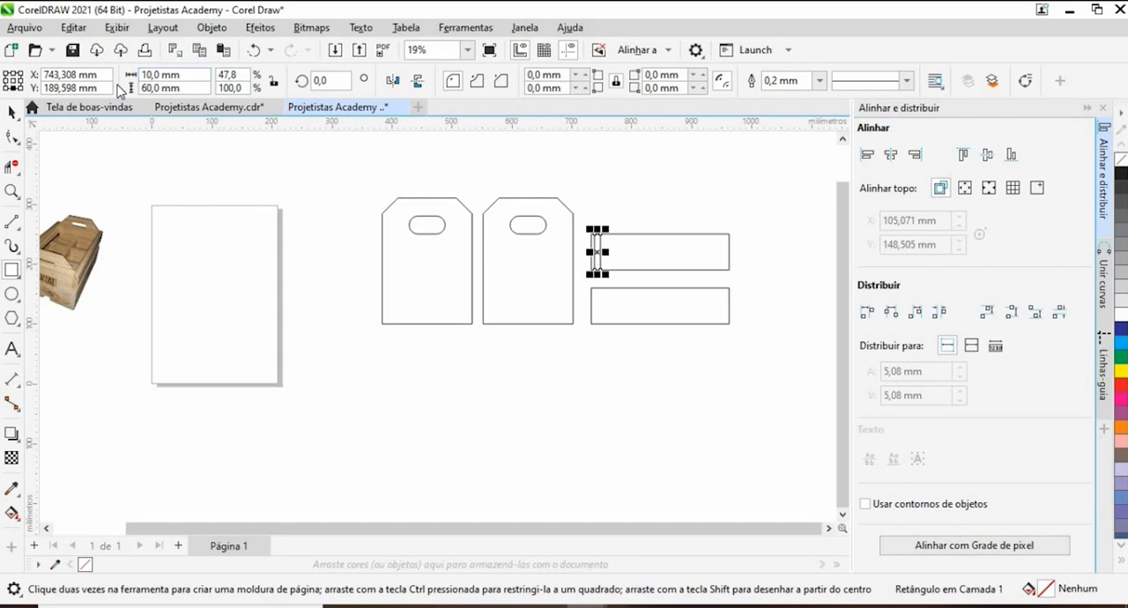
# - Move the narrow strip out of the upper side board, about 45 mm beyond that board's right end and level with it
pyautogui.click(13, 111)
pyautogui.scroll(3, 596, 253)
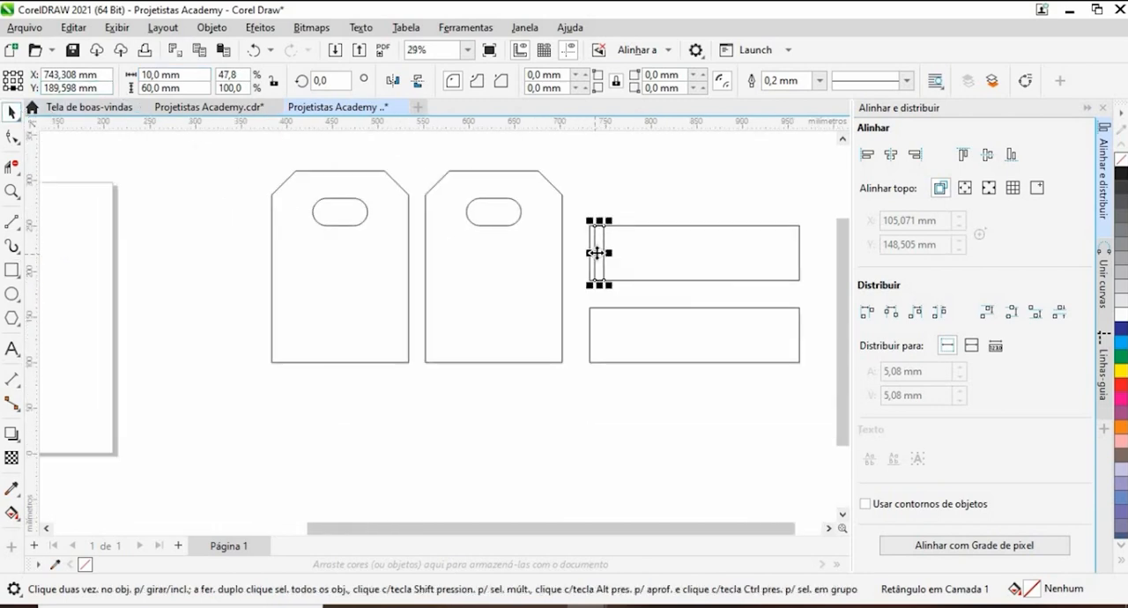
pyautogui.scroll(-2, 596, 253)
pyautogui.moveTo(597, 253); pyautogui.dragTo(781, 272)
pyautogui.hscroll(2, 763, 320)
pyautogui.click(551, 255)
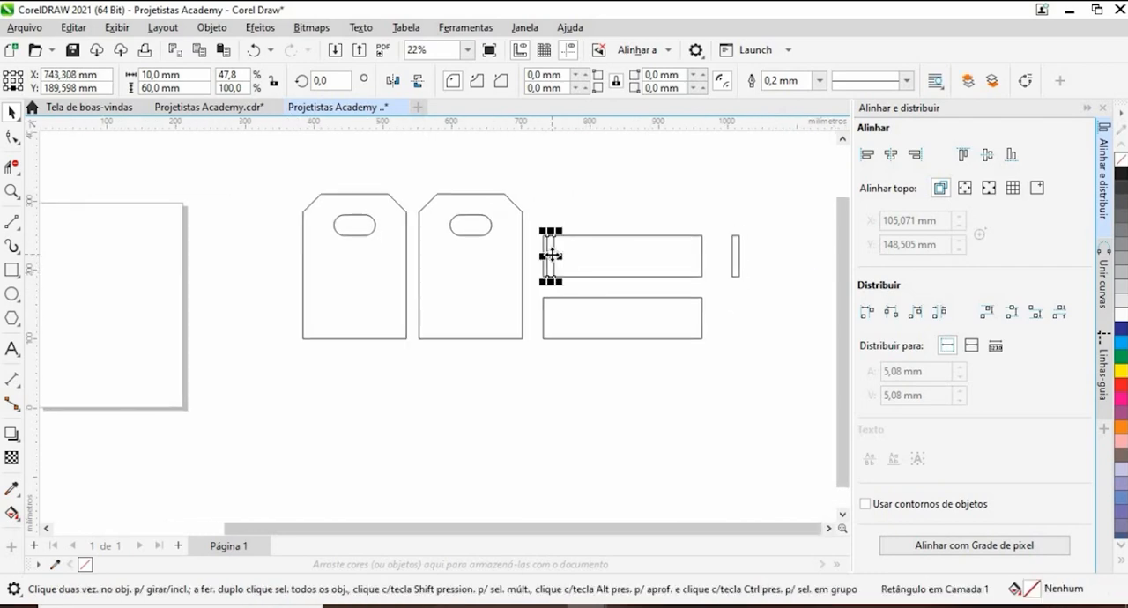
pyautogui.click(768, 247)
pyautogui.scroll(8, 755, 248)
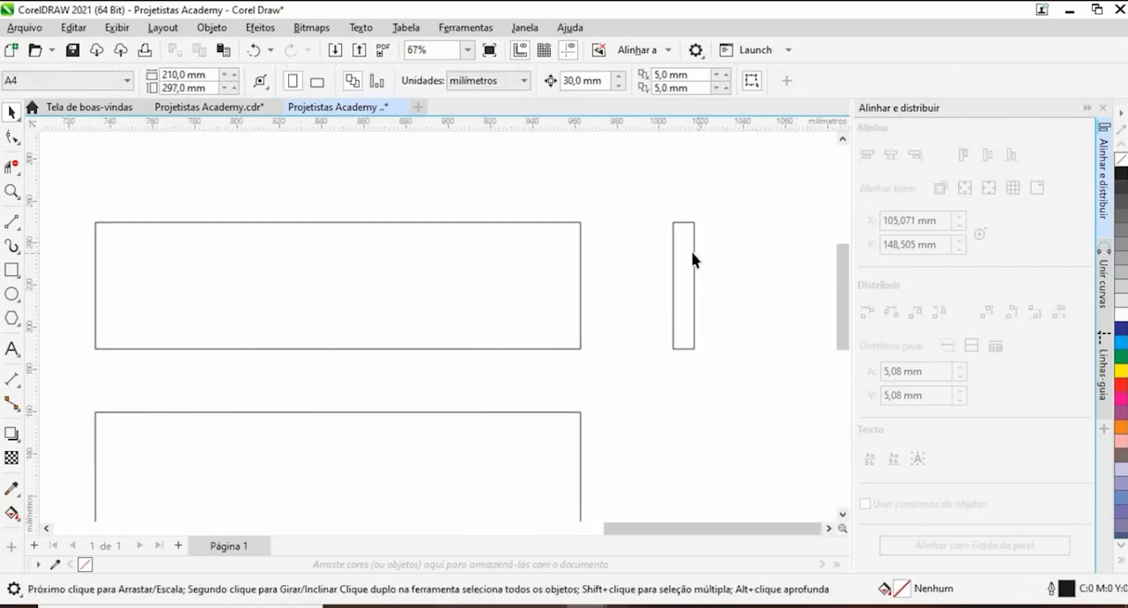
# - Select the second end panel to check its size
pyautogui.scroll(-6, 673, 223)
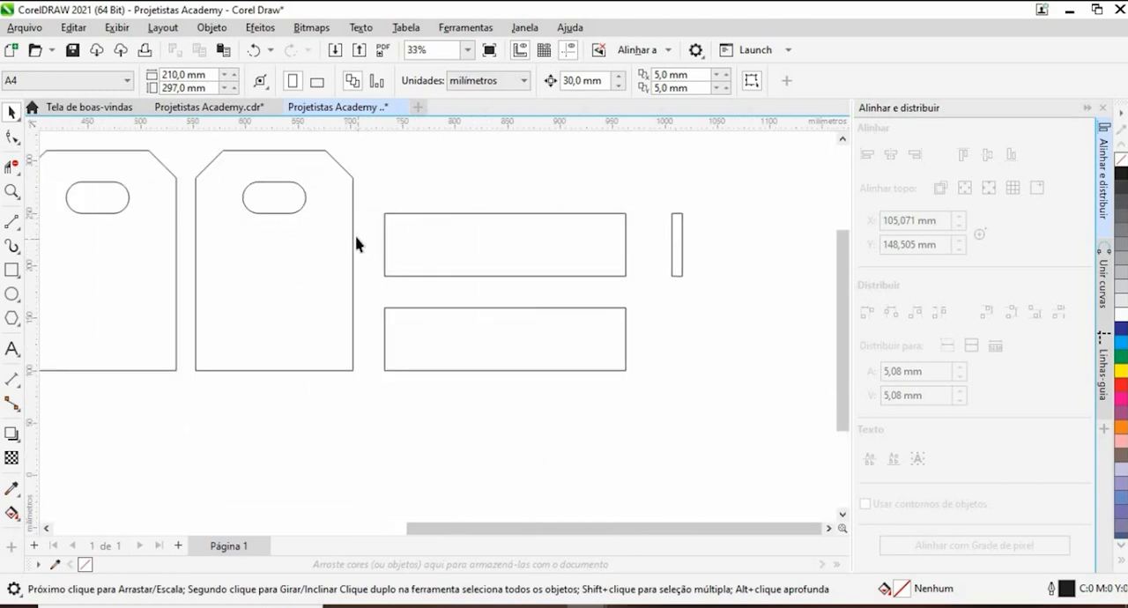
pyautogui.scroll(-2, 368, 266)
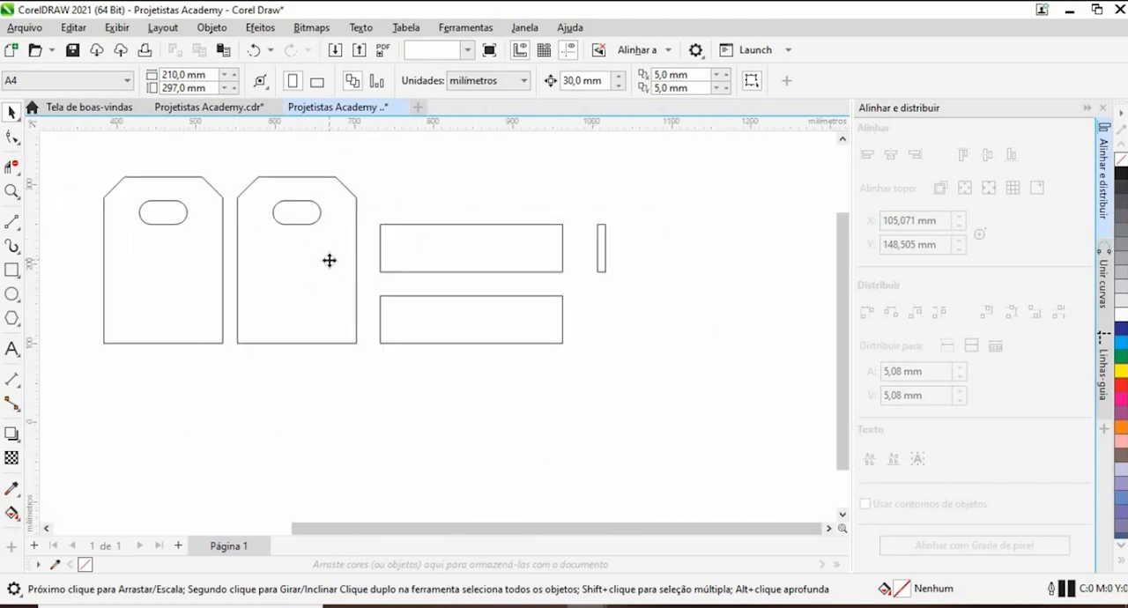
pyautogui.click(329, 257)
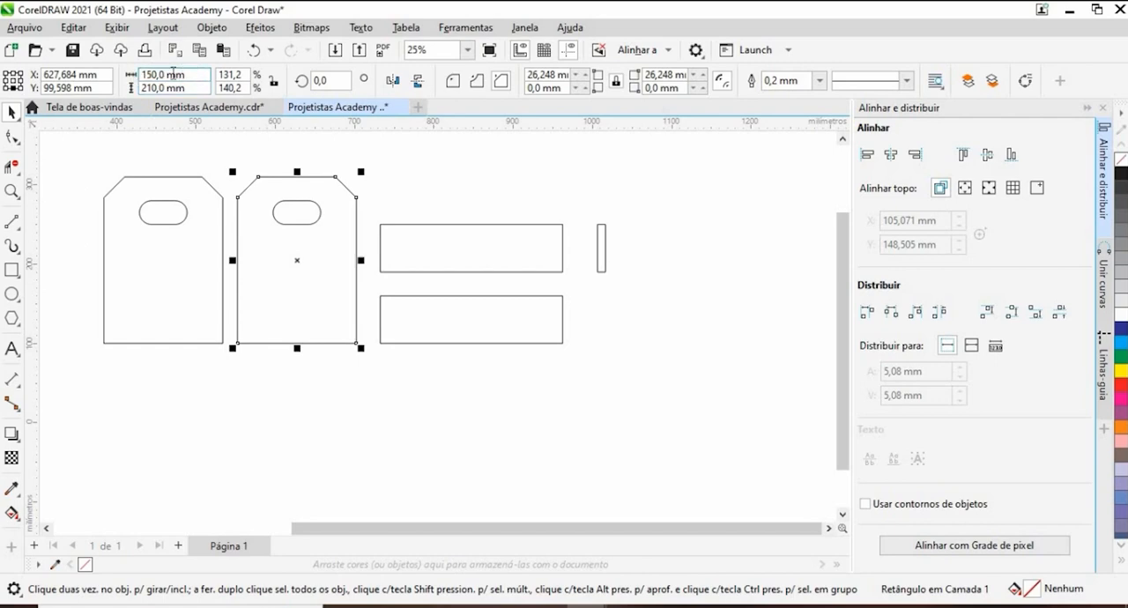
# - Delete the first end panel together with its handle slot
pyautogui.click(601, 251)
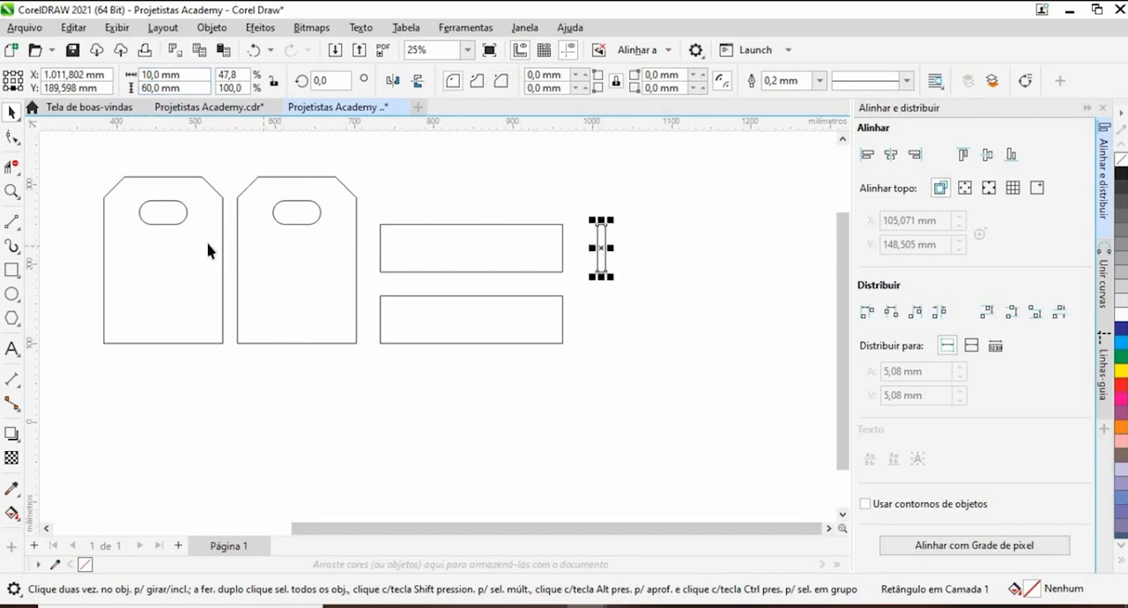
pyautogui.moveTo(70, 164); pyautogui.dragTo(237, 390)
pyautogui.press('Delete')
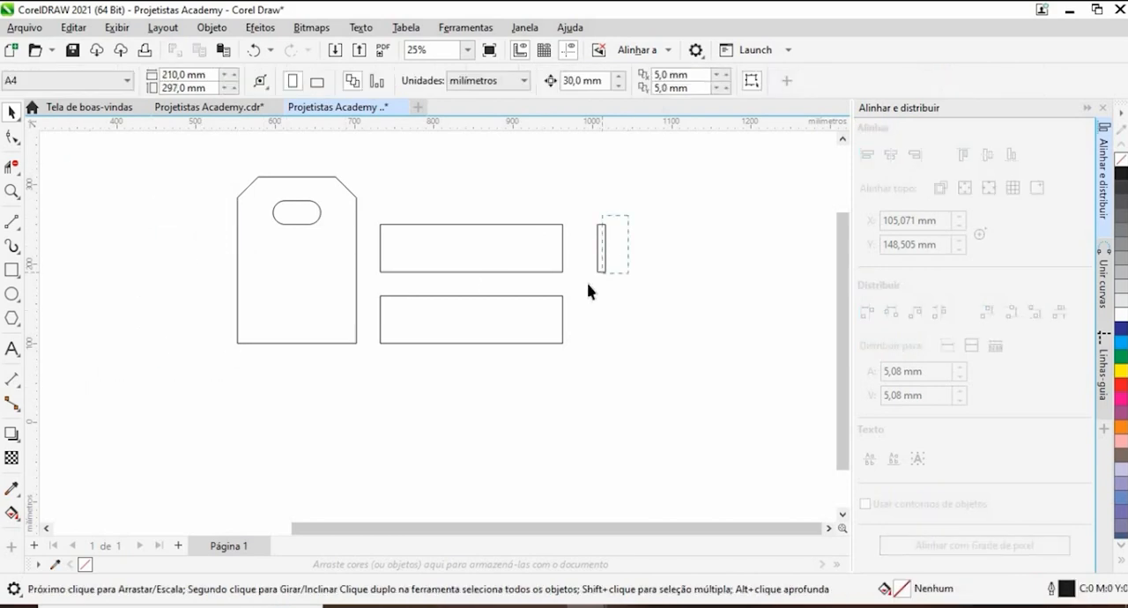
# - Move the narrow 10 × 60 mm strip inside the end panel, flush against the panel's right edge
pyautogui.moveTo(600, 249); pyautogui.dragTo(353, 265)
pyautogui.scroll(5, 357, 260)
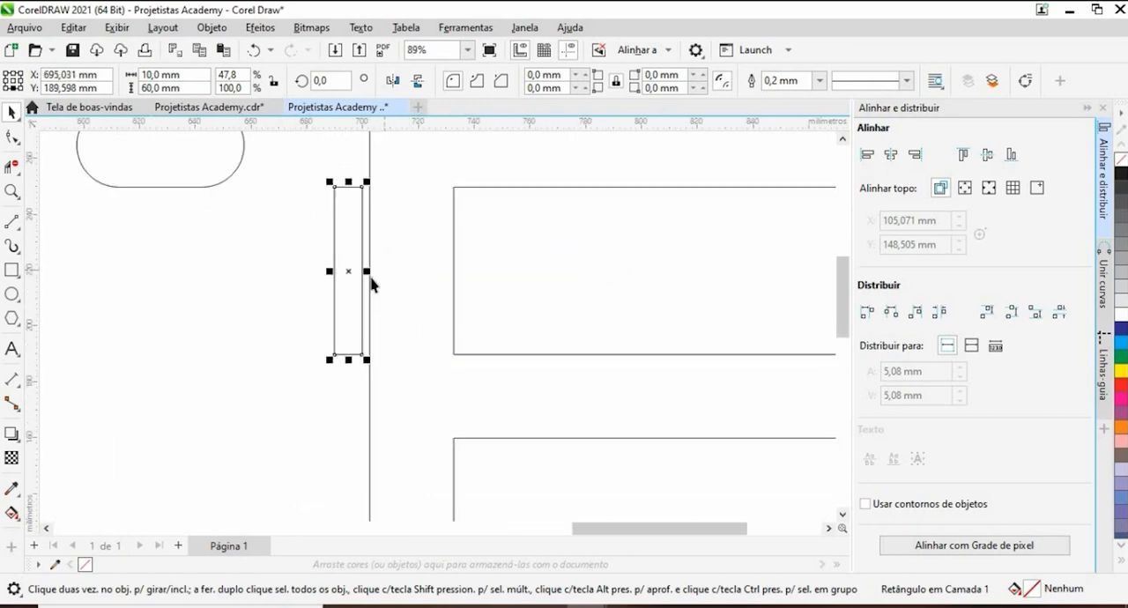
pyautogui.scroll(2, 371, 282)
pyautogui.moveTo(355, 265); pyautogui.dragTo(369, 270)
pyautogui.scroll(-7, 391, 268)
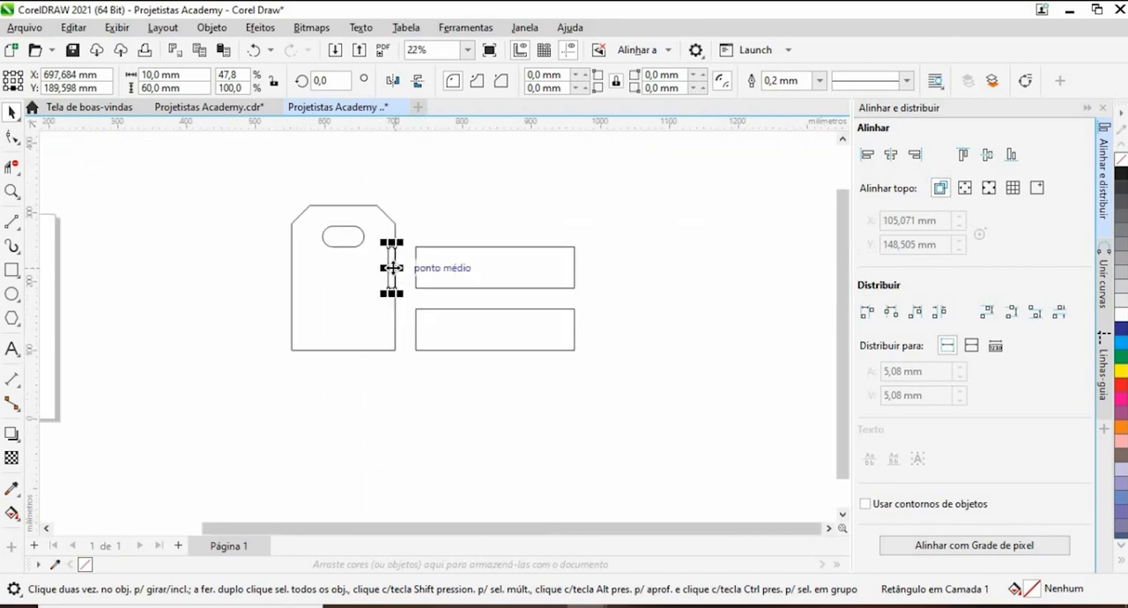
# - Examine in the reference photo how the side boards meet the front panel at the crate's corner
pyautogui.scroll(-3, 391, 267)
pyautogui.scroll(9, 223, 304)
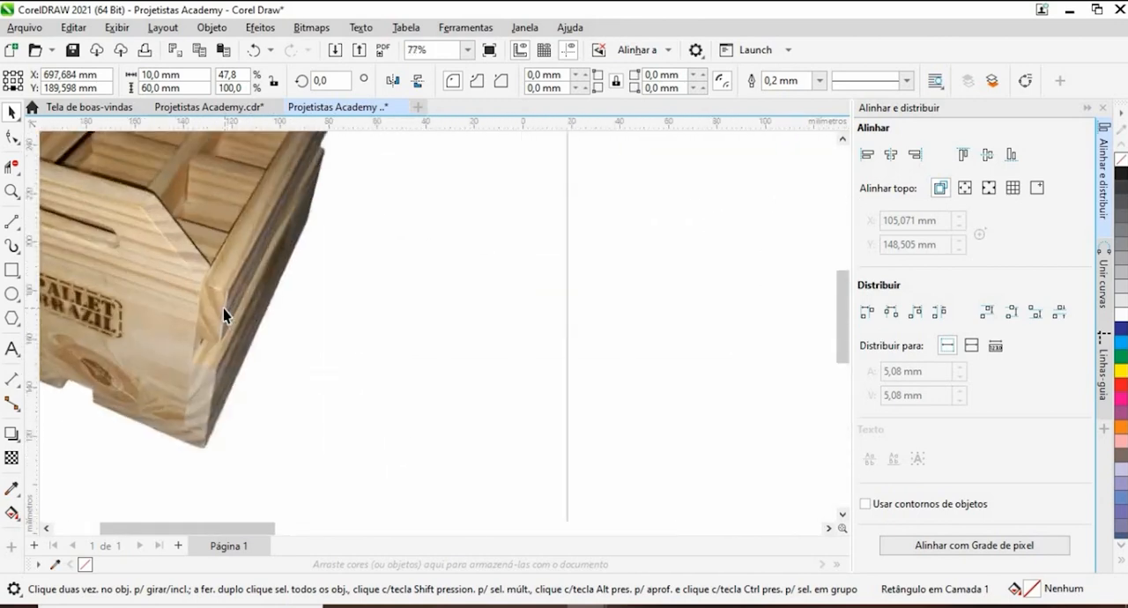
pyautogui.scroll(3, 223, 315)
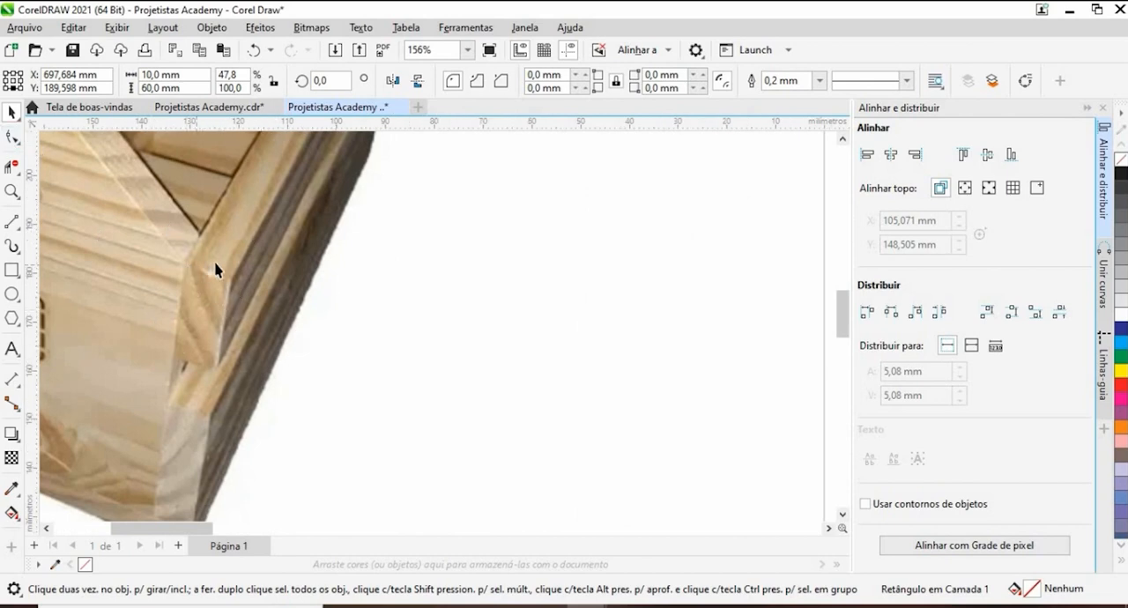
pyautogui.scroll(-8, 269, 306)
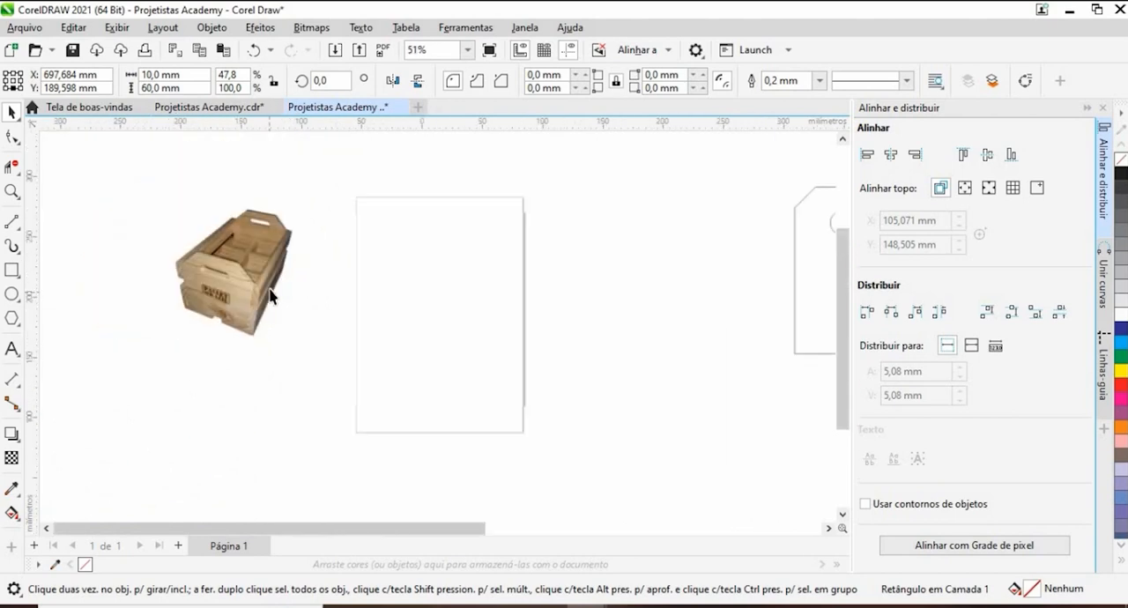
pyautogui.scroll(3, 462, 287)
pyautogui.scroll(5, 461, 289)
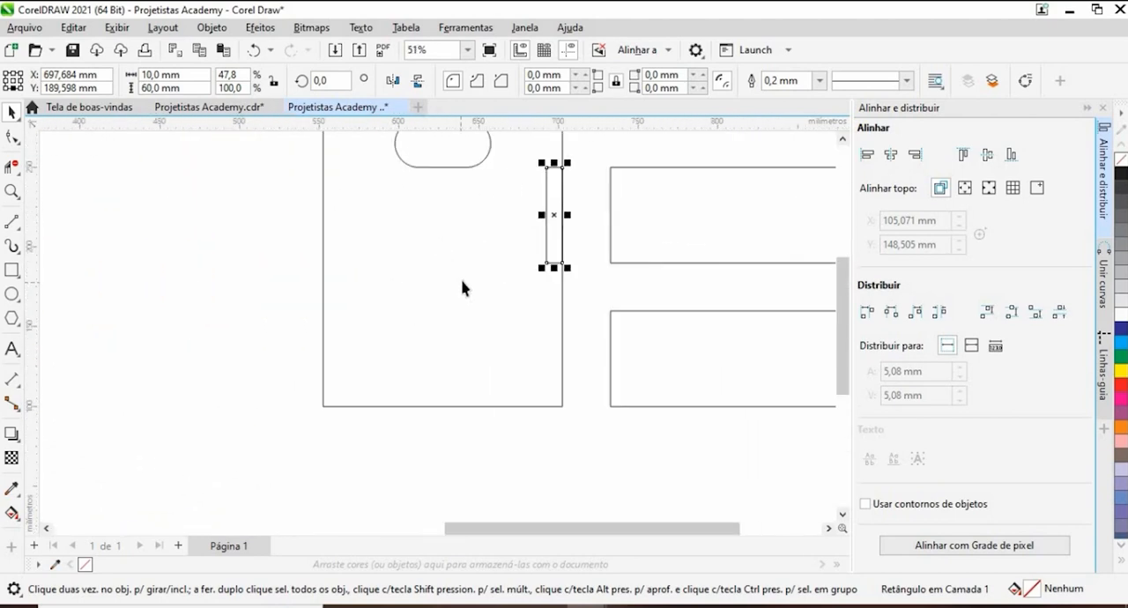
# - Set the end panel's width to 170 mm
pyautogui.scroll(-4, 638, 227)
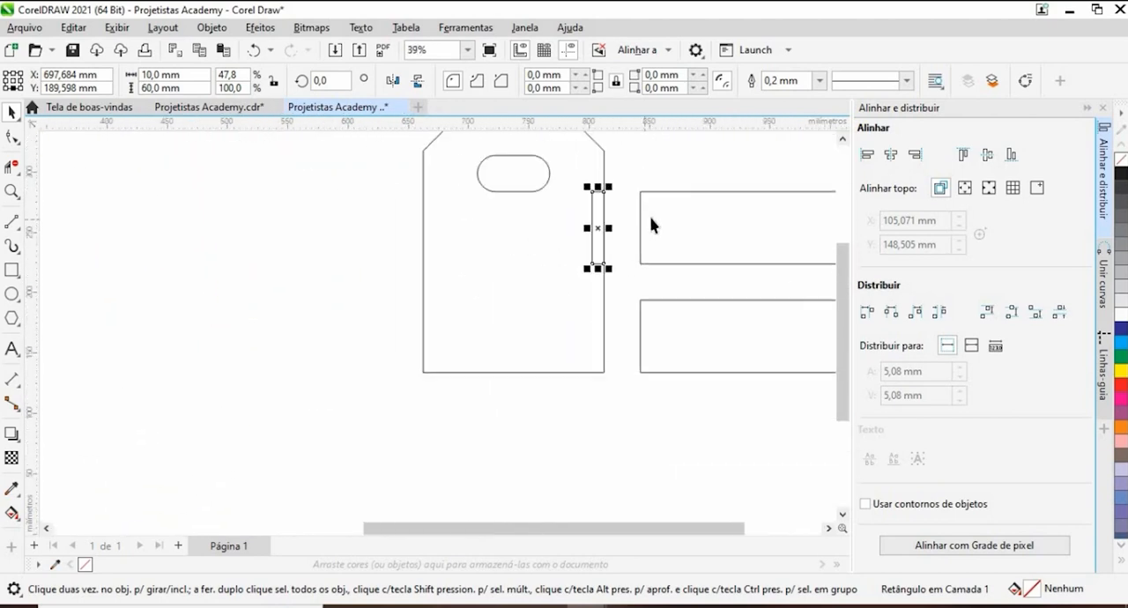
pyautogui.click(641, 225)
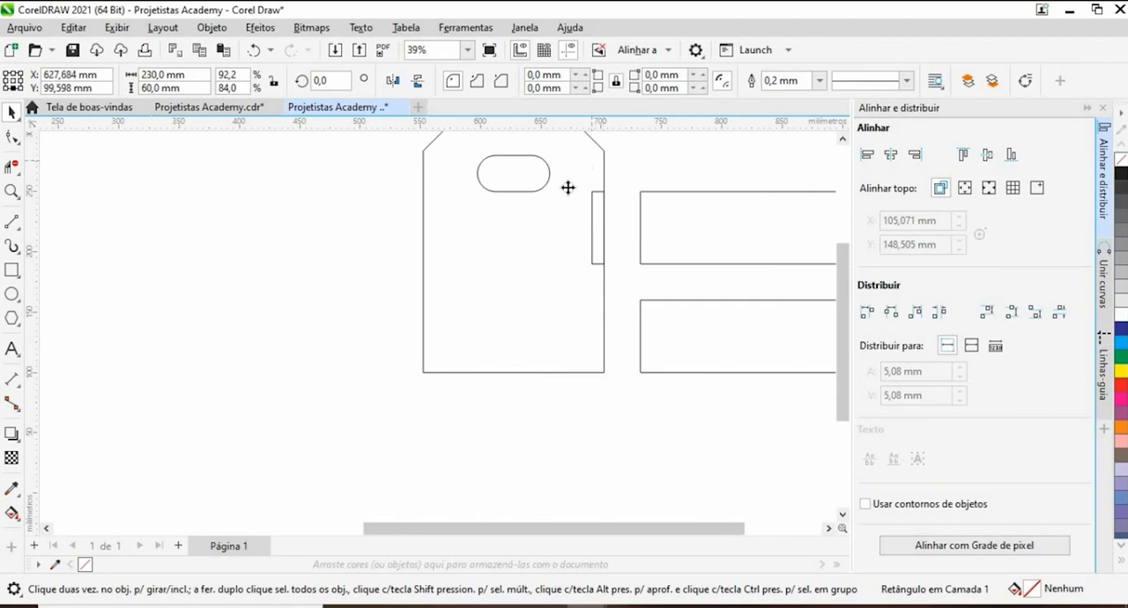
pyautogui.click(589, 207)
pyautogui.moveTo(463, 209); pyautogui.dragTo(426, 276)
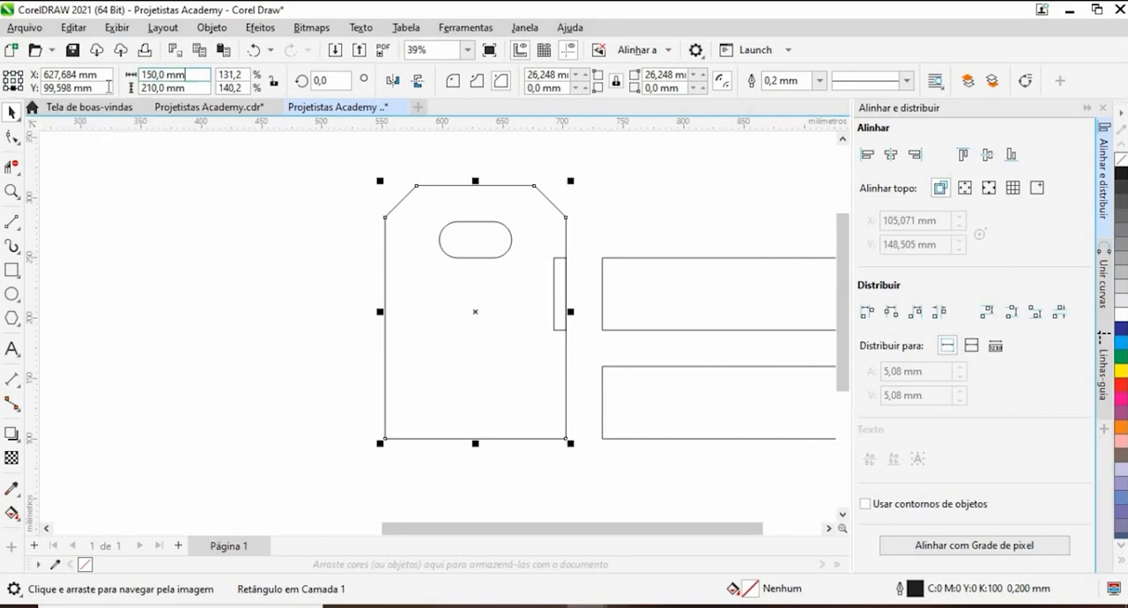
pyautogui.write('170')
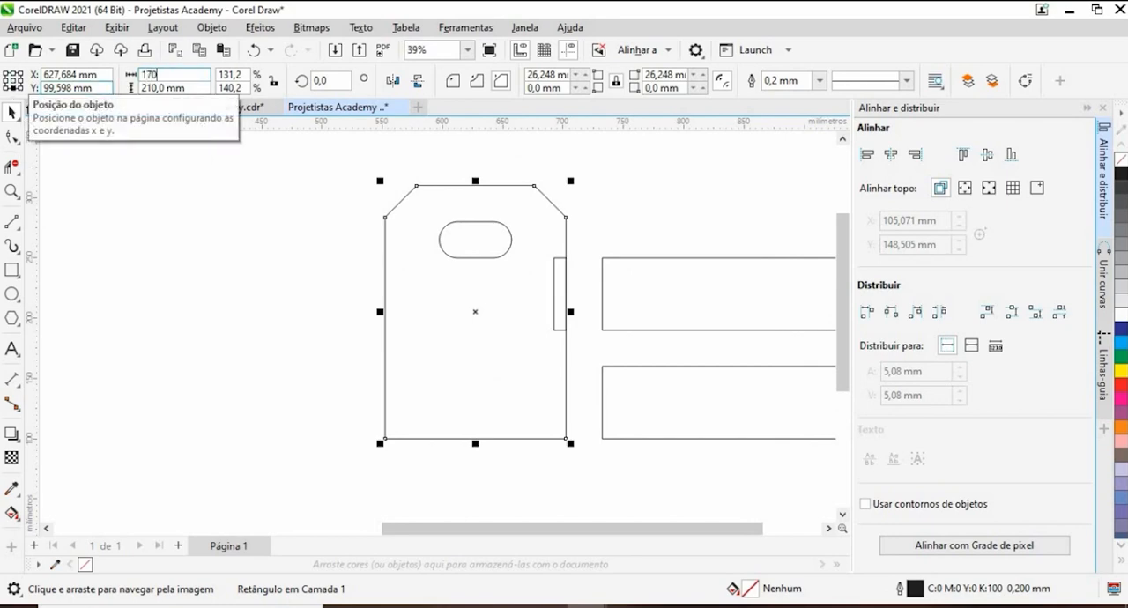
pyautogui.press('Return')
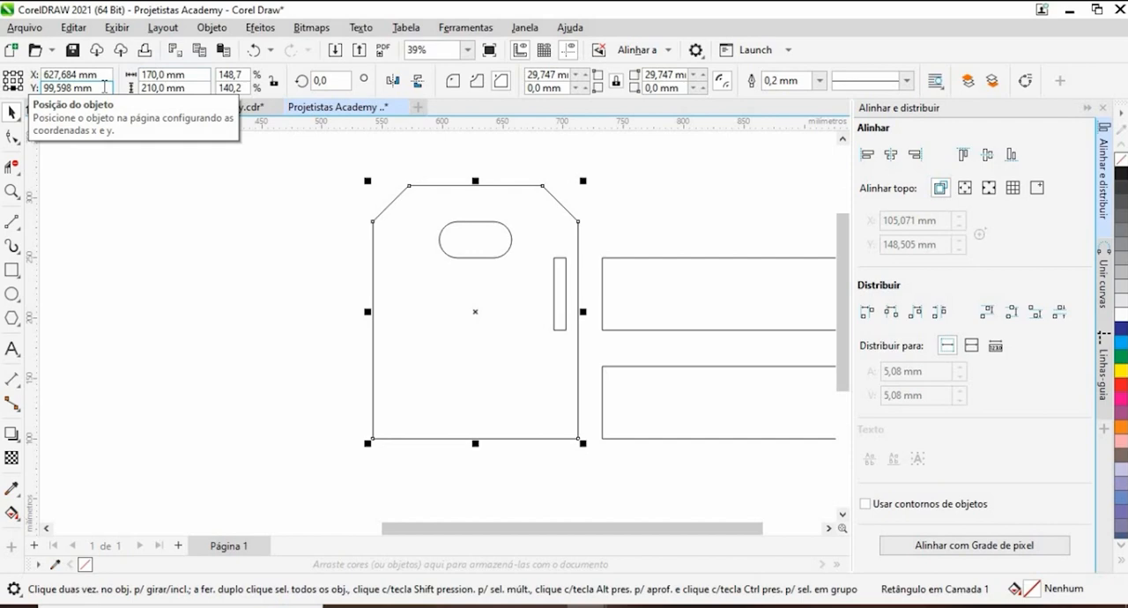
# - Delete the narrow strip inside the end panel
pyautogui.click(501, 362)
pyautogui.click(559, 292)
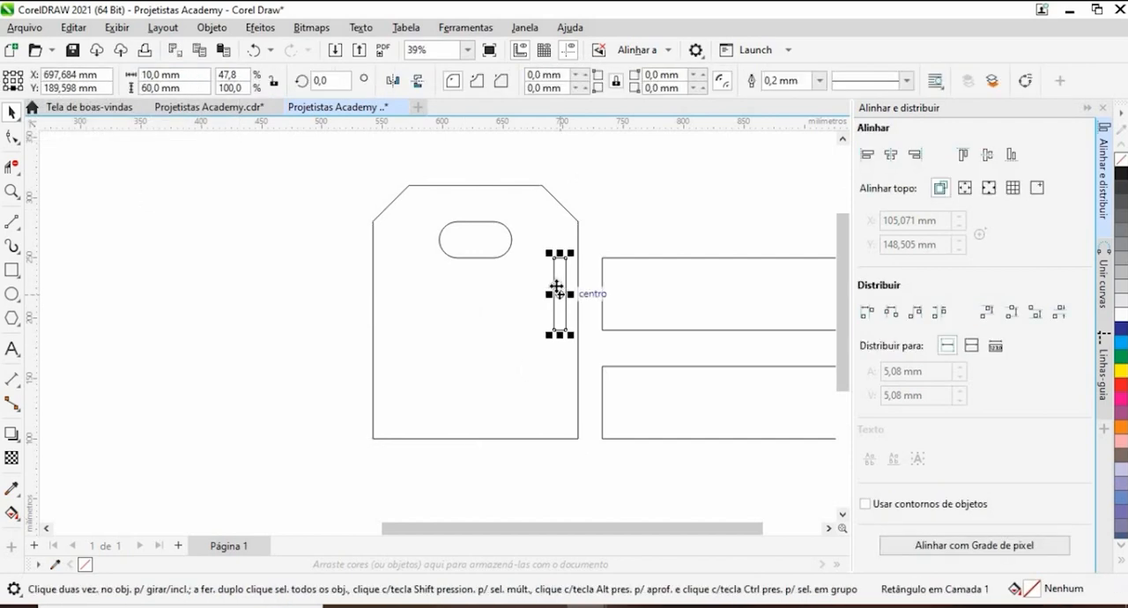
pyautogui.press('Delete')
pyautogui.scroll(-7, 517, 279)
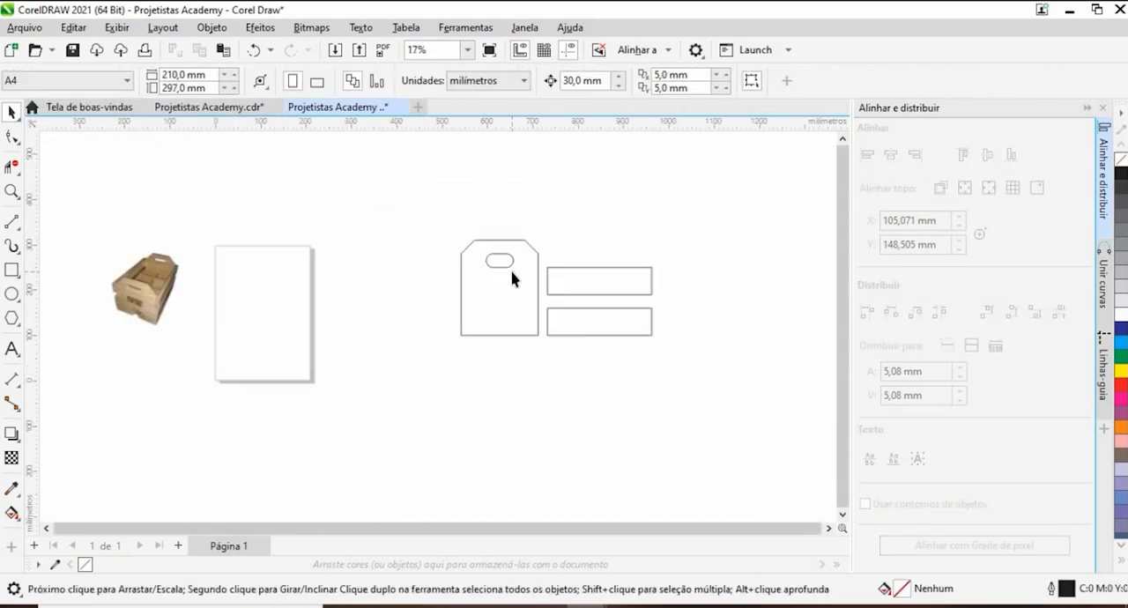
pyautogui.scroll(5, 552, 279)
pyautogui.scroll(2, 491, 294)
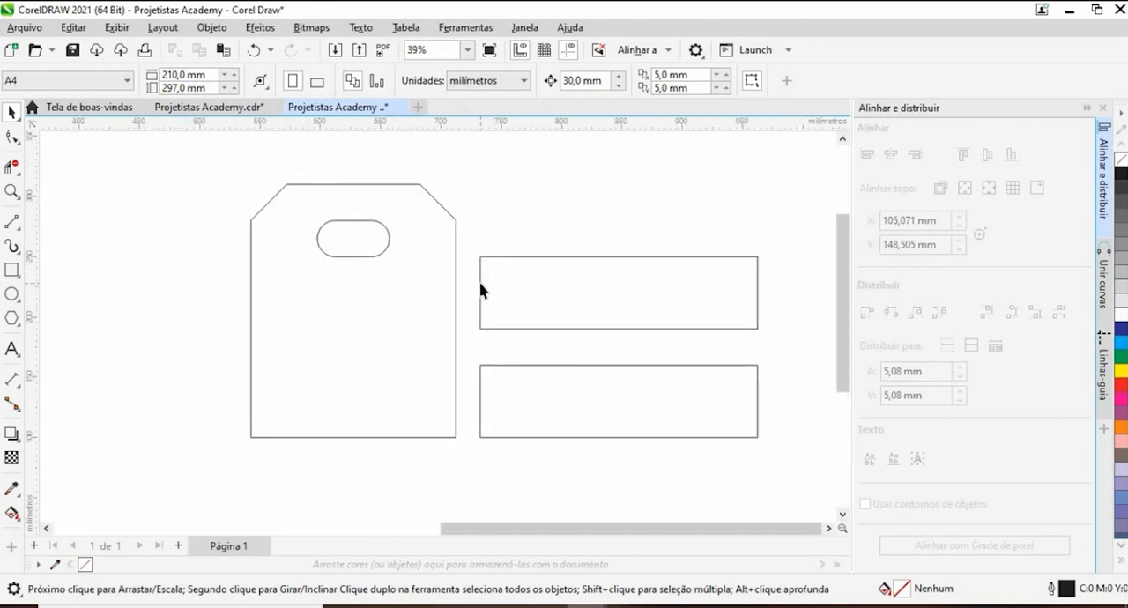
pyautogui.scroll(-4, 481, 290)
pyautogui.scroll(4, 478, 284)
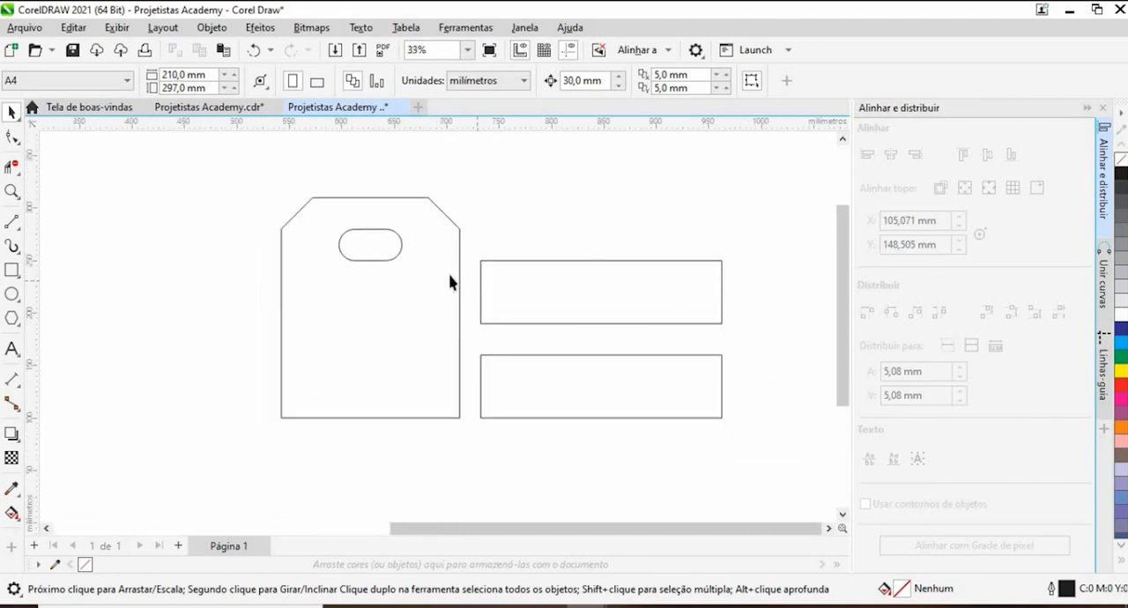
pyautogui.scroll(-2, 428, 271)
pyautogui.scroll(-3, 450, 282)
pyautogui.scroll(8, 450, 281)
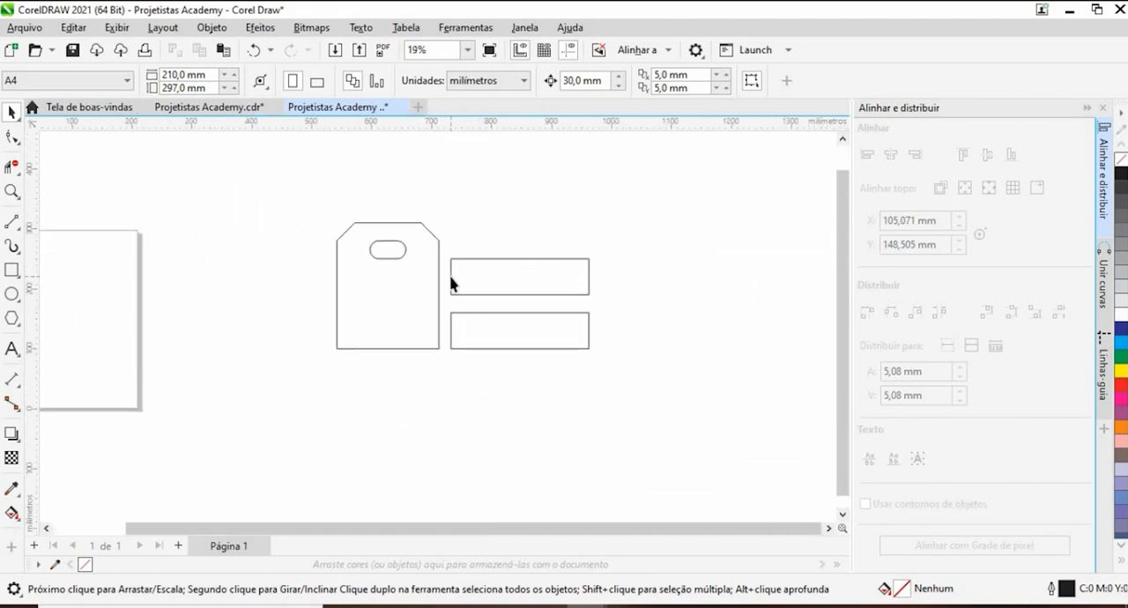
pyautogui.scroll(-4, 450, 282)
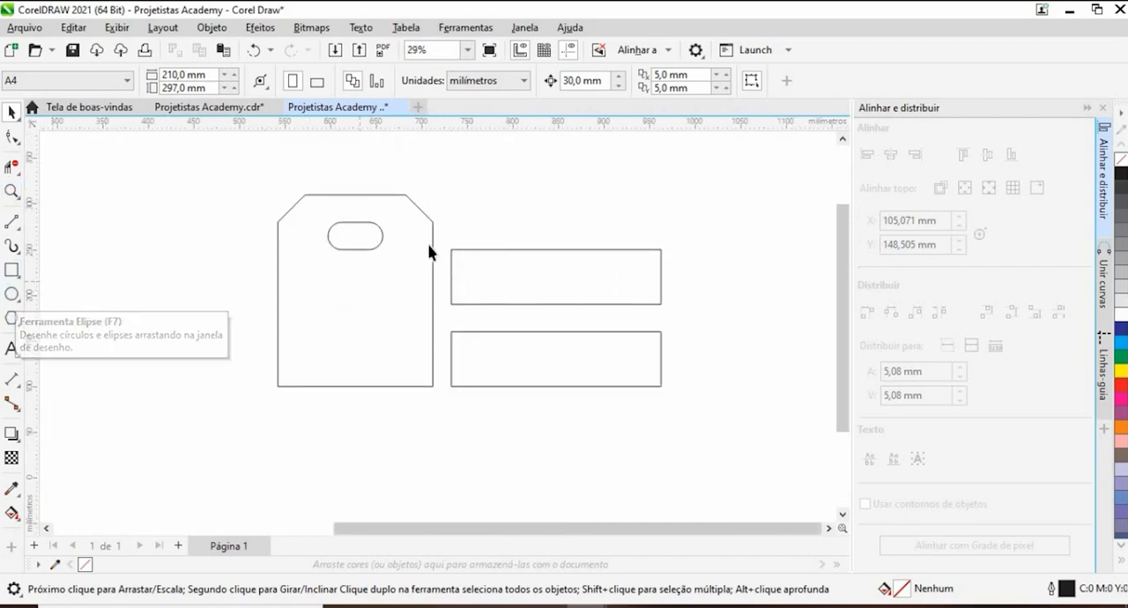
# - Draw a circle beside the end panel and set its width and height to 5 mm
pyautogui.click(8, 298)
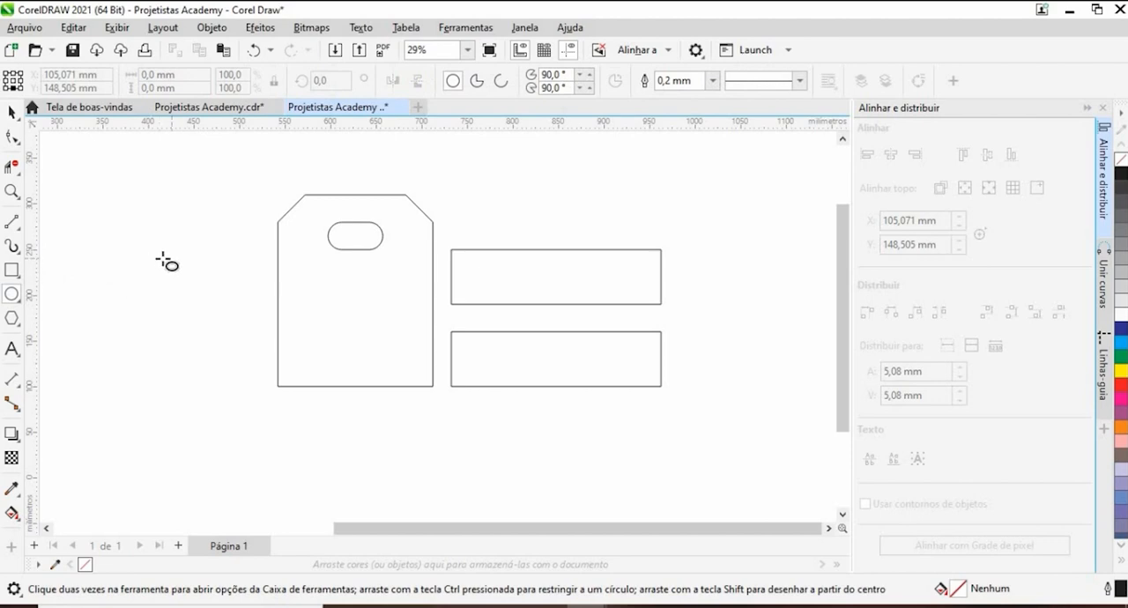
pyautogui.moveTo(186, 265); pyautogui.dragTo(195, 274)
pyautogui.moveTo(203, 76); pyautogui.dragTo(50, 79)
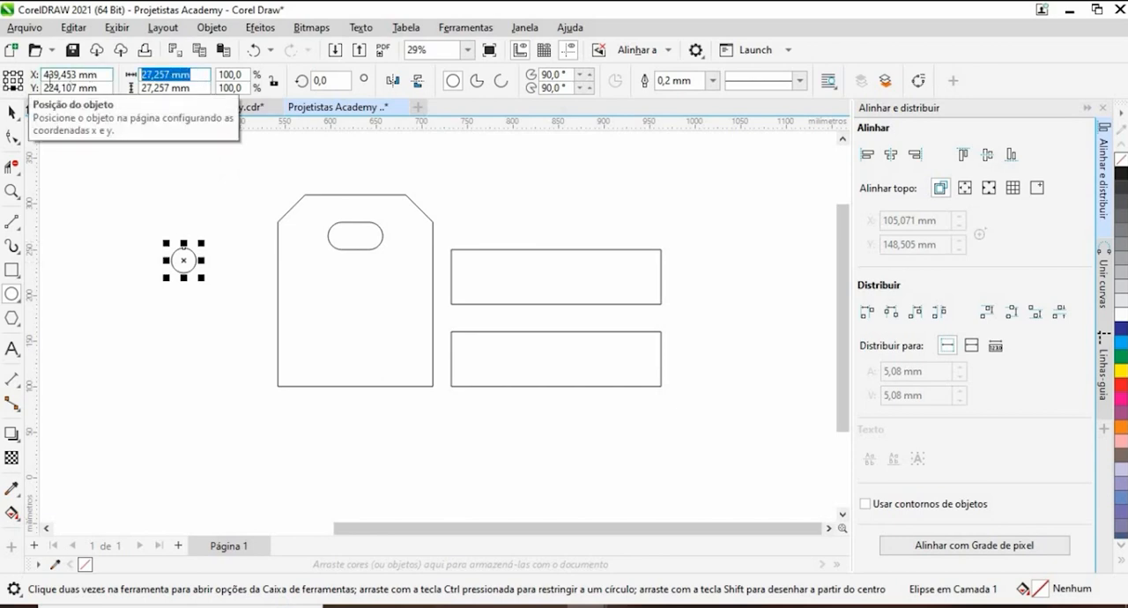
pyautogui.write('5')
pyautogui.press('Tab')
pyautogui.write('5')
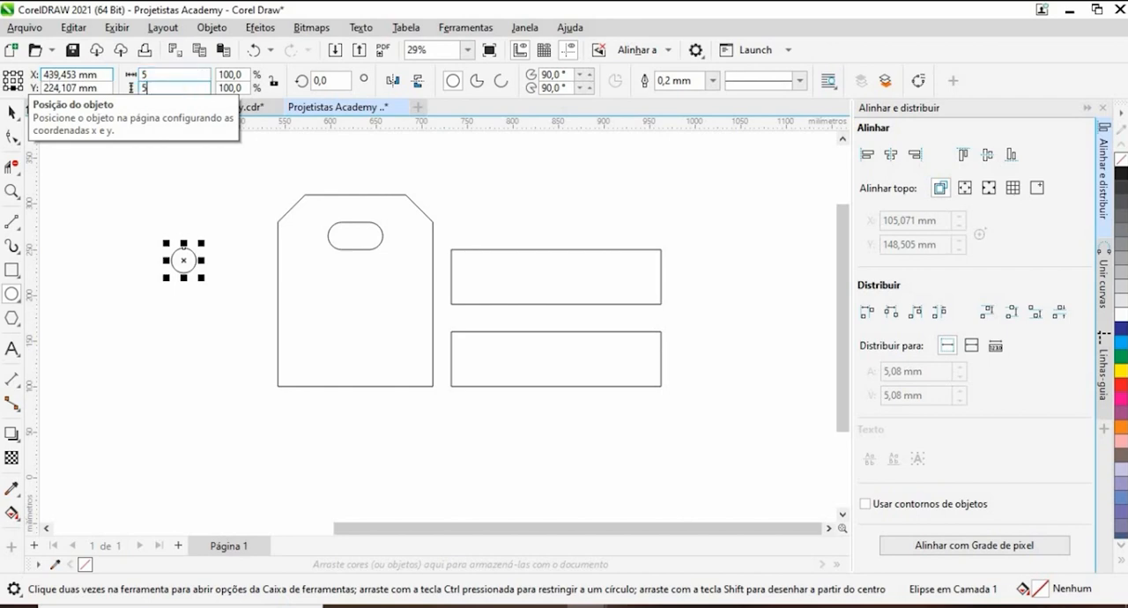
pyautogui.press('Return')
# - Centre the 5 mm circle on the upper-left corner of the upper side board
pyautogui.click(11, 113)
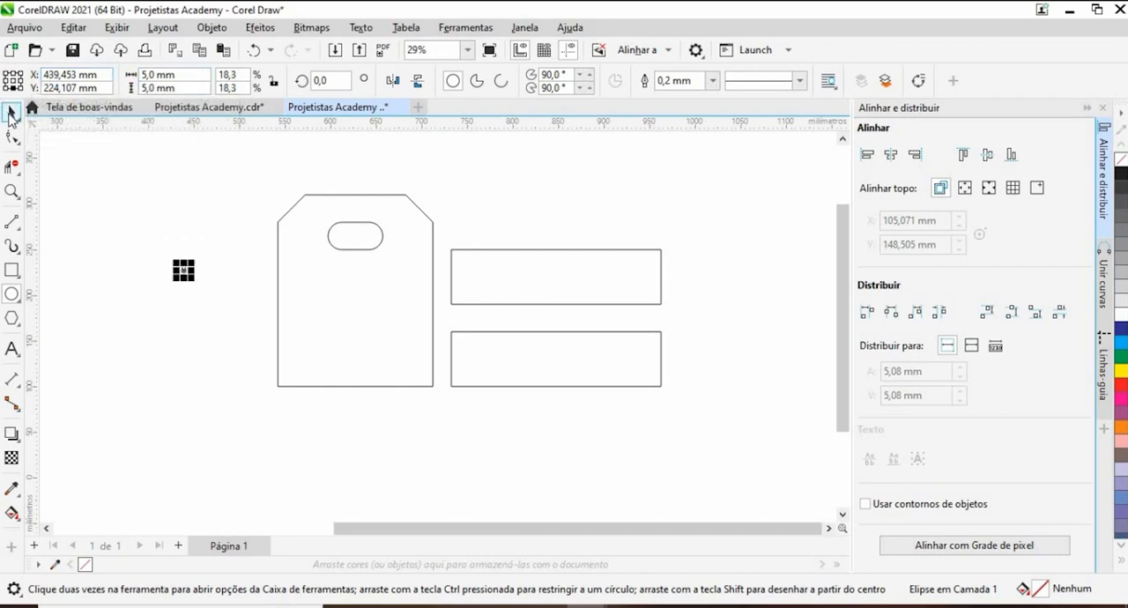
pyautogui.moveTo(183, 271); pyautogui.dragTo(405, 187)
pyautogui.scroll(5, 457, 262)
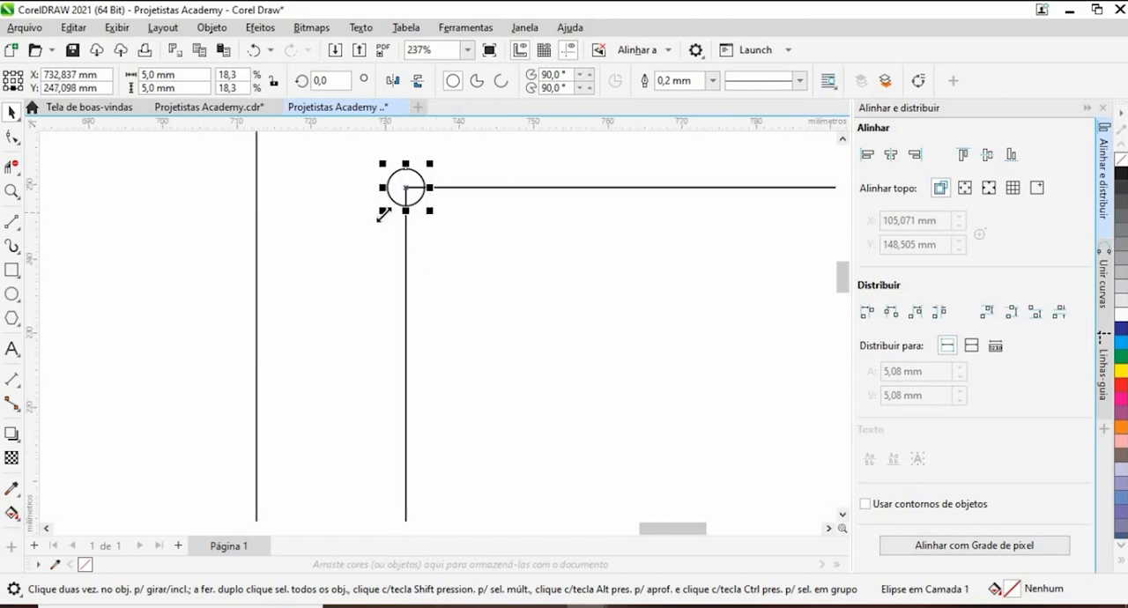
pyautogui.scroll(-2, 383, 214)
# - Set the nudge distance to 10 mm and shift the circle down one nudge along the board's left edge
pyautogui.click(361, 249)
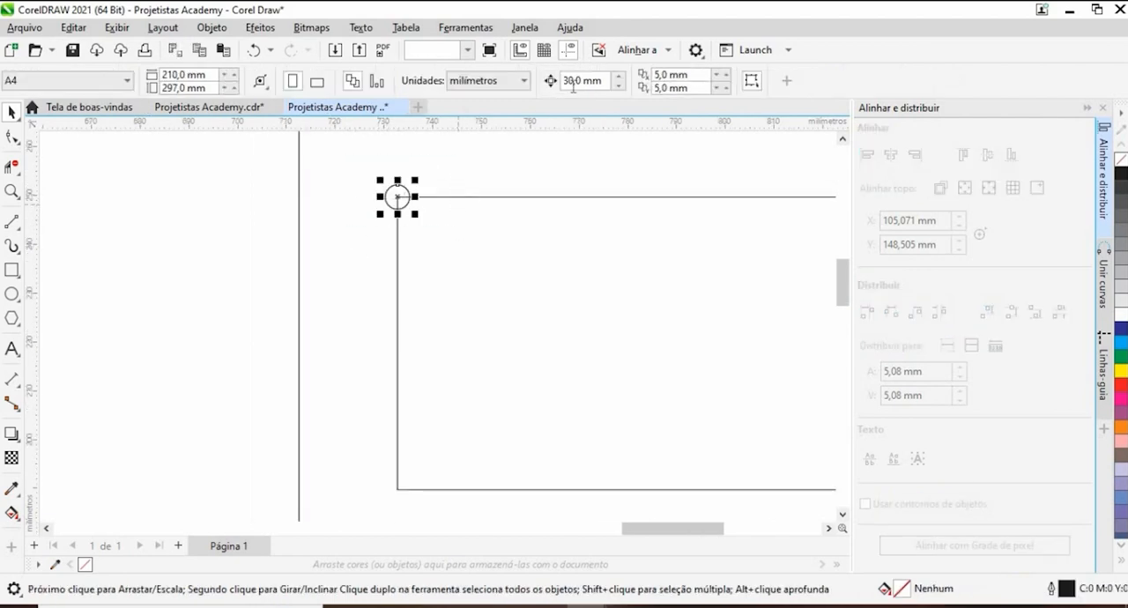
pyautogui.click(640, 146)
pyautogui.moveTo(584, 81); pyautogui.dragTo(506, 99)
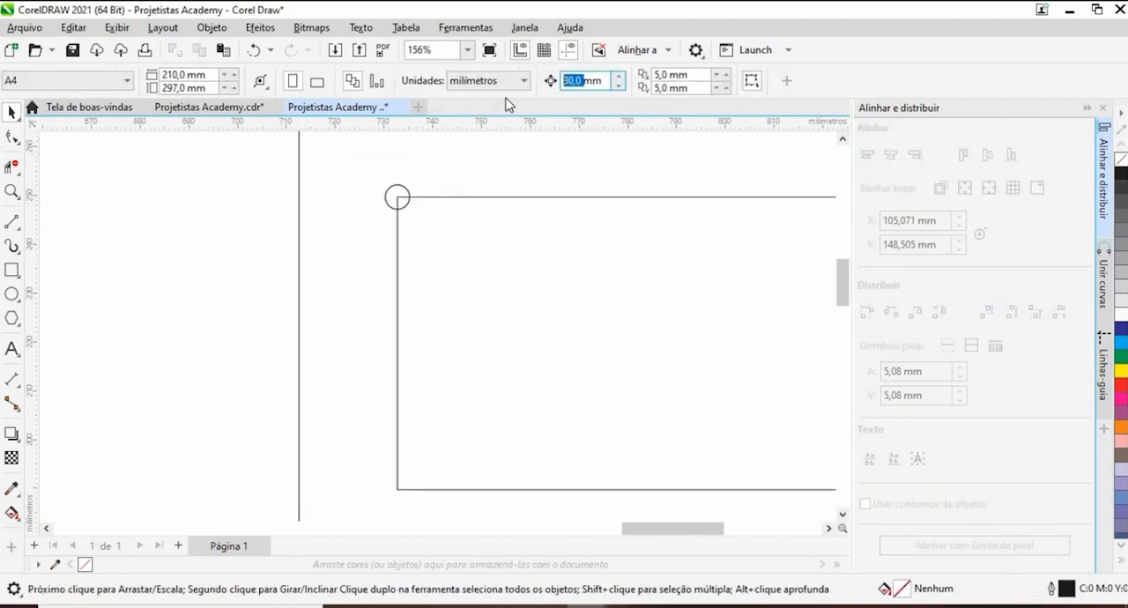
pyautogui.write('10')
pyautogui.press('Return')
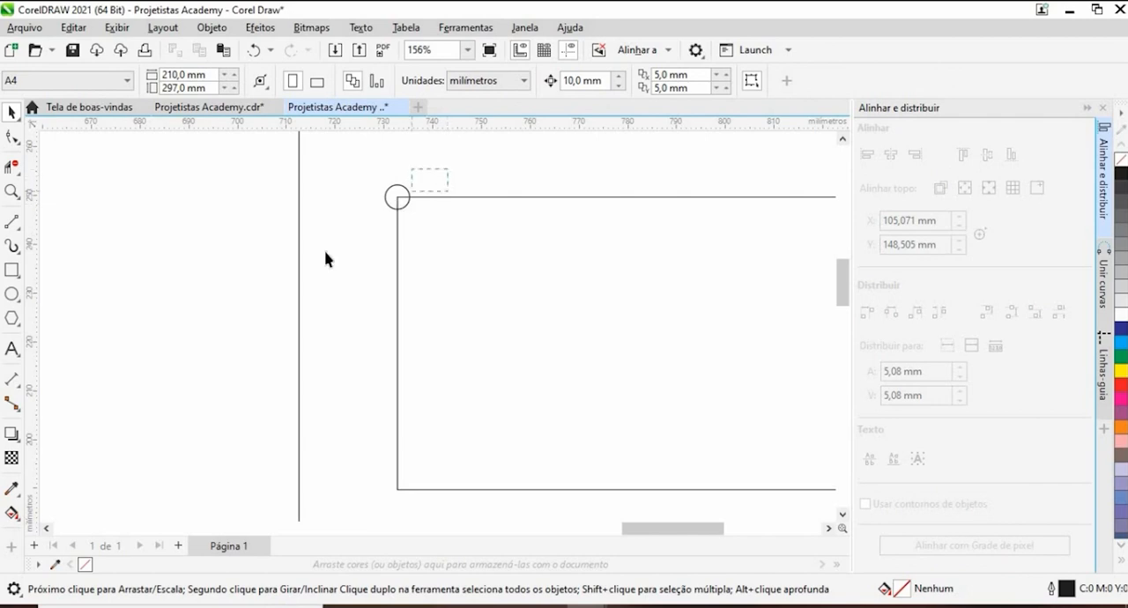
pyautogui.press('Tab')
pyautogui.press('Down')
# - Copy the circle onto the lower-left corner of the upper side board and shift the copy up 10 mm
pyautogui.moveTo(336, 208); pyautogui.dragTo(447, 272)
pyautogui.moveTo(397, 246); pyautogui.dragTo(398, 488)
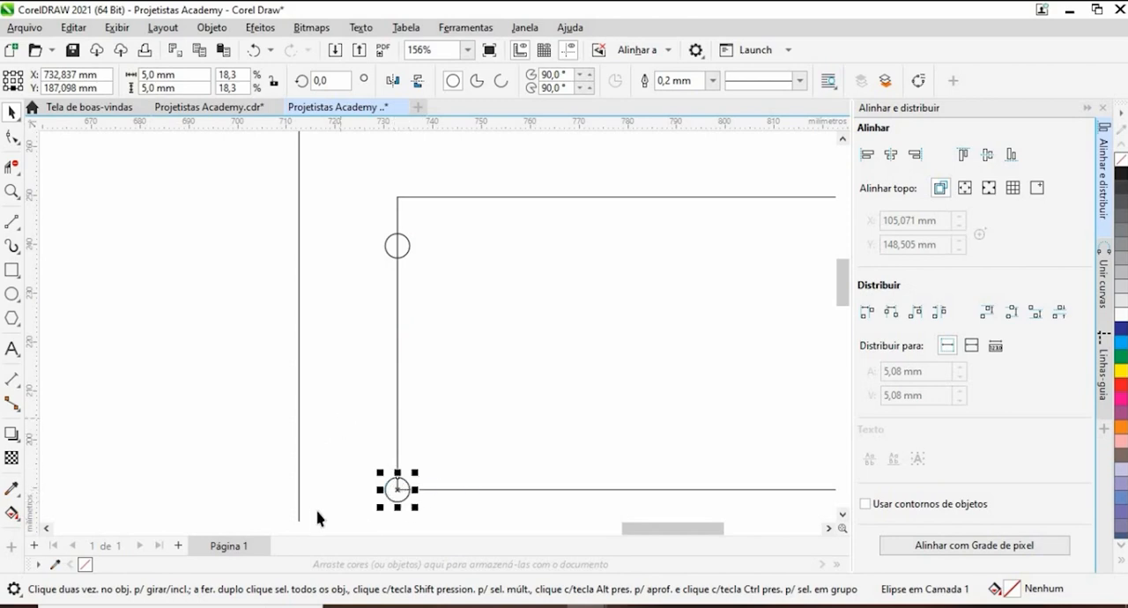
pyautogui.press('Up')
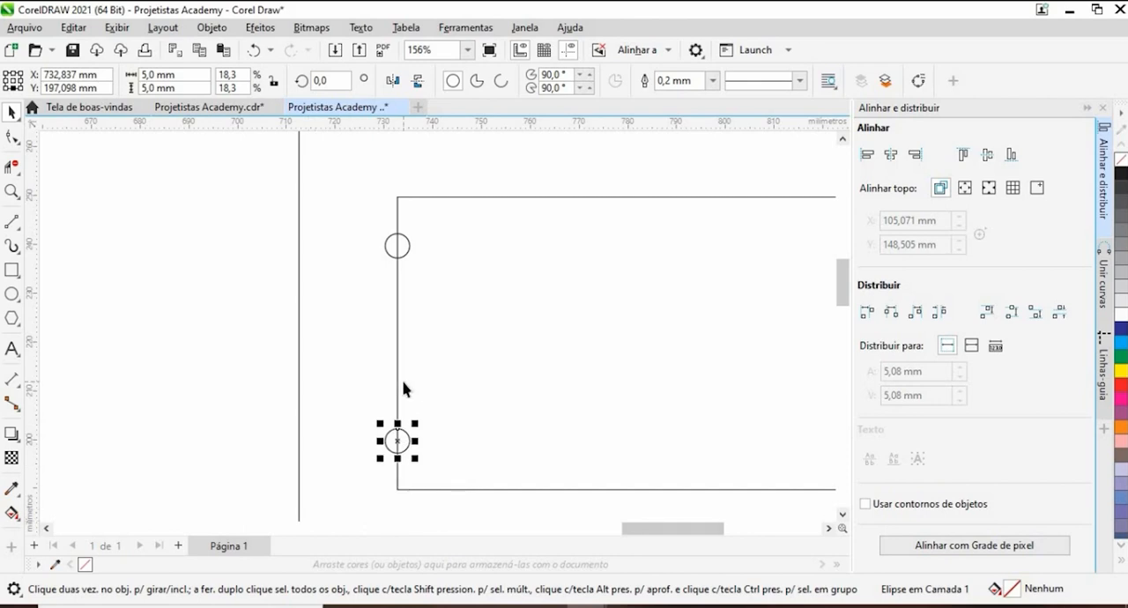
pyautogui.click(360, 367)
# - Move both circles just inside the end panel's right edge, touching it, and shift them 10 mm left
pyautogui.scroll(-5, 362, 352)
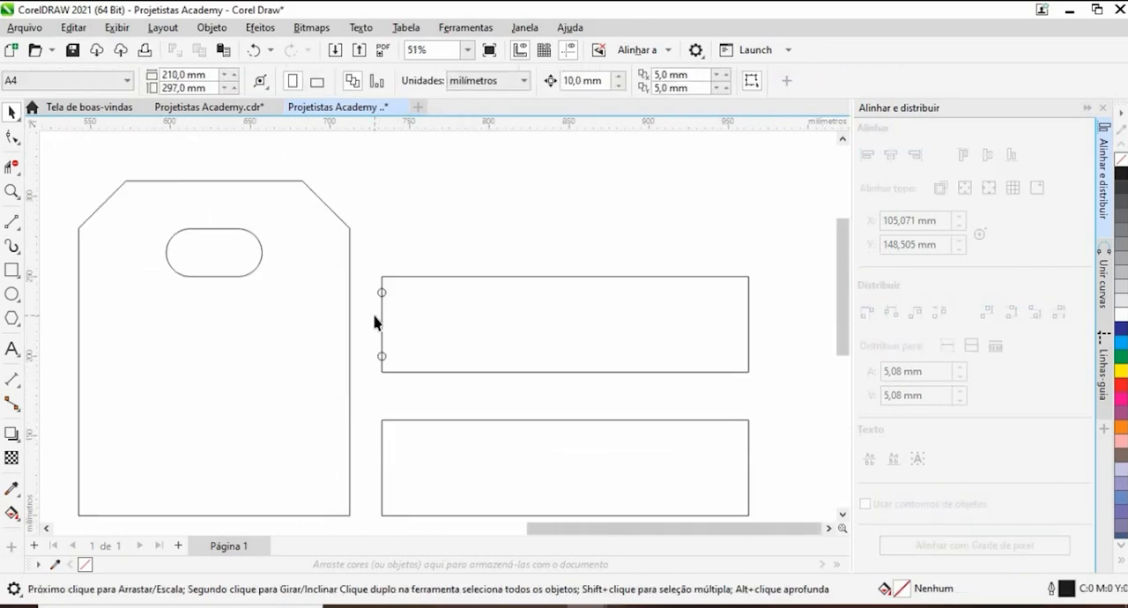
pyautogui.moveTo(359, 261); pyautogui.dragTo(404, 368)
pyautogui.scroll(5, 383, 295)
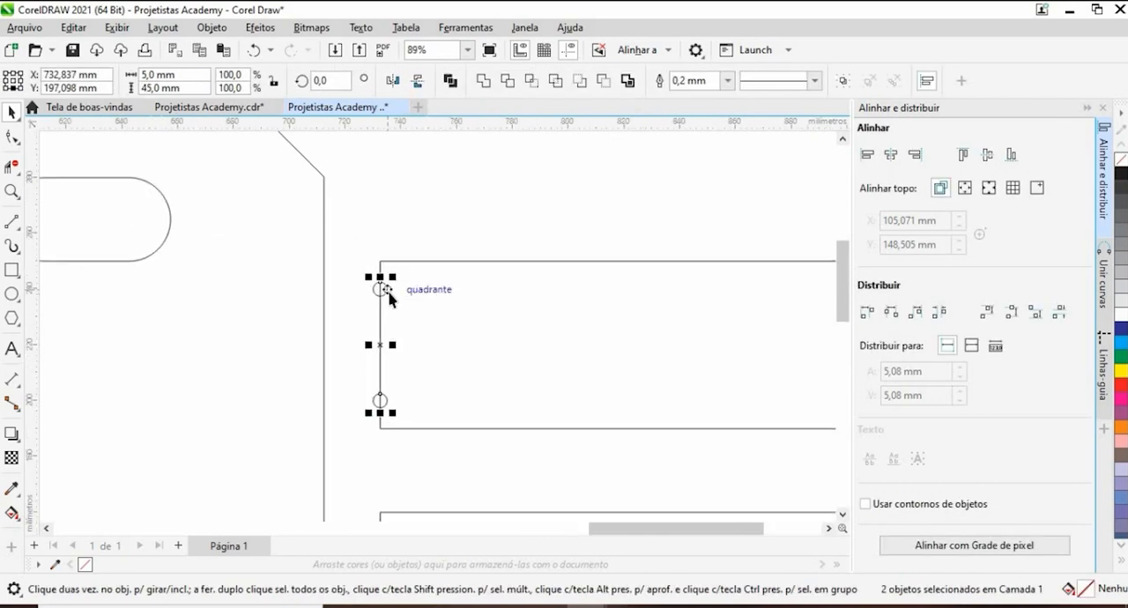
pyautogui.moveTo(383, 286); pyautogui.dragTo(316, 300)
pyautogui.scroll(5, 291, 288)
pyautogui.scroll(-6, 322, 282)
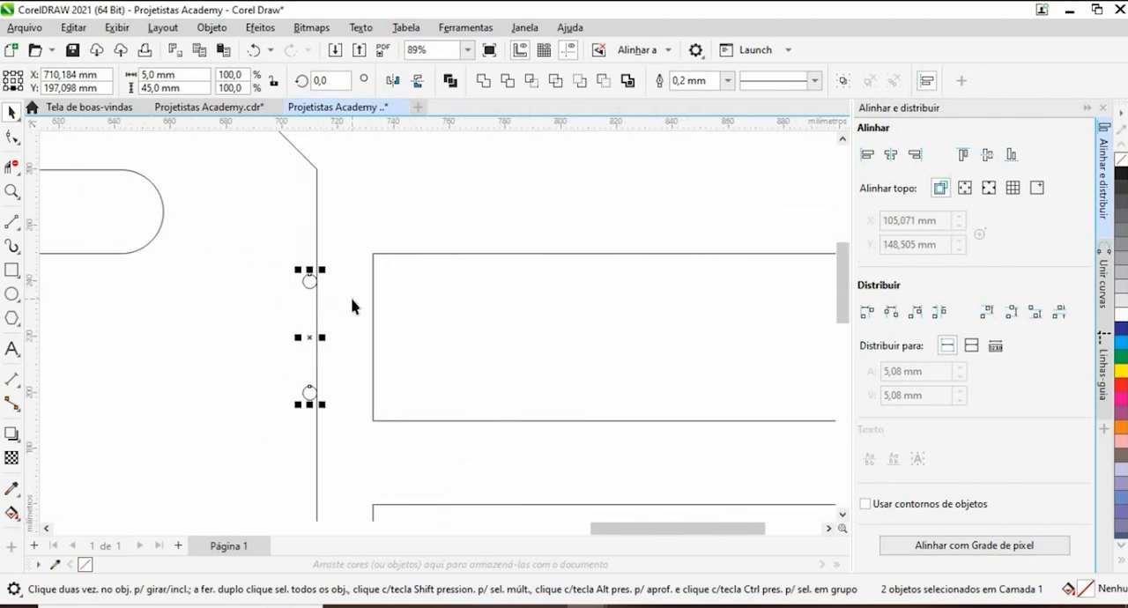
pyautogui.scroll(-2, 349, 306)
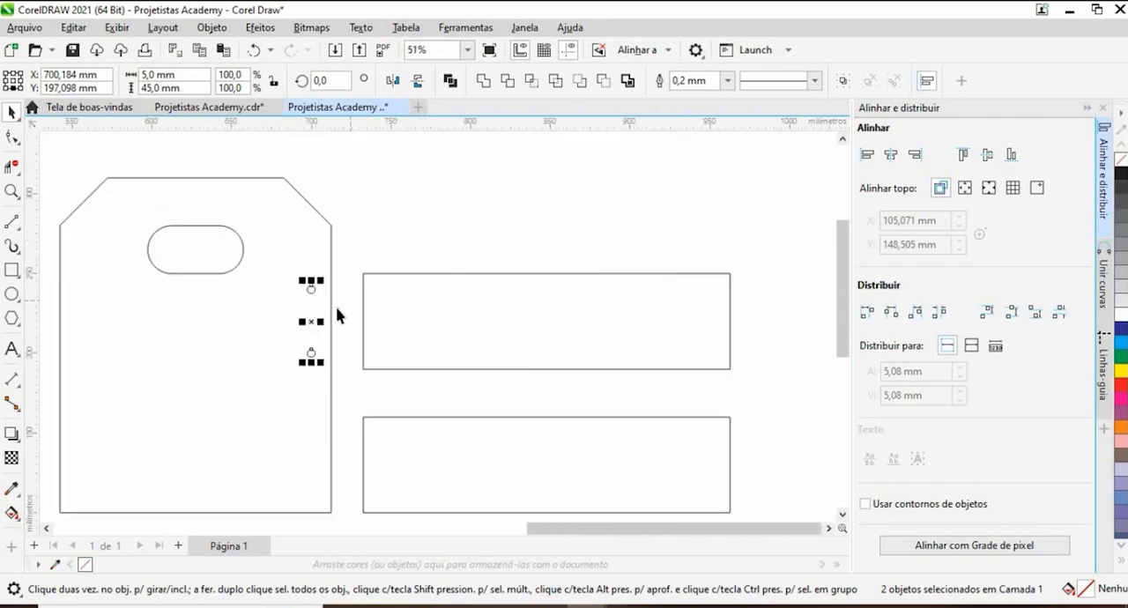
# - Place the pair of circles just inside the end panel's left edge, touching the edge
pyautogui.moveTo(310, 320); pyautogui.dragTo(67, 347)
pyautogui.scroll(1, 44, 317)
pyautogui.scroll(5, 317, 304)
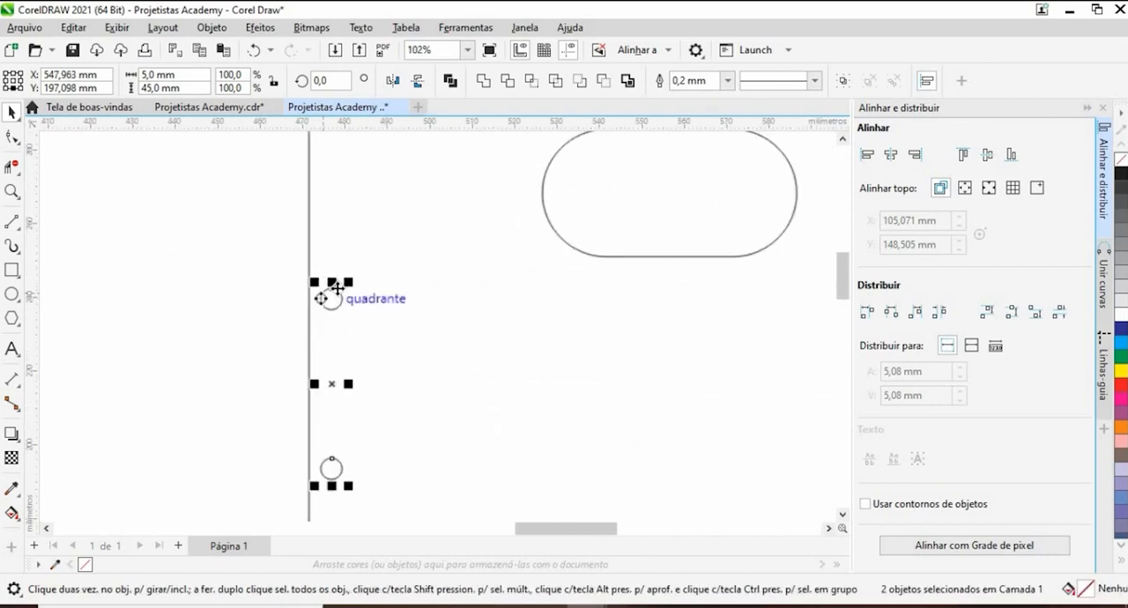
pyautogui.moveTo(307, 310); pyautogui.dragTo(292, 309)
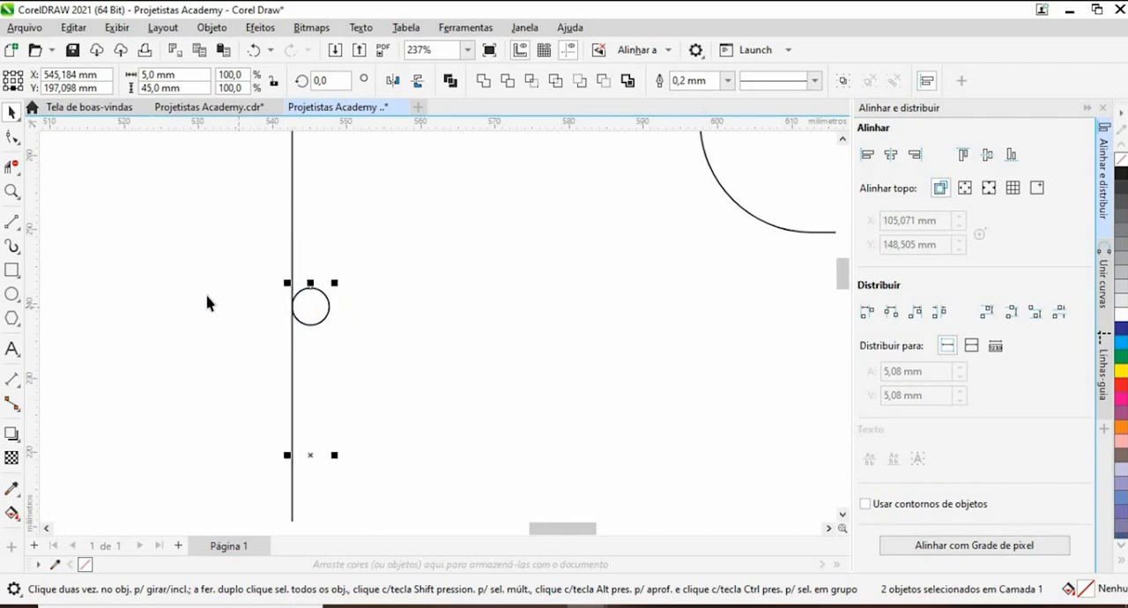
# - Shift the pair of circles at the end panel's left edge 10 mm to the right
pyautogui.scroll(-5, 207, 287)
pyautogui.moveTo(194, 260); pyautogui.dragTo(282, 358)
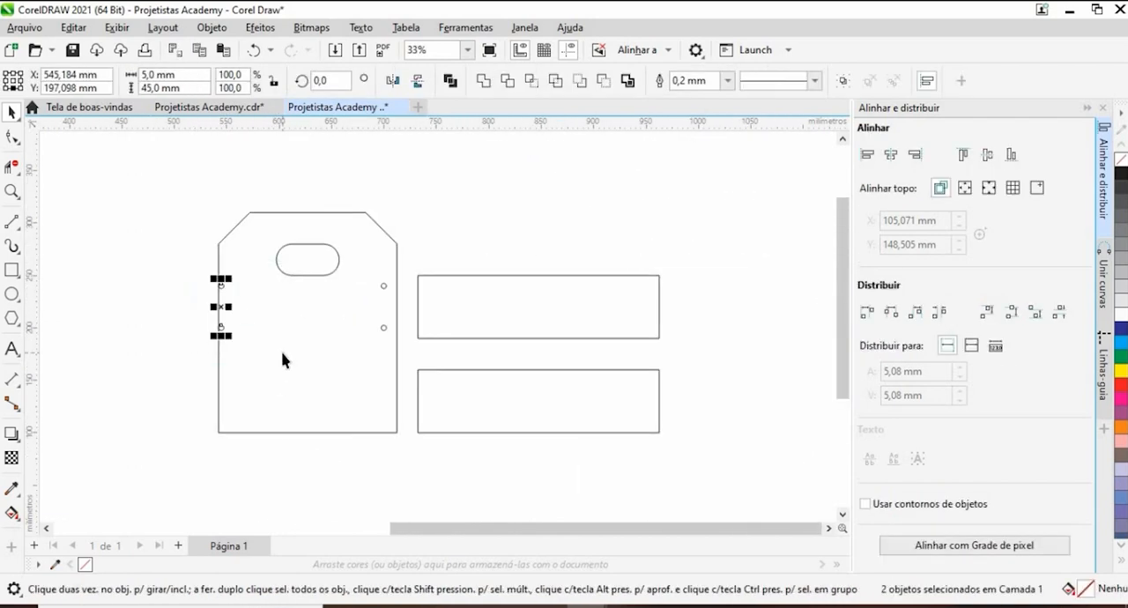
pyautogui.press('Right')
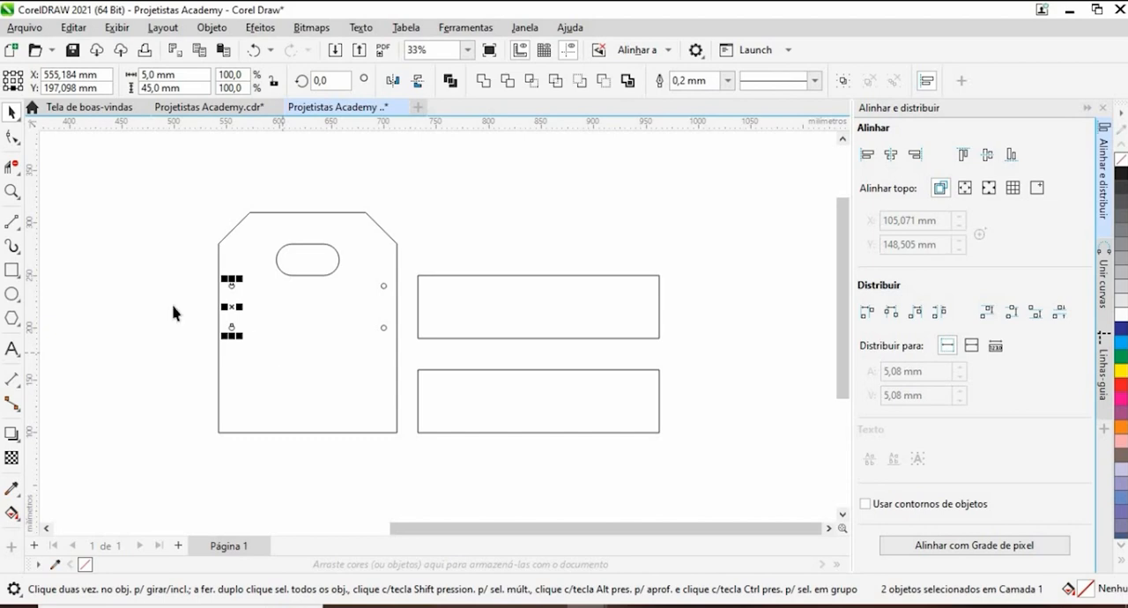
pyautogui.press('Escape')
# - Set the nudge distance to 5 mm and shift the right pair of circles one nudge toward the panel's right edge
pyautogui.scroll(-2, 396, 304)
pyautogui.scroll(3, 401, 330)
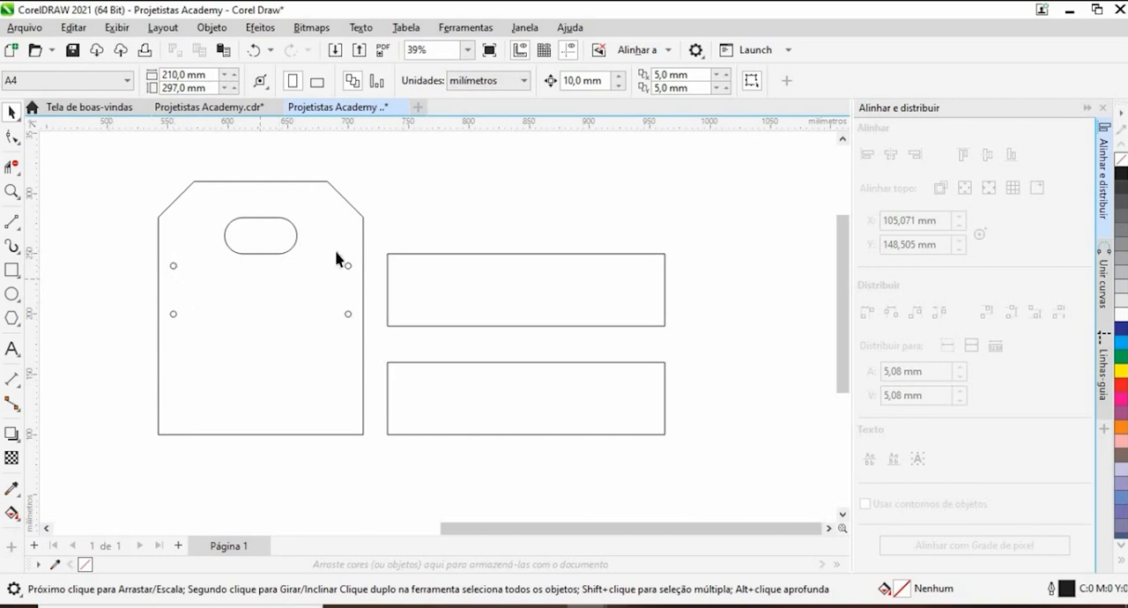
pyautogui.scroll(4, 387, 277)
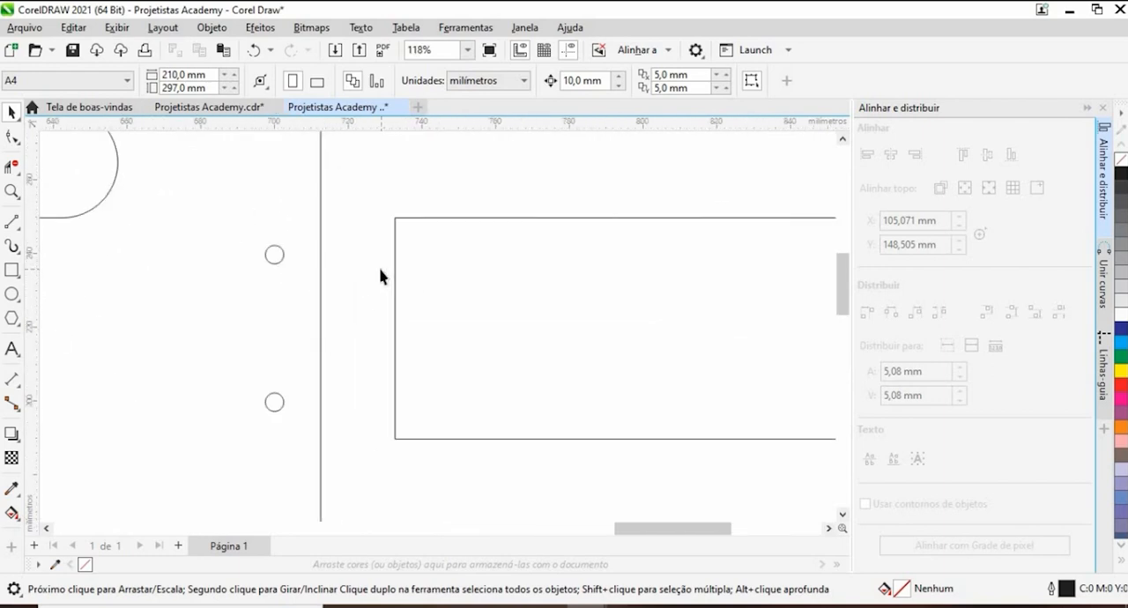
pyautogui.scroll(-3, 392, 260)
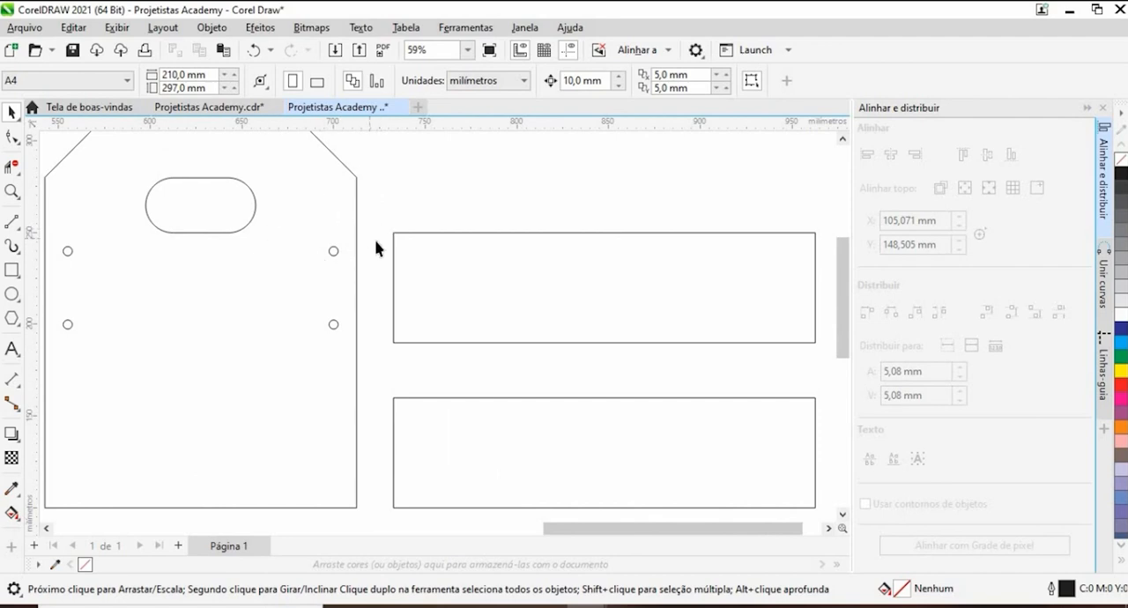
pyautogui.scroll(-3, 375, 247)
pyautogui.scroll(3, 383, 232)
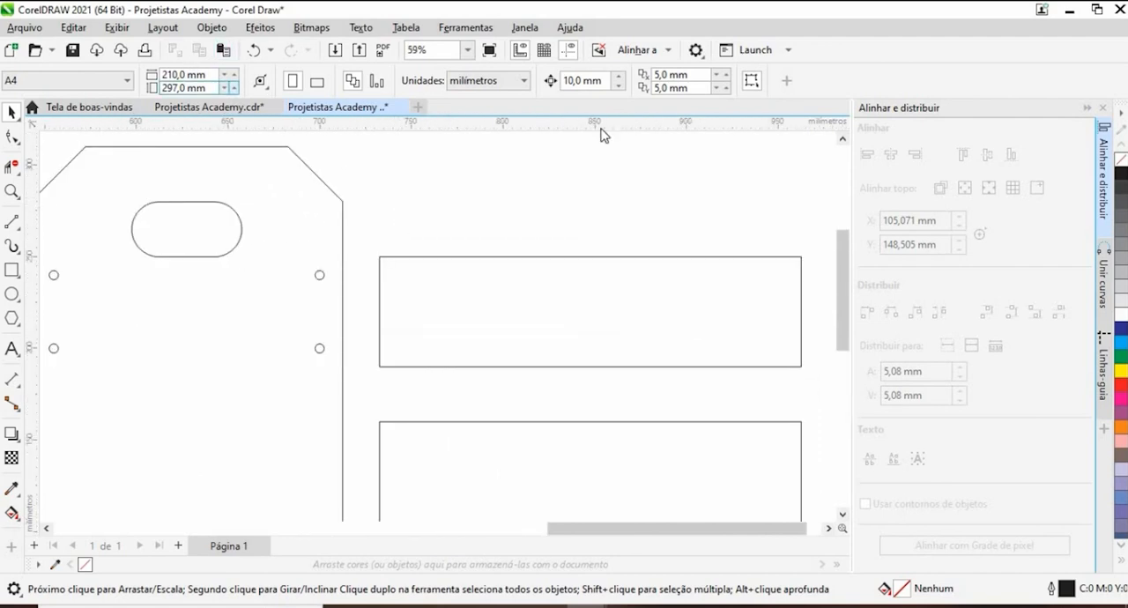
pyautogui.doubleClick(574, 80)
pyautogui.write('5')
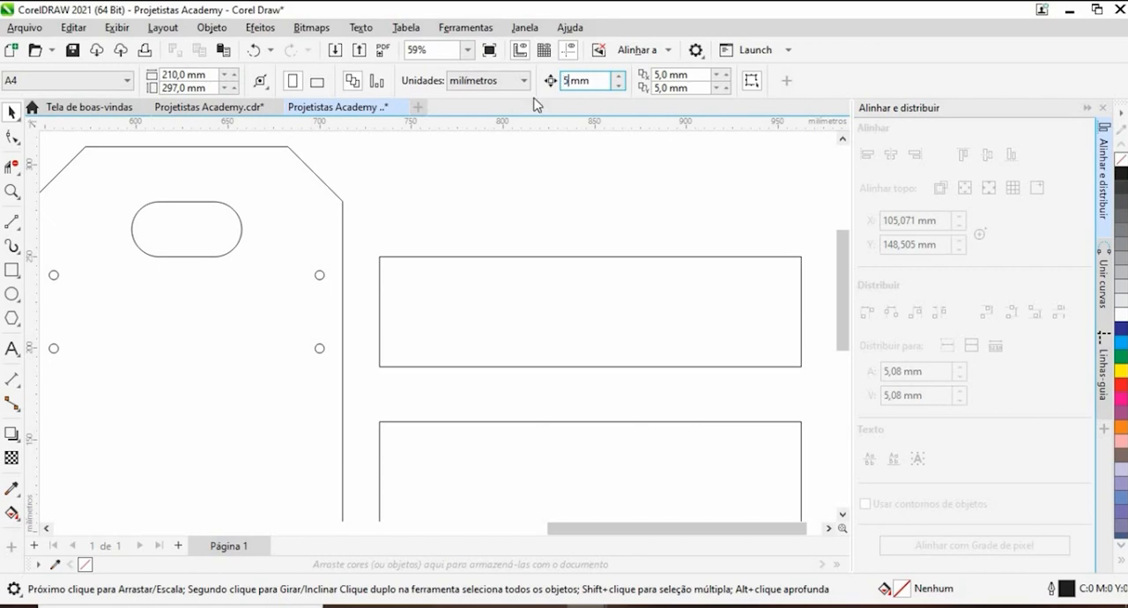
pyautogui.press('Return')
pyautogui.moveTo(249, 391); pyautogui.dragTo(249, 390)
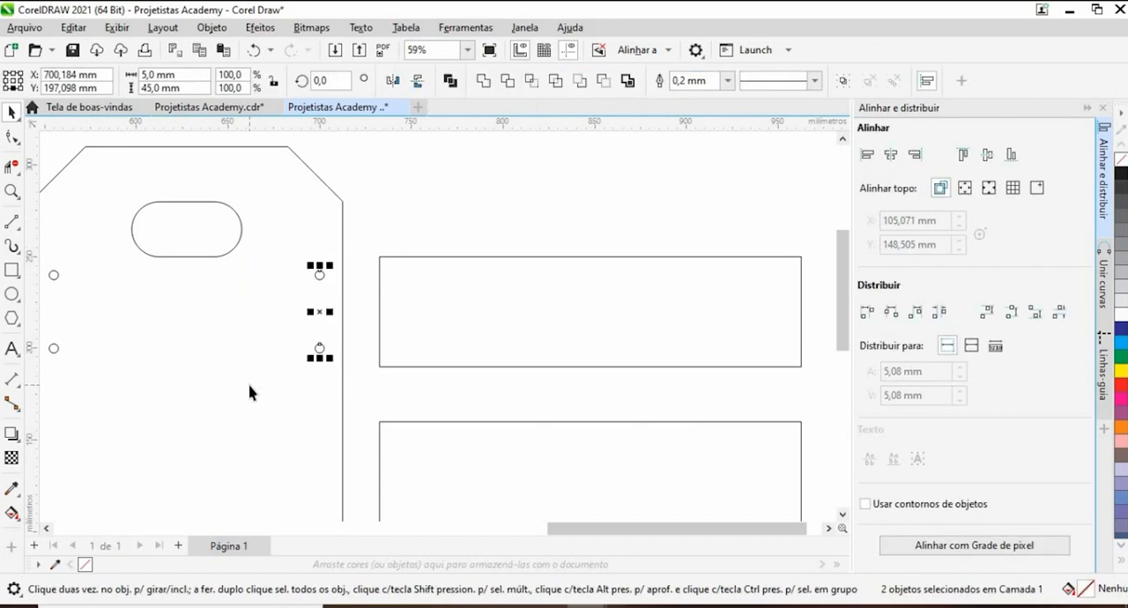
# - Shift the left pair of circles 5 mm toward the end panel's left edge
pyautogui.scroll(-1, 353, 327)
pyautogui.moveTo(122, 284); pyautogui.dragTo(196, 370)
pyautogui.press('Left')
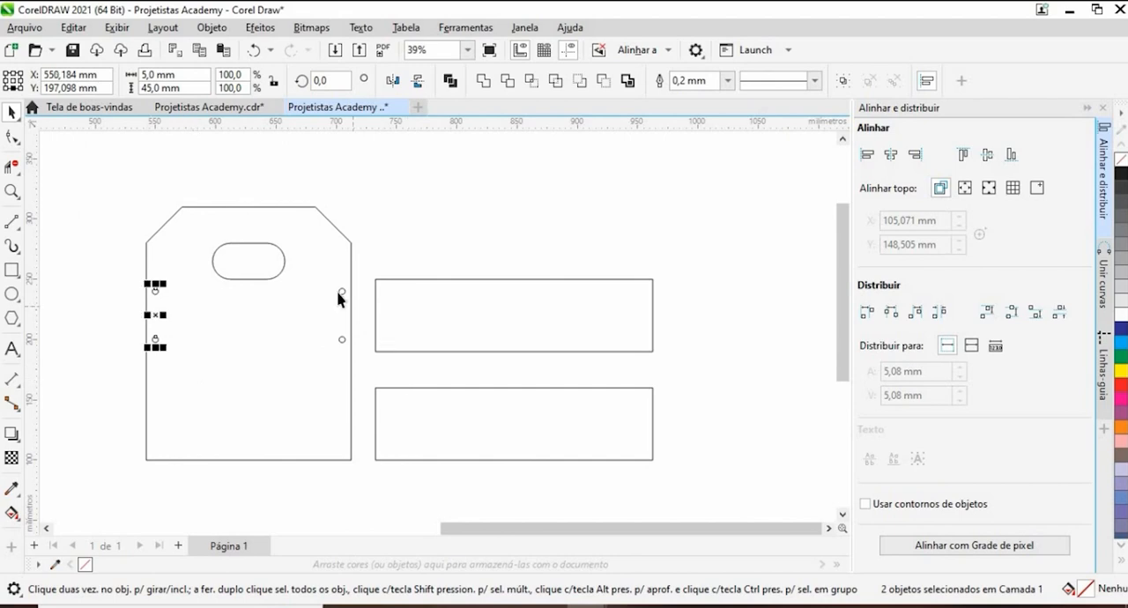
pyautogui.scroll(1, 369, 286)
pyautogui.click(371, 249)
pyautogui.scroll(-1, 371, 250)
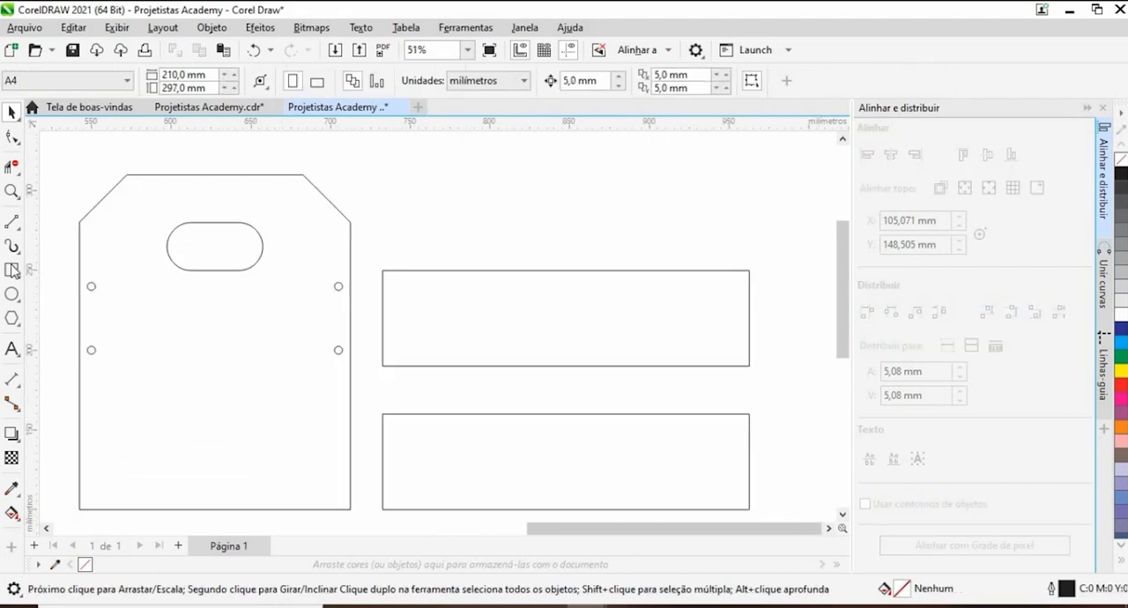
# - Draw a full-height rectangle over the left end of the upper side board and set its width to 10 mm
pyautogui.click(12, 271)
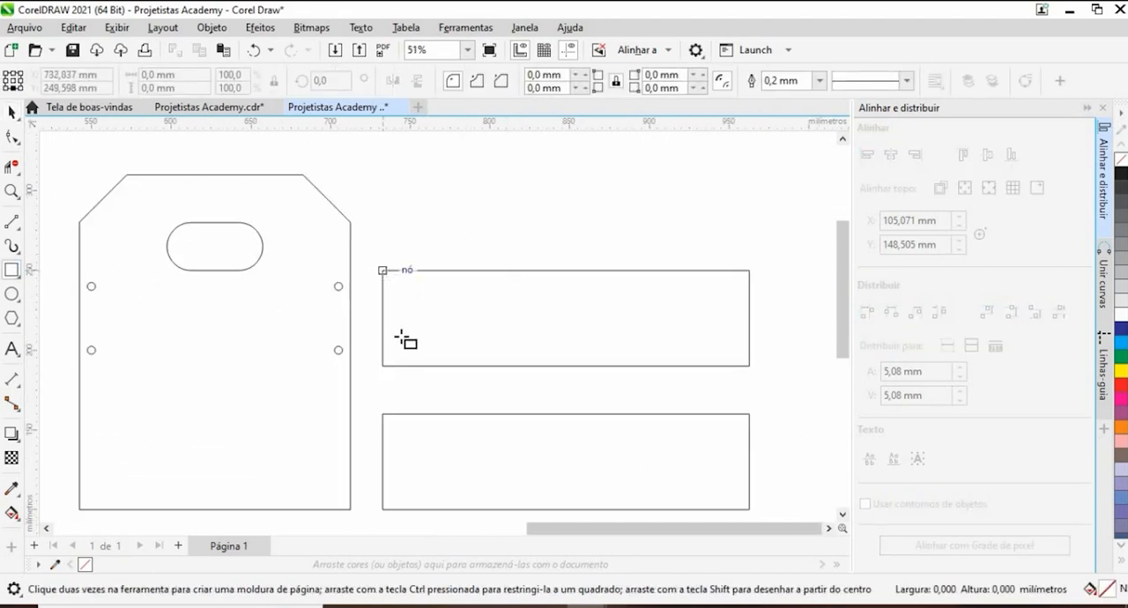
pyautogui.moveTo(382, 271); pyautogui.dragTo(401, 366)
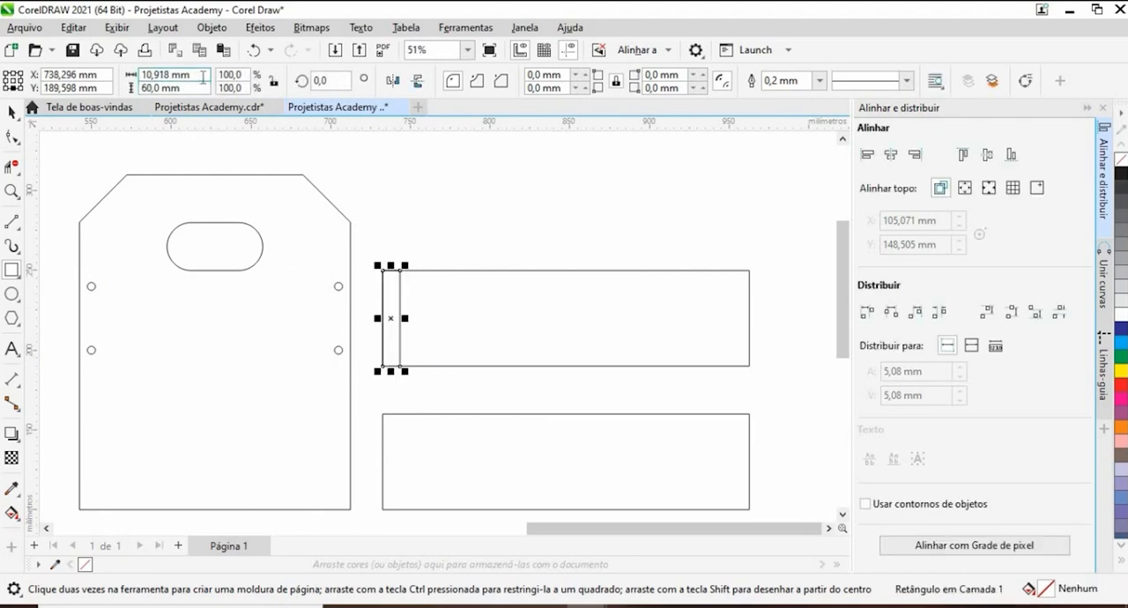
pyautogui.doubleClick(202, 77)
pyautogui.write('10')
pyautogui.press('Return')
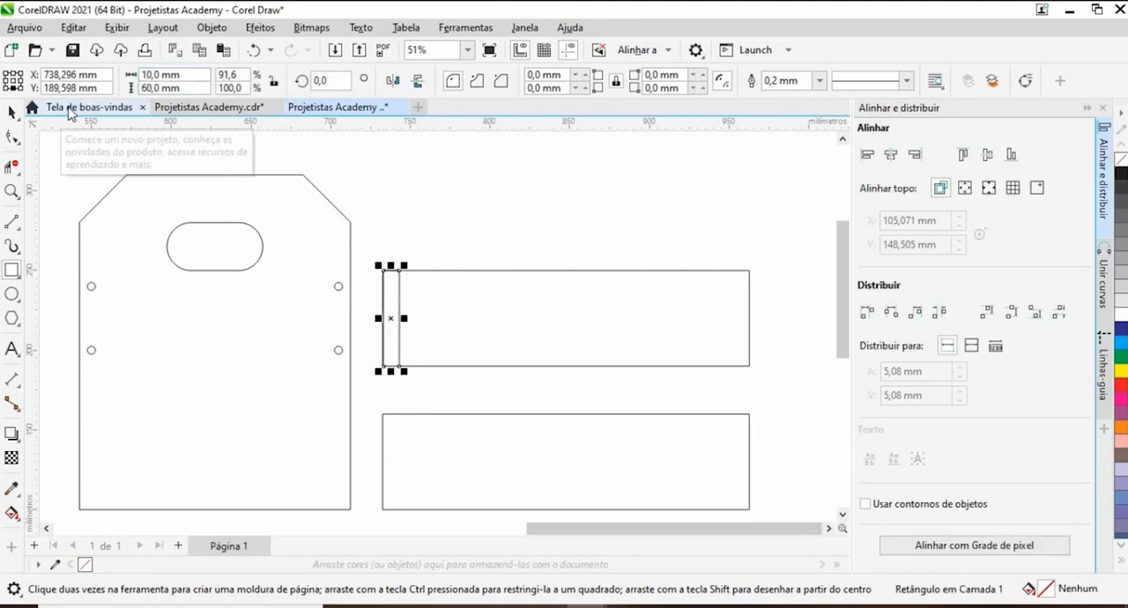
# - Move the 10 mm rectangle just inside the end panel's right edge, around the pair of circles
pyautogui.click(14, 113)
pyautogui.moveTo(398, 368); pyautogui.dragTo(351, 350)
pyautogui.scroll(6, 350, 349)
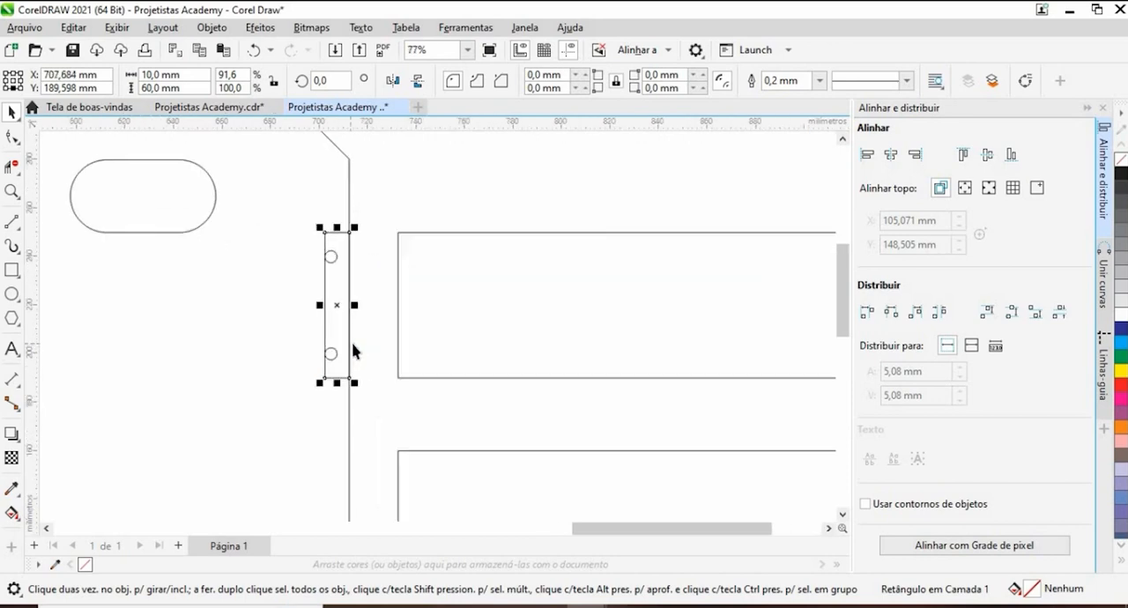
pyautogui.scroll(-5, 429, 387)
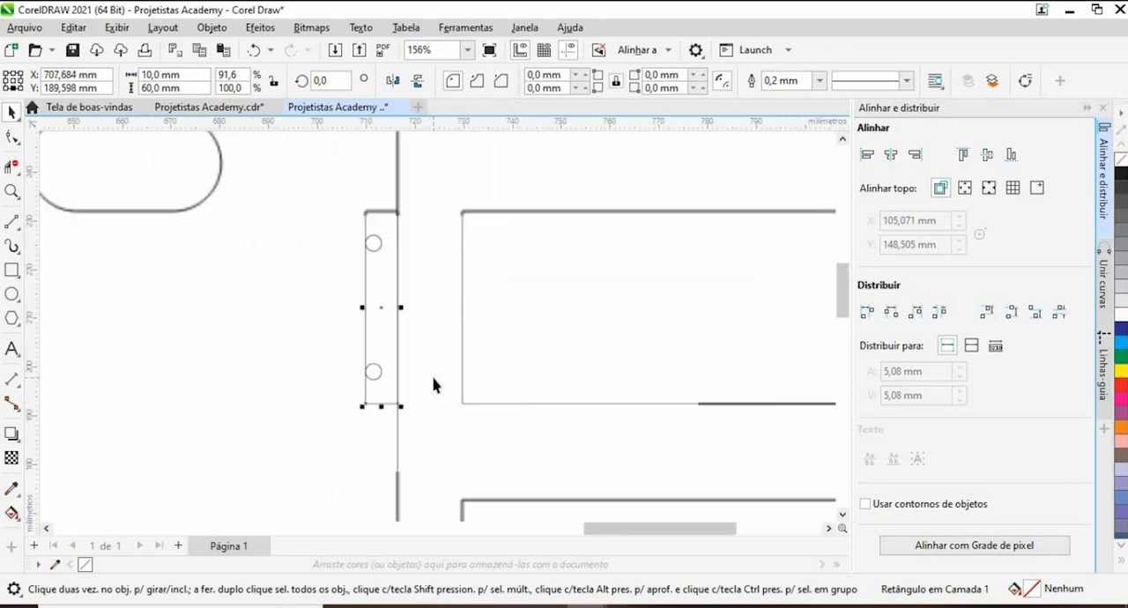
pyautogui.click(398, 290)
pyautogui.scroll(-1, 397, 289)
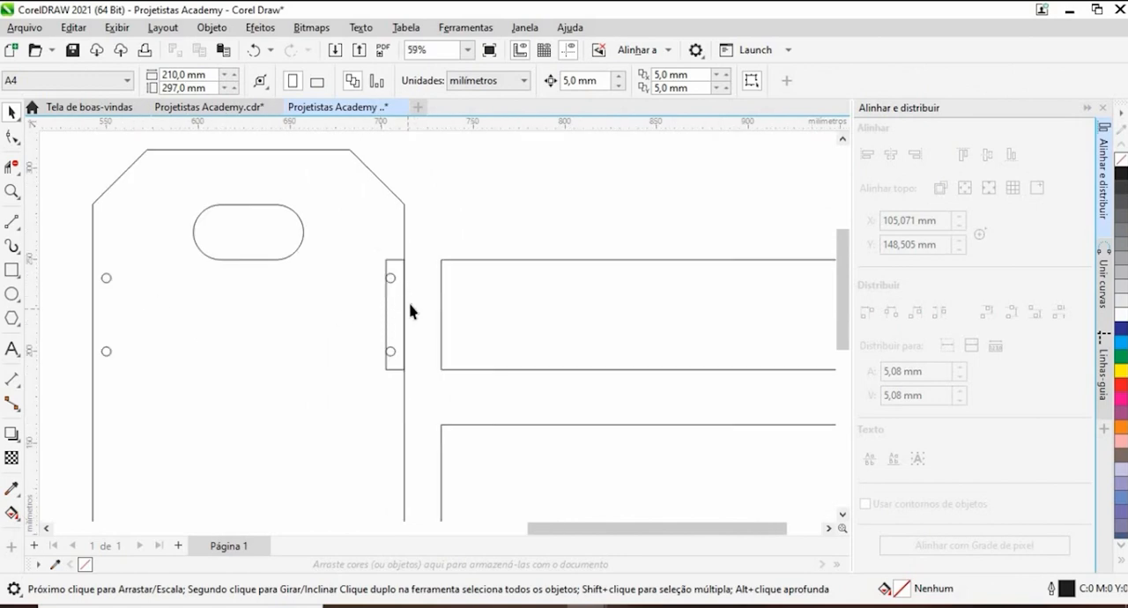
# - Set the nudge distance to 3 mm and shift the right pair of circles one nudge to the right
pyautogui.scroll(7, 392, 282)
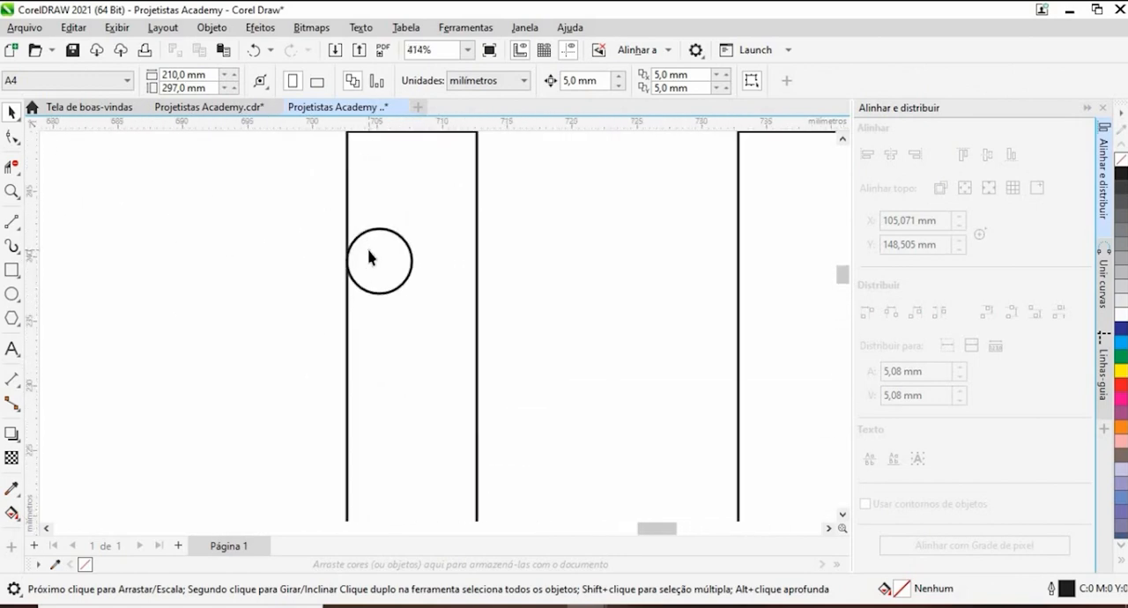
pyautogui.scroll(4, 370, 256)
pyautogui.scroll(-5, 335, 269)
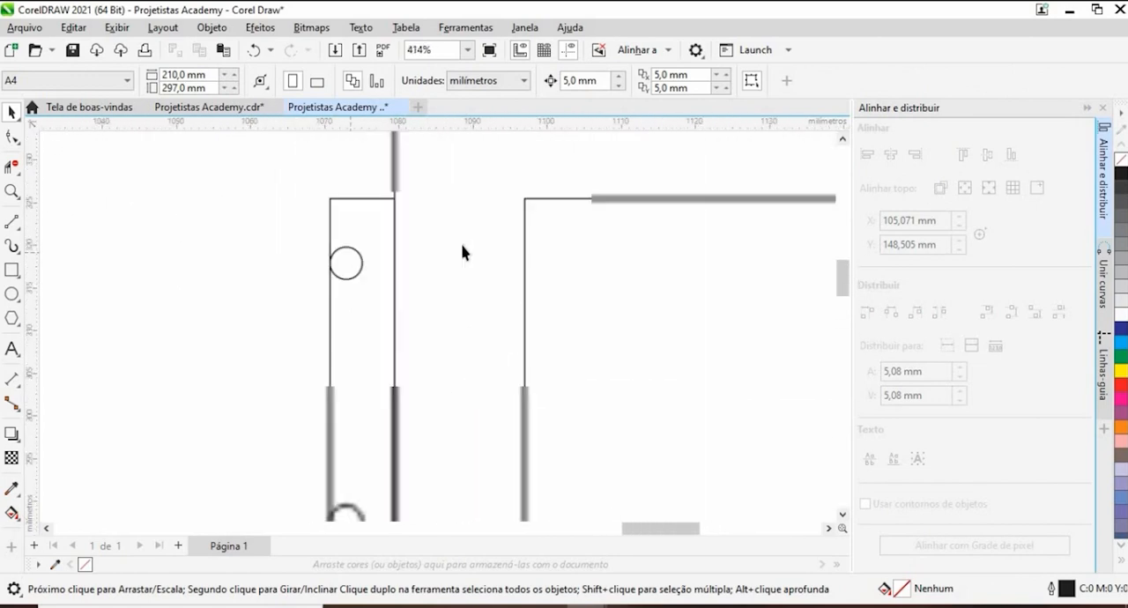
pyautogui.scroll(-7, 463, 251)
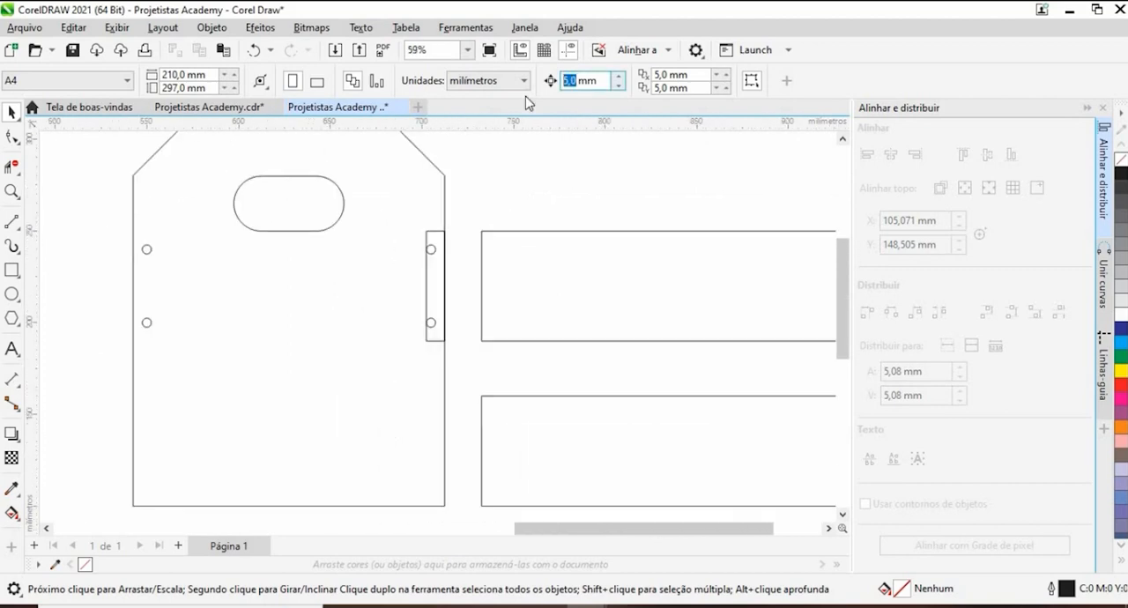
pyautogui.write('3')
pyautogui.press('Return')
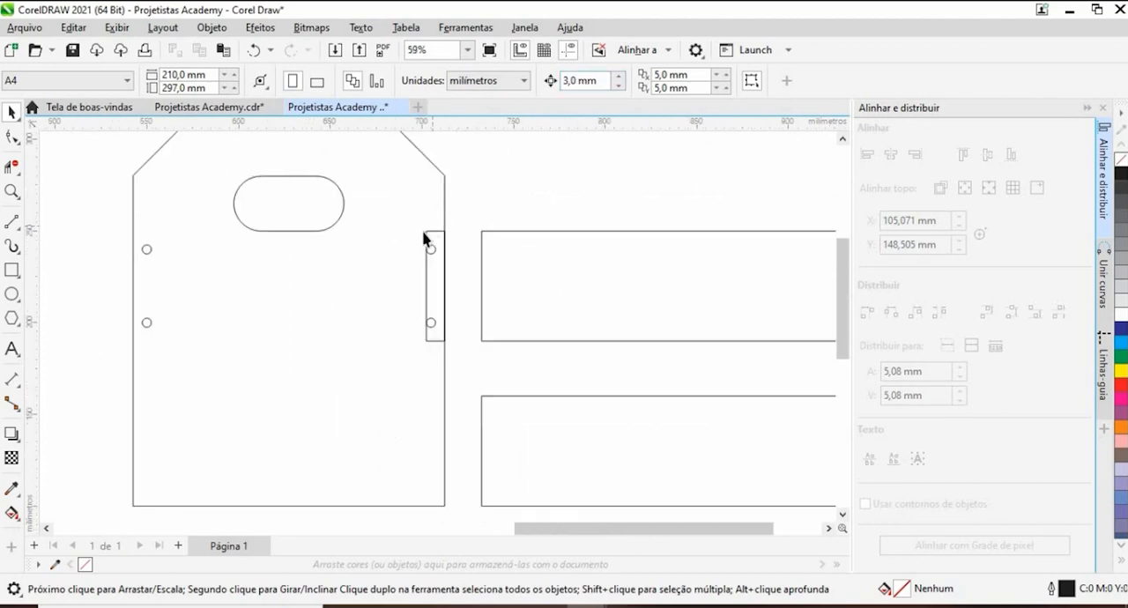
pyautogui.moveTo(465, 236); pyautogui.dragTo(405, 342)
# - Copy the narrow rectangle to the inside of the panel's left edge and shift the left pair of circles 3 mm left
pyautogui.click(137, 261)
pyautogui.click(427, 264)
pyautogui.moveTo(316, 260); pyautogui.dragTo(218, 342)
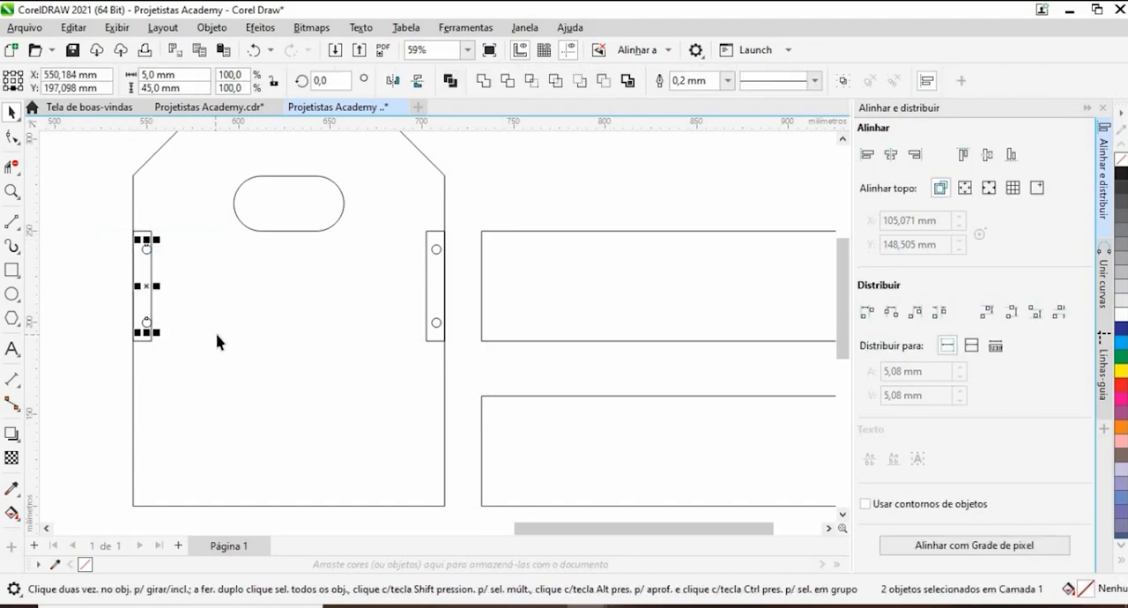
pyautogui.press('Left')
pyautogui.click(52, 338)
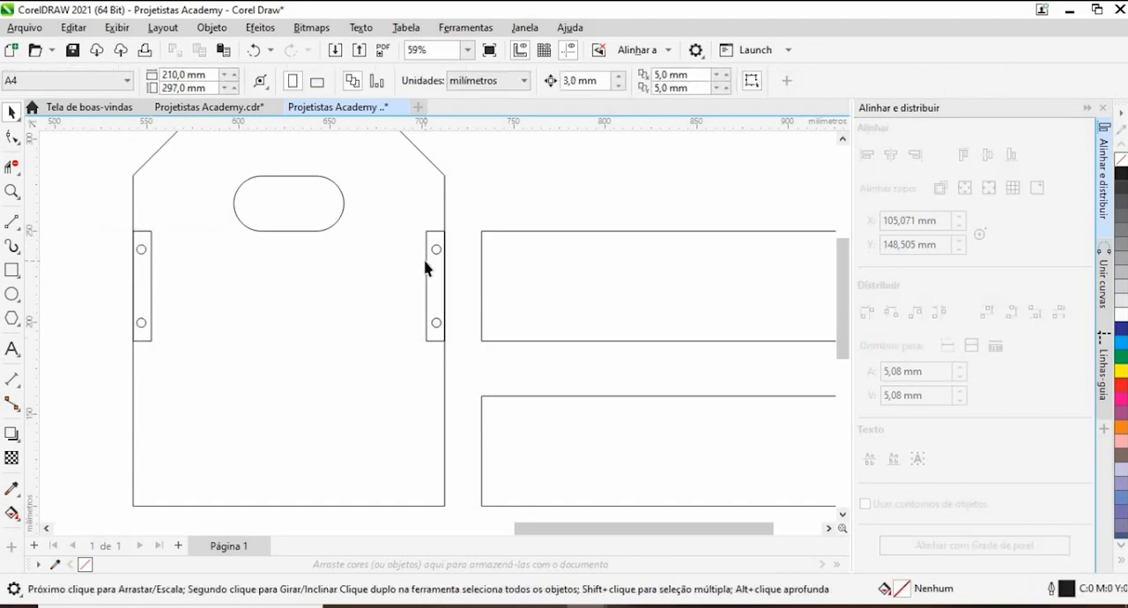
# - Delete both narrow reference rectangles from the end panel's edges
pyautogui.click(425, 259)
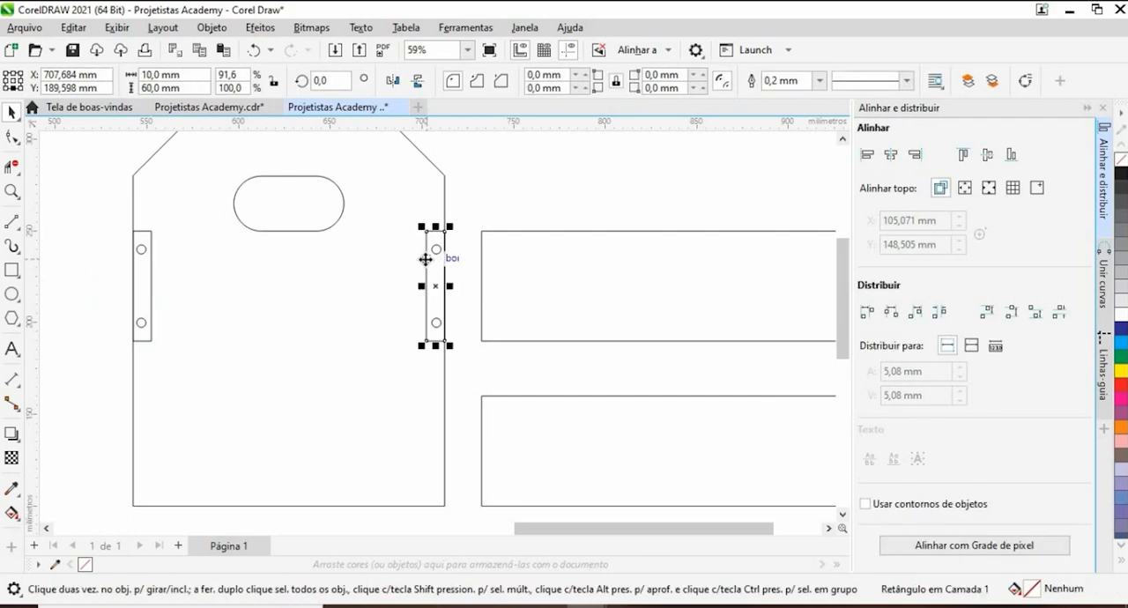
pyautogui.press('Delete')
pyautogui.click(141, 231)
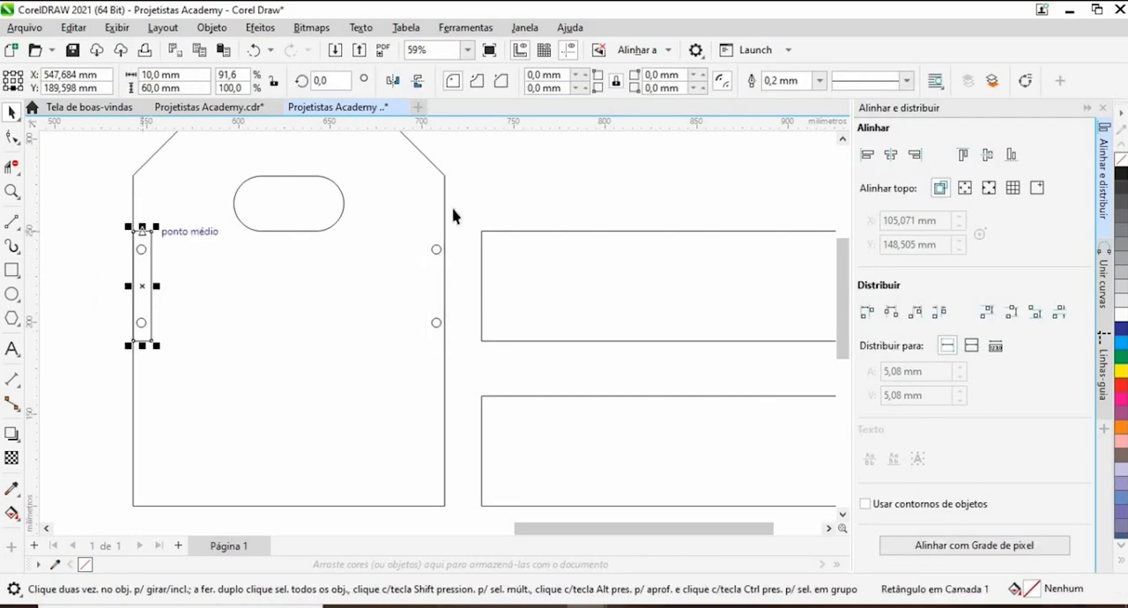
pyautogui.click(526, 217)
pyautogui.scroll(-4, 526, 217)
pyautogui.scroll(2, 527, 217)
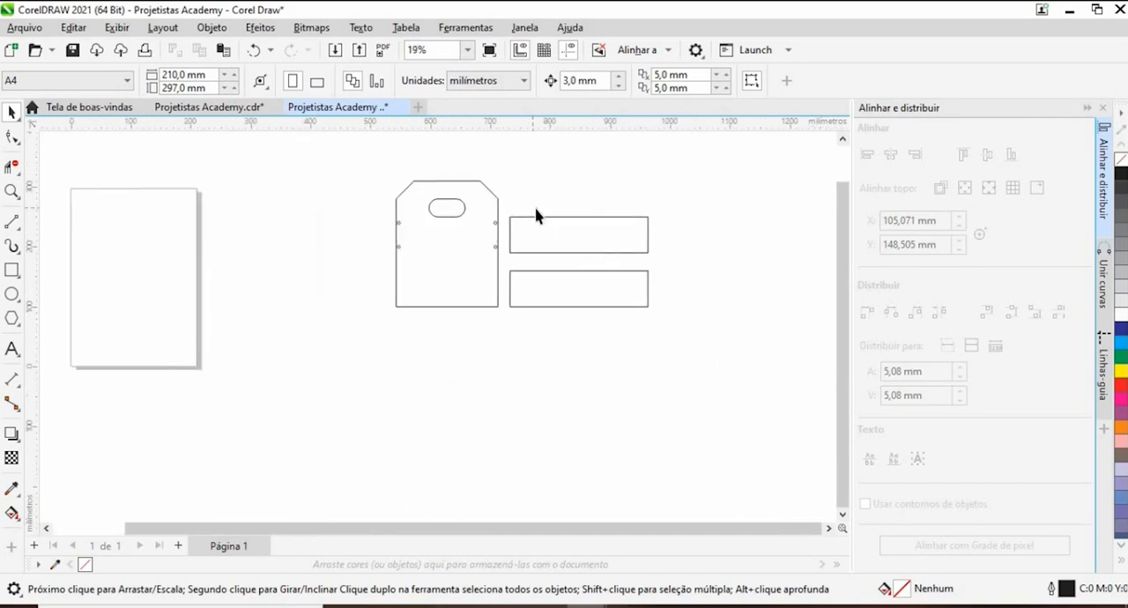
# - Copy the right pair of circles straight down so the lower circle touches the end panel's bottom edge
pyautogui.moveTo(458, 286); pyautogui.dragTo(460, 284)
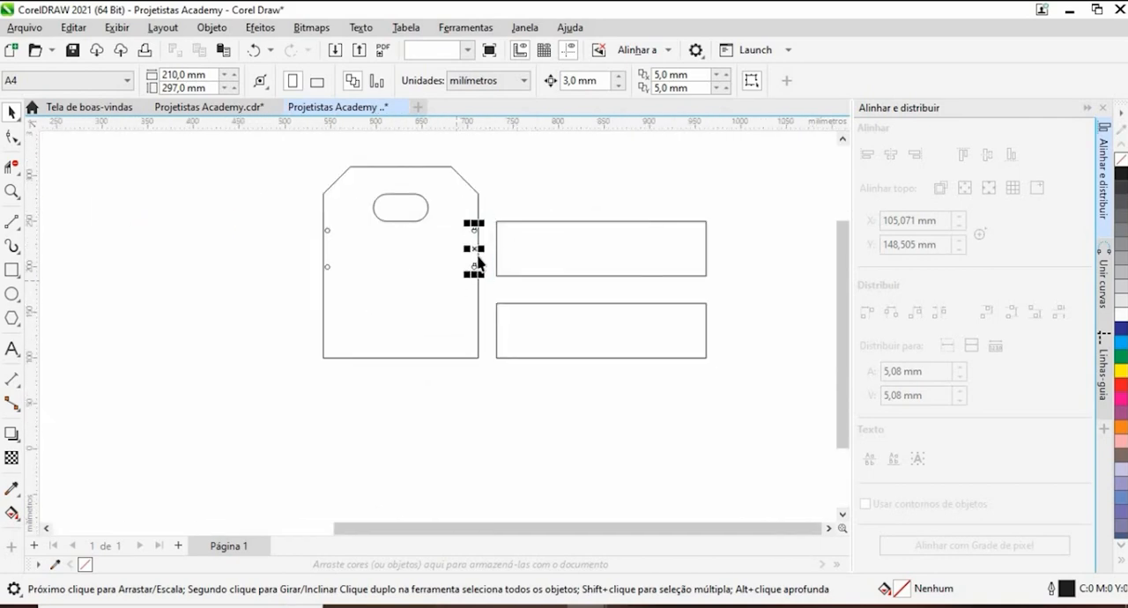
pyautogui.scroll(1, 476, 254)
pyautogui.moveTo(475, 214); pyautogui.dragTo(479, 402)
pyautogui.scroll(4, 470, 385)
pyautogui.click(480, 404)
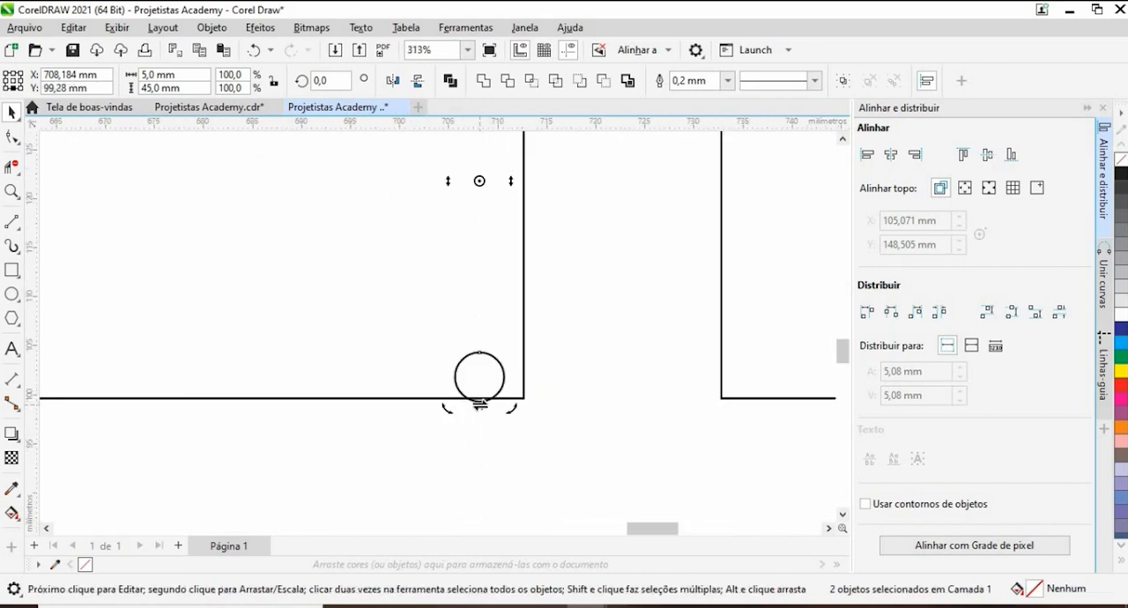
pyautogui.click(480, 402)
pyautogui.moveTo(480, 403)
pyautogui.mouseDown()
pyautogui.moveTo(479, 370)
pyautogui.moveTo(482, 398)
pyautogui.mouseUp()
pyautogui.scroll(3, 479, 400)
pyautogui.scroll(-7, 585, 360)
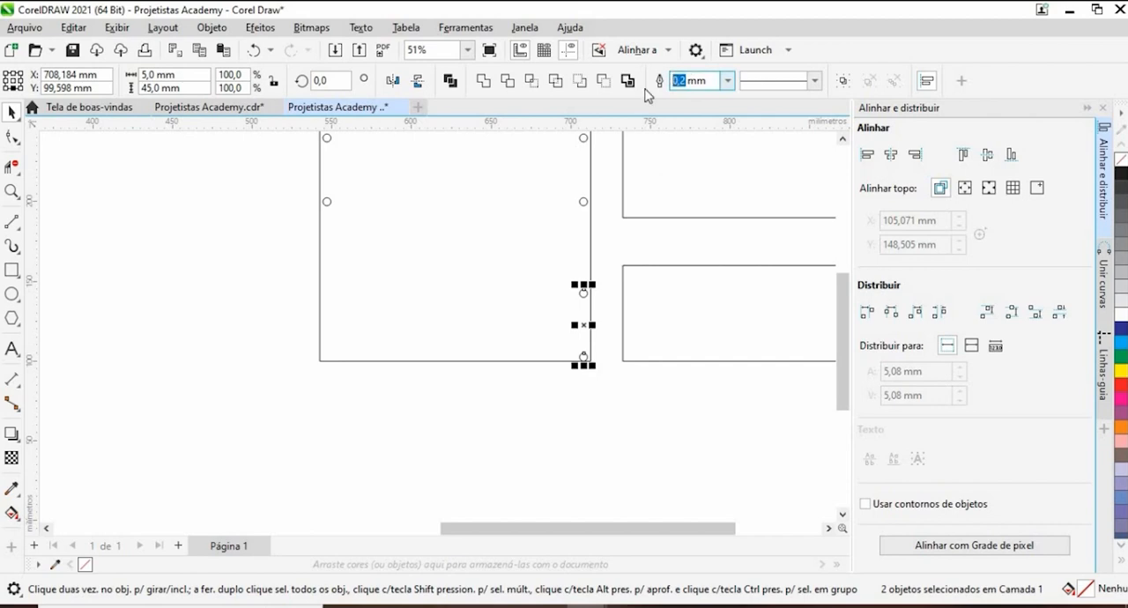
# - Set the nudge distance to 10 mm and shift the copied lower pair of circles up one nudge
pyautogui.press('Return')
pyautogui.click(606, 79)
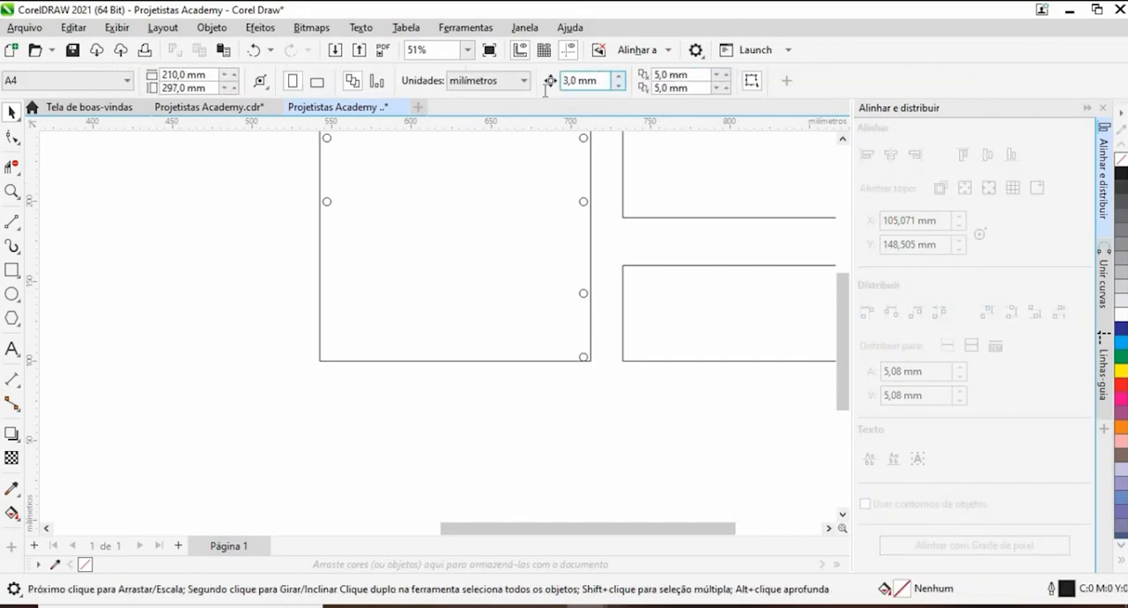
pyautogui.write('10')
pyautogui.press('Return')
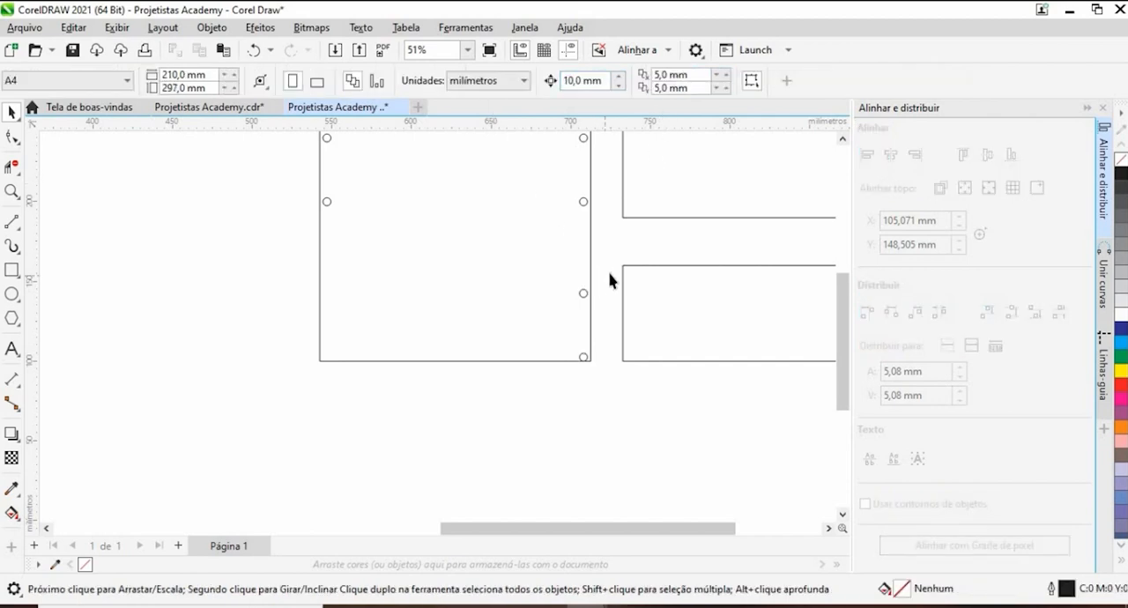
pyautogui.moveTo(555, 392); pyautogui.dragTo(555, 376)
pyautogui.press('Up')
pyautogui.click(533, 408)
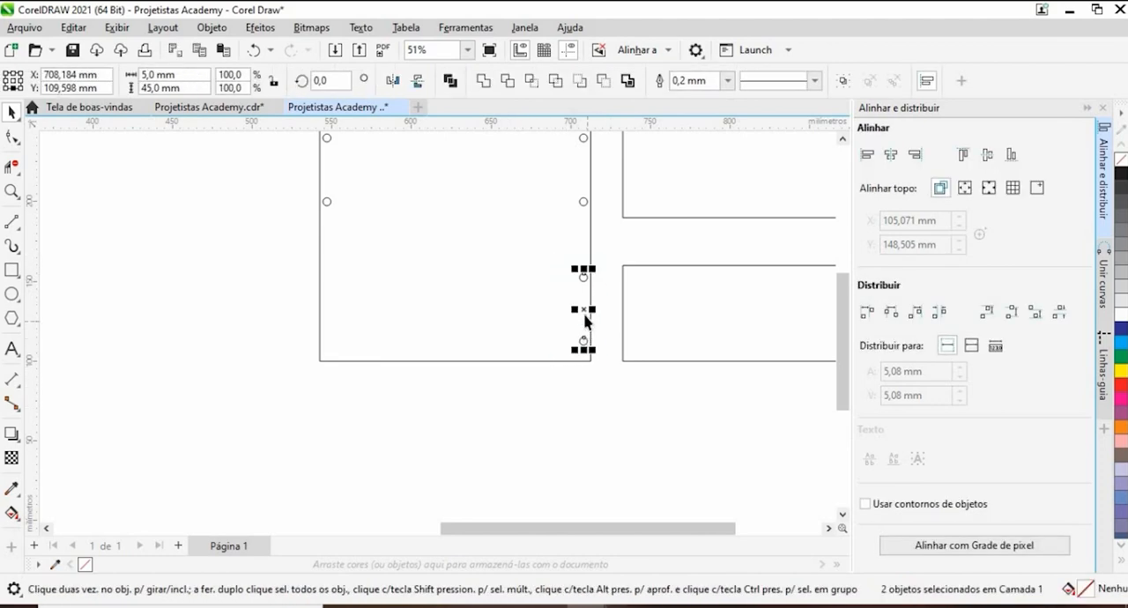
# - Copy the lower right pair of circles horizontally to the end panel's left side, below the upper left pair
pyautogui.moveTo(583, 310); pyautogui.dragTo(331, 321)
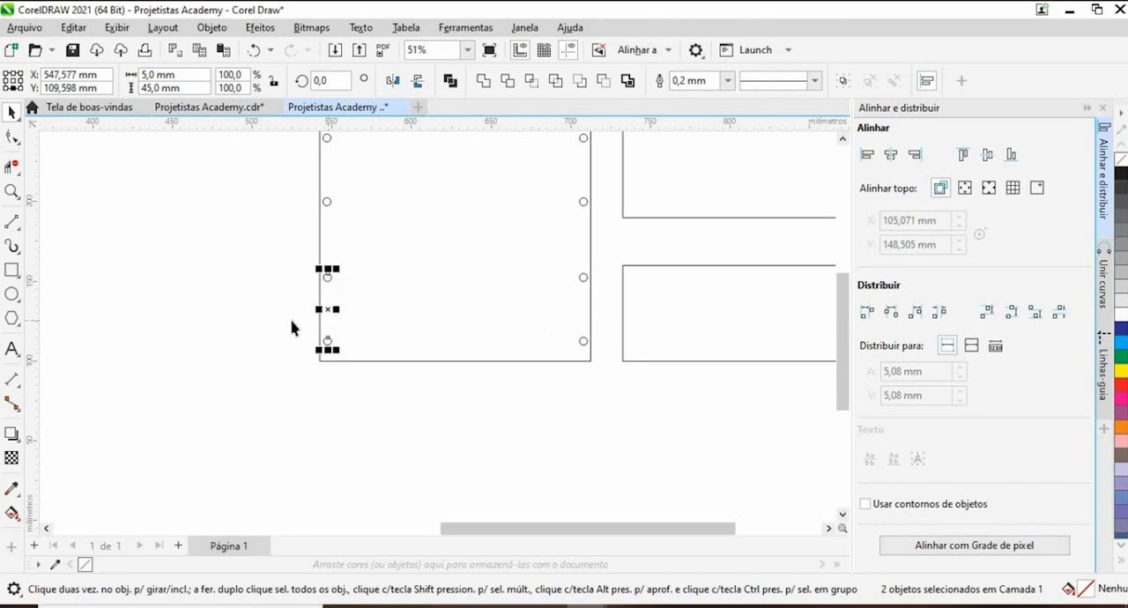
pyautogui.scroll(1, 294, 323)
pyautogui.click(324, 267)
pyautogui.scroll(1, 352, 361)
pyautogui.moveTo(352, 359); pyautogui.dragTo(353, 366)
pyautogui.scroll(-1, 290, 365)
pyautogui.click(177, 294)
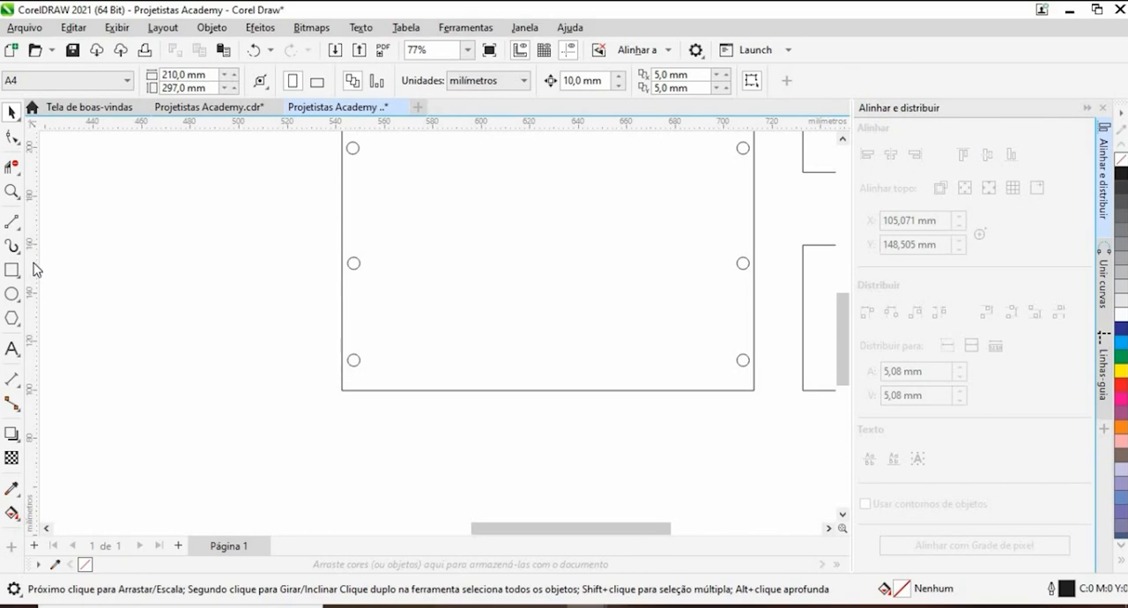
# - Place a vertical guideline through the centres of the lower left circles at X 547,577 mm
pyautogui.moveTo(348, 274); pyautogui.dragTo(295, 265)
pyautogui.moveTo(357, 248); pyautogui.dragTo(353, 263)
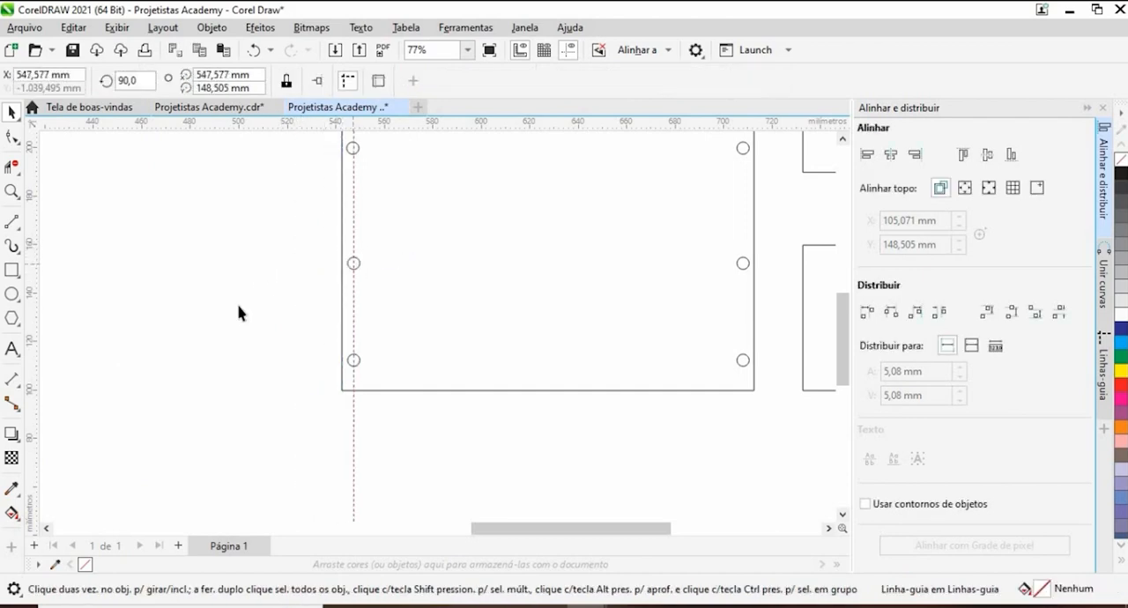
pyautogui.scroll(-2, 238, 312)
pyautogui.scroll(6, 307, 200)
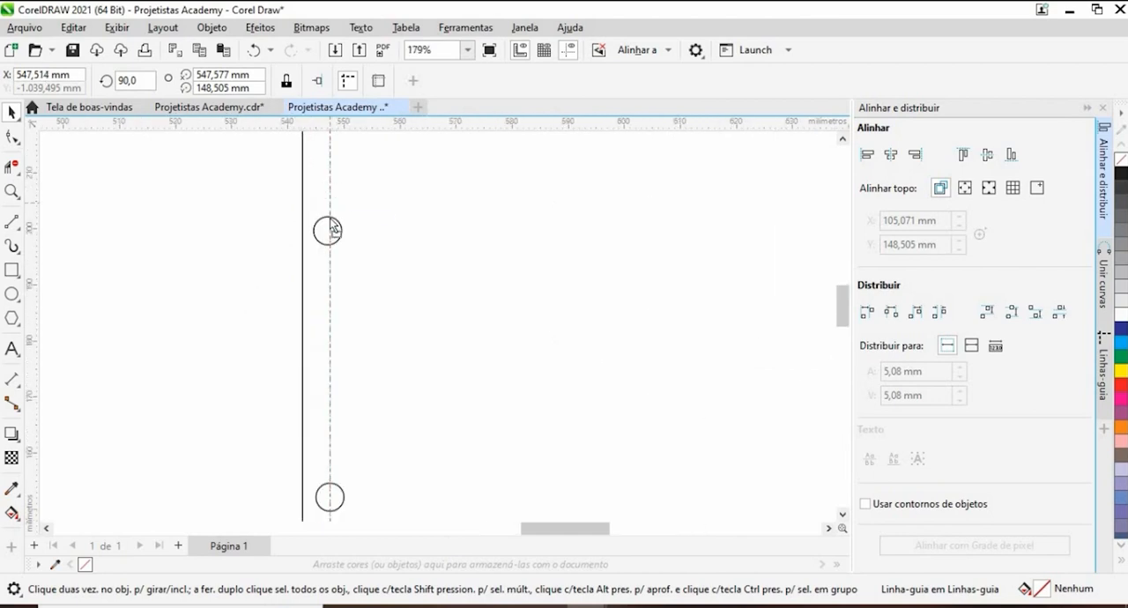
# - Move the vertical guideline to the centre of the end panel's upper left circles at X 547,148 mm
pyautogui.moveTo(332, 228); pyautogui.dragTo(329, 232)
pyautogui.click(282, 241)
pyautogui.scroll(-8, 285, 239)
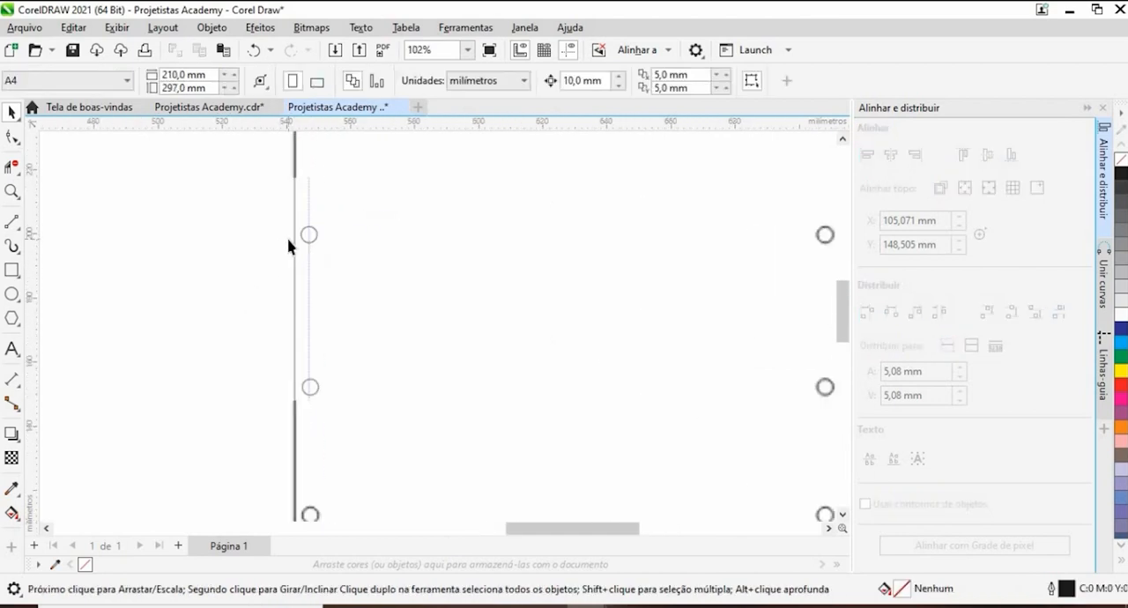
pyautogui.scroll(4, 296, 262)
pyautogui.scroll(-4, 228, 348)
pyautogui.scroll(2, 354, 218)
# - Shift the end panel's lower left pair of circles horizontally so their centres snap to the vertical guideline
pyautogui.moveTo(244, 344); pyautogui.dragTo(437, 361)
pyautogui.scroll(10, 402, 231)
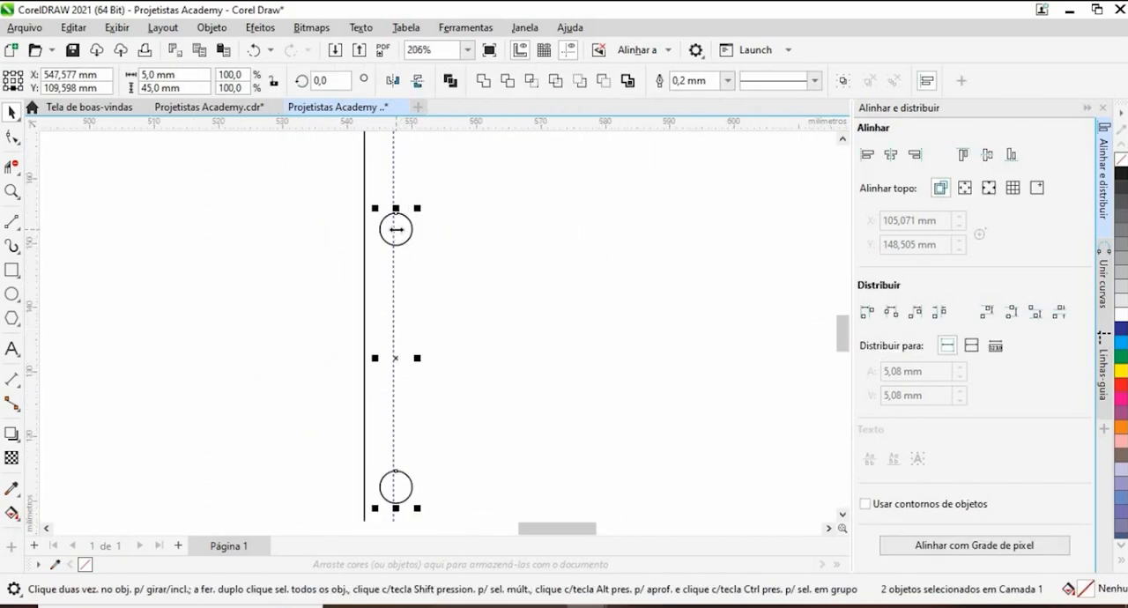
pyautogui.moveTo(399, 229); pyautogui.dragTo(388, 232)
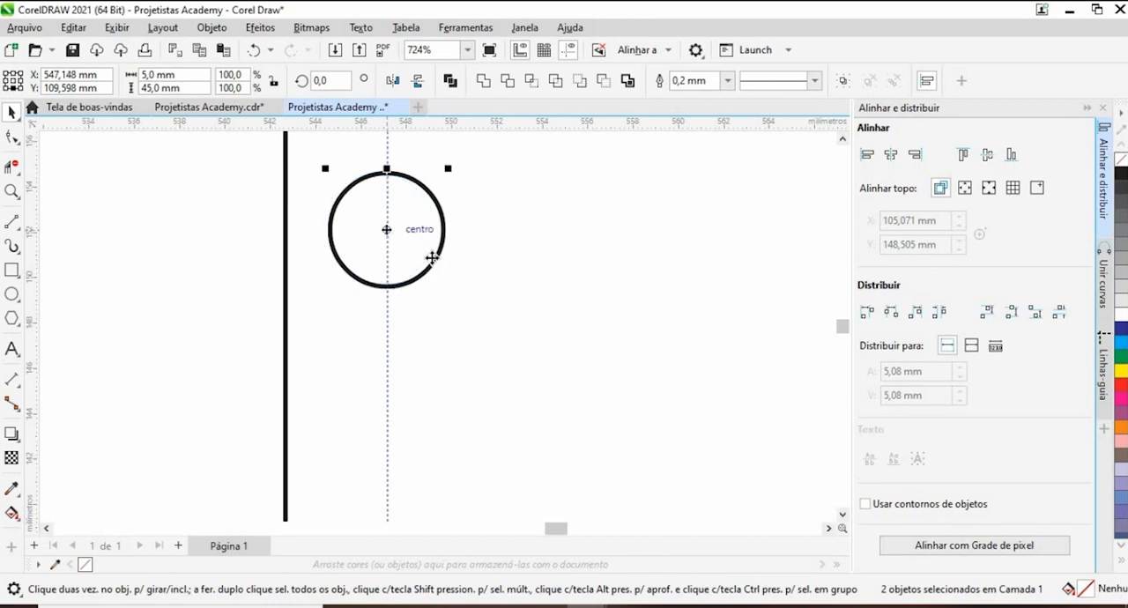
pyautogui.scroll(-3, 432, 254)
pyautogui.scroll(-4, 438, 267)
# - Delete the vertical guideline running through the end panel's left column of circles
pyautogui.scroll(3, 459, 317)
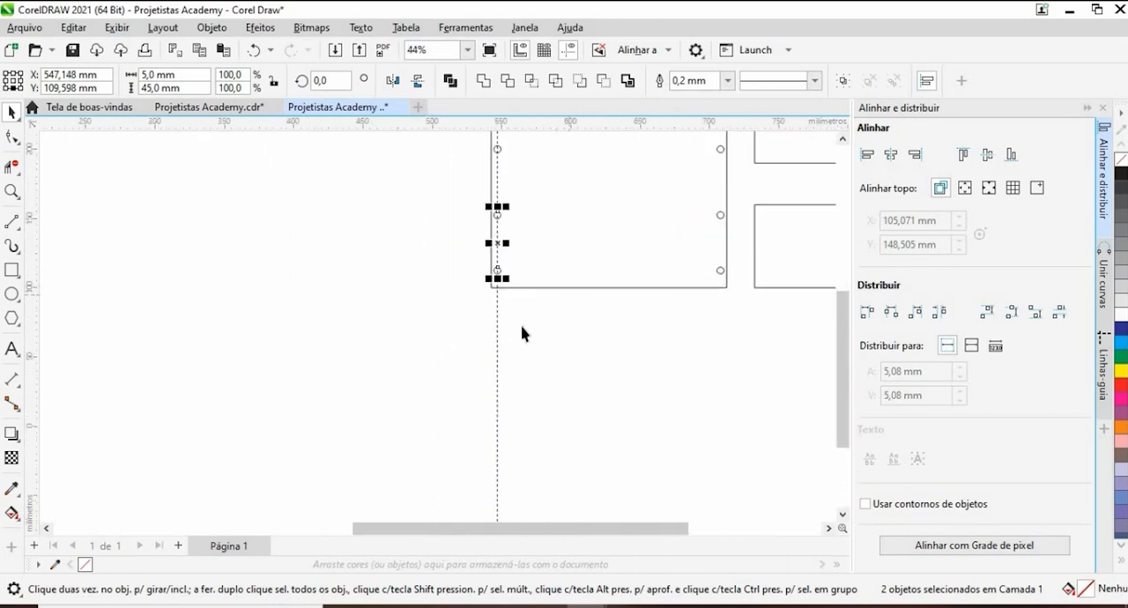
pyautogui.click(484, 328)
pyautogui.press('Delete')
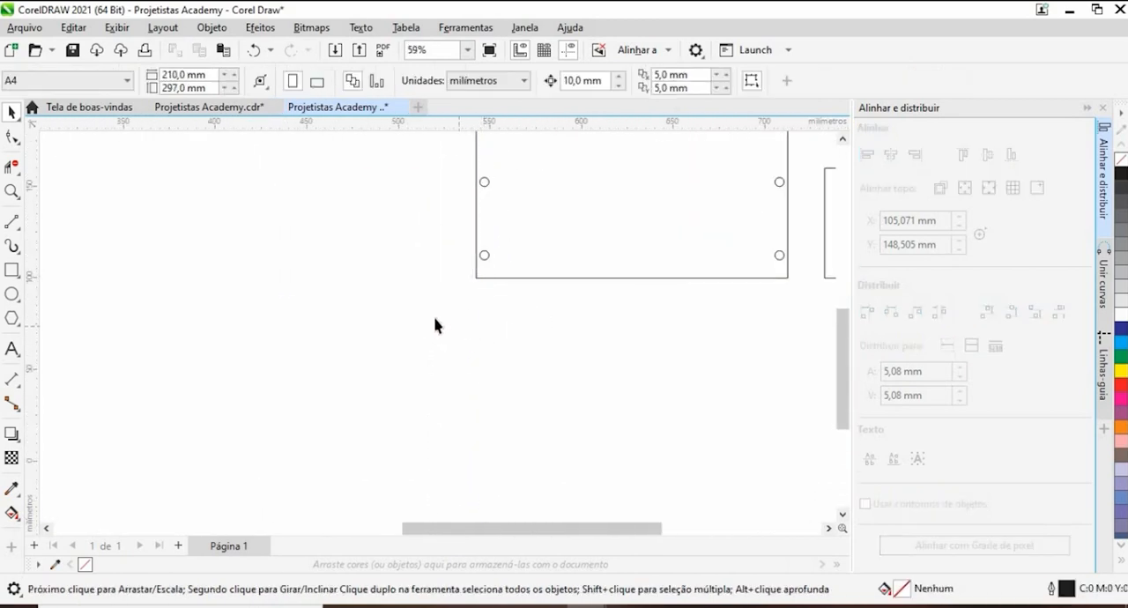
pyautogui.scroll(-3, 481, 305)
pyautogui.scroll(3, 591, 206)
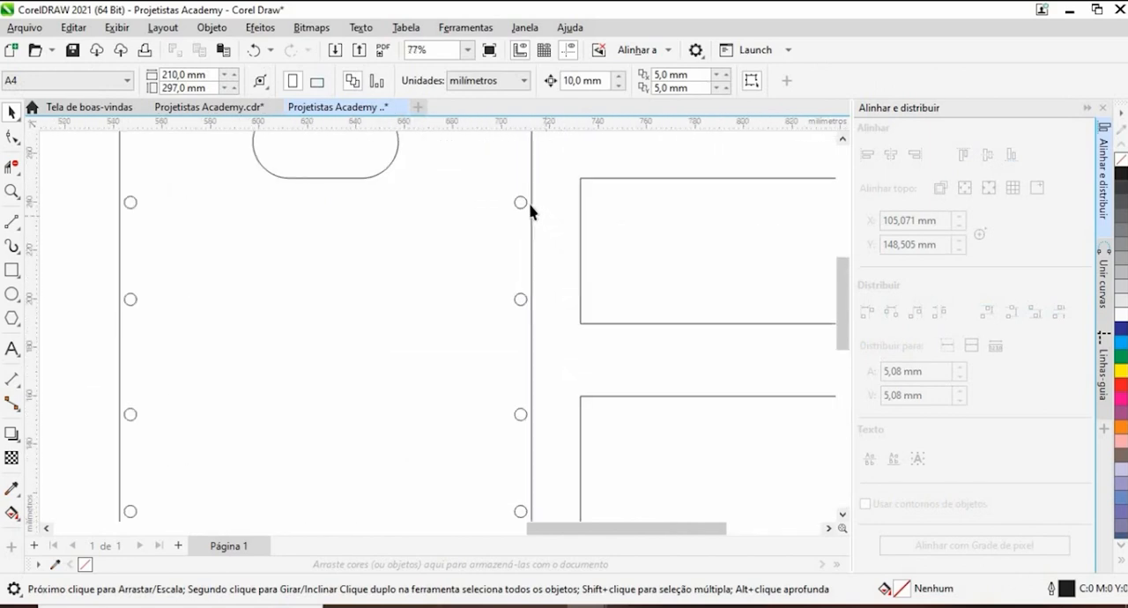
# - Copy the complete end panel with its handle slot and holes horizontally to the left of the original
pyautogui.scroll(-4, 593, 218)
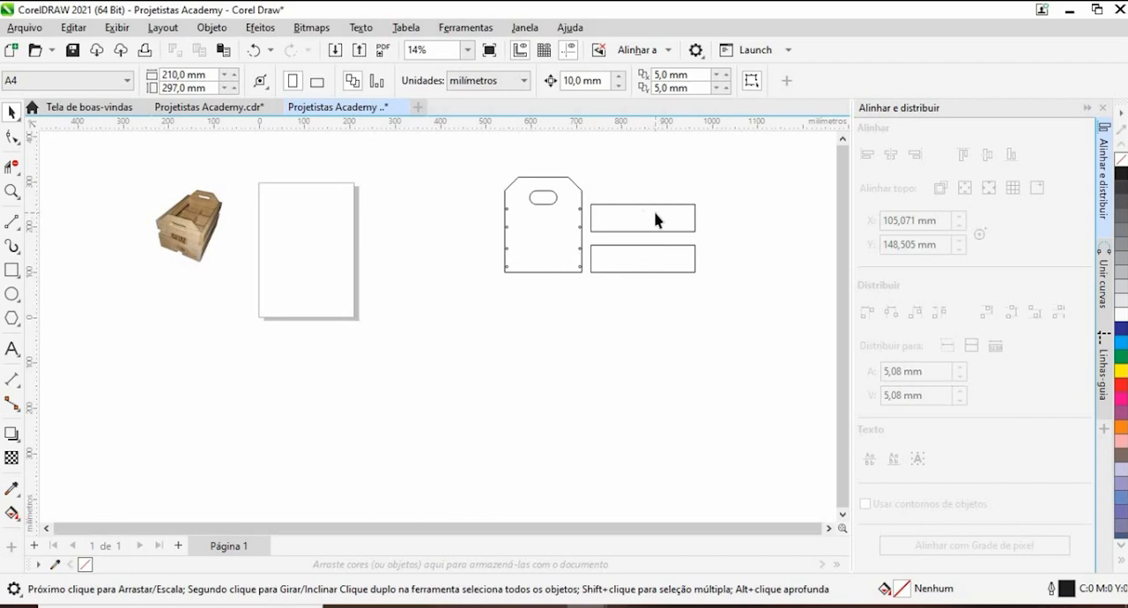
pyautogui.scroll(5, 623, 189)
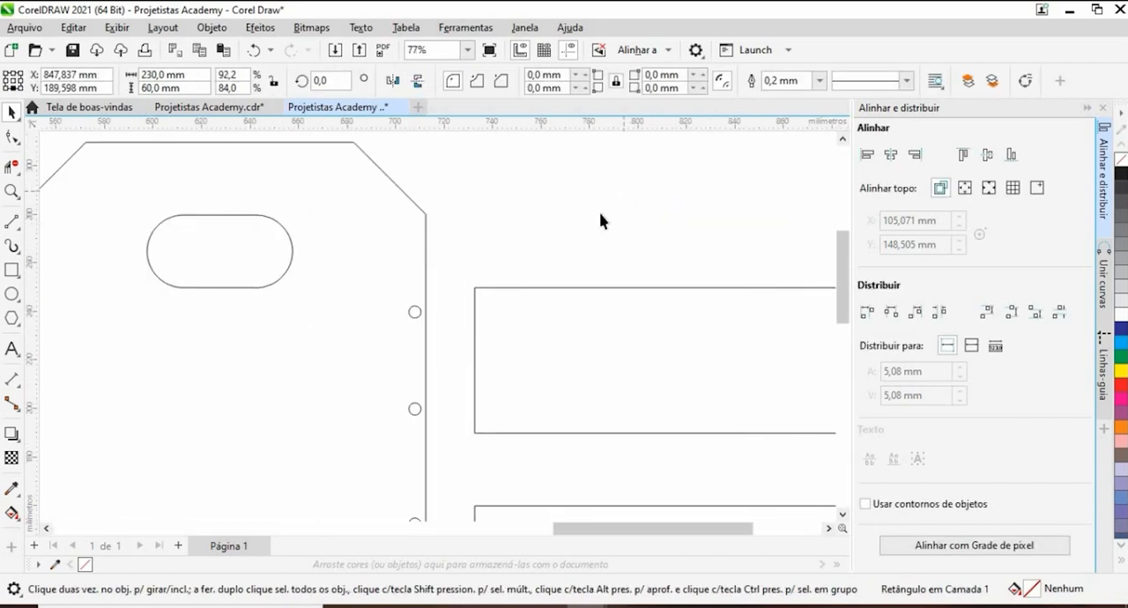
pyautogui.scroll(-3, 599, 221)
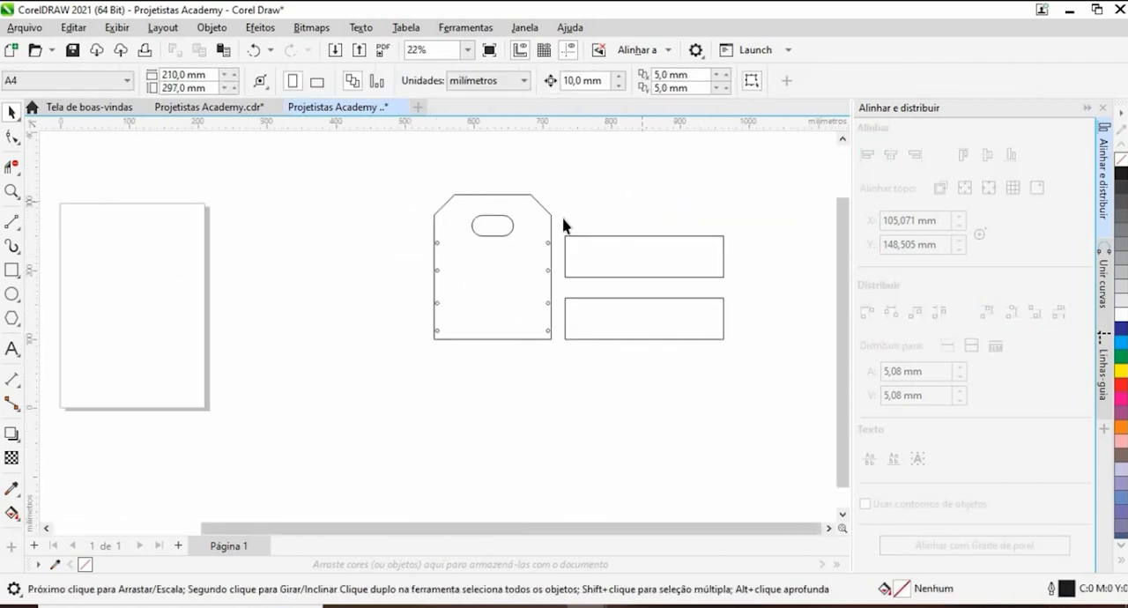
pyautogui.scroll(-3, 513, 261)
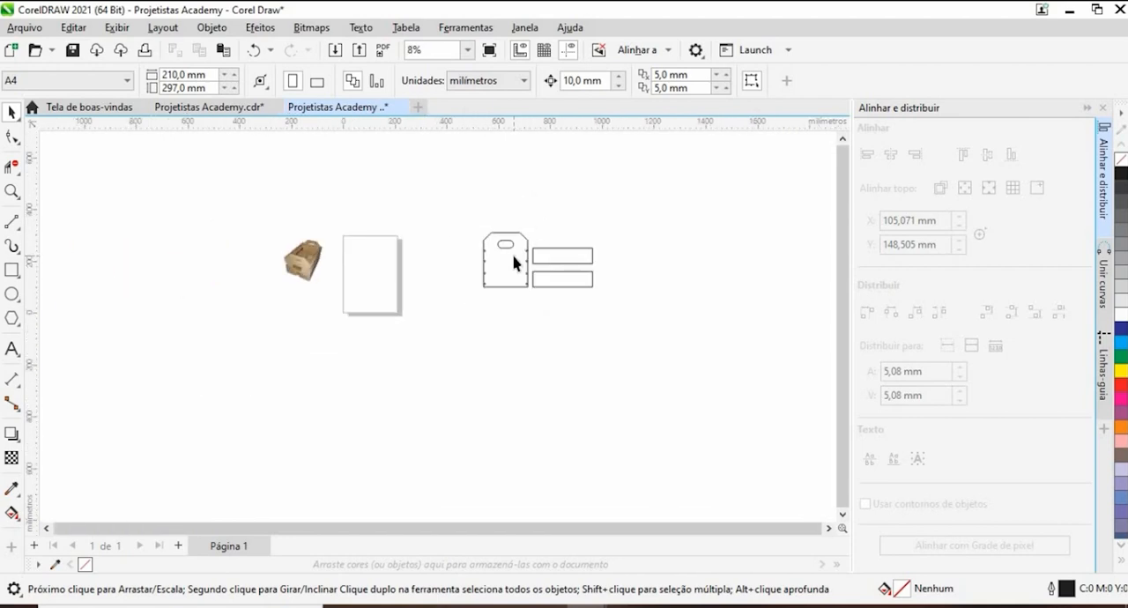
pyautogui.scroll(3, 515, 260)
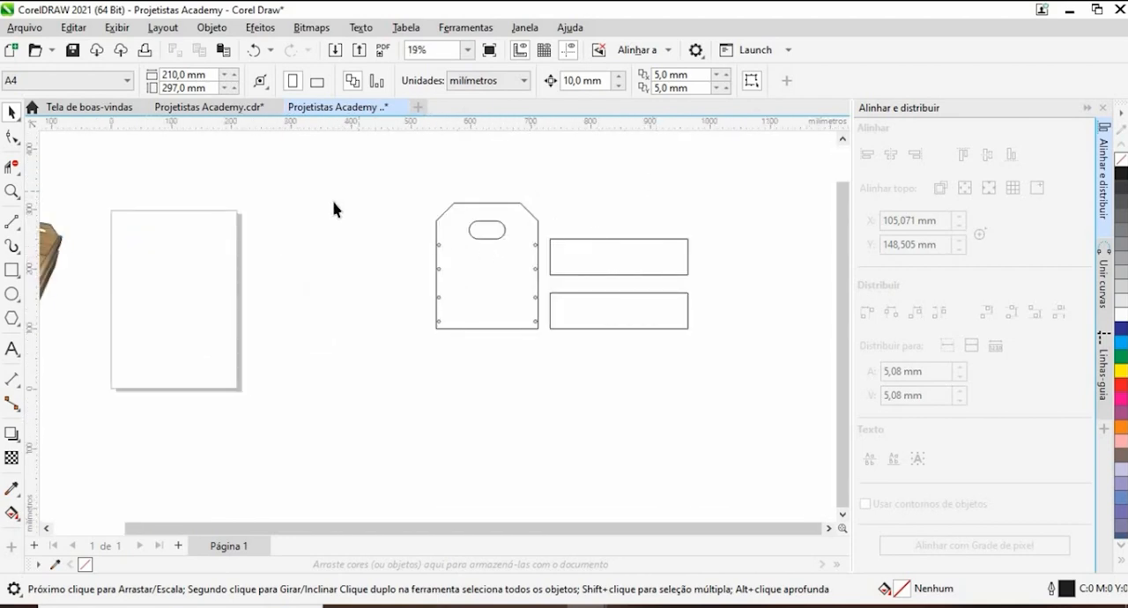
pyautogui.moveTo(736, 413); pyautogui.dragTo(736, 414)
pyautogui.click(494, 321)
pyautogui.moveTo(547, 349)
pyautogui.mouseDown()
pyautogui.moveTo(551, 365)
pyautogui.moveTo(541, 356)
pyautogui.mouseUp()
pyautogui.moveTo(505, 280); pyautogui.dragTo(393, 282)
pyautogui.click(711, 218)
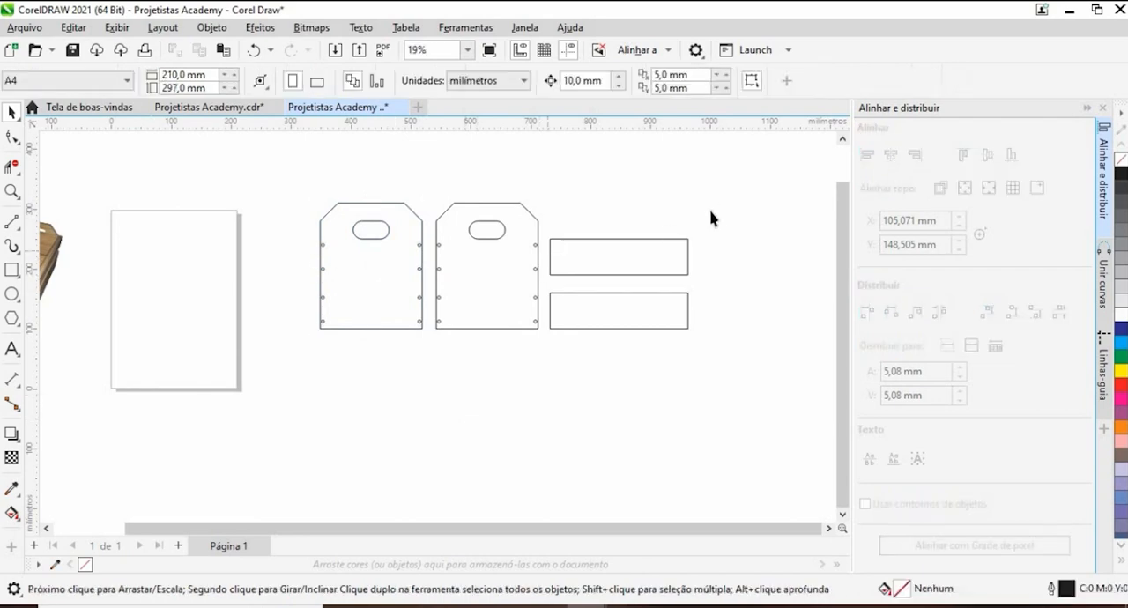
# - Copy the two stacked side boards horizontally to the right of the originals, leaving a small gap
pyautogui.moveTo(551, 371); pyautogui.dragTo(552, 372)
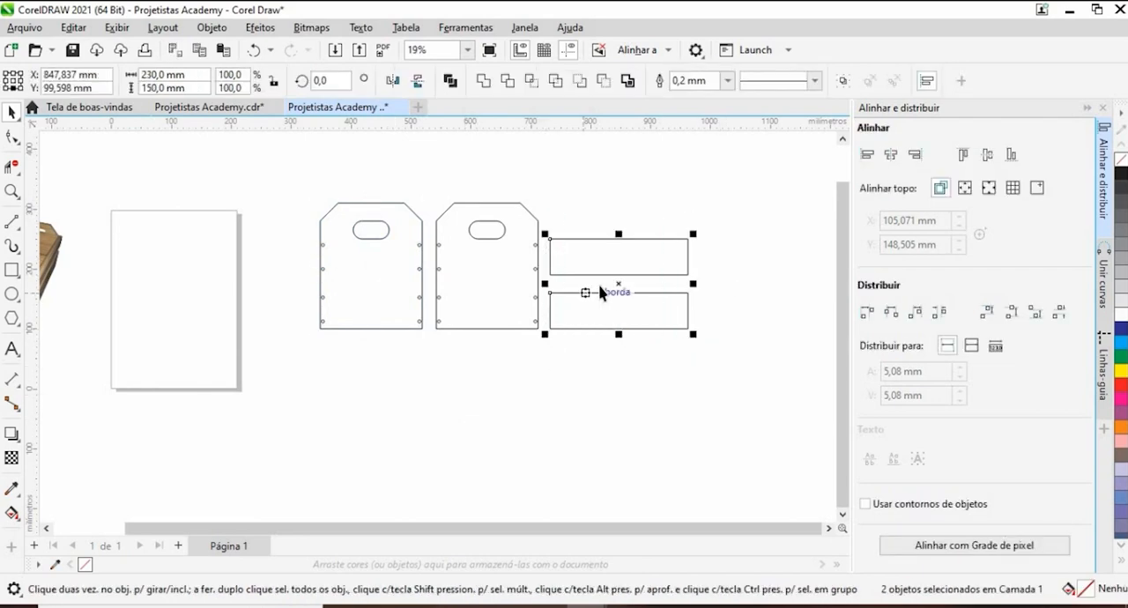
pyautogui.moveTo(628, 285); pyautogui.dragTo(773, 286)
pyautogui.click(644, 394)
pyautogui.scroll(-1, 408, 266)
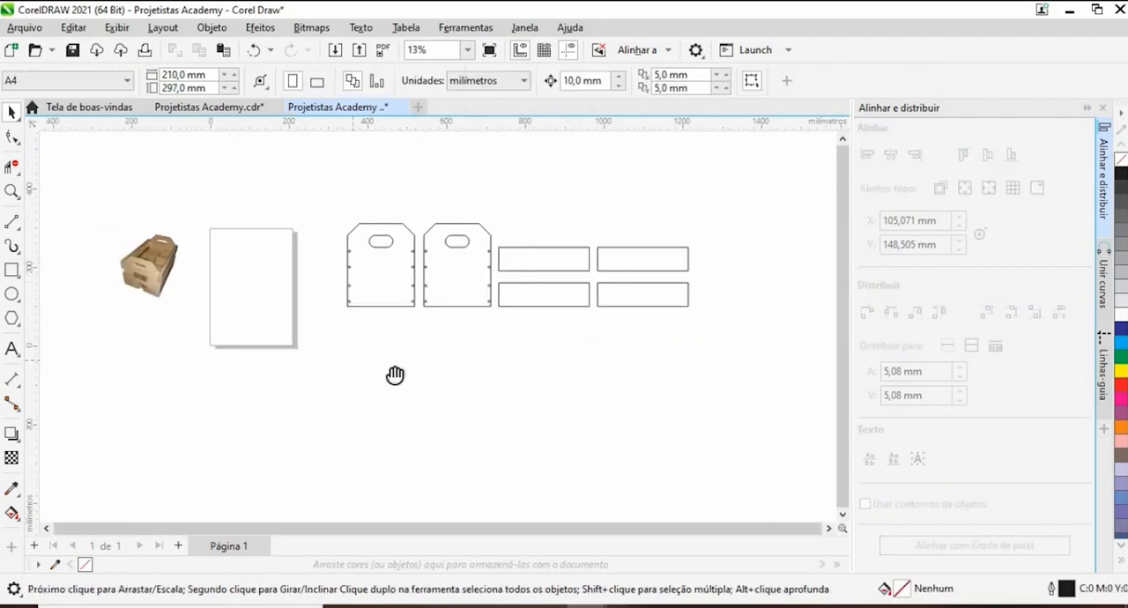
# - Examine the crate reference photo and compare it with the drawn end panels and side boards
pyautogui.scroll(5, 280, 198)
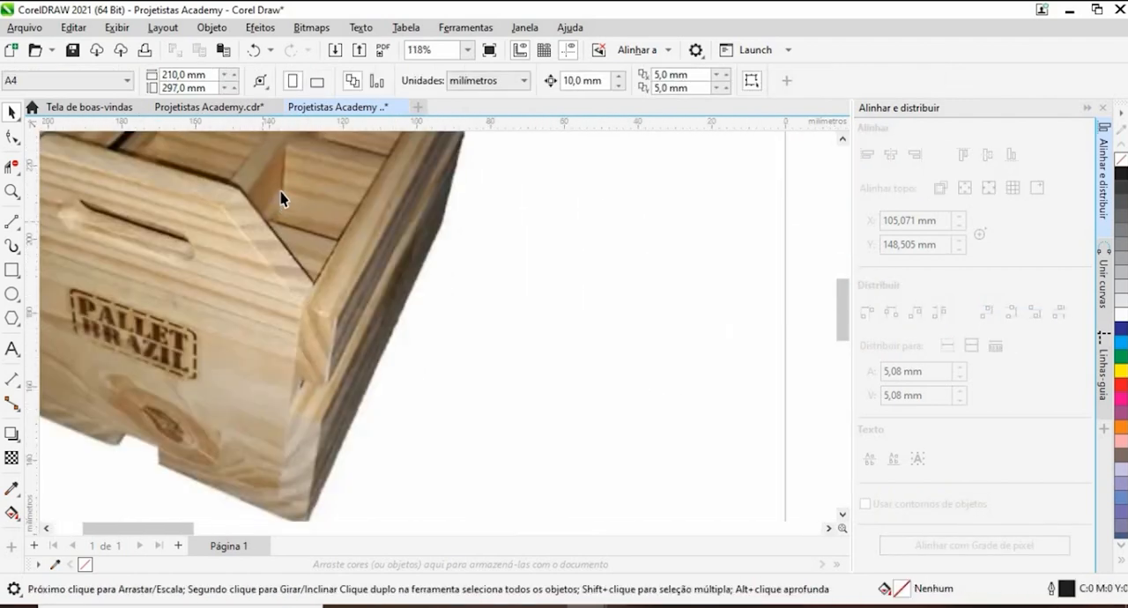
pyautogui.scroll(-6, 280, 199)
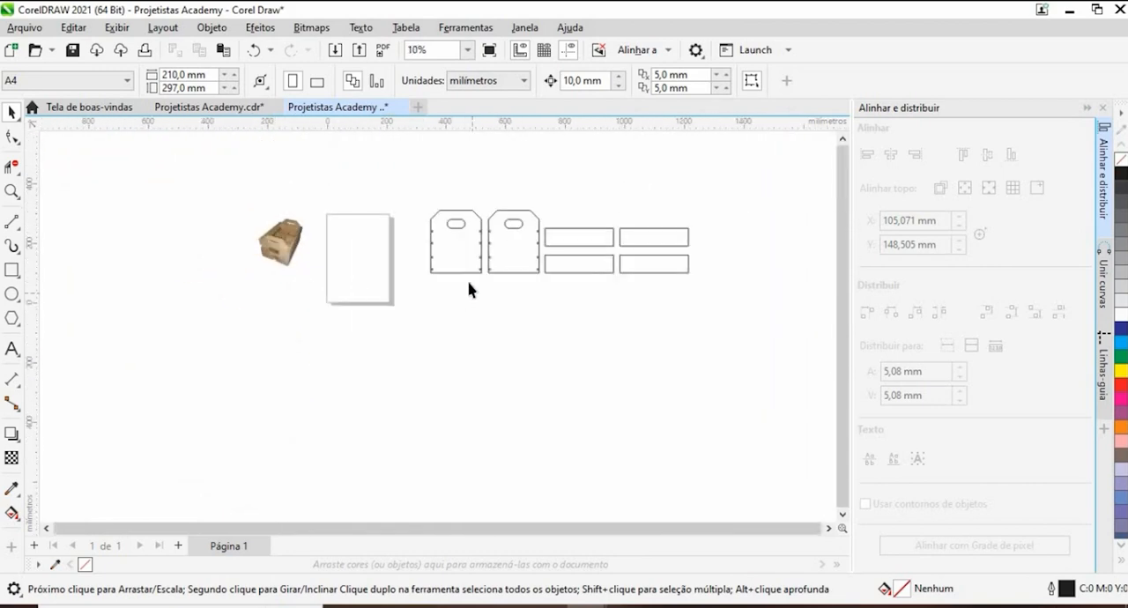
pyautogui.scroll(5, 468, 289)
pyautogui.scroll(-6, 496, 285)
pyautogui.scroll(2, 506, 242)
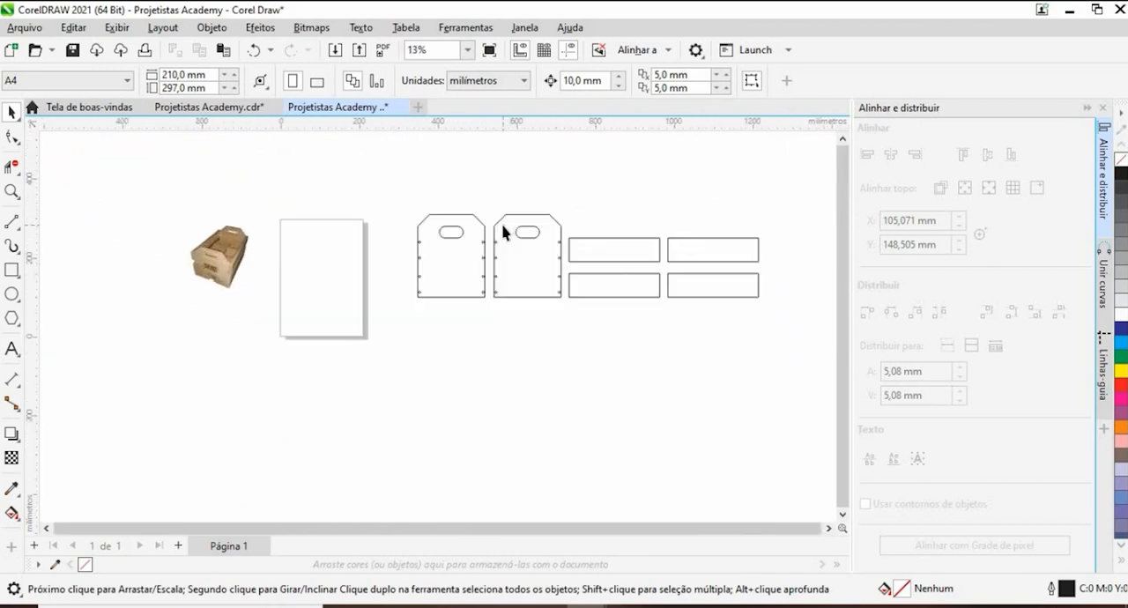
pyautogui.scroll(3, 504, 231)
pyautogui.scroll(-4, 503, 259)
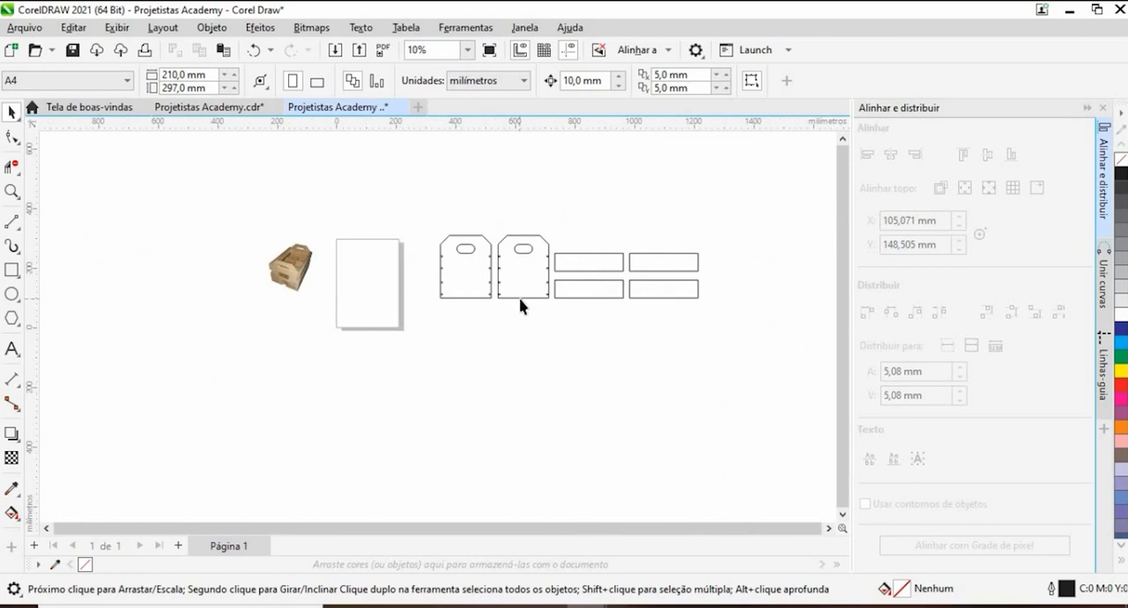
pyautogui.scroll(1, 519, 306)
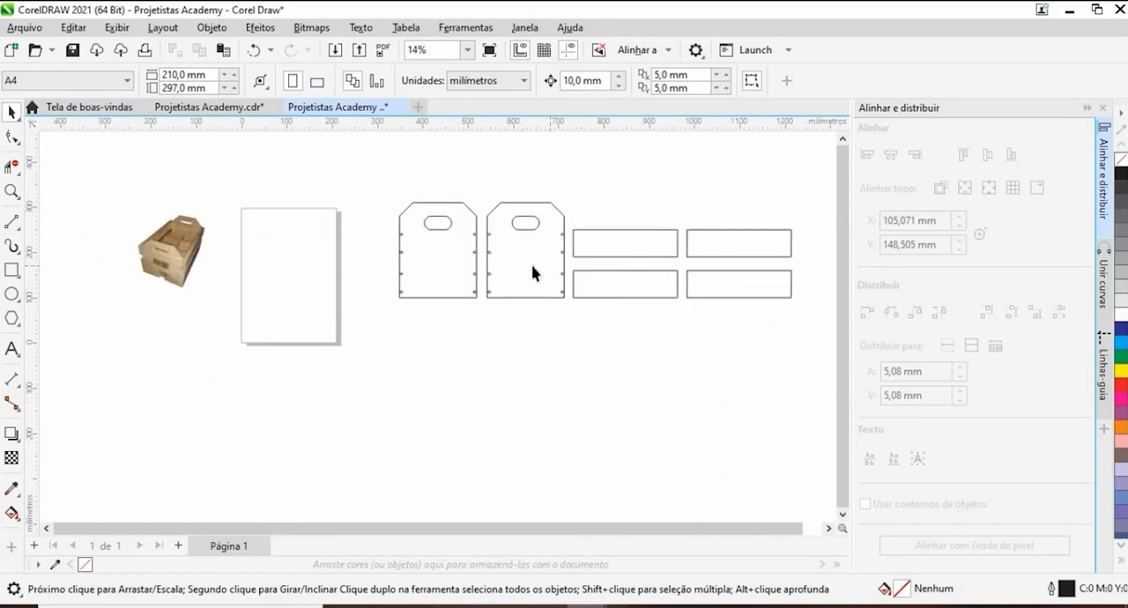
# - Copy one 230 × 60 mm side board into the empty area below the drawn parts
pyautogui.moveTo(542, 353); pyautogui.dragTo(441, 357)
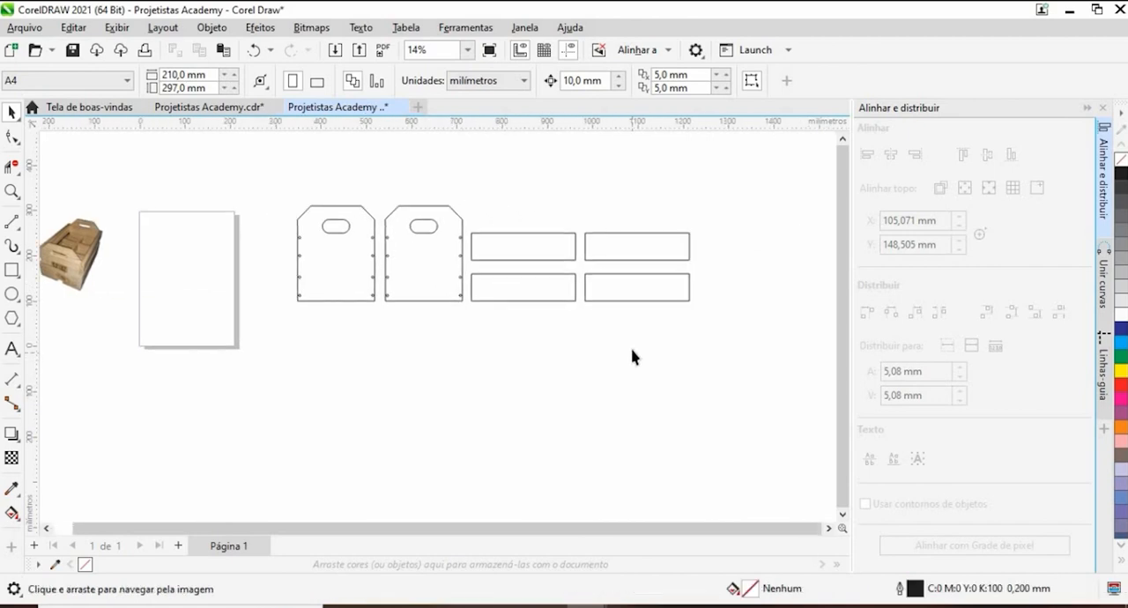
pyautogui.click(652, 256)
pyautogui.moveTo(652, 253); pyautogui.dragTo(402, 425)
pyautogui.moveTo(488, 411); pyautogui.dragTo(551, 242)
pyautogui.scroll(2, 464, 239)
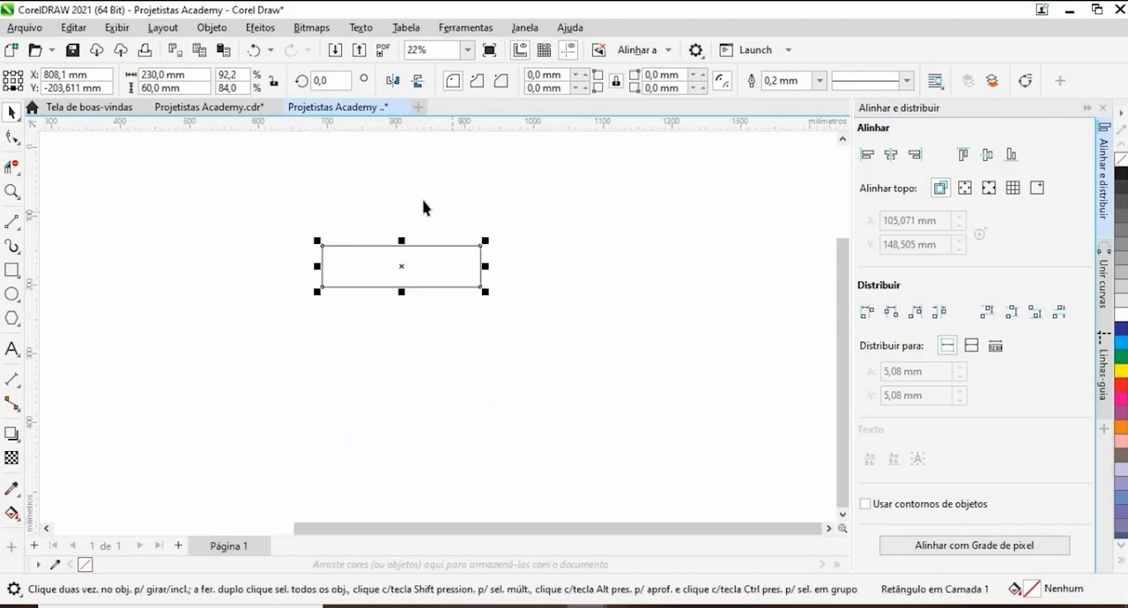
pyautogui.click(456, 209)
pyautogui.moveTo(457, 217); pyautogui.dragTo(561, 215)
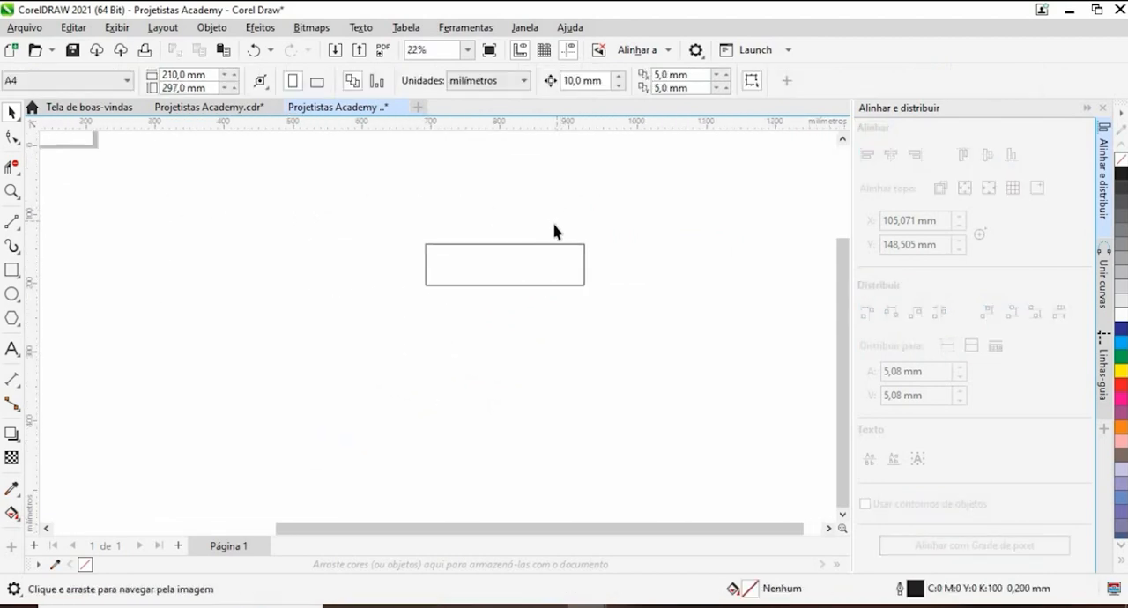
# - Draw an upright rectangle about 147 mm tall left of the copied board and set its width to 10 mm
pyautogui.click(12, 270)
pyautogui.moveTo(304, 203); pyautogui.dragTo(331, 312)
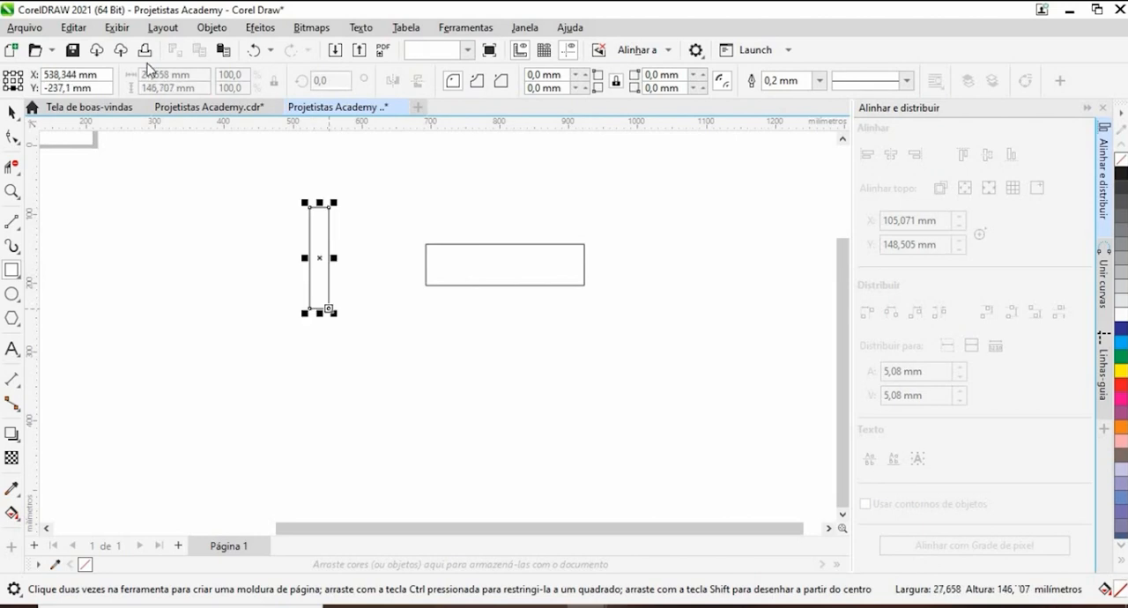
pyautogui.click(167, 75)
pyautogui.write('10')
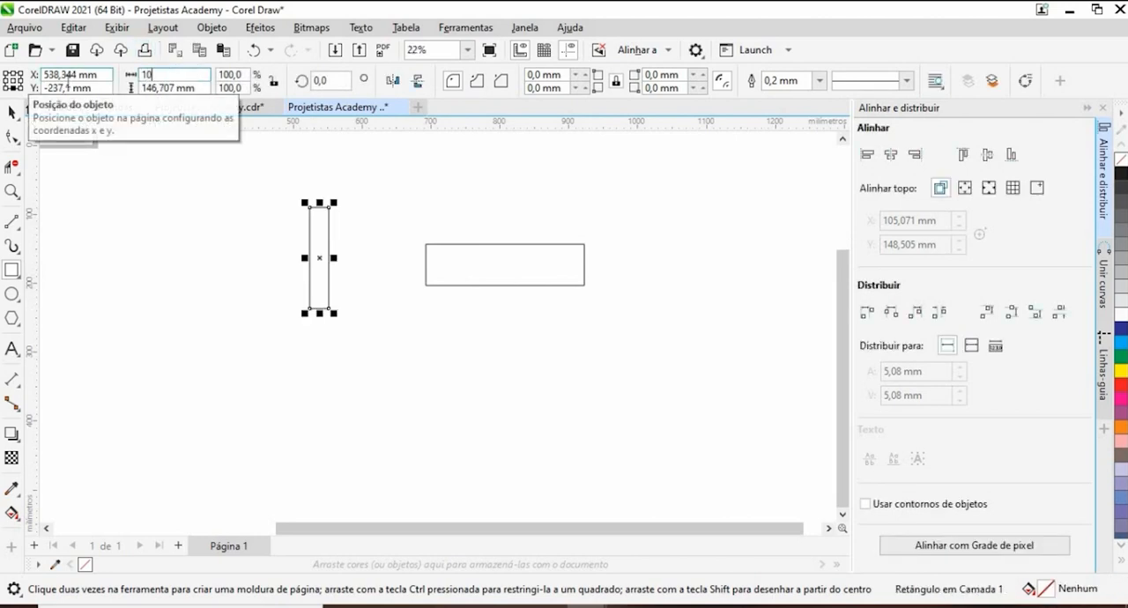
pyautogui.press('Return')
pyautogui.click(12, 112)
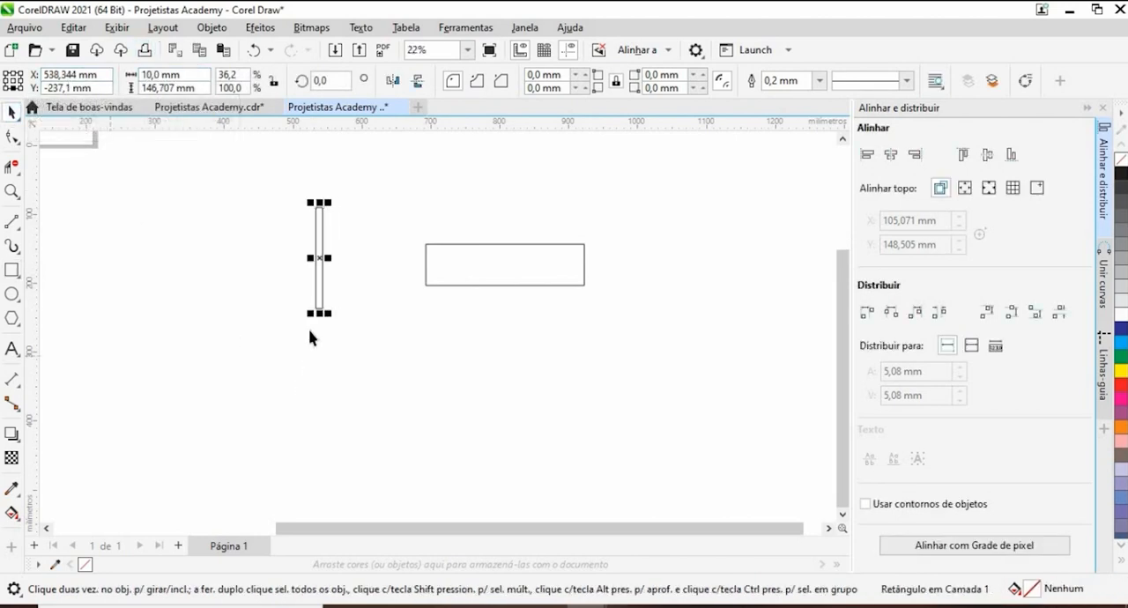
# - Snap the 10 mm upright against the board's lower left corner and place a copy against its lower right corner
pyautogui.moveTo(319, 308); pyautogui.dragTo(651, 301)
pyautogui.scroll(4, 432, 291)
pyautogui.scroll(-3, 387, 294)
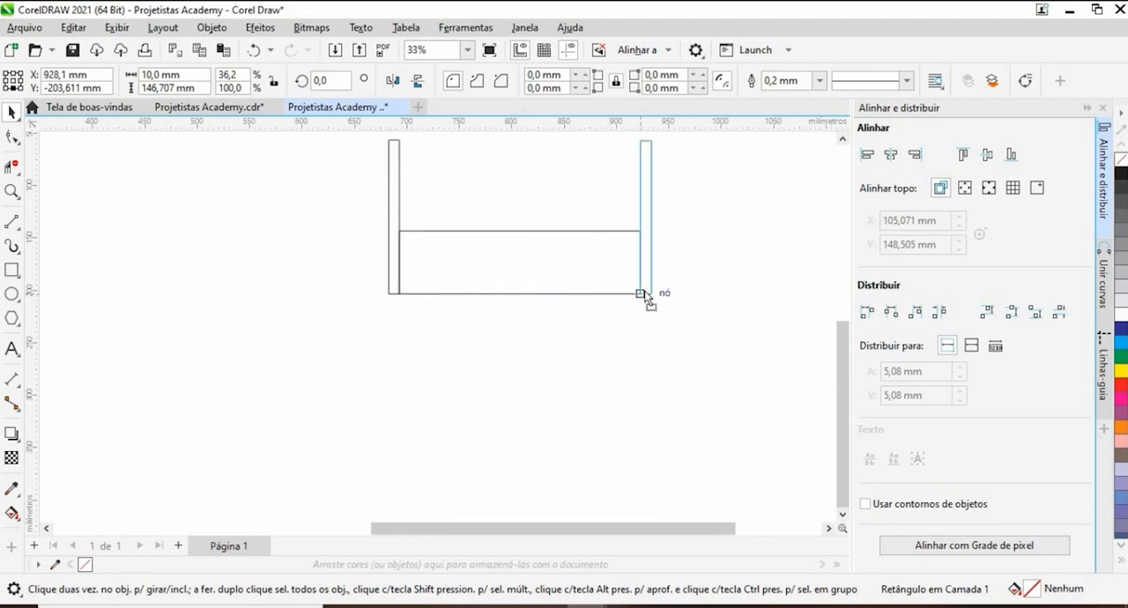
pyautogui.moveTo(616, 333); pyautogui.dragTo(616, 333)
pyautogui.click(441, 316)
pyautogui.scroll(-3, 440, 300)
pyautogui.scroll(2, 440, 289)
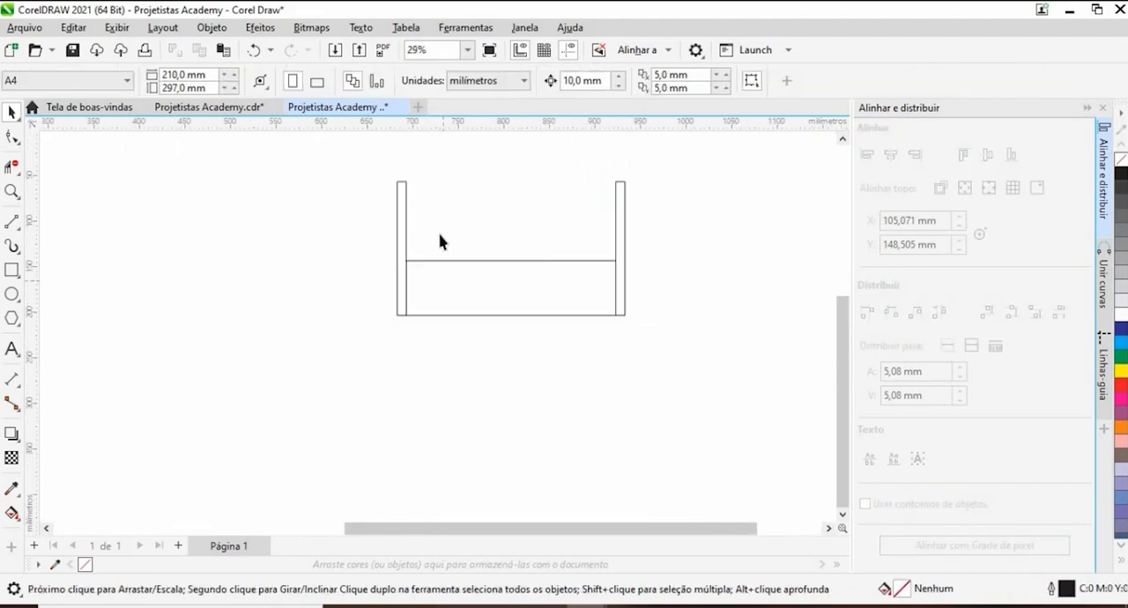
# - Copy the side board upward between the two uprights, leaving a narrow gap above the original board
pyautogui.moveTo(554, 269); pyautogui.dragTo(525, 295)
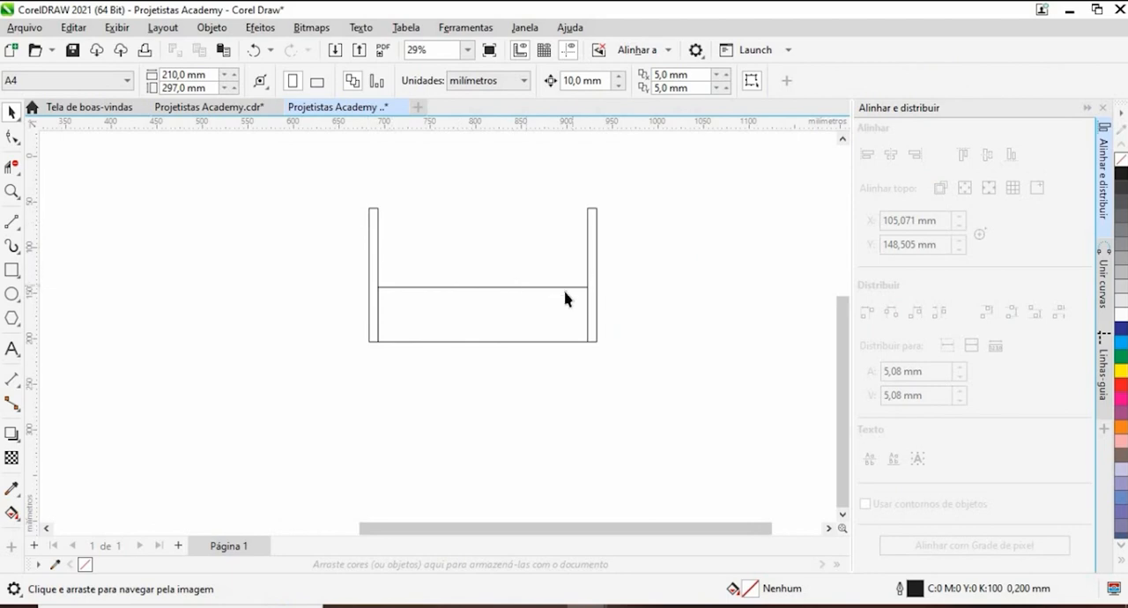
pyautogui.click(471, 317)
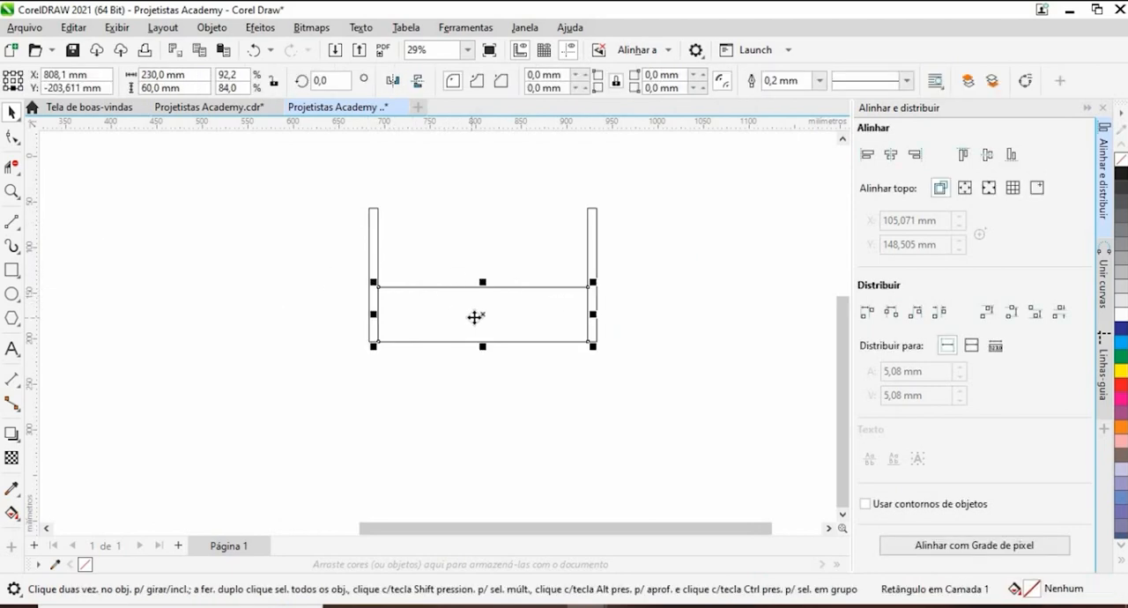
pyautogui.moveTo(473, 314); pyautogui.dragTo(484, 253)
pyautogui.click(616, 255)
# - Stretch the right upright's top edge upward so it extends well above the upper board
pyautogui.click(595, 251)
pyautogui.scroll(-3, 609, 263)
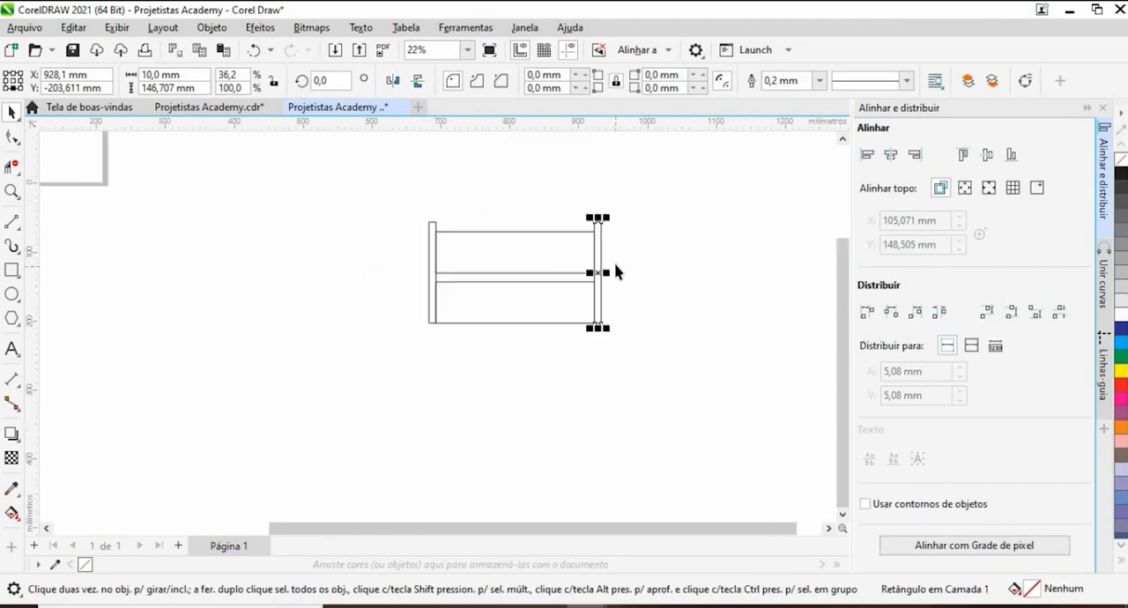
pyautogui.scroll(4, 506, 208)
pyautogui.click(511, 314)
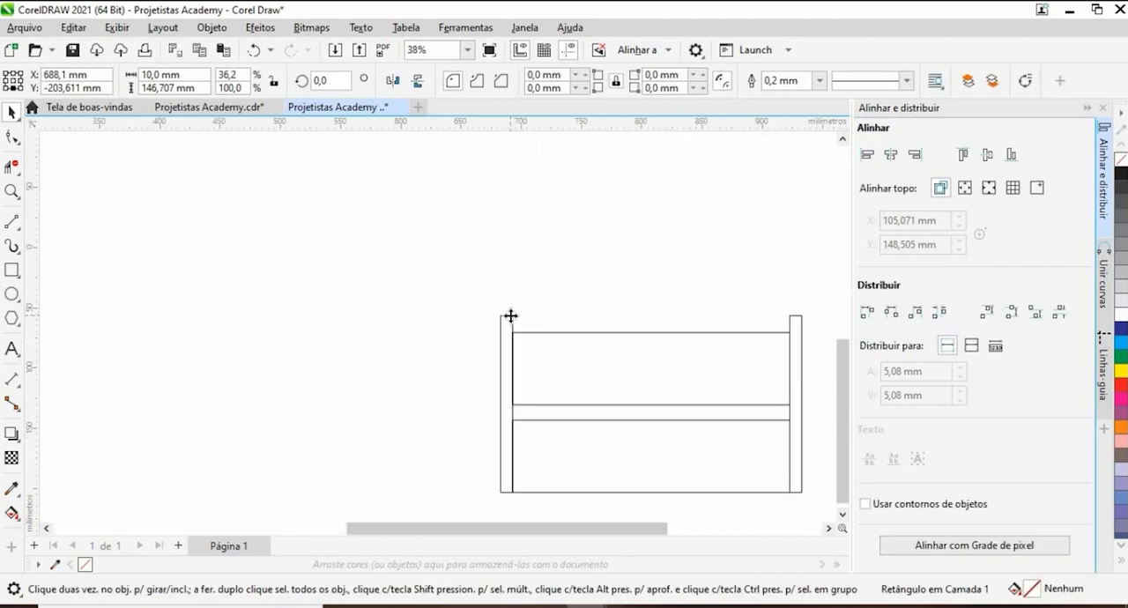
pyautogui.scroll(-4, 423, 308)
pyautogui.click(532, 320)
pyautogui.scroll(2, 537, 322)
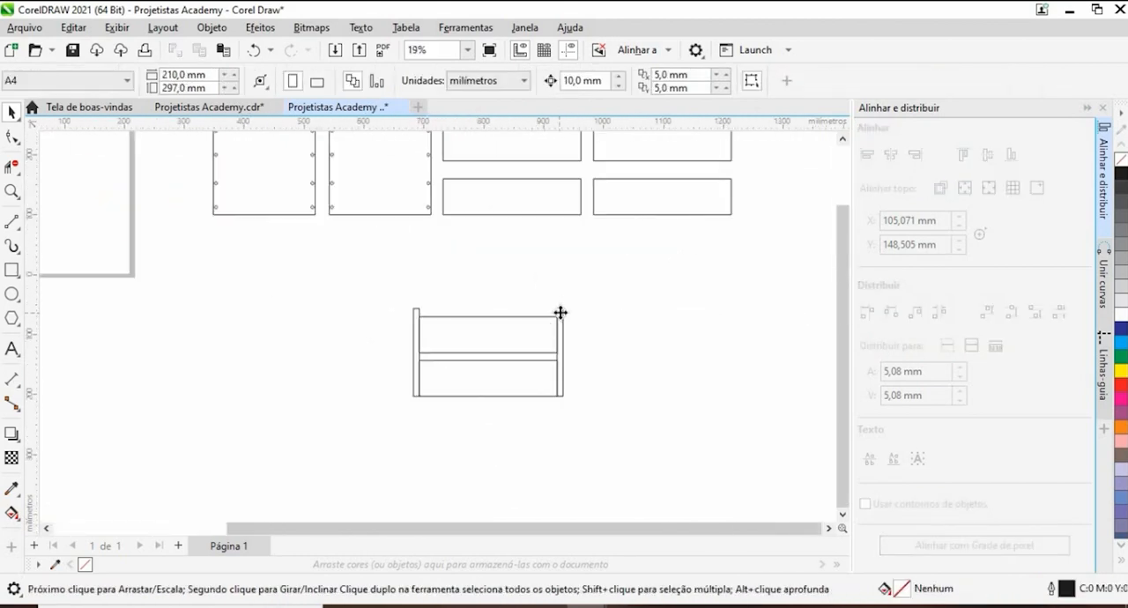
pyautogui.click(561, 312)
pyautogui.moveTo(559, 305); pyautogui.dragTo(562, 250)
# - Stretch the left upright's top edge upward to nearly the height of the right upright
pyautogui.click(416, 314)
pyautogui.moveTo(416, 309); pyautogui.dragTo(423, 253)
pyautogui.click(340, 321)
pyautogui.scroll(1, 445, 328)
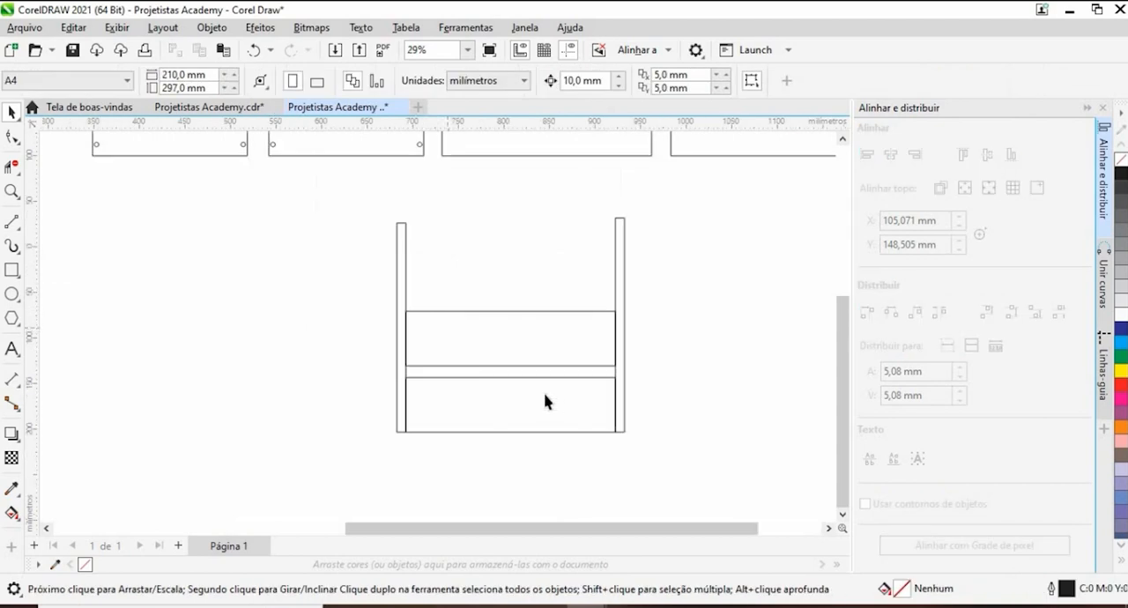
pyautogui.scroll(3, 669, 395)
pyautogui.scroll(-3, 614, 372)
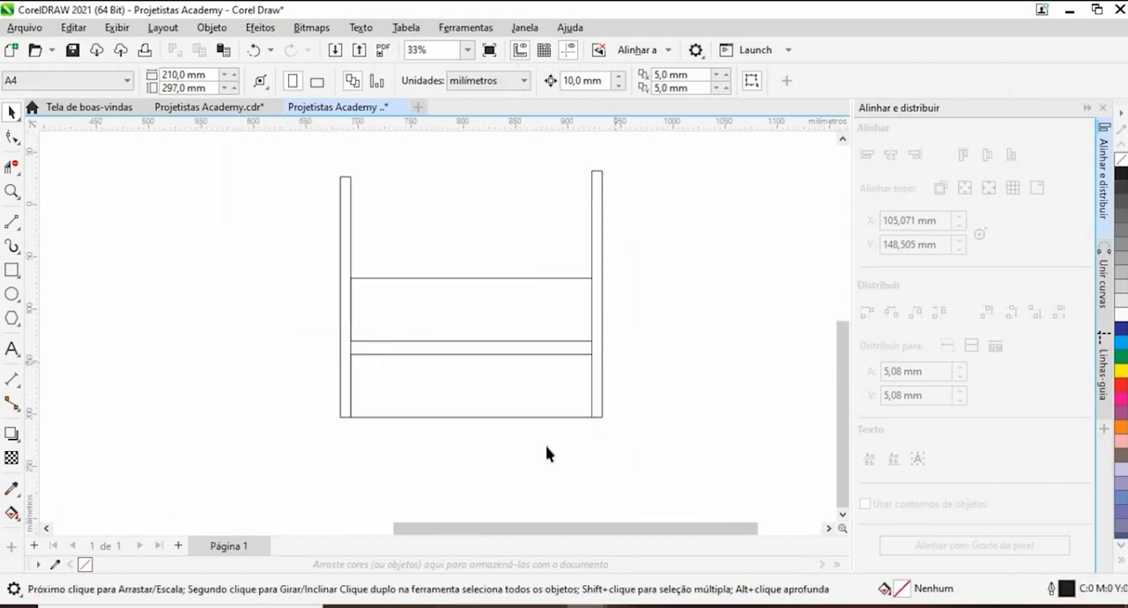
pyautogui.moveTo(436, 420); pyautogui.dragTo(391, 398)
pyautogui.scroll(-1, 342, 369)
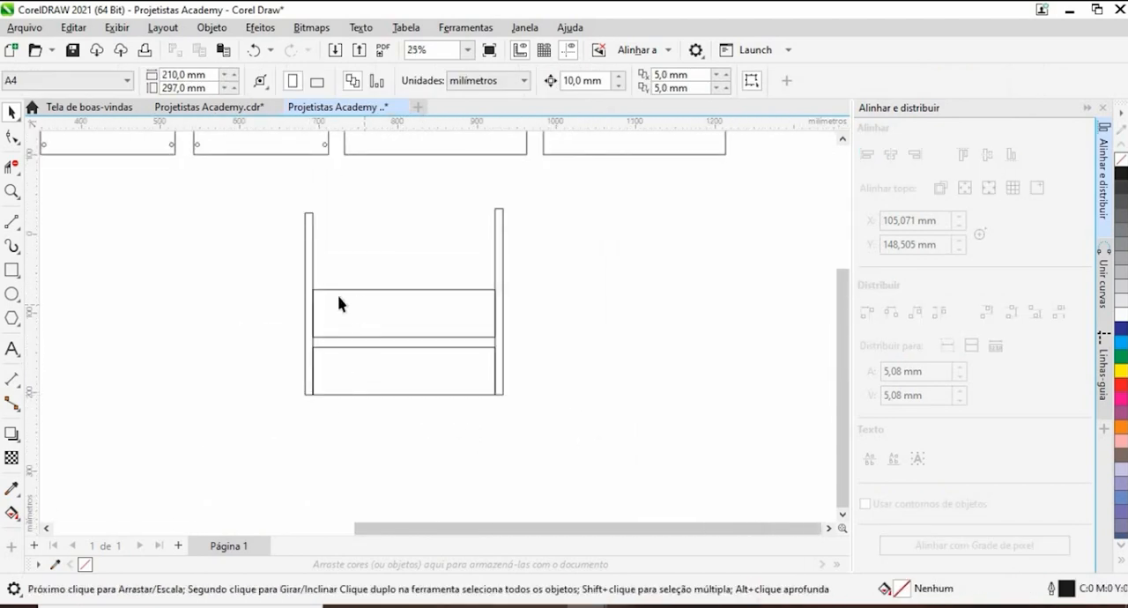
# - Compare the assembled side view's uprights and boards with the drilled end panels and separate side boards
pyautogui.click(309, 280)
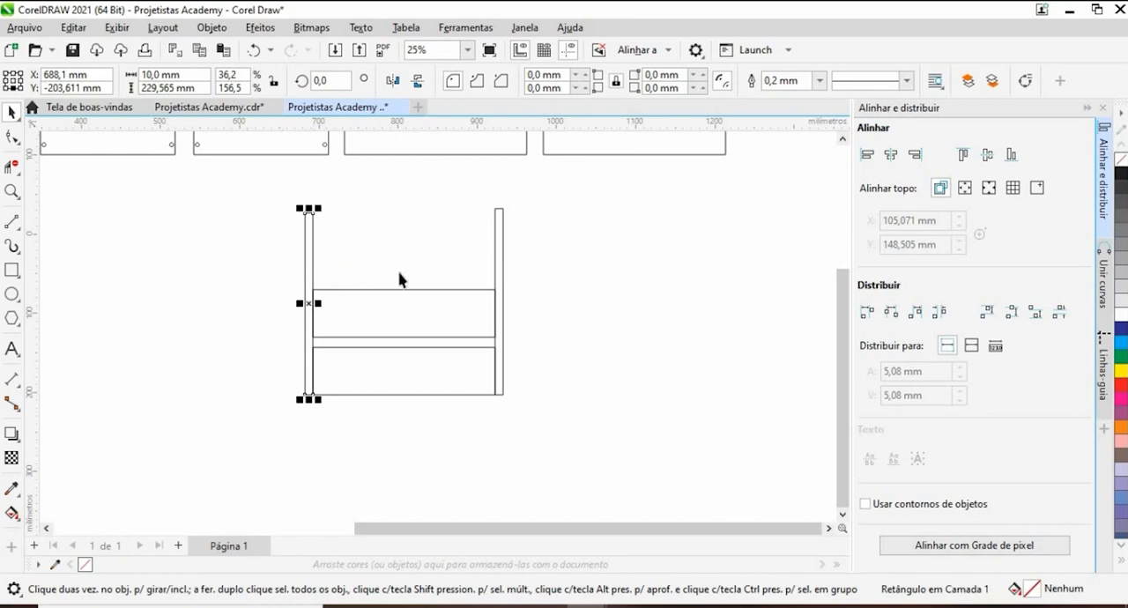
pyautogui.click(440, 320)
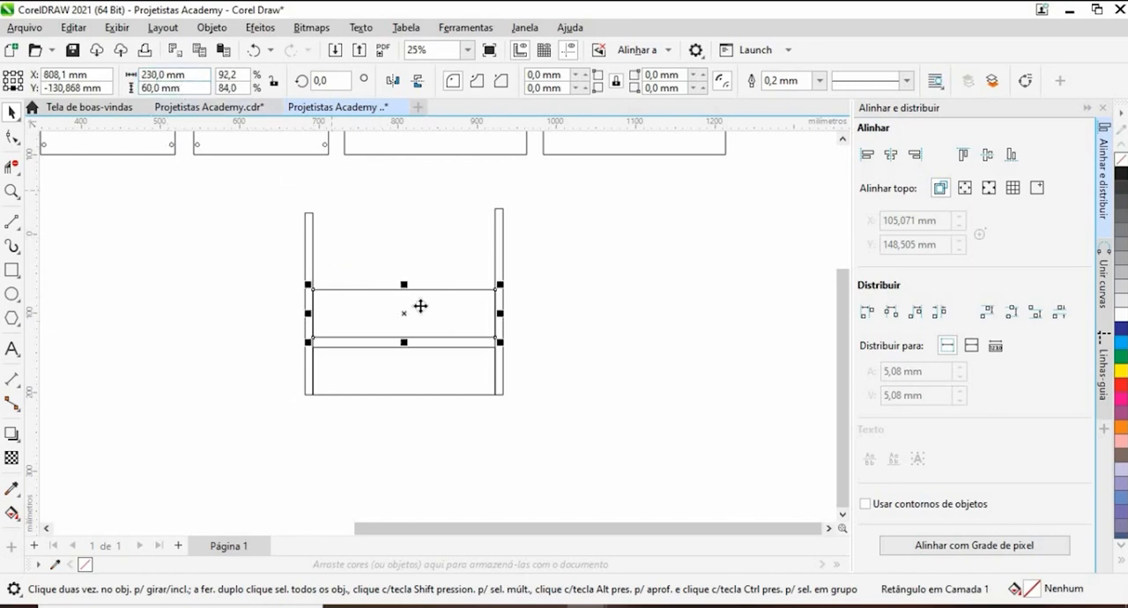
pyautogui.click(498, 258)
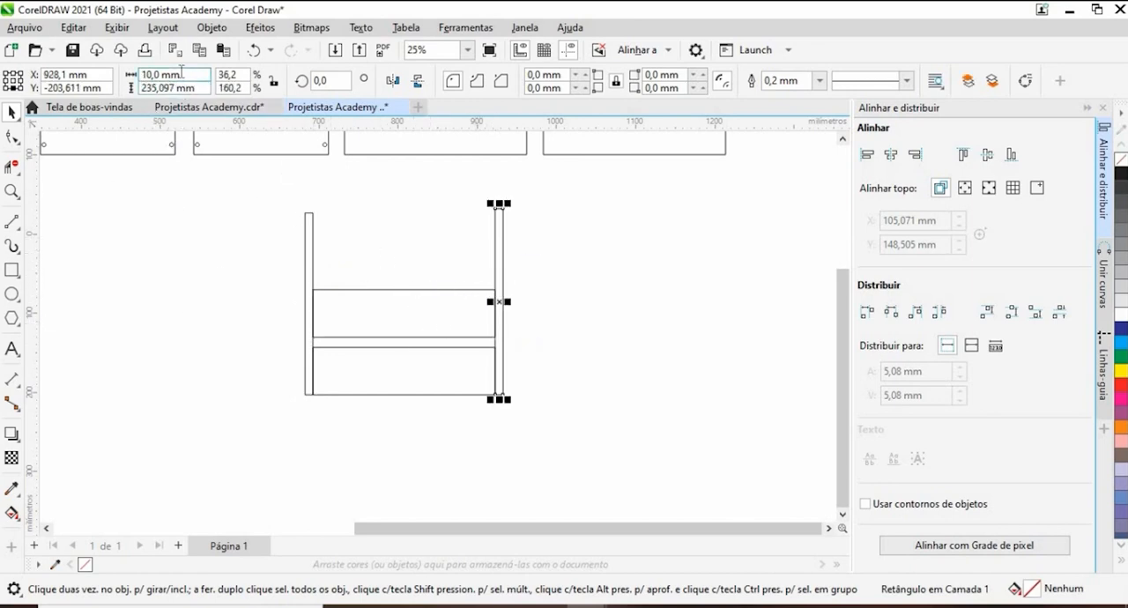
pyautogui.click(223, 189)
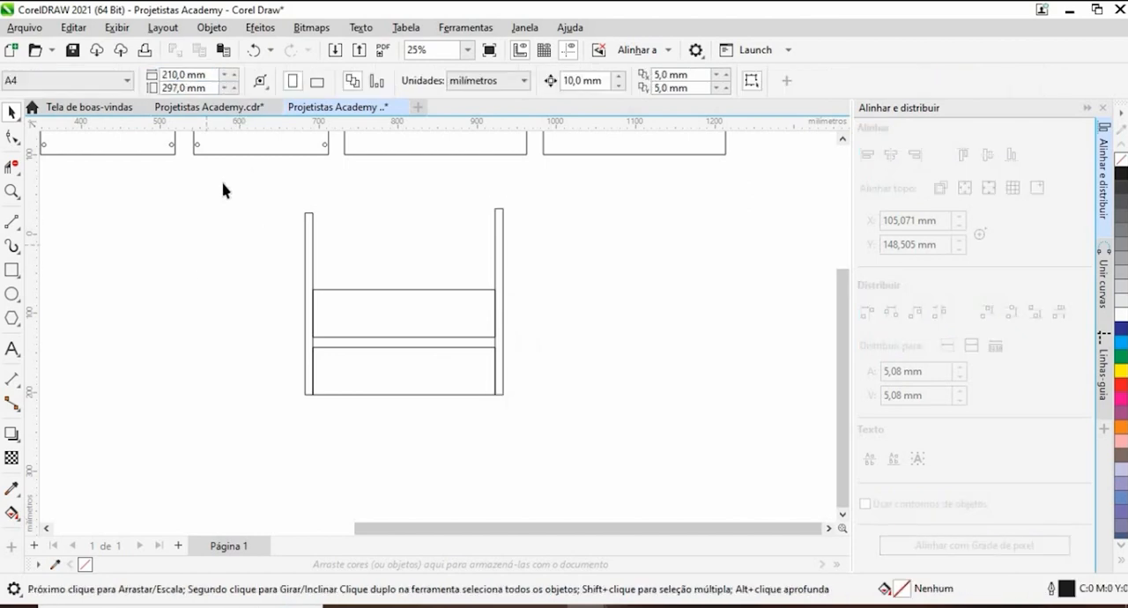
pyautogui.moveTo(496, 374); pyautogui.dragTo(567, 424)
pyautogui.scroll(-3, 252, 252)
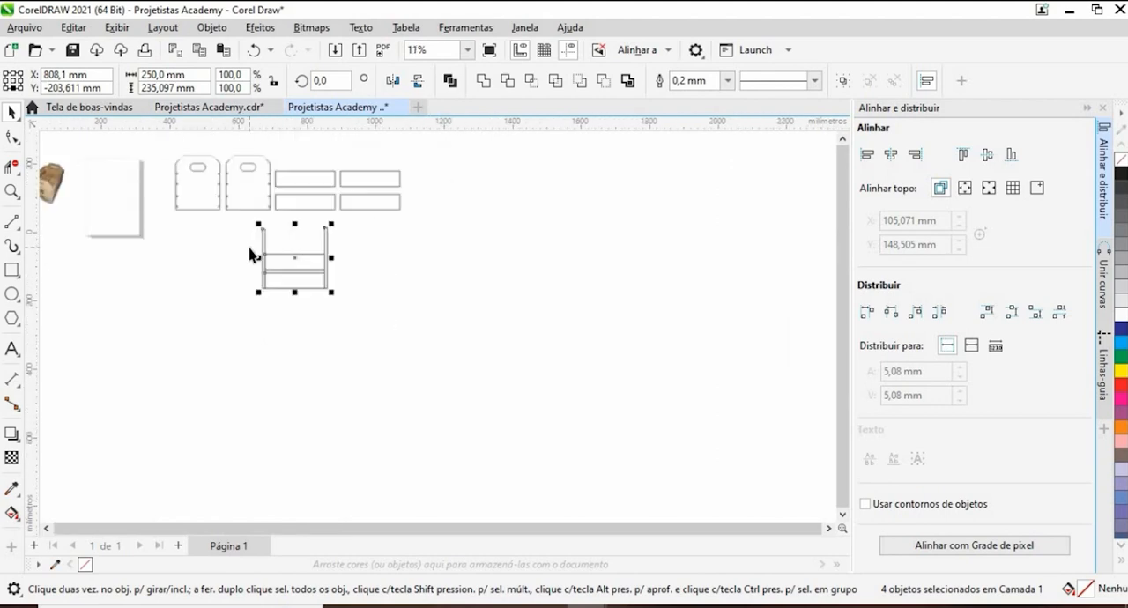
pyautogui.scroll(2, 236, 242)
pyautogui.scroll(1, 230, 234)
pyautogui.moveTo(516, 450); pyautogui.dragTo(422, 373)
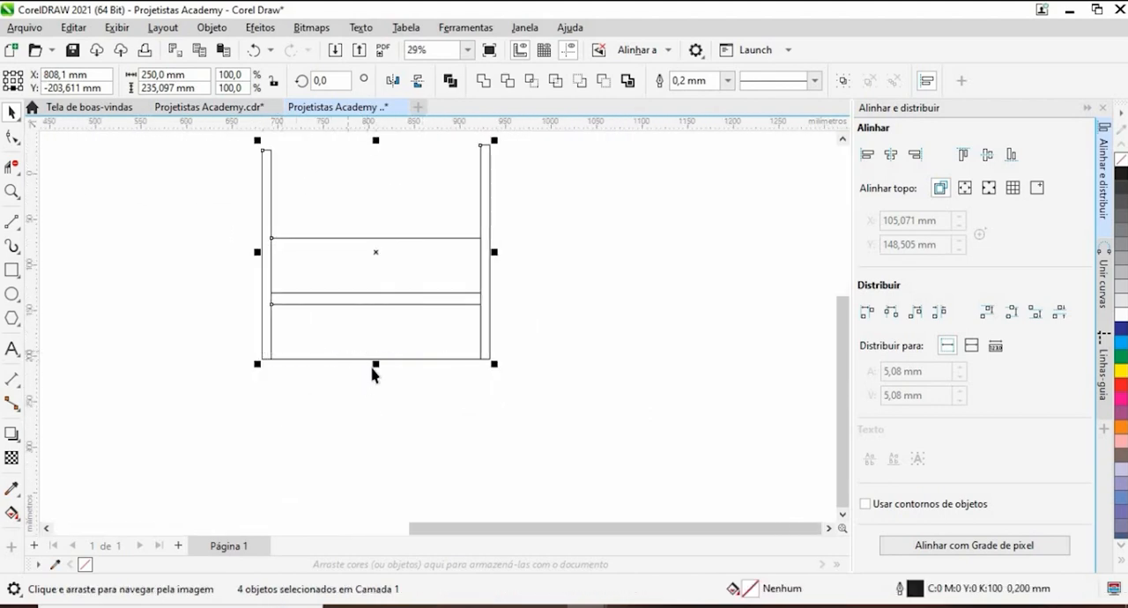
pyautogui.scroll(-4, 374, 363)
pyautogui.scroll(2, 282, 304)
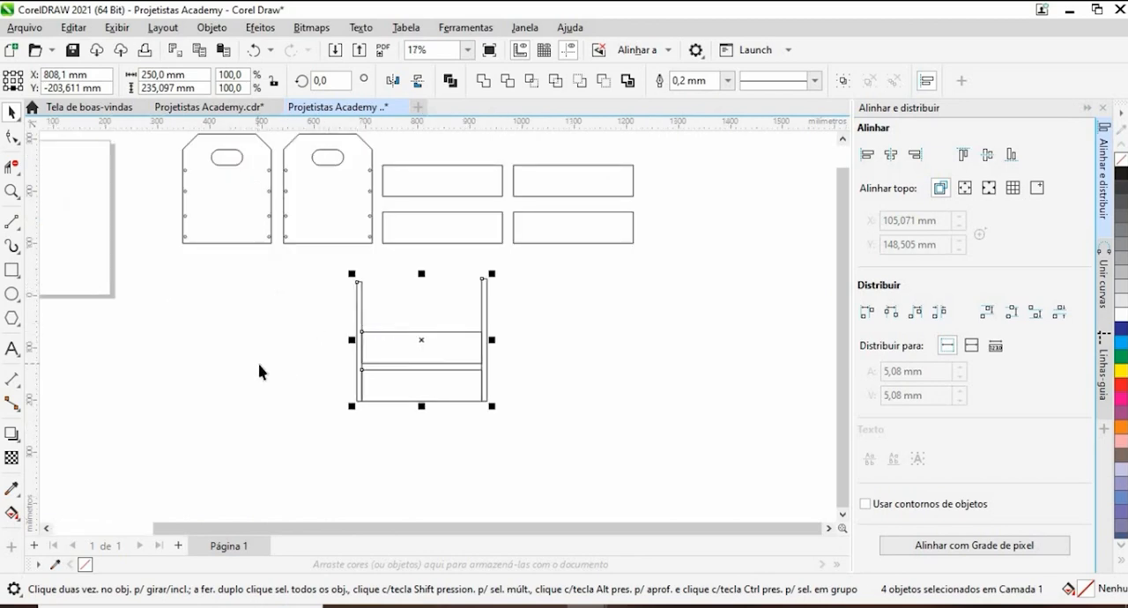
pyautogui.scroll(4, 270, 229)
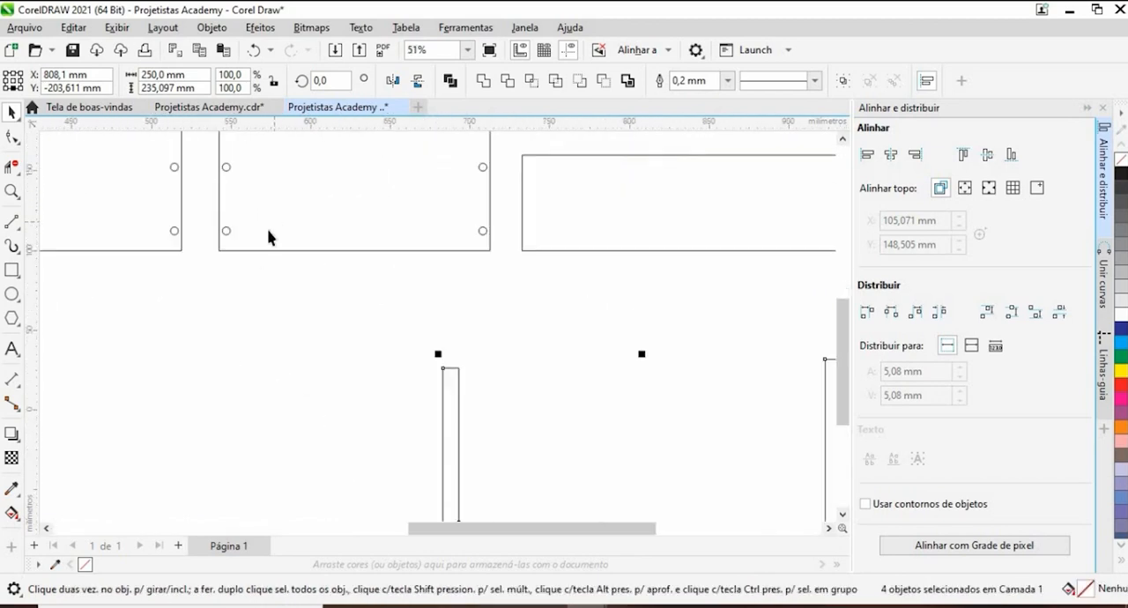
pyautogui.click(318, 331)
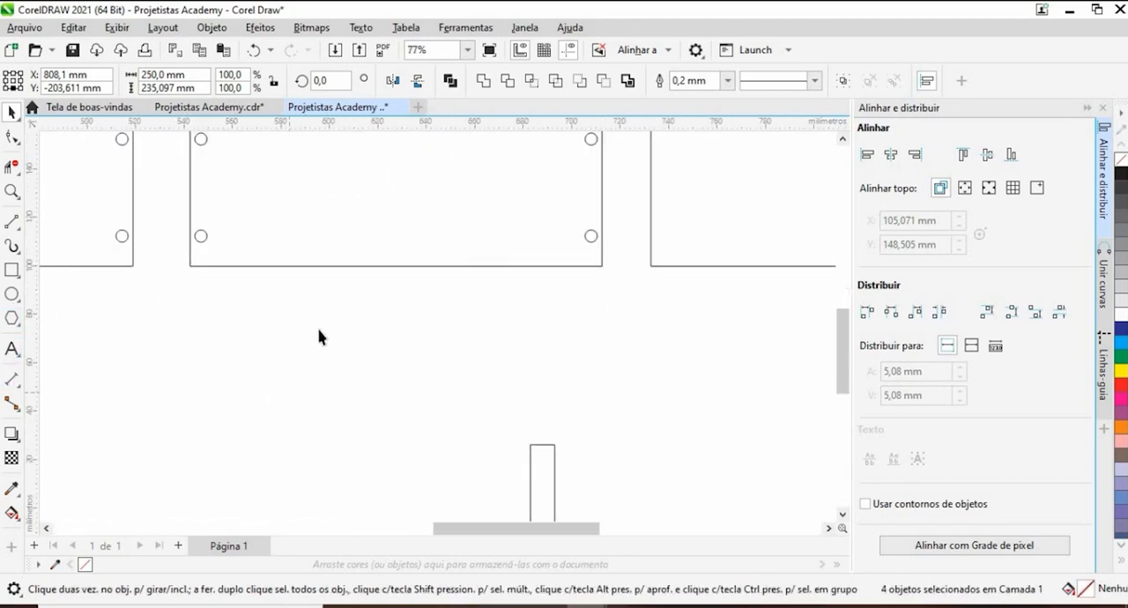
pyautogui.scroll(-2, 318, 327)
pyautogui.scroll(2, 323, 288)
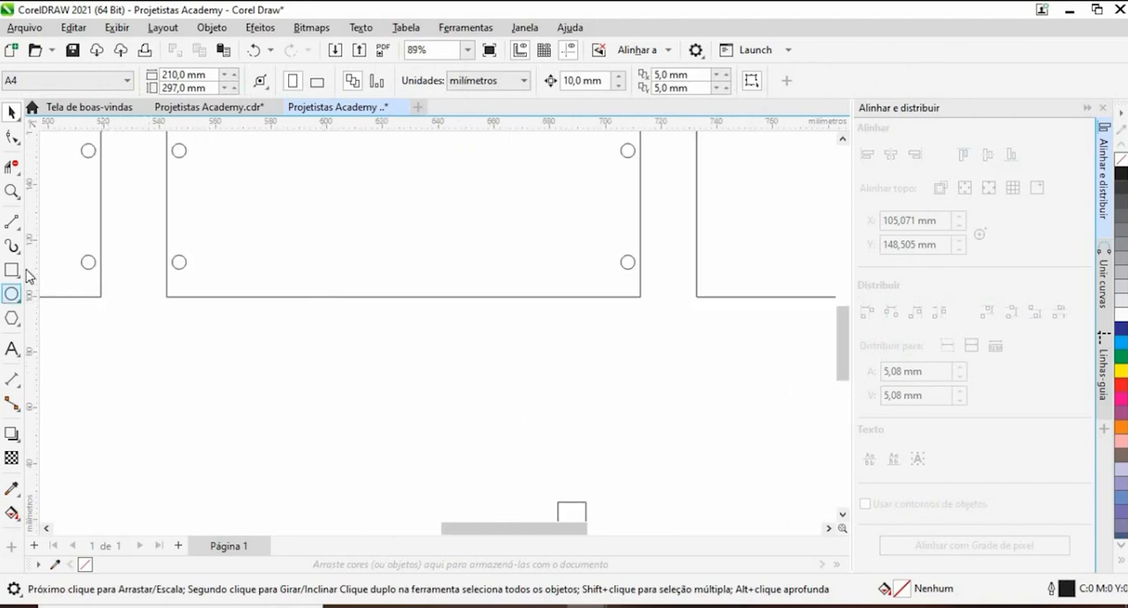
pyautogui.scroll(-4, 460, 392)
pyautogui.scroll(-2, 464, 384)
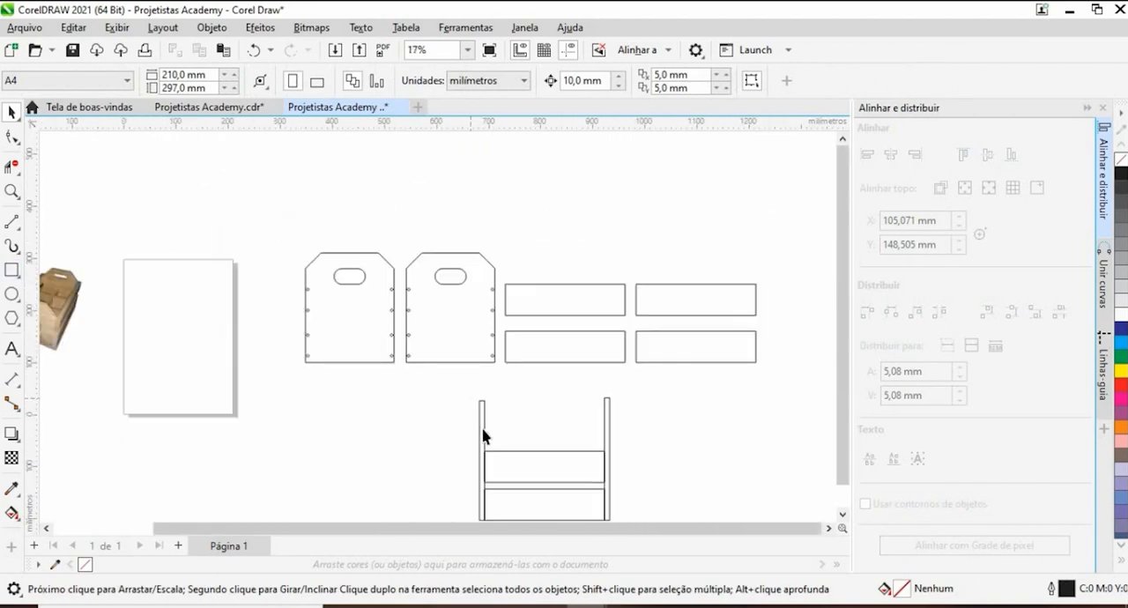
# - Place a copy of the left upright to the left of the side view and rotate it 90 degrees
pyautogui.moveTo(485, 429); pyautogui.dragTo(398, 419)
pyautogui.click(338, 80)
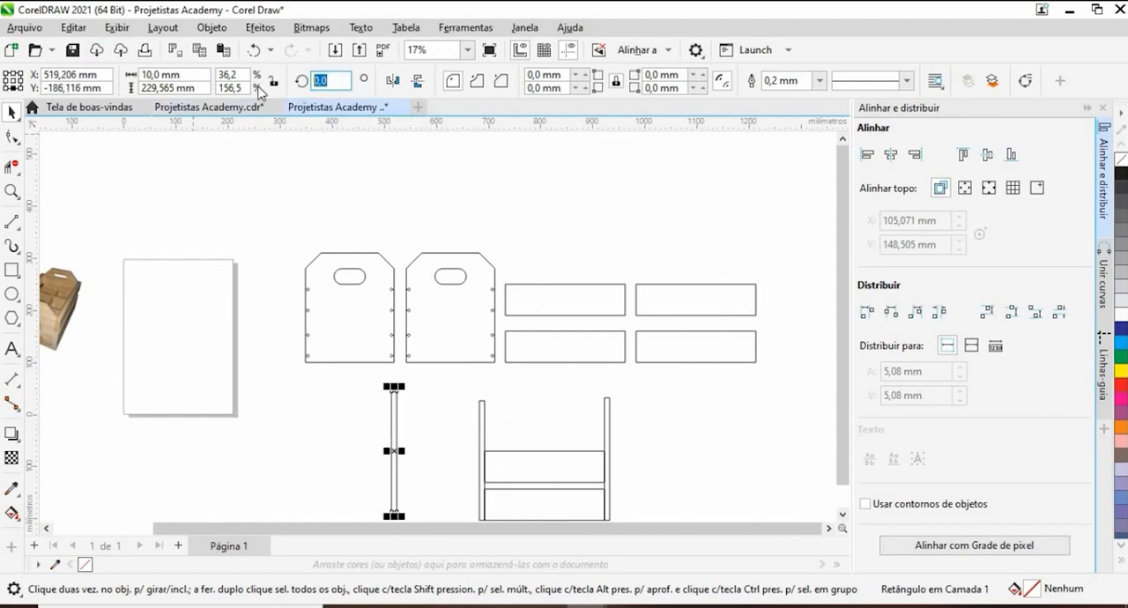
pyautogui.write('90')
pyautogui.press('Return')
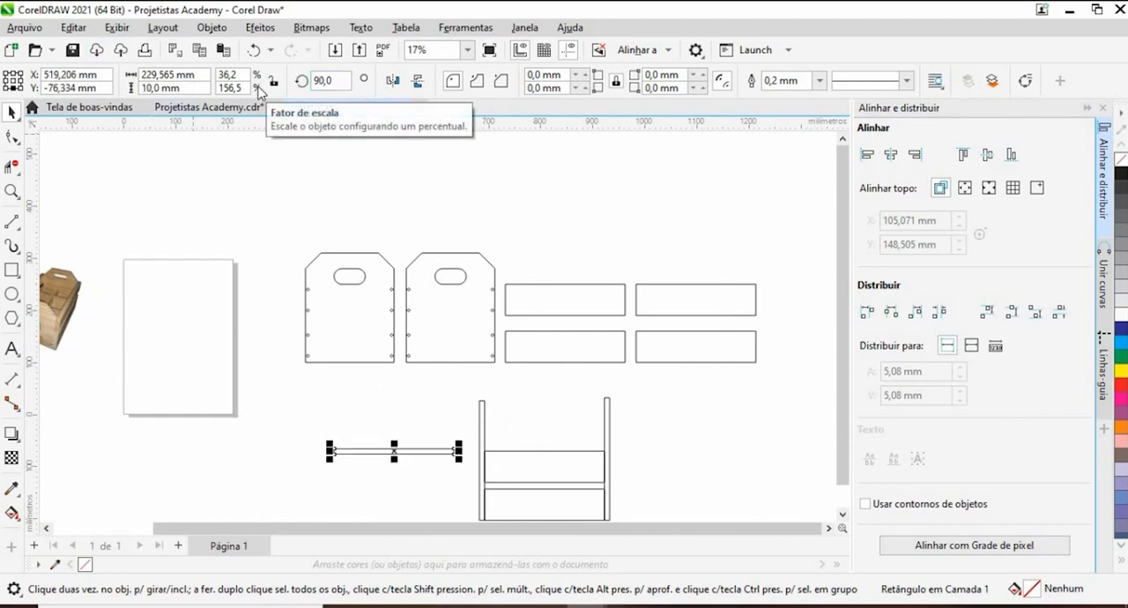
# - Set the horizontal strip's length to 200 mm and snap it to the second end panel's lower right corner
pyautogui.click(181, 74)
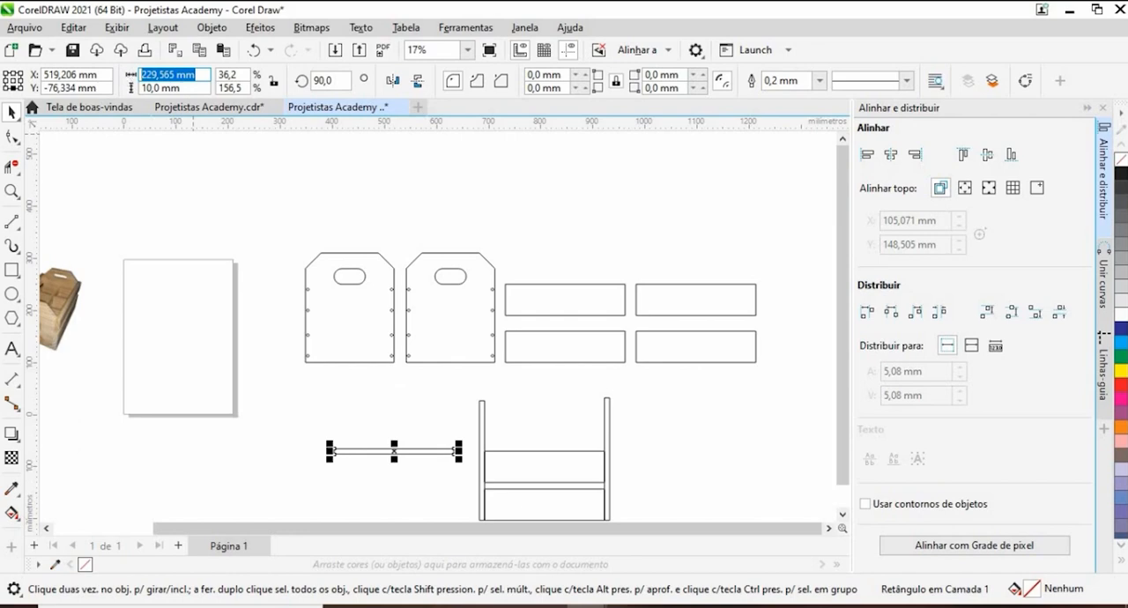
pyautogui.write('200')
pyautogui.press('Return')
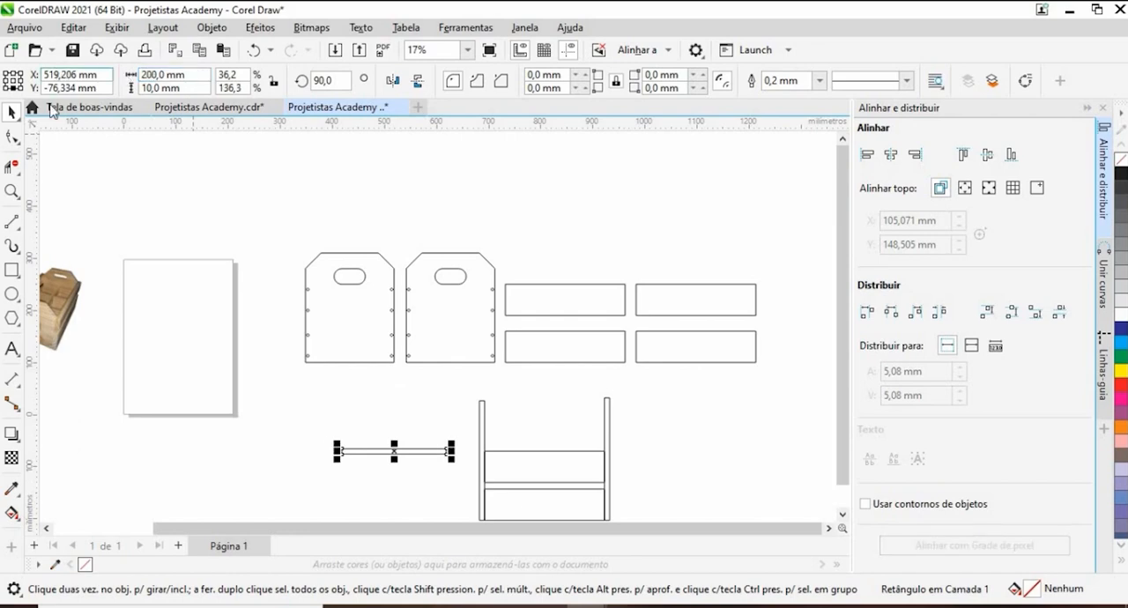
pyautogui.moveTo(447, 453); pyautogui.dragTo(497, 388)
pyautogui.scroll(5, 503, 368)
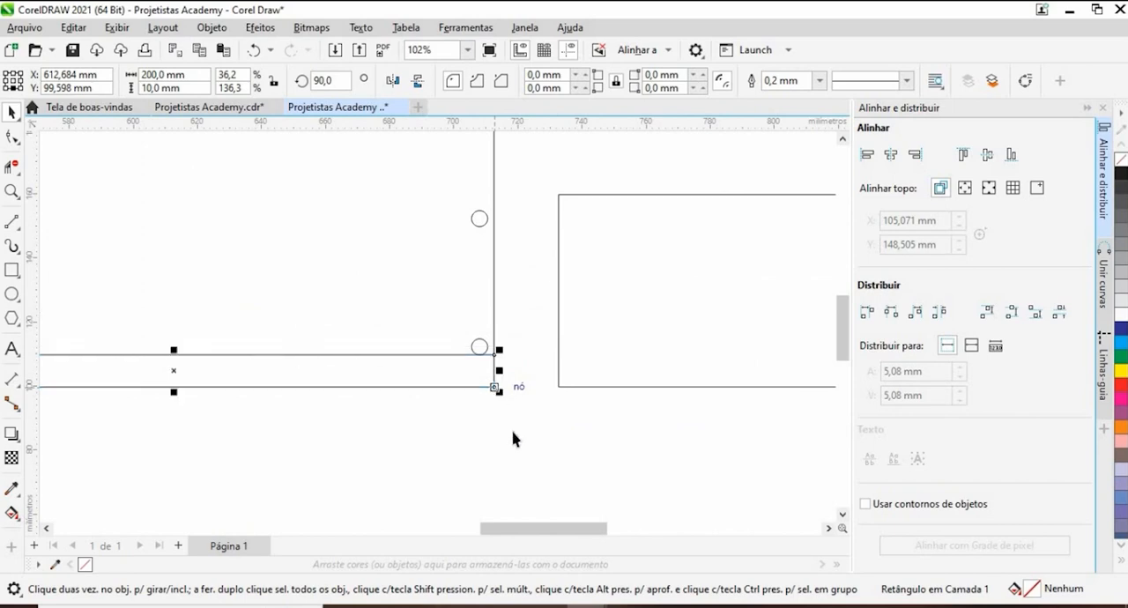
pyautogui.click(514, 438)
pyautogui.scroll(4, 476, 361)
pyautogui.scroll(-2, 474, 355)
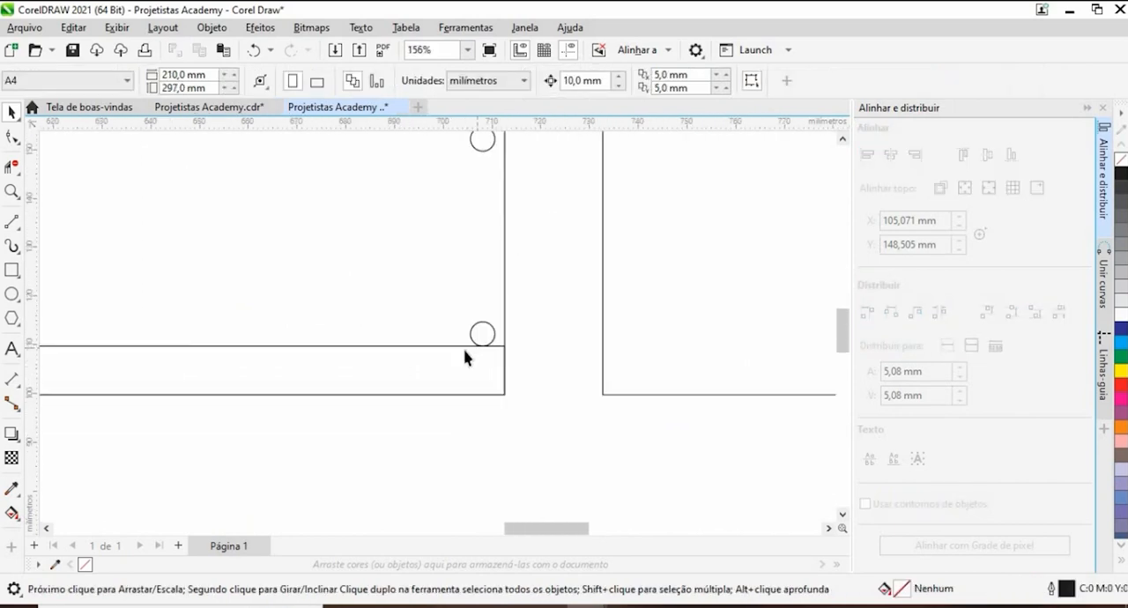
# - Shorten the strip from its left end so it stops at the second end panel's left edge
pyautogui.scroll(-3, 466, 357)
pyautogui.scroll(2, 226, 360)
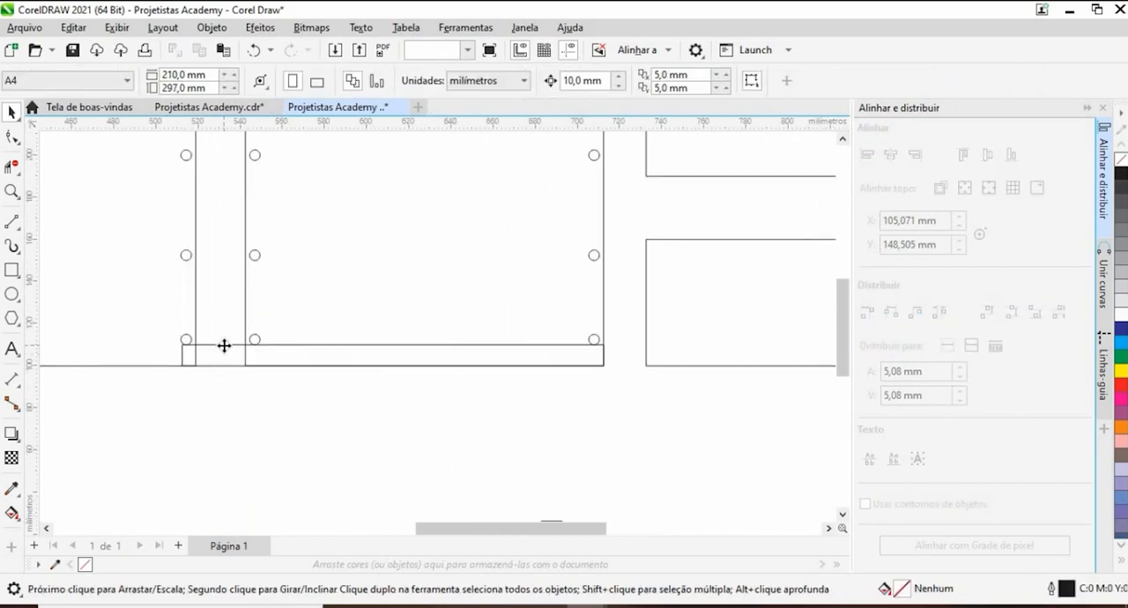
pyautogui.click(224, 345)
pyautogui.moveTo(178, 355); pyautogui.dragTo(241, 358)
pyautogui.click(347, 382)
pyautogui.scroll(-3, 352, 379)
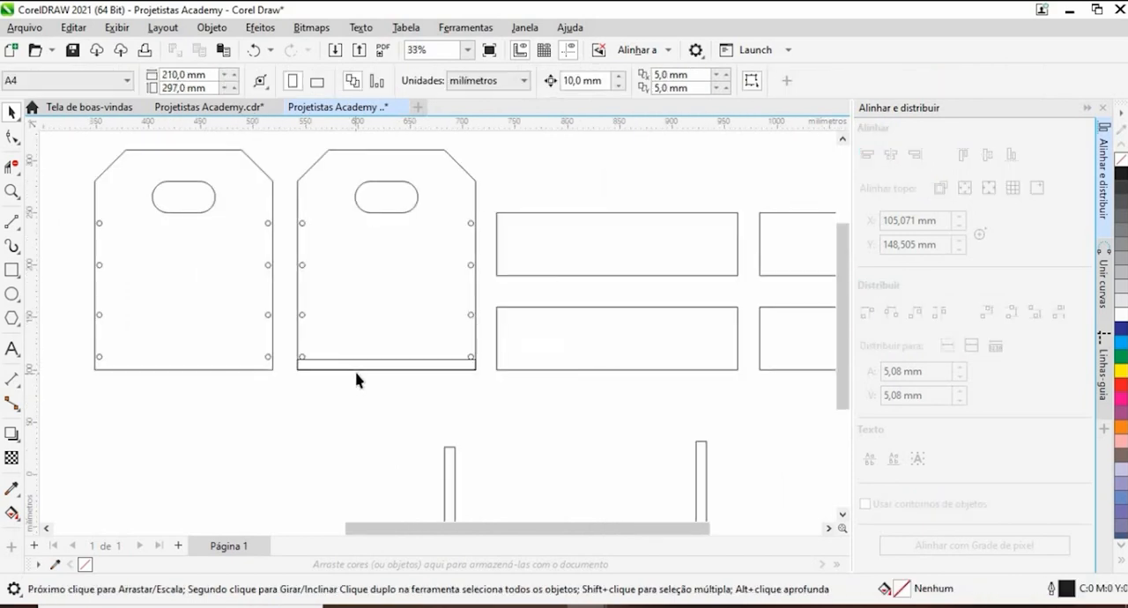
# - Draw a rectangle 250 mm wide and about 16 mm high across the bottom of the side view, spanning both uprights
pyautogui.scroll(-2, 398, 447)
pyautogui.scroll(4, 411, 468)
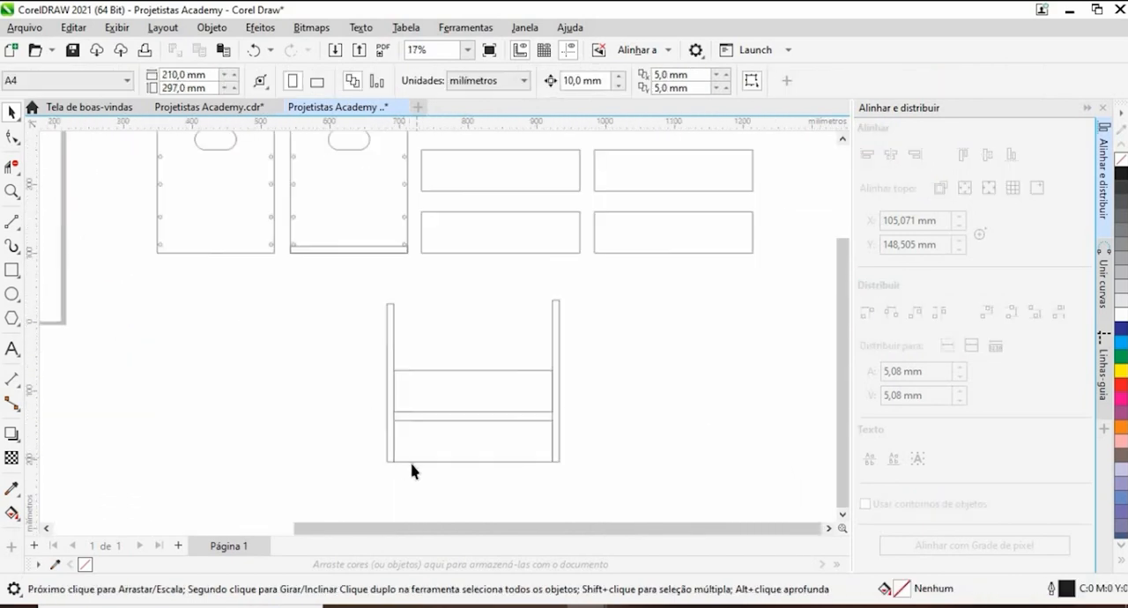
pyautogui.click(13, 270)
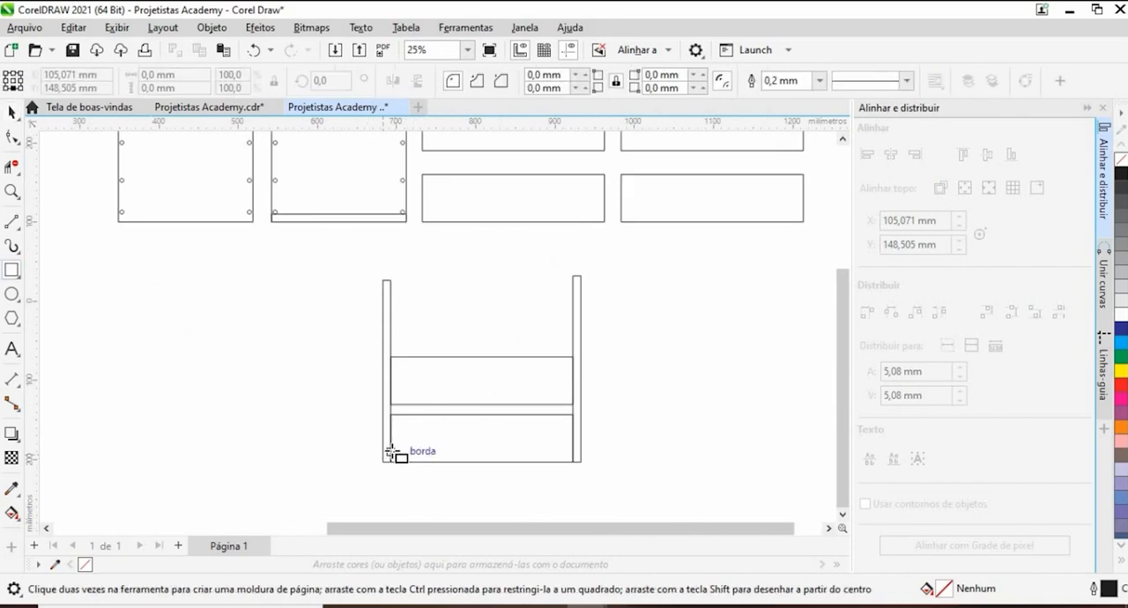
pyautogui.moveTo(443, 462); pyautogui.dragTo(581, 451)
pyautogui.moveTo(278, 318); pyautogui.dragTo(249, 203)
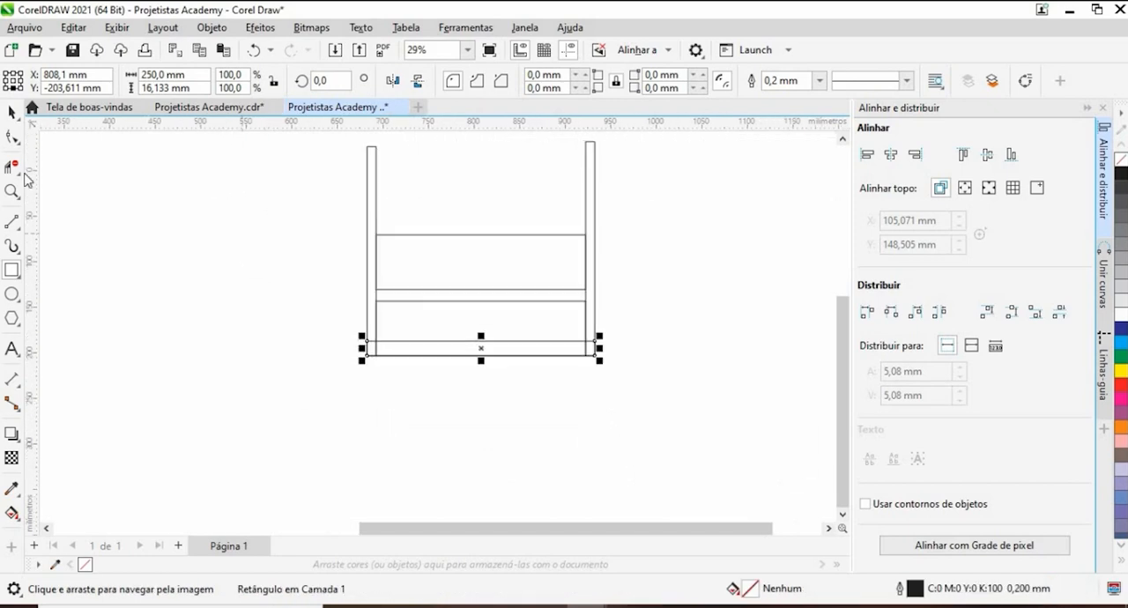
# - Try to remove the overlapping line segments around the side view's bottom rectangle and lower board with Virtual Segment Delete
pyautogui.click(11, 167)
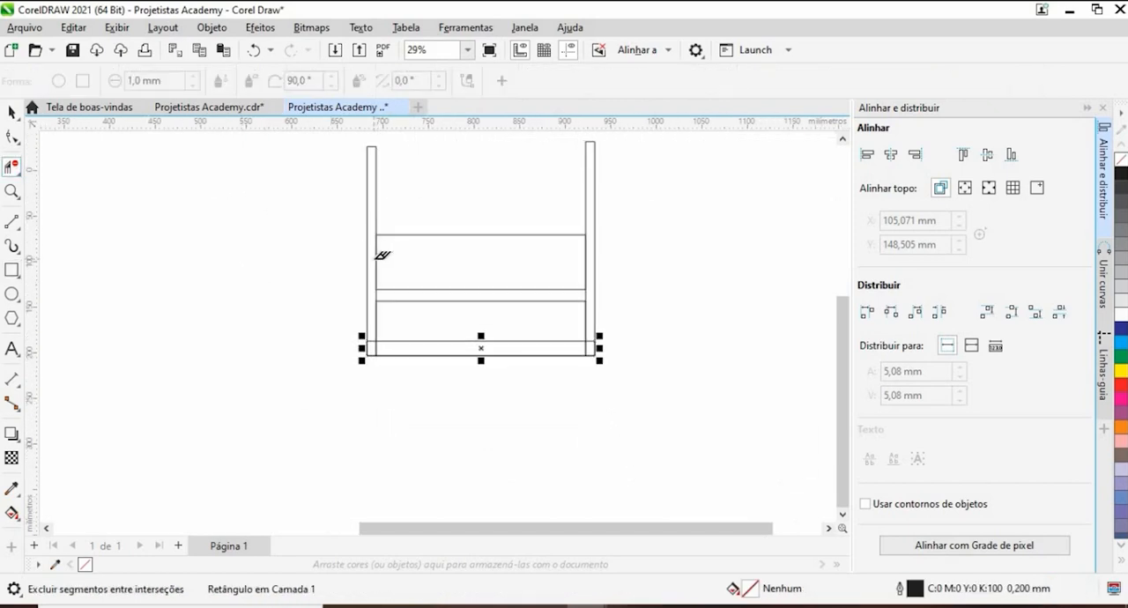
pyautogui.scroll(1, 373, 255)
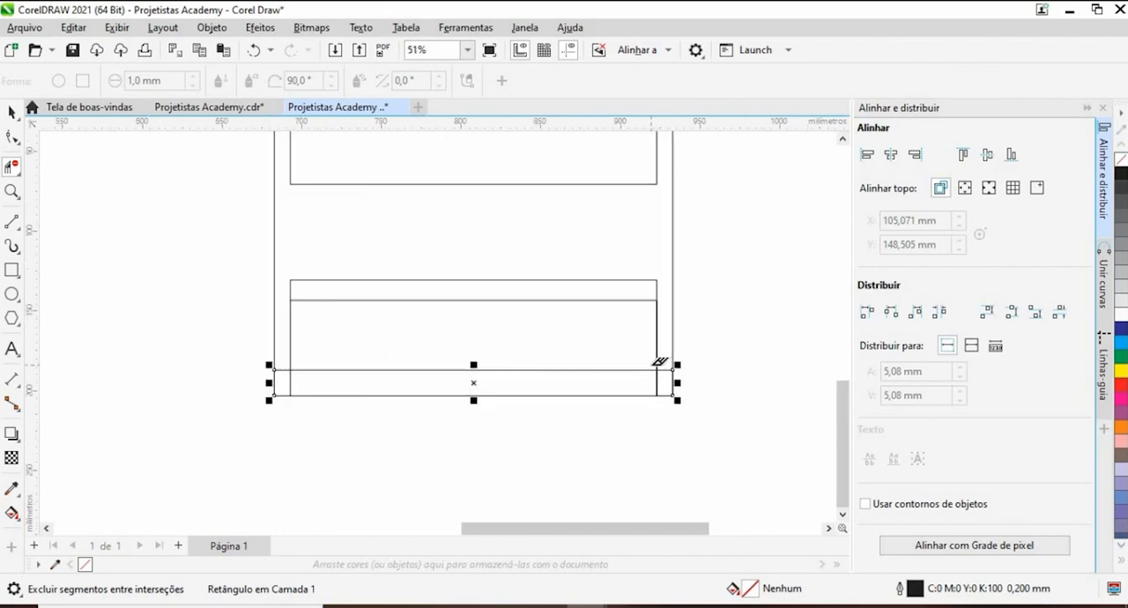
pyautogui.scroll(1, 657, 357)
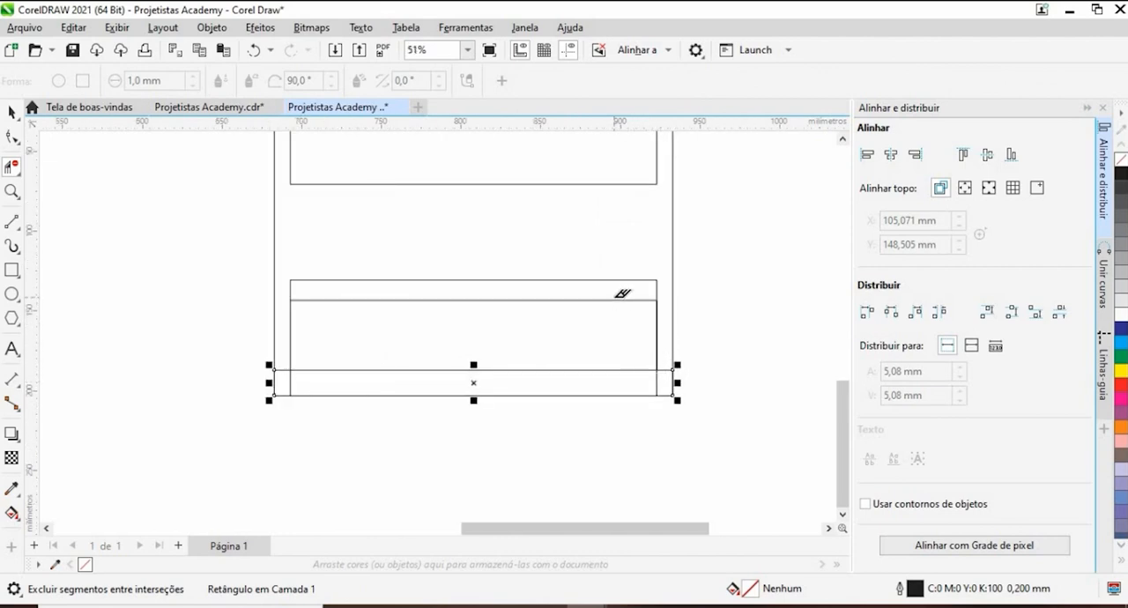
pyautogui.click(619, 299)
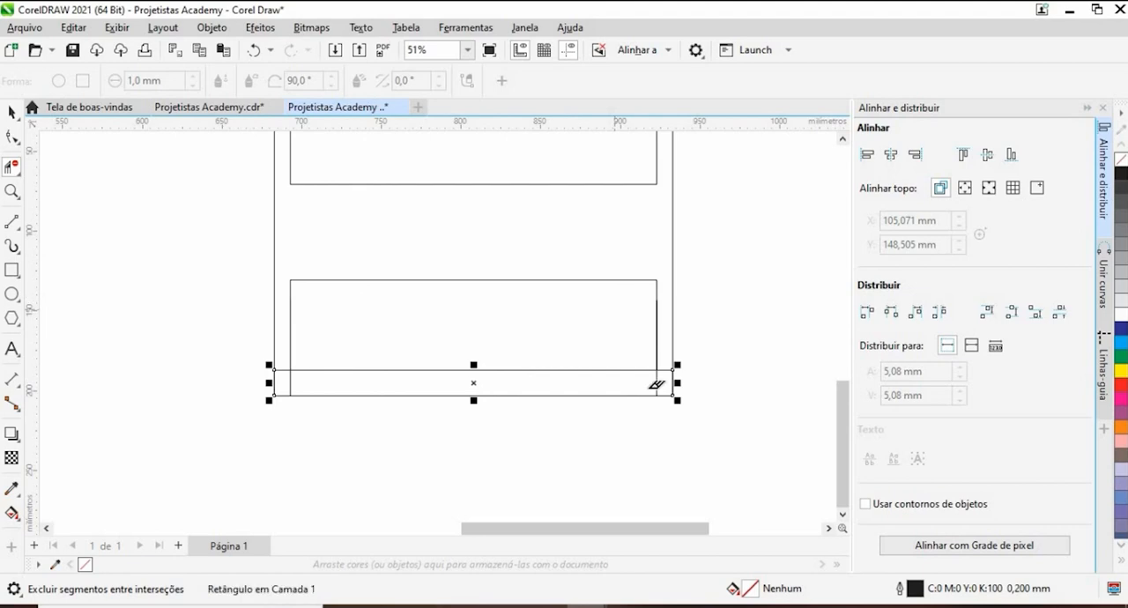
pyautogui.click(292, 370)
pyautogui.click(669, 370)
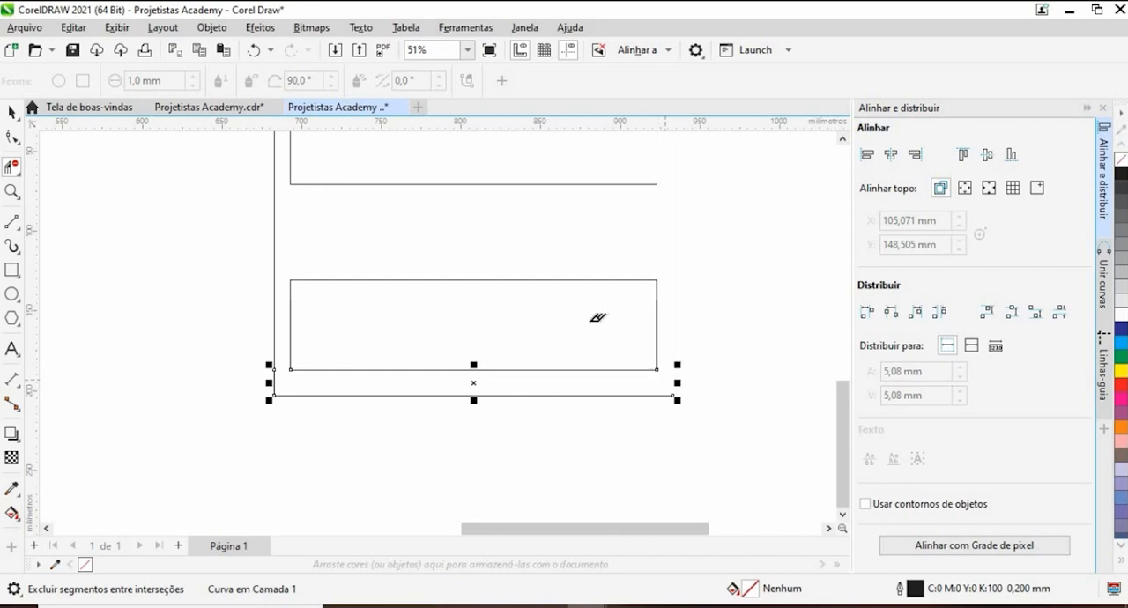
pyautogui.hotkey('ctrl', 'z')
pyautogui.scroll(1, 670, 350)
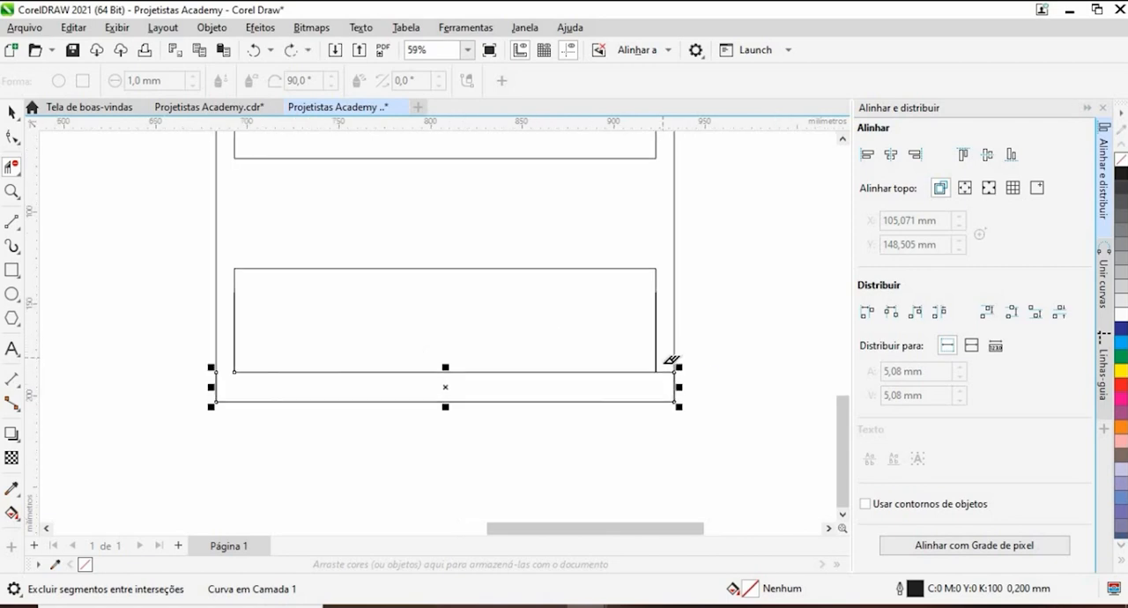
pyautogui.scroll(-5, 667, 368)
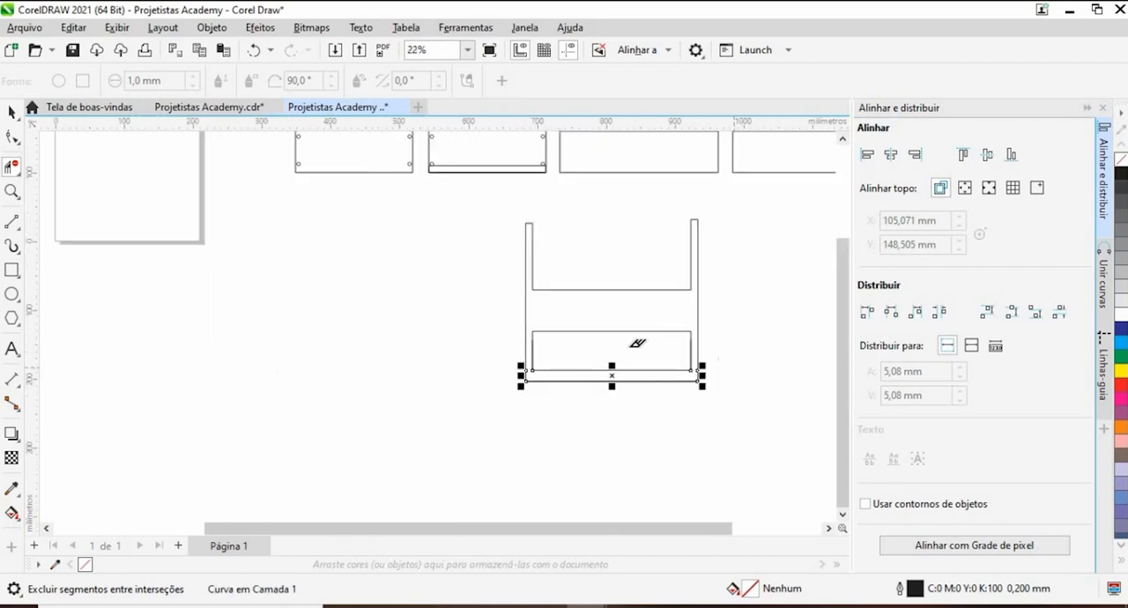
# - Delete the bottom rectangle and all remaining parts of the assembled side view
pyautogui.click(11, 112)
pyautogui.click(455, 338)
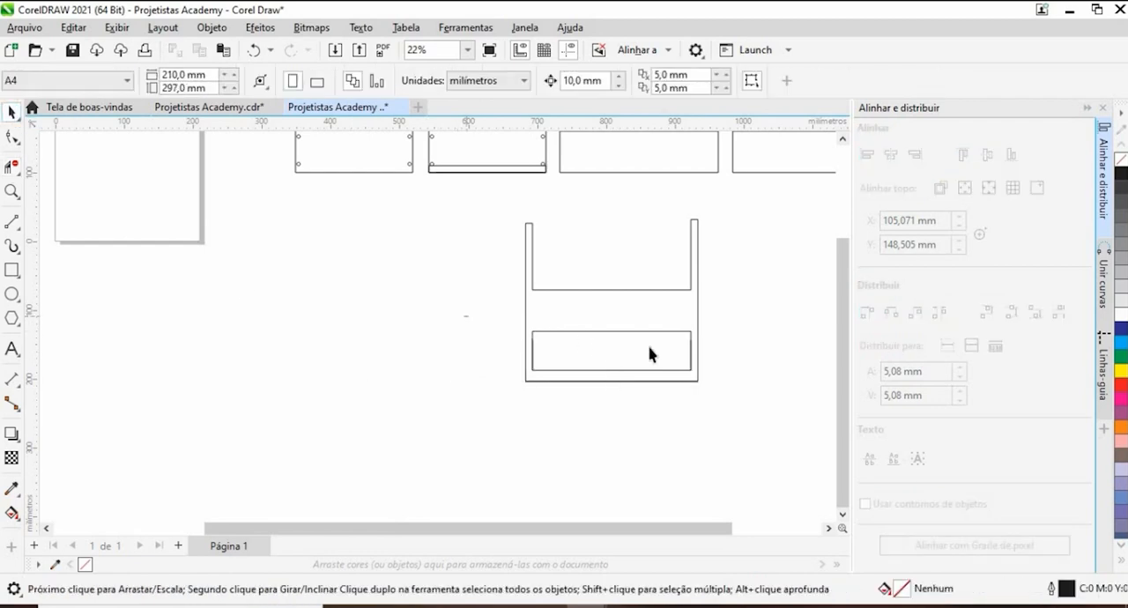
pyautogui.moveTo(733, 405); pyautogui.dragTo(734, 406)
pyautogui.click(712, 405)
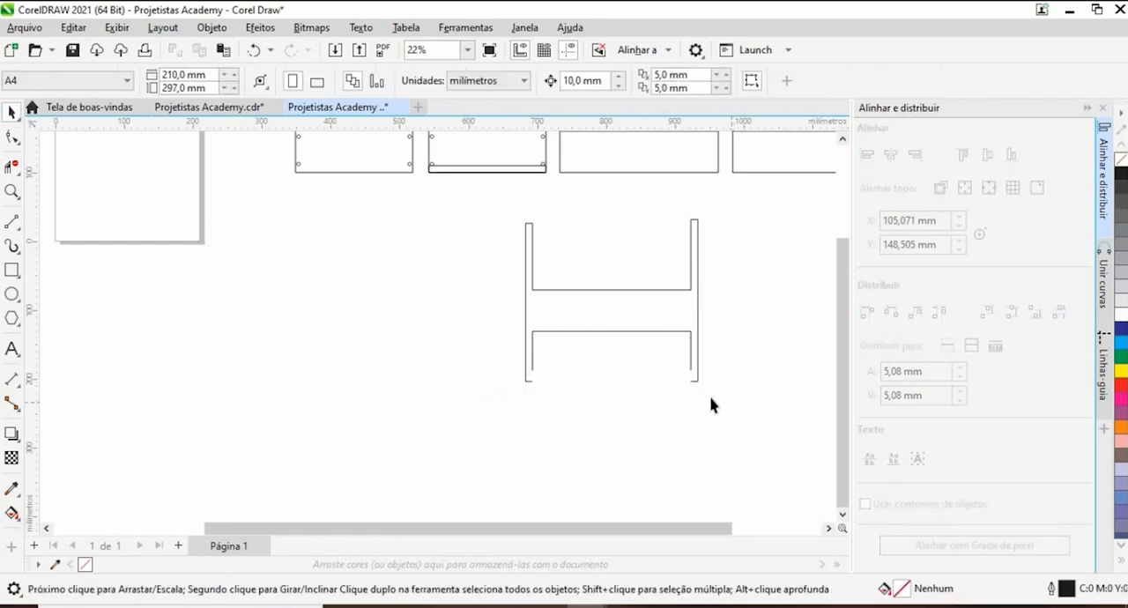
pyautogui.moveTo(631, 381); pyautogui.dragTo(576, 428)
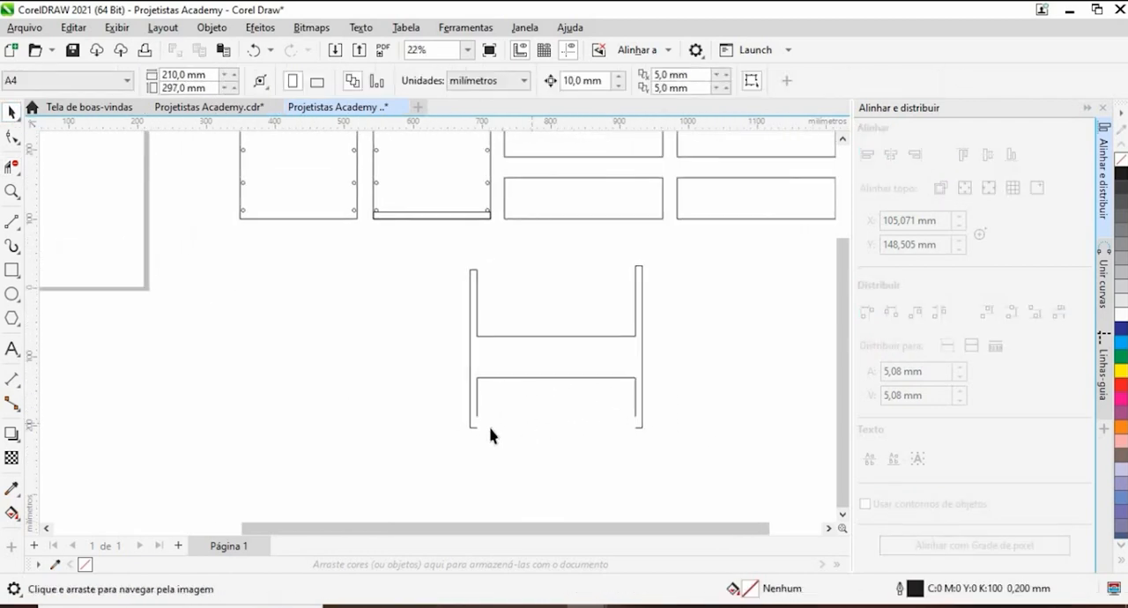
pyautogui.moveTo(714, 491); pyautogui.dragTo(715, 490)
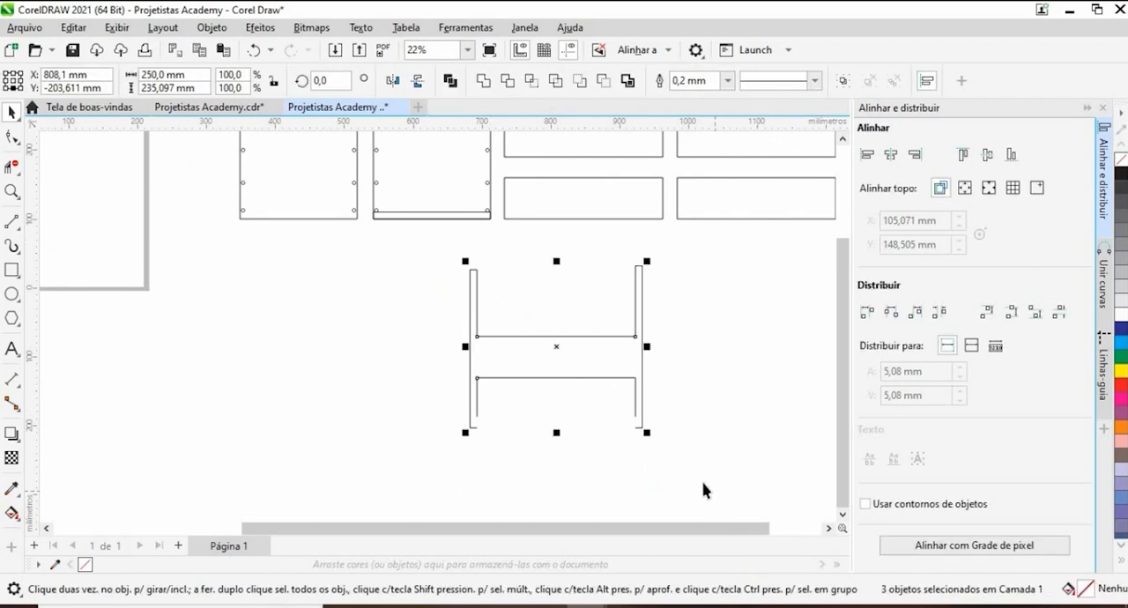
pyautogui.press('Delete')
pyautogui.scroll(-3, 530, 389)
pyautogui.scroll(1, 455, 271)
pyautogui.click(455, 277)
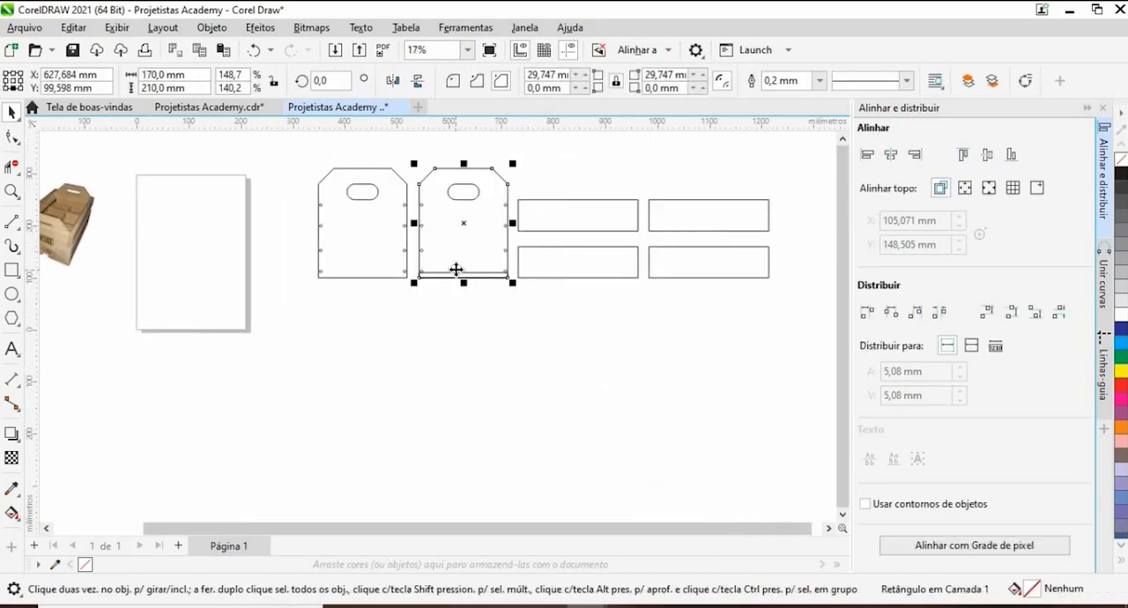
pyautogui.click(461, 276)
pyautogui.click(474, 284)
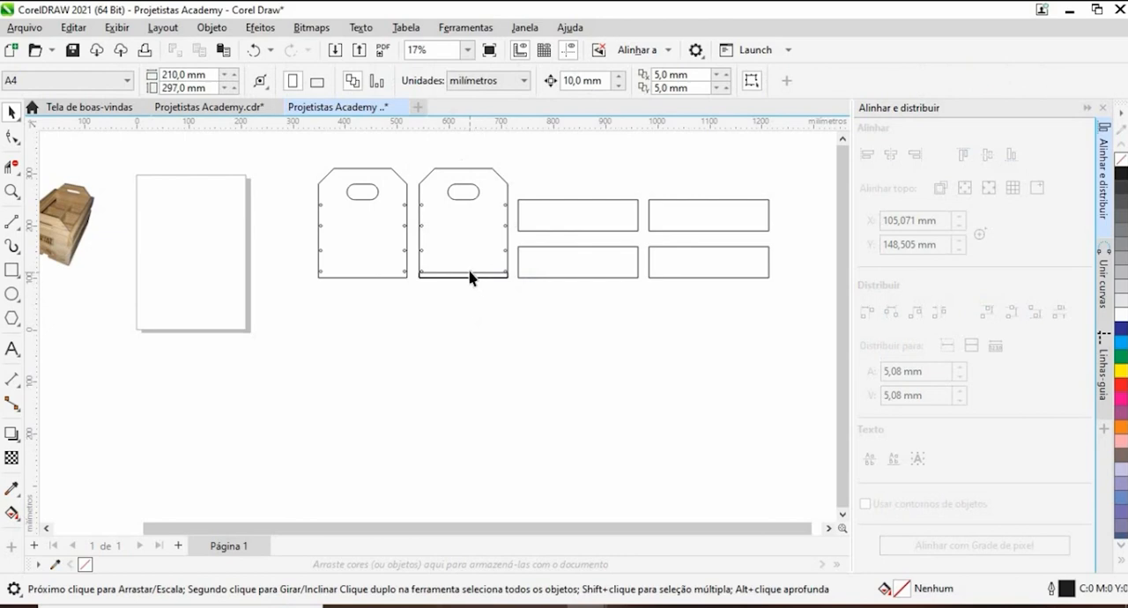
# - Move the 170 × 10 mm strip out of the second end panel into the empty space below it
pyautogui.click(471, 277)
pyautogui.click(483, 295)
pyautogui.scroll(2, 431, 280)
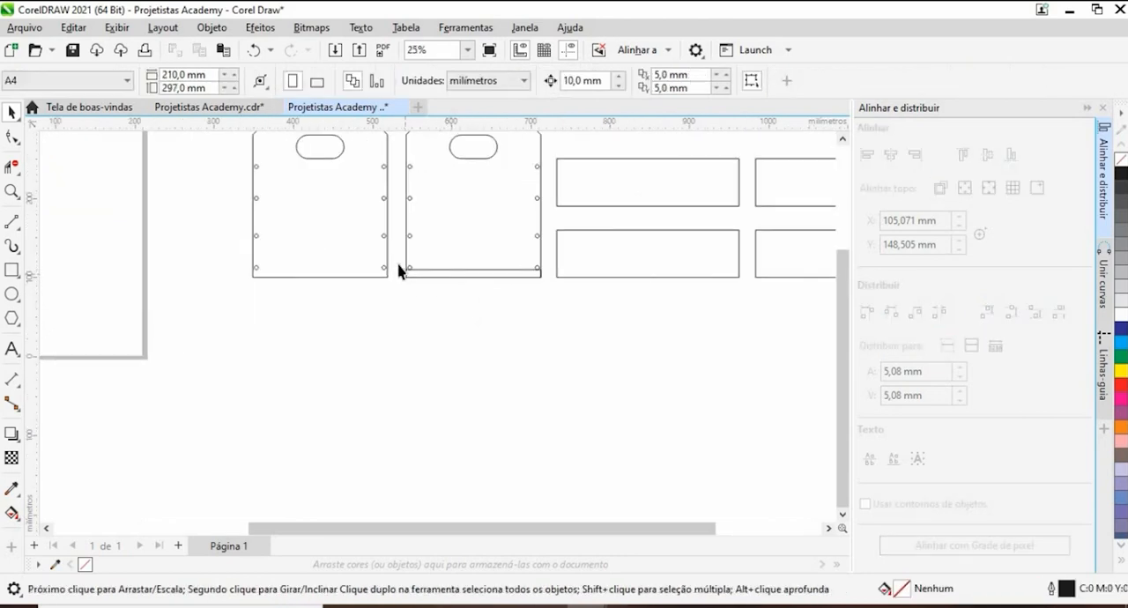
pyautogui.moveTo(401, 277); pyautogui.dragTo(496, 372)
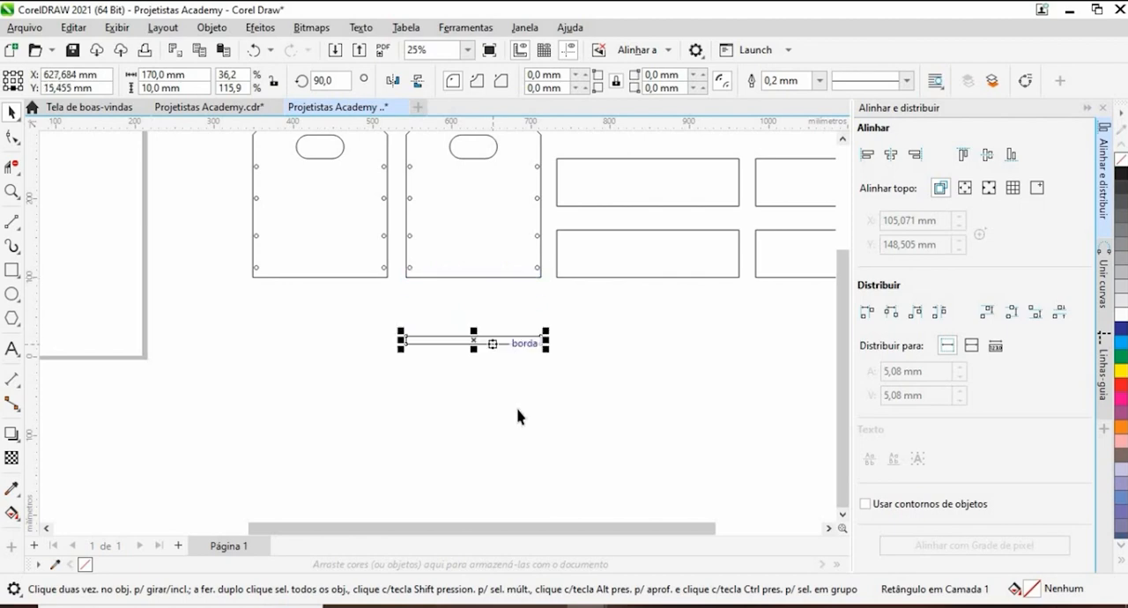
pyautogui.click(350, 331)
pyautogui.moveTo(573, 388); pyautogui.dragTo(584, 395)
# - Set the strip's height to 250 mm to form the crate bottom and place it just below the second end panel
pyautogui.click(176, 89)
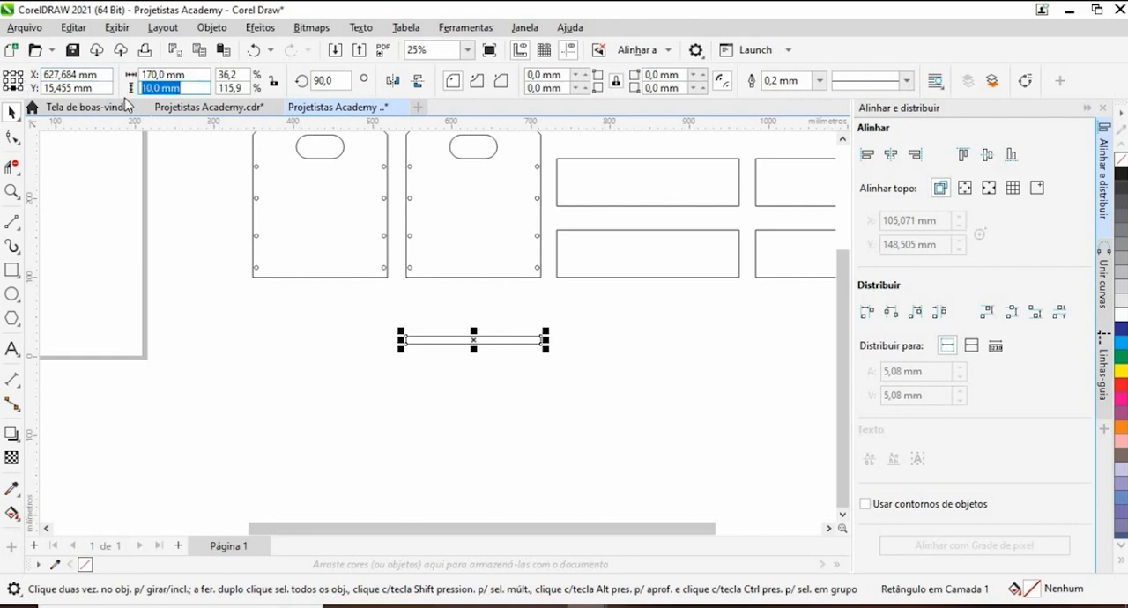
pyautogui.write('250')
pyautogui.press('Return')
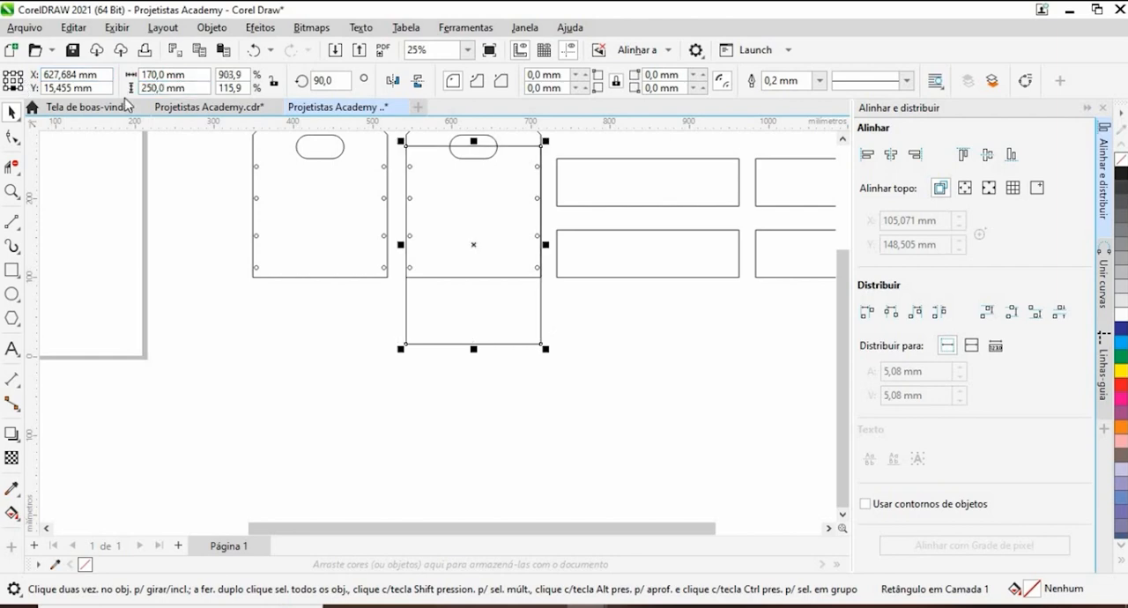
pyautogui.moveTo(497, 322); pyautogui.dragTo(501, 476)
pyautogui.click(622, 406)
pyautogui.scroll(-4, 529, 295)
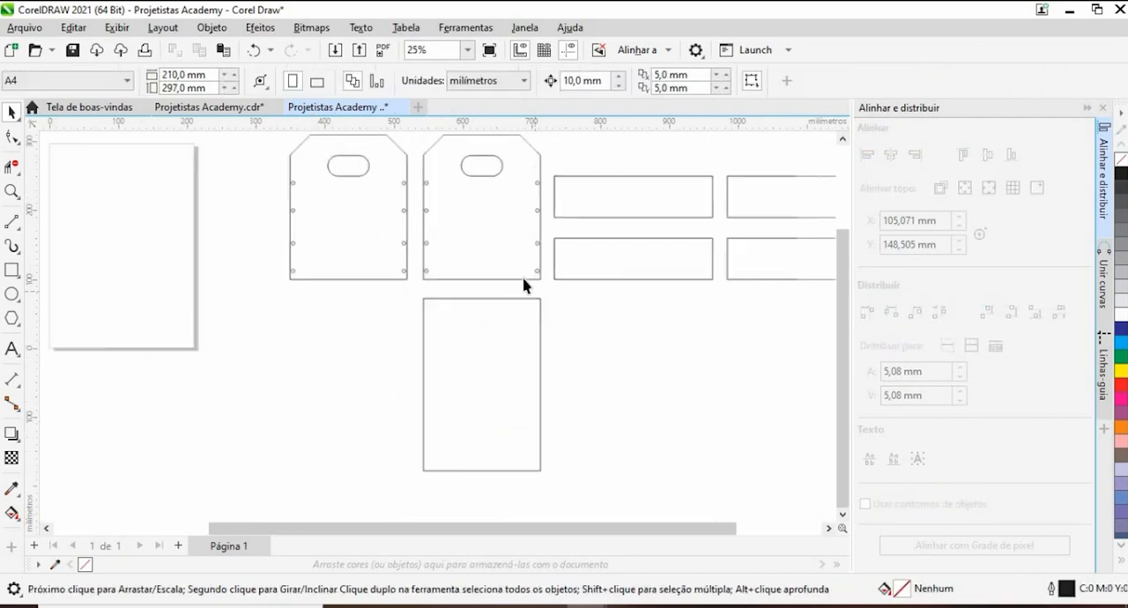
# - Place a vertically mirrored copy of the second end panel, including its slot and holes, against the crate bottom's lower edge
pyautogui.moveTo(590, 381); pyautogui.dragTo(552, 316)
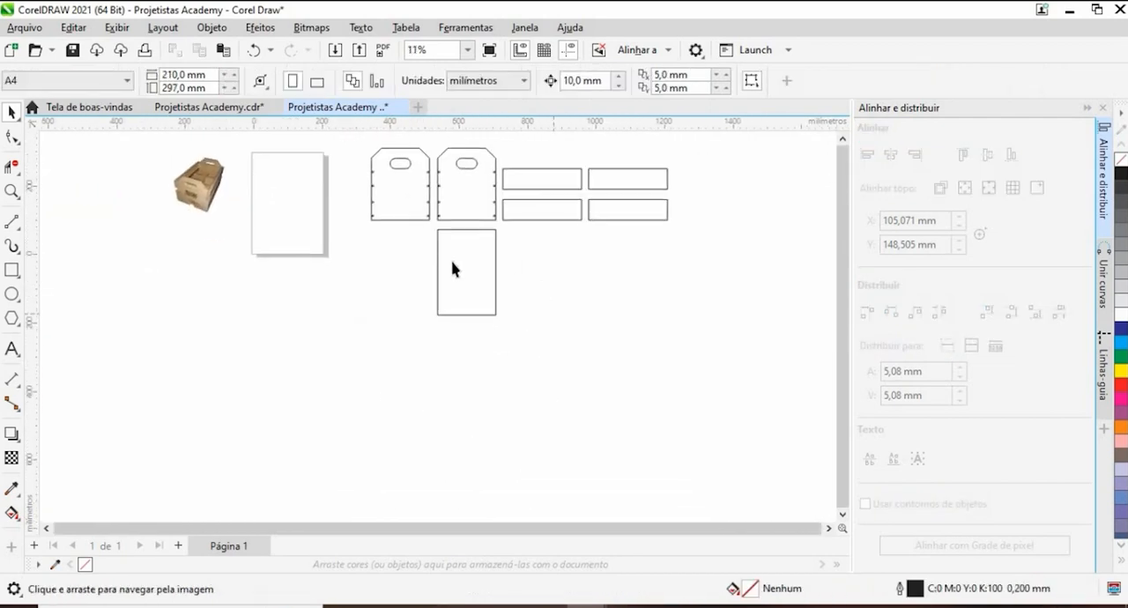
pyautogui.scroll(3, 474, 243)
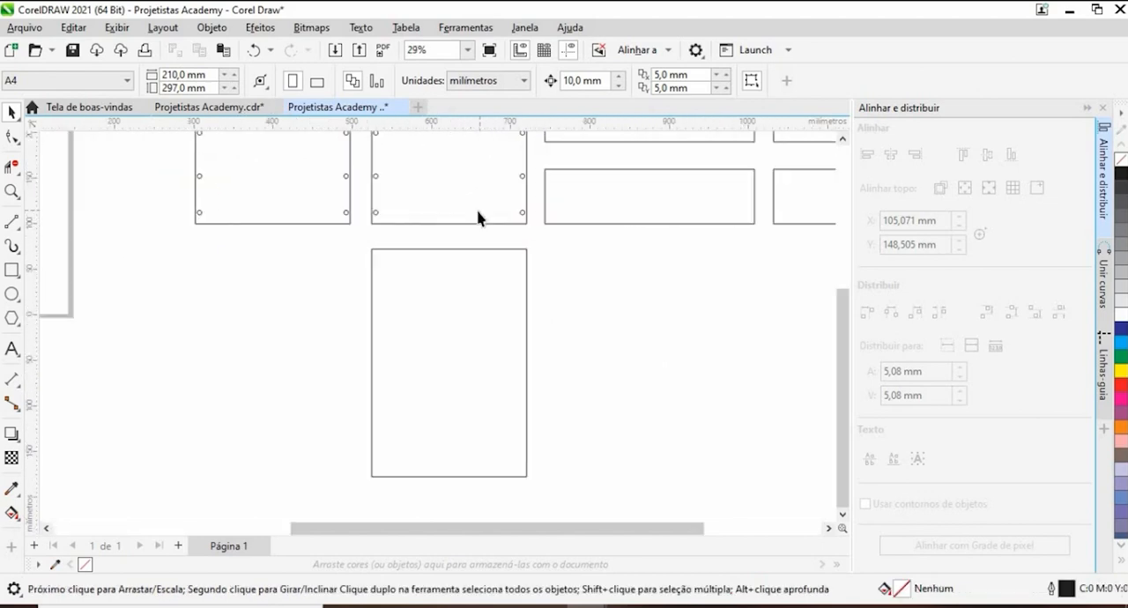
pyautogui.scroll(-1, 476, 246)
pyautogui.moveTo(487, 333); pyautogui.dragTo(507, 450)
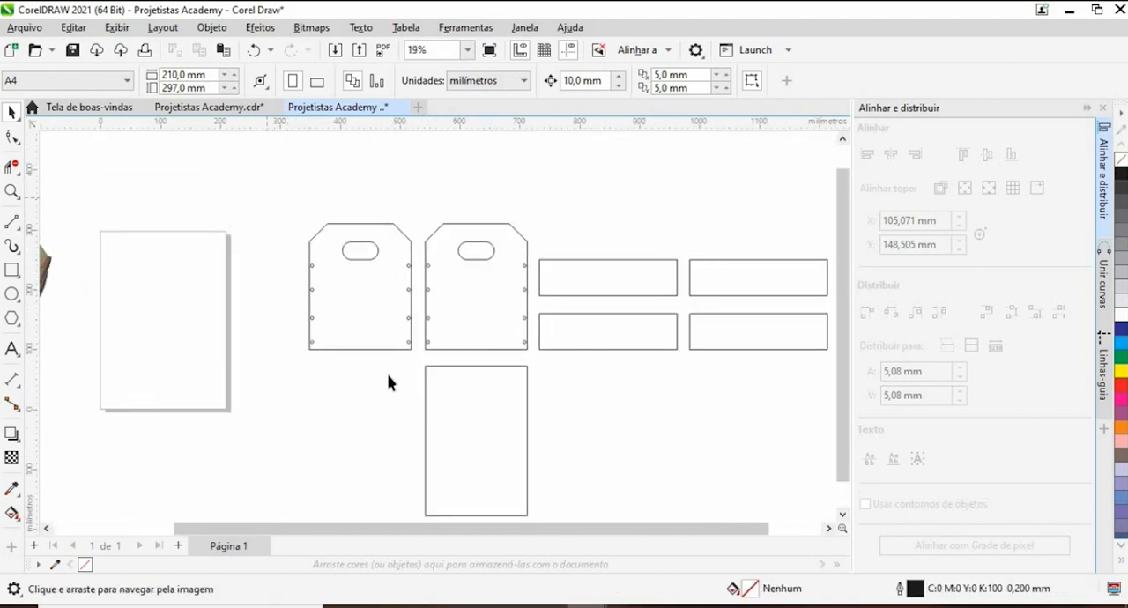
pyautogui.moveTo(387, 375); pyautogui.dragTo(419, 378)
pyautogui.moveTo(419, 343); pyautogui.dragTo(611, 541)
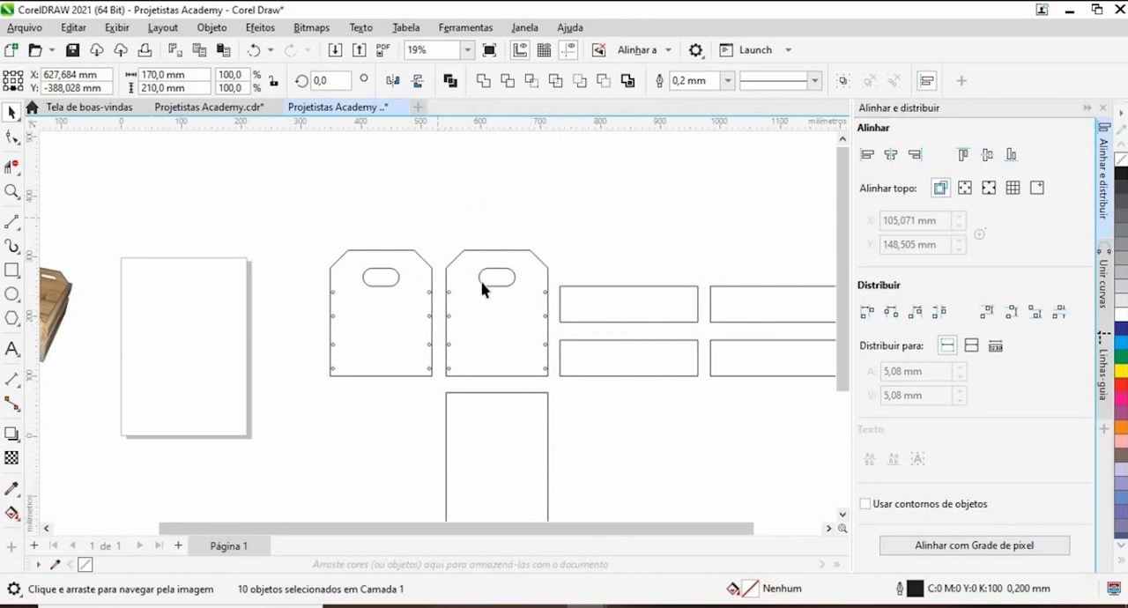
# - Move the second end panel down onto the crate bottom's upper edge and delete the first end panel with its slot and holes
pyautogui.moveTo(547, 376); pyautogui.dragTo(570, 411)
pyautogui.moveTo(578, 396); pyautogui.dragTo(629, 249)
pyautogui.click(393, 283)
pyautogui.moveTo(393, 284); pyautogui.dragTo(483, 326)
pyautogui.press('Delete')
pyautogui.scroll(-2, 418, 140)
pyautogui.scroll(1, 529, 220)
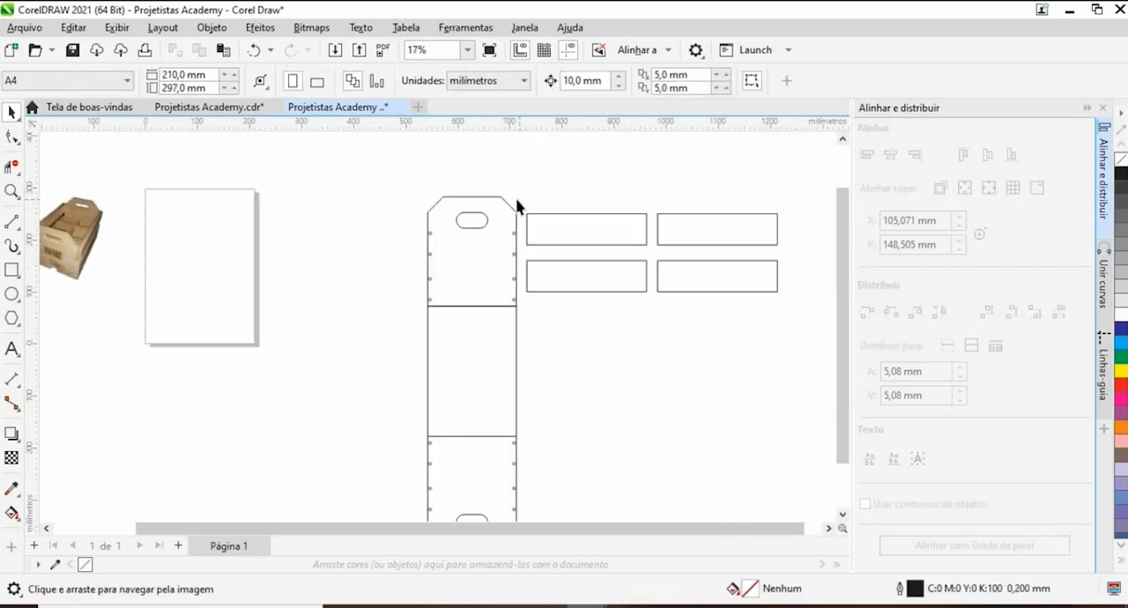
# - Rotate the two side boards nearest the end panel by 90 degrees and place them beside the crate bottom, touching its right edge
pyautogui.moveTo(652, 319); pyautogui.dragTo(659, 305)
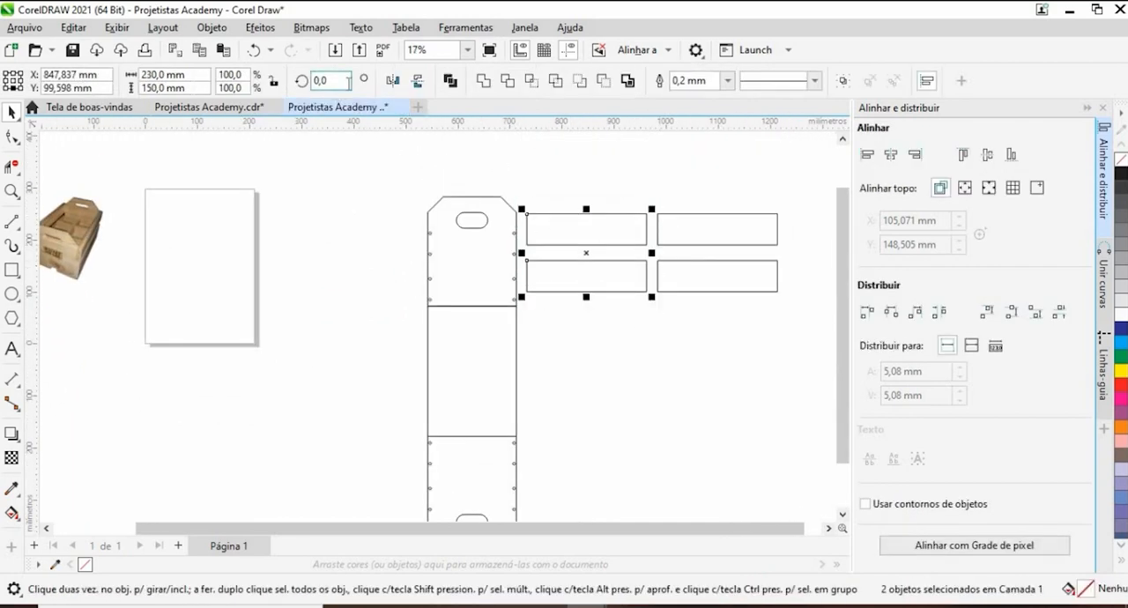
pyautogui.write('90')
pyautogui.press('Return')
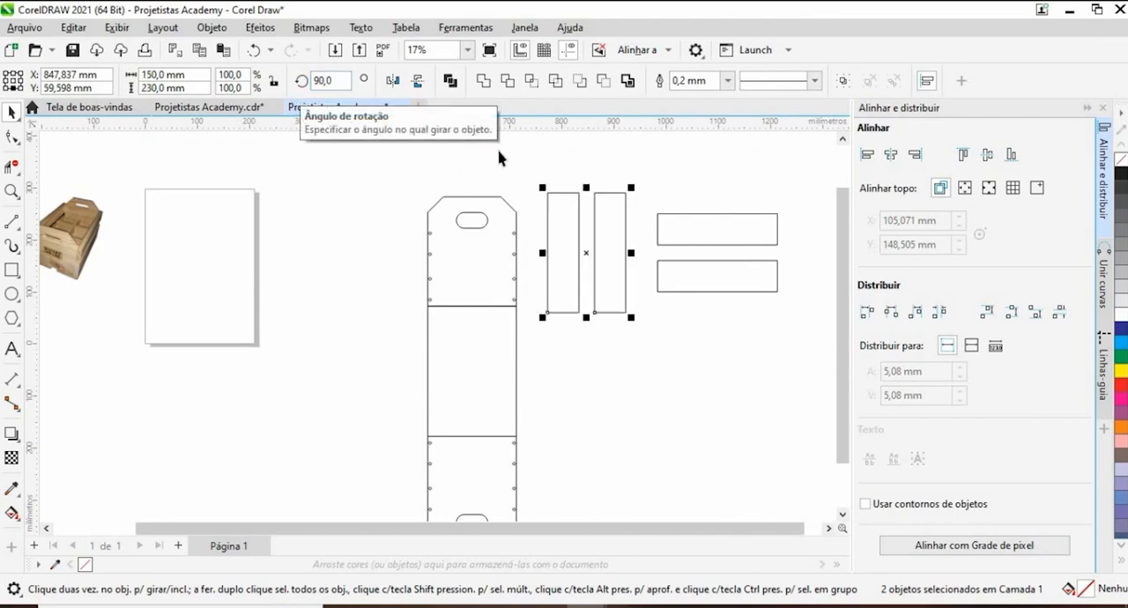
pyautogui.moveTo(547, 193); pyautogui.dragTo(516, 308)
pyautogui.scroll(2, 577, 308)
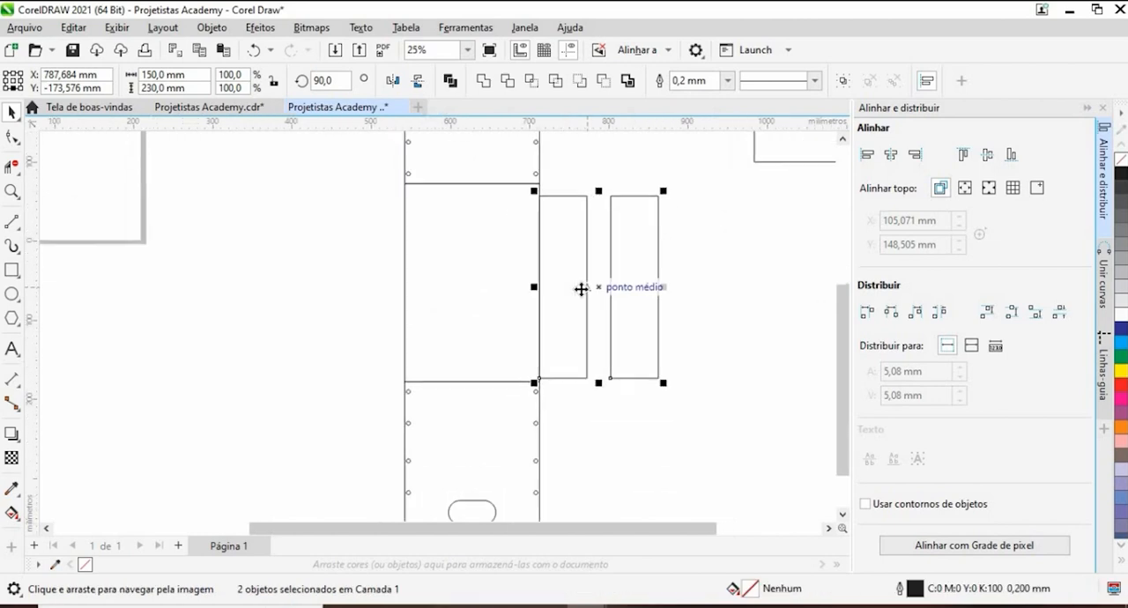
pyautogui.scroll(2, 581, 288)
pyautogui.moveTo(566, 256); pyautogui.dragTo(564, 254)
pyautogui.scroll(-2, 595, 270)
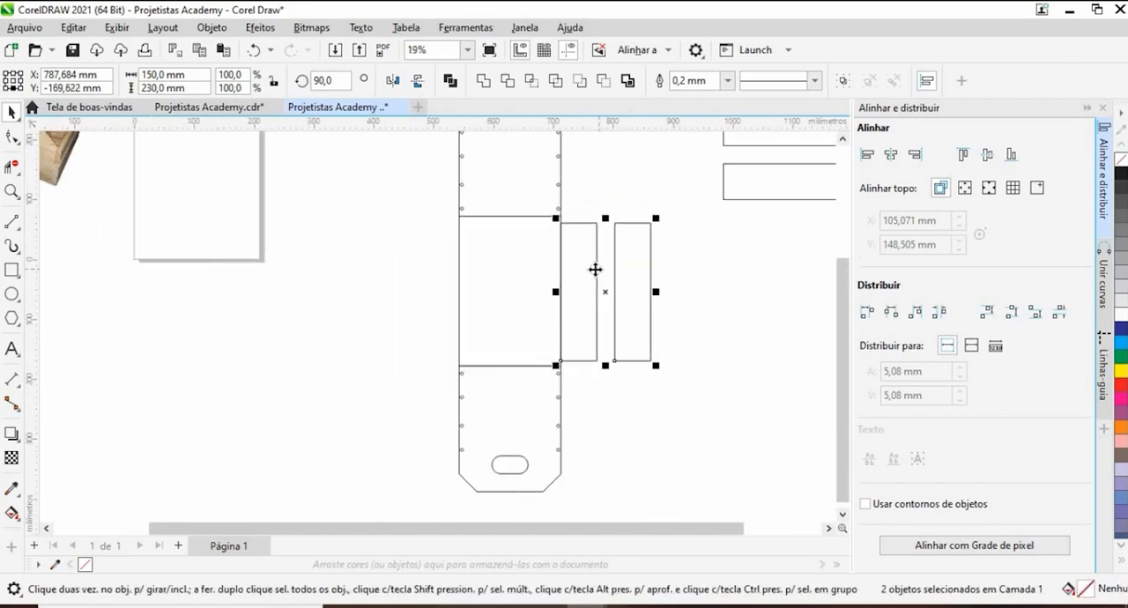
# - Place a copy of the two remaining horizontal side boards on the crate bottom's left side and rotate it by 90 degrees
pyautogui.scroll(-3, 596, 270)
pyautogui.moveTo(622, 184); pyautogui.dragTo(745, 265)
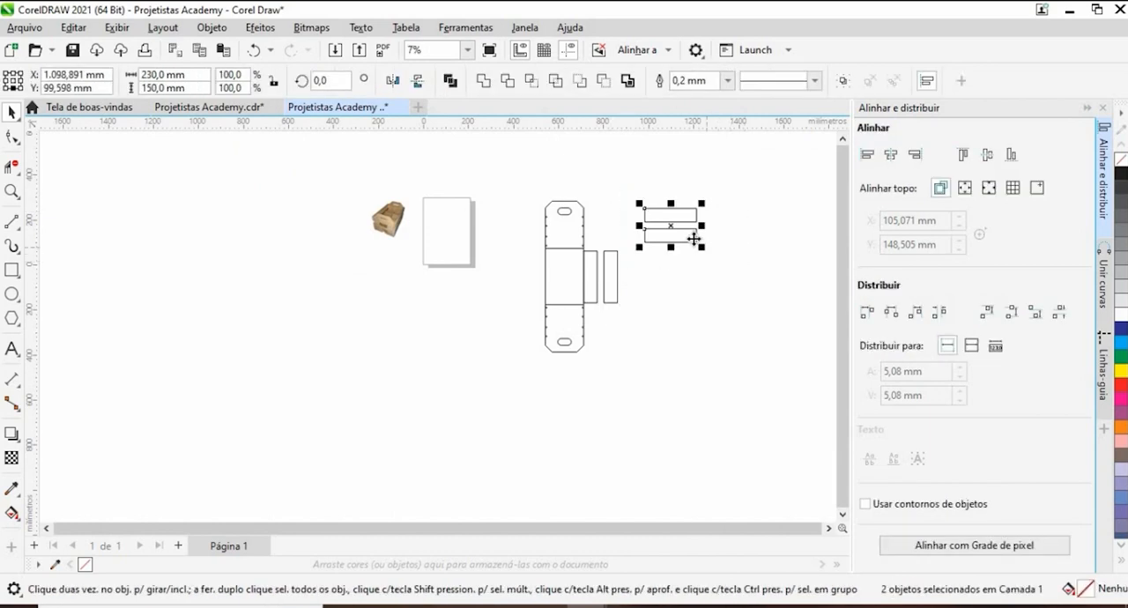
pyautogui.moveTo(668, 223); pyautogui.dragTo(498, 274)
pyautogui.click(331, 81)
pyautogui.write('90')
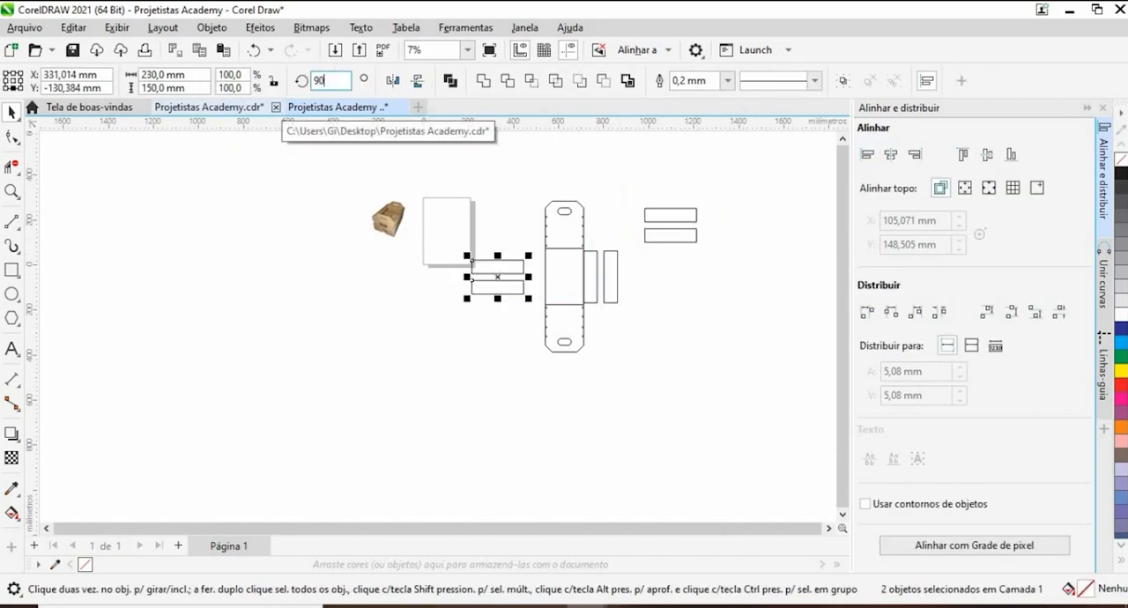
pyautogui.press('Return')
# - Move the two rotated board copies against the crate bottom's left edge, level with the boards on the other side
pyautogui.scroll(2, 558, 287)
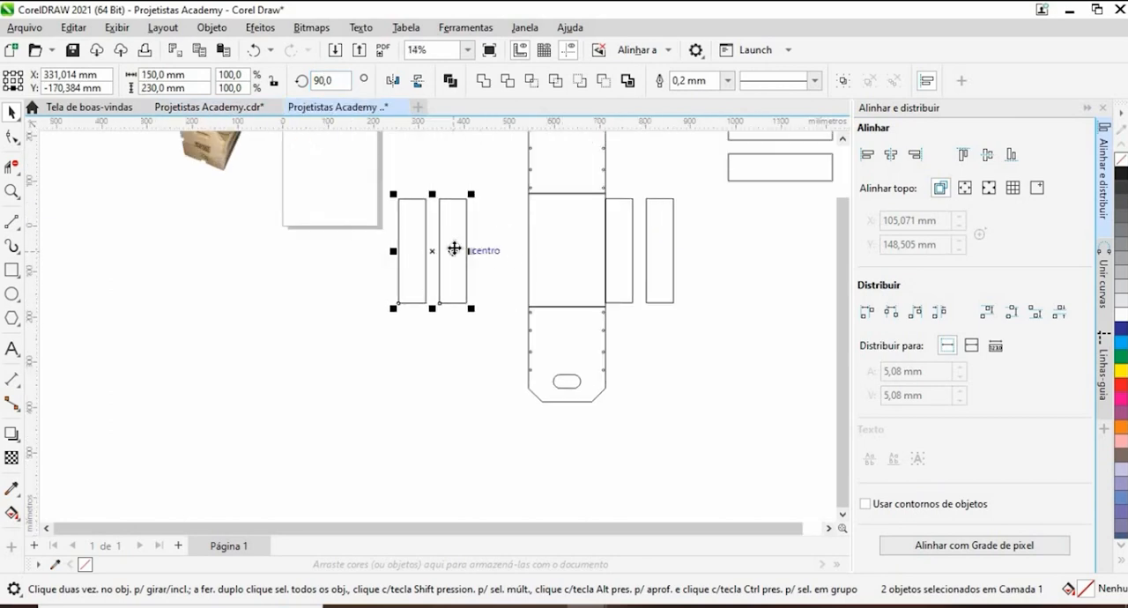
pyautogui.moveTo(453, 249); pyautogui.dragTo(510, 256)
pyautogui.scroll(2, 518, 216)
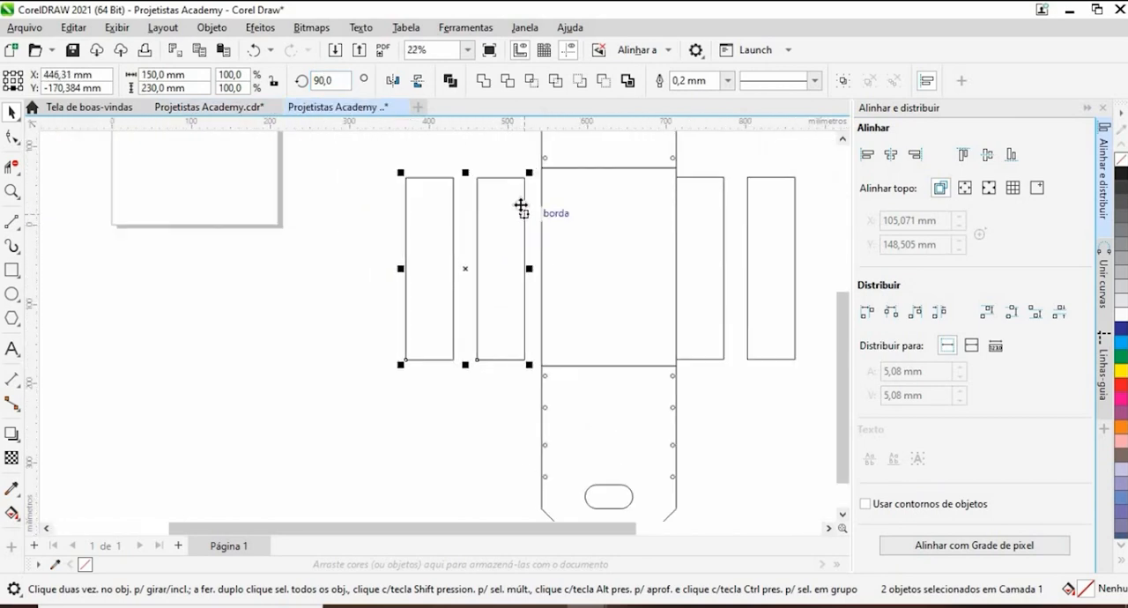
pyautogui.scroll(2, 521, 207)
pyautogui.moveTo(531, 156); pyautogui.dragTo(455, 192)
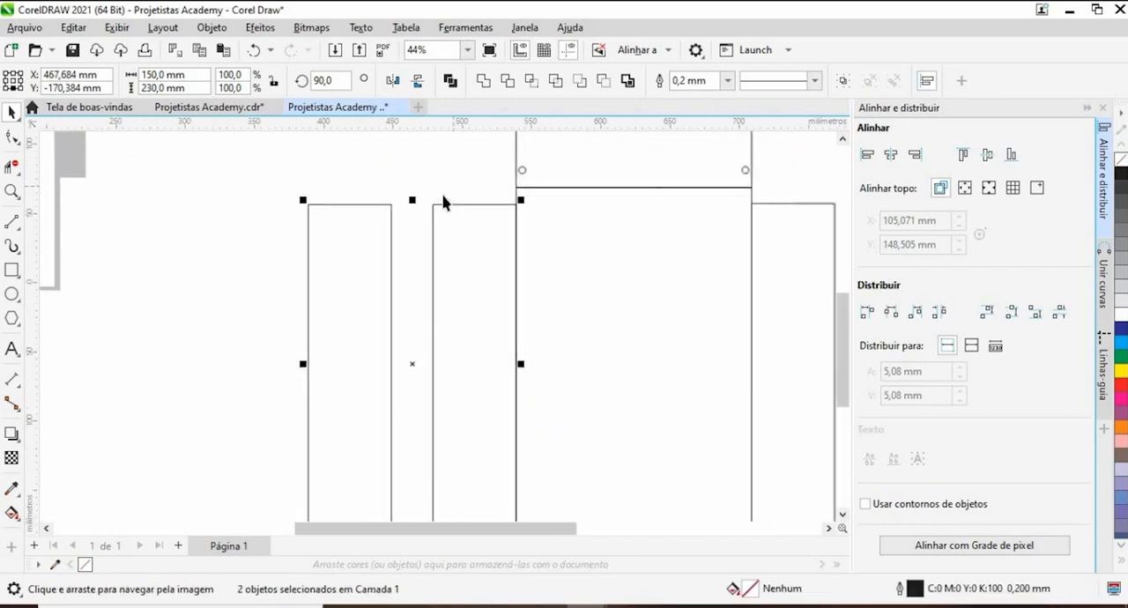
pyautogui.scroll(-3, 429, 227)
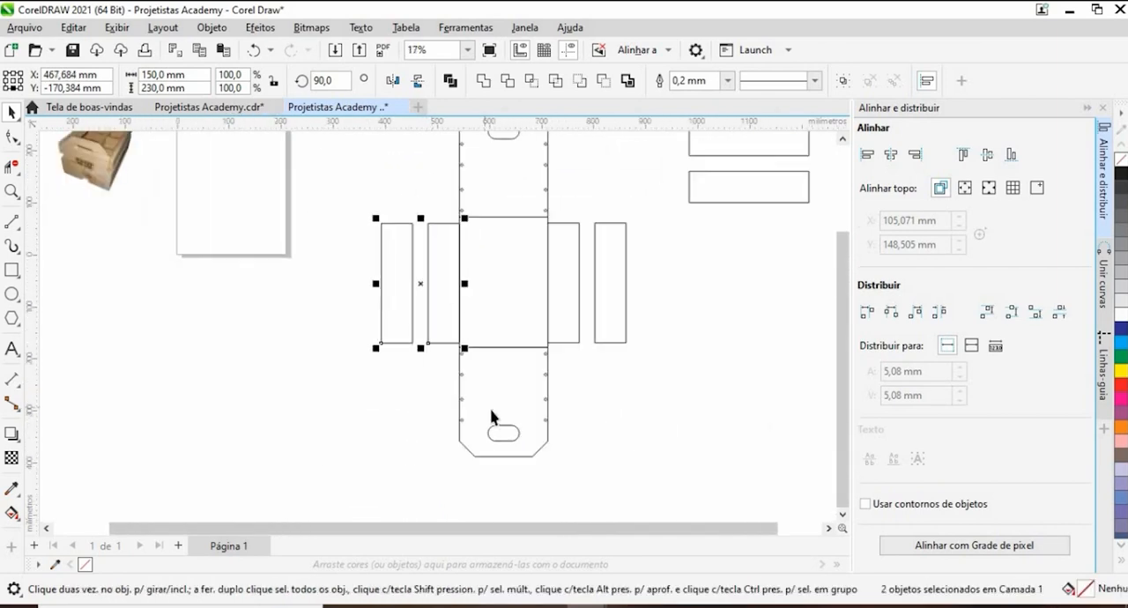
# - Examine the unfolded crate layout, checking the end panels' hole positions relative to the bottom and side boards
pyautogui.scroll(1, 491, 415)
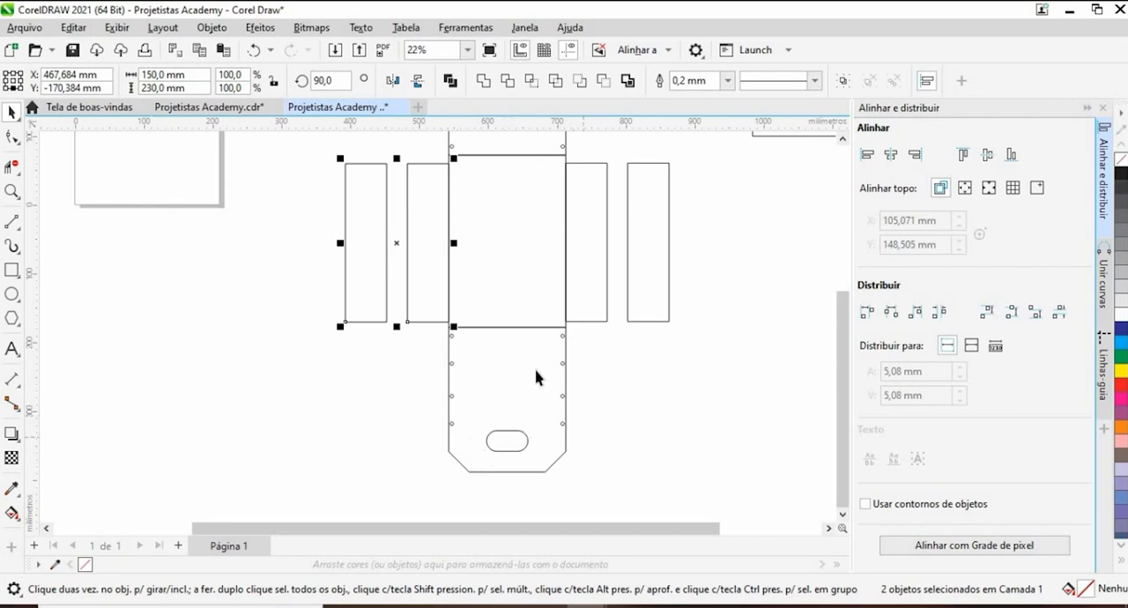
pyautogui.scroll(4, 511, 345)
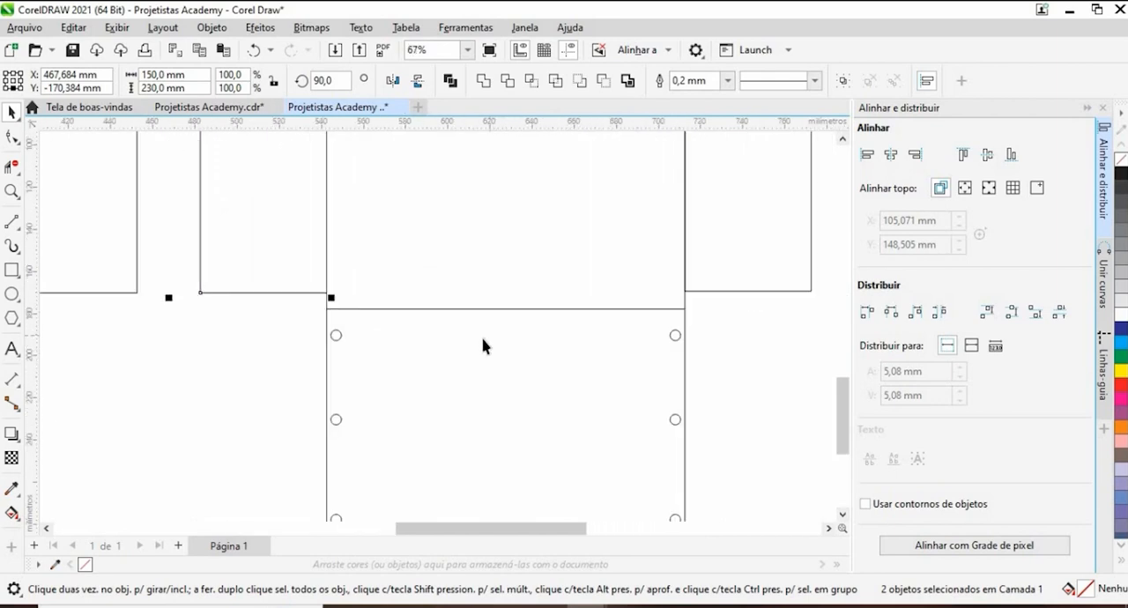
pyautogui.scroll(-4, 352, 344)
pyautogui.click(352, 344)
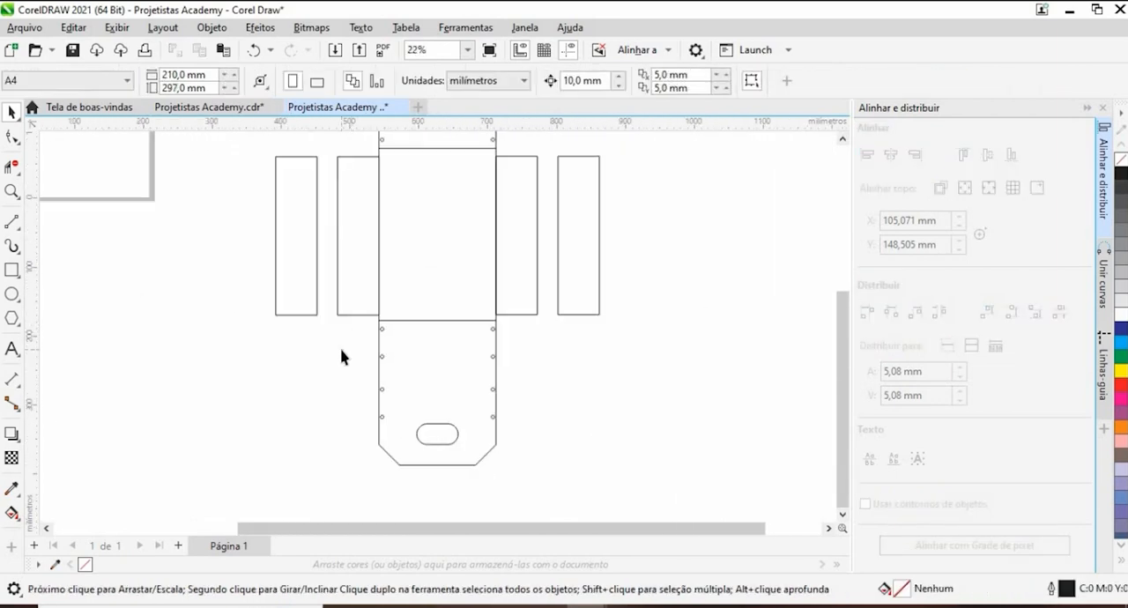
pyautogui.scroll(-2, 376, 337)
pyautogui.scroll(1, 472, 294)
pyautogui.moveTo(472, 294); pyautogui.dragTo(494, 390)
pyautogui.scroll(1, 495, 391)
pyautogui.moveTo(349, 173); pyautogui.dragTo(388, 318)
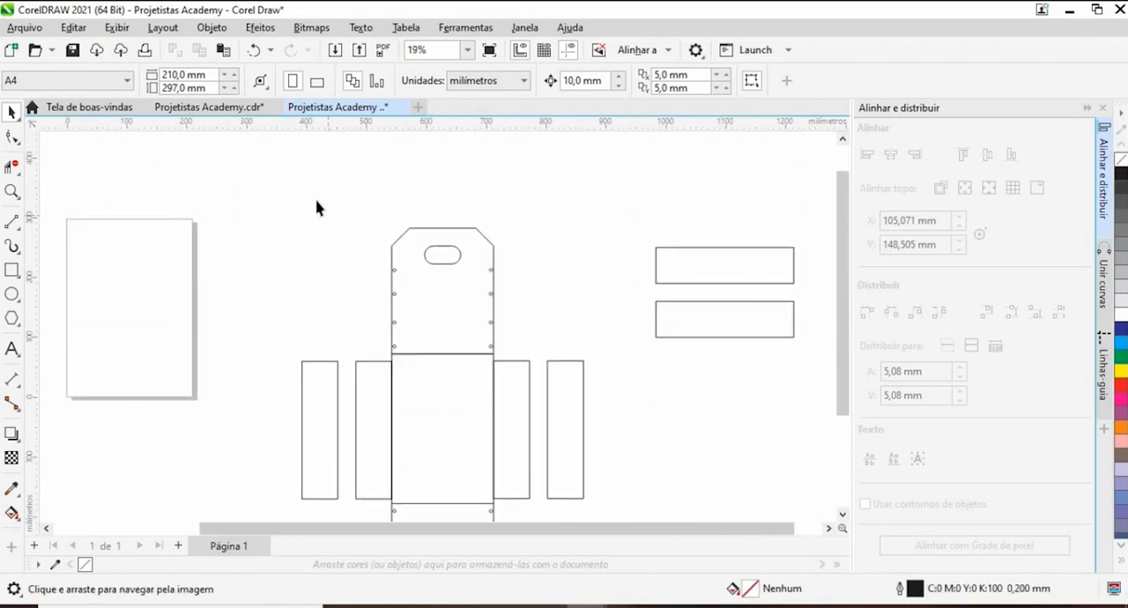
pyautogui.click(394, 295)
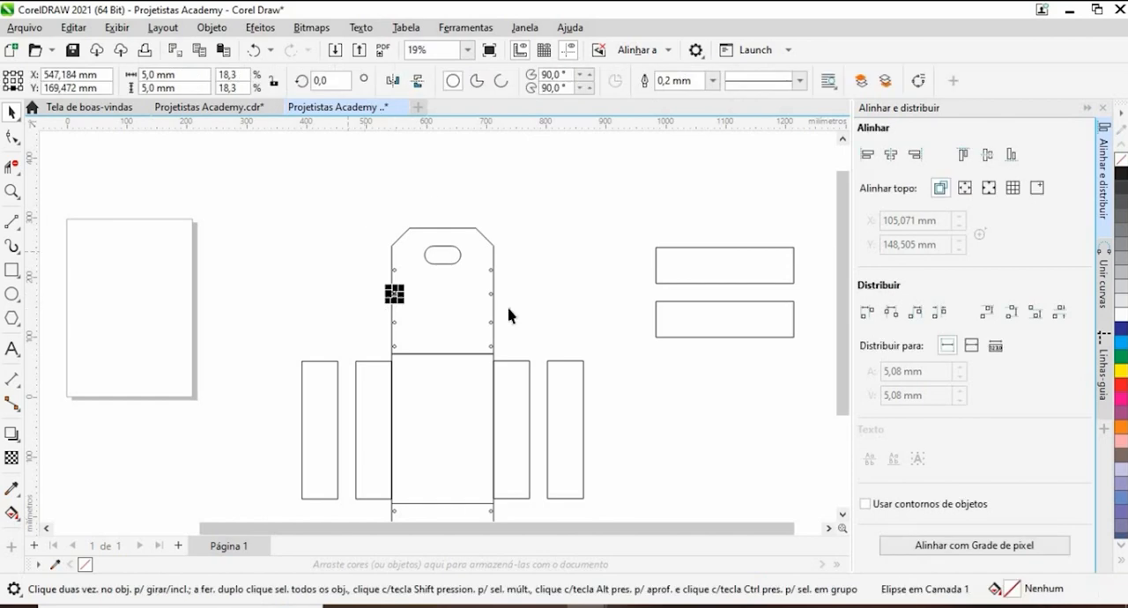
pyautogui.click(491, 294)
pyautogui.click(377, 221)
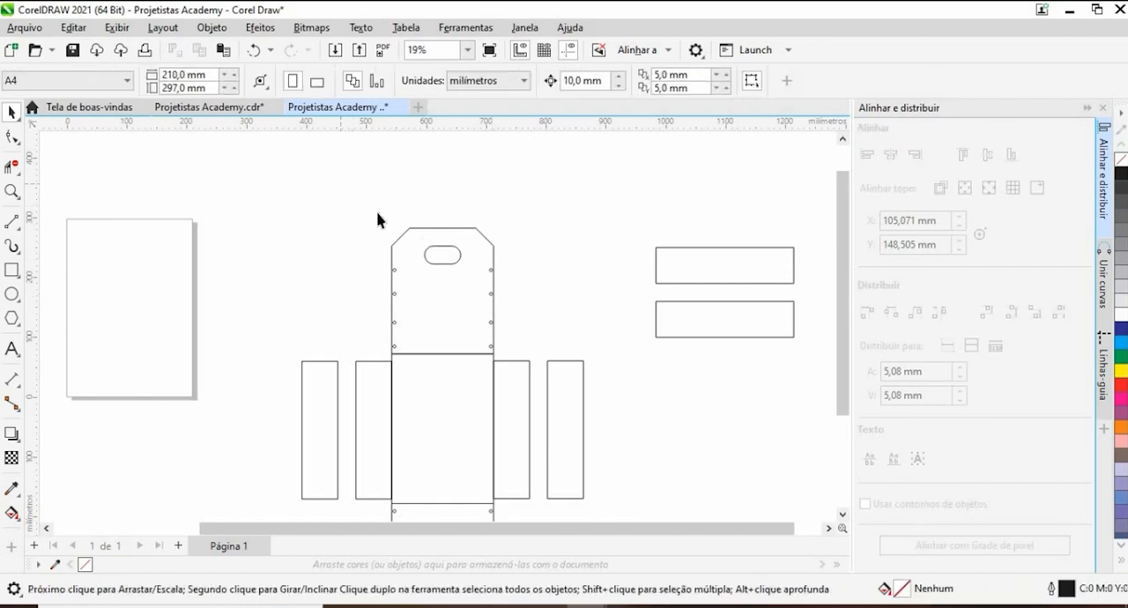
# - Group the upper end panel with its handle slot and eight holes
pyautogui.moveTo(497, 375); pyautogui.dragTo(514, 368)
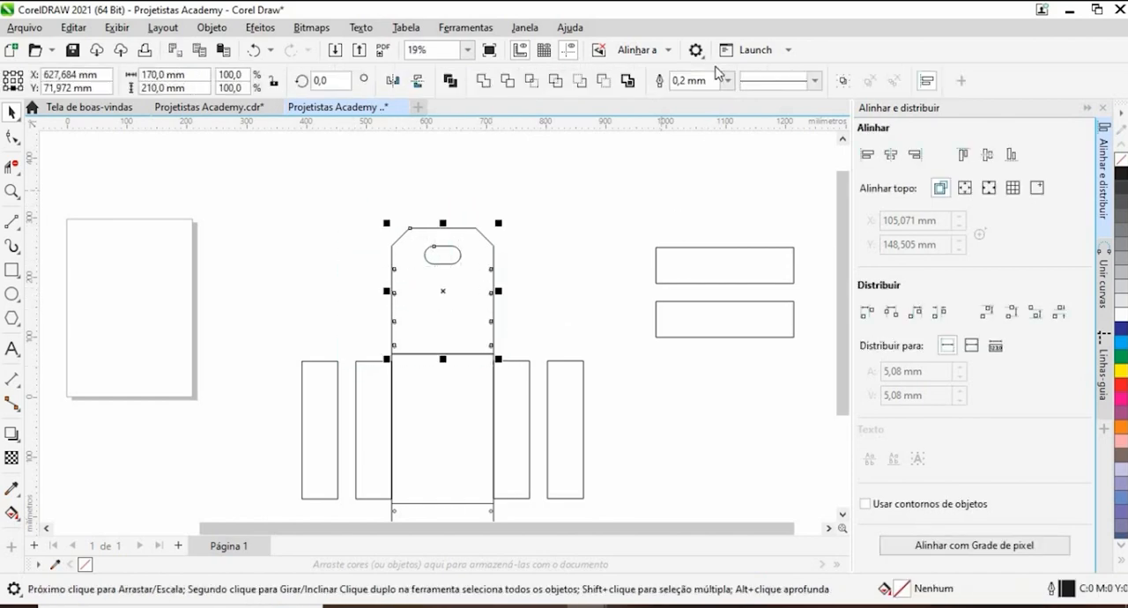
pyautogui.click(843, 82)
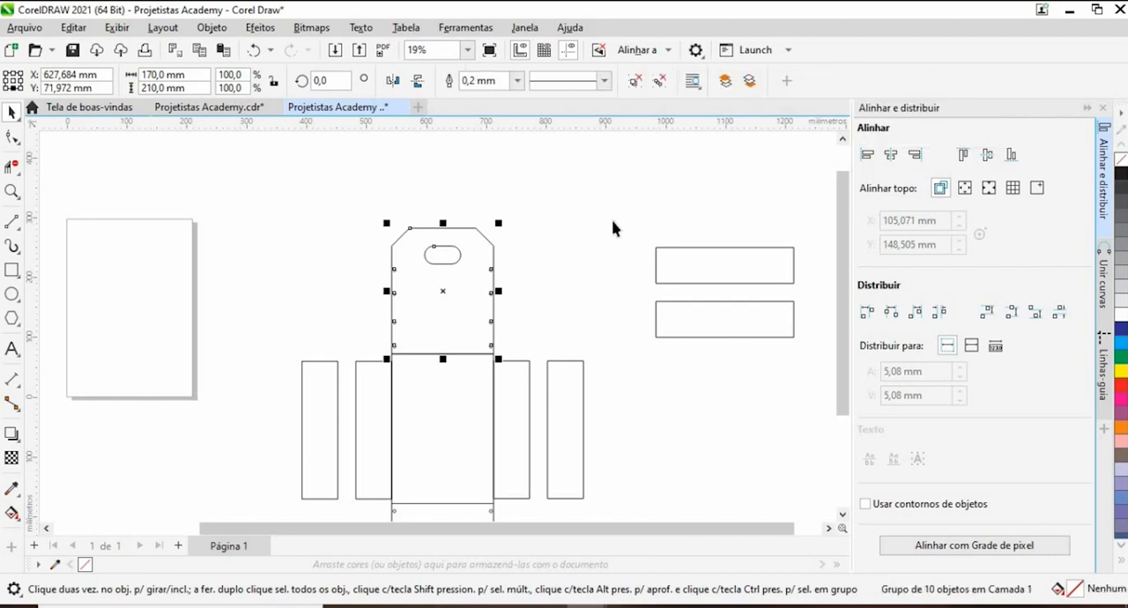
# - Try moving the grouped upper end panel away from the crate bottom, and undo the move
pyautogui.moveTo(461, 305); pyautogui.dragTo(582, 269)
pyautogui.click(547, 287)
pyautogui.click(696, 204)
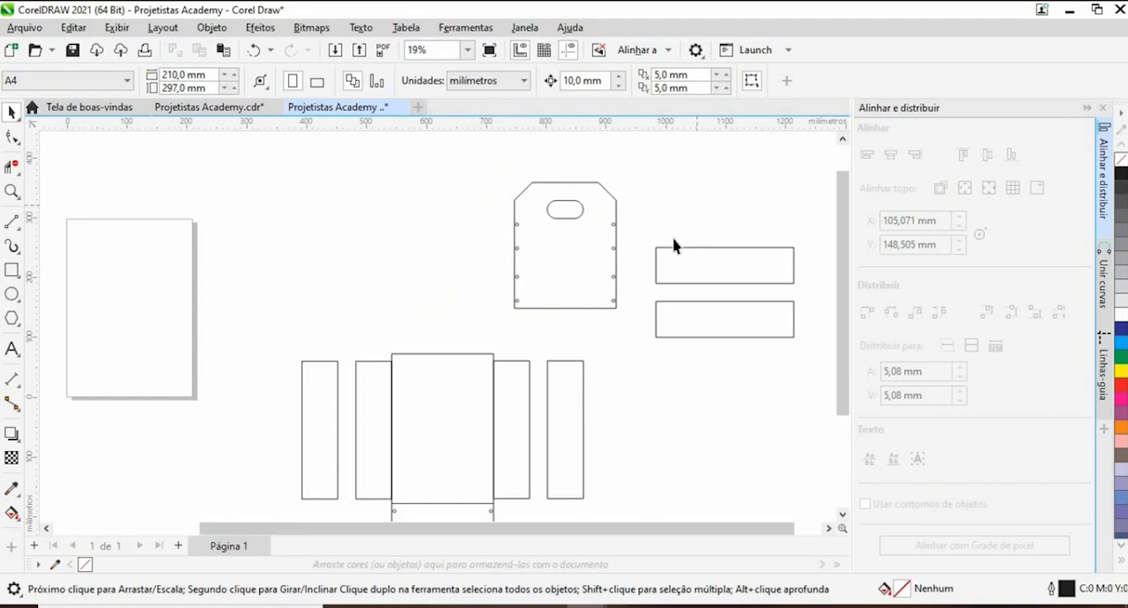
pyautogui.hotkey('ctrl', 'z')
pyautogui.hotkey('ctrl', 'z')
pyautogui.hotkey('ctrl', 'z')
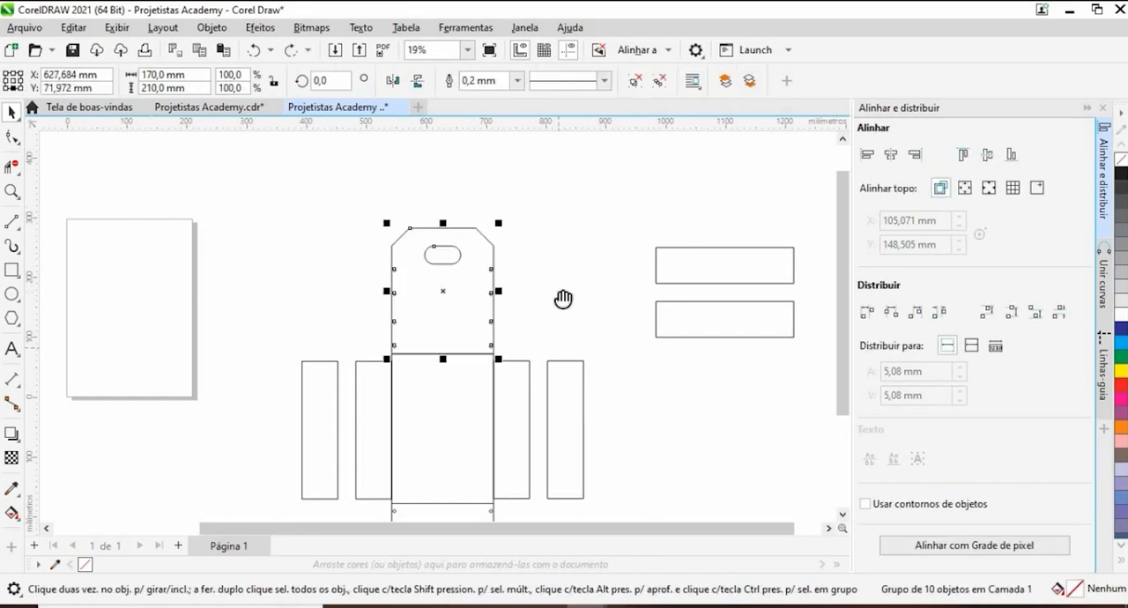
# - Group the lower end panel with its handle slot and eight holes
pyautogui.moveTo(564, 301); pyautogui.dragTo(568, 235)
pyautogui.click(572, 239)
pyautogui.scroll(-2, 494, 216)
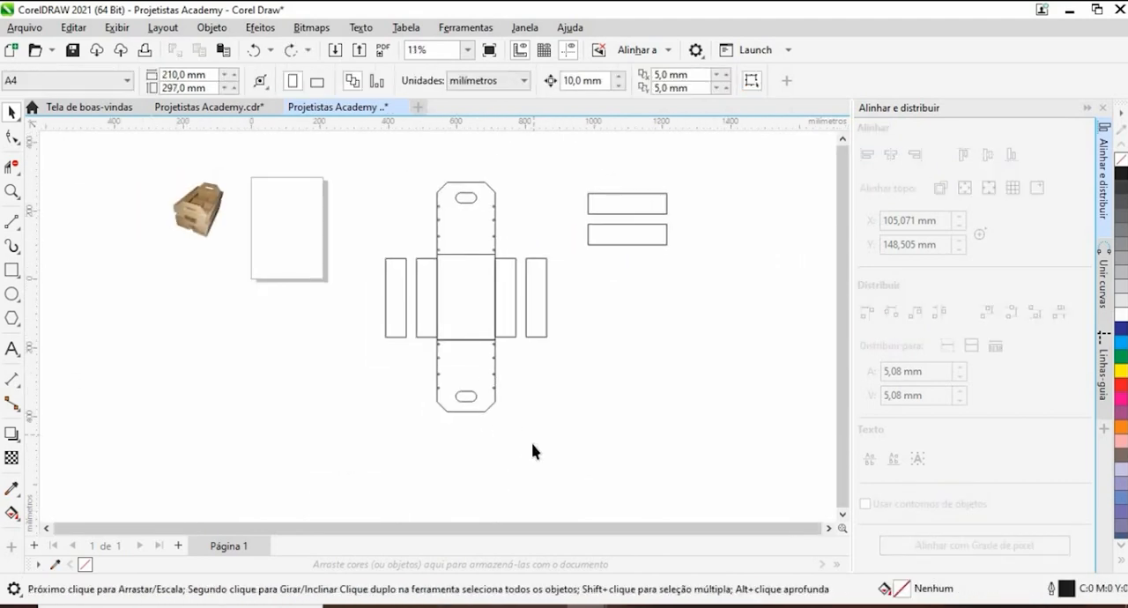
pyautogui.moveTo(407, 330); pyautogui.dragTo(425, 317)
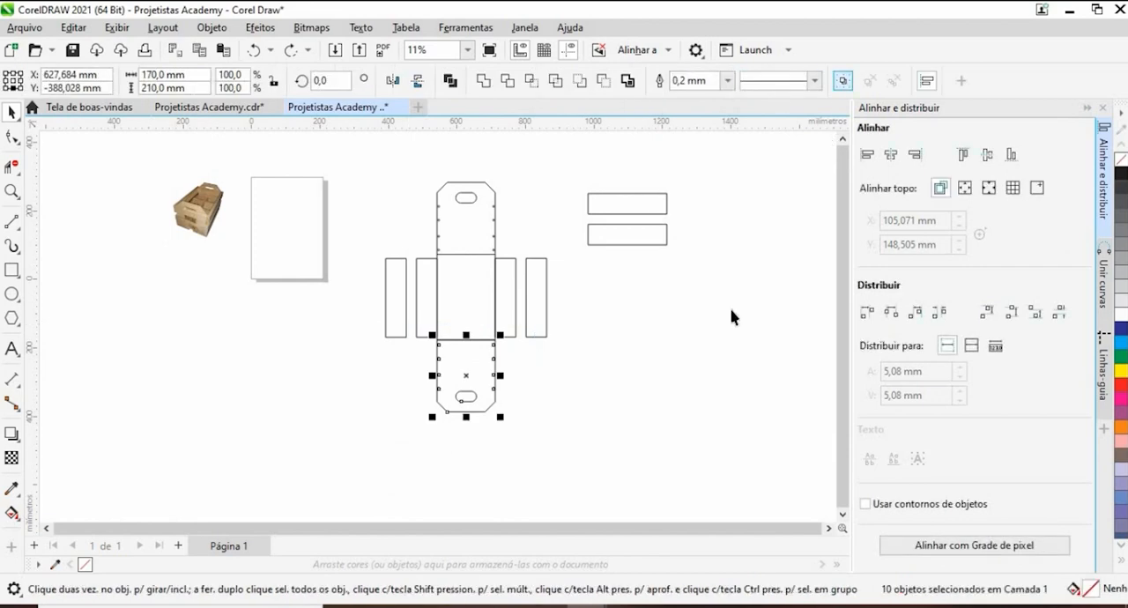
pyautogui.click(480, 323)
# - Move the upper end panel down 10 mm and the lower end panel up 10 mm so both overlap the crate bottom
pyautogui.scroll(4, 463, 243)
pyautogui.click(459, 255)
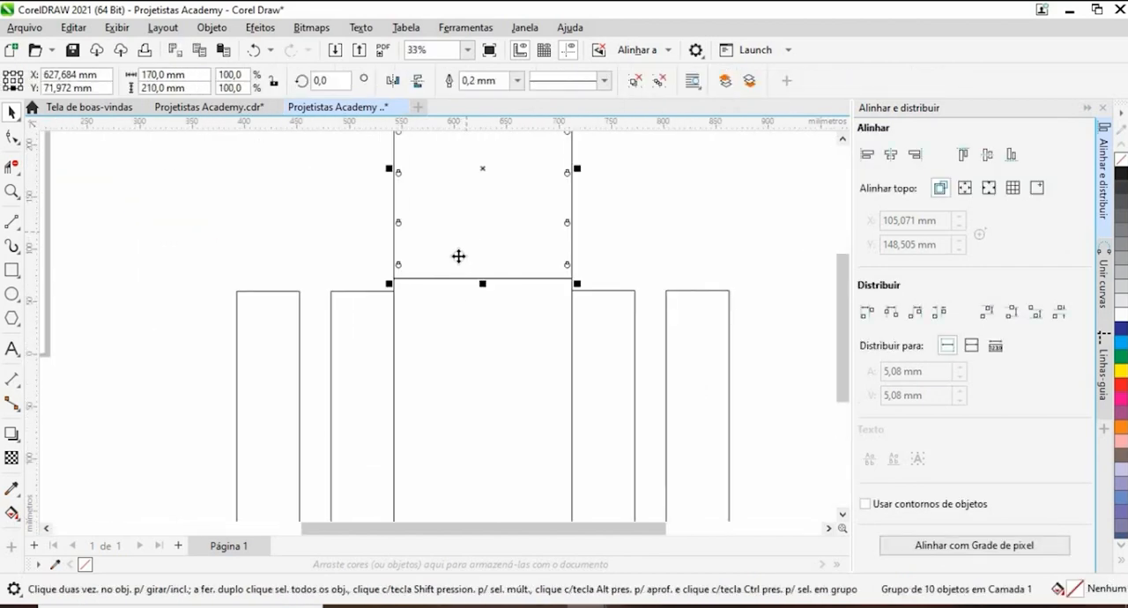
pyautogui.scroll(1, 460, 262)
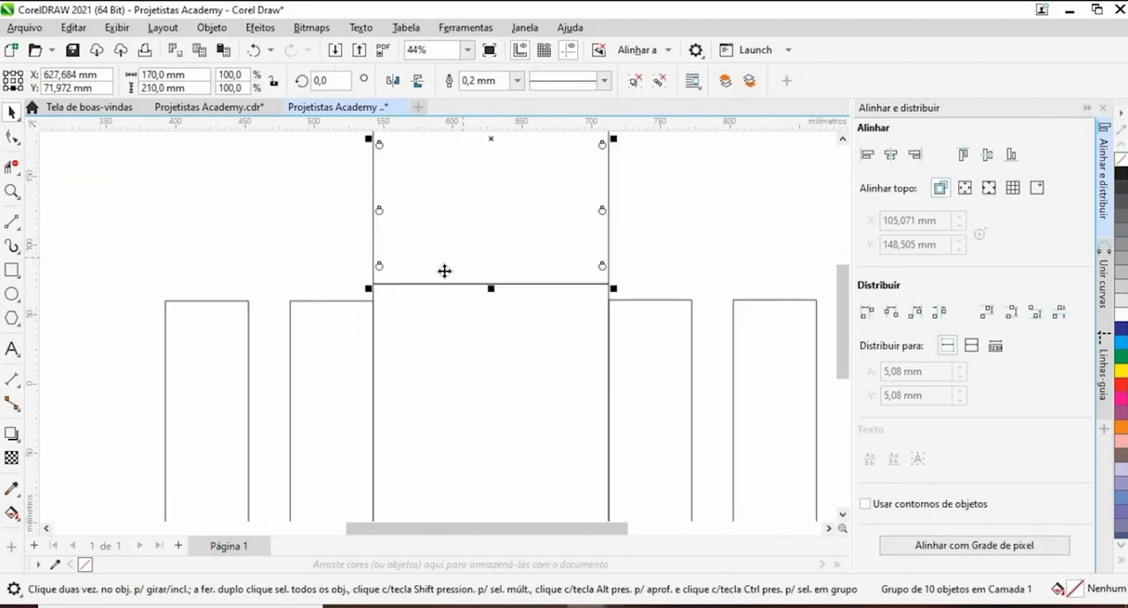
pyautogui.scroll(1, 444, 270)
pyautogui.click(410, 252)
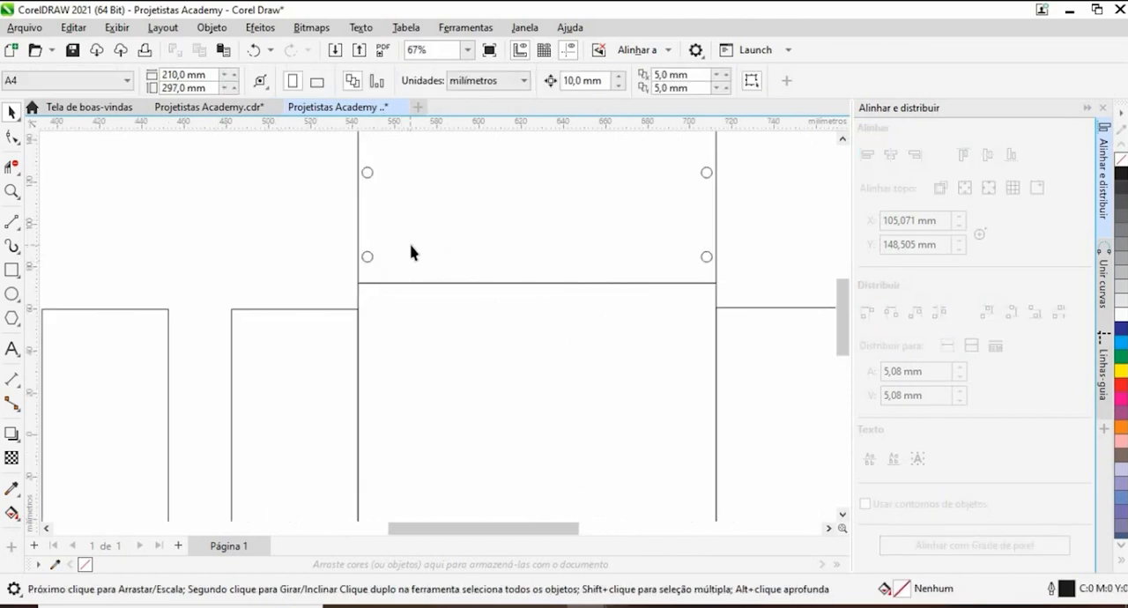
pyautogui.click(413, 246)
pyautogui.press('Down')
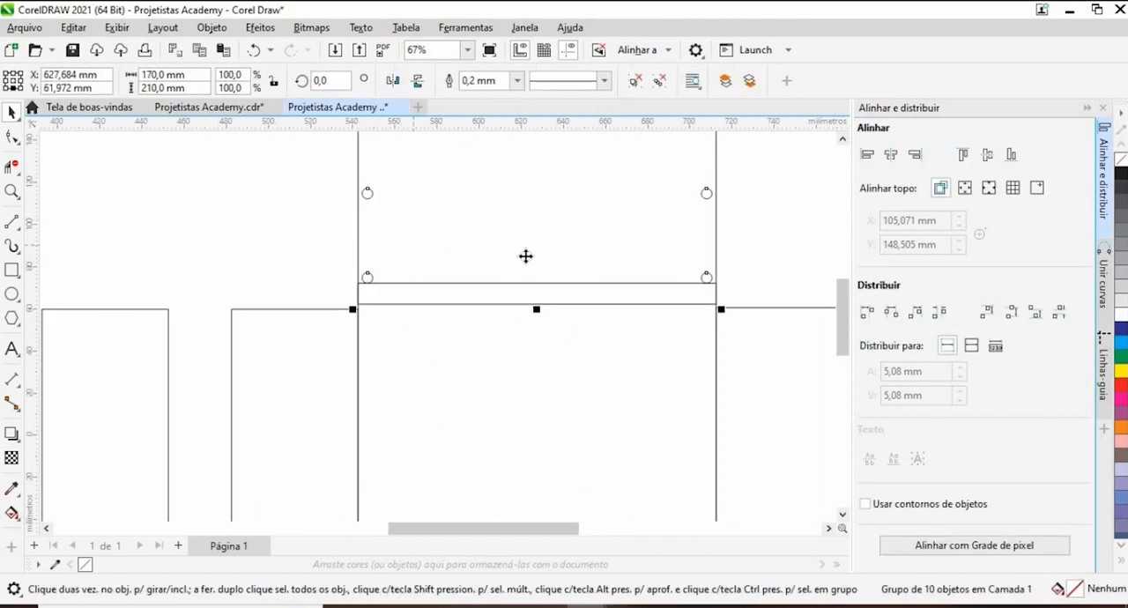
pyautogui.scroll(-1, 501, 259)
pyautogui.scroll(6, 460, 287)
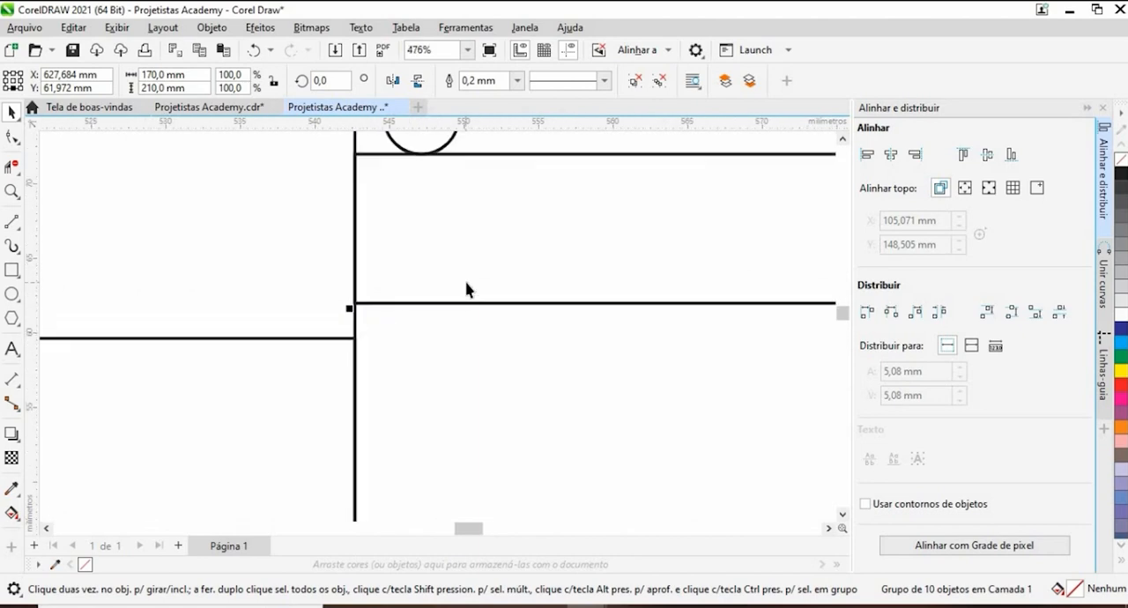
pyautogui.scroll(-9, 466, 289)
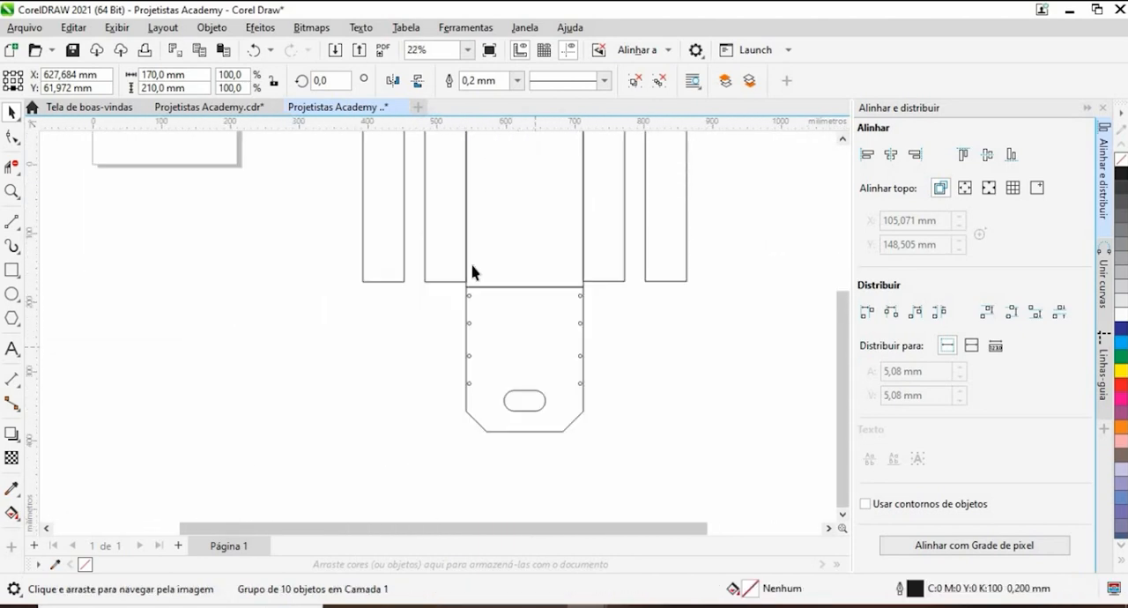
pyautogui.scroll(3, 475, 271)
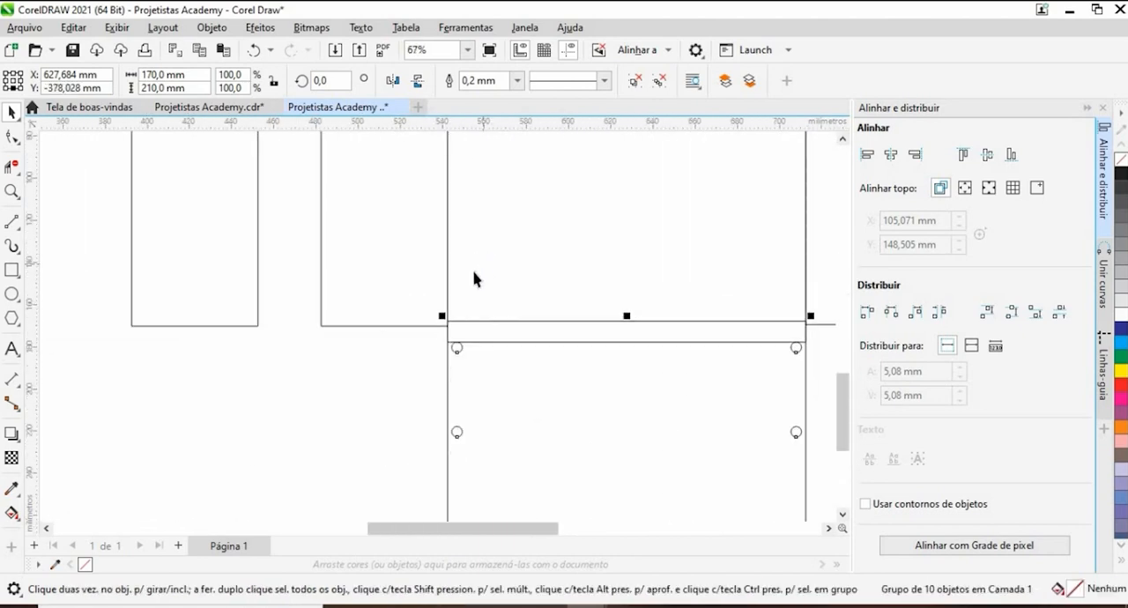
# - Move the left pair of side boards up so their top edges line up with the upper end panel's bottom edge
pyautogui.scroll(-2, 473, 272)
pyautogui.moveTo(419, 323); pyautogui.dragTo(360, 519)
pyautogui.moveTo(336, 322); pyautogui.dragTo(338, 287)
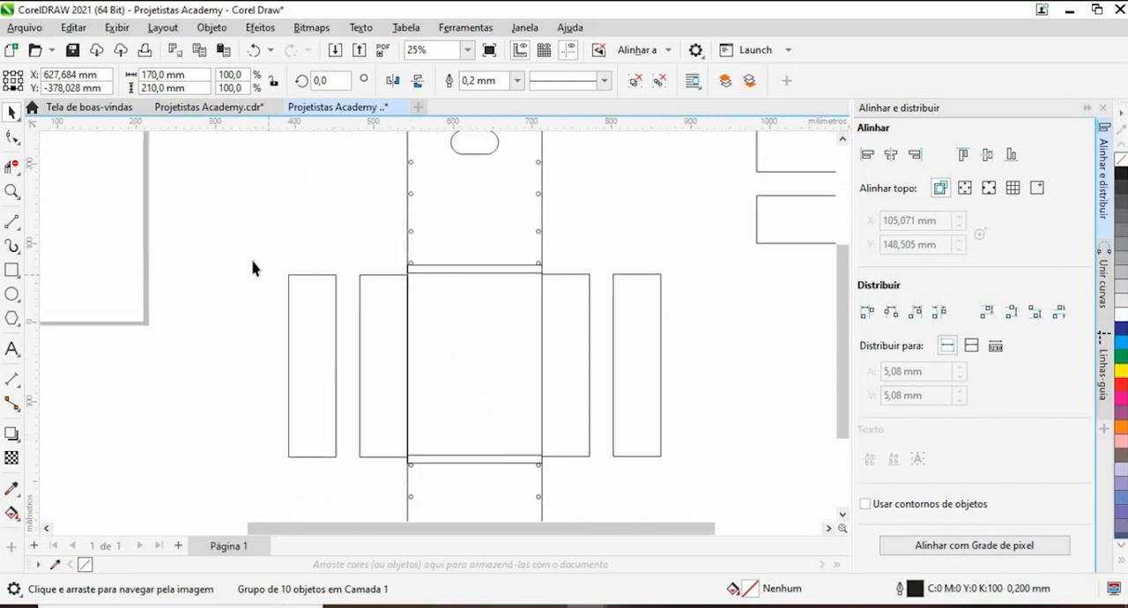
pyautogui.moveTo(252, 268); pyautogui.dragTo(413, 473)
pyautogui.scroll(2, 408, 259)
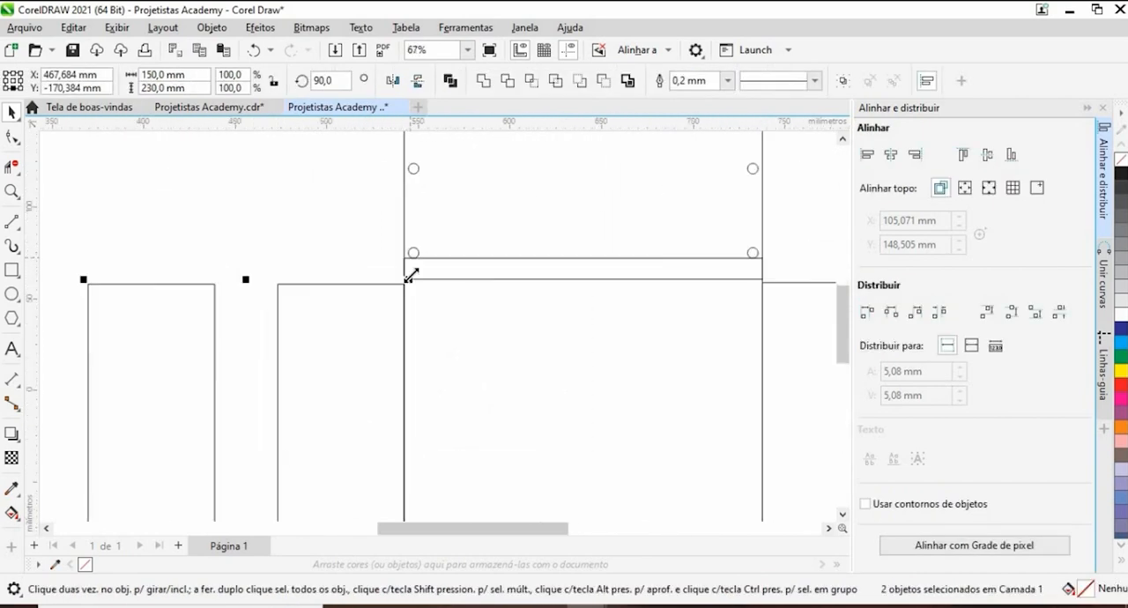
pyautogui.scroll(3, 409, 275)
pyautogui.moveTo(390, 306); pyautogui.dragTo(390, 294)
pyautogui.scroll(-4, 392, 280)
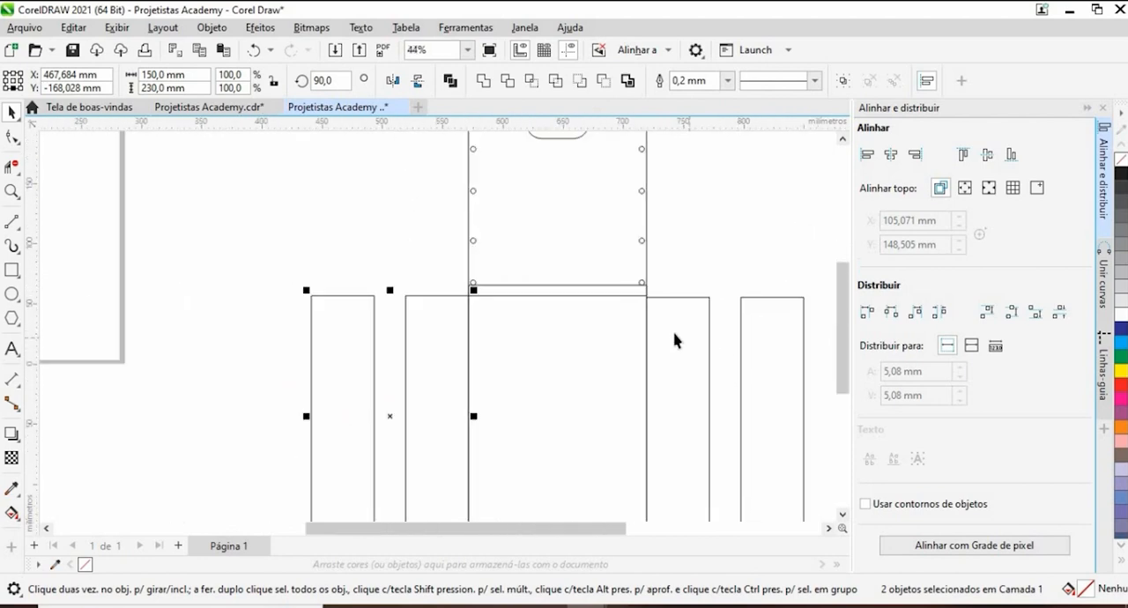
# - Move the right pair of side boards up to align their tops with the upper end panel's bottom edge, and deselect them
pyautogui.scroll(-2, 674, 340)
pyautogui.moveTo(645, 162); pyautogui.dragTo(481, 359)
pyautogui.scroll(5, 494, 176)
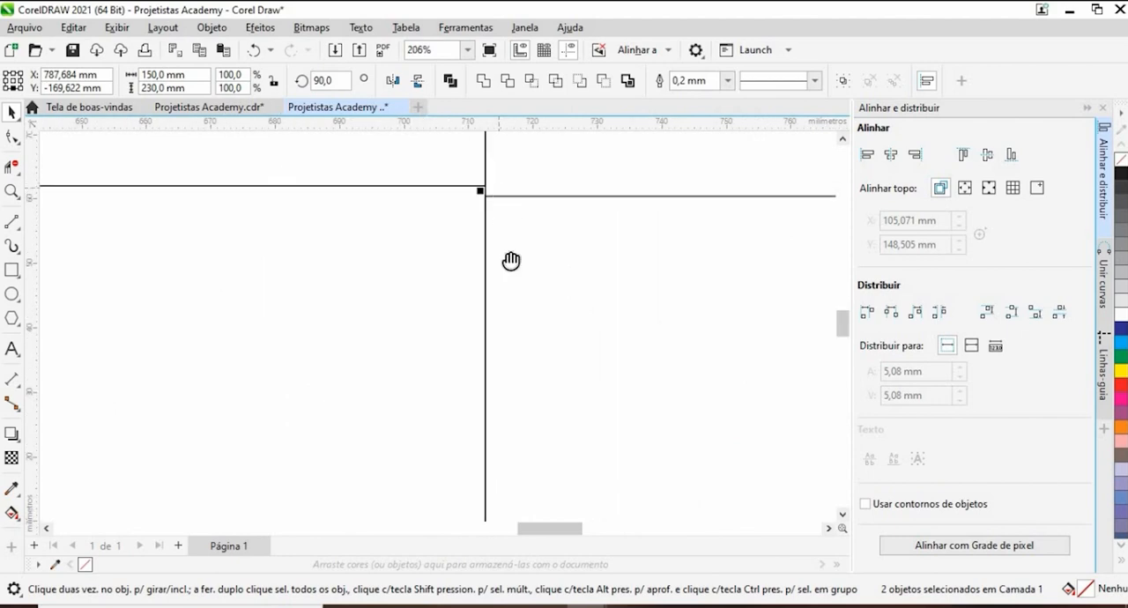
pyautogui.moveTo(511, 261)
pyautogui.mouseDown()
pyautogui.moveTo(507, 274)
pyautogui.moveTo(491, 272)
pyautogui.moveTo(504, 275)
pyautogui.mouseUp()
pyautogui.scroll(2, 498, 273)
pyautogui.scroll(-5, 493, 270)
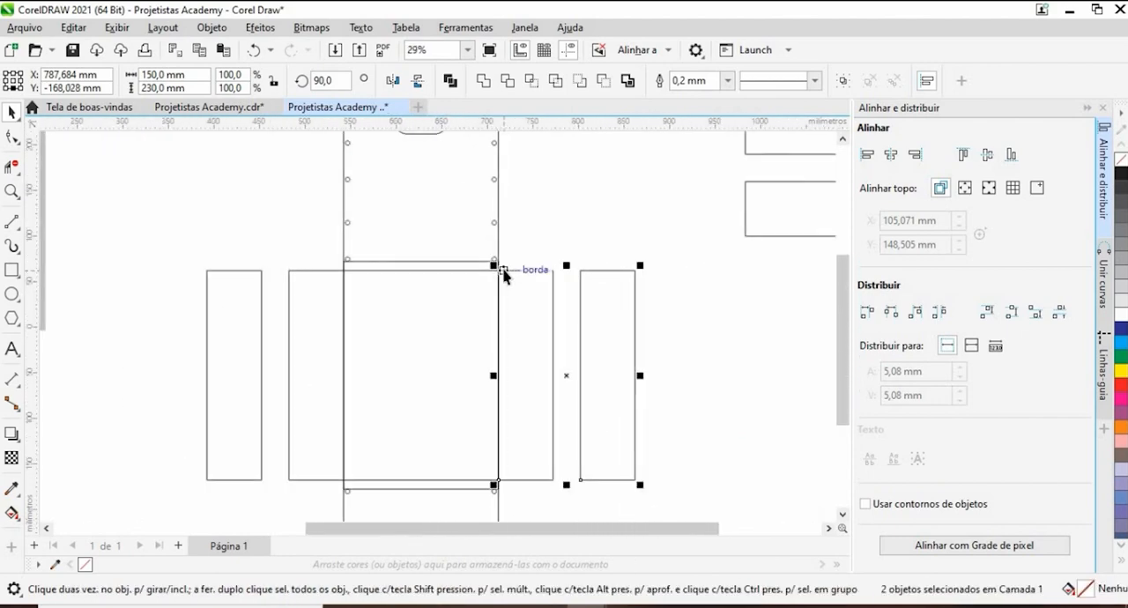
pyautogui.scroll(-1, 505, 277)
pyautogui.scroll(6, 517, 453)
pyautogui.click(488, 360)
# - Move the upper end panel up 20 mm and the lower end panel down 20 mm, leaving 10 mm gaps to the crate bottom
pyautogui.scroll(-4, 487, 356)
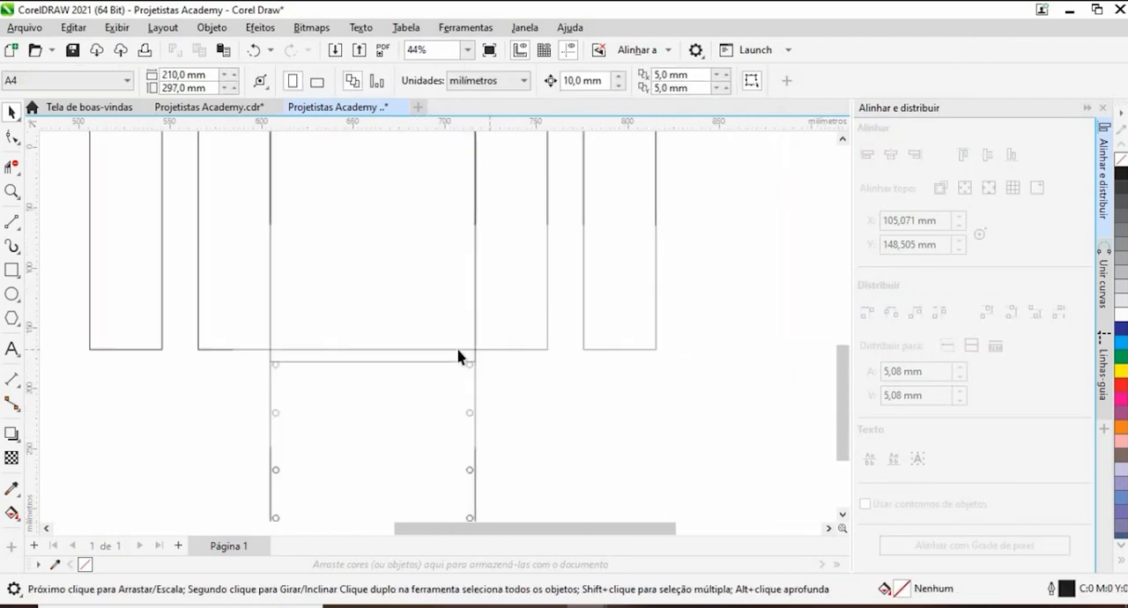
pyautogui.scroll(-2, 458, 356)
pyautogui.scroll(-1, 531, 396)
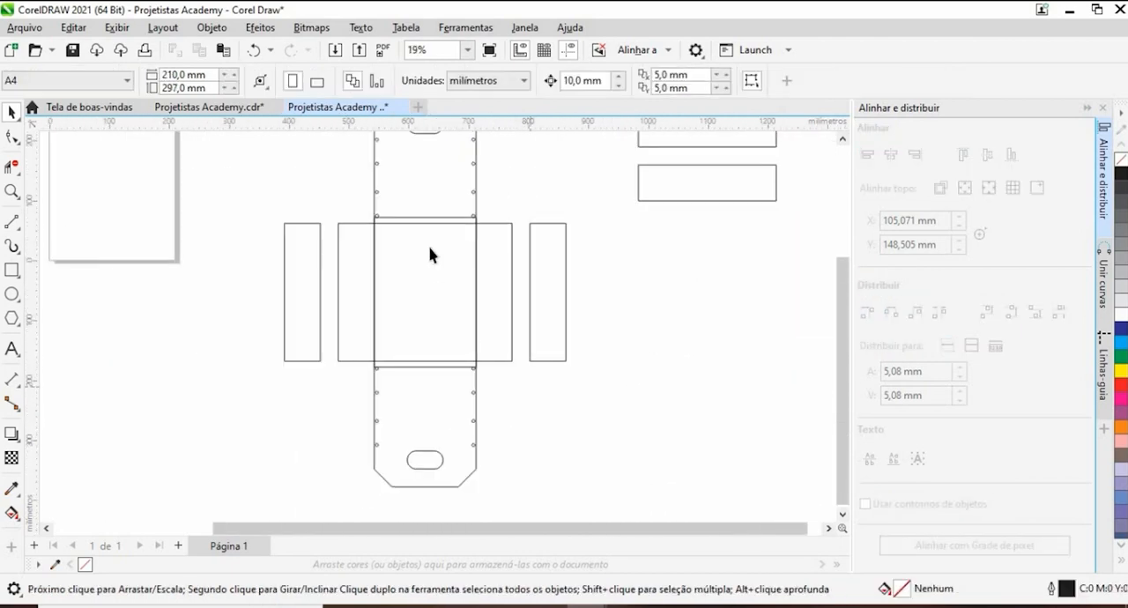
pyautogui.moveTo(443, 200); pyautogui.dragTo(500, 328)
pyautogui.click(500, 329)
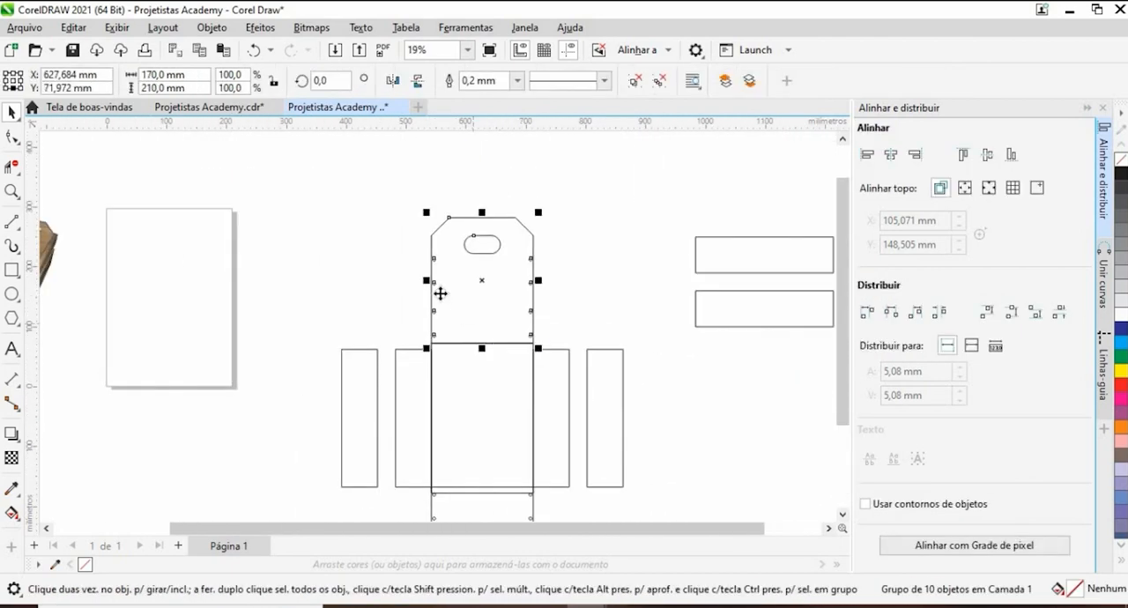
pyautogui.scroll(-1, 453, 297)
pyautogui.scroll(1, 458, 333)
pyautogui.scroll(-1, 458, 350)
pyautogui.moveTo(458, 351); pyautogui.dragTo(455, 216)
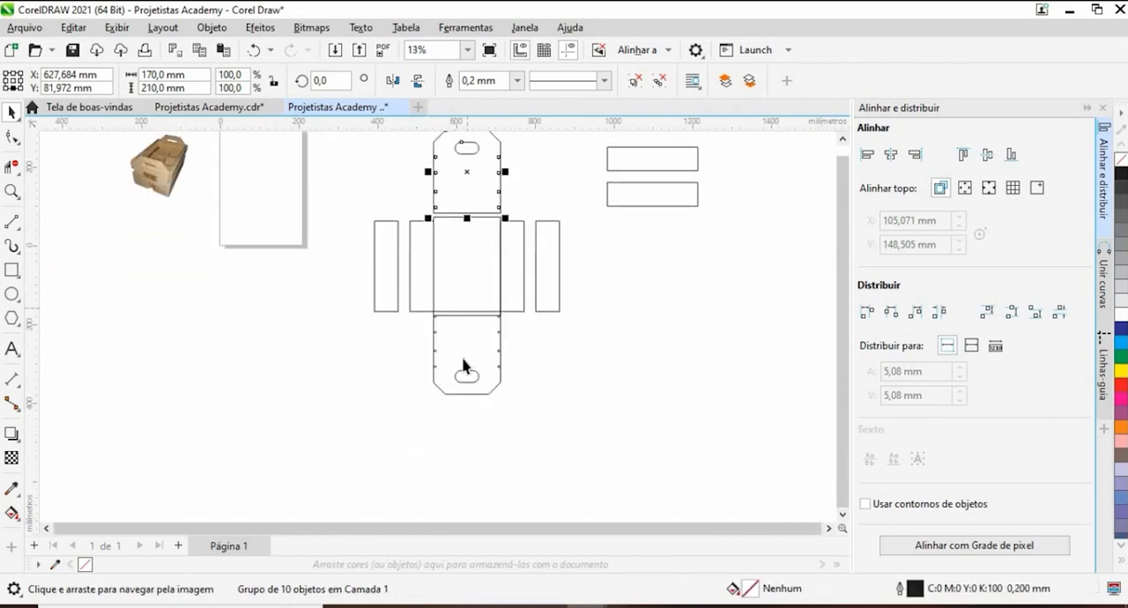
pyautogui.click(465, 355)
pyautogui.press('Down')
pyautogui.press('Down')
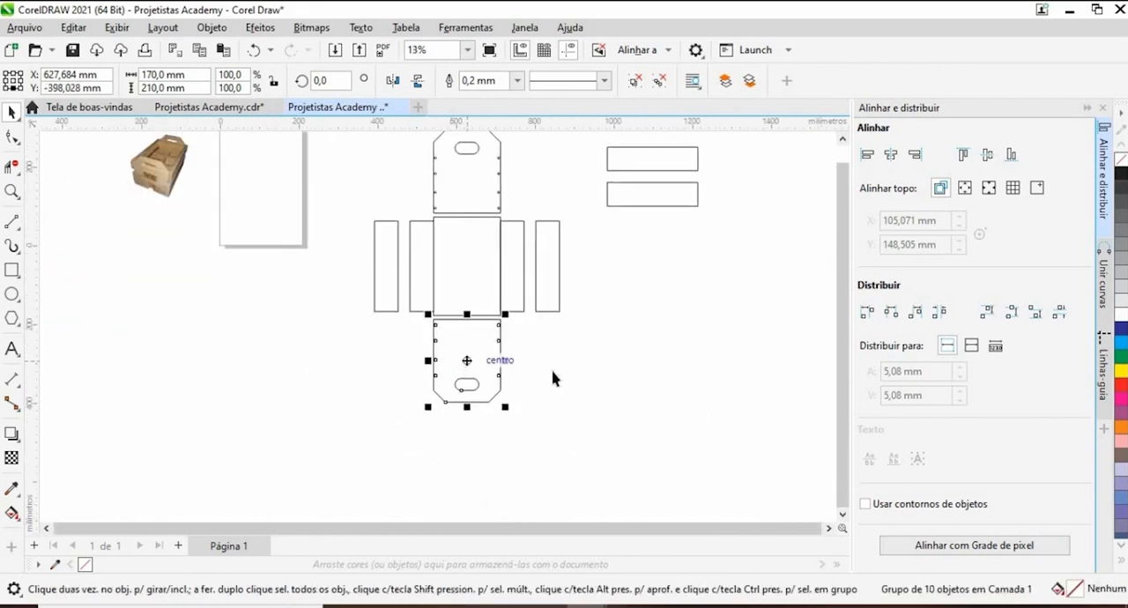
# - Move the left pair of side boards 20 mm outward from the crate bottom
pyautogui.click(595, 370)
pyautogui.moveTo(430, 310); pyautogui.dragTo(445, 340)
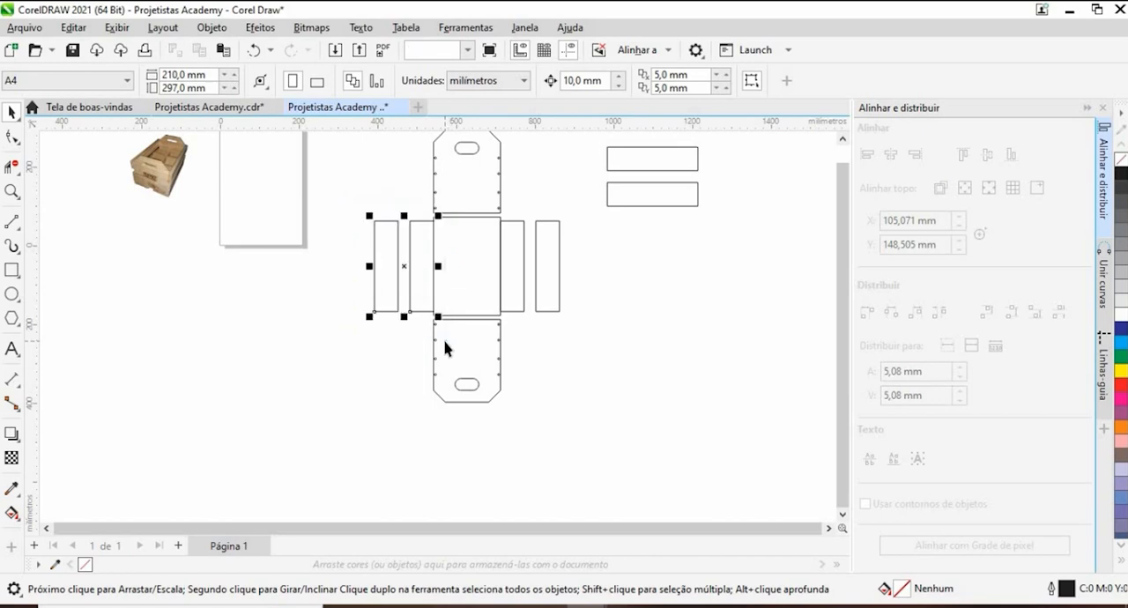
pyautogui.press('Left')
# - Move the right pair of side boards outward, leaving a 10 mm gap to the crate bottom
pyautogui.press('Left')
pyautogui.moveTo(587, 204); pyautogui.dragTo(496, 331)
pyautogui.press('Right')
pyautogui.press('Right')
pyautogui.press('Left')
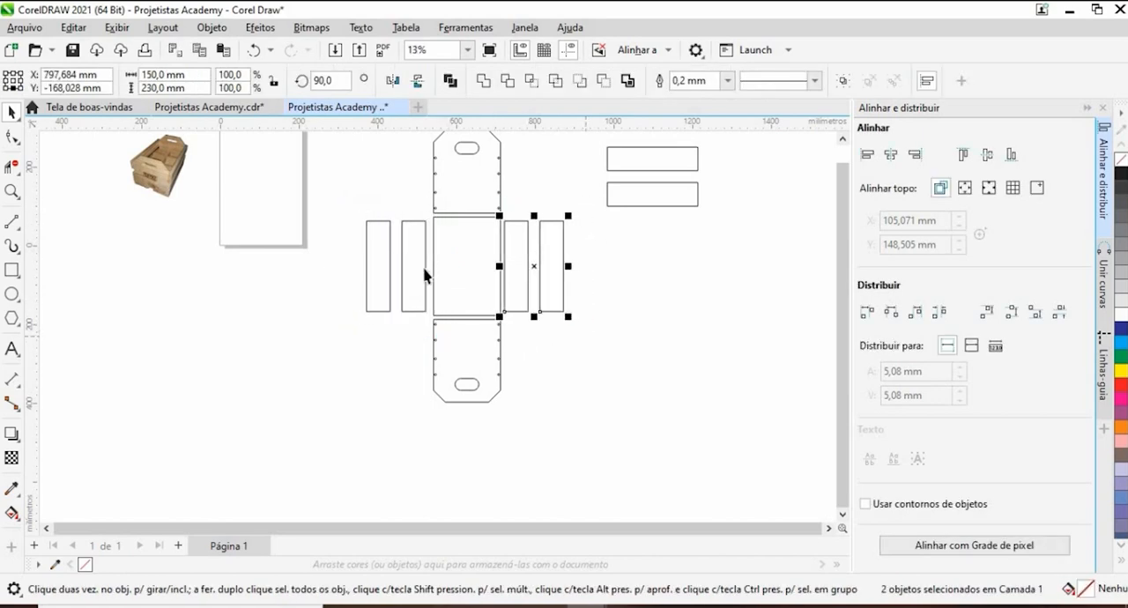
# - Move the left pair of side boards 10 mm back toward the crate bottom and deselect them
pyautogui.click(335, 205)
pyautogui.moveTo(434, 335); pyautogui.dragTo(422, 335)
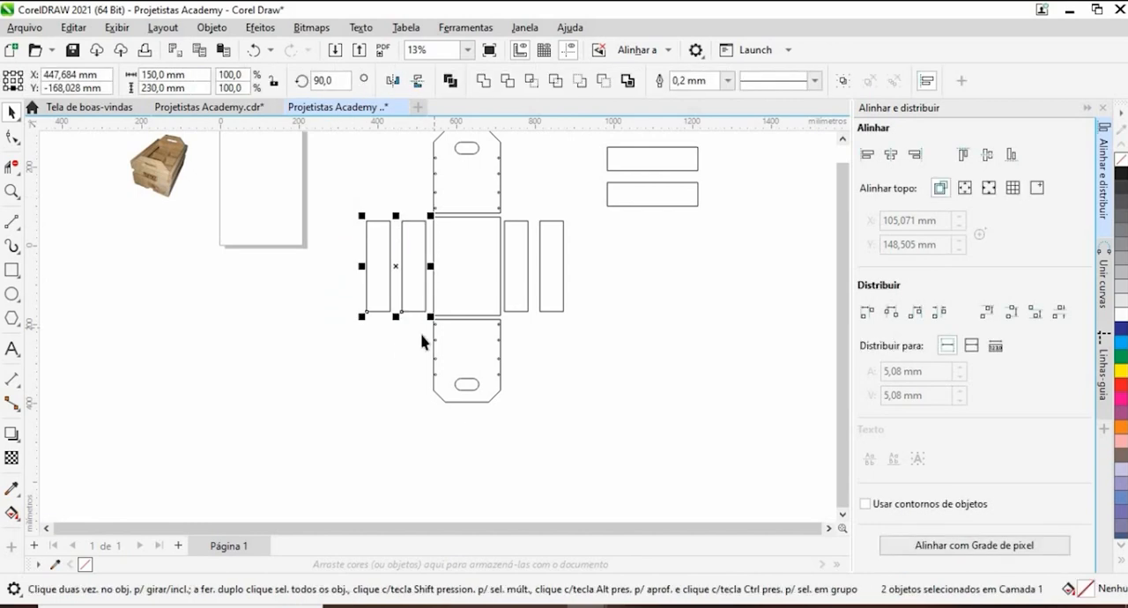
pyautogui.press('Right')
pyautogui.click(551, 266)
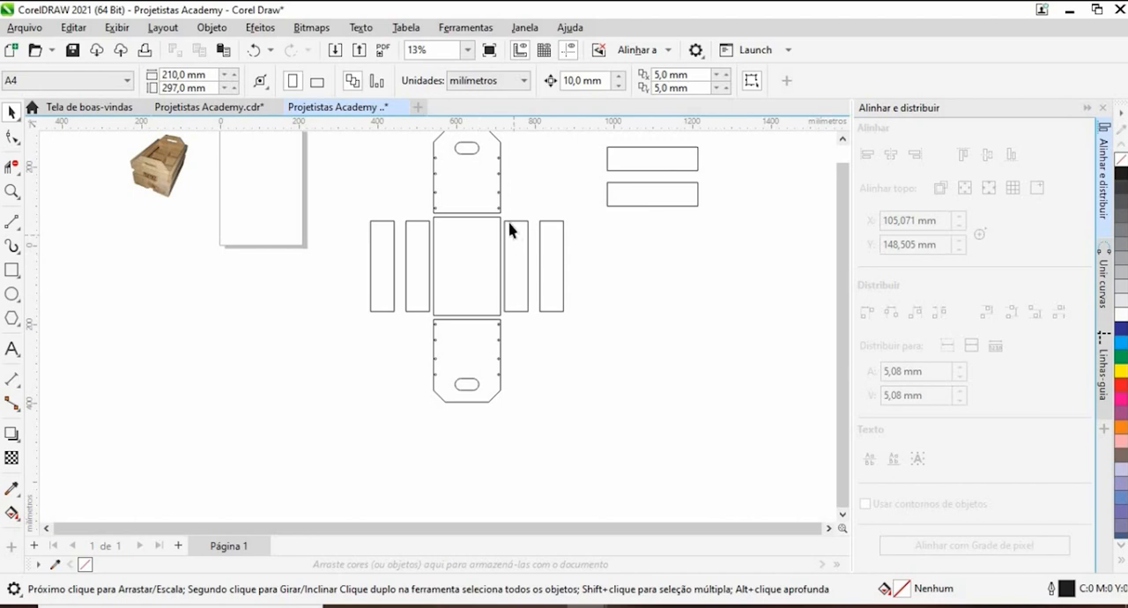
# - Delete the two spare horizontal boards beside the unfolded crate layout
pyautogui.scroll(3, 446, 239)
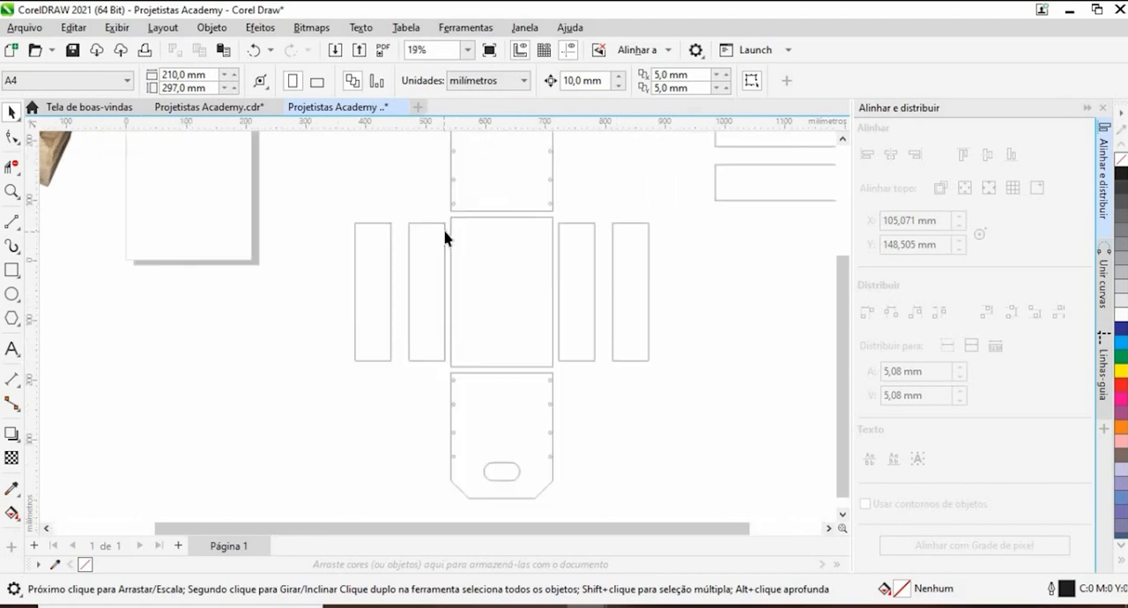
pyautogui.scroll(-3, 467, 254)
pyautogui.scroll(3, 490, 255)
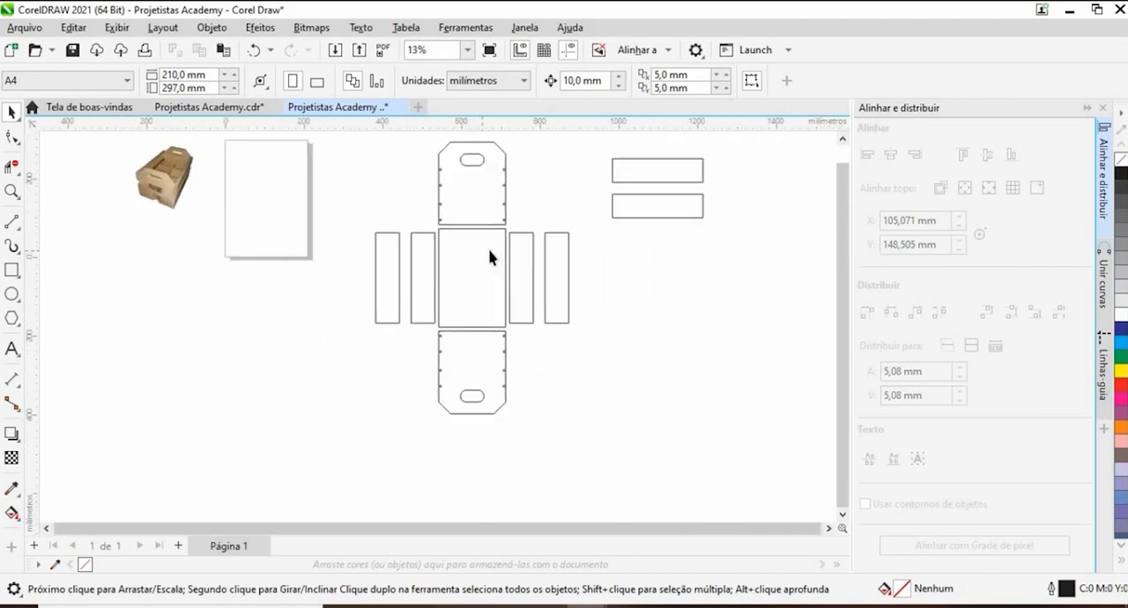
pyautogui.scroll(-2, 491, 254)
pyautogui.scroll(2, 553, 249)
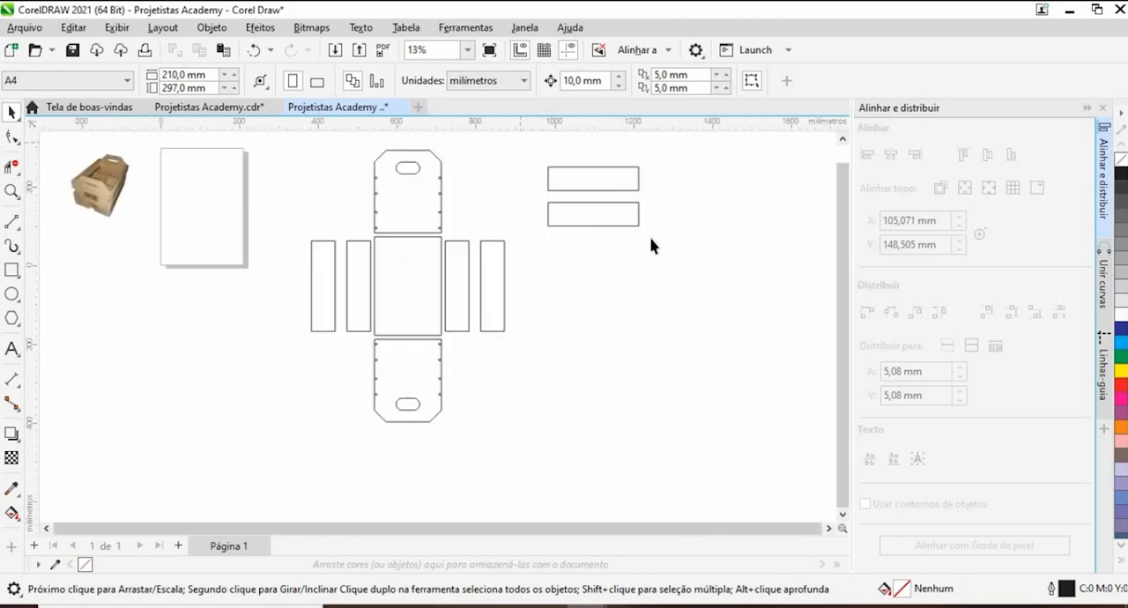
pyautogui.moveTo(650, 238); pyautogui.dragTo(718, 262)
pyautogui.press('Delete')
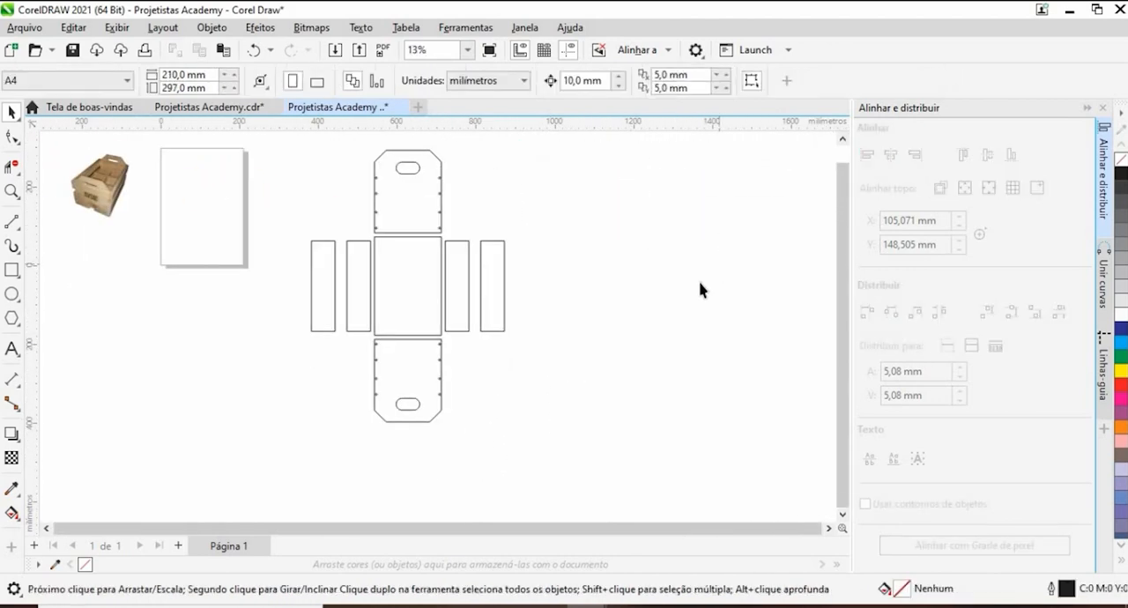
# - Place horizontal guidelines along the crate bottom's upper and lower edges, at Y 71,972 mm and -178,028 mm
pyautogui.scroll(1, 446, 315)
pyautogui.scroll(-3, 444, 316)
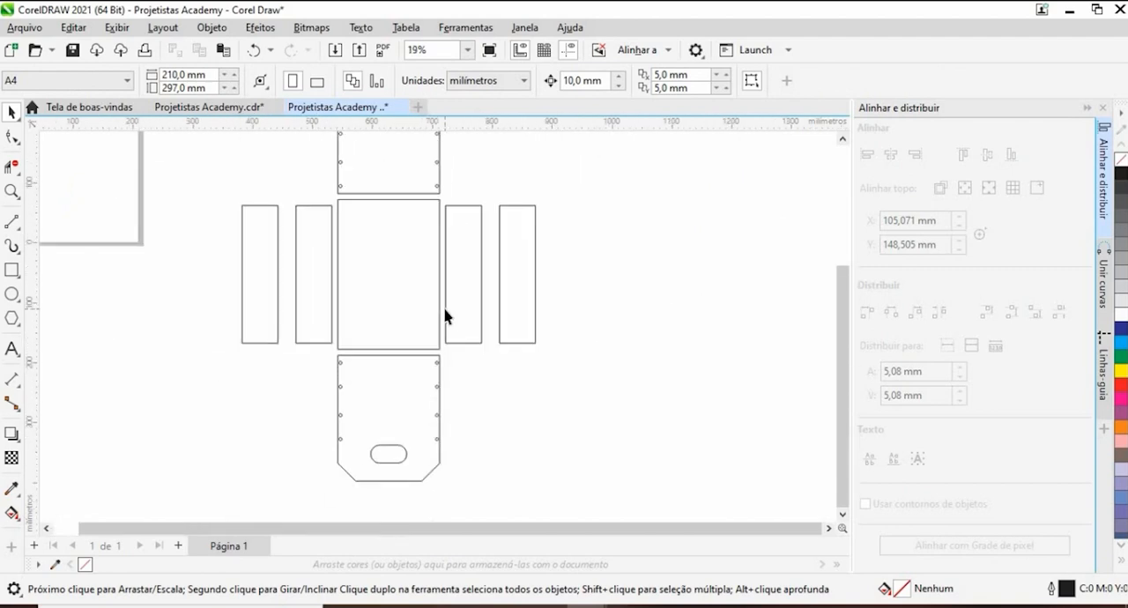
pyautogui.scroll(2, 450, 204)
pyautogui.scroll(-2, 437, 297)
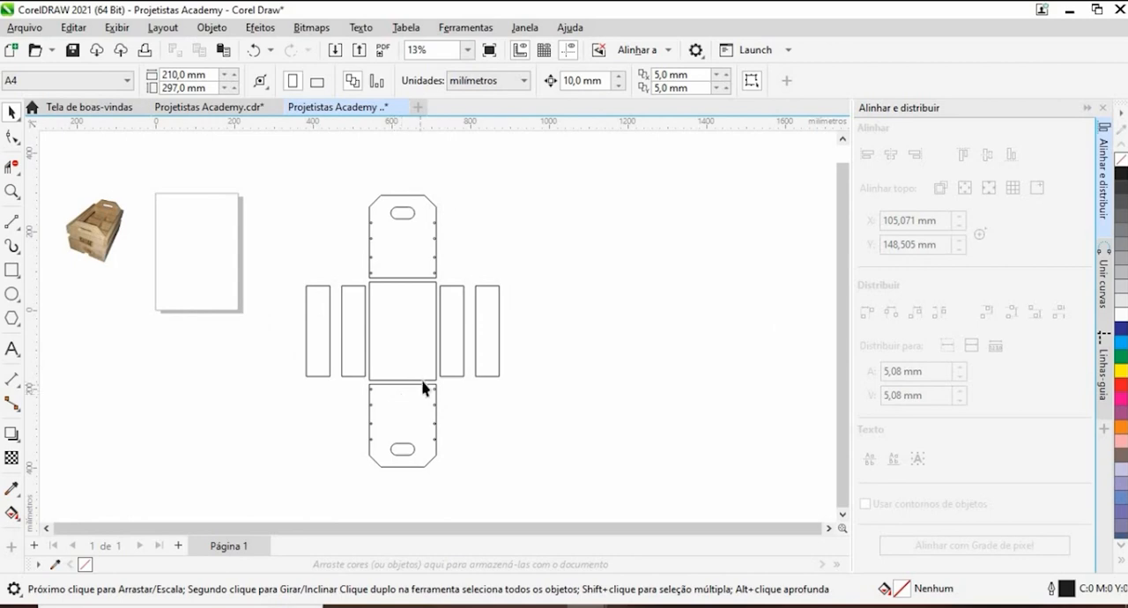
pyautogui.scroll(3, 392, 370)
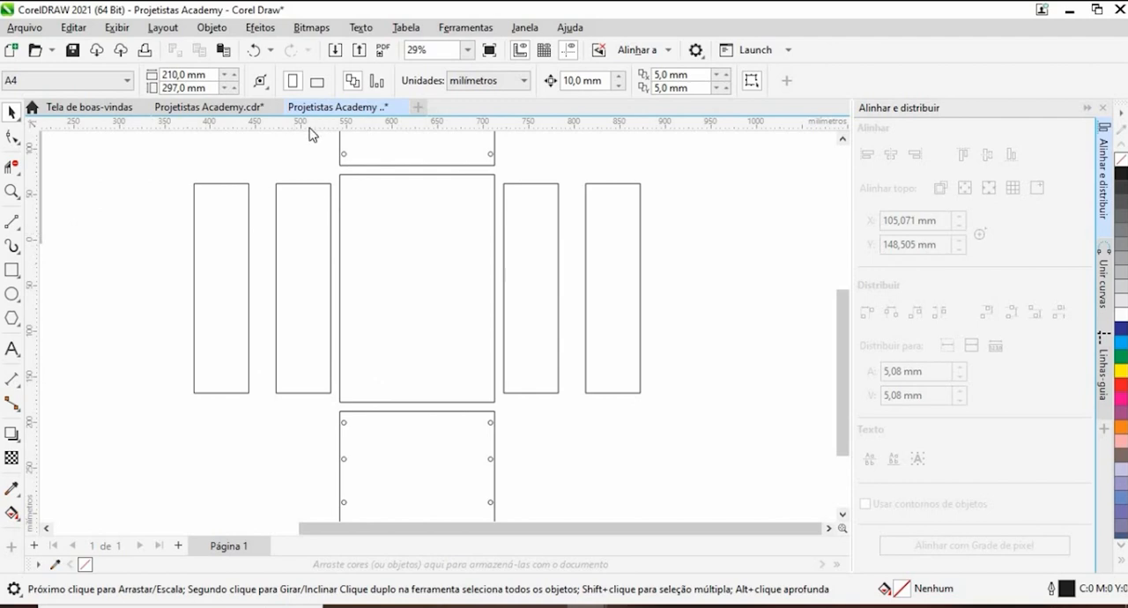
pyautogui.moveTo(333, 182); pyautogui.dragTo(341, 180)
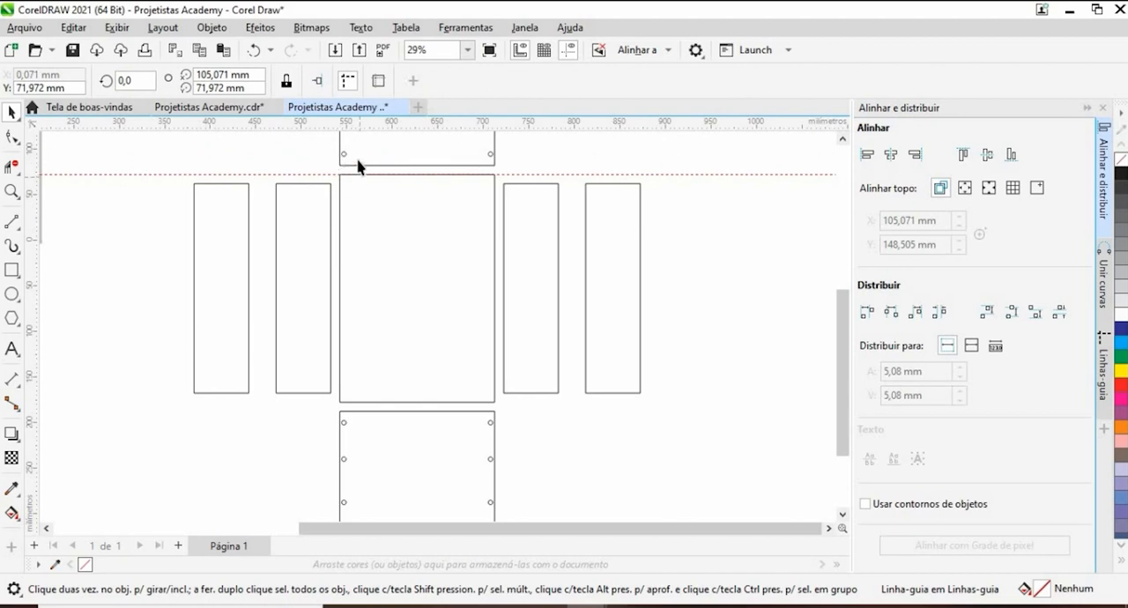
pyautogui.moveTo(373, 392); pyautogui.dragTo(341, 404)
pyautogui.scroll(5, 410, 175)
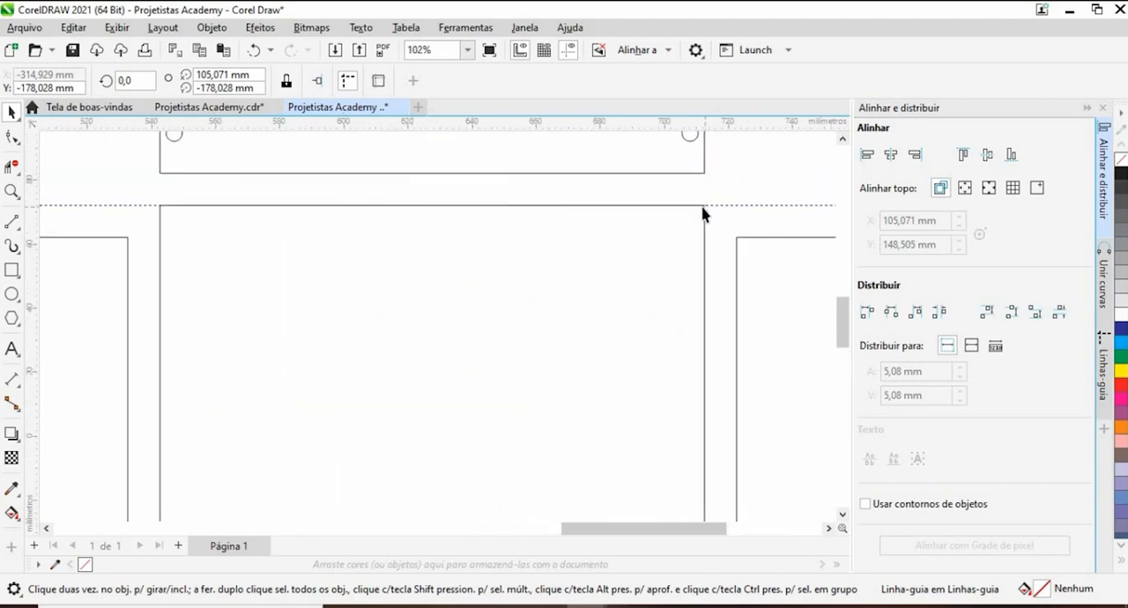
pyautogui.scroll(-4, 566, 201)
pyautogui.scroll(4, 561, 381)
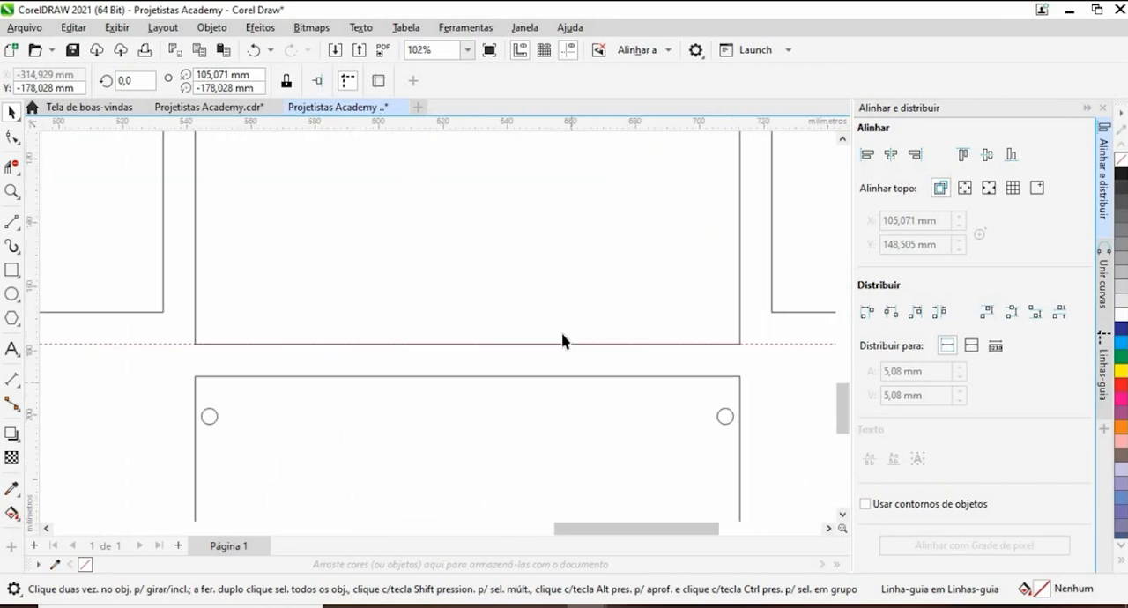
pyautogui.scroll(-7, 517, 329)
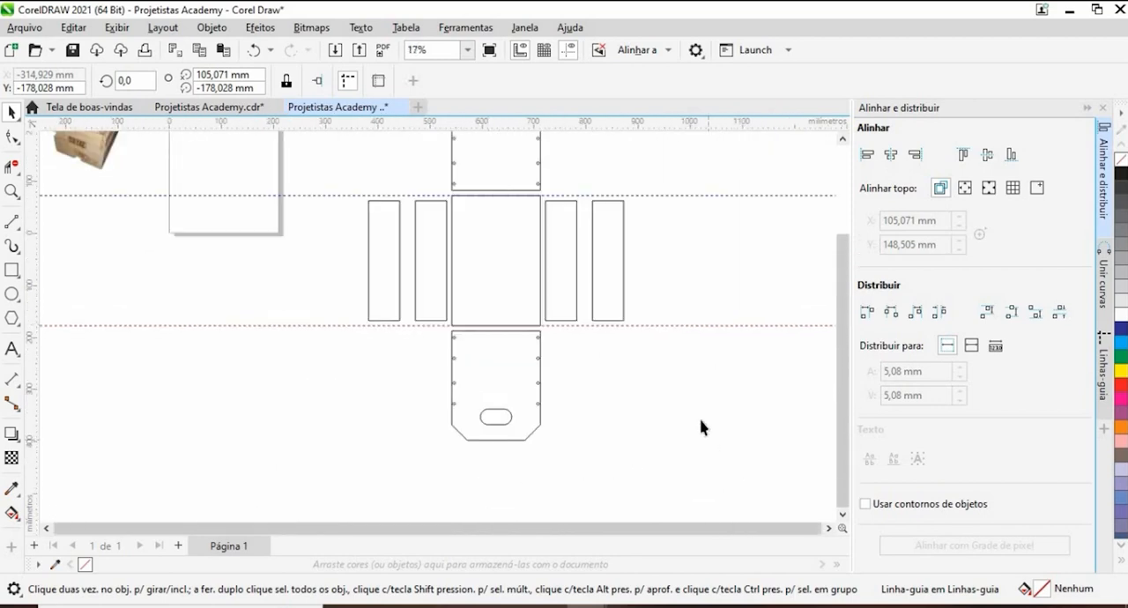
# - Move the upper guideline down to Y 61,972 mm and the lower guideline up 10 mm, aligning both with the side boards' ends
pyautogui.moveTo(683, 326); pyautogui.dragTo(691, 195)
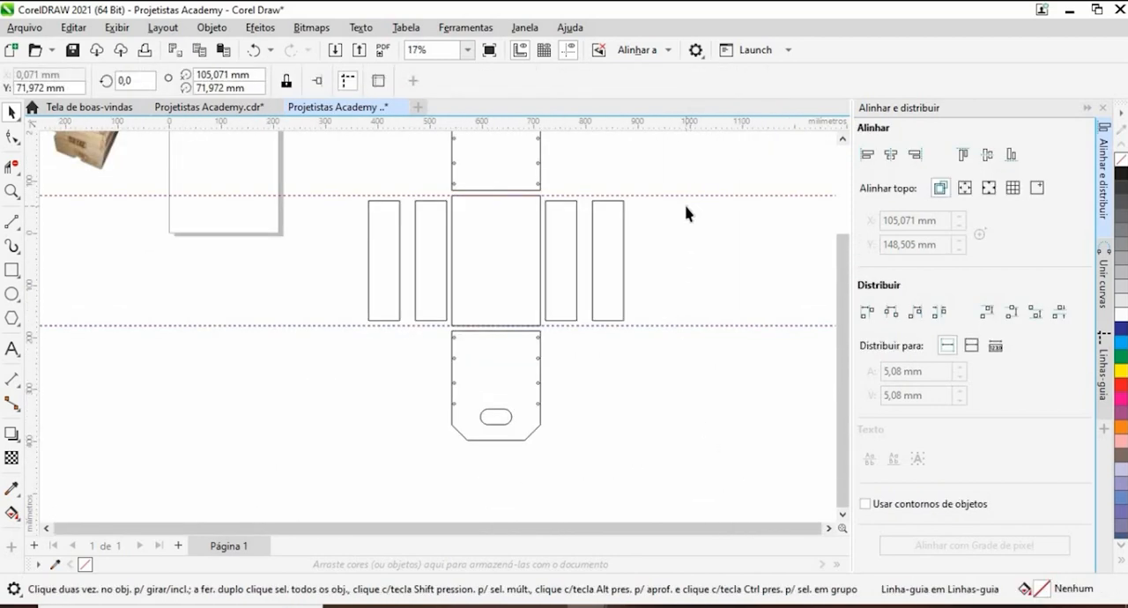
pyautogui.press('Down')
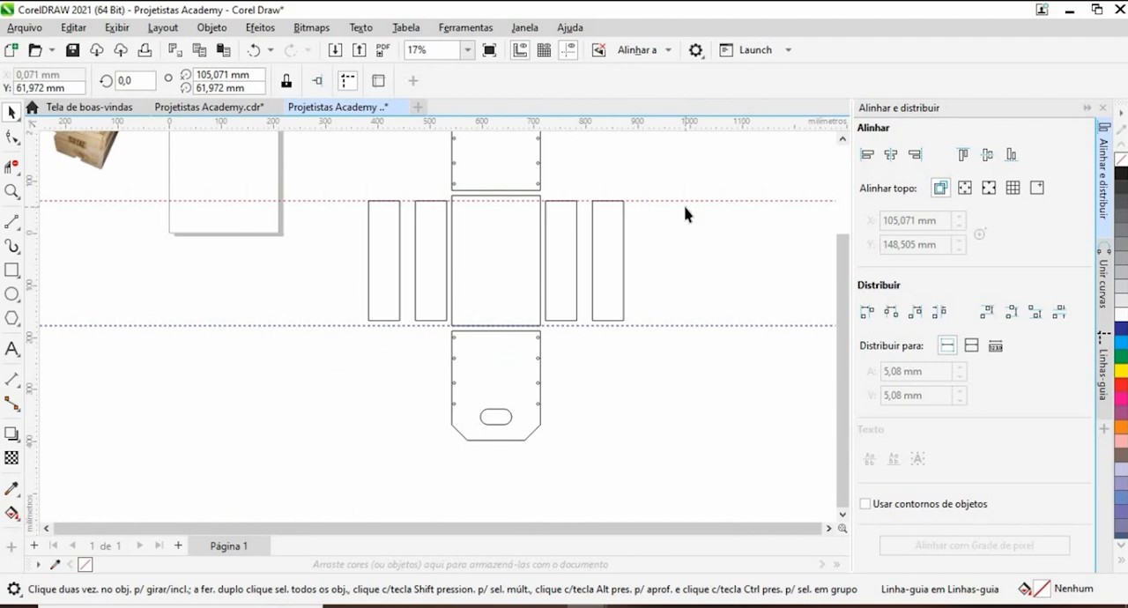
pyautogui.click(720, 332)
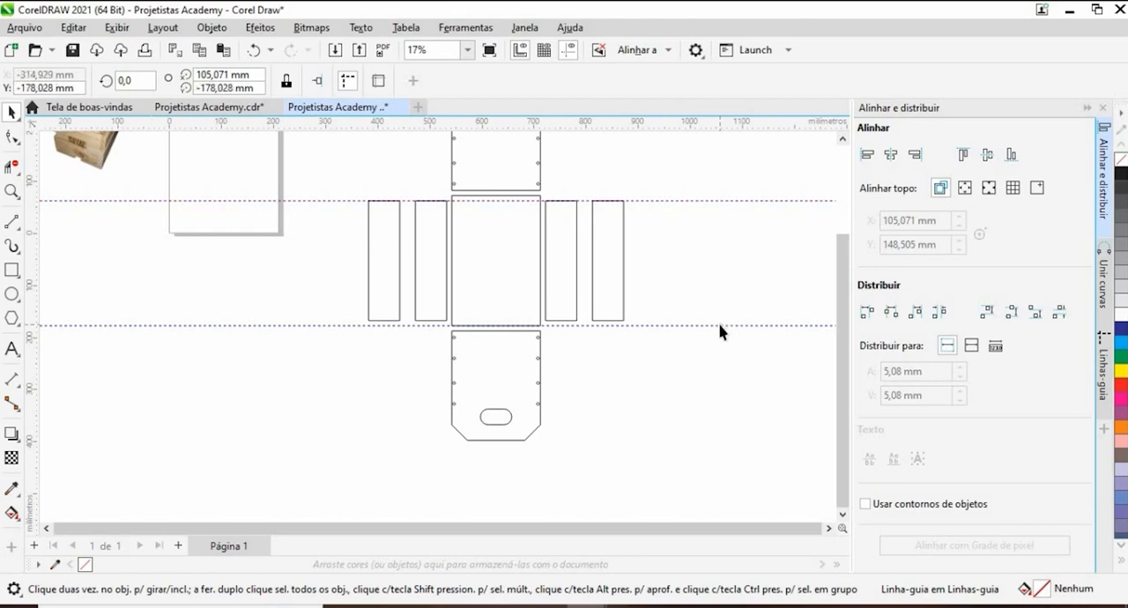
pyautogui.press('Up')
pyautogui.click(360, 212)
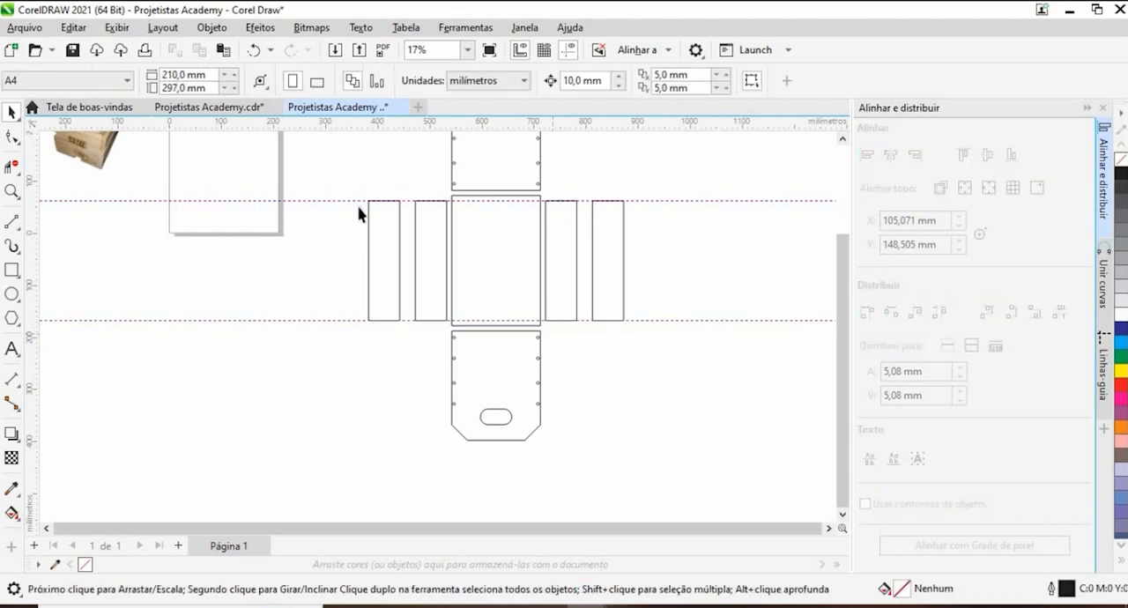
# - Examine the inner divider arrangement in the crate's reference photo and compare it with the unfolded layout
pyautogui.scroll(5, 491, 214)
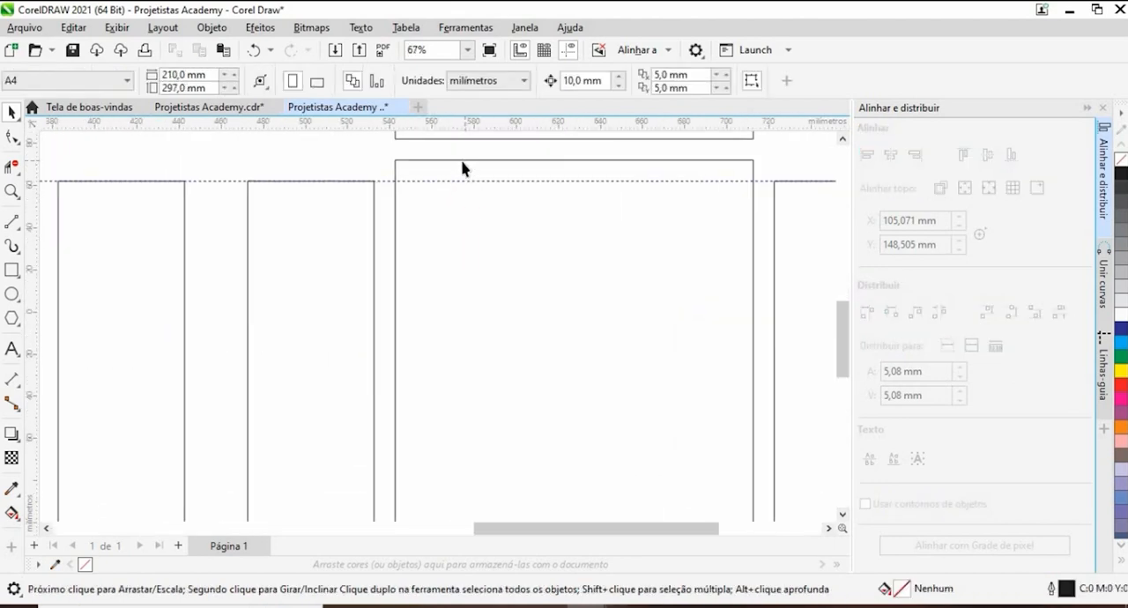
pyautogui.scroll(-3, 458, 170)
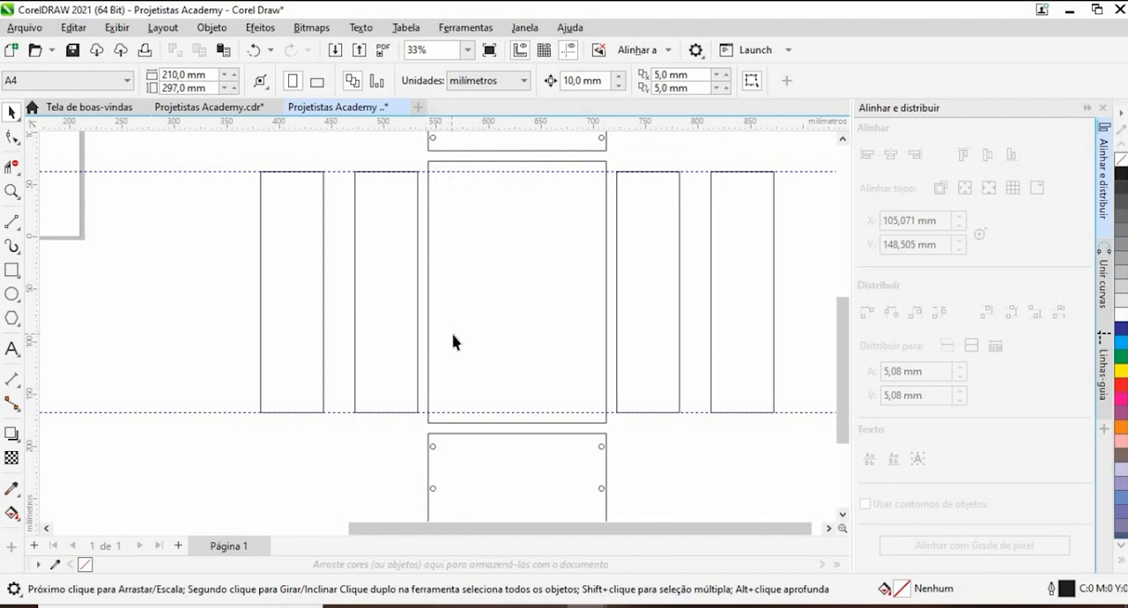
pyautogui.scroll(-4, 452, 341)
pyautogui.scroll(3, 218, 329)
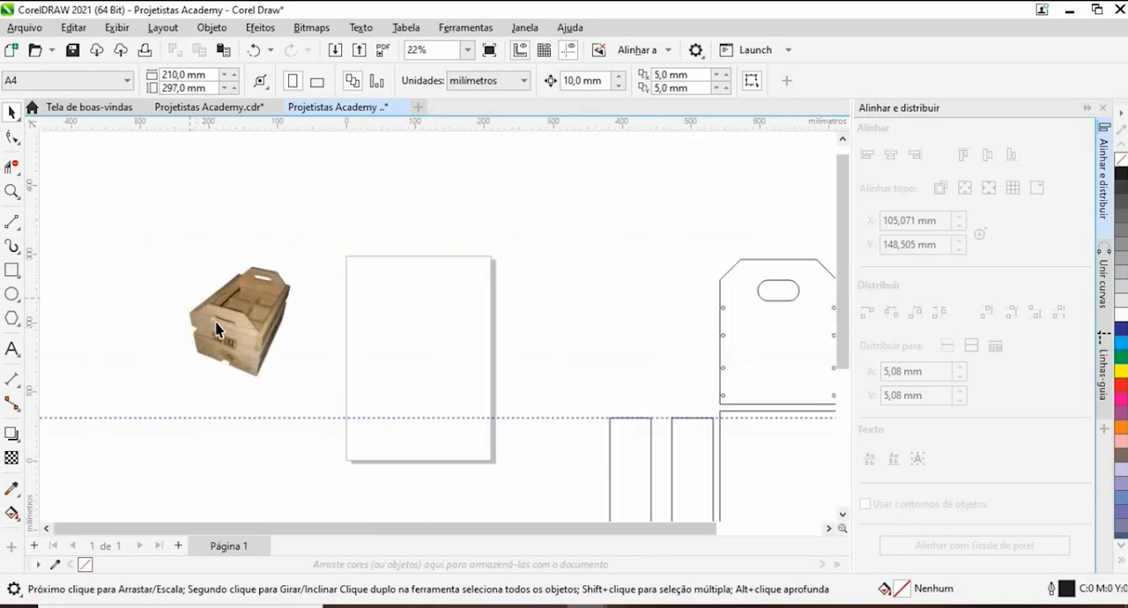
pyautogui.scroll(6, 217, 329)
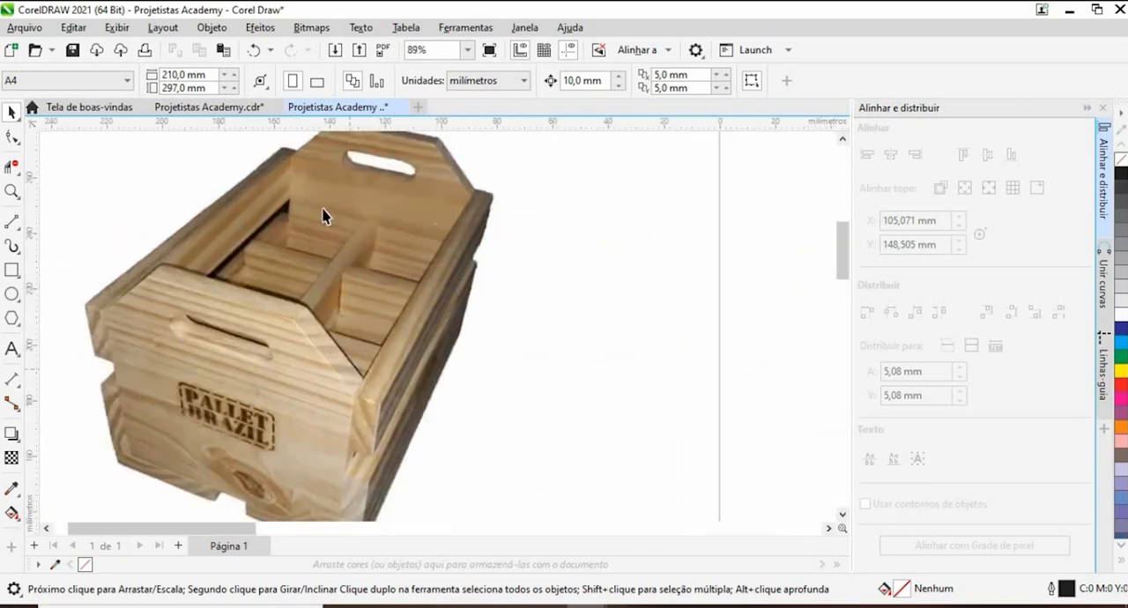
pyautogui.scroll(-2, 321, 266)
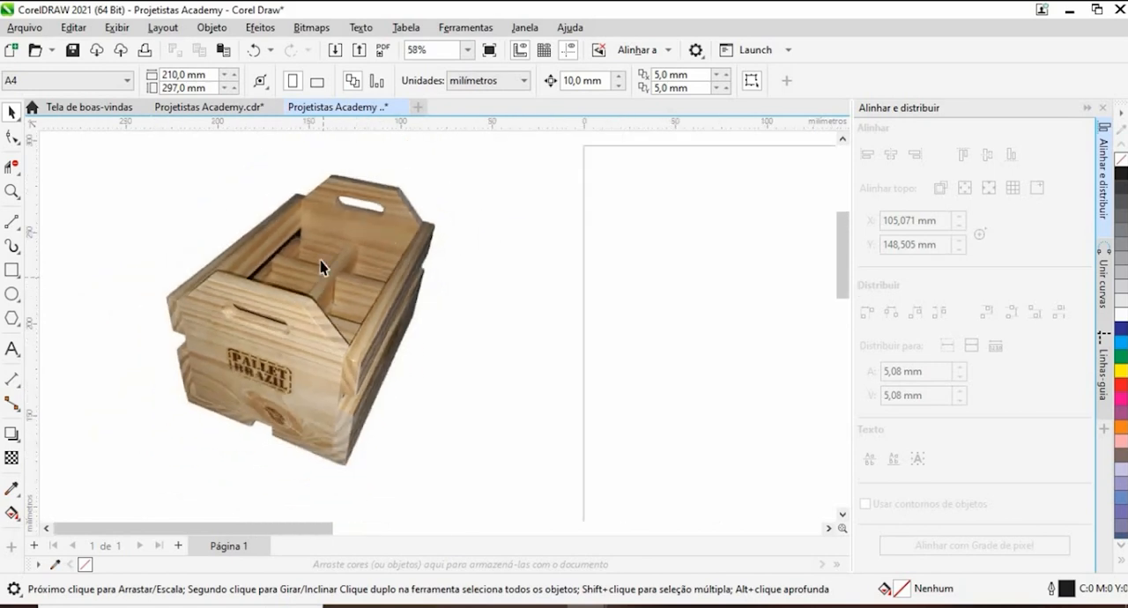
pyautogui.scroll(-4, 321, 267)
pyautogui.scroll(3, 309, 263)
pyautogui.scroll(-1, 535, 386)
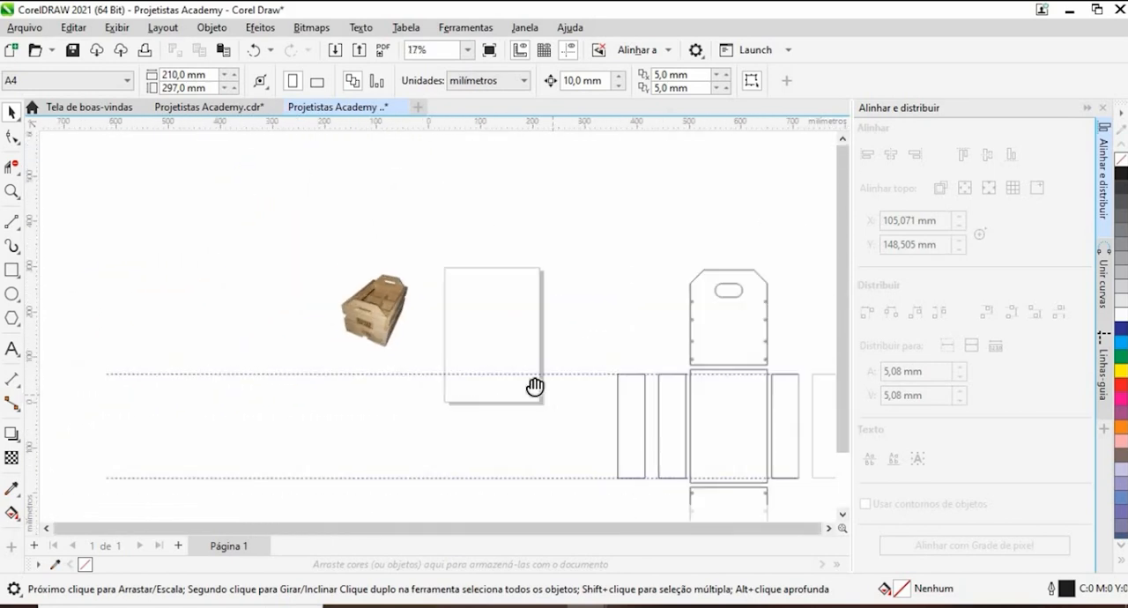
pyautogui.moveTo(535, 386); pyautogui.dragTo(341, 265)
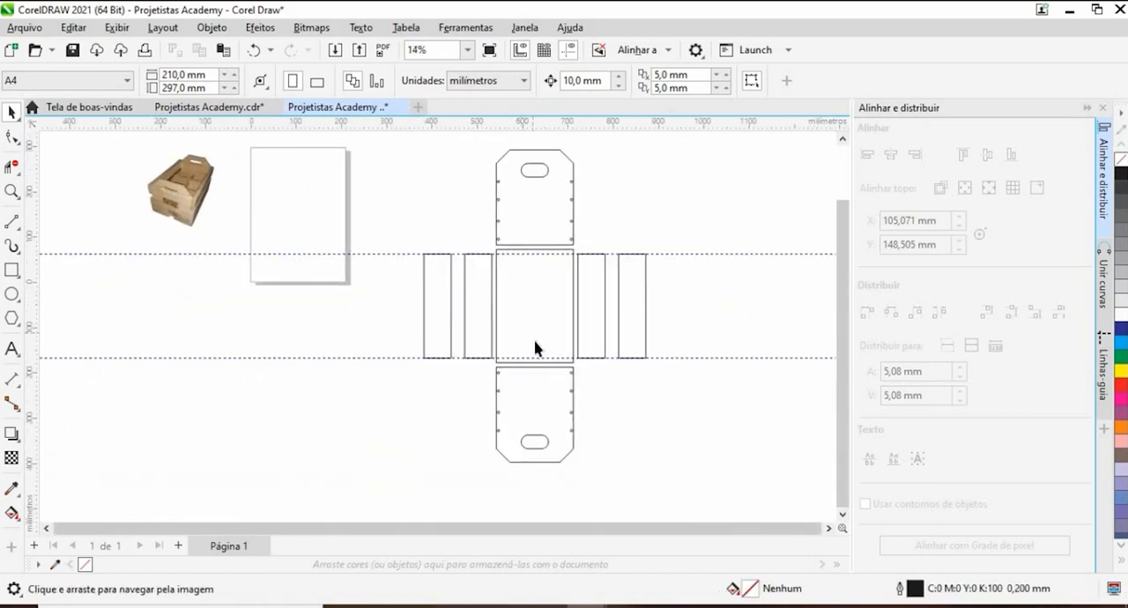
pyautogui.moveTo(373, 337); pyautogui.dragTo(310, 320)
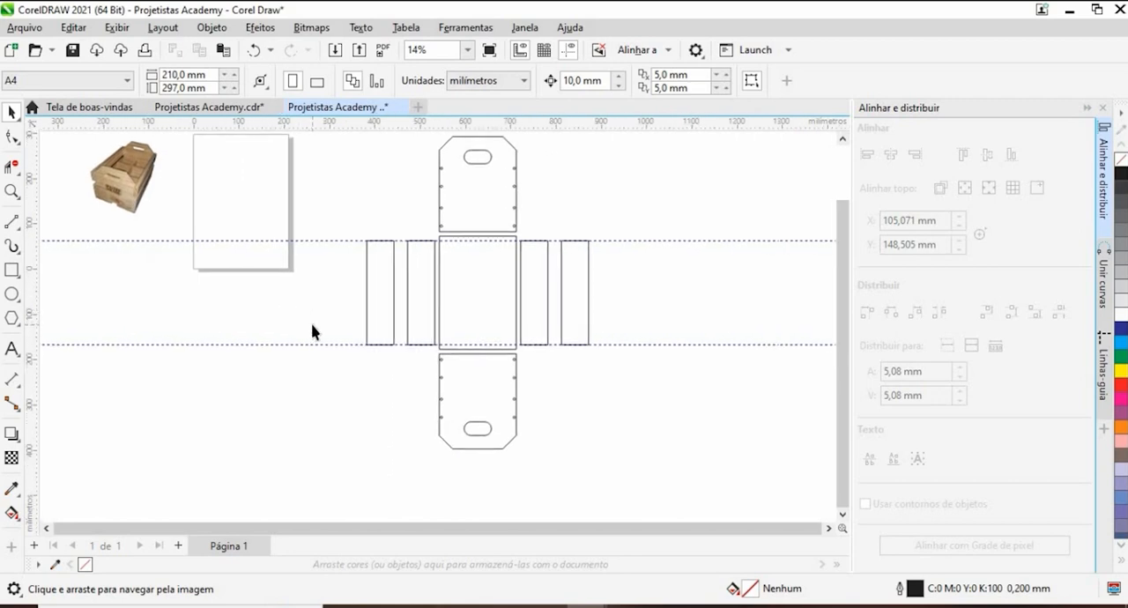
# - Draw a narrow upright strip about 12.6 mm wide and 170.4 mm tall beside the upper end panel, and duplicate it sideways
pyautogui.click(12, 270)
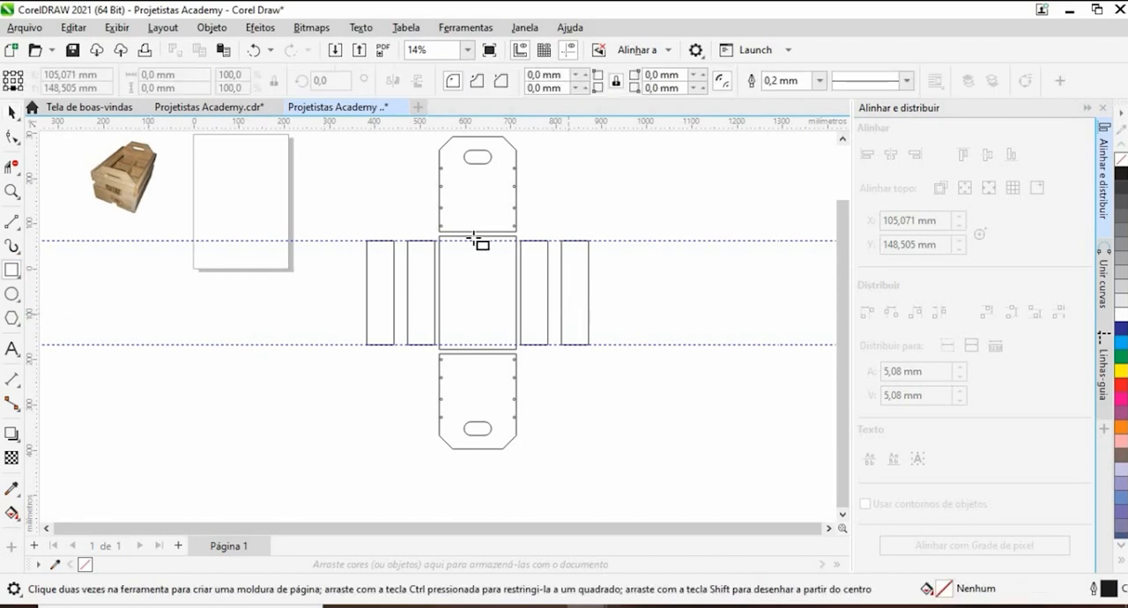
pyautogui.scroll(3, 449, 266)
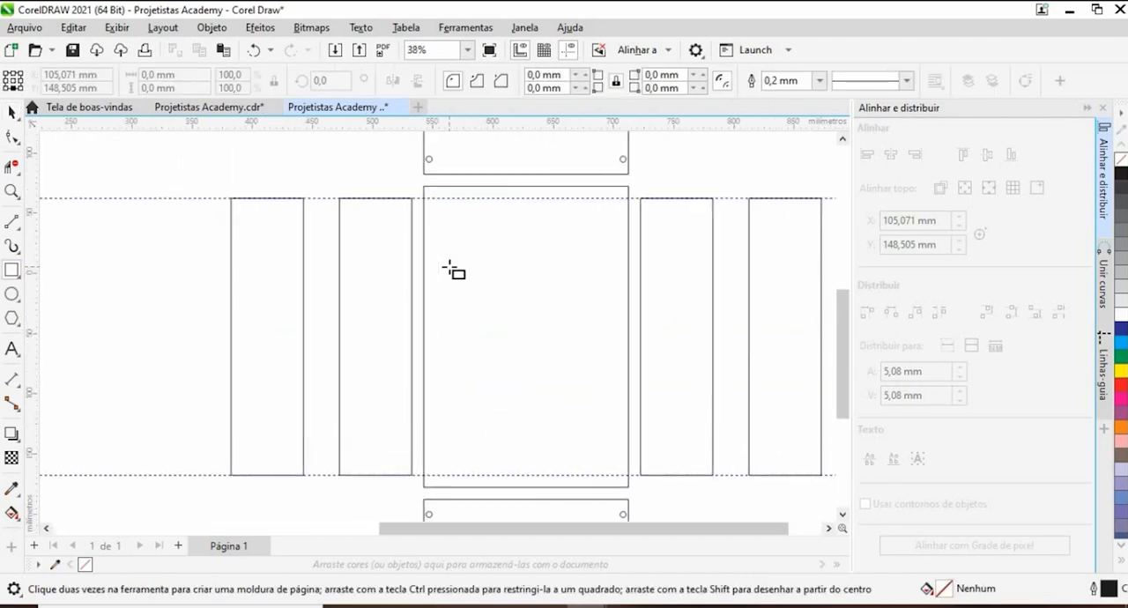
pyautogui.scroll(-3, 449, 266)
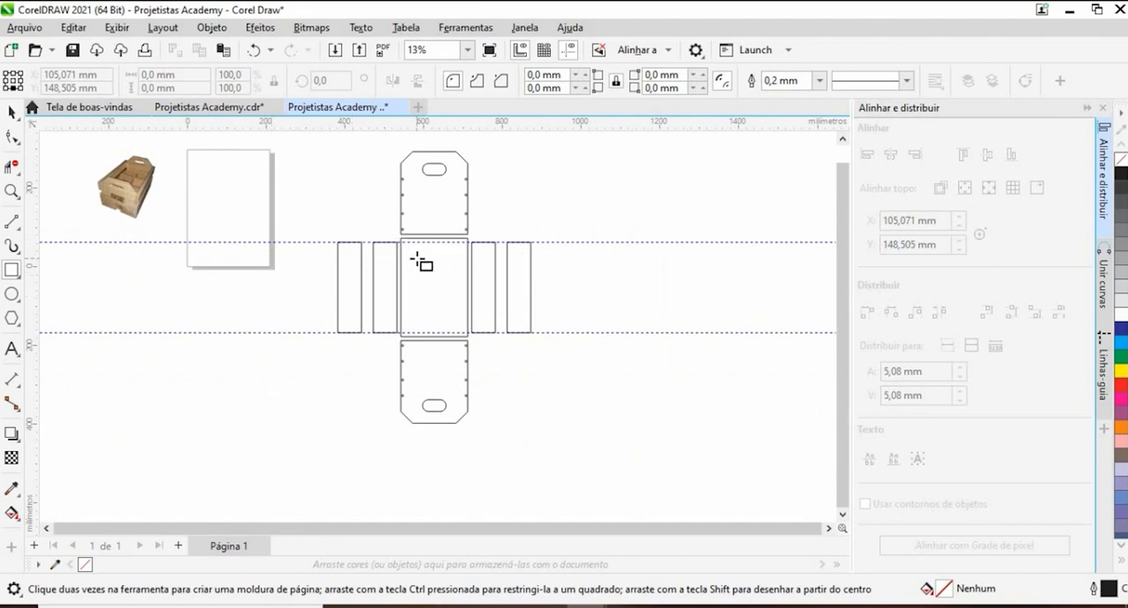
pyautogui.moveTo(592, 233); pyautogui.dragTo(515, 390)
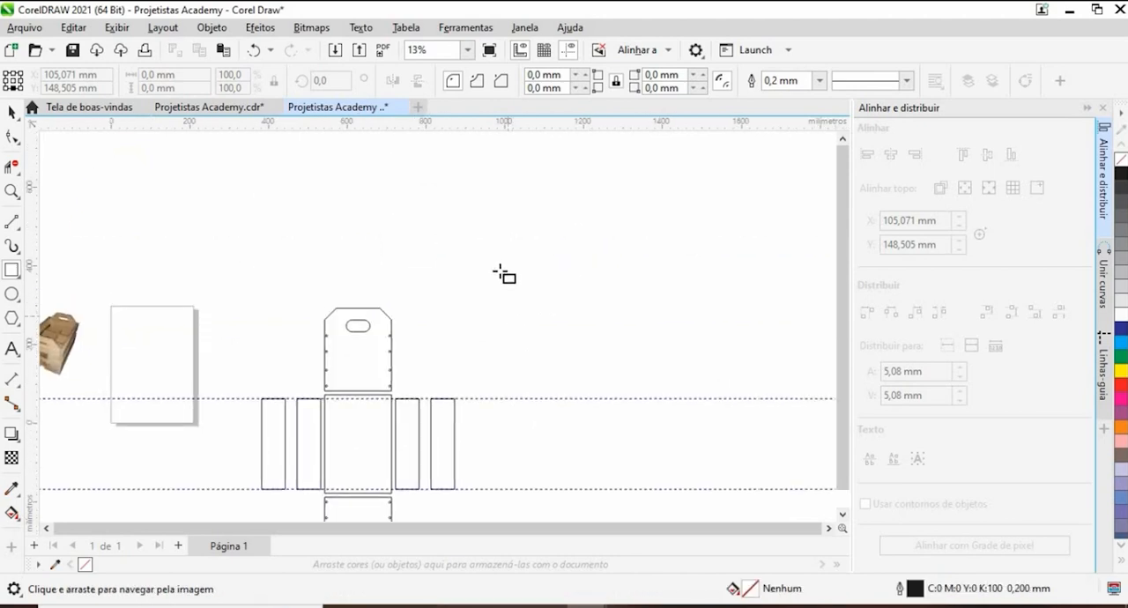
pyautogui.moveTo(500, 270)
pyautogui.mouseDown()
pyautogui.moveTo(503, 343)
pyautogui.moveTo(514, 317)
pyautogui.moveTo(552, 317)
pyautogui.moveTo(543, 303)
pyautogui.mouseUp()
pyautogui.press('space')
pyautogui.scroll(1, 498, 268)
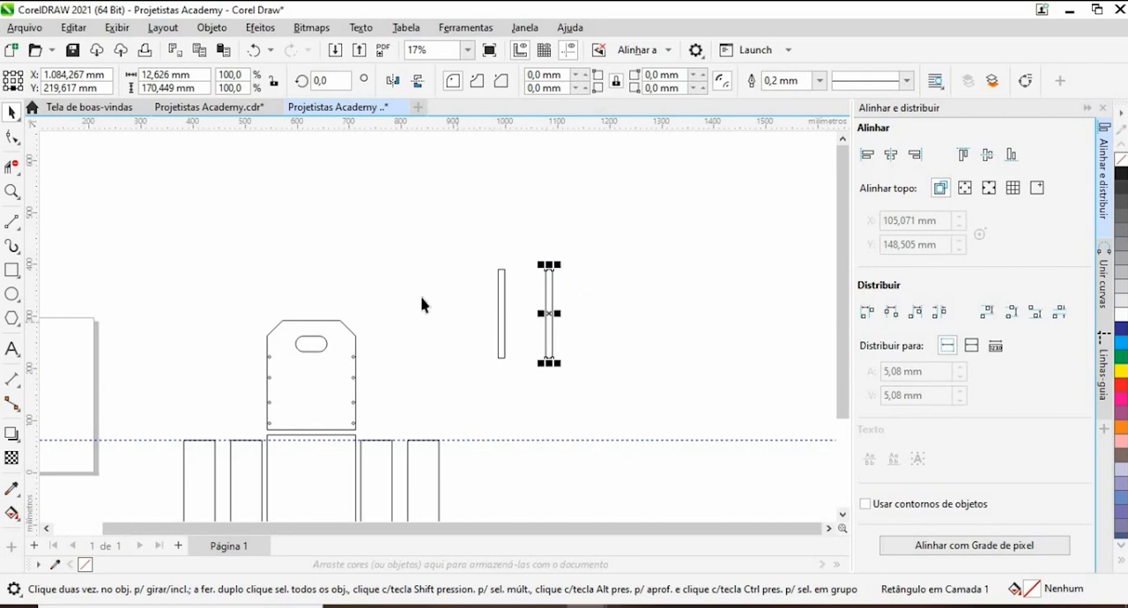
# - Add two horizontal copies of the strip, rotated 90°, crossing the upright strips to form a divider grid
pyautogui.click(502, 314)
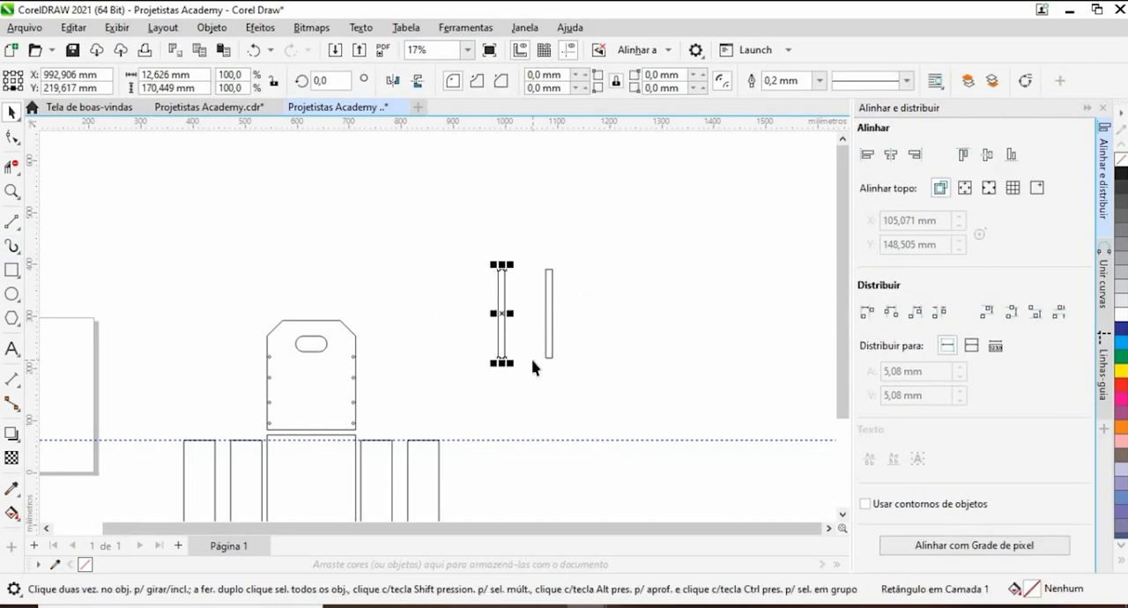
pyautogui.click(336, 77)
pyautogui.write('90')
pyautogui.press('Return')
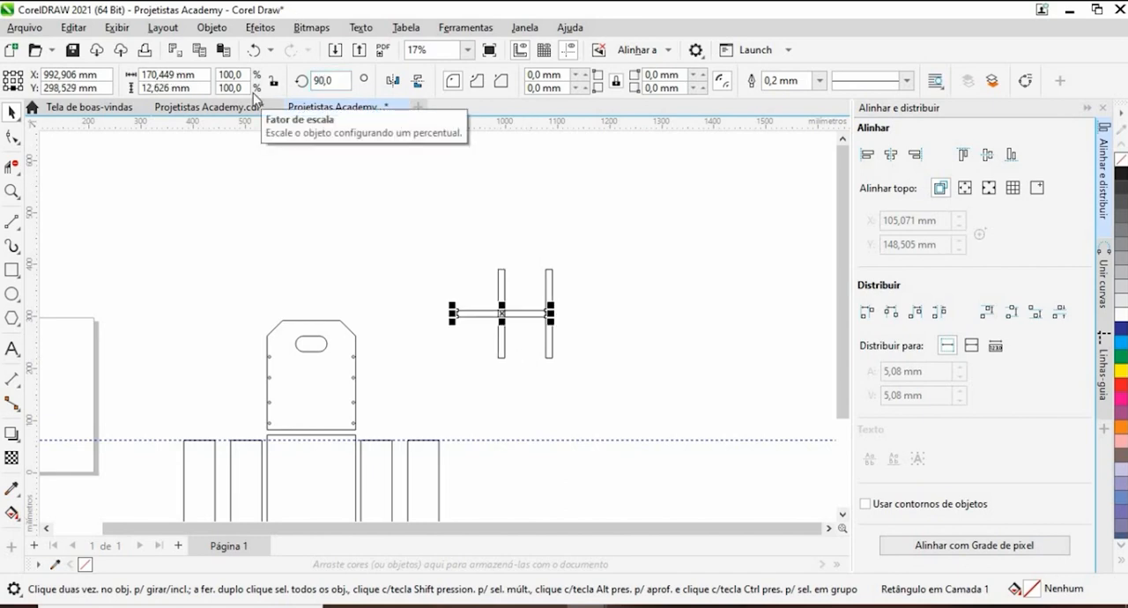
pyautogui.moveTo(522, 304); pyautogui.dragTo(525, 333)
pyautogui.click(647, 317)
pyautogui.moveTo(606, 339)
pyautogui.mouseDown()
pyautogui.moveTo(560, 226)
pyautogui.moveTo(552, 292)
pyautogui.mouseUp()
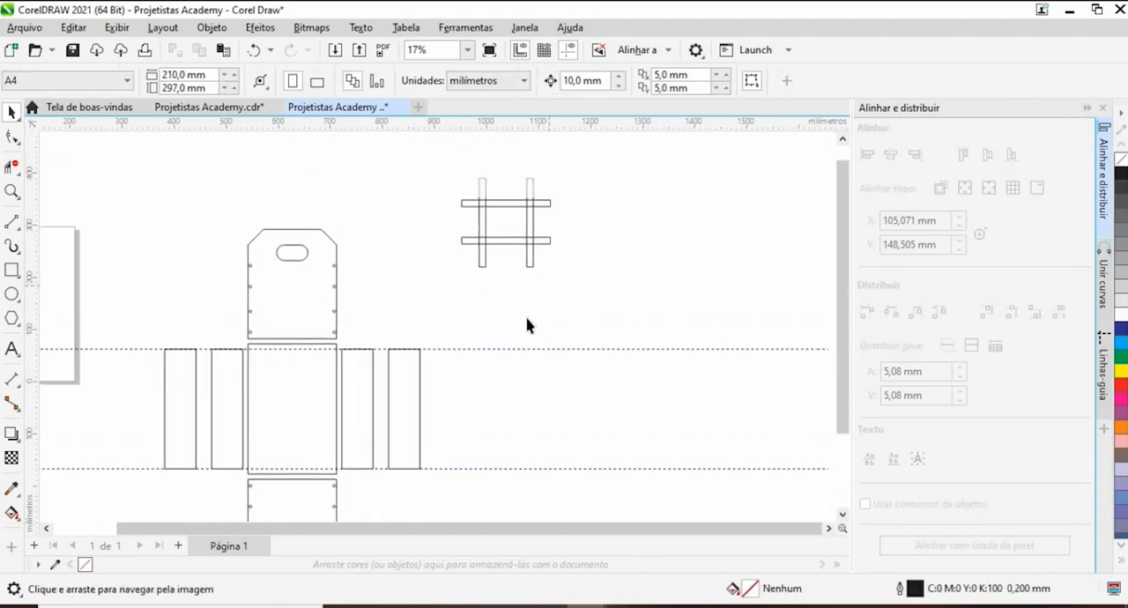
# - Move the two upright divider strips closer together, with the left one at X 999,219 mm
pyautogui.click(529, 255)
pyautogui.scroll(1, 525, 233)
pyautogui.moveTo(524, 233); pyautogui.dragTo(511, 227)
pyautogui.moveTo(410, 160); pyautogui.dragTo(491, 300)
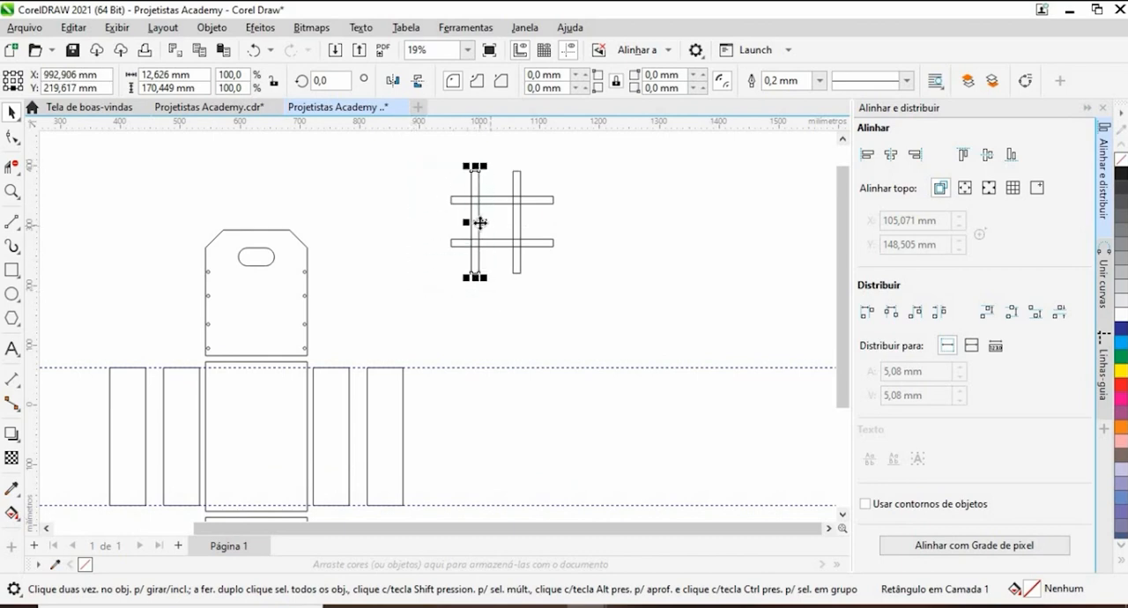
pyautogui.moveTo(472, 222); pyautogui.dragTo(485, 221)
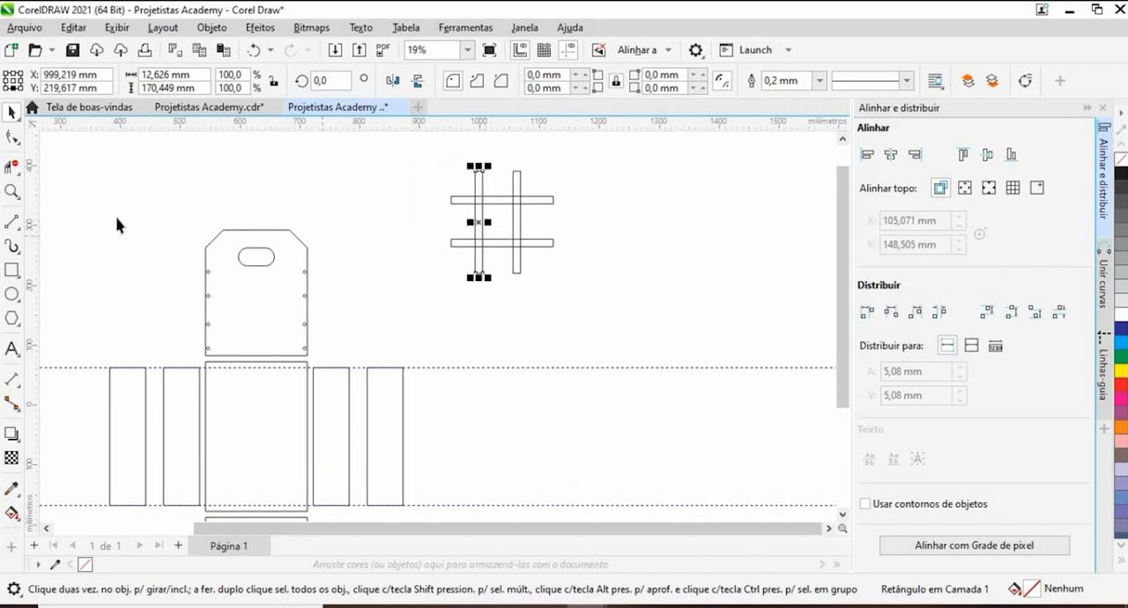
# - Remove the overlapping line segments where the upper horizontal strip crosses both upright strips, using Virtual Segment Delete
pyautogui.click(12, 166)
pyautogui.scroll(4, 586, 194)
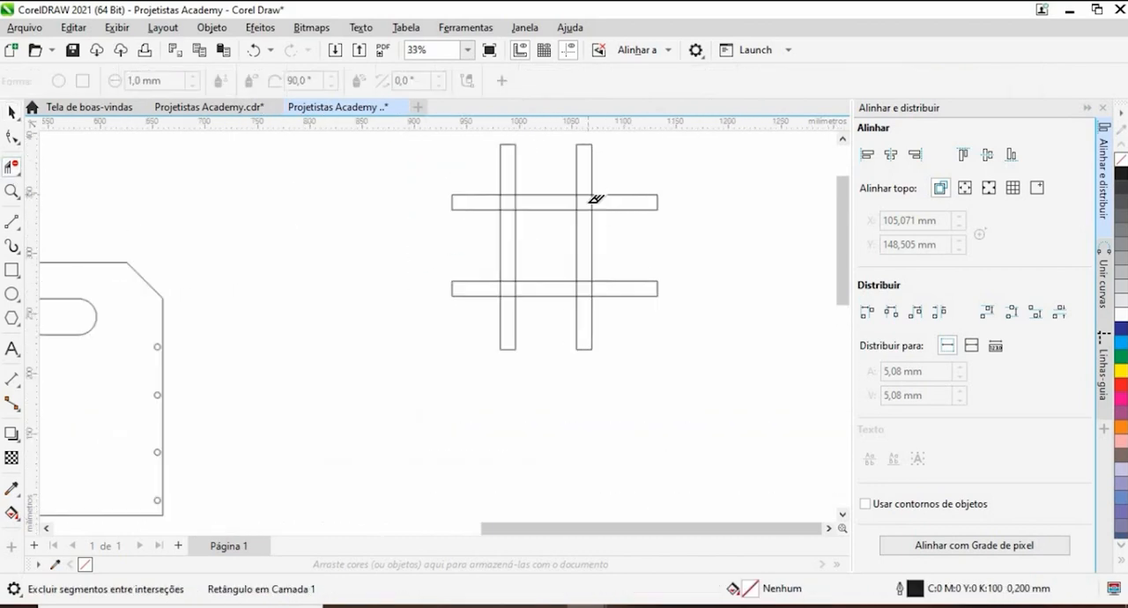
pyautogui.click(581, 195)
pyautogui.click(594, 206)
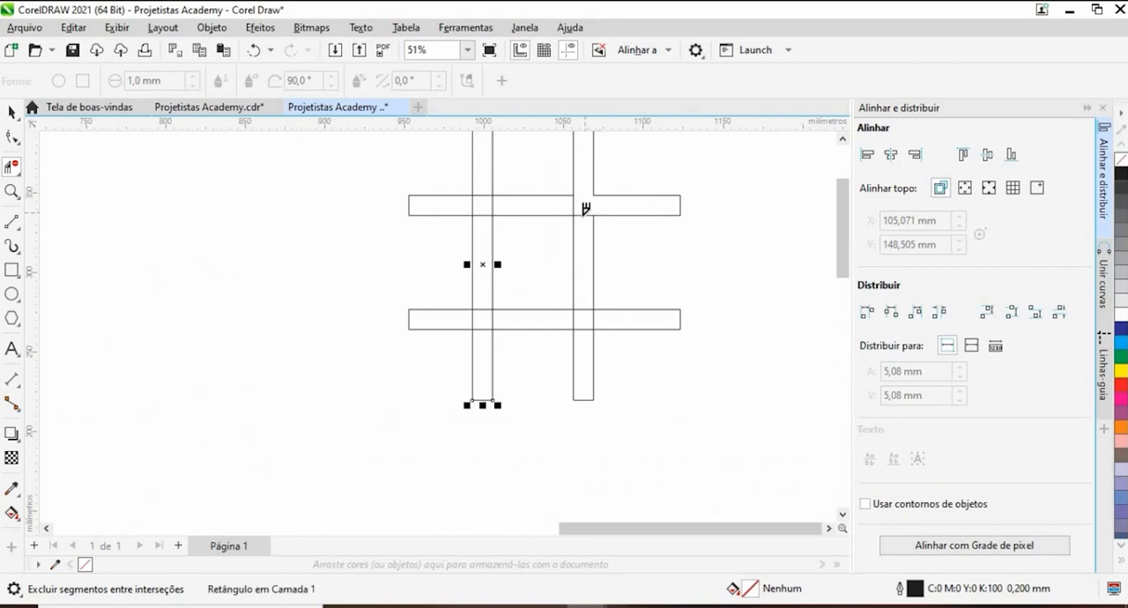
pyautogui.click(583, 215)
pyautogui.click(574, 201)
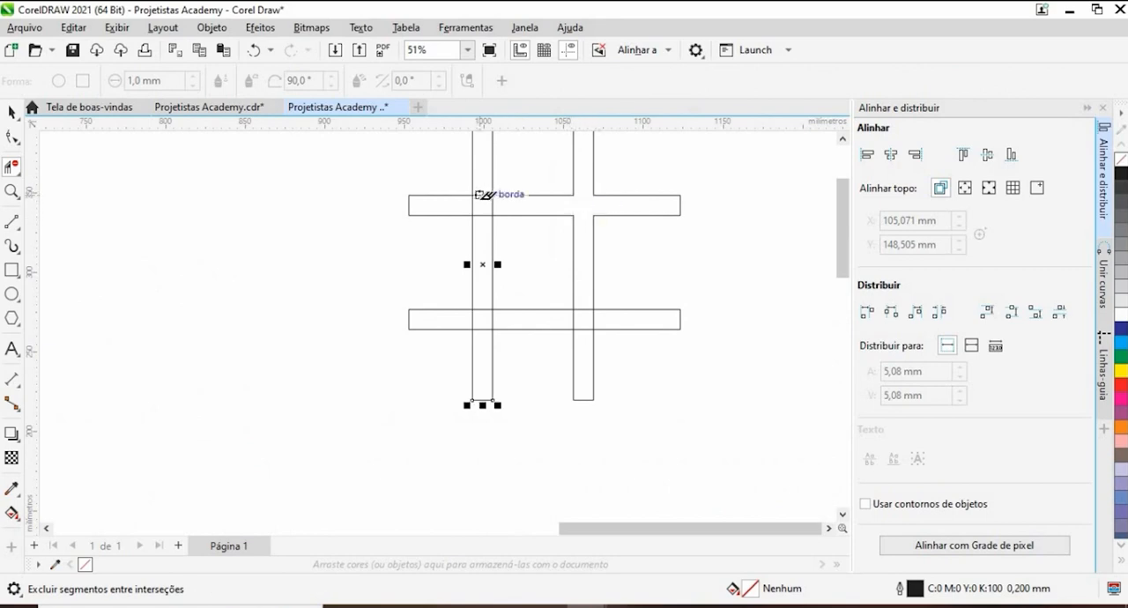
pyautogui.click(493, 205)
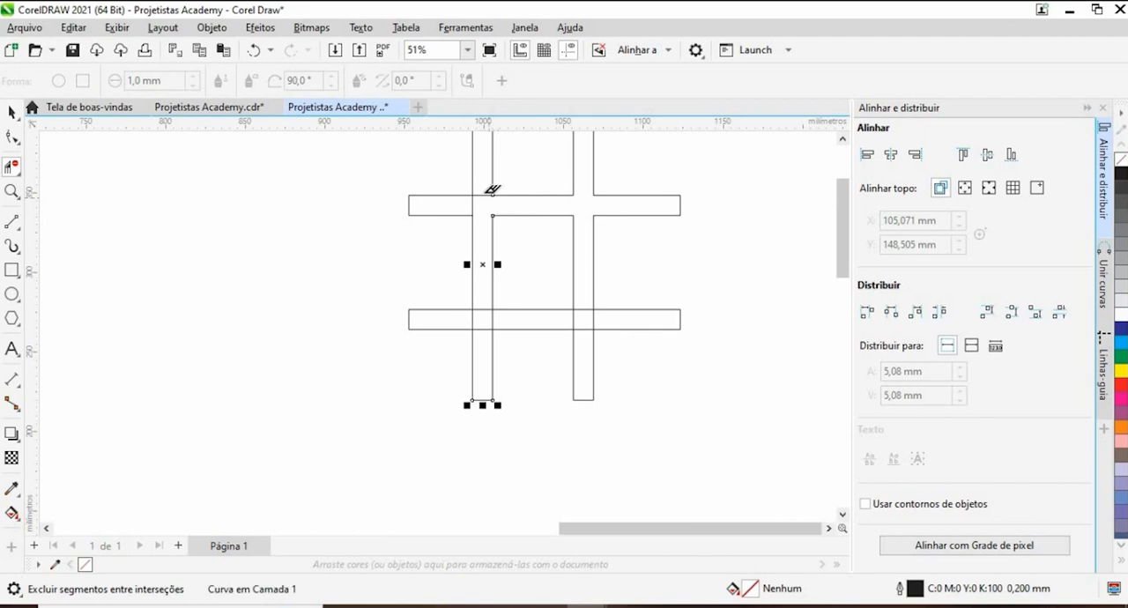
pyautogui.click(486, 194)
pyautogui.click(473, 206)
# - Remove the overlapping segments where the lower horizontal strip crosses both upright strips, and deselect the divider grid
pyautogui.moveTo(485, 302); pyautogui.dragTo(478, 333)
pyautogui.click(473, 320)
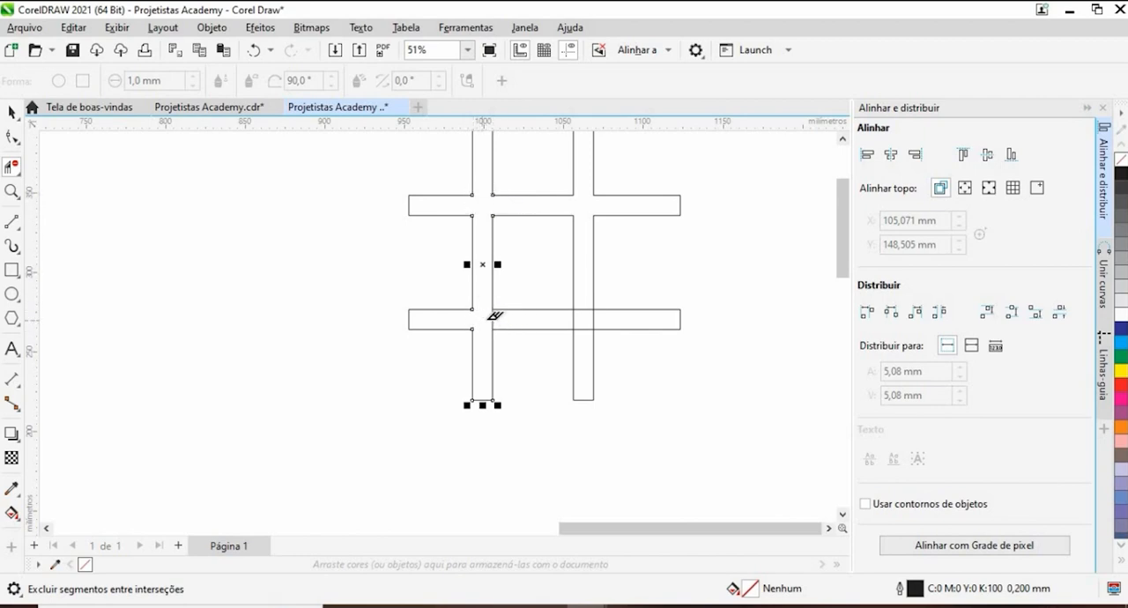
pyautogui.click(492, 319)
pyautogui.scroll(-2, 573, 330)
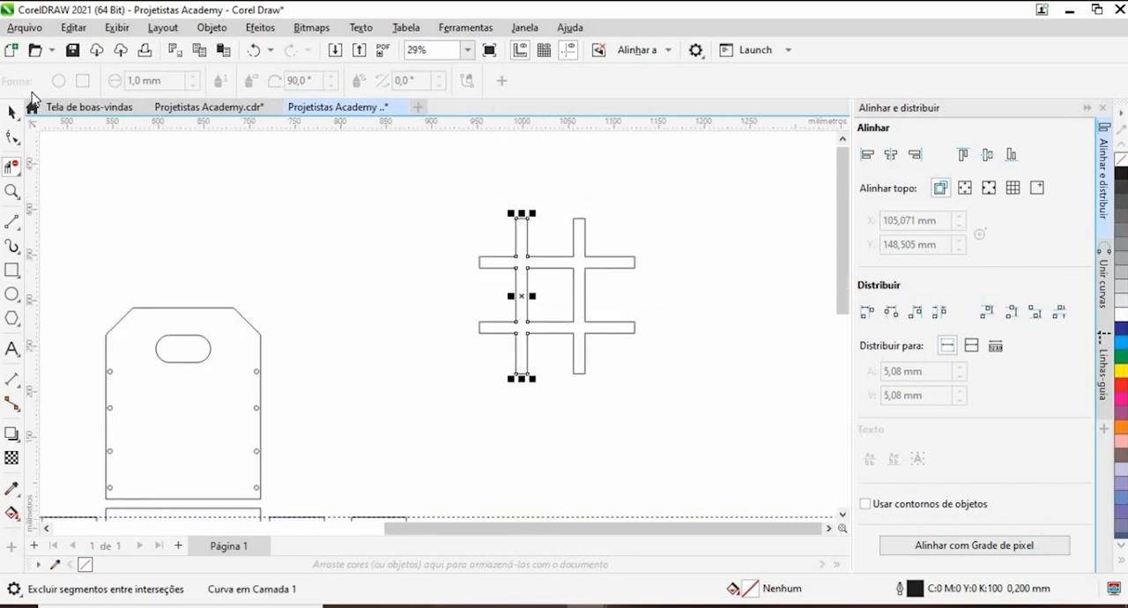
pyautogui.click(13, 113)
pyautogui.click(366, 251)
pyautogui.scroll(-1, 503, 298)
pyautogui.moveTo(504, 302); pyautogui.dragTo(559, 302)
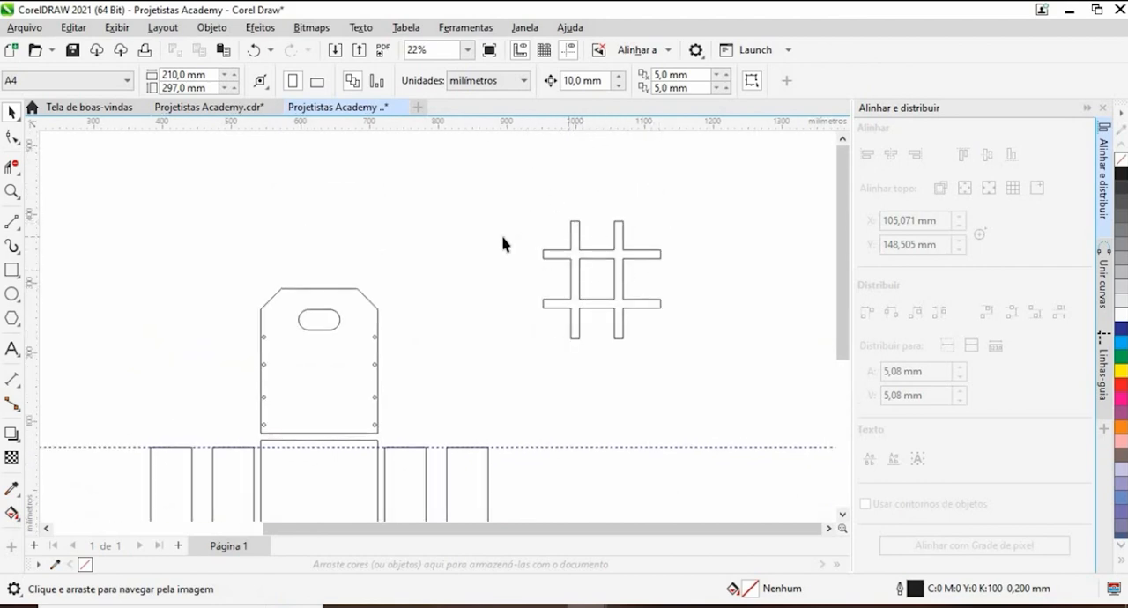
pyautogui.moveTo(524, 350); pyautogui.dragTo(501, 365)
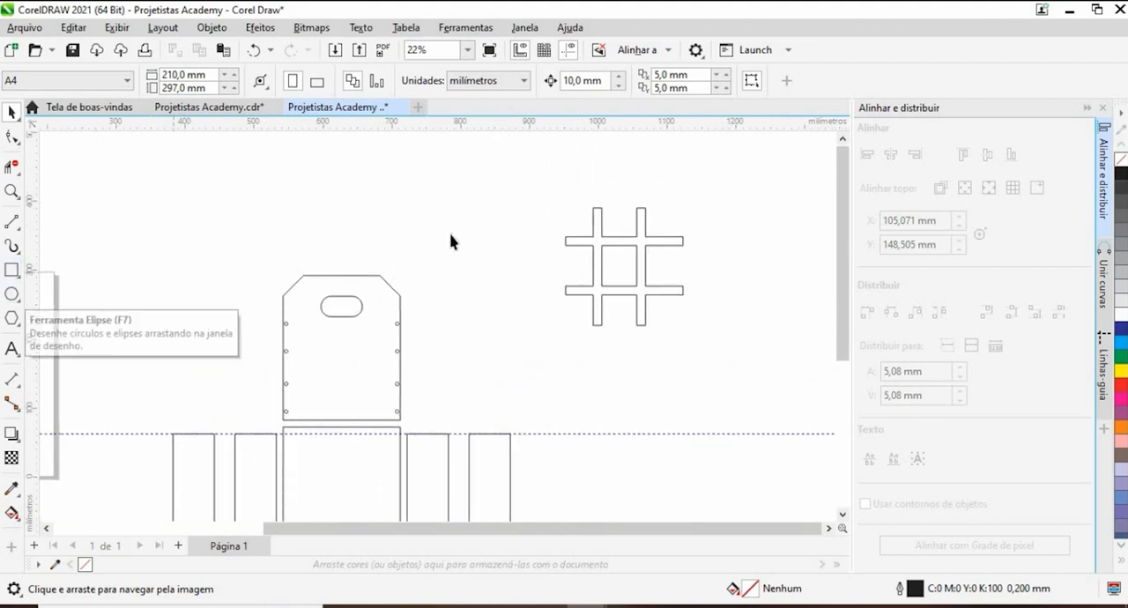
pyautogui.click(12, 293)
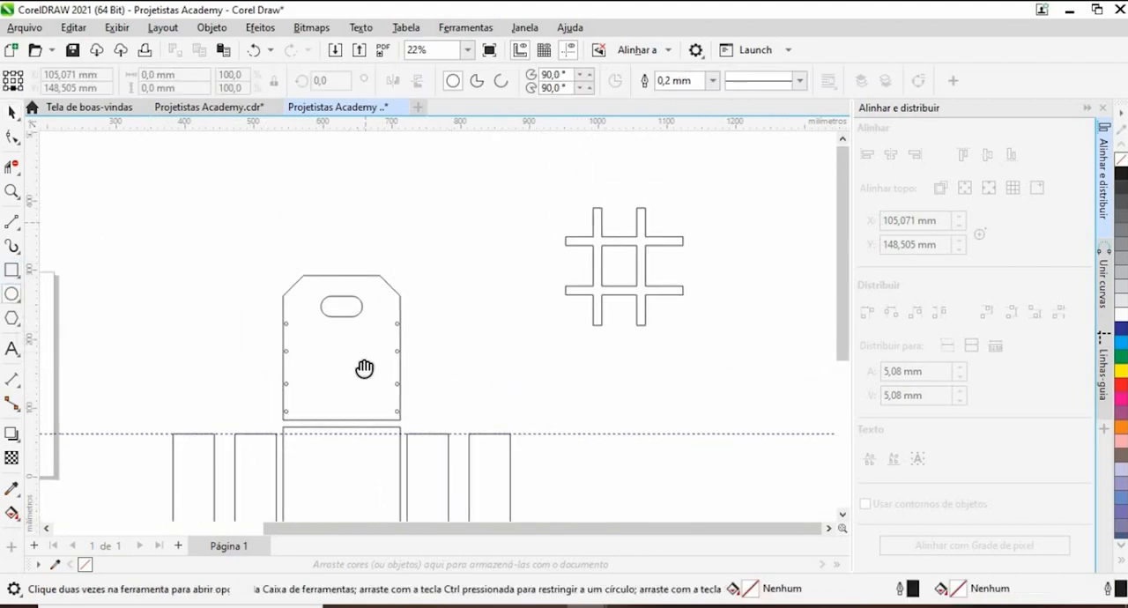
pyautogui.scroll(3, 361, 335)
pyautogui.scroll(-1, 348, 282)
pyautogui.moveTo(205, 327); pyautogui.dragTo(237, 156)
pyautogui.moveTo(284, 451); pyautogui.dragTo(285, 269)
pyautogui.click(13, 114)
pyautogui.scroll(-1, 241, 254)
pyautogui.scroll(2, 302, 262)
pyautogui.moveTo(305, 209); pyautogui.dragTo(303, 276)
pyautogui.click(13, 270)
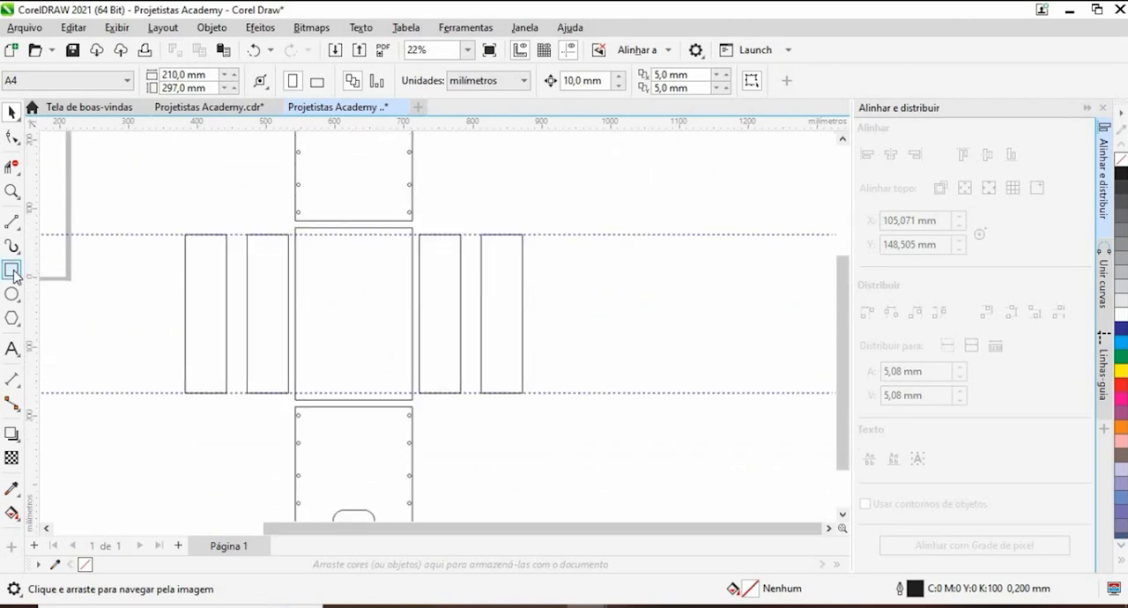
# - Duplicate the inner right side board horizontally between the guidelines, placing the copy beyond the outer board at X 1.068,831 mm
pyautogui.click(14, 112)
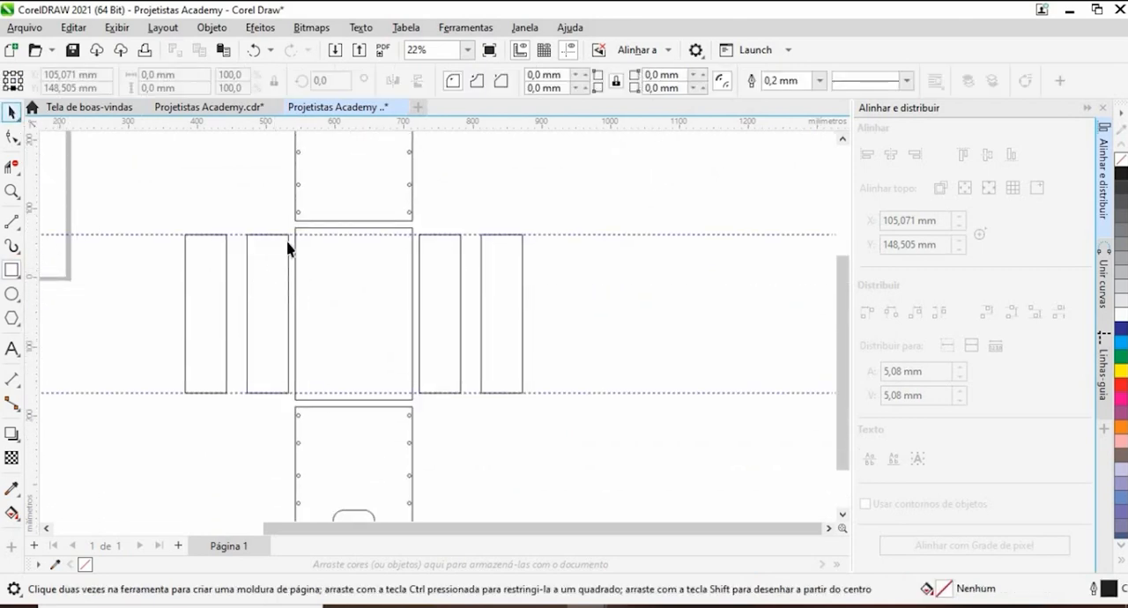
pyautogui.click(440, 313)
pyautogui.moveTo(436, 313); pyautogui.dragTo(659, 318)
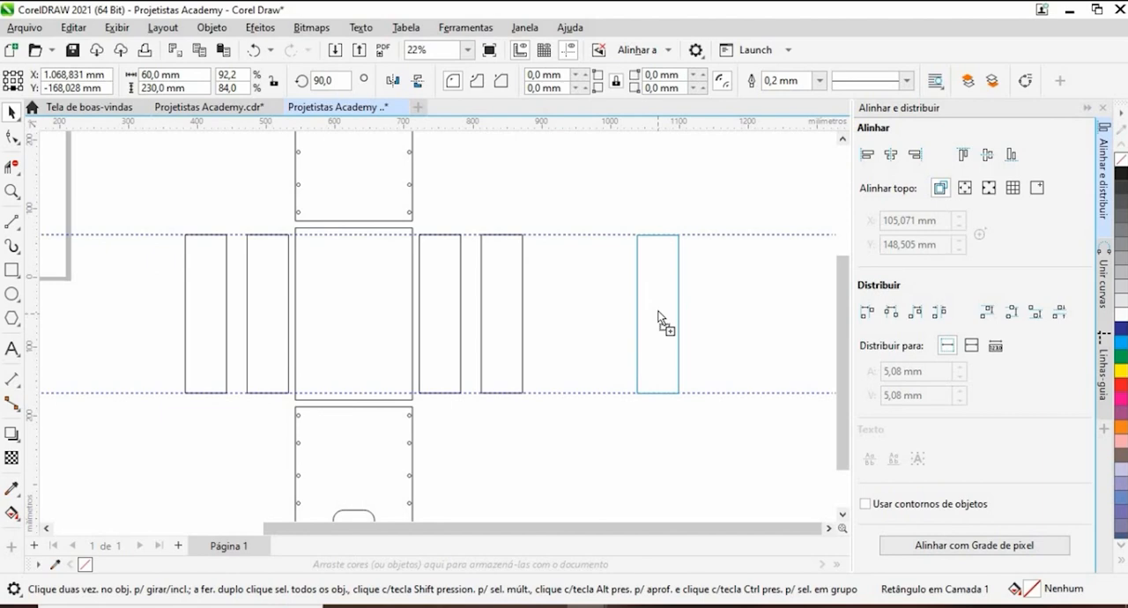
pyautogui.moveTo(658, 318); pyautogui.dragTo(657, 313)
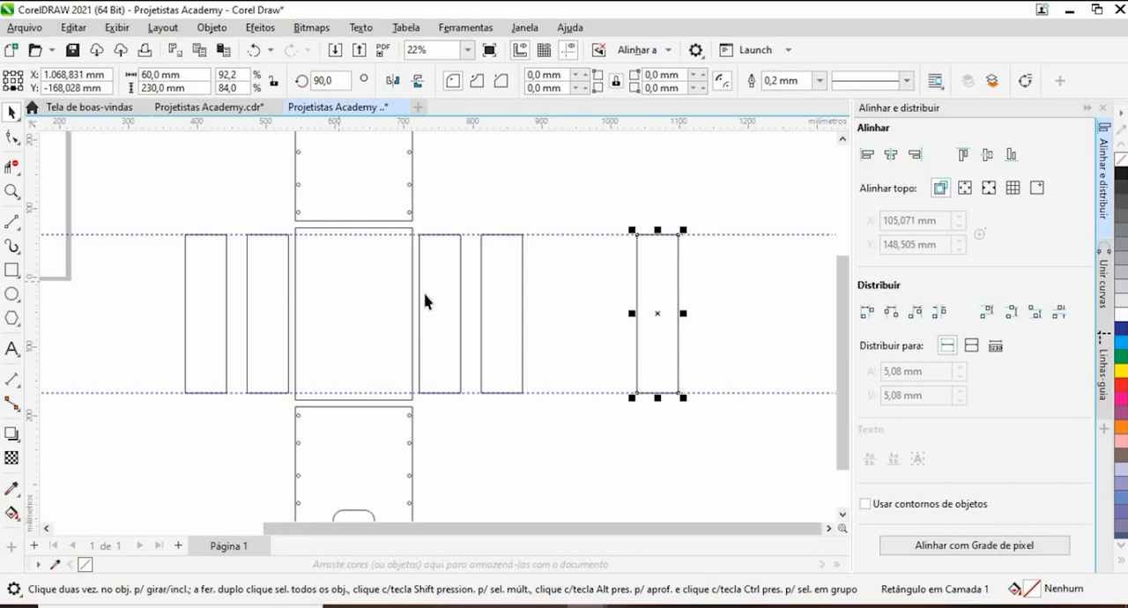
# - Set the width of the copied side board beyond the outer right board to 80 mm
pyautogui.click(201, 74)
pyautogui.write('80')
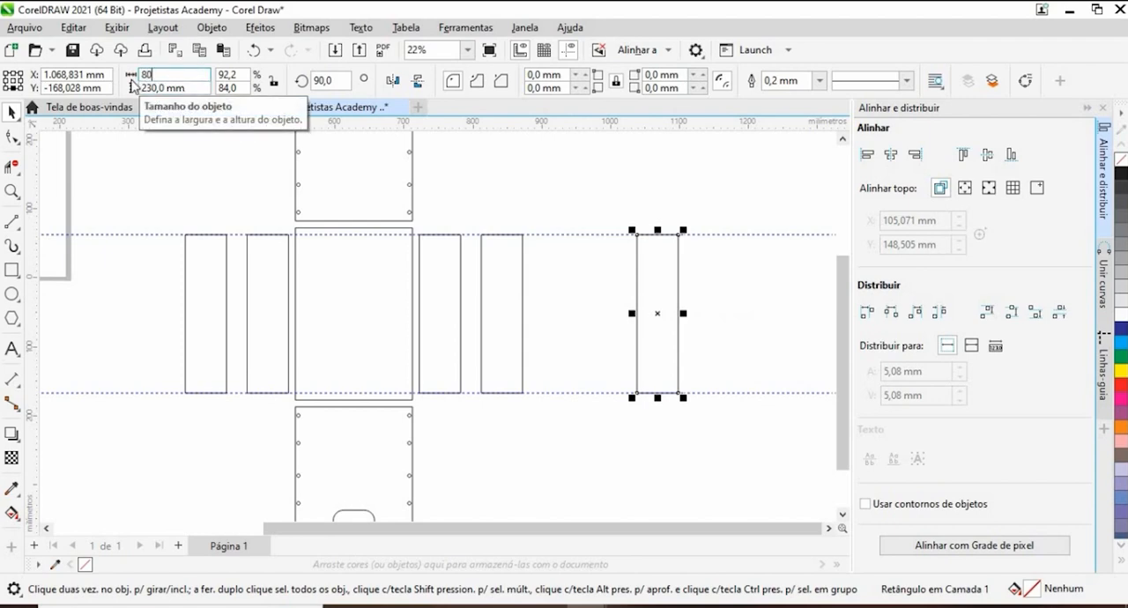
pyautogui.press('Return')
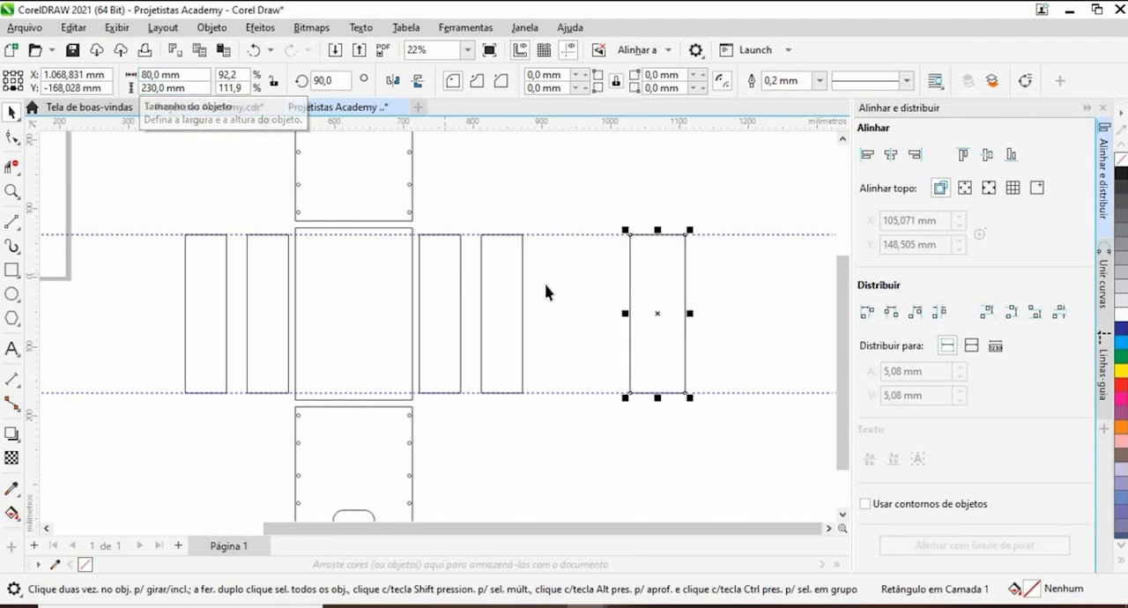
pyautogui.moveTo(694, 390); pyautogui.dragTo(628, 373)
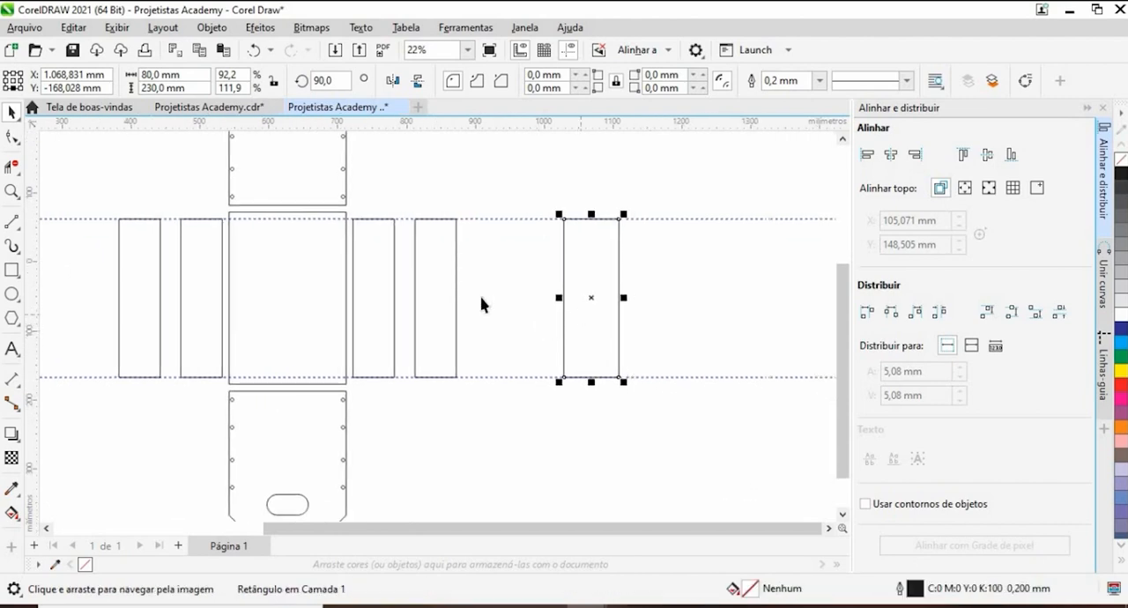
pyautogui.click(567, 186)
pyautogui.click(584, 264)
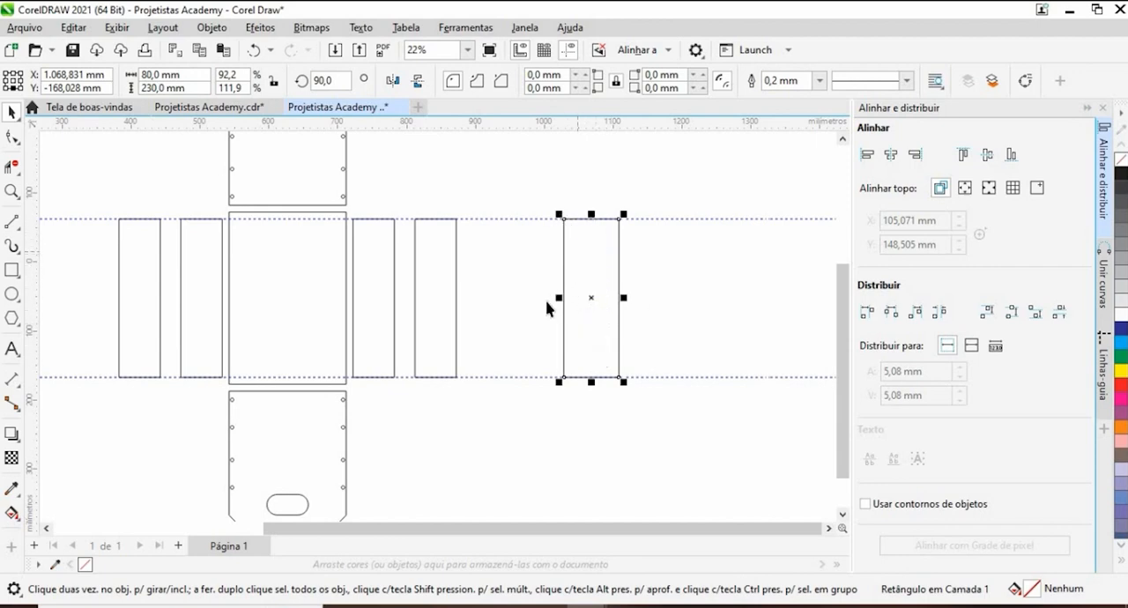
# - Draw a rectangle about 59 mm wide and 15 mm high inside the copied board, starting at its upper-left corner
pyautogui.click(12, 271)
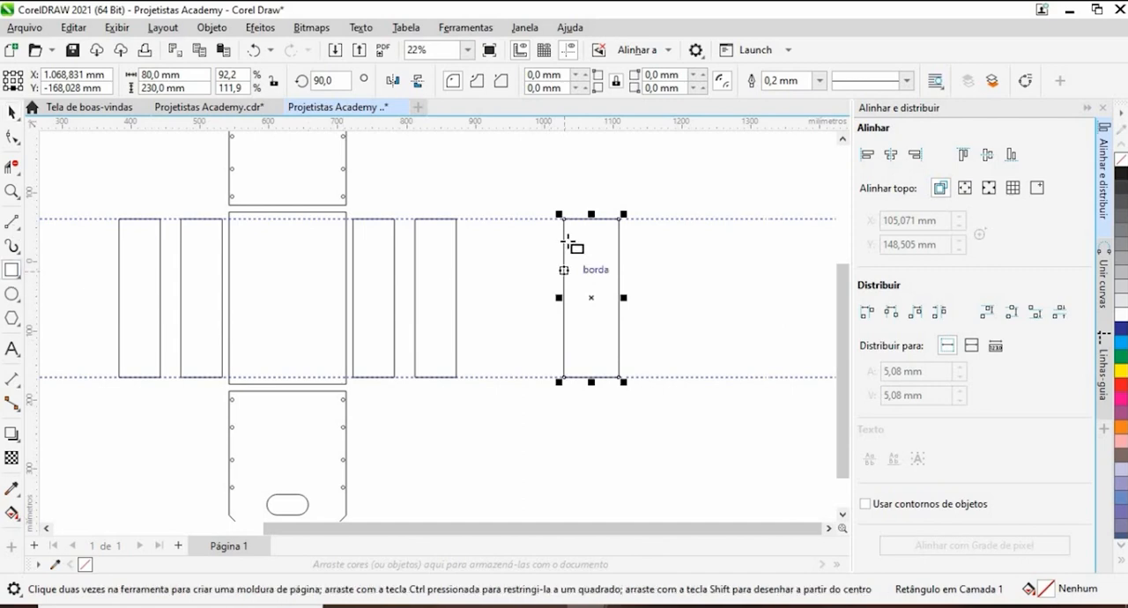
pyautogui.moveTo(564, 217)
pyautogui.mouseDown()
pyautogui.moveTo(607, 239)
pyautogui.moveTo(578, 235)
pyautogui.moveTo(606, 229)
pyautogui.mouseUp()
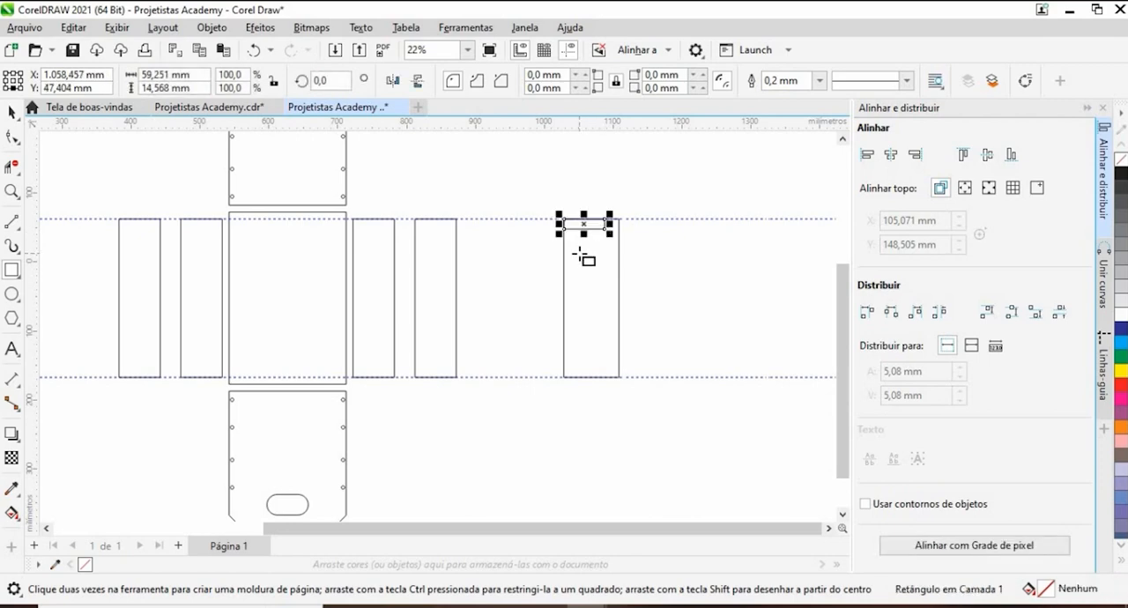
pyautogui.scroll(3, 574, 221)
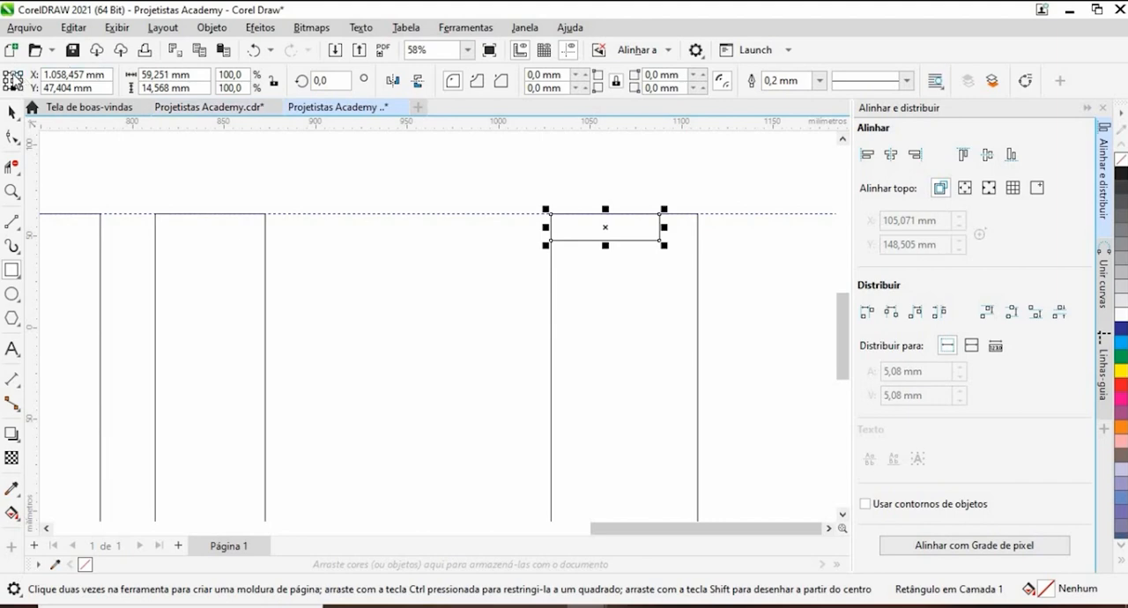
pyautogui.click(9, 74)
pyautogui.click(12, 112)
# - Rotate the copied board together with its small corner rectangle by 90 degrees so the board lies horizontally
pyautogui.scroll(-3, 467, 317)
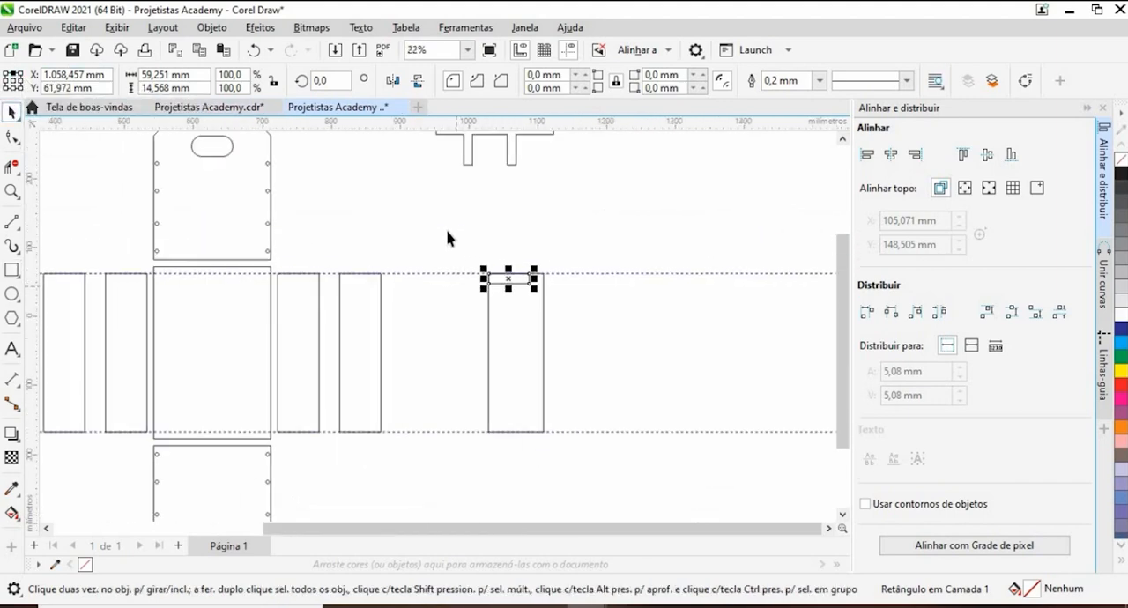
pyautogui.moveTo(447, 234); pyautogui.dragTo(601, 451)
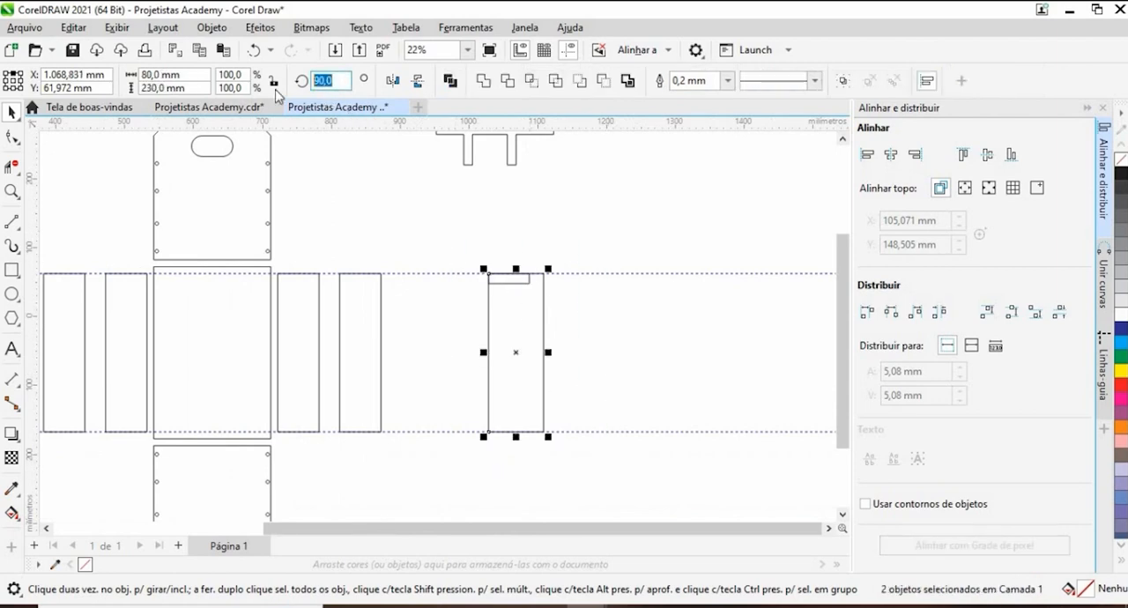
pyautogui.press('Return')
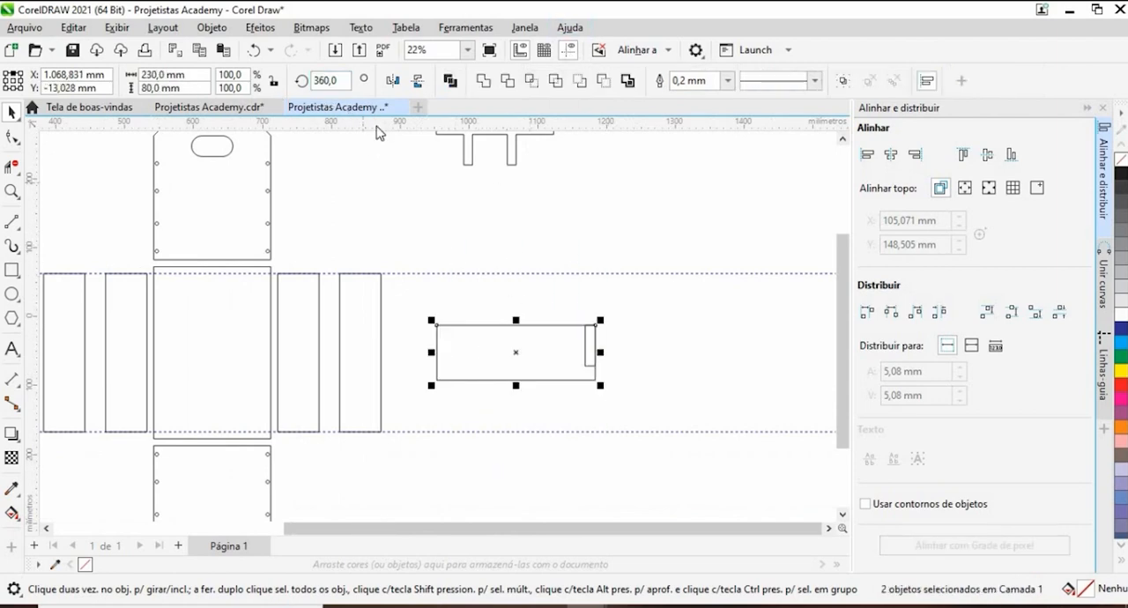
# - Mirror the board and its small rectangle vertically and horizontally, and move them down between the guidelines
pyautogui.click(416, 81)
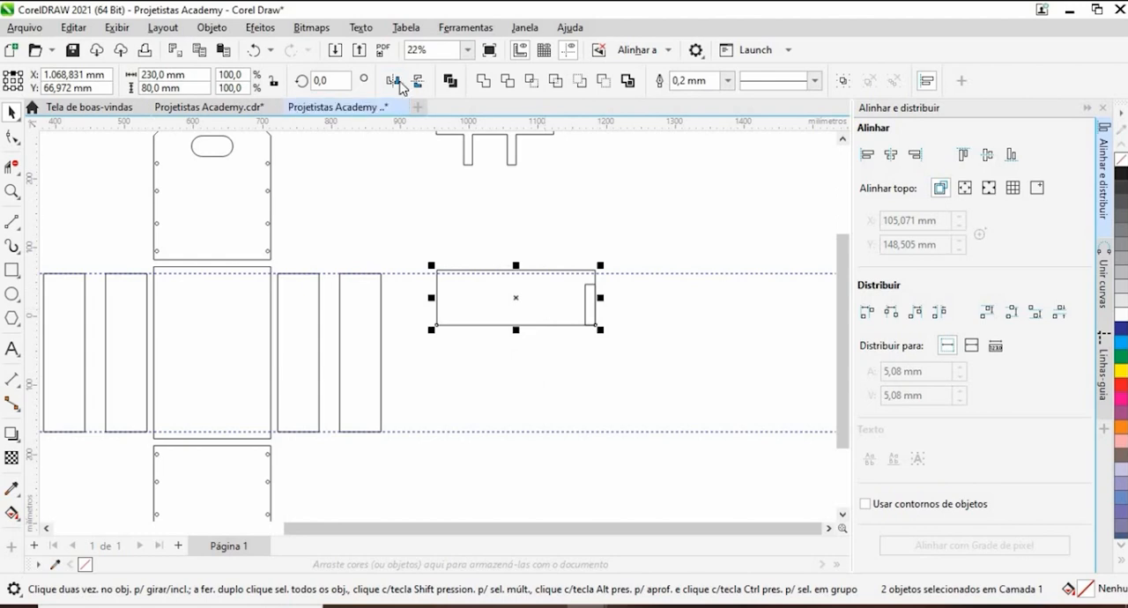
pyautogui.click(393, 80)
pyautogui.moveTo(516, 316); pyautogui.dragTo(522, 363)
pyautogui.click(624, 367)
# - Resize the small rectangle at the horizontal board's left end to 10,5 mm wide and 40 mm high
pyautogui.scroll(1, 624, 368)
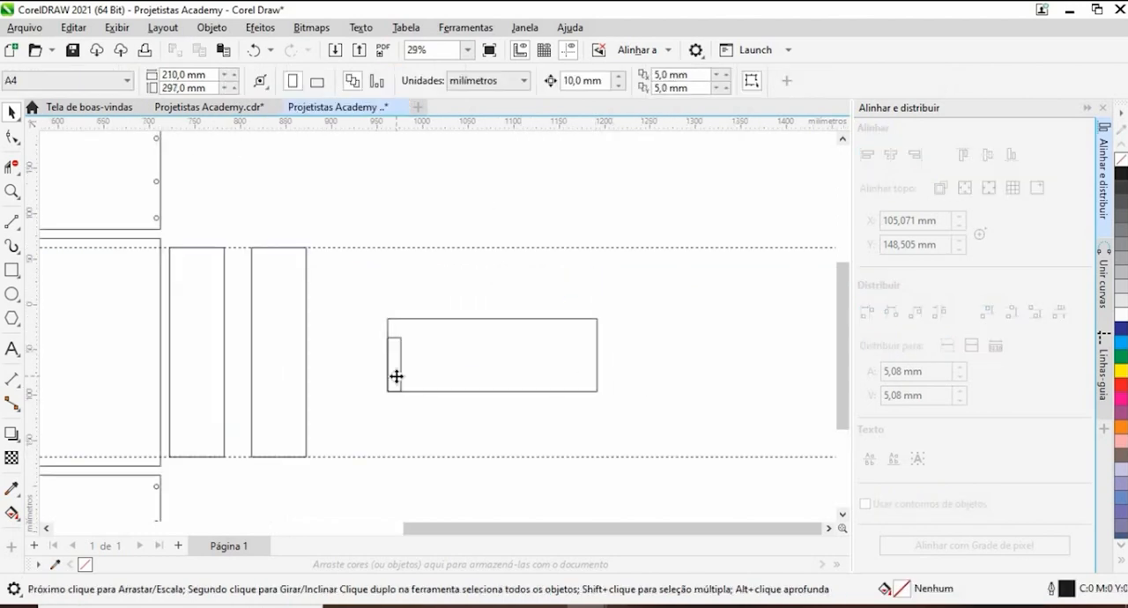
pyautogui.click(395, 376)
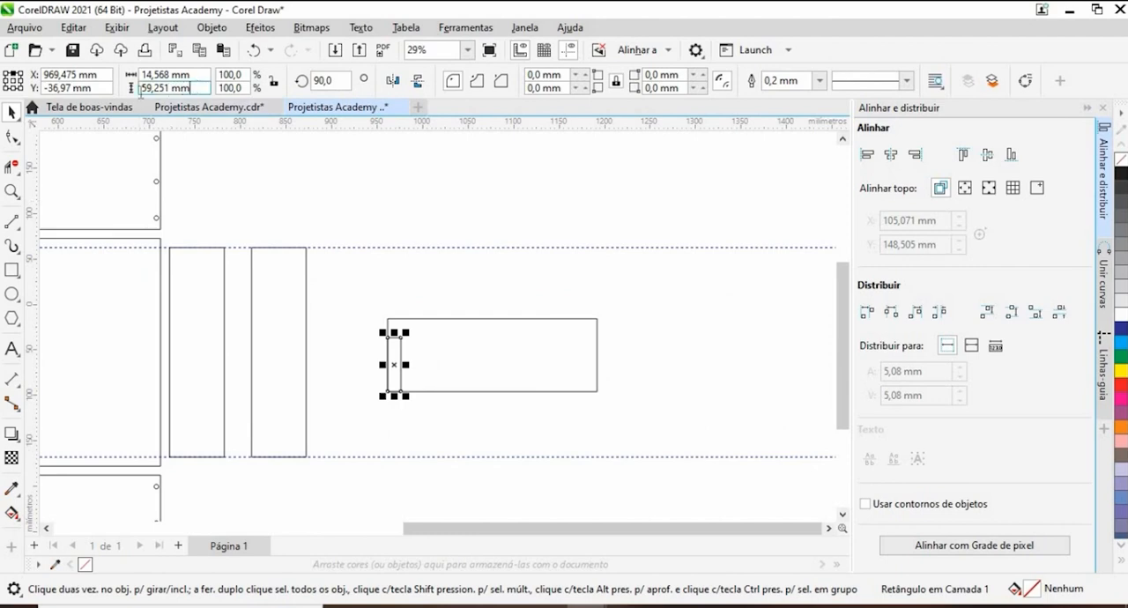
pyautogui.click(141, 89)
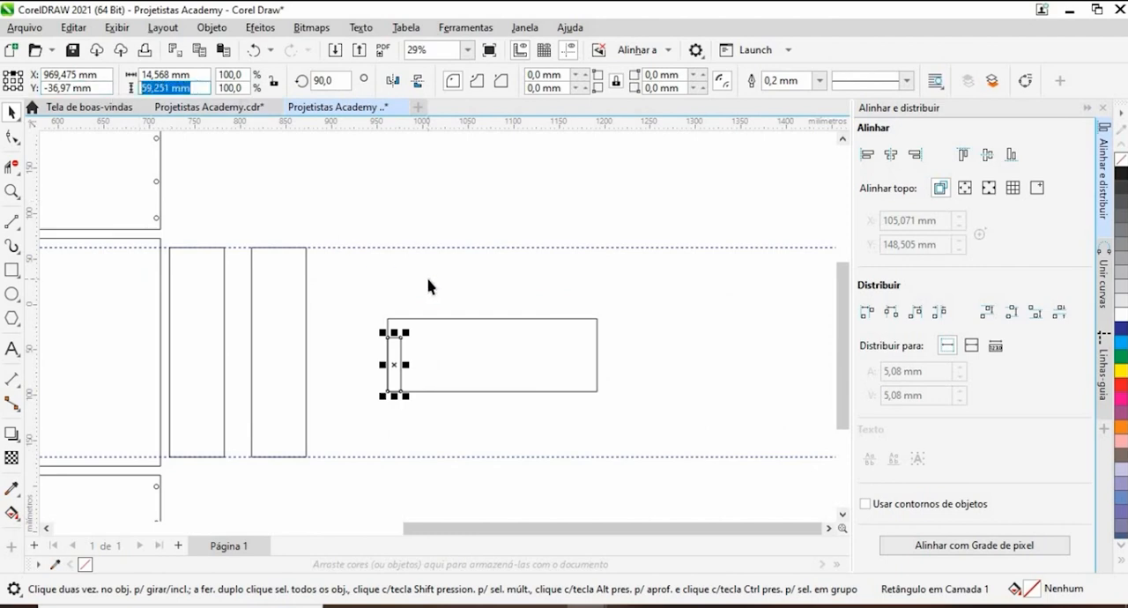
pyautogui.click(436, 328)
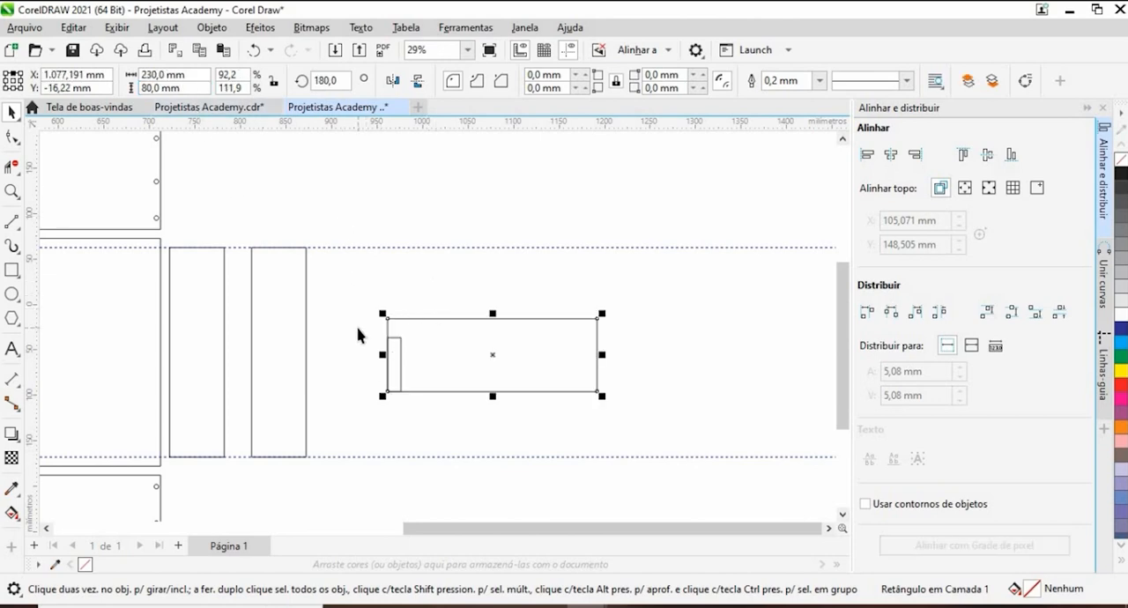
pyautogui.moveTo(360, 325); pyautogui.dragTo(419, 397)
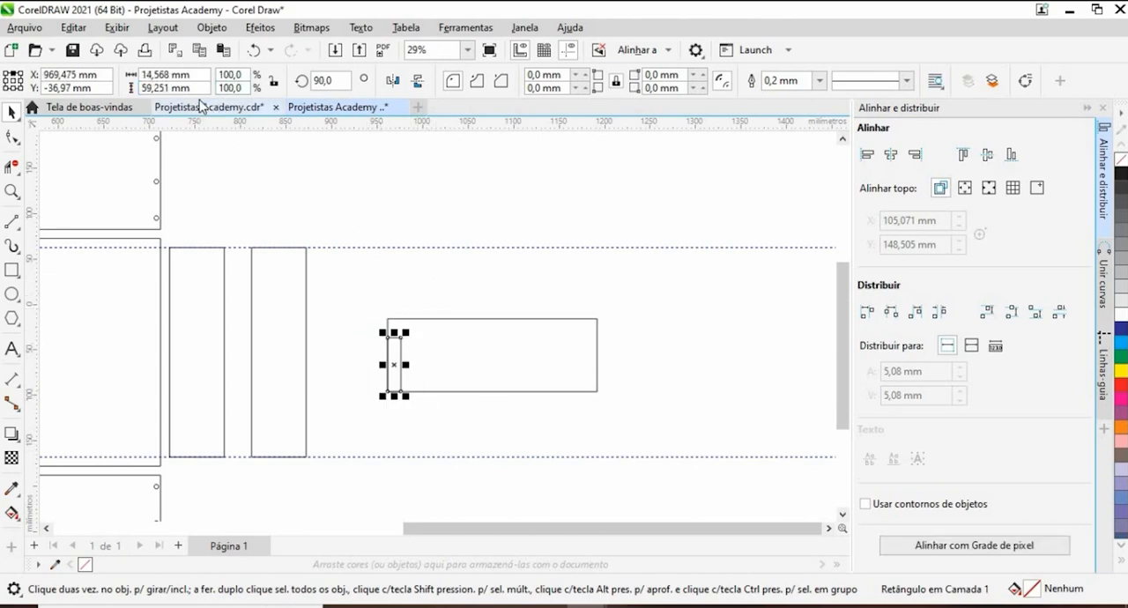
pyautogui.click(152, 88)
pyautogui.write('40')
pyautogui.press('Return')
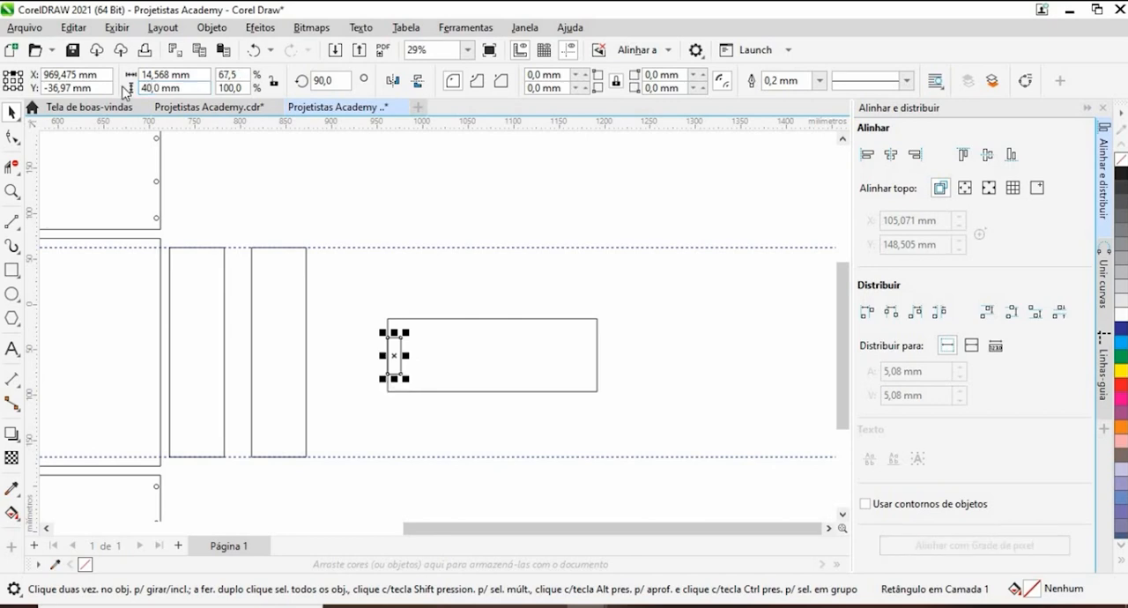
pyautogui.click(177, 75)
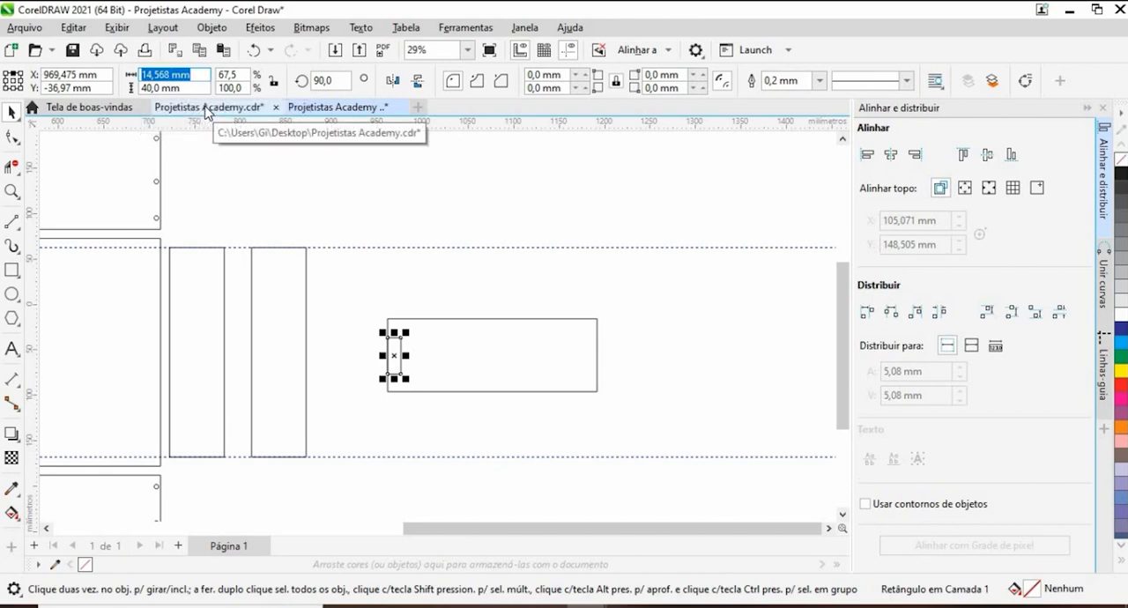
pyautogui.write('10,5')
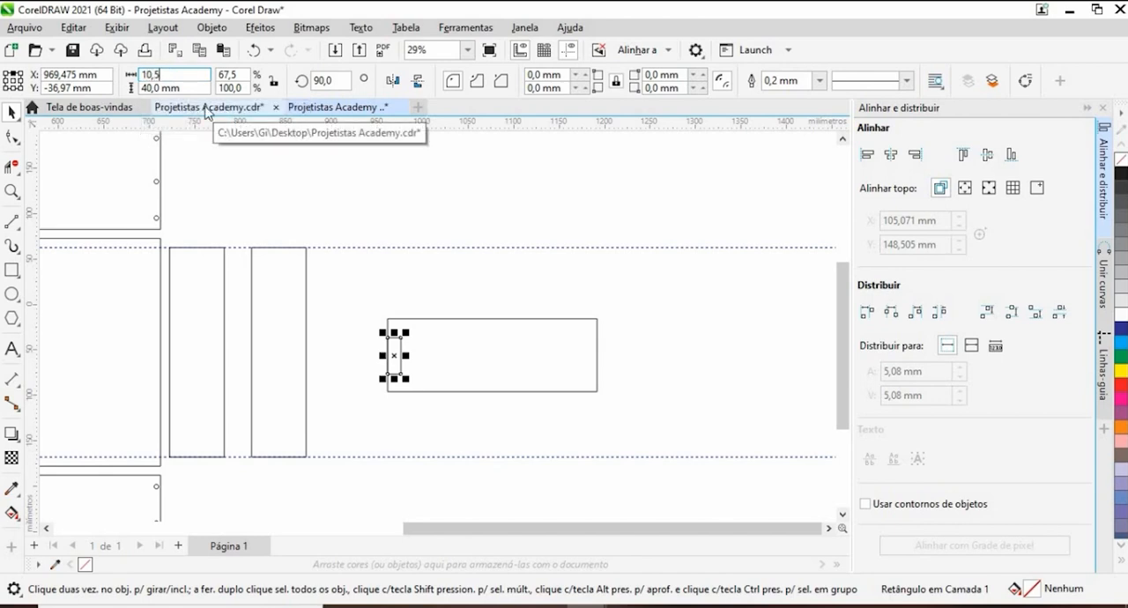
pyautogui.press('Return')
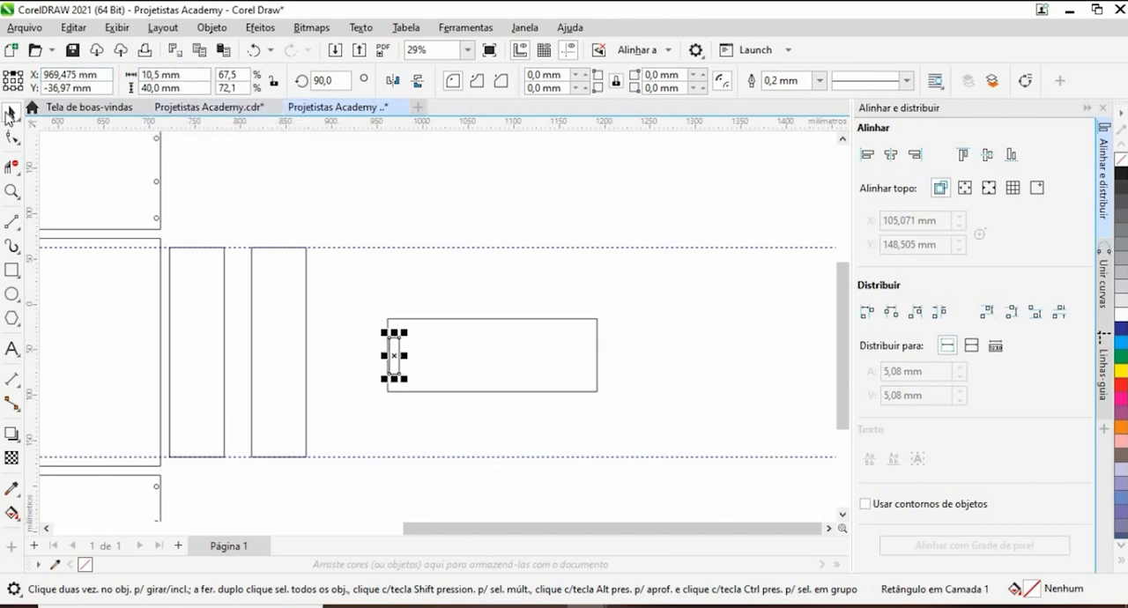
# - Move the small rectangle so it snaps into the lower-left corner of the horizontal board, and select it
pyautogui.scroll(3, 420, 388)
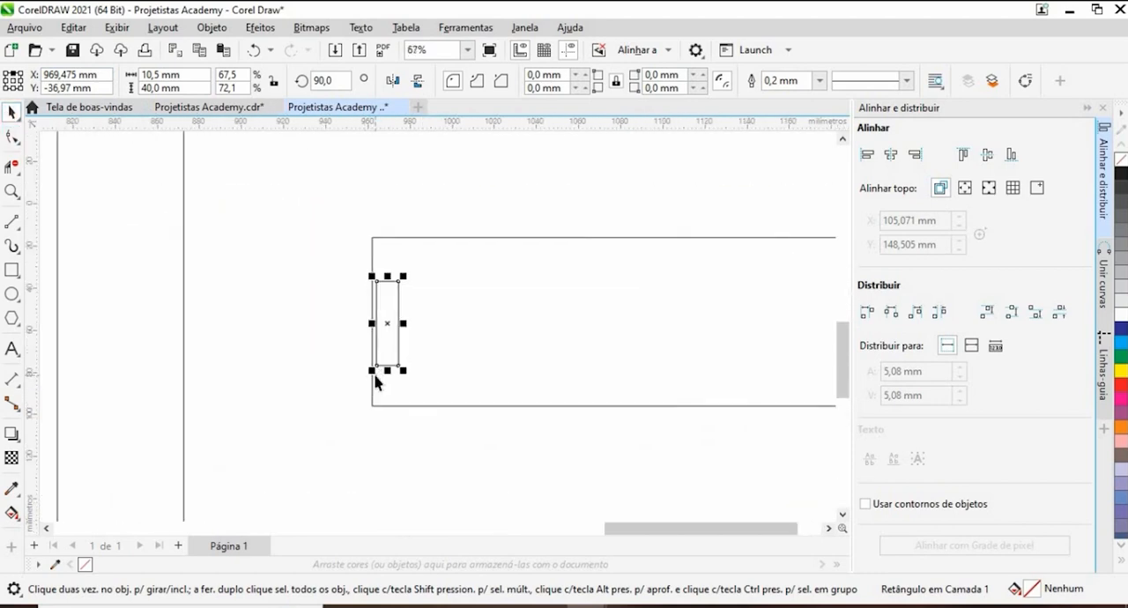
pyautogui.moveTo(374, 377); pyautogui.dragTo(372, 407)
pyautogui.moveTo(330, 303); pyautogui.dragTo(438, 455)
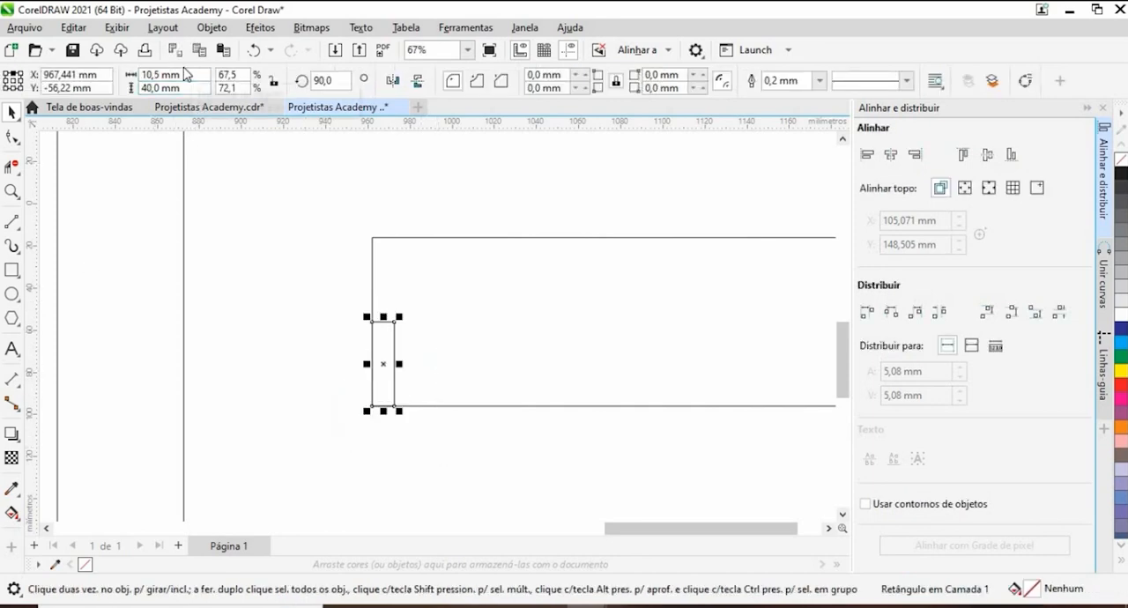
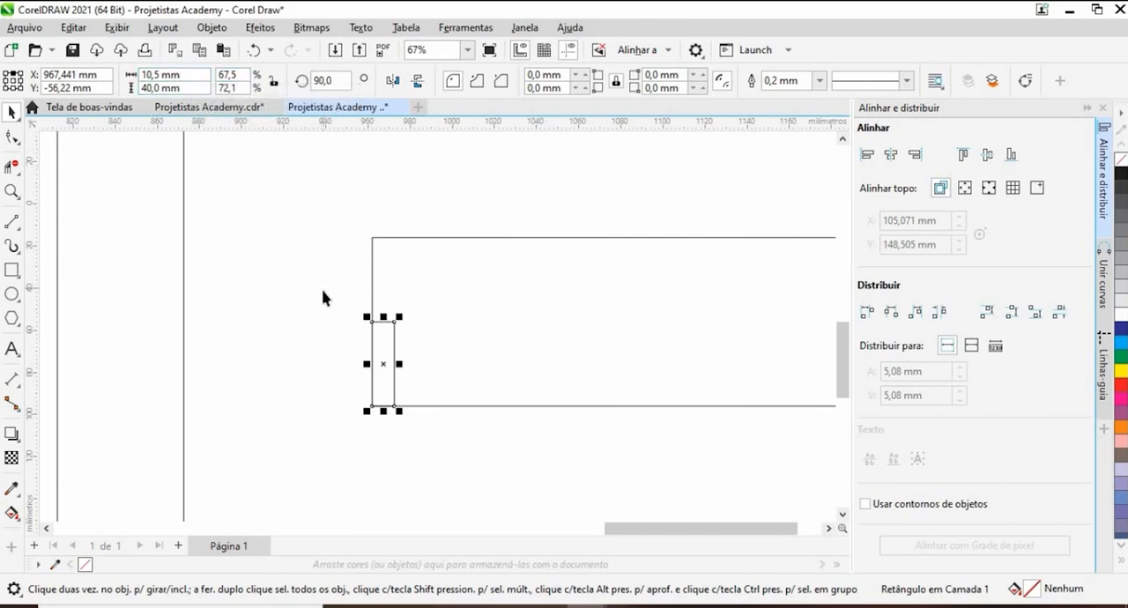
# - Examine how the small rectangle sits in the horizontal board's lower-left corner
pyautogui.moveTo(322, 291); pyautogui.dragTo(413, 447)
pyautogui.scroll(6, 346, 386)
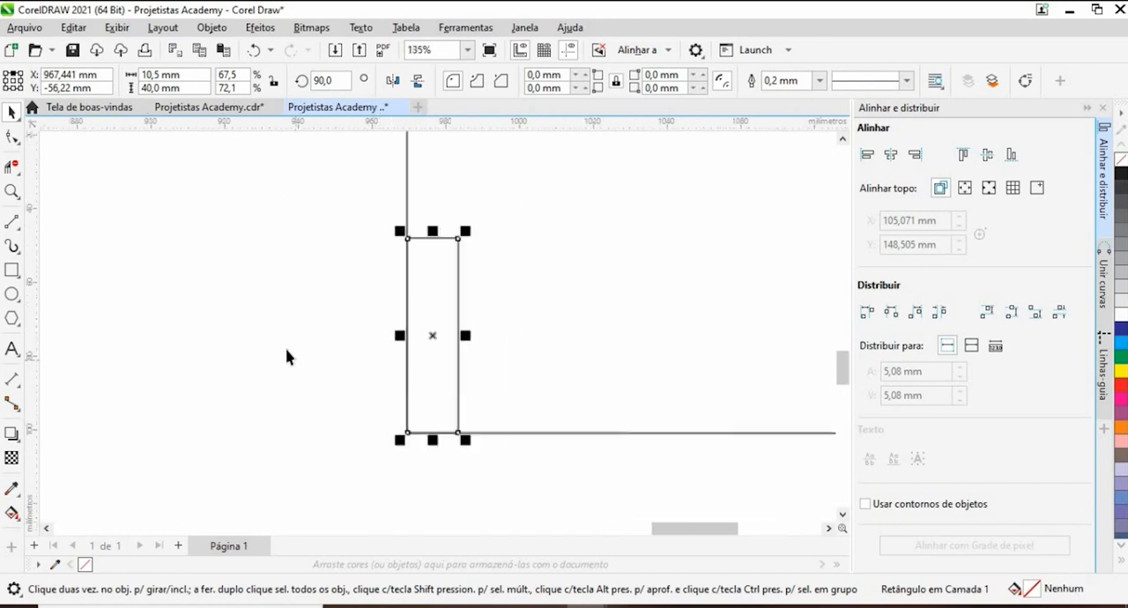
pyautogui.scroll(2, 286, 351)
pyautogui.click(286, 350)
pyautogui.moveTo(376, 166); pyautogui.dragTo(635, 526)
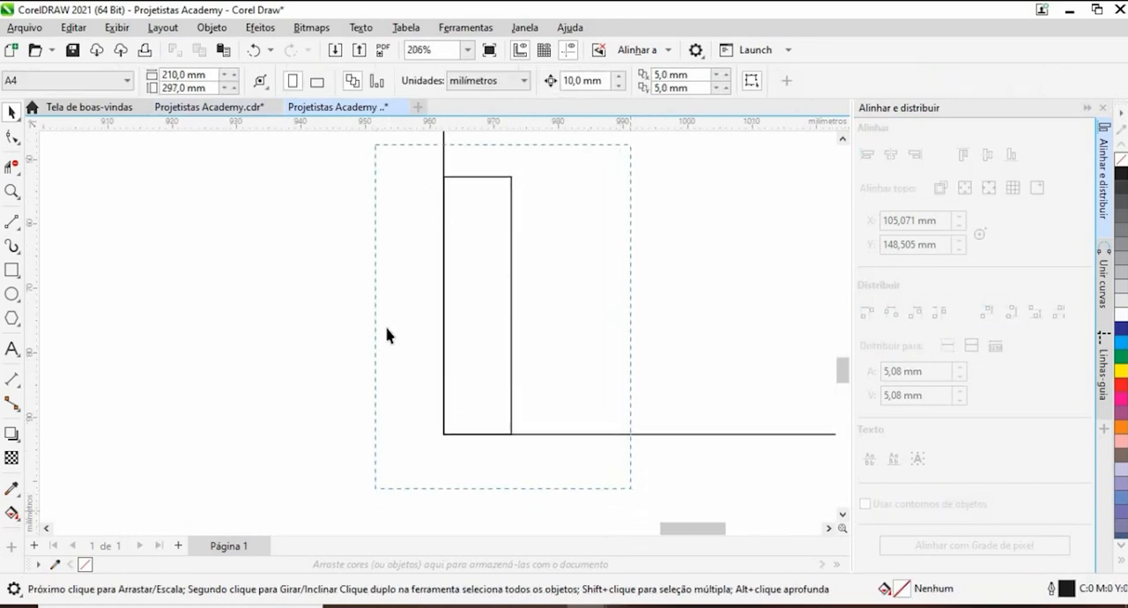
pyautogui.scroll(-5, 387, 333)
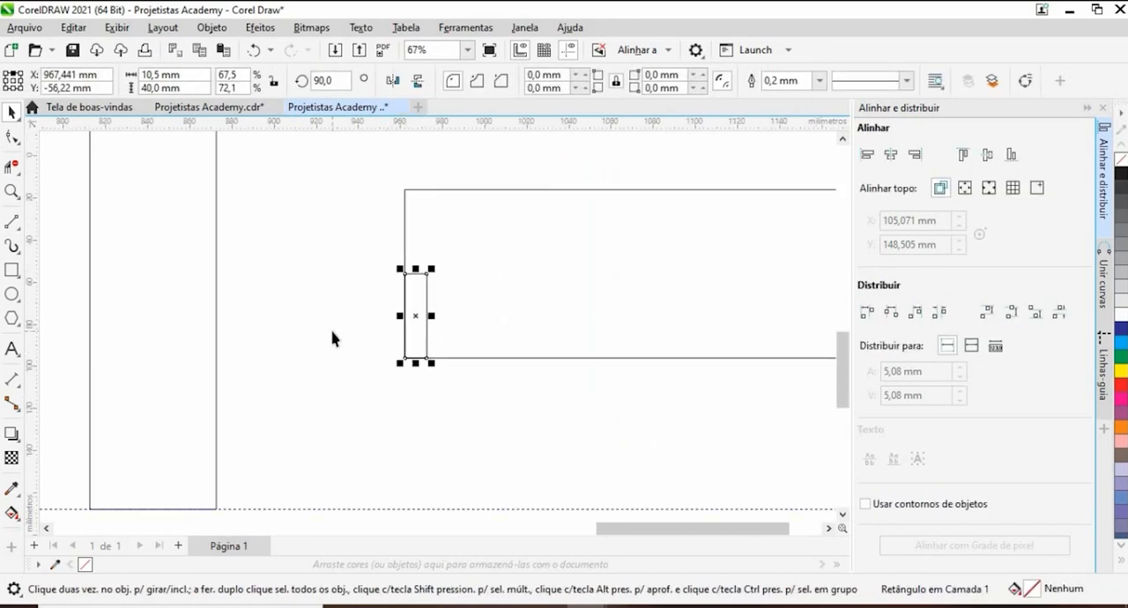
pyautogui.moveTo(356, 249); pyautogui.dragTo(552, 431)
pyautogui.click(353, 386)
pyautogui.scroll(-1, 369, 382)
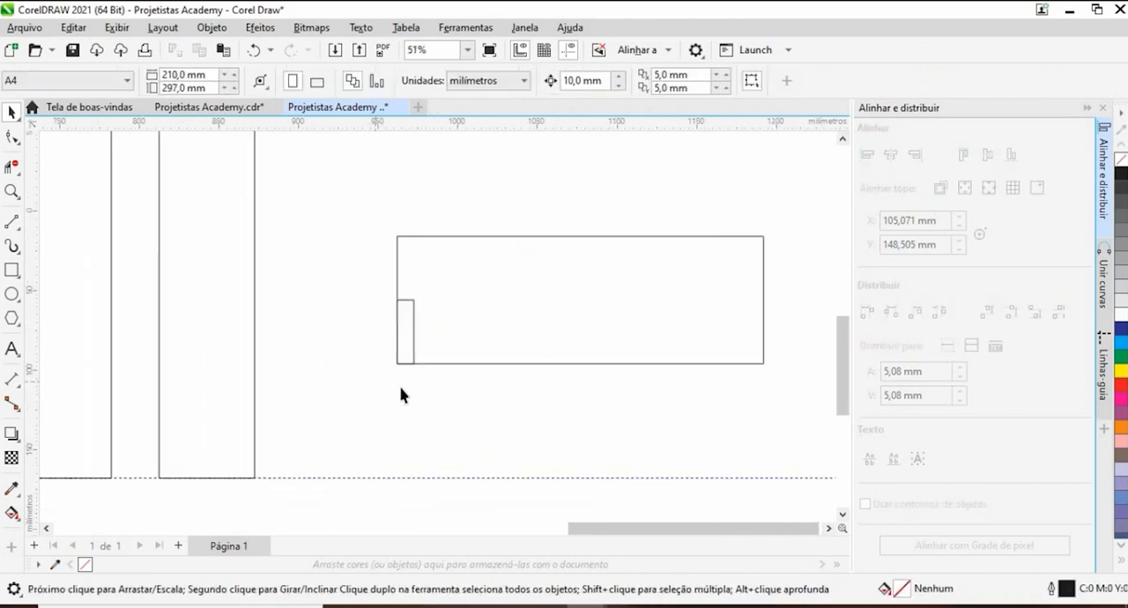
# - Copy the small rectangle from the board's lower-left corner and snap the copy into its lower-right corner
pyautogui.moveTo(328, 342); pyautogui.dragTo(254, 298)
pyautogui.moveTo(292, 233); pyautogui.dragTo(375, 346)
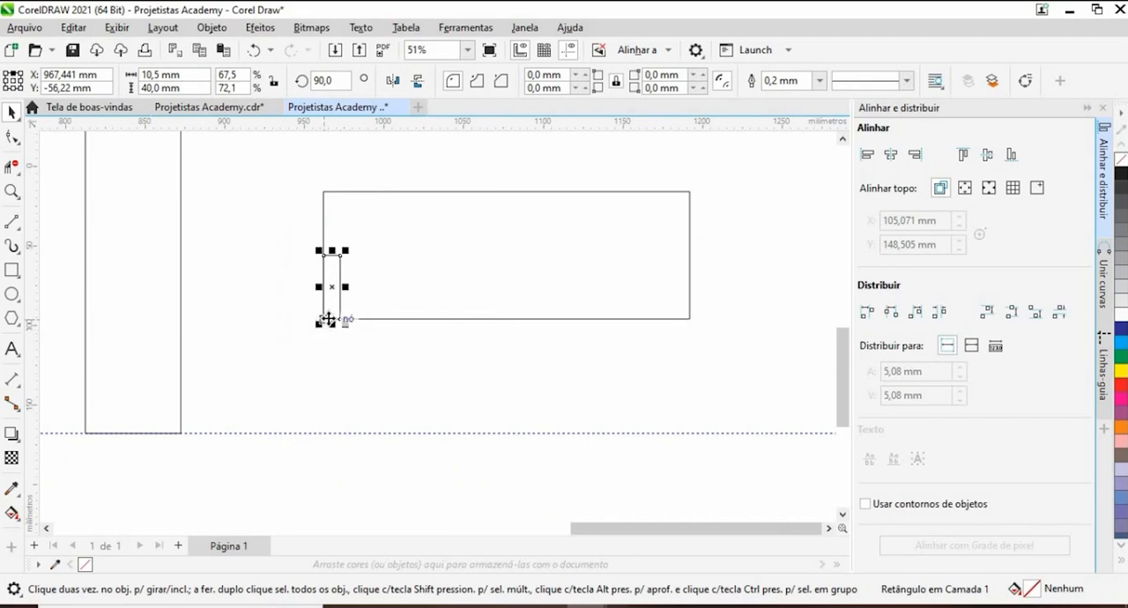
pyautogui.moveTo(326, 319); pyautogui.dragTo(683, 318)
pyautogui.scroll(4, 689, 323)
pyautogui.click(690, 364)
pyautogui.scroll(-5, 661, 346)
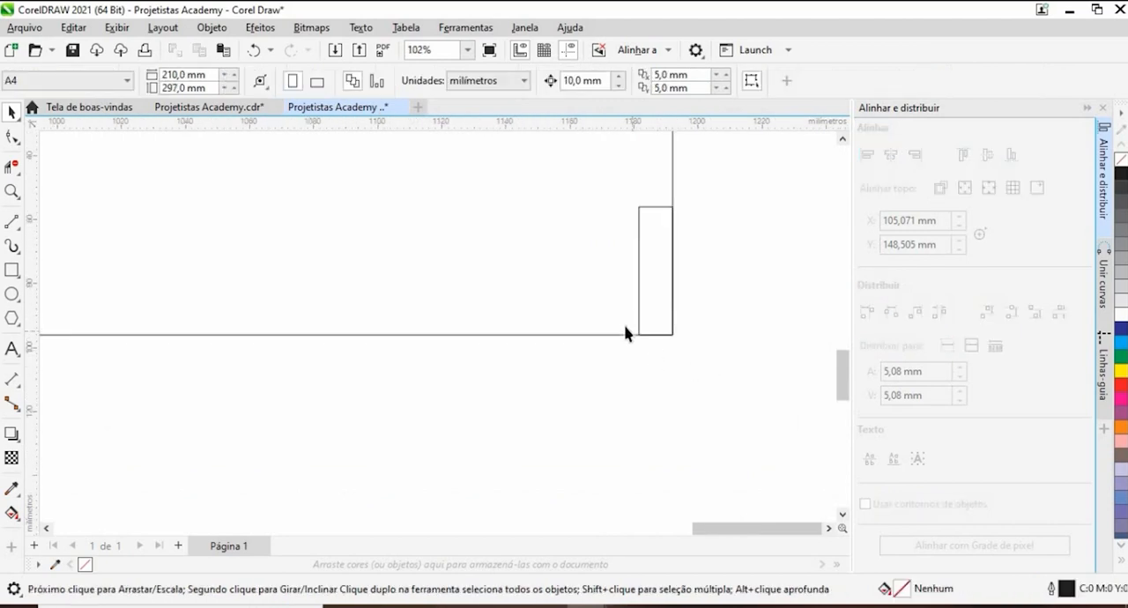
pyautogui.scroll(1, 587, 330)
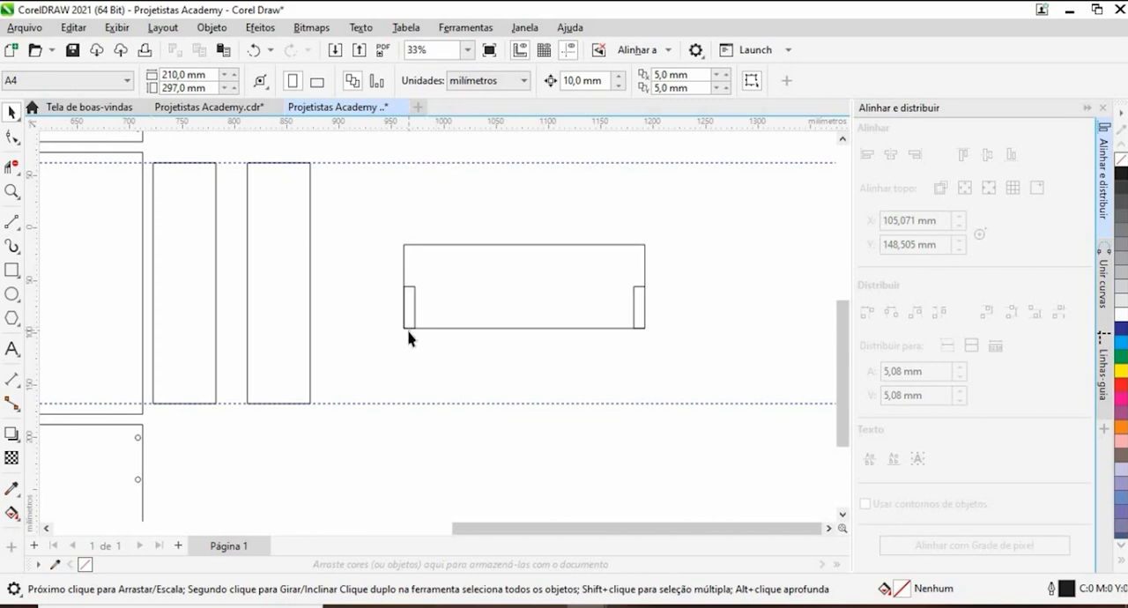
# - Move the left small rectangle outward so its right side snaps against the board's left edge, level with the board's bottom
pyautogui.moveTo(370, 330); pyautogui.dragTo(481, 322)
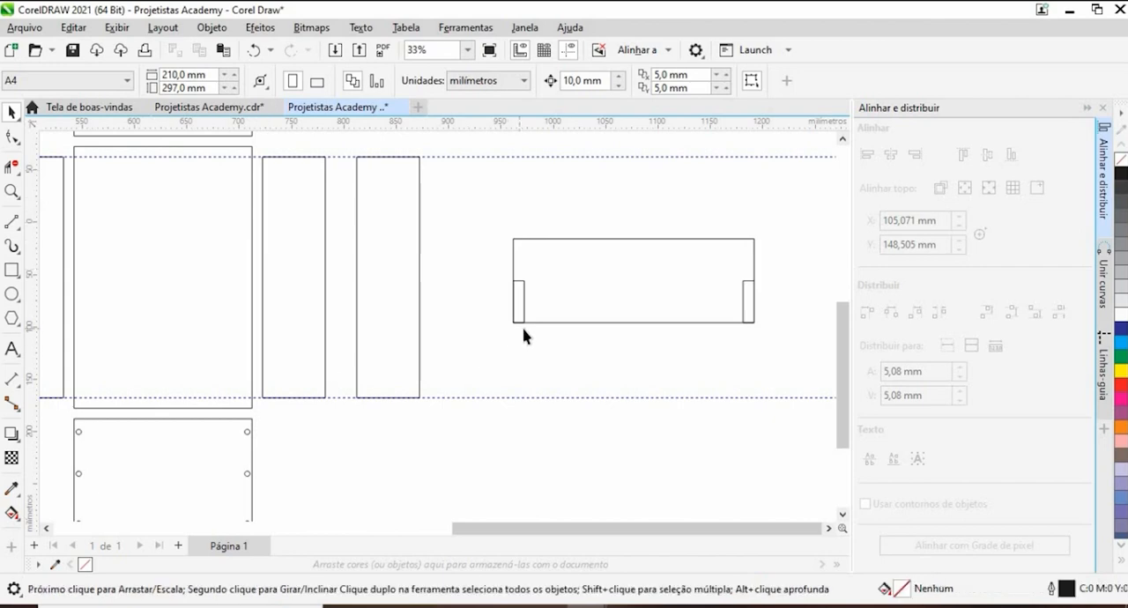
pyautogui.scroll(1, 523, 335)
pyautogui.moveTo(549, 341); pyautogui.dragTo(467, 245)
pyautogui.scroll(3, 523, 290)
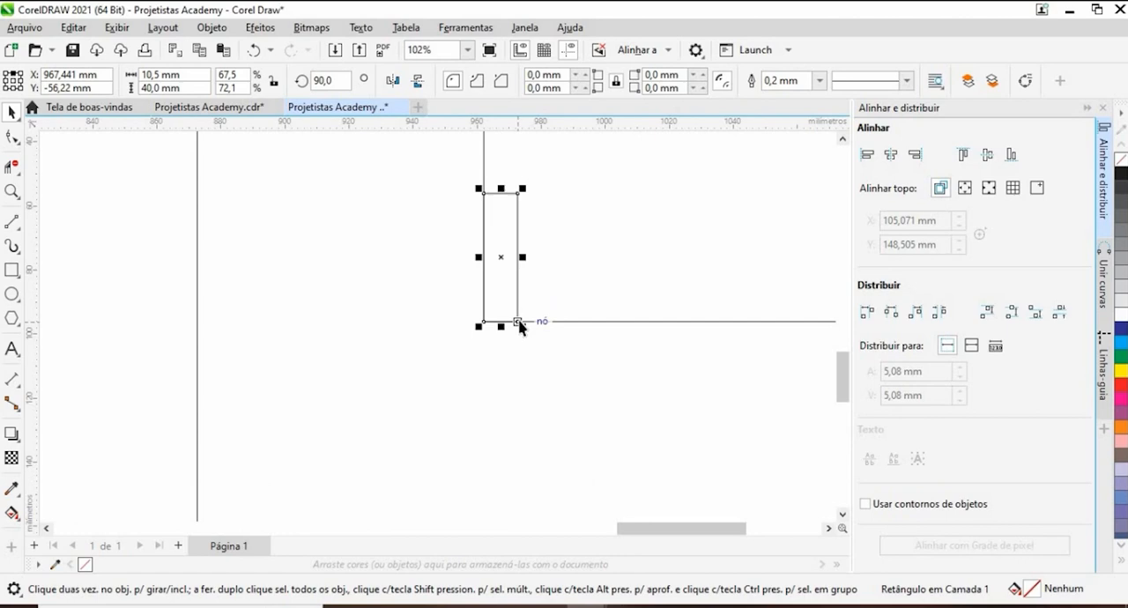
pyautogui.moveTo(520, 326); pyautogui.dragTo(486, 323)
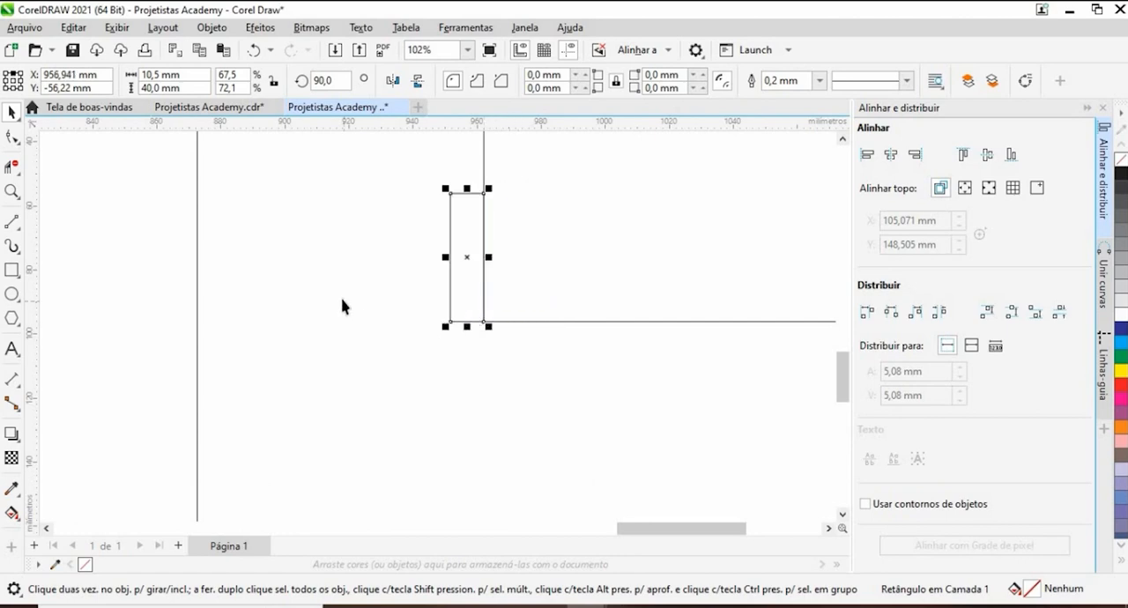
# - Move the right small rectangle outward so its left side snaps against the board's right edge, and check its alignment
pyautogui.scroll(-4, 341, 300)
pyautogui.scroll(2, 532, 317)
pyautogui.moveTo(672, 200); pyautogui.dragTo(616, 336)
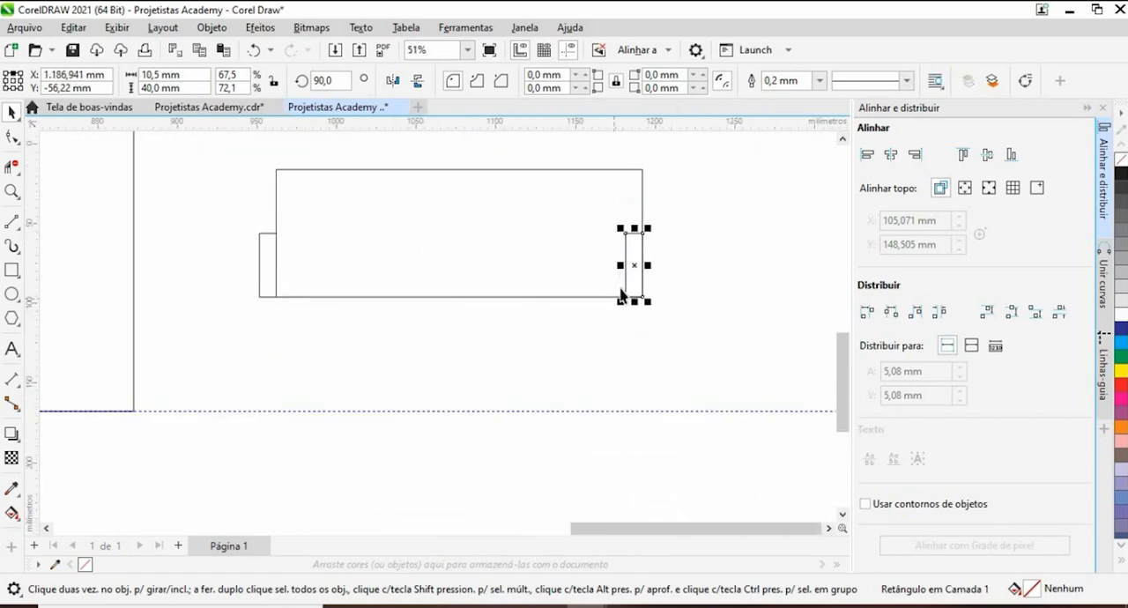
pyautogui.scroll(1, 620, 298)
pyautogui.moveTo(627, 297)
pyautogui.mouseDown()
pyautogui.moveTo(654, 312)
pyautogui.moveTo(649, 304)
pyautogui.mouseUp()
pyautogui.click(244, 295)
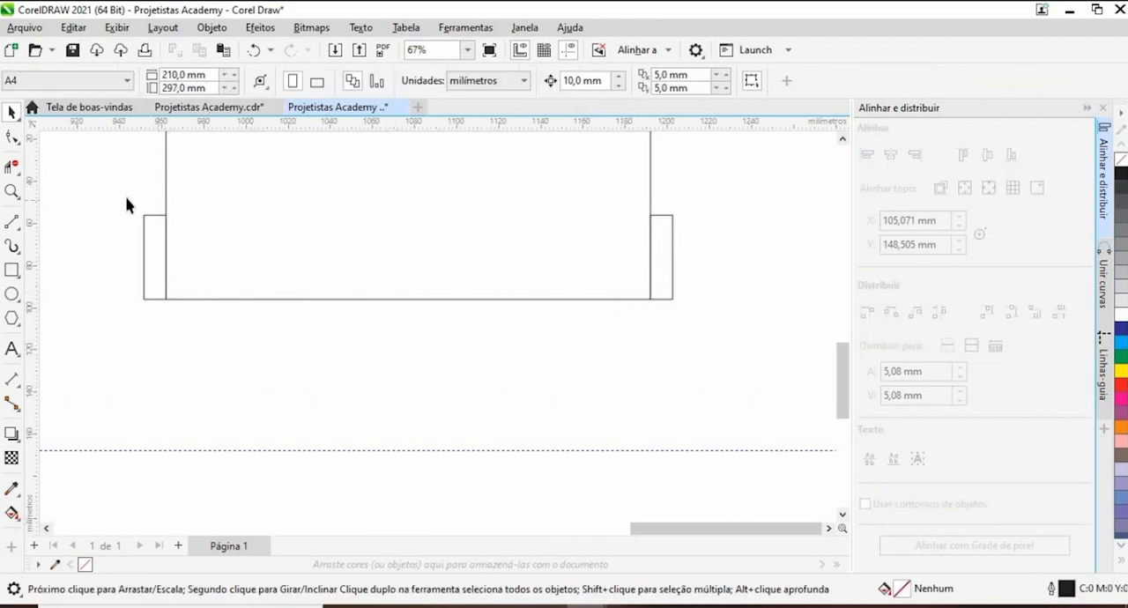
pyautogui.moveTo(661, 267); pyautogui.dragTo(667, 296)
pyautogui.scroll(4, 660, 294)
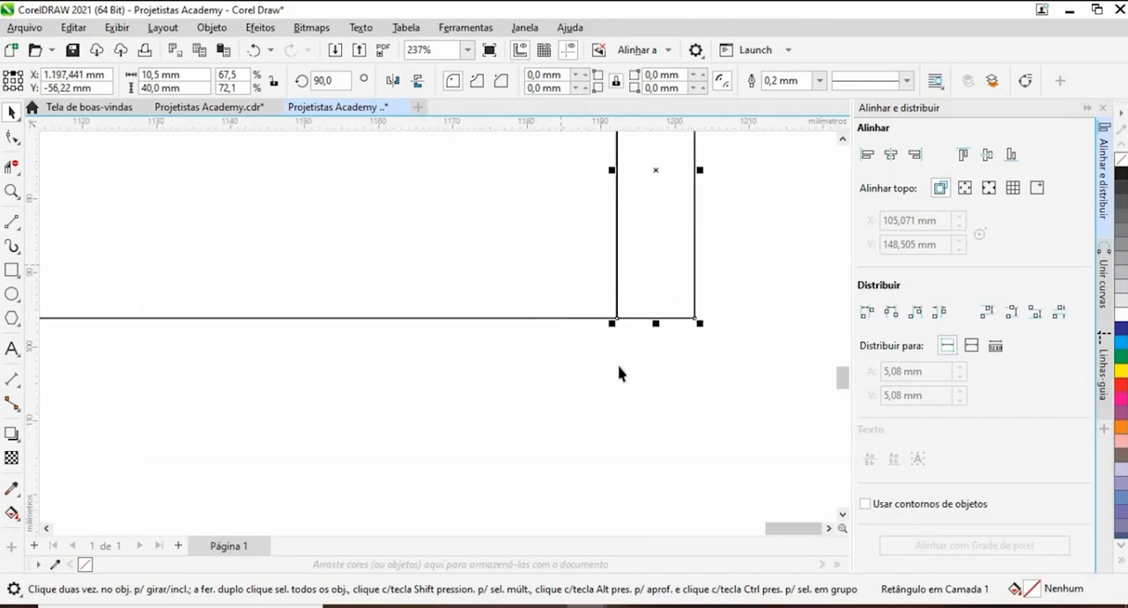
pyautogui.scroll(-3, 528, 334)
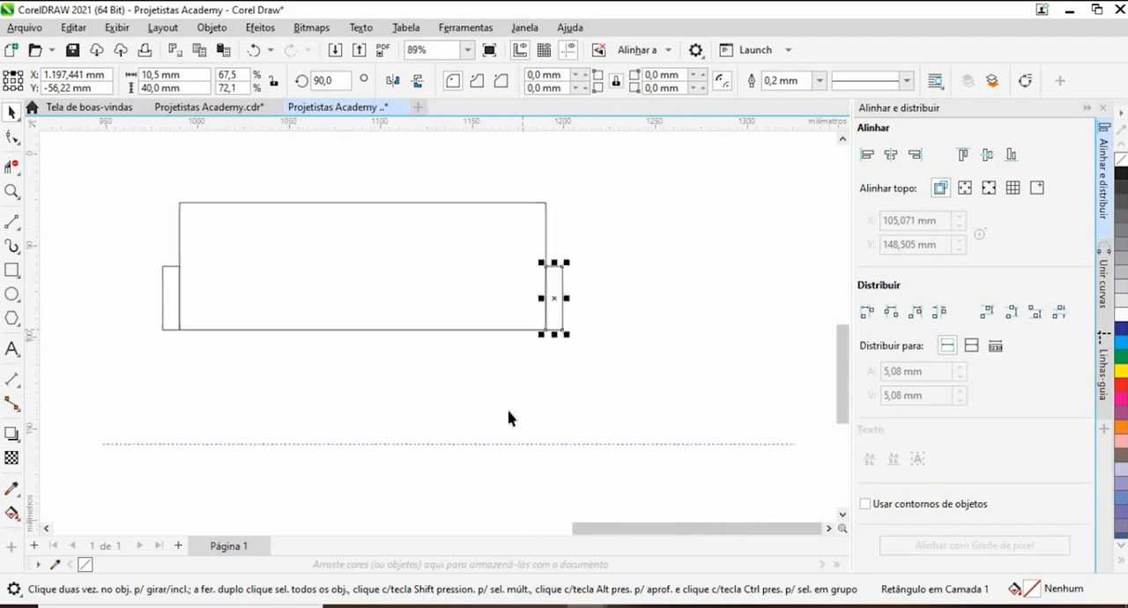
pyautogui.click(499, 366)
pyautogui.moveTo(514, 364); pyautogui.dragTo(667, 381)
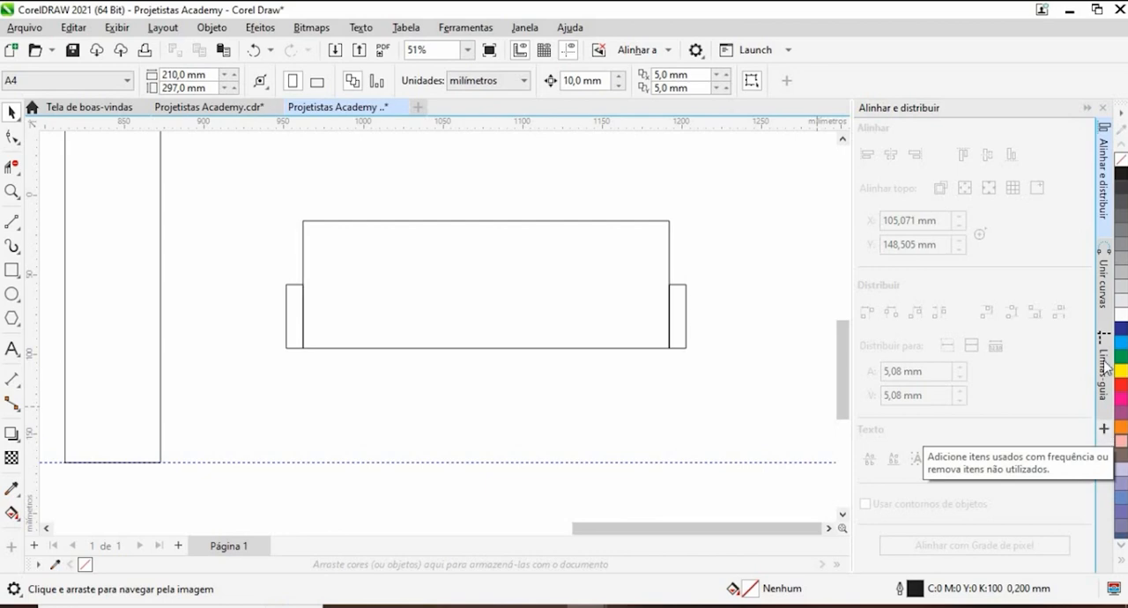
# - Show the Transform docker (Transformar)
pyautogui.click(523, 28)
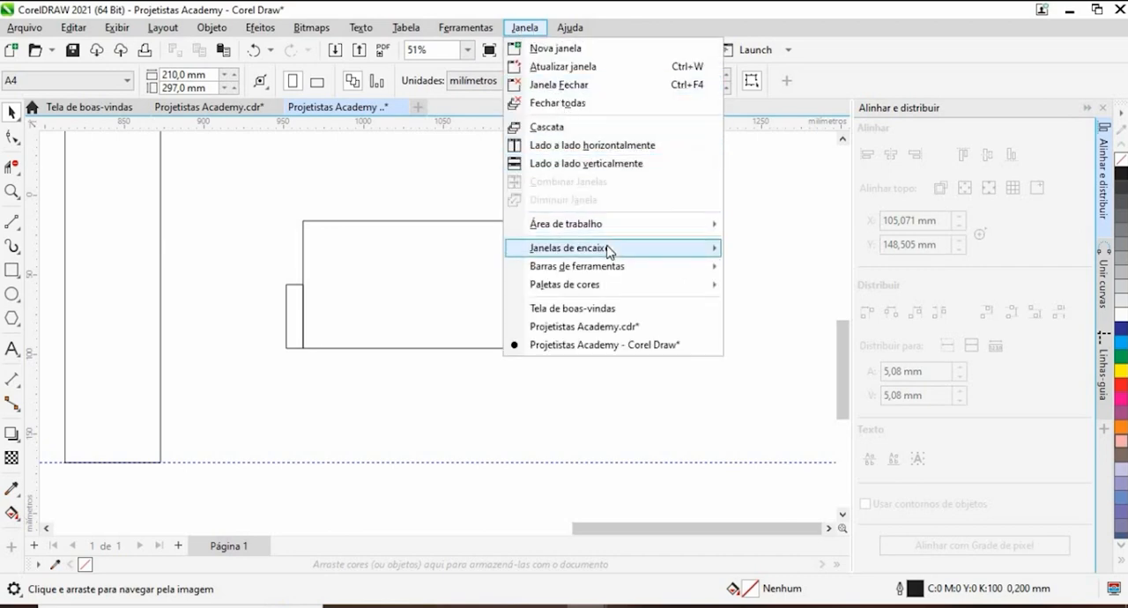
pyautogui.moveTo(607, 249)
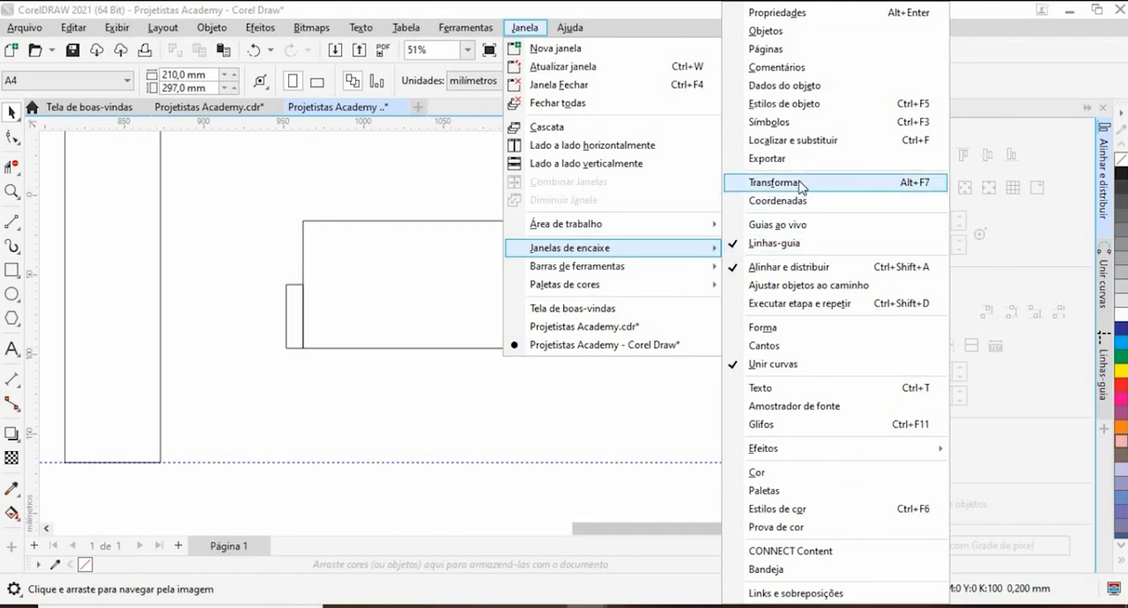
pyautogui.click(775, 183)
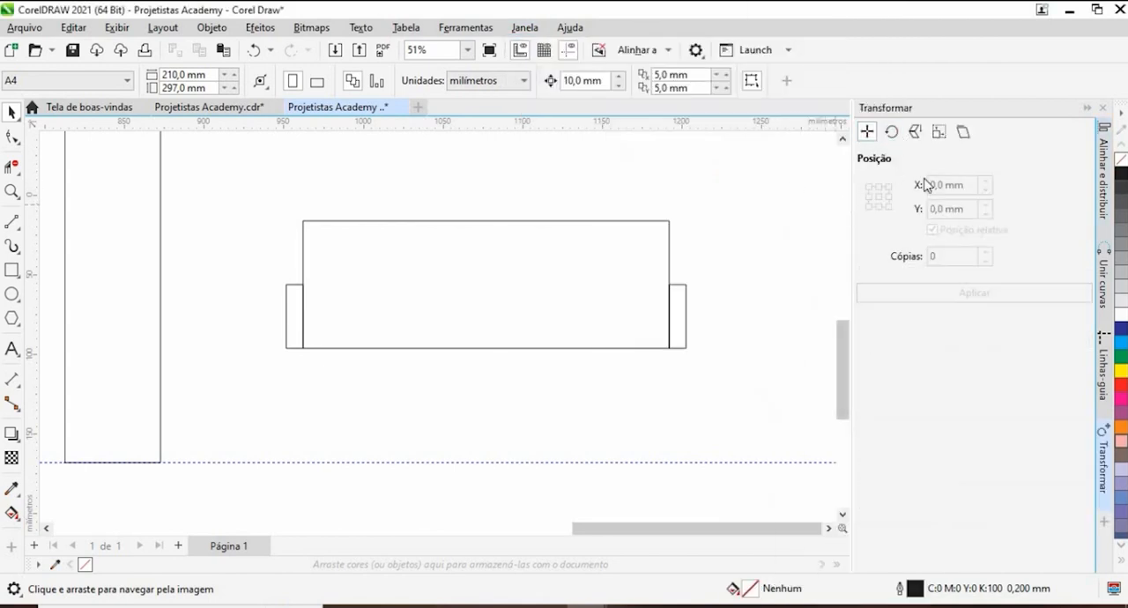
pyautogui.rightClick(863, 192)
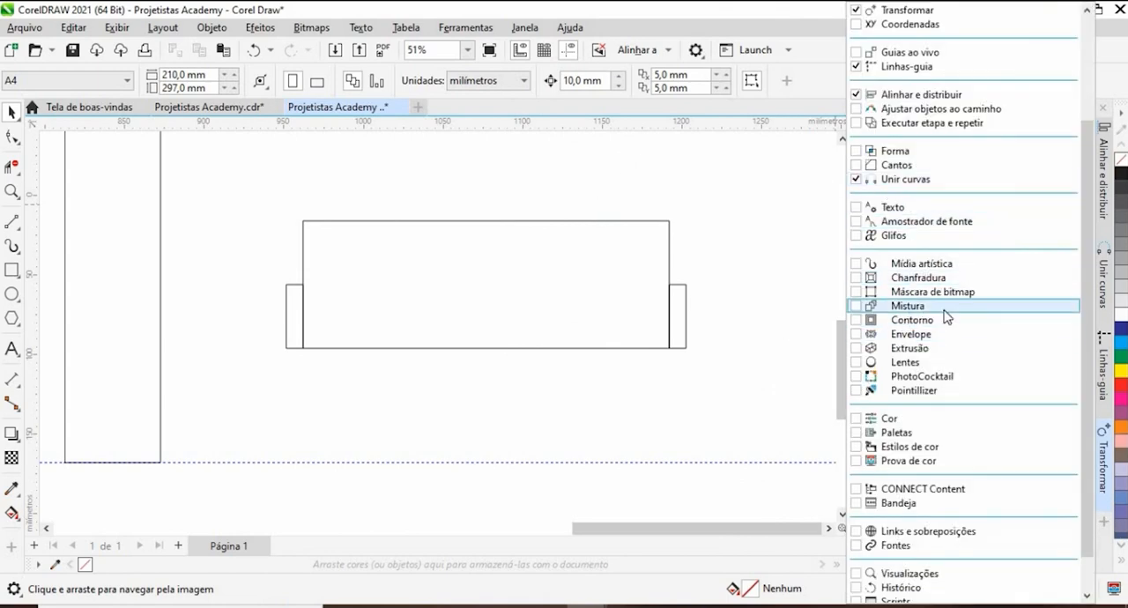
pyautogui.click(766, 395)
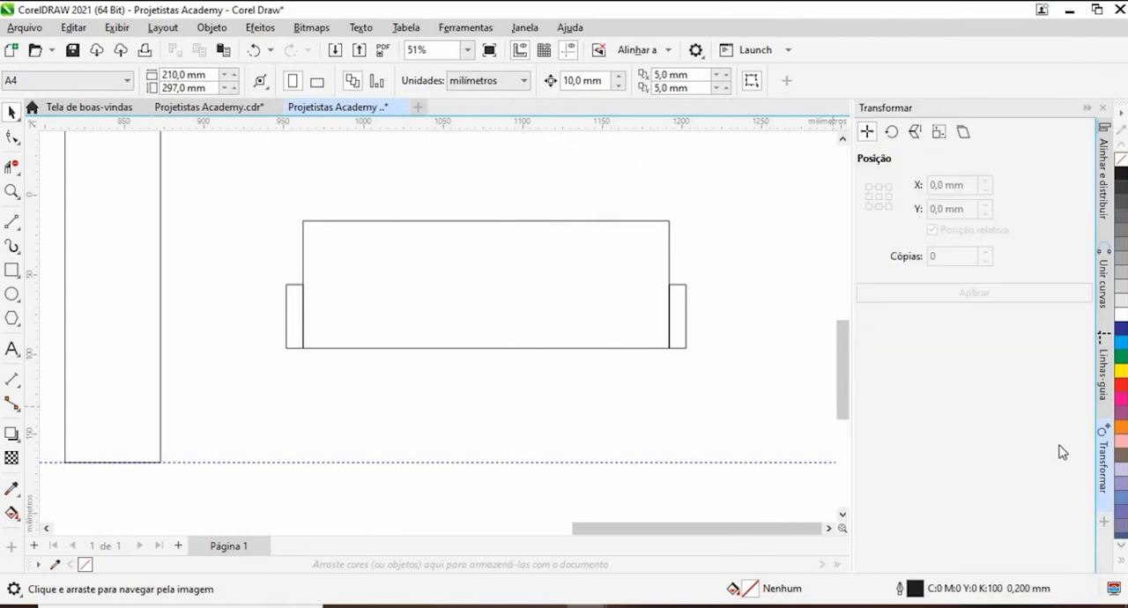
pyautogui.click(1104, 524)
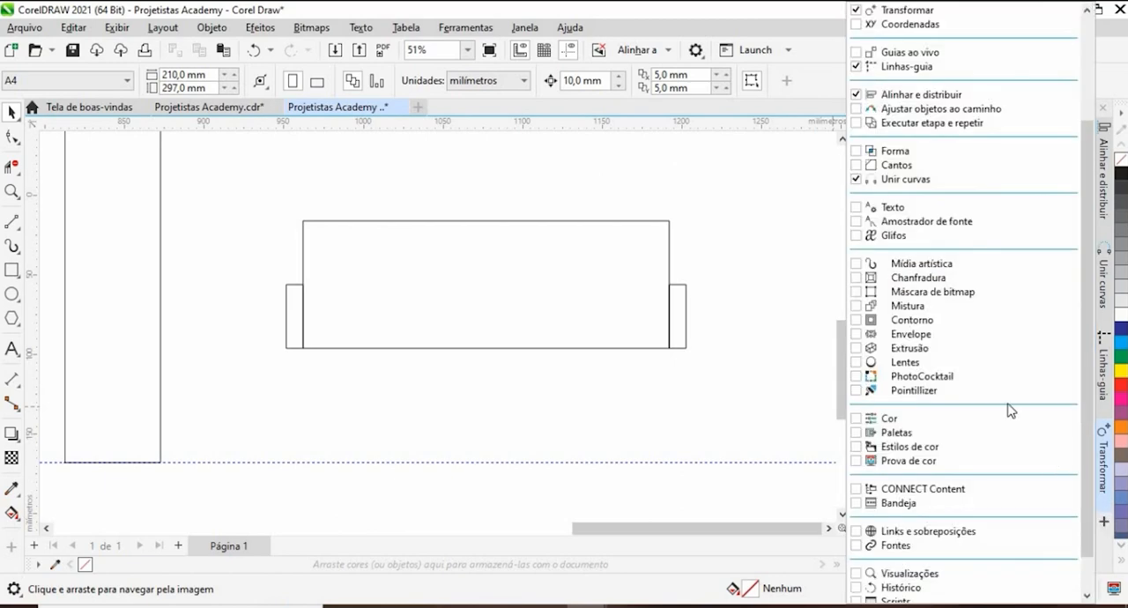
pyautogui.click(952, 315)
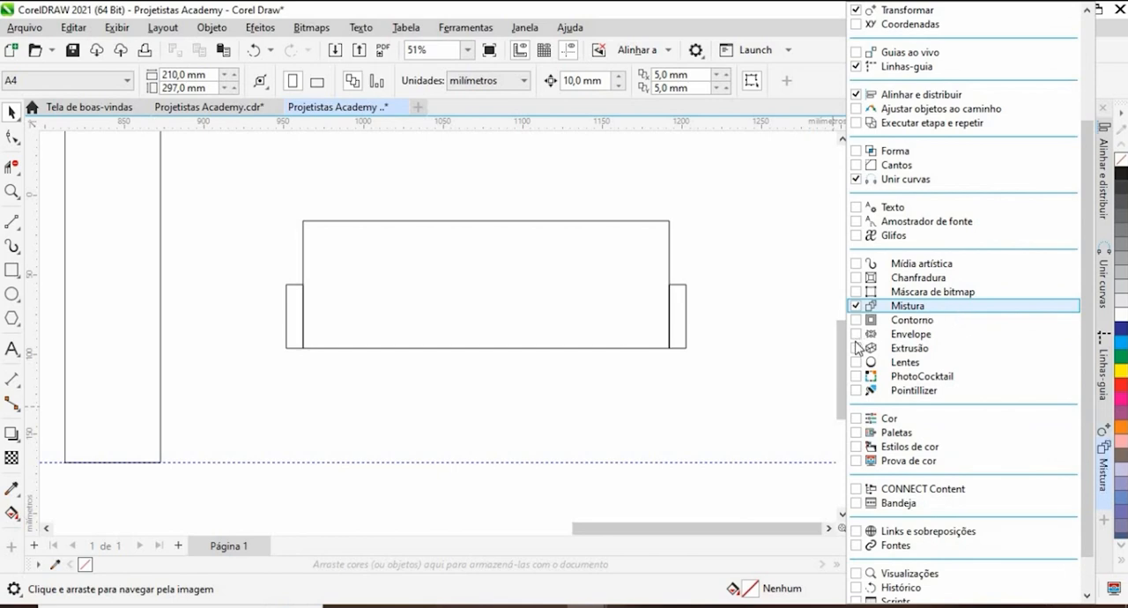
pyautogui.click(762, 333)
pyautogui.click(1103, 473)
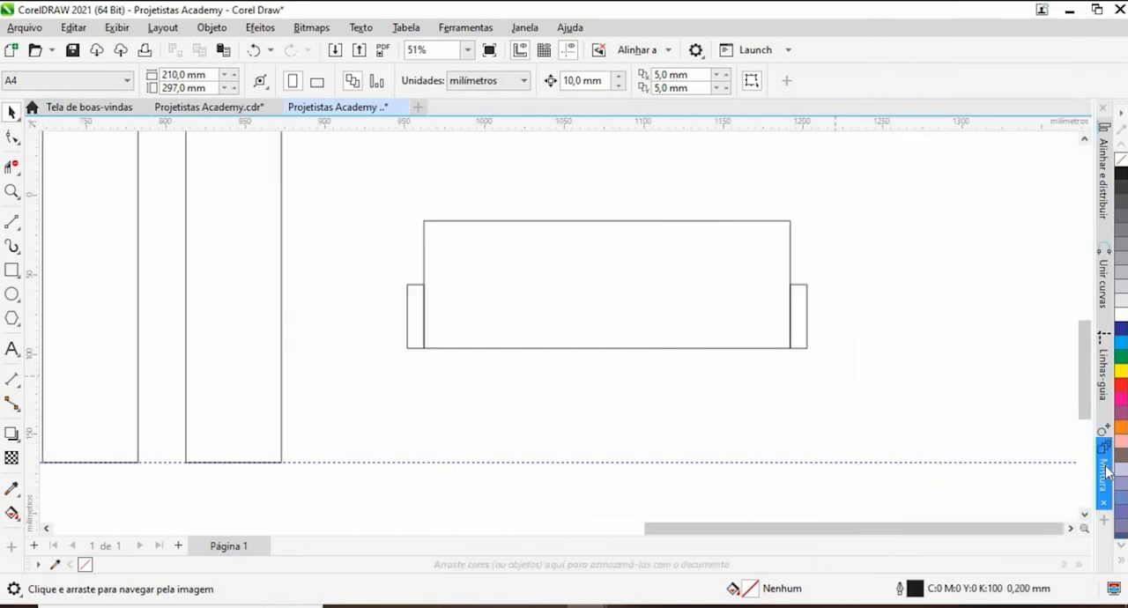
pyautogui.click(1105, 473)
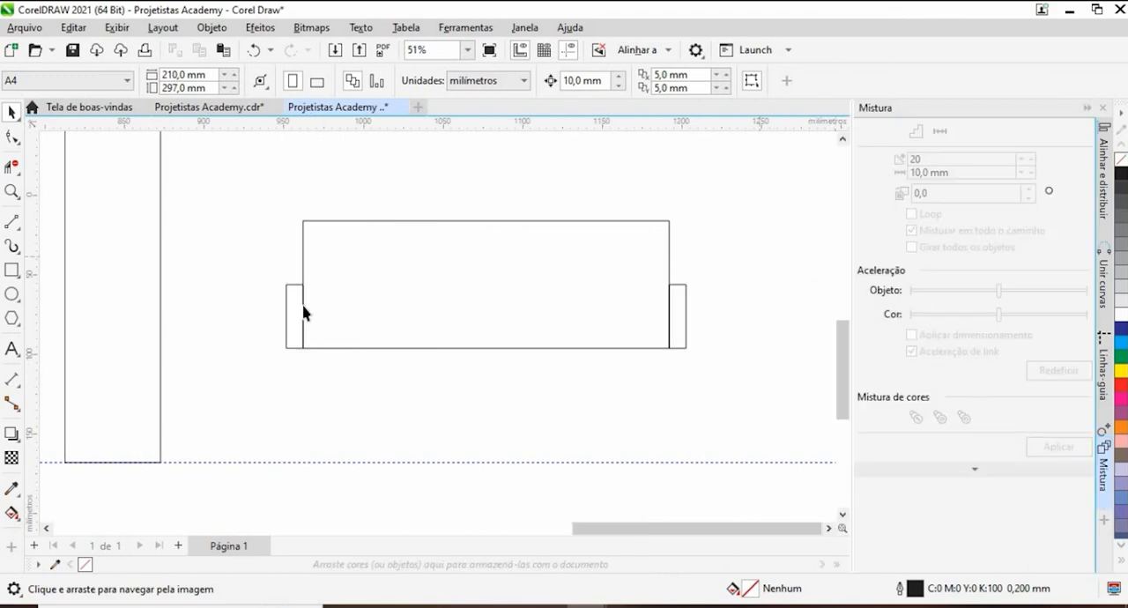
pyautogui.moveTo(230, 256); pyautogui.dragTo(338, 395)
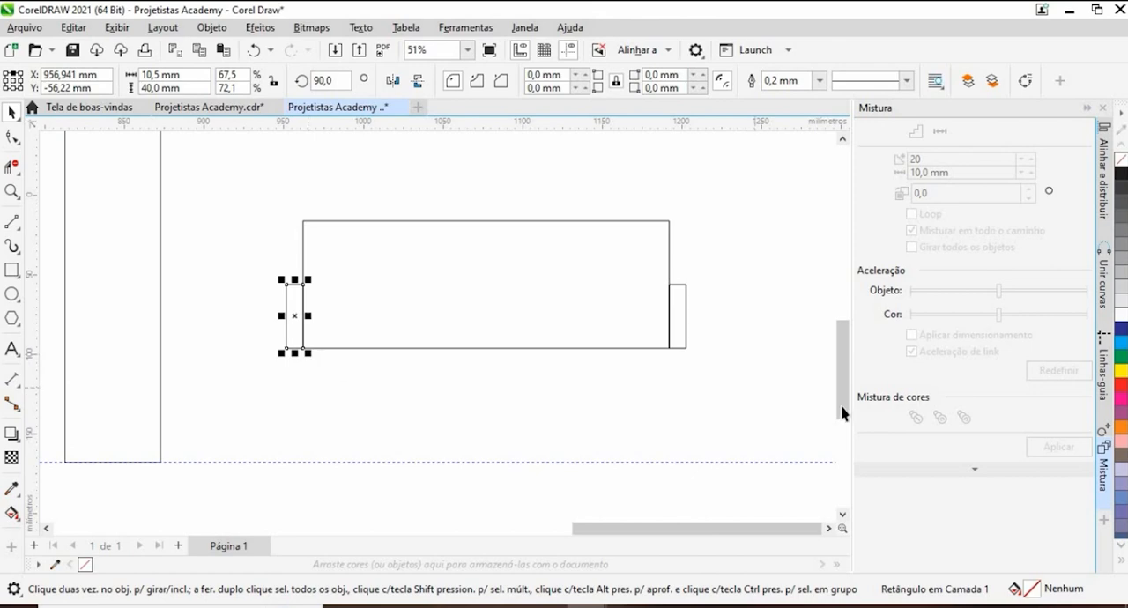
pyautogui.click(297, 315)
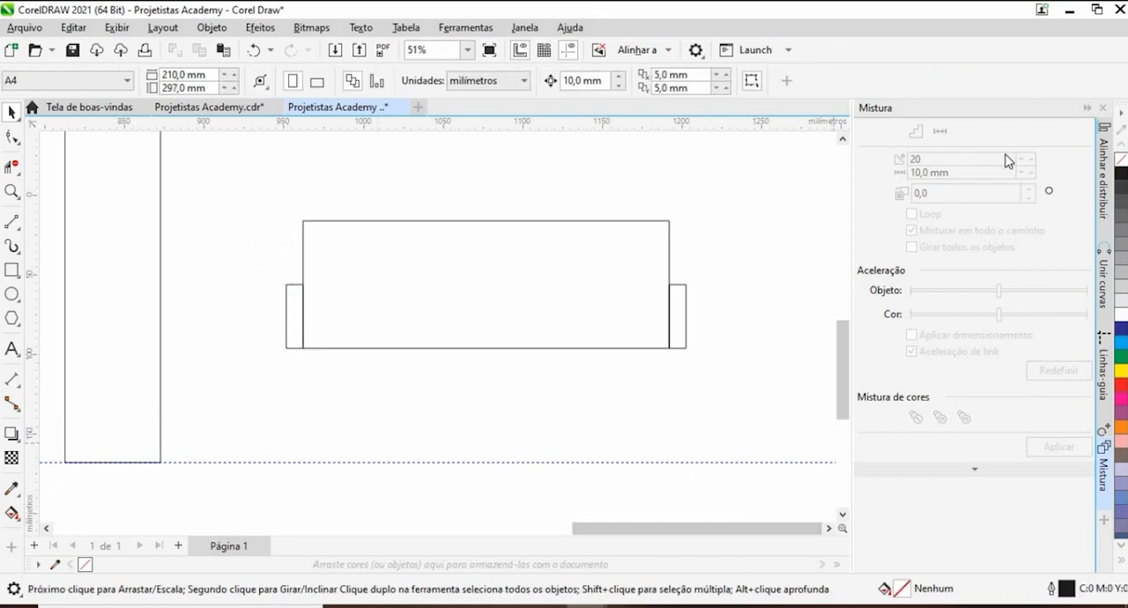
pyautogui.click(1103, 503)
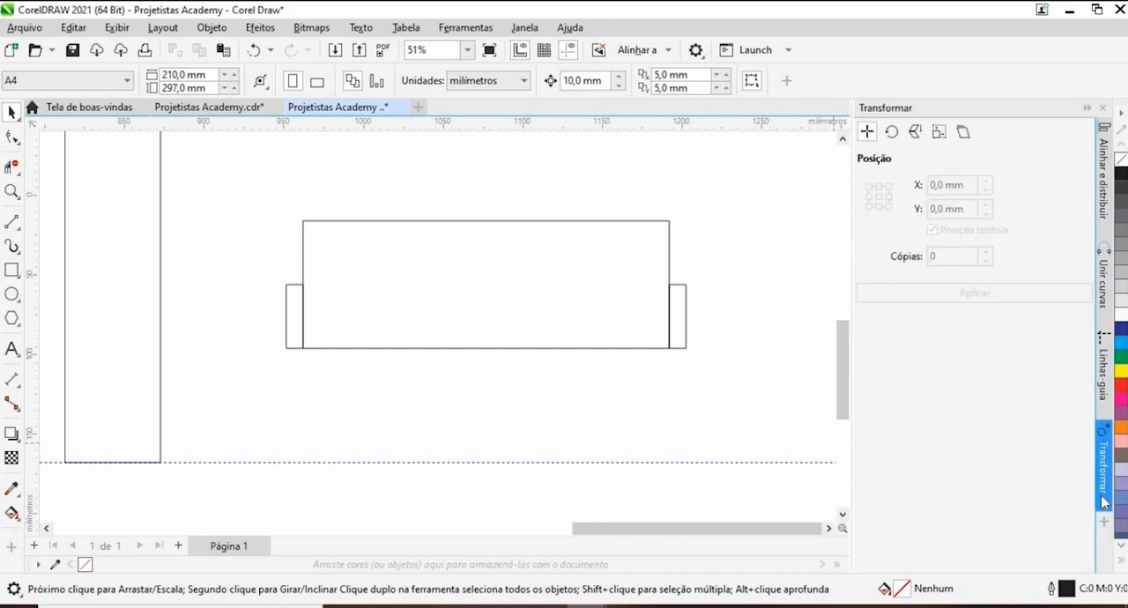
# - Blend the left small rectangle into the right one along a straight line with the Blend tool, using 20 steps
pyautogui.click(13, 434)
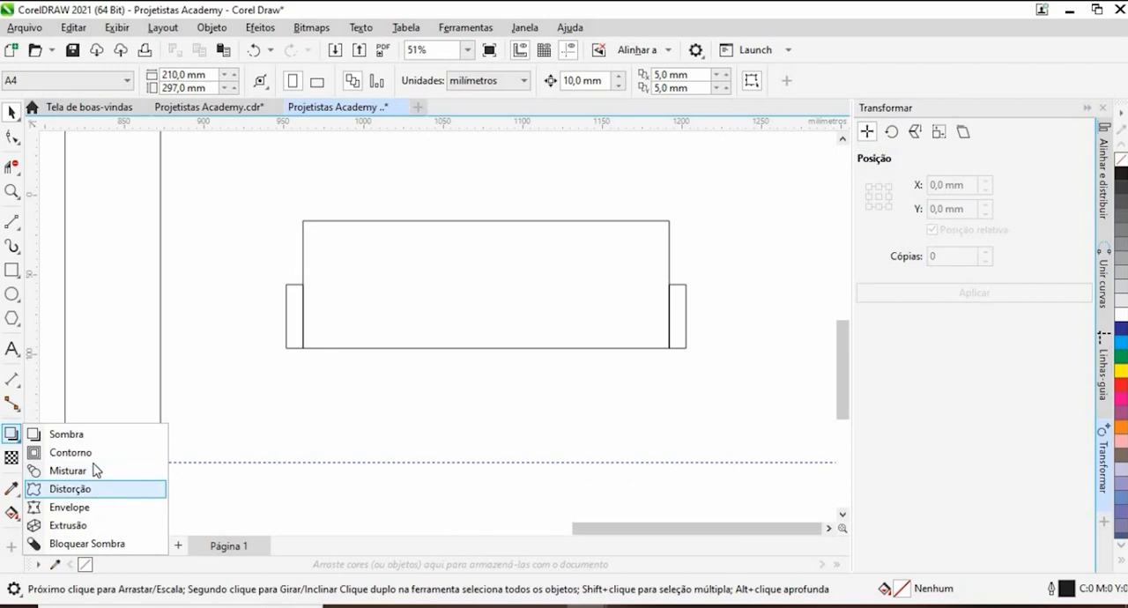
pyautogui.click(12, 435)
pyautogui.click(16, 438)
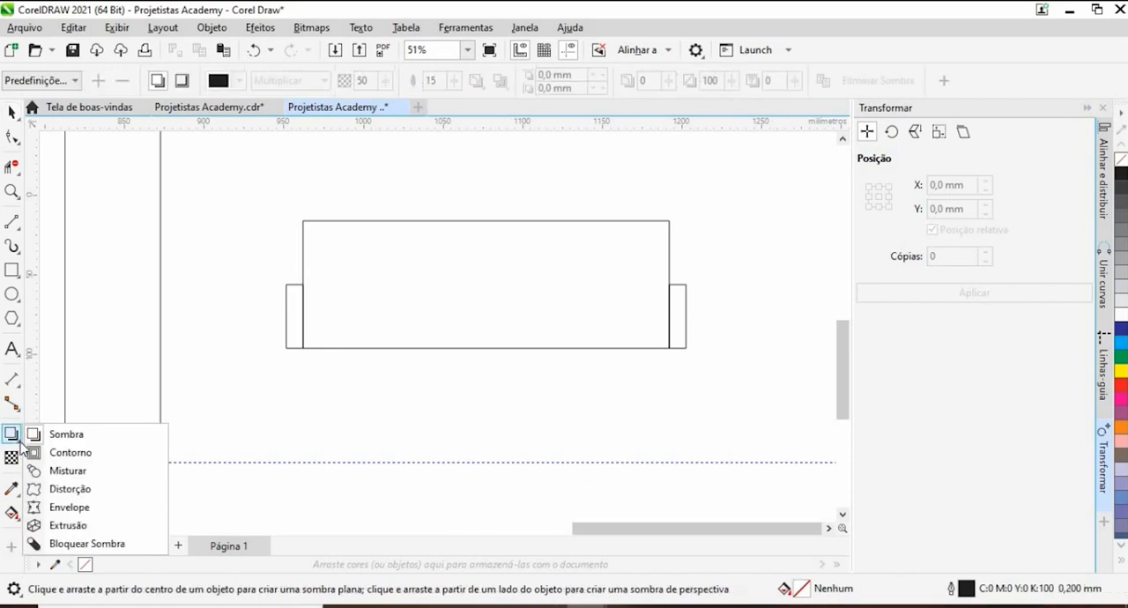
pyautogui.click(187, 345)
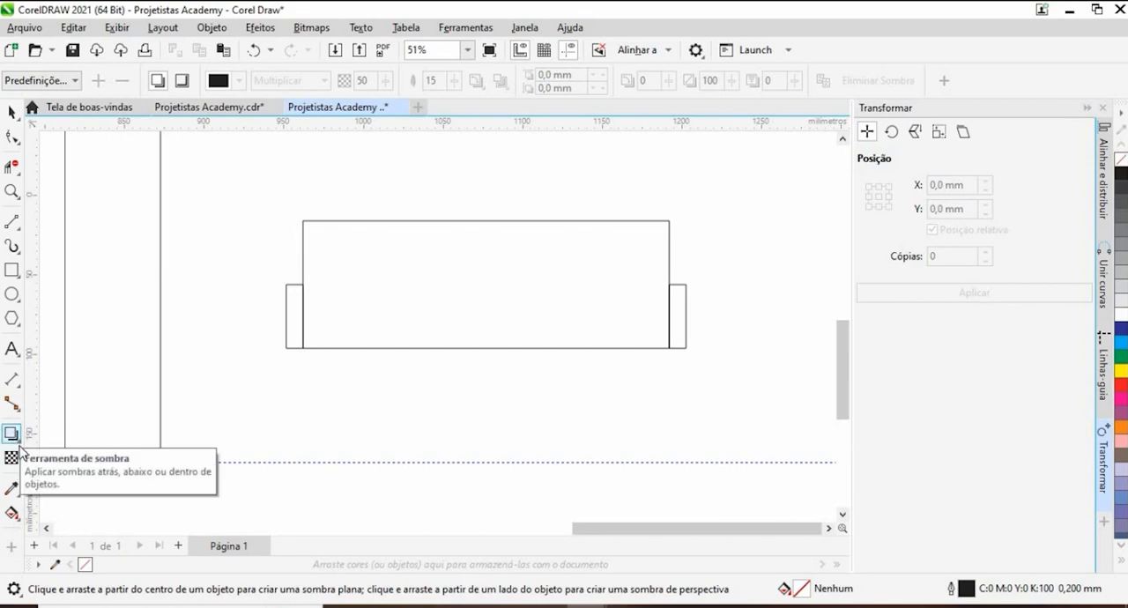
pyautogui.click(19, 443)
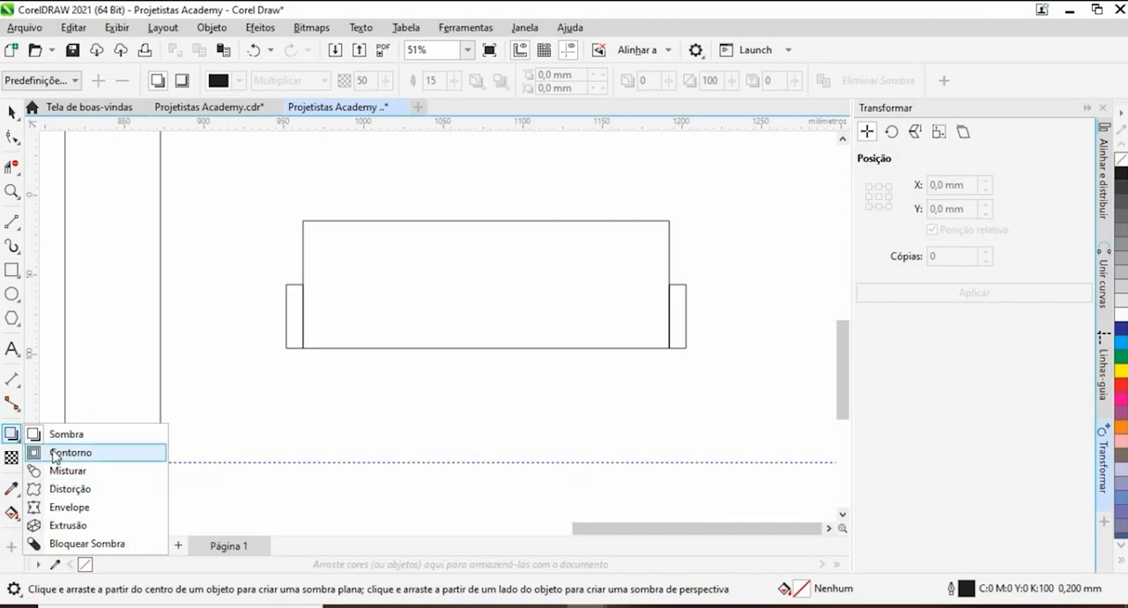
pyautogui.click(70, 475)
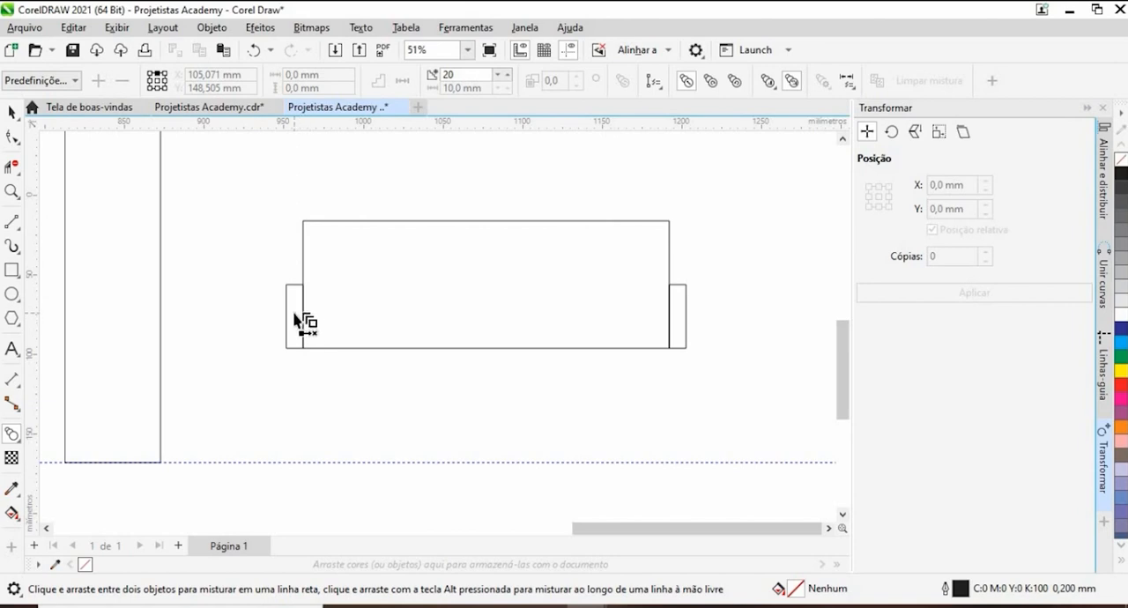
pyautogui.moveTo(302, 319); pyautogui.dragTo(684, 318)
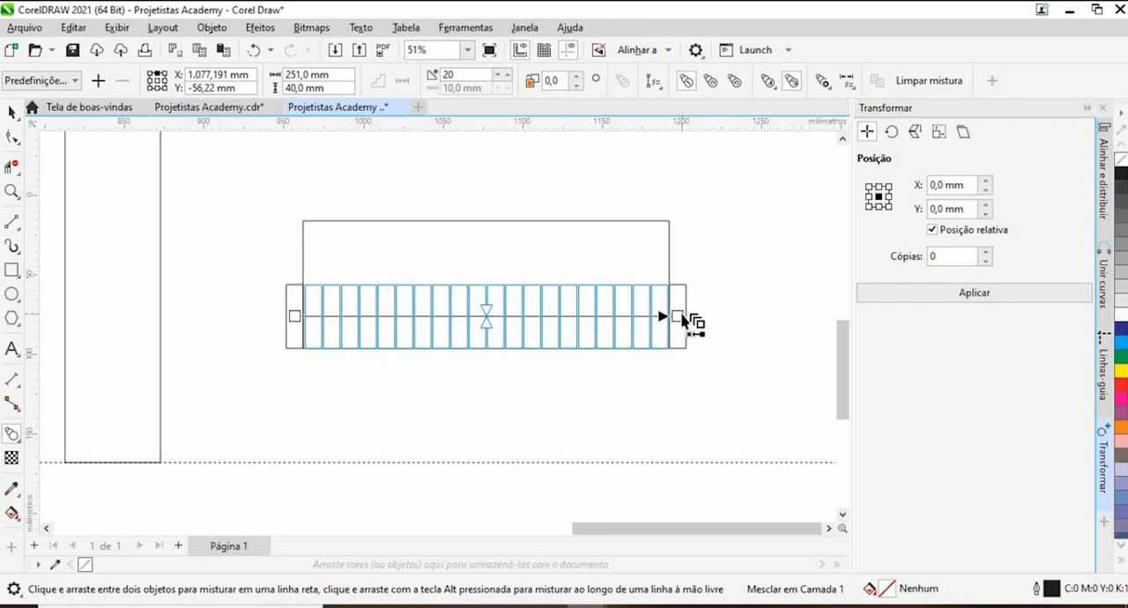
pyautogui.moveTo(684, 318); pyautogui.dragTo(683, 318)
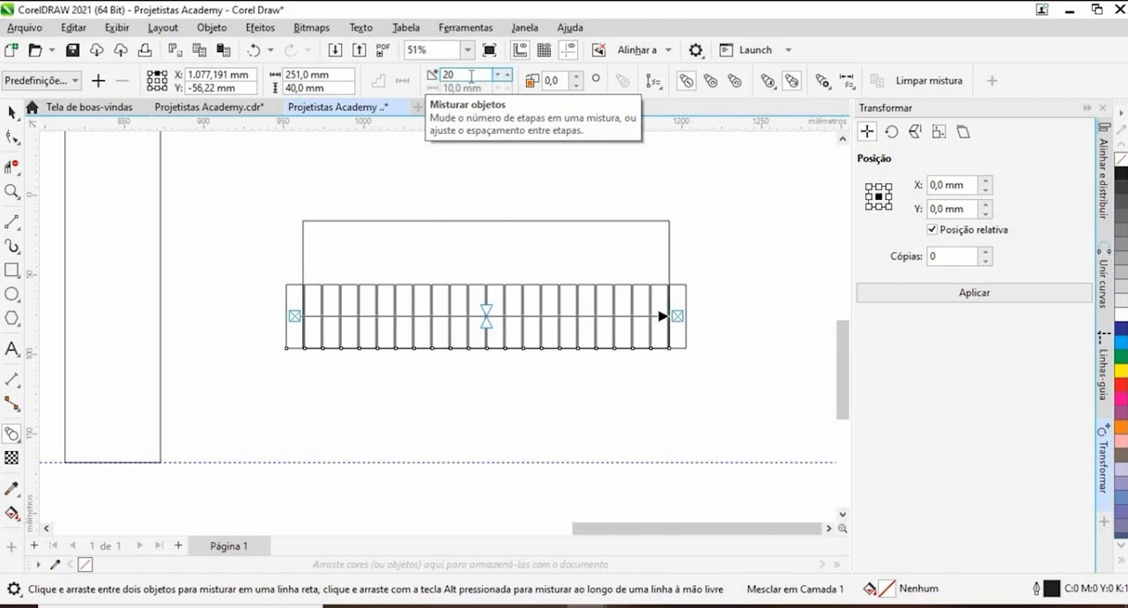
pyautogui.scroll(-2, 503, 259)
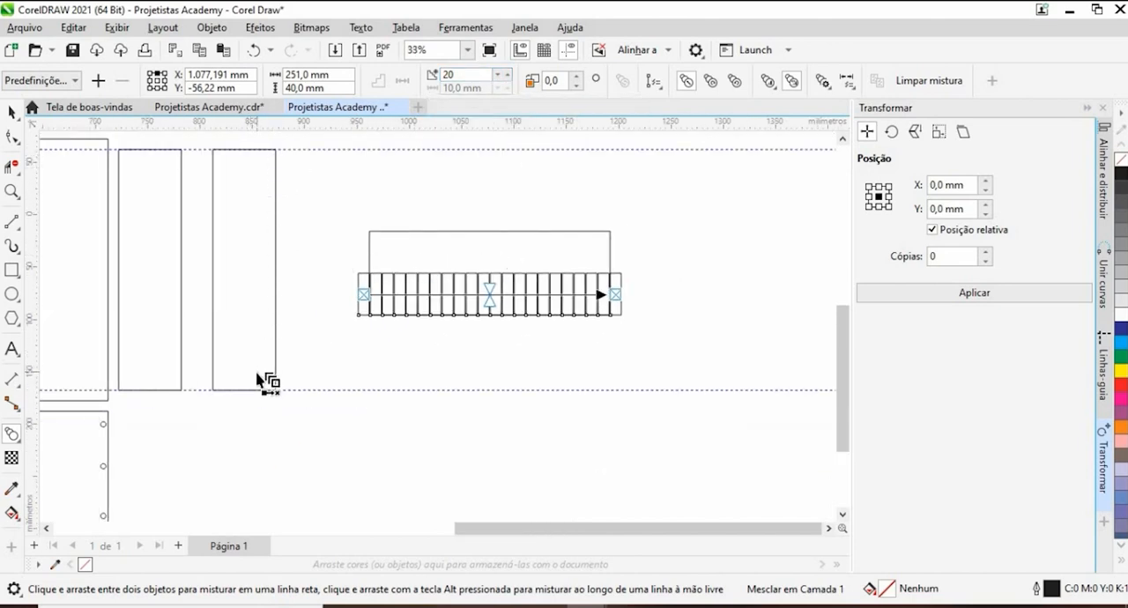
# - Set the blend between the two small rectangles to 2 steps, then deselect it
pyautogui.moveTo(222, 341); pyautogui.dragTo(421, 337)
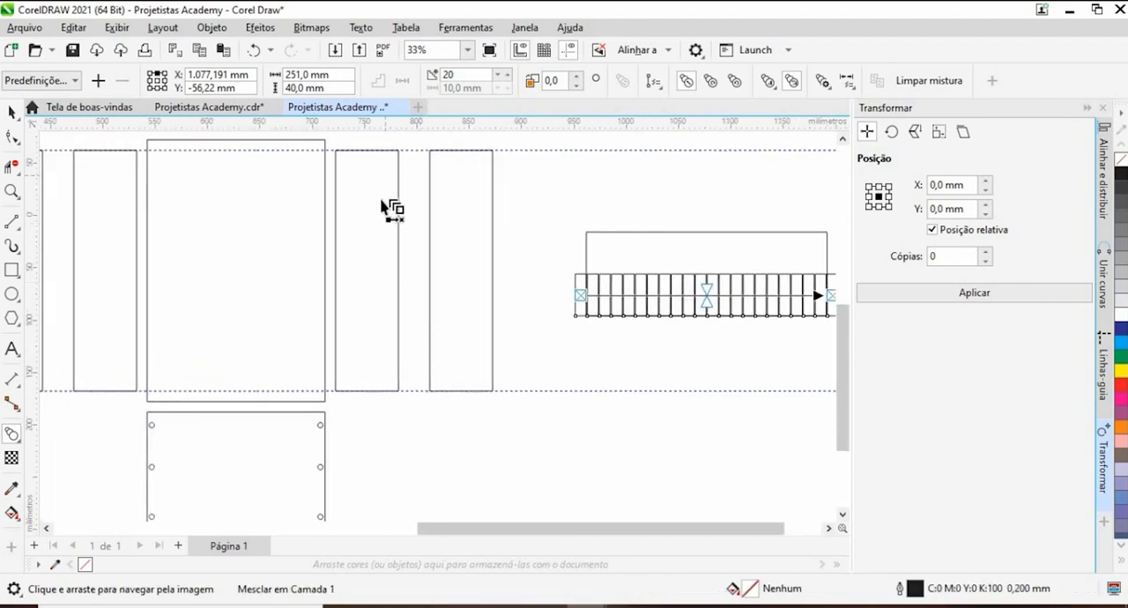
pyautogui.moveTo(598, 249); pyautogui.dragTo(359, 271)
pyautogui.scroll(-1, 360, 270)
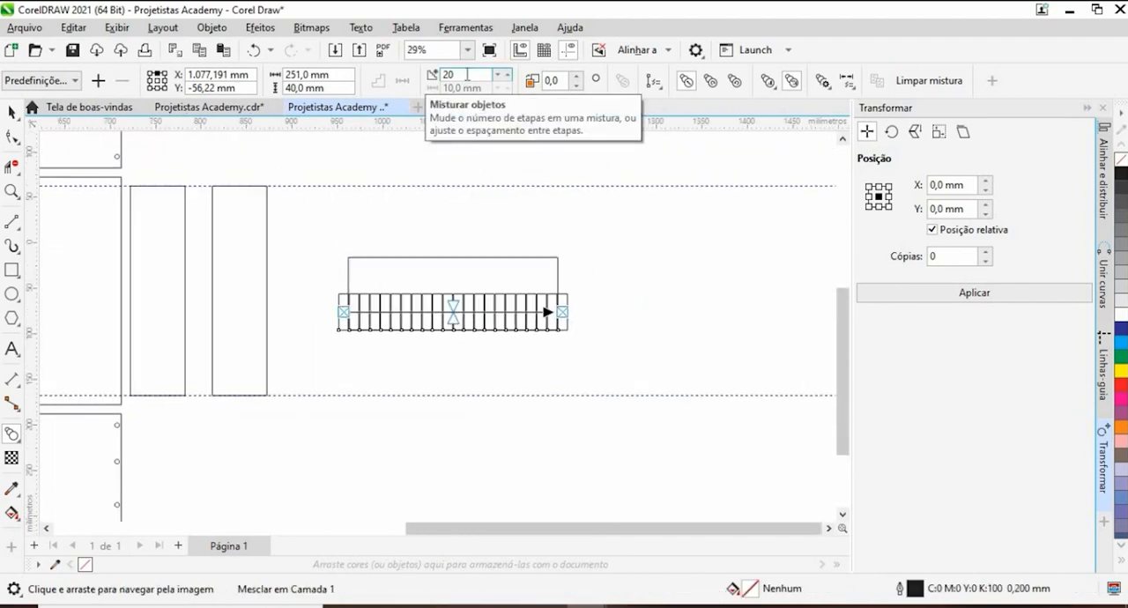
pyautogui.click(421, 86)
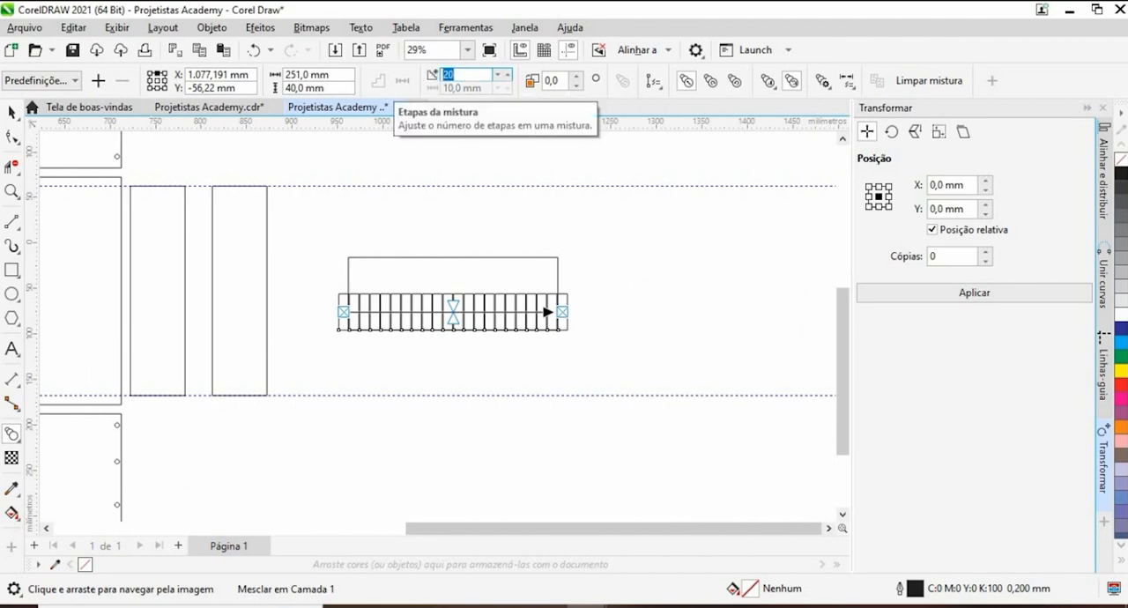
pyautogui.press('Return')
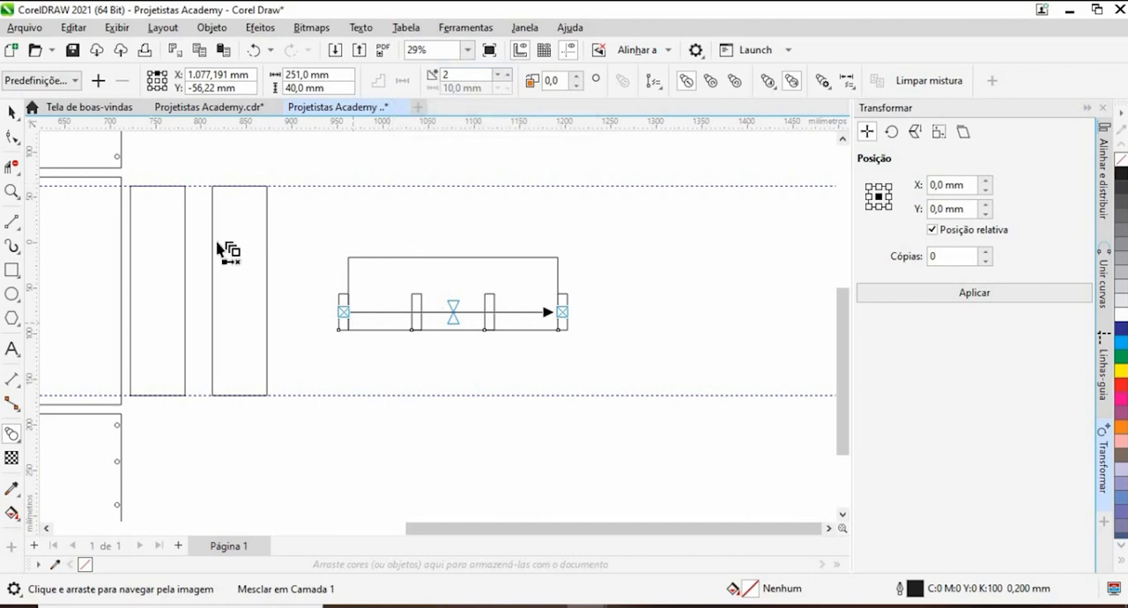
pyautogui.click(12, 112)
pyautogui.click(344, 379)
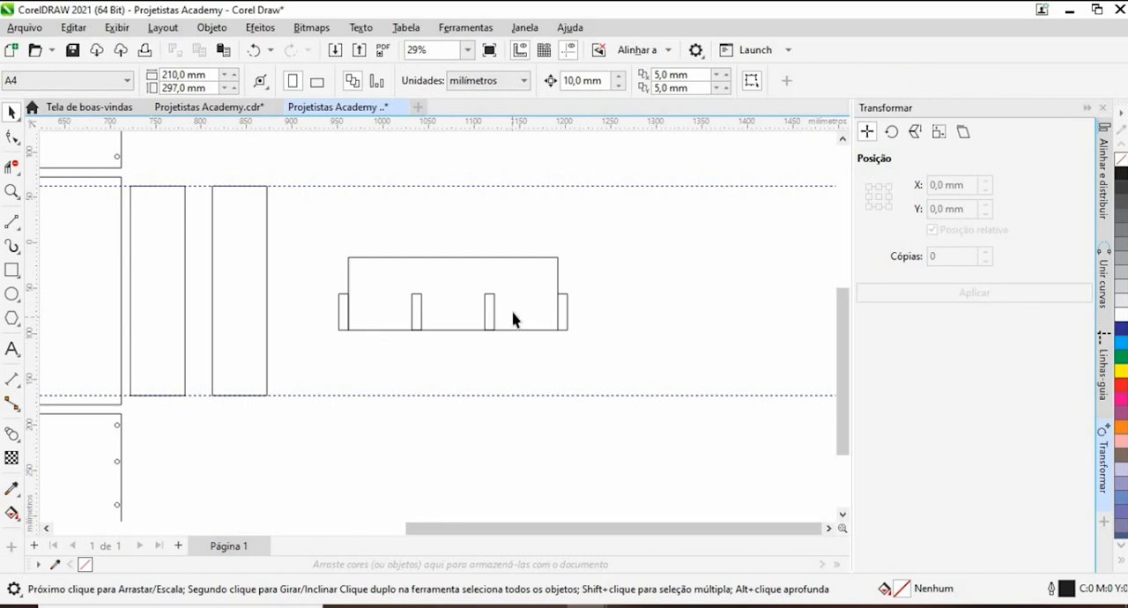
# - Measure the three gaps between the blended slots along the board's bottom edge, placing each horizontal dimension above the board
pyautogui.click(12, 379)
pyautogui.scroll(2, 374, 339)
pyautogui.moveTo(337, 324); pyautogui.dragTo(436, 323)
pyautogui.click(423, 179)
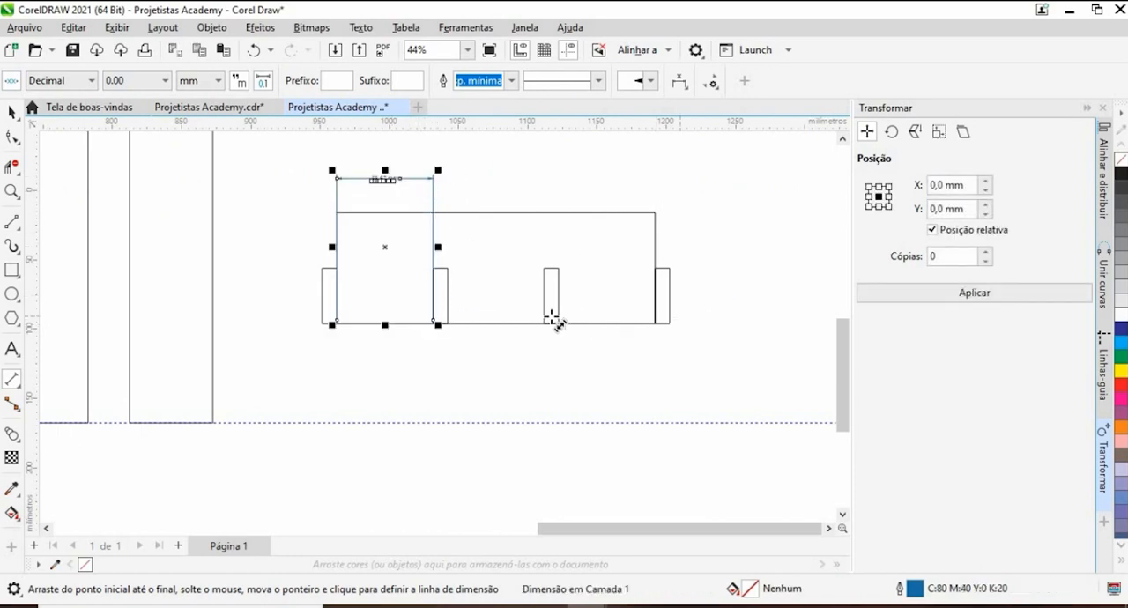
pyautogui.moveTo(549, 322); pyautogui.dragTo(450, 322)
pyautogui.click(455, 181)
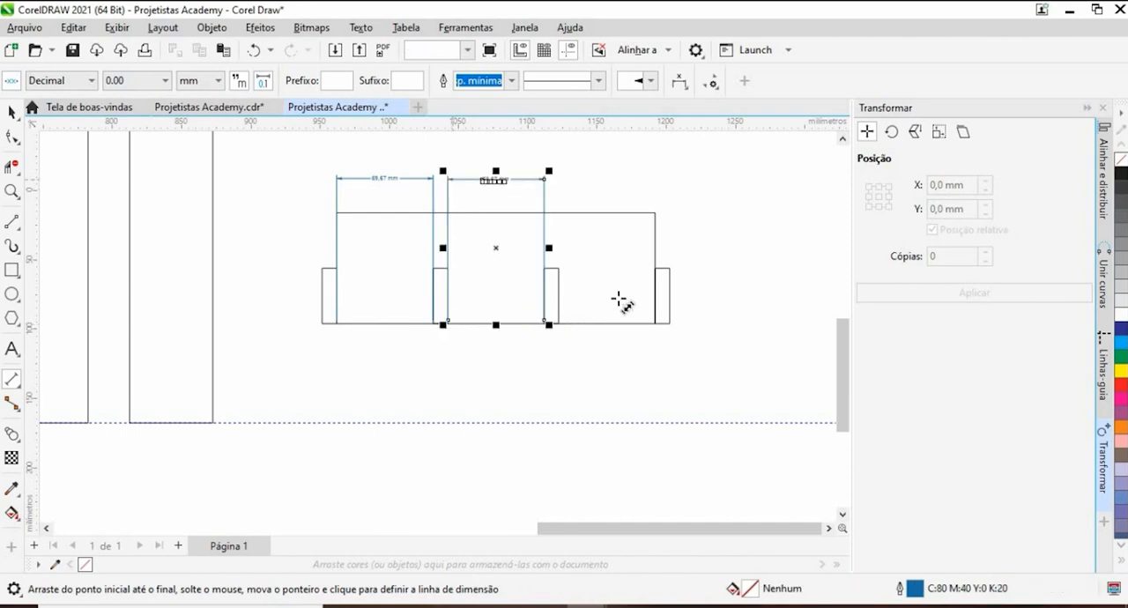
pyautogui.moveTo(657, 324); pyautogui.dragTo(559, 323)
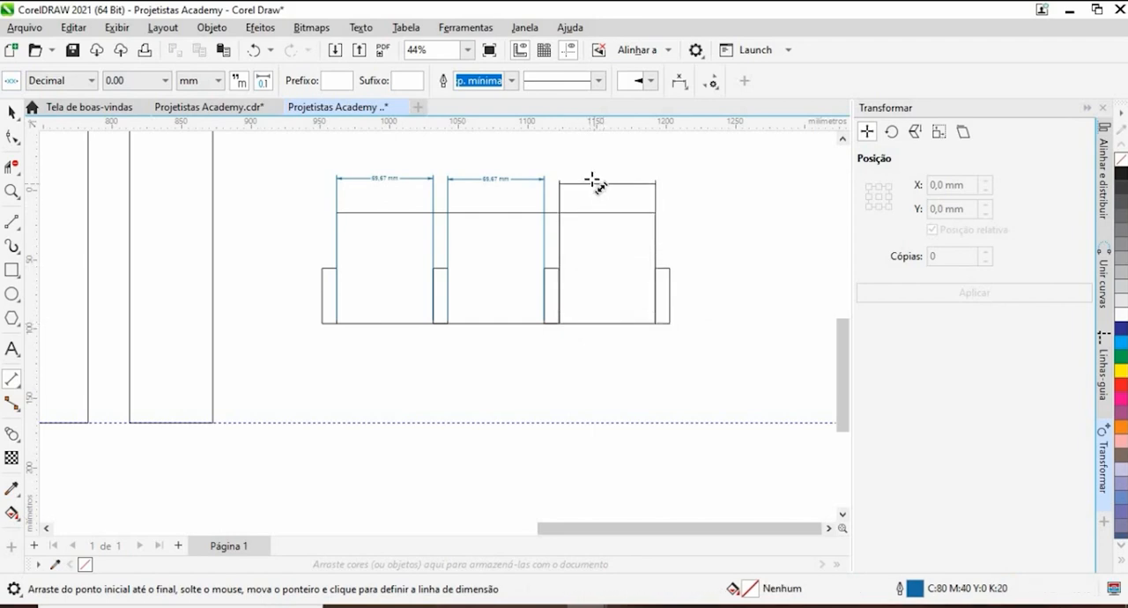
pyautogui.click(598, 180)
pyautogui.scroll(3, 617, 180)
pyautogui.scroll(3, 621, 185)
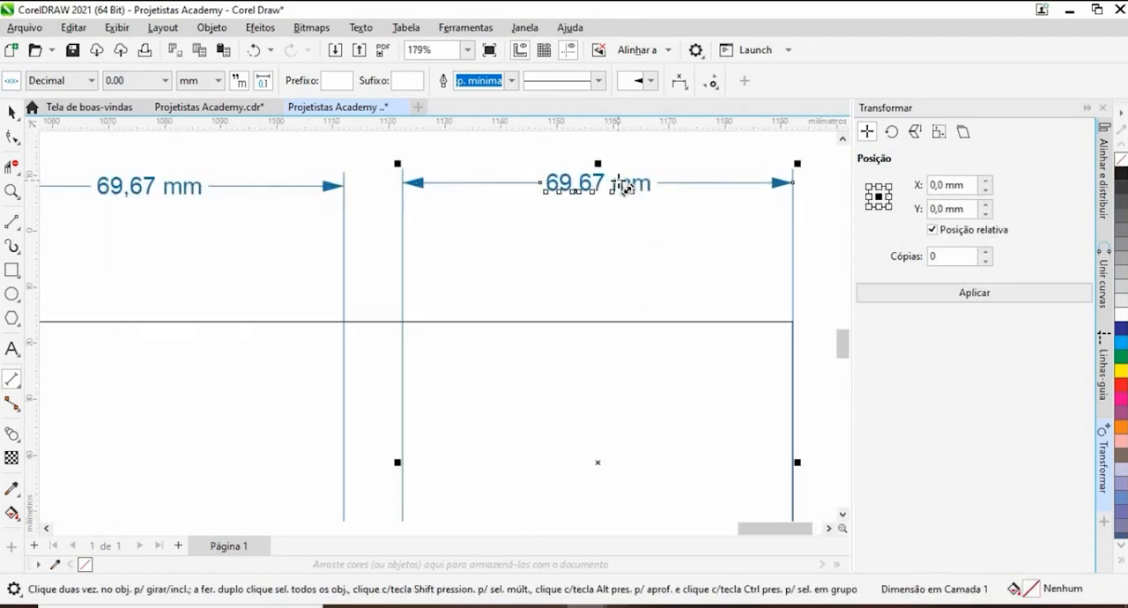
pyautogui.scroll(-4, 621, 185)
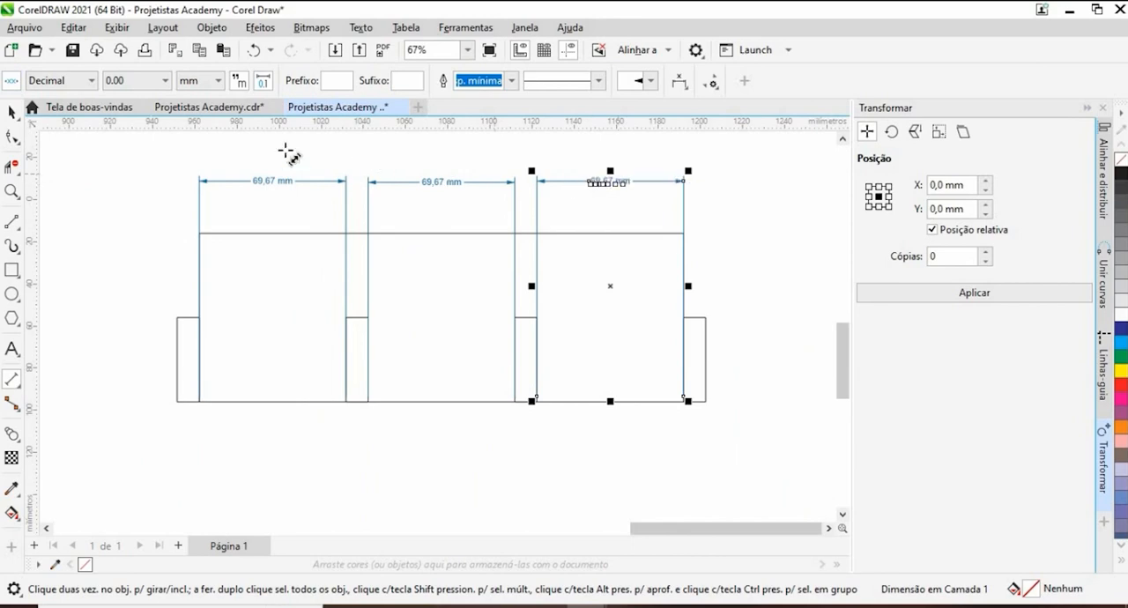
# - Delete the three dimensions above the board
pyautogui.click(12, 112)
pyautogui.click(312, 212)
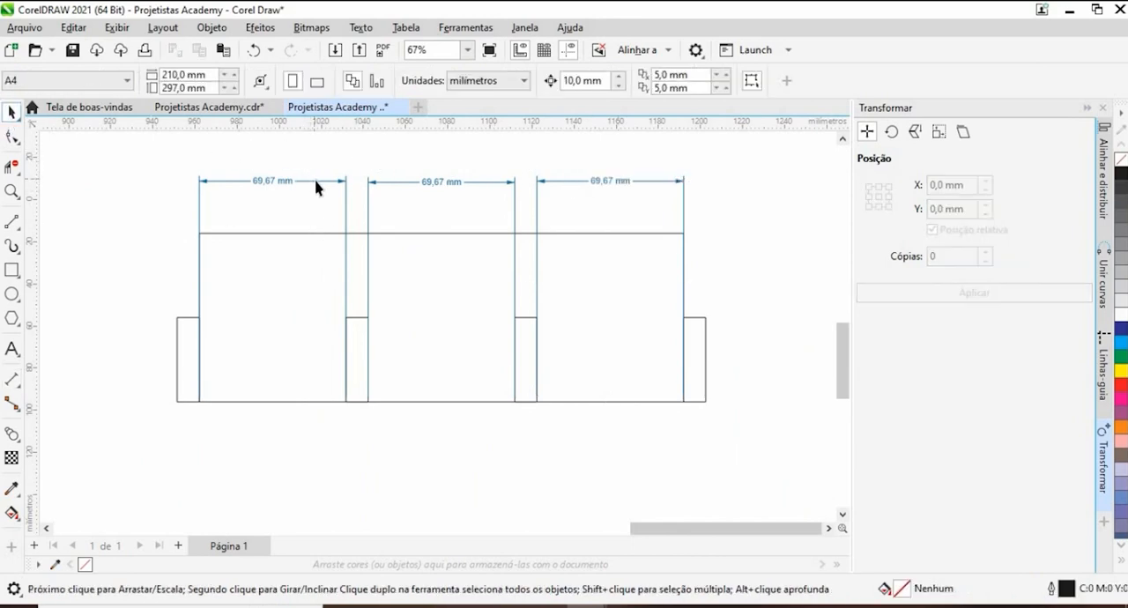
pyautogui.click(315, 180)
pyautogui.press('Delete')
pyautogui.click(441, 183)
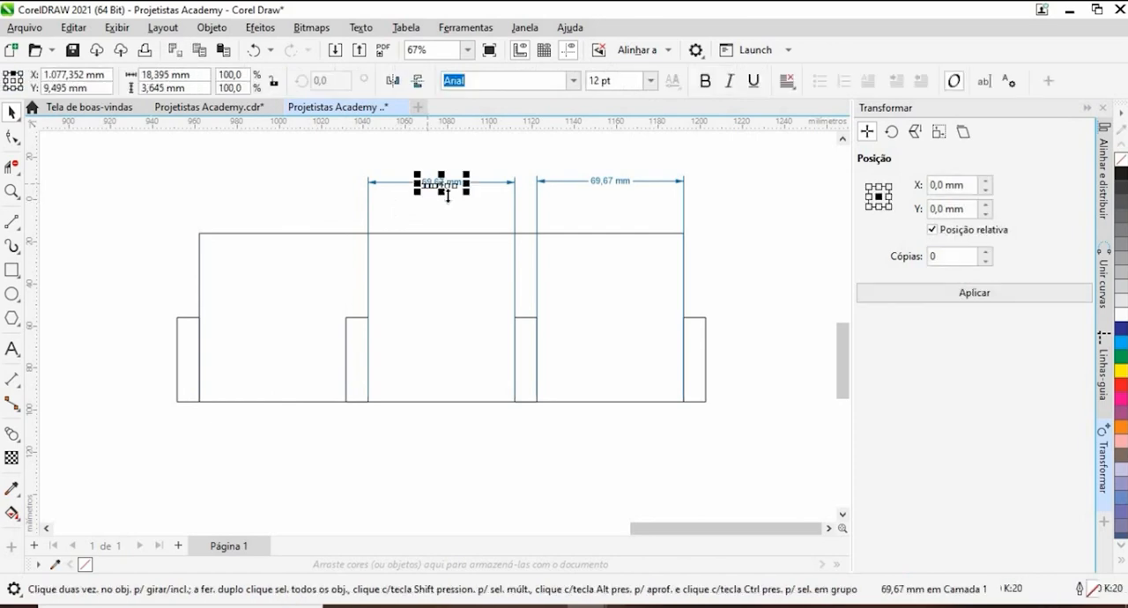
pyautogui.press('Delete')
pyautogui.click(523, 229)
pyautogui.press('Delete')
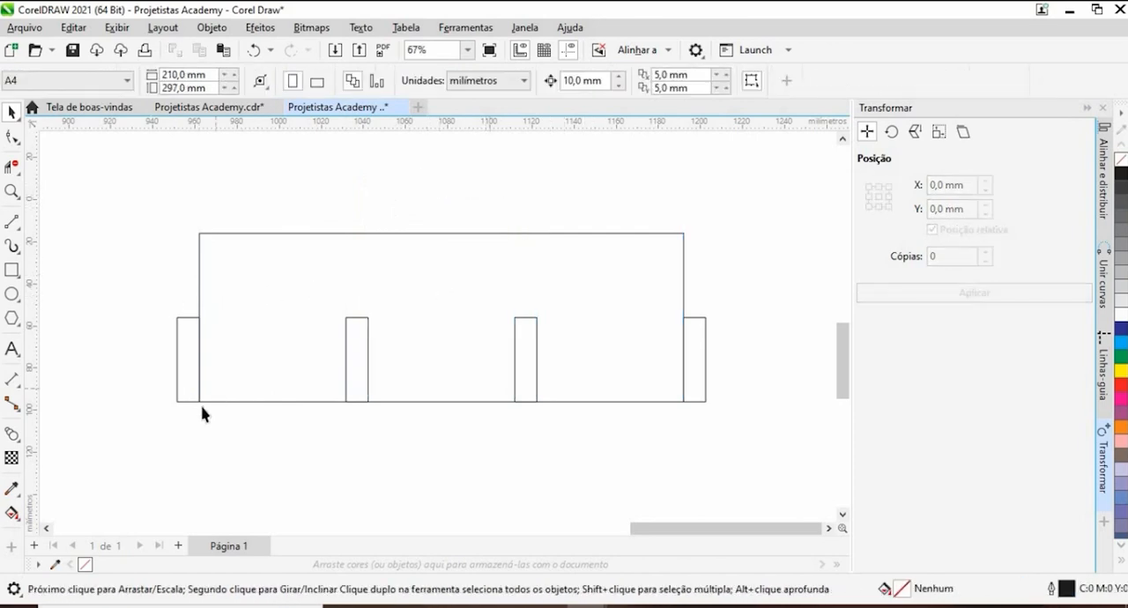
# - Undo the dimension edits and the blend, keeping the two small rectangles placed just outside the board's ends
pyautogui.hotkey('ctrl', 'z')
pyautogui.hotkey('ctrl', 'z')
pyautogui.hotkey('ctrl', 'z')
pyautogui.hotkey('ctrl', 'z')
pyautogui.hotkey('ctrl', 'z')
pyautogui.hotkey('ctrl', 'z')
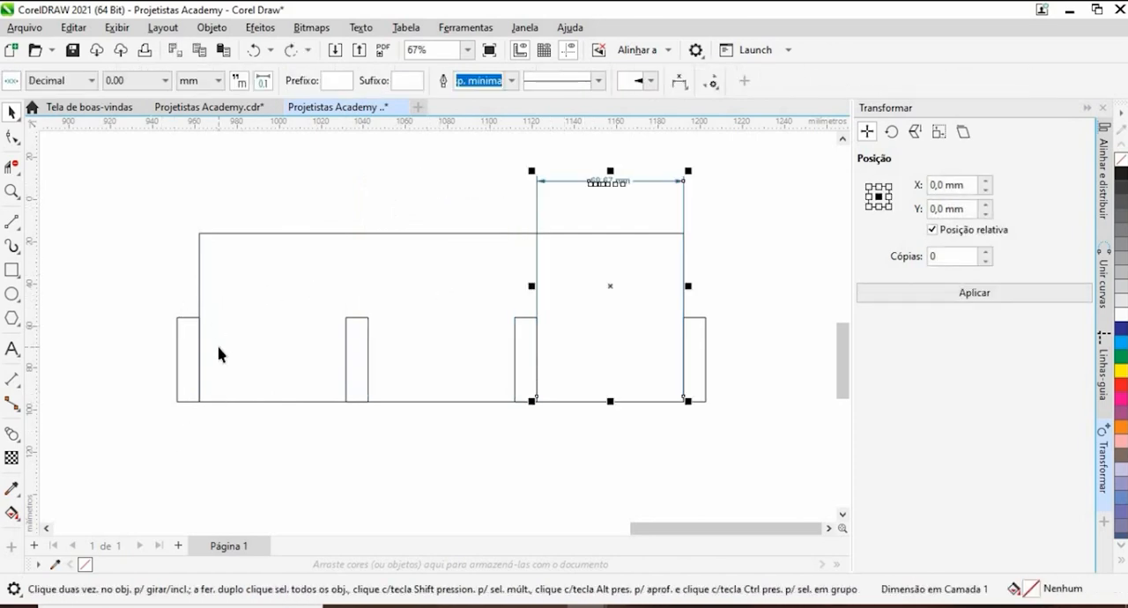
pyautogui.hotkey('ctrl', 'z')
pyautogui.hotkey('ctrl', 'z')
pyautogui.hotkey('ctrl', 'z')
pyautogui.hotkey('ctrl', 'z')
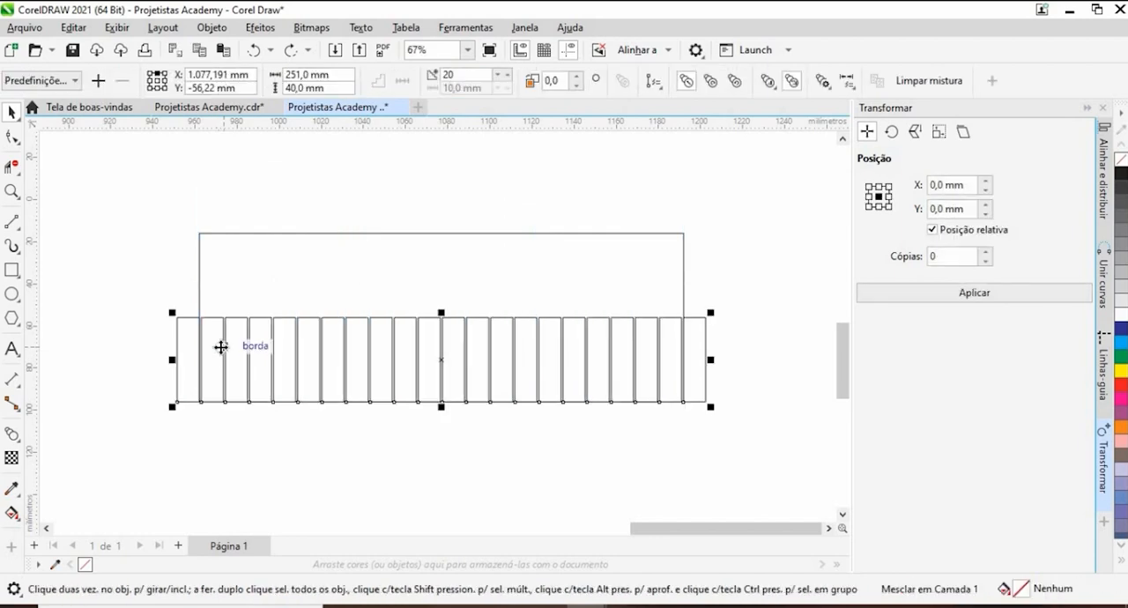
pyautogui.hotkey('ctrl', 'z')
pyautogui.hotkey('ctrl', 'z')
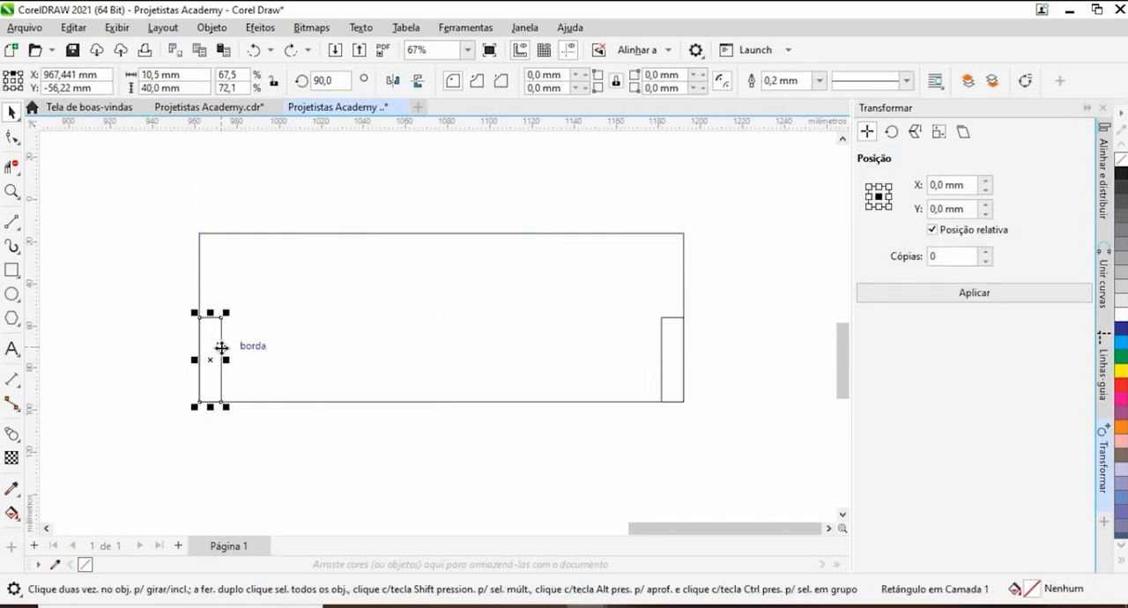
pyautogui.click(290, 51)
pyautogui.click(290, 52)
pyautogui.click(291, 52)
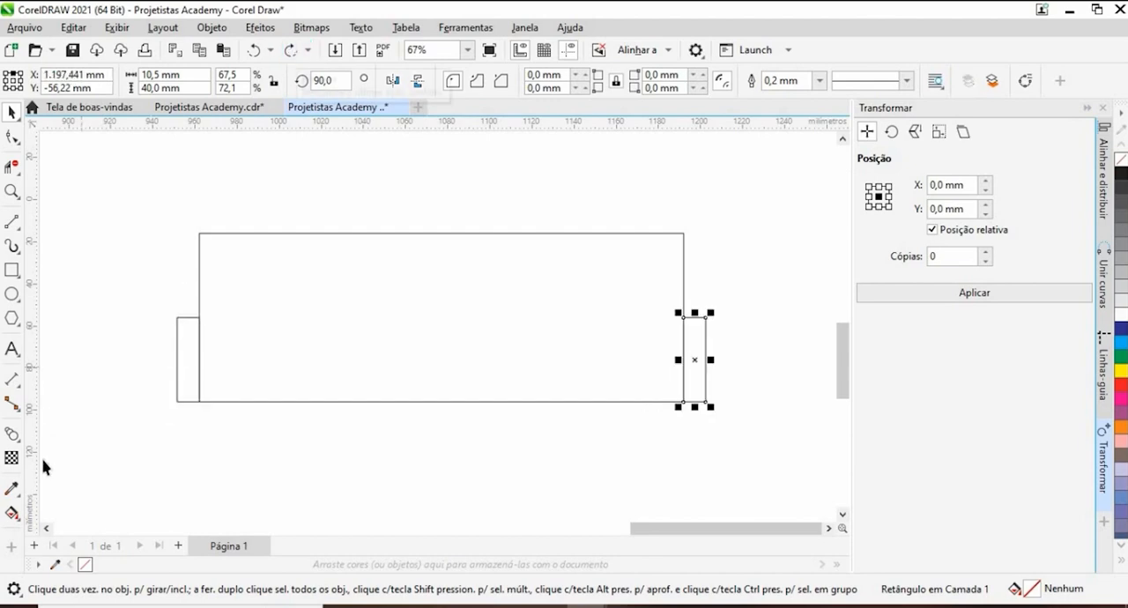
# - Blend the left small rectangle into the right one along a straight line, using 2 steps
pyautogui.click(70, 474)
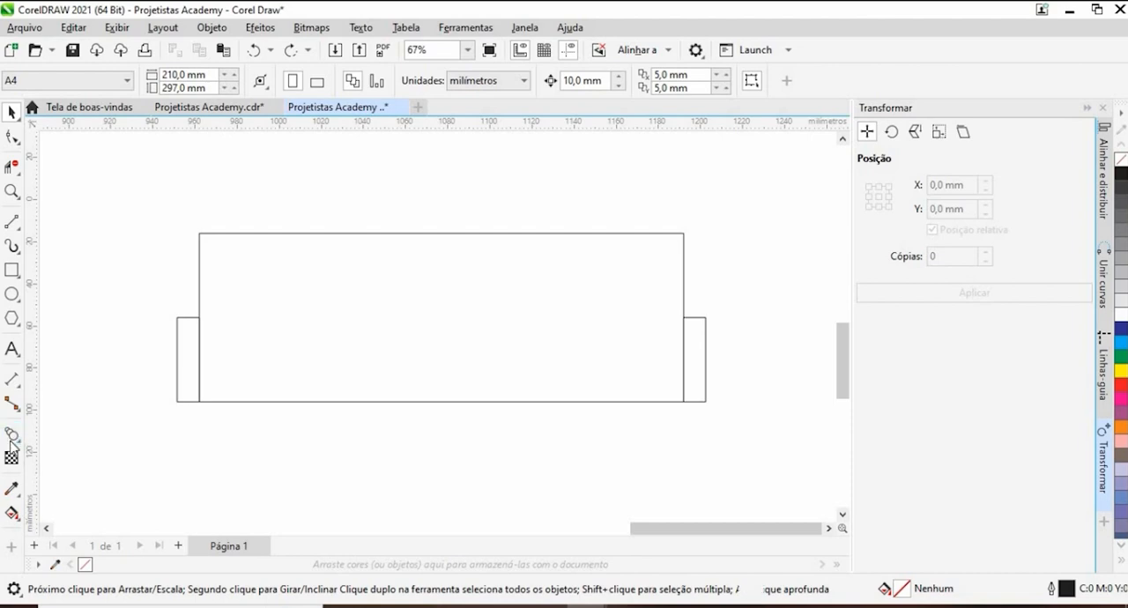
pyautogui.click(12, 435)
pyautogui.click(189, 353)
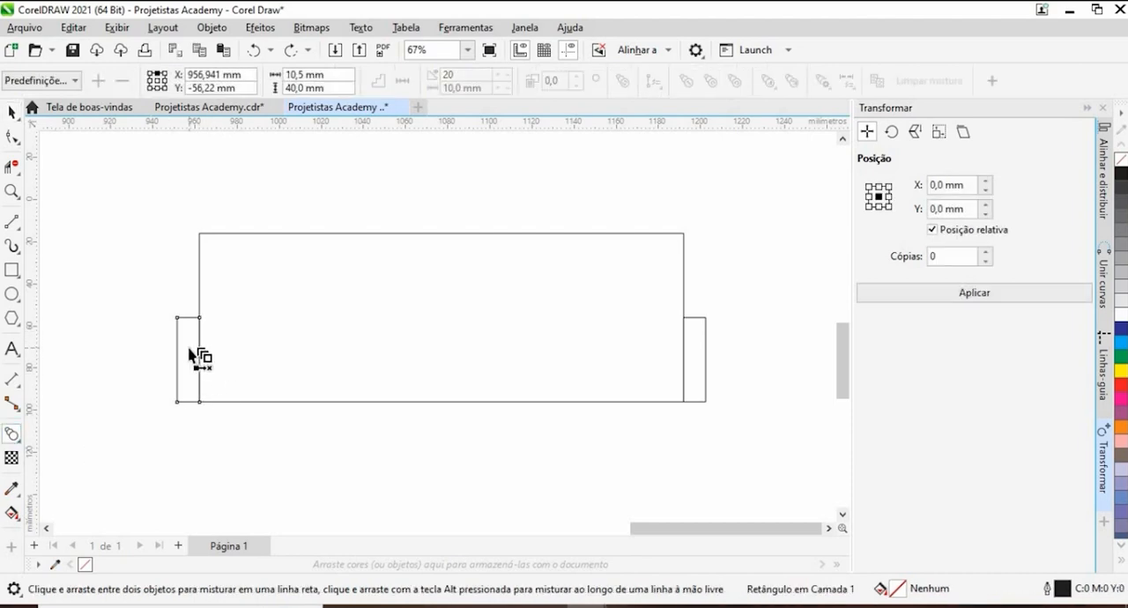
pyautogui.moveTo(189, 353); pyautogui.dragTo(700, 369)
pyautogui.doubleClick(485, 78)
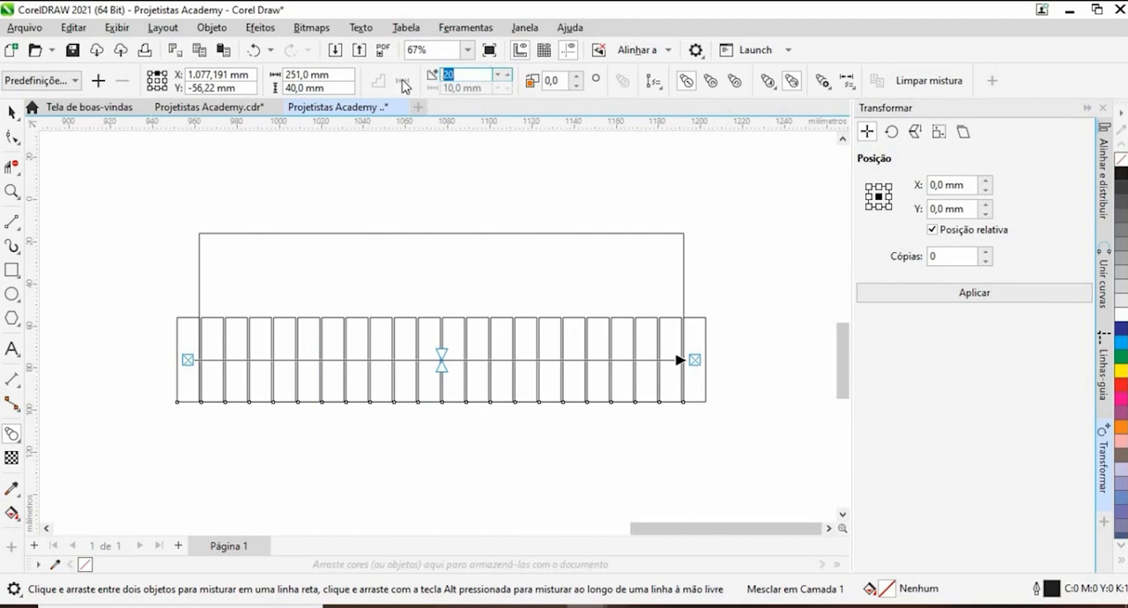
pyautogui.write('3')
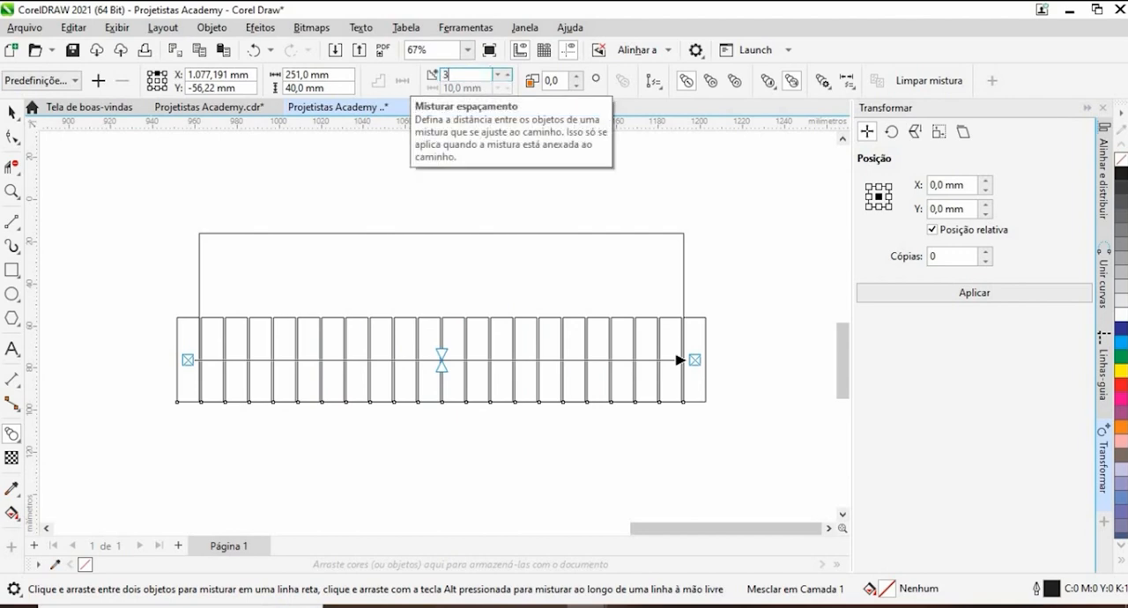
pyautogui.press('Return')
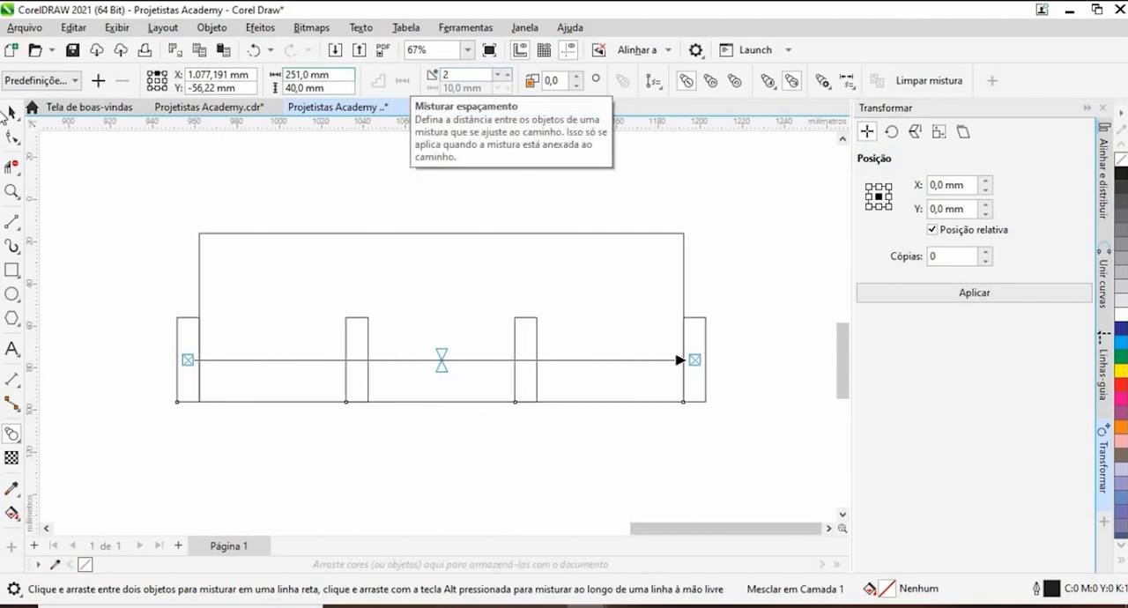
# - Break the blend apart so its intermediate slots separate from the two outer rectangles, then deselect everything
pyautogui.click(11, 113)
pyautogui.click(191, 380)
pyautogui.click(364, 357)
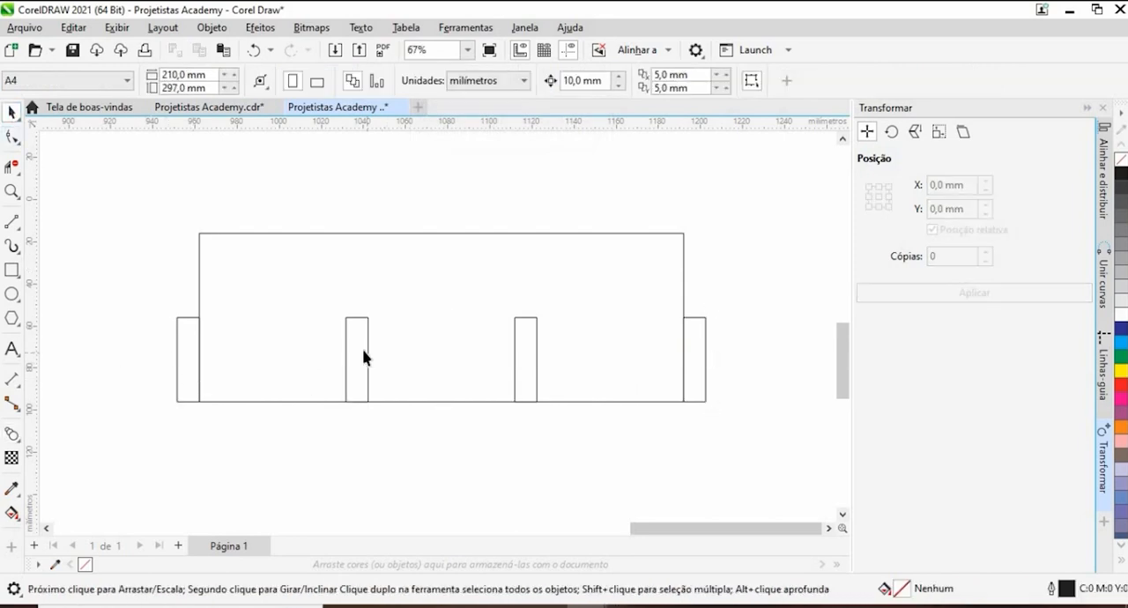
pyautogui.rightClick(366, 354)
pyautogui.click(275, 461)
pyautogui.scroll(-3, 302, 354)
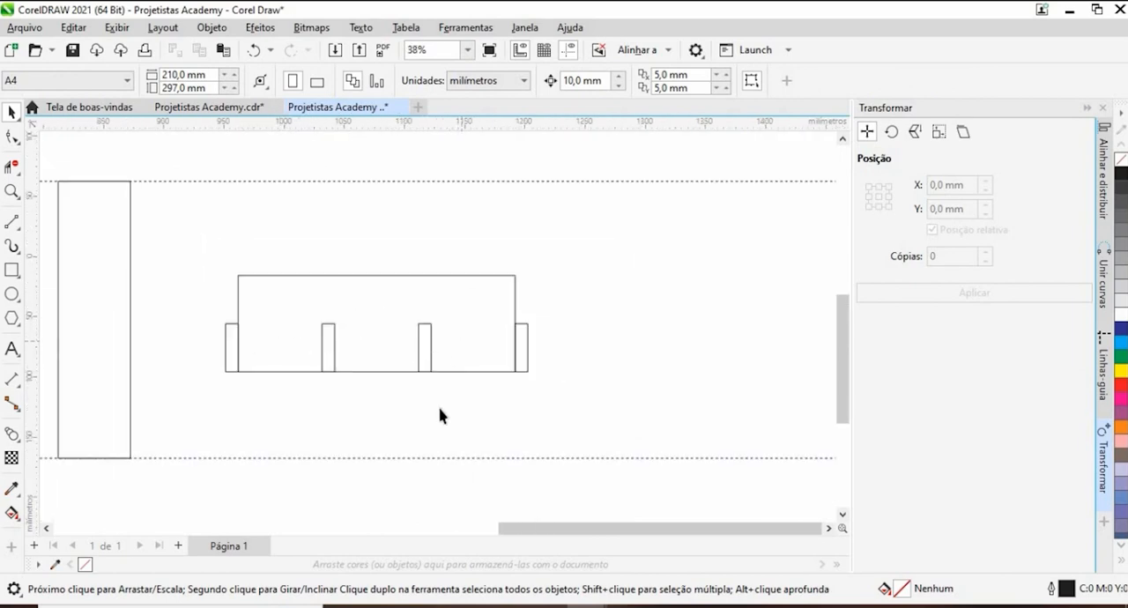
pyautogui.click(423, 357)
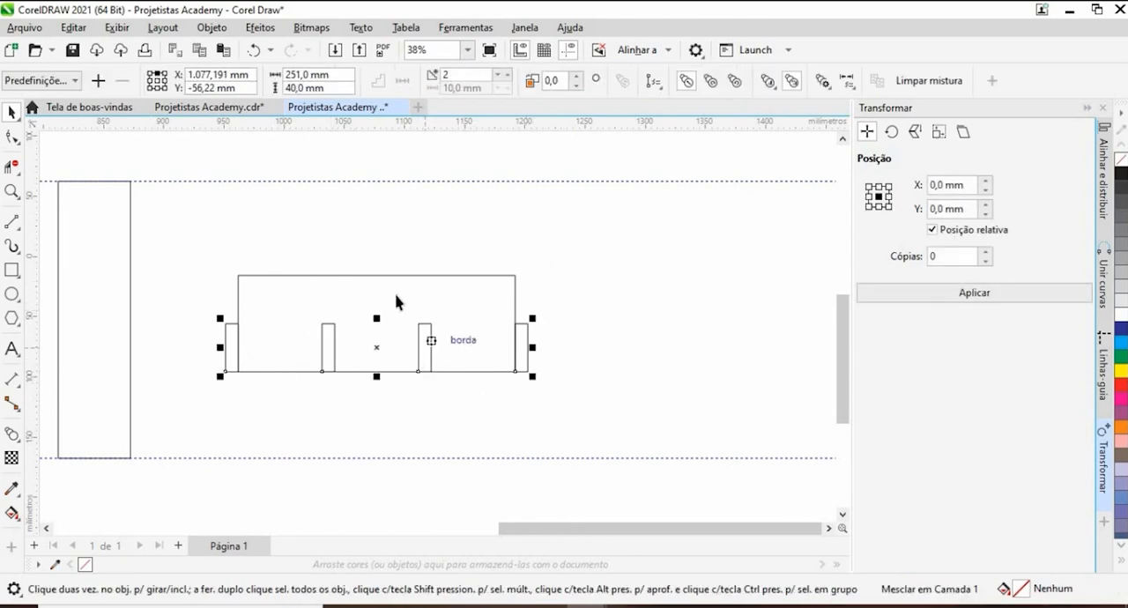
pyautogui.rightClick(424, 348)
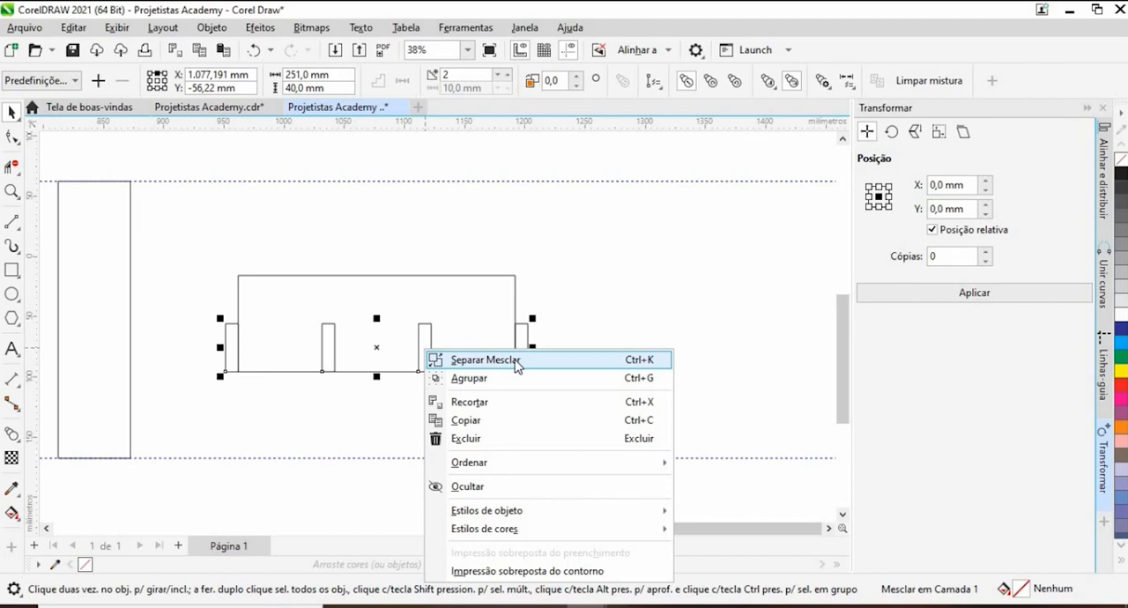
pyautogui.click(515, 360)
pyautogui.click(567, 327)
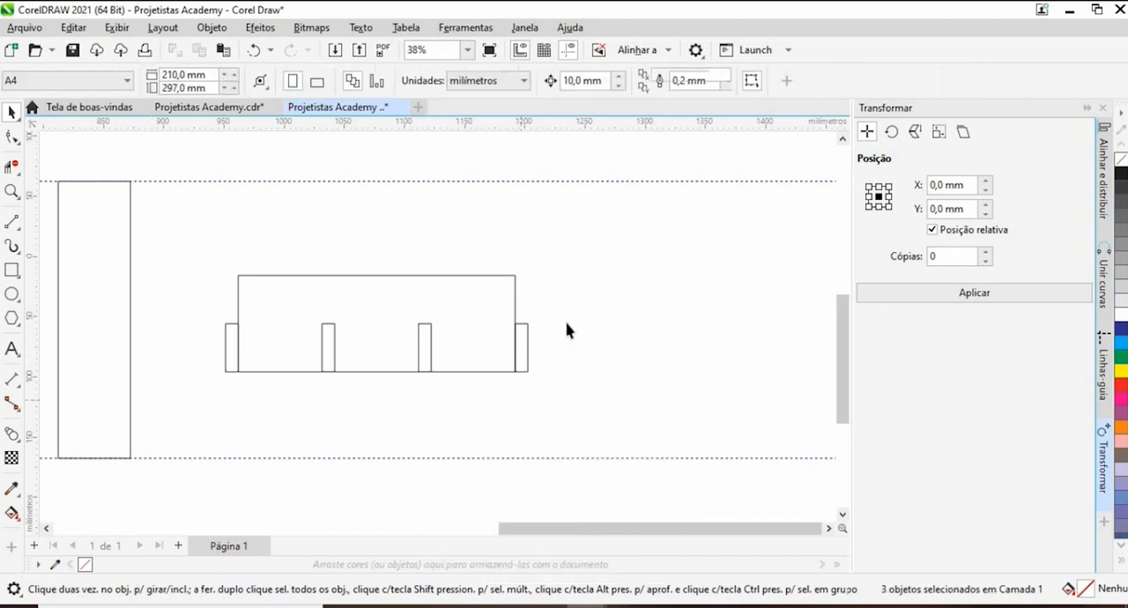
# - Delete the two small rectangles outside the board's left and right ends, keeping the two inner slots
pyautogui.click(420, 360)
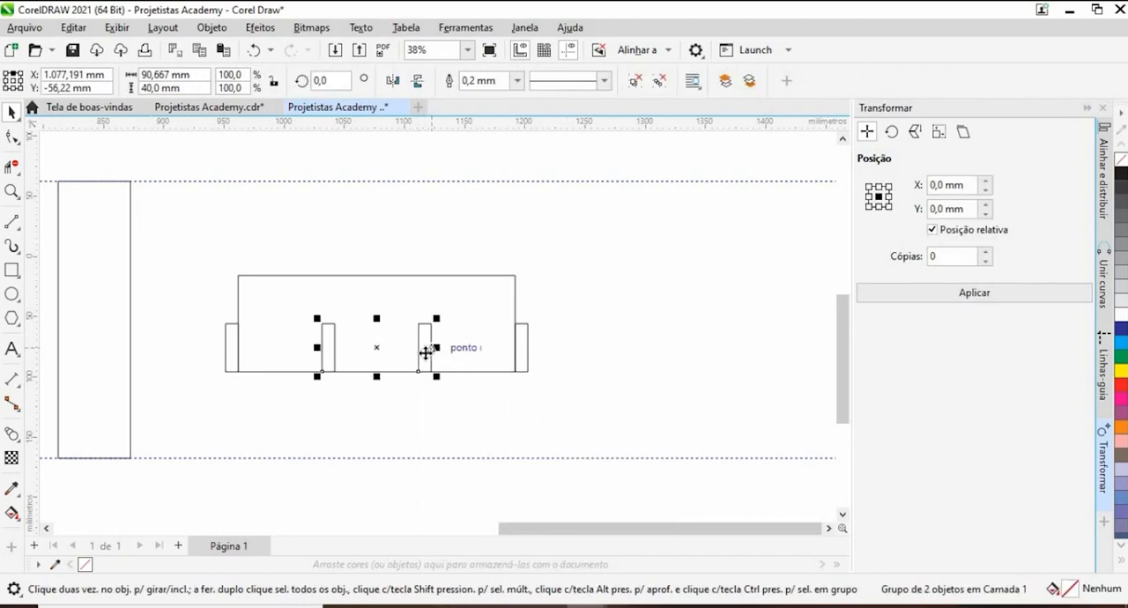
pyautogui.click(500, 398)
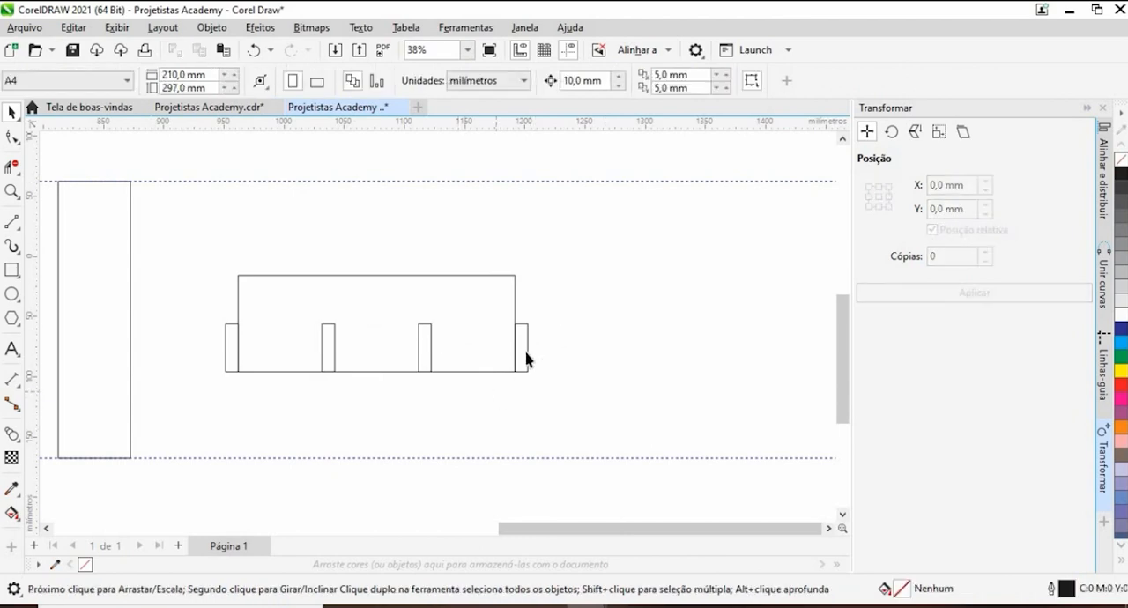
pyautogui.click(526, 358)
pyautogui.click(241, 350)
pyautogui.moveTo(188, 296); pyautogui.dragTo(274, 406)
pyautogui.press('Delete')
pyautogui.moveTo(592, 282); pyautogui.dragTo(493, 385)
pyautogui.press('Delete')
# - Move the board with its two slots about 420 mm to the right, away from the crate parts, and deselect it
pyautogui.scroll(-1, 436, 304)
pyautogui.scroll(-1, 370, 286)
pyautogui.moveTo(445, 315); pyautogui.dragTo(736, 309)
pyautogui.click(515, 344)
# - Draw a rectangle about 170 mm wide and 74 mm high from the upper left corner of the crate's central base panel, spanning its width
pyautogui.scroll(-1, 512, 344)
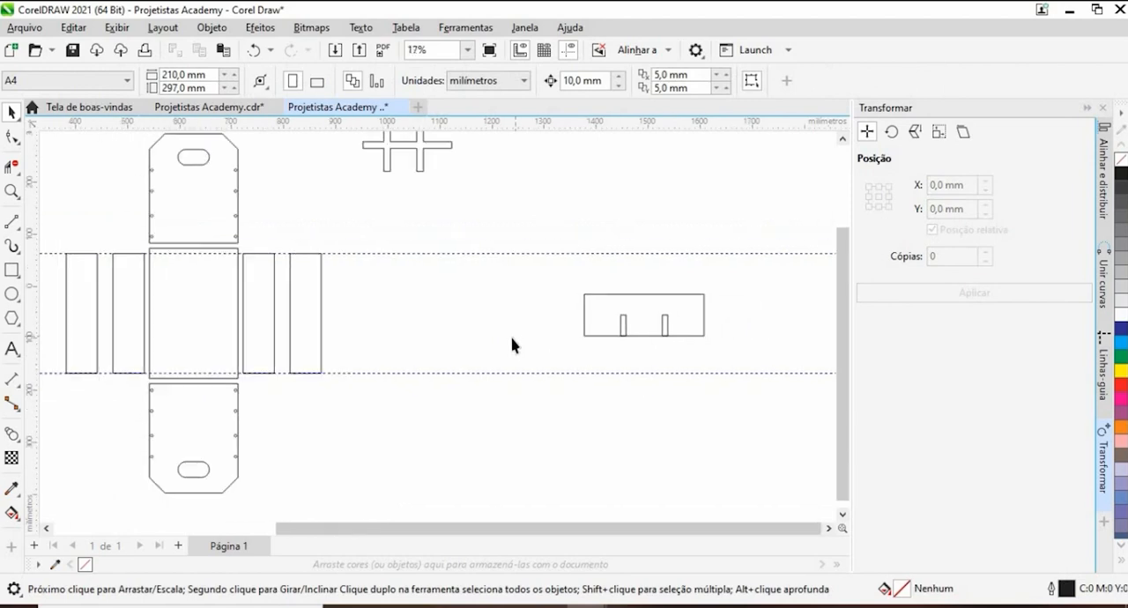
pyautogui.moveTo(384, 349); pyautogui.dragTo(465, 341)
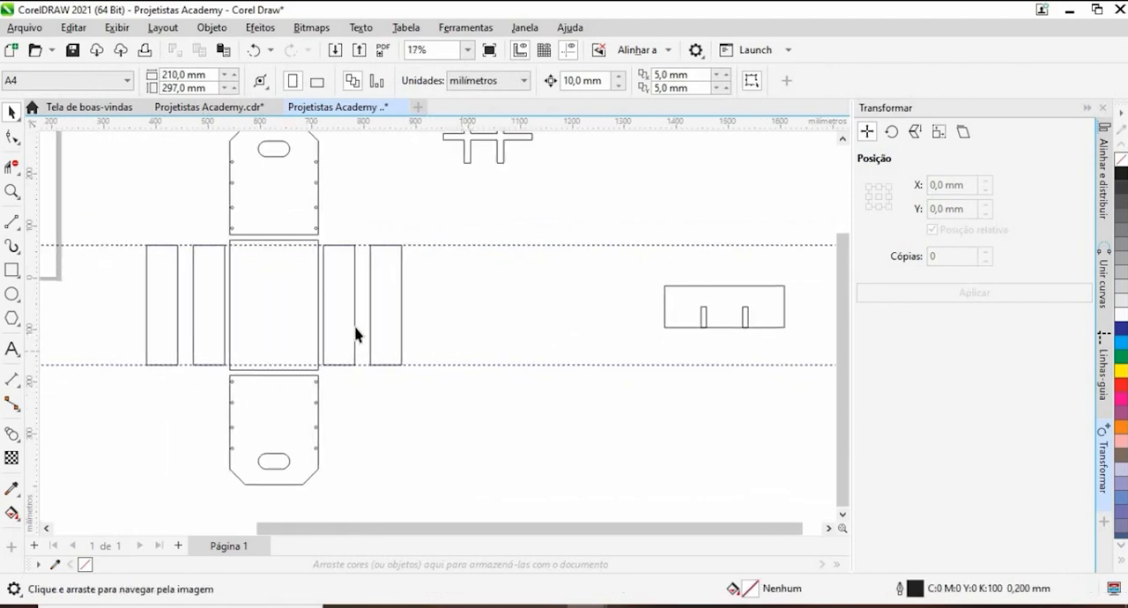
pyautogui.scroll(1, 281, 370)
pyautogui.scroll(-1, 333, 339)
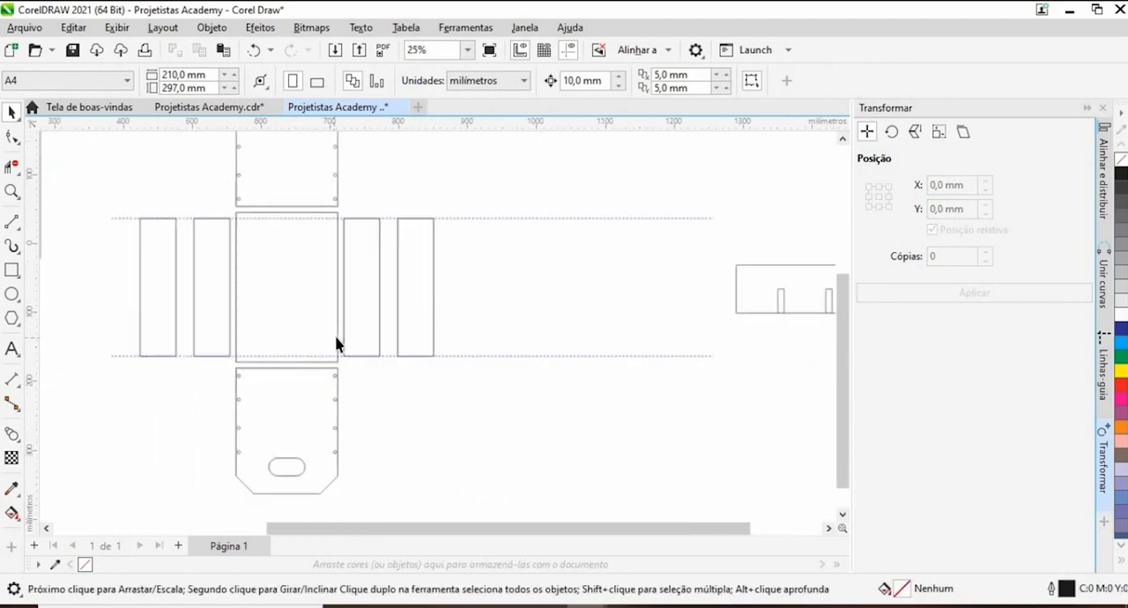
pyautogui.click(13, 271)
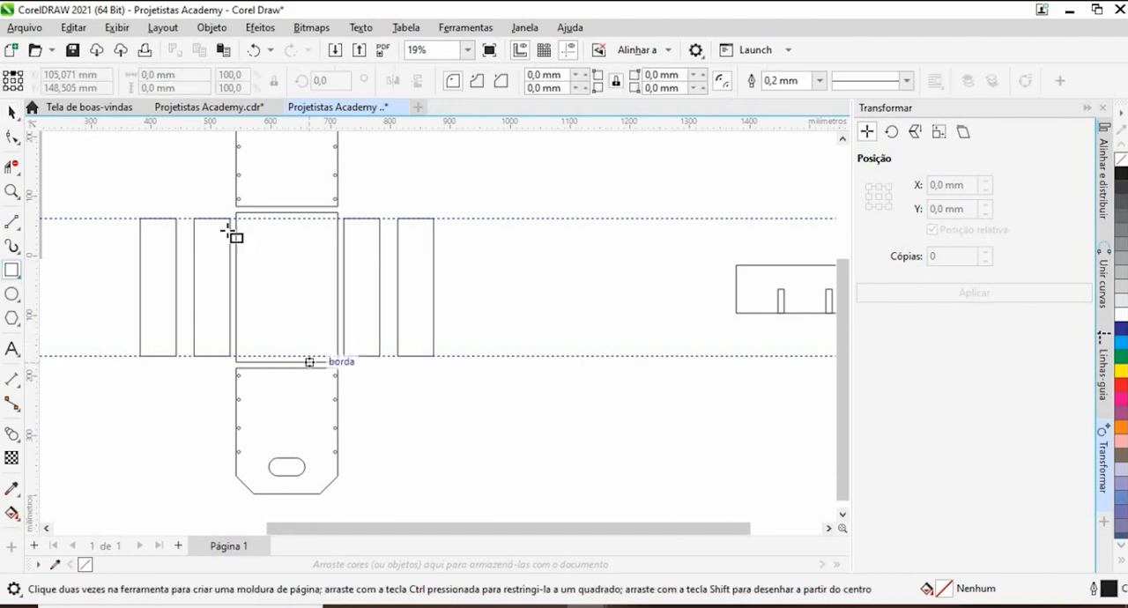
pyautogui.scroll(2, 253, 220)
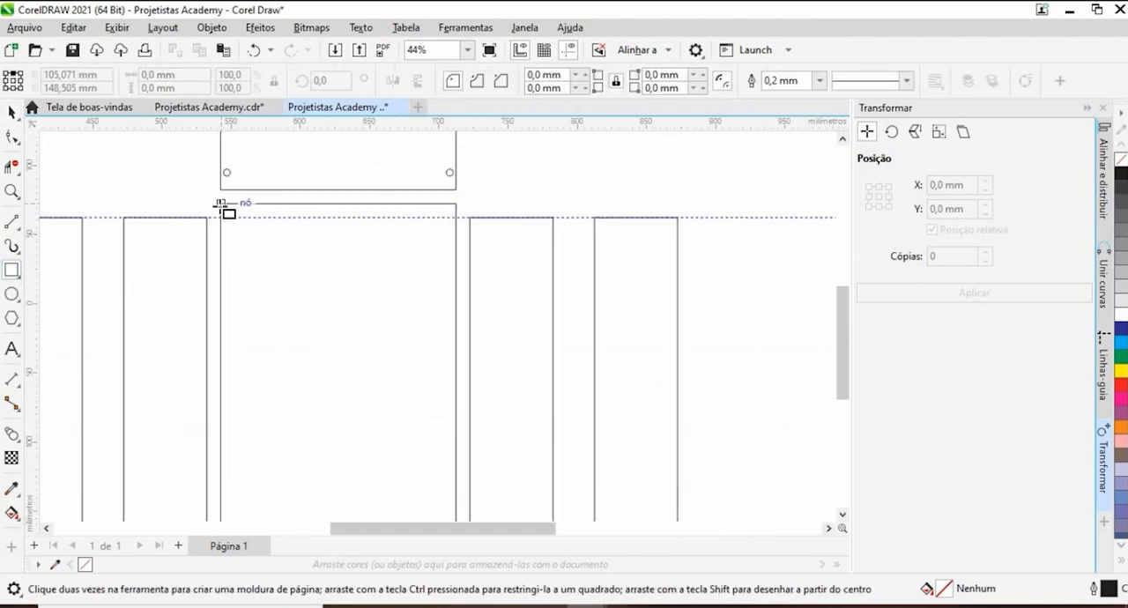
pyautogui.moveTo(220, 203); pyautogui.dragTo(460, 308)
pyautogui.scroll(-4, 233, 300)
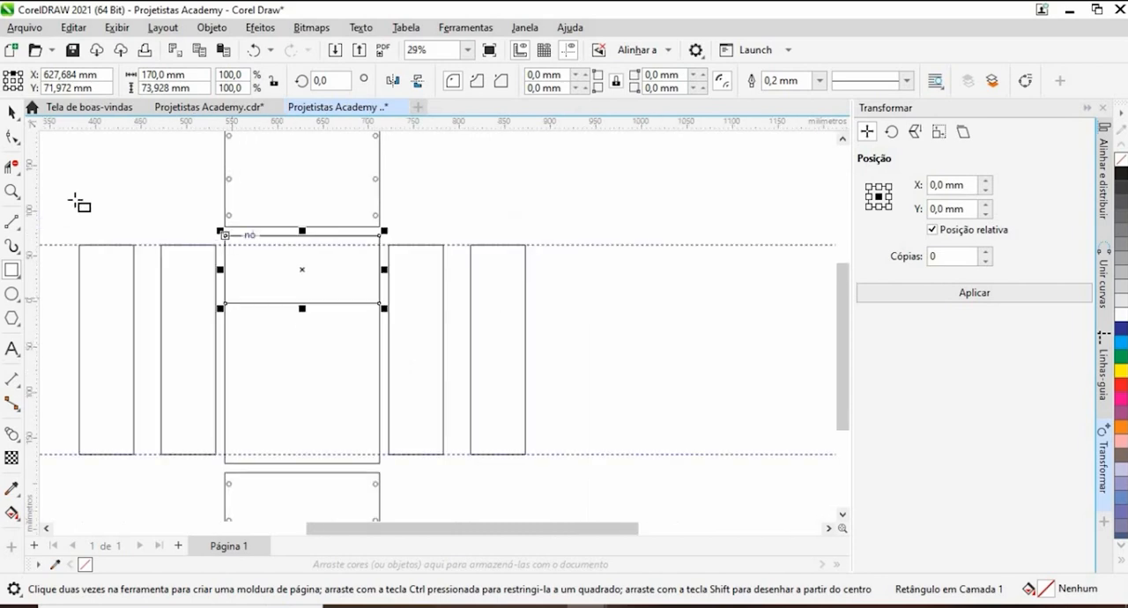
# - Move the new rectangle about 490 mm to the right, out of the crate's base panel, and set its height to 80 mm
pyautogui.click(11, 111)
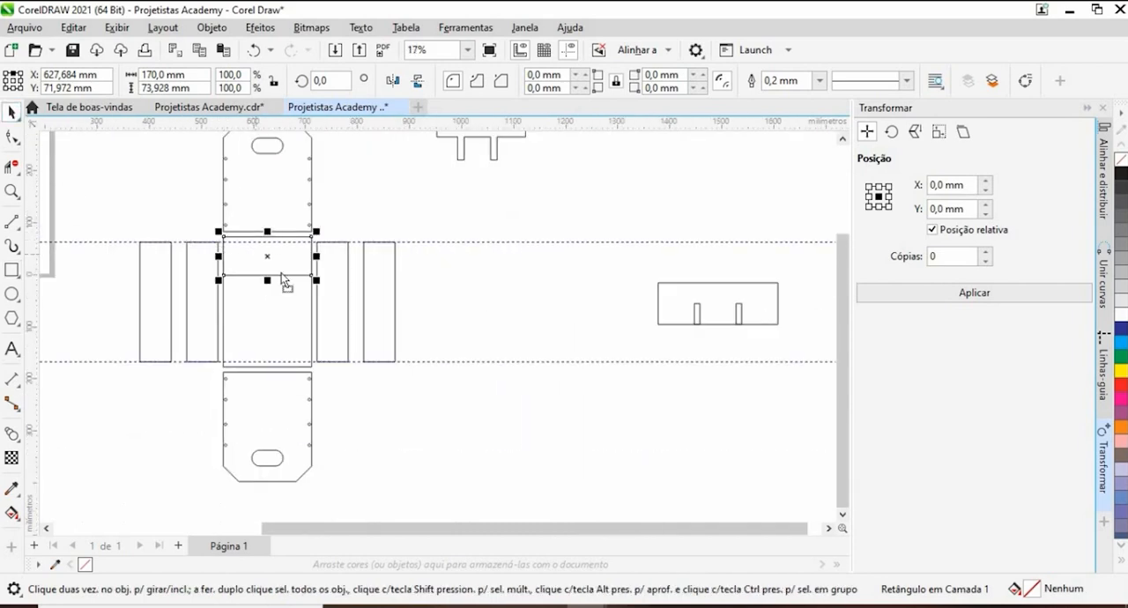
pyautogui.moveTo(282, 275); pyautogui.dragTo(509, 292)
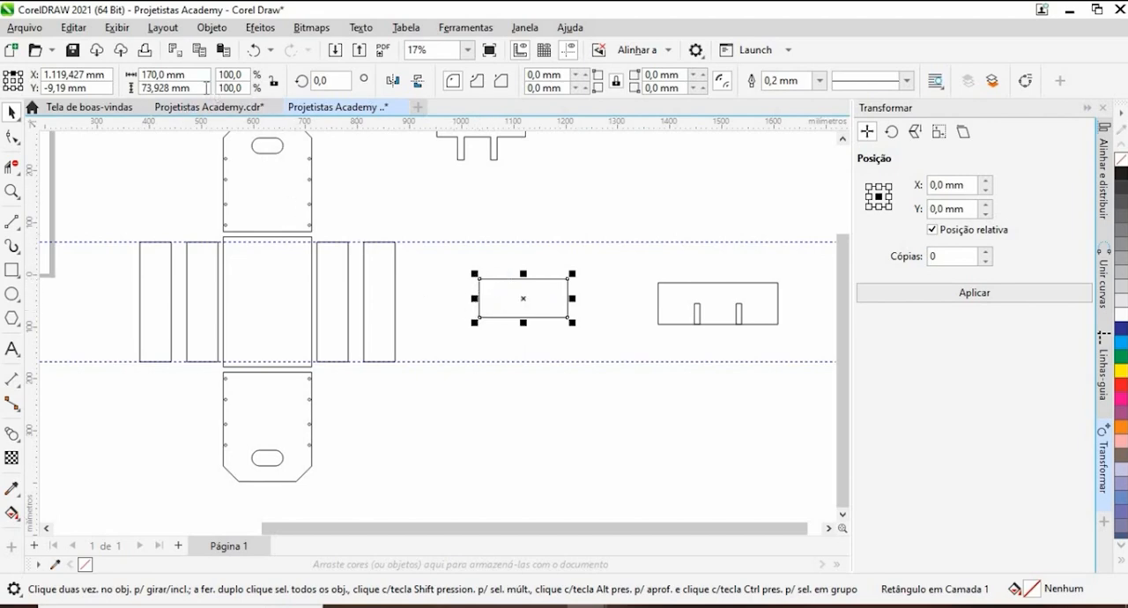
pyautogui.click(167, 88)
pyautogui.write('8')
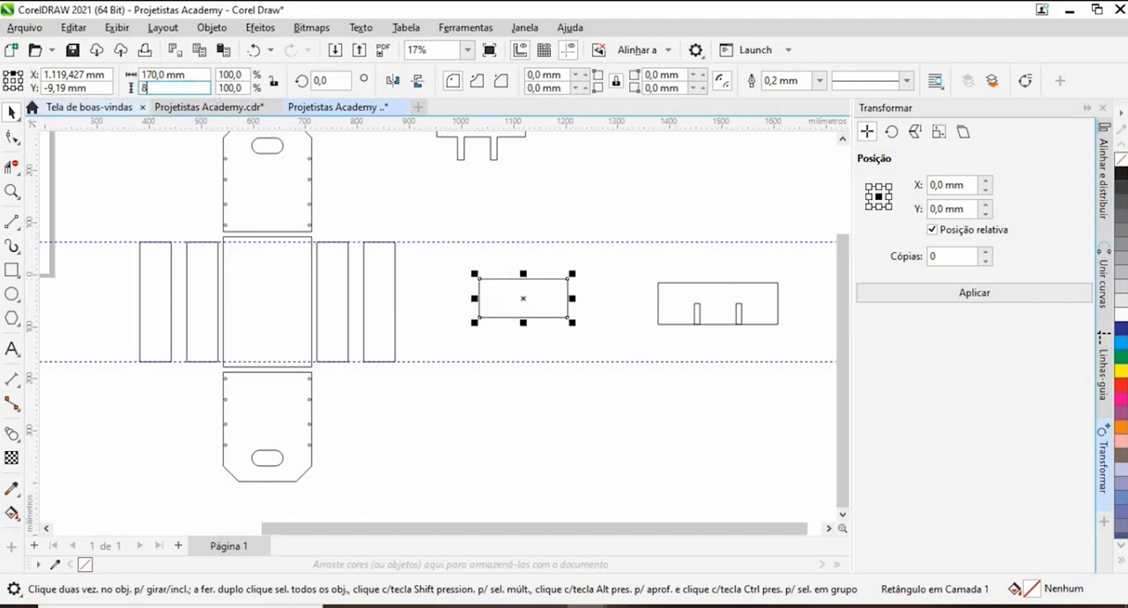
pyautogui.write('0')
pyautogui.press('Return')
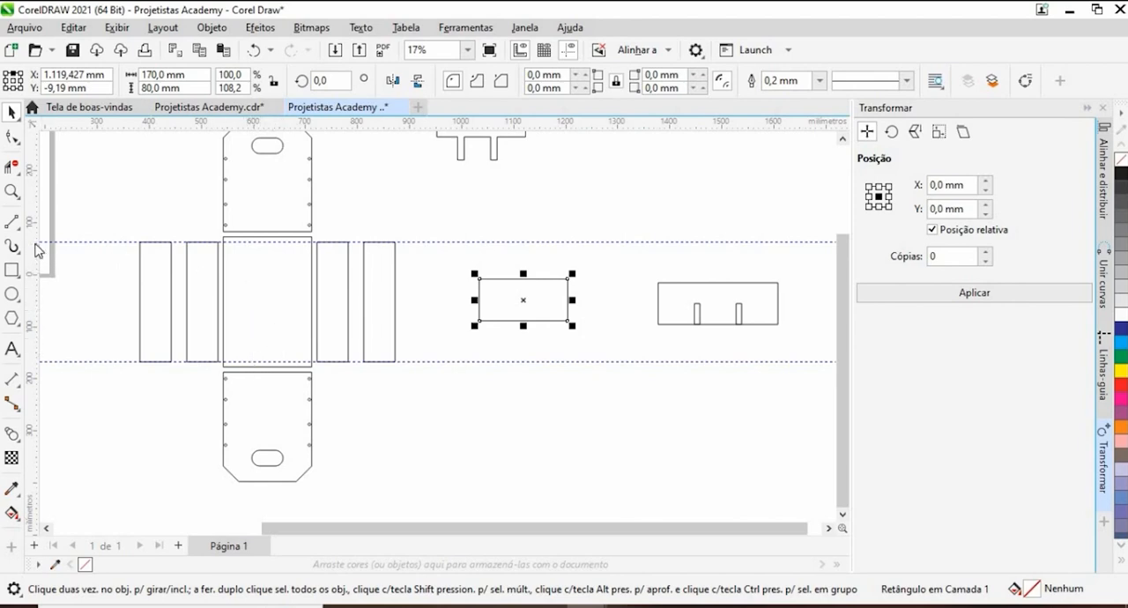
# - Delete all the horizontal and vertical guidelines crossing the crate parts
pyautogui.moveTo(50, 253); pyautogui.dragTo(223, 326)
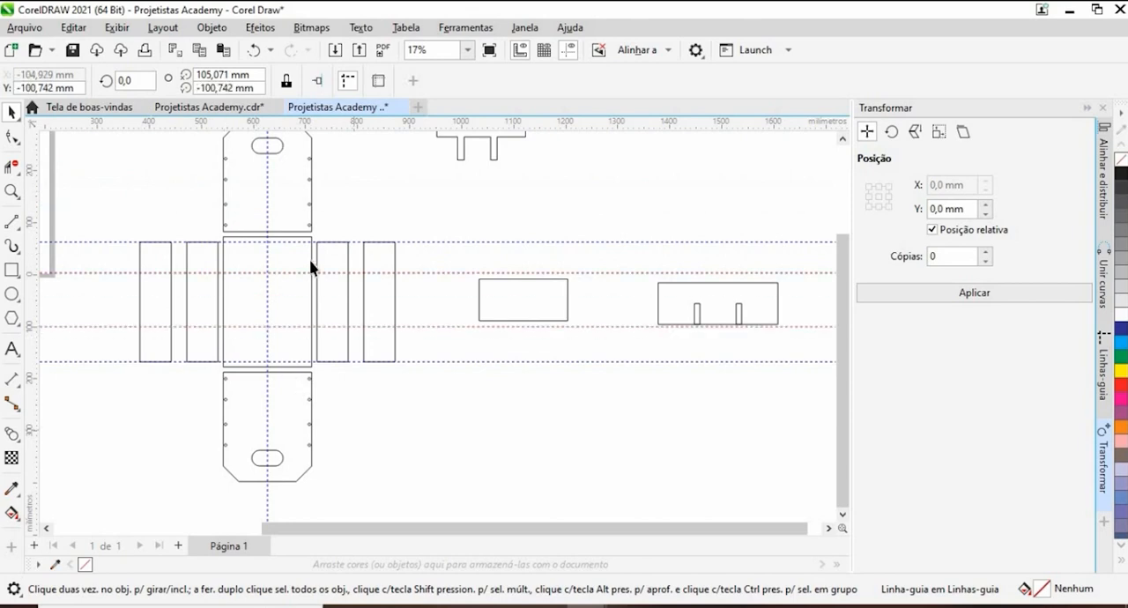
pyautogui.click(267, 246)
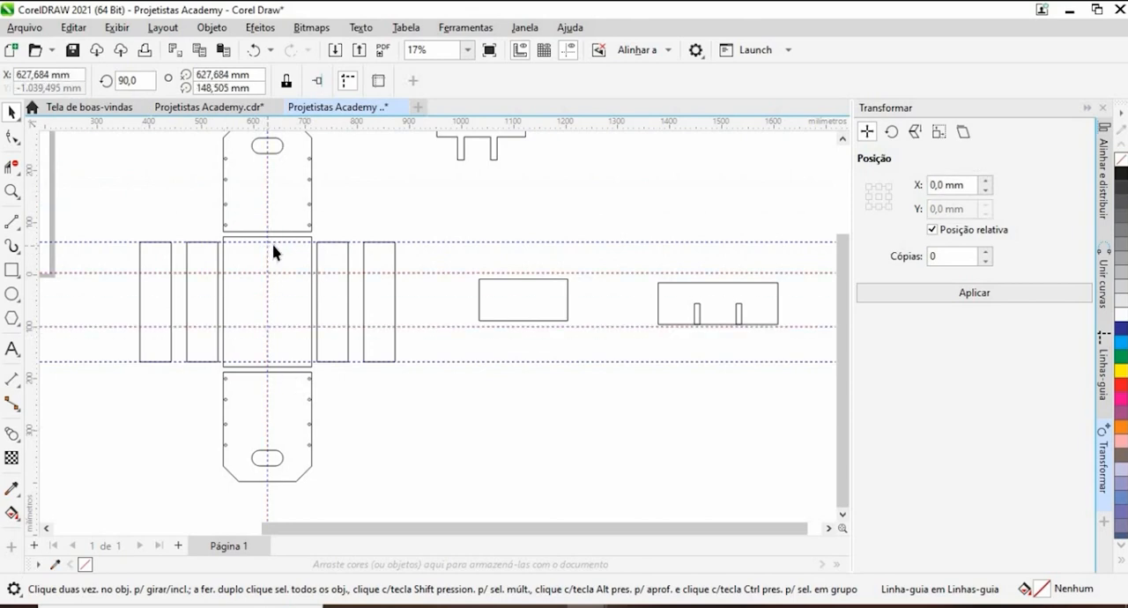
pyautogui.press('Delete')
pyautogui.click(289, 274)
pyautogui.press('Delete')
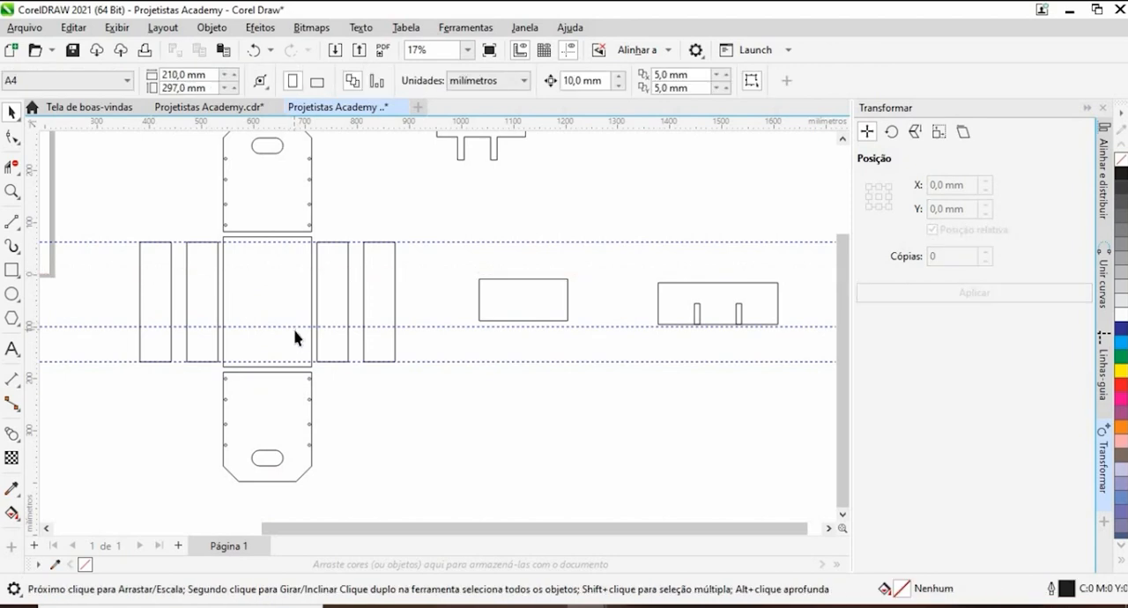
pyautogui.click(291, 327)
pyautogui.press('Delete')
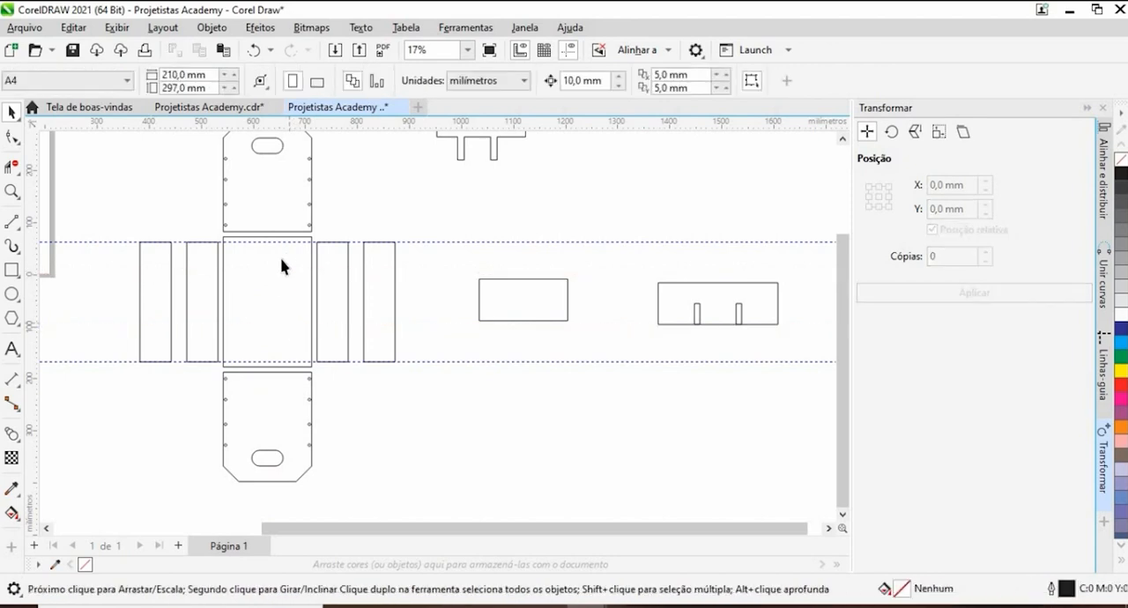
pyautogui.click(442, 241)
pyautogui.press('Delete')
pyautogui.click(431, 361)
pyautogui.press('Delete')
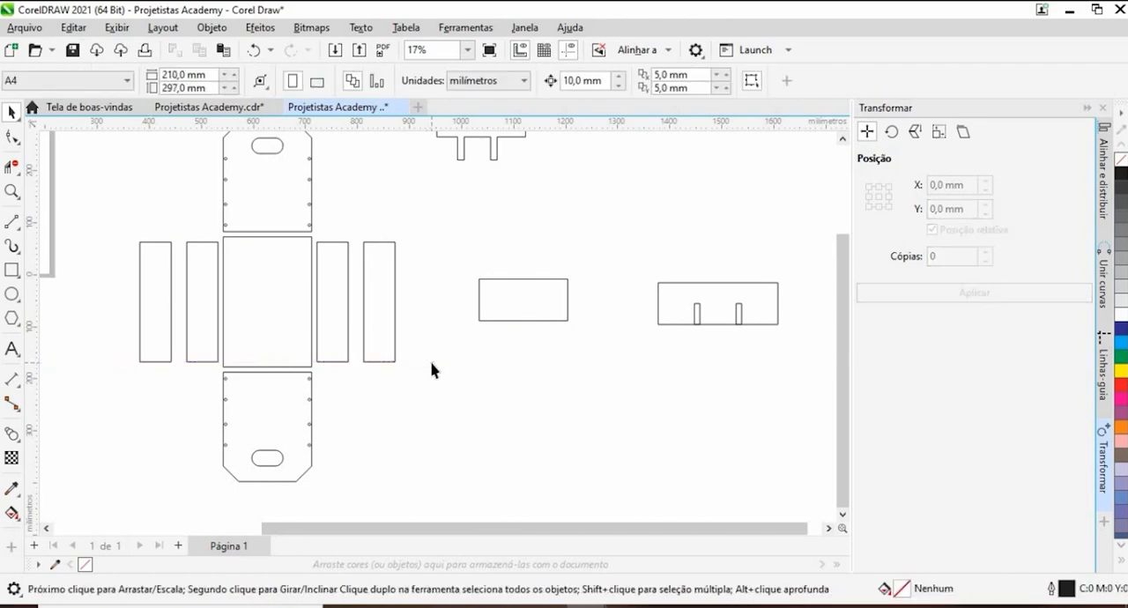
# - Ungroup the two slots in the long divider board and deselect them
pyautogui.click(515, 320)
pyautogui.scroll(2, 487, 316)
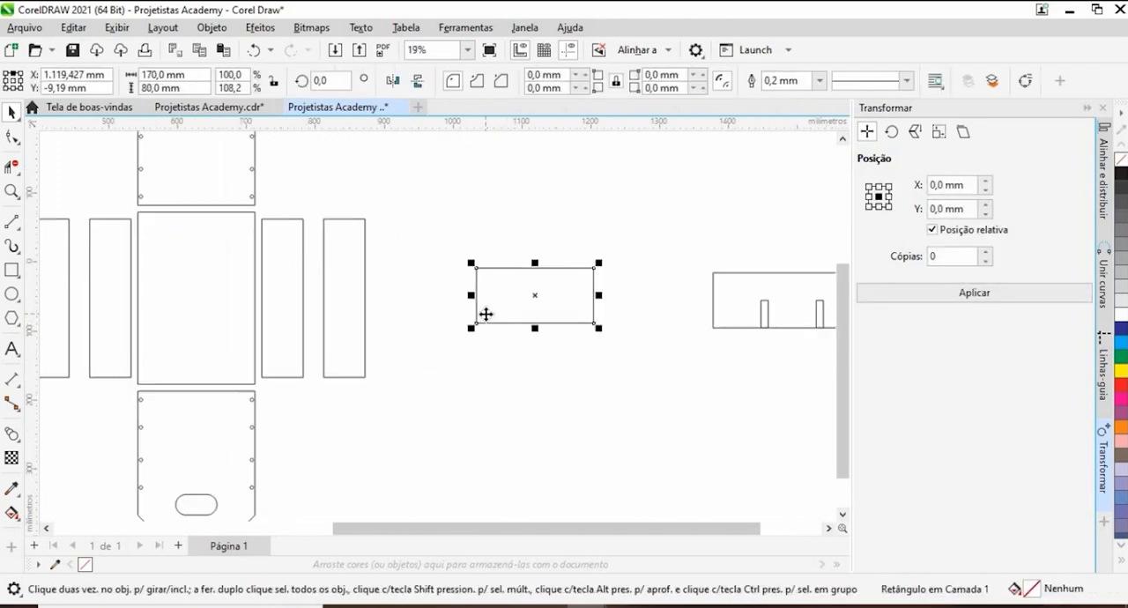
pyautogui.scroll(-1, 486, 315)
pyautogui.moveTo(589, 345); pyautogui.dragTo(536, 336)
pyautogui.click(668, 310)
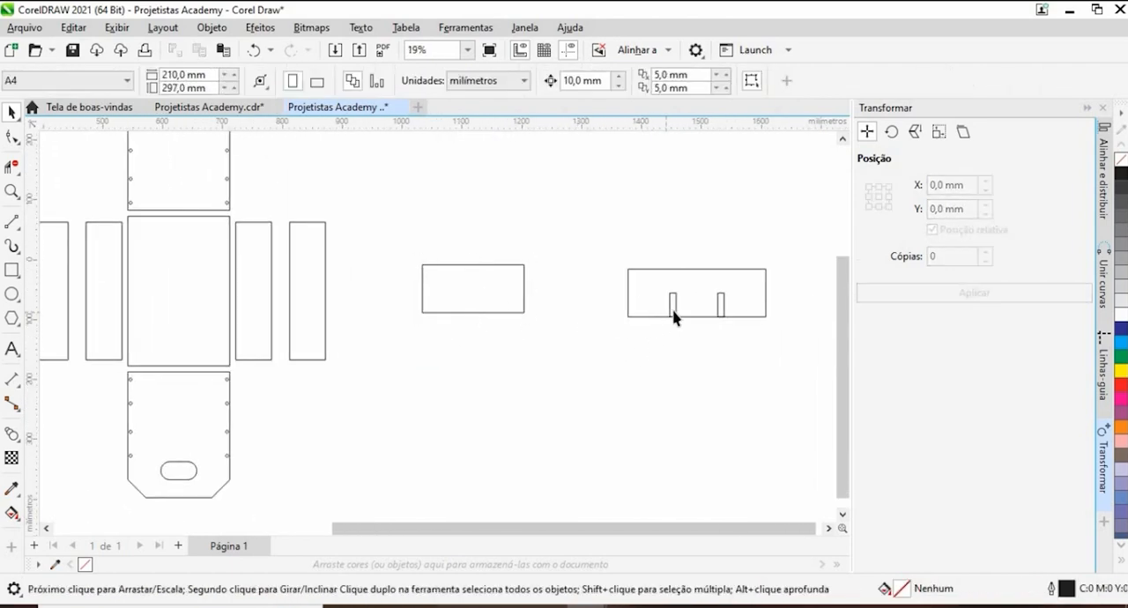
pyautogui.click(671, 304)
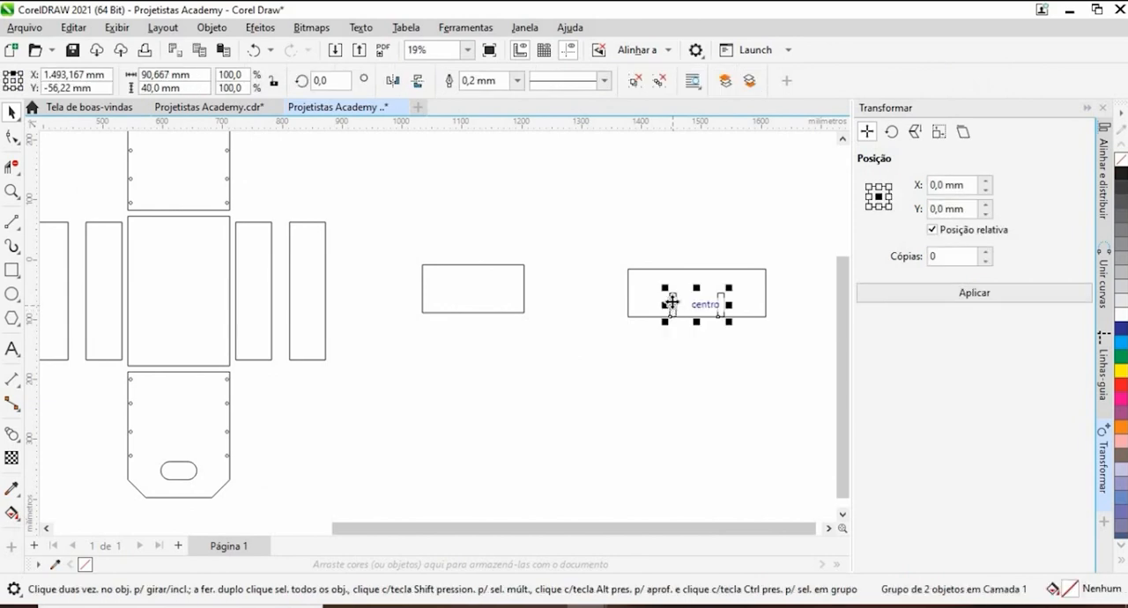
pyautogui.click(660, 82)
pyautogui.click(691, 352)
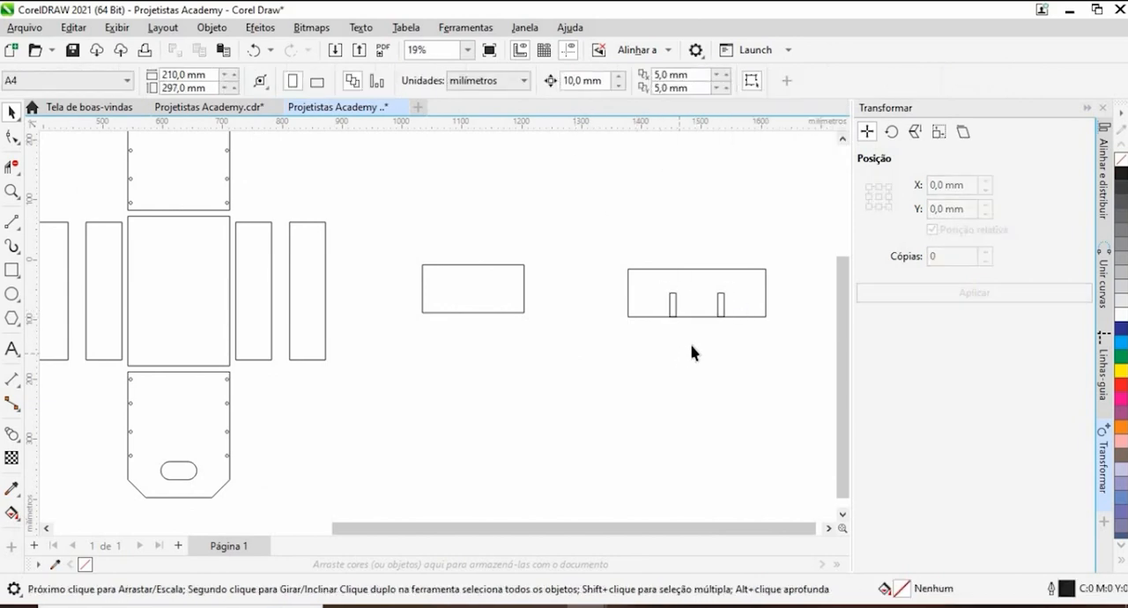
# - Place copies of the long board's slot against the outside of the shorter rectangle's lower left and lower right corners, then deselect
pyautogui.moveTo(648, 284); pyautogui.dragTo(650, 285)
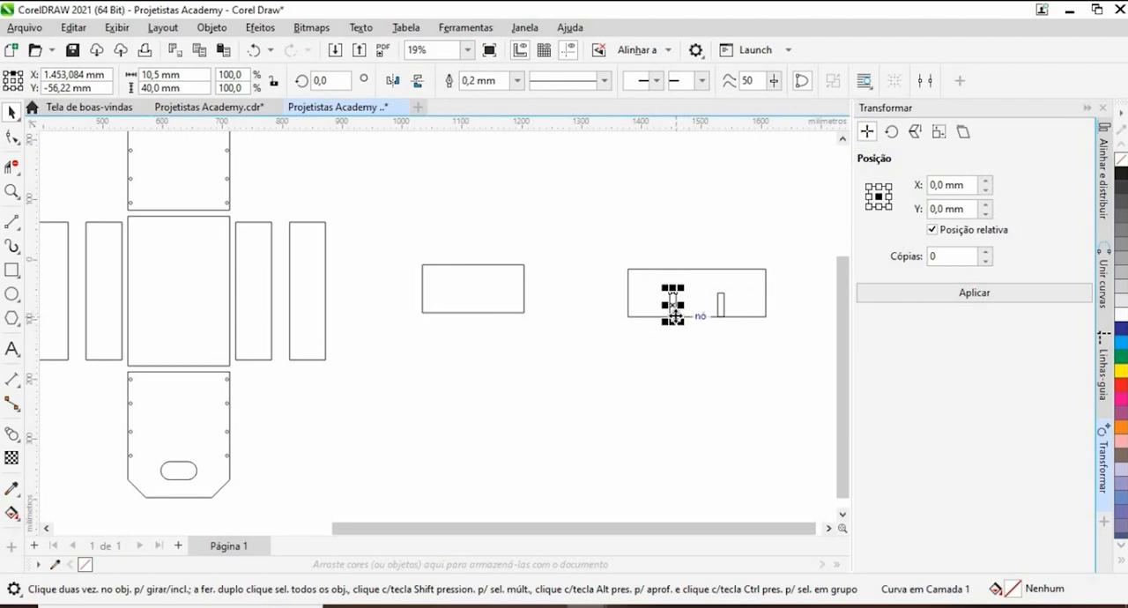
pyautogui.moveTo(674, 308); pyautogui.dragTo(580, 312)
pyautogui.scroll(2, 417, 313)
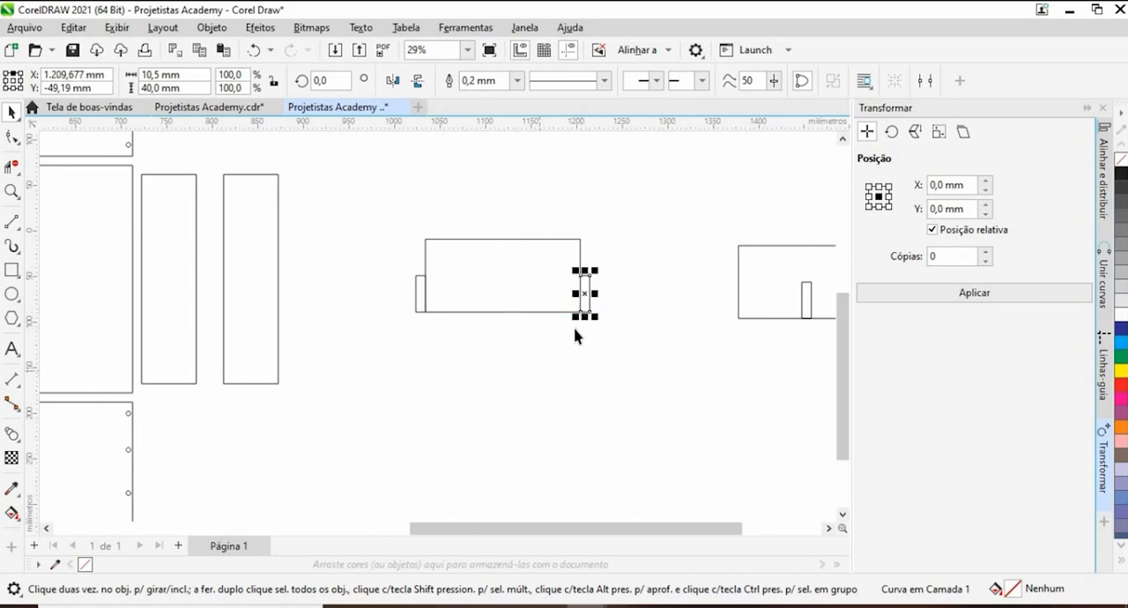
pyautogui.scroll(2, 576, 332)
pyautogui.scroll(-1, 530, 343)
pyautogui.press('Escape')
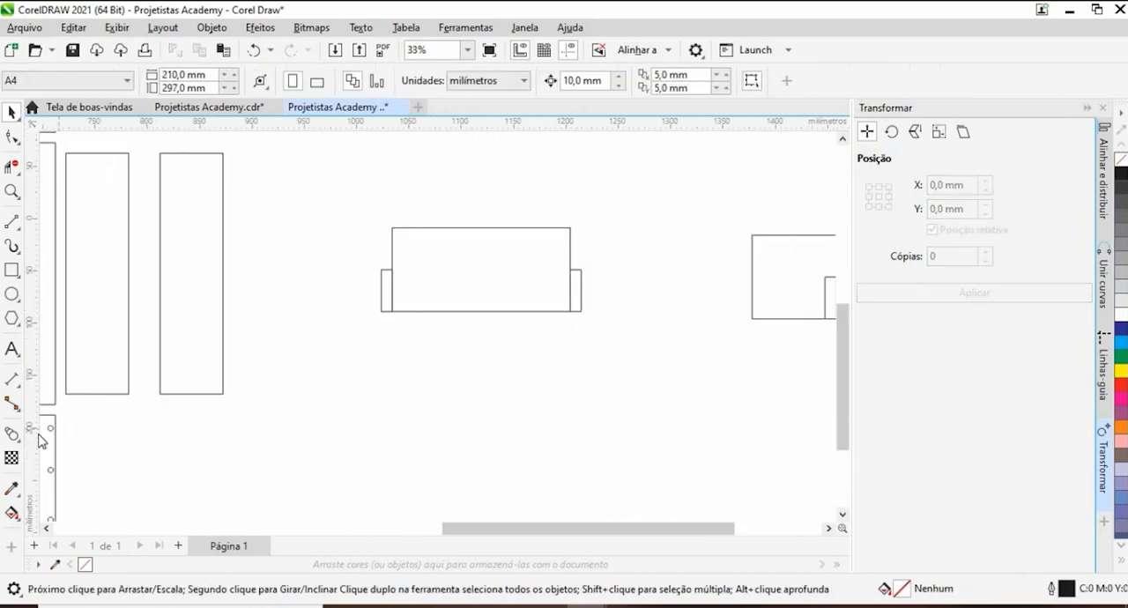
# - Blend the two outer slots of the shorter board with 1 intermediate step and deselect the result
pyautogui.click(13, 434)
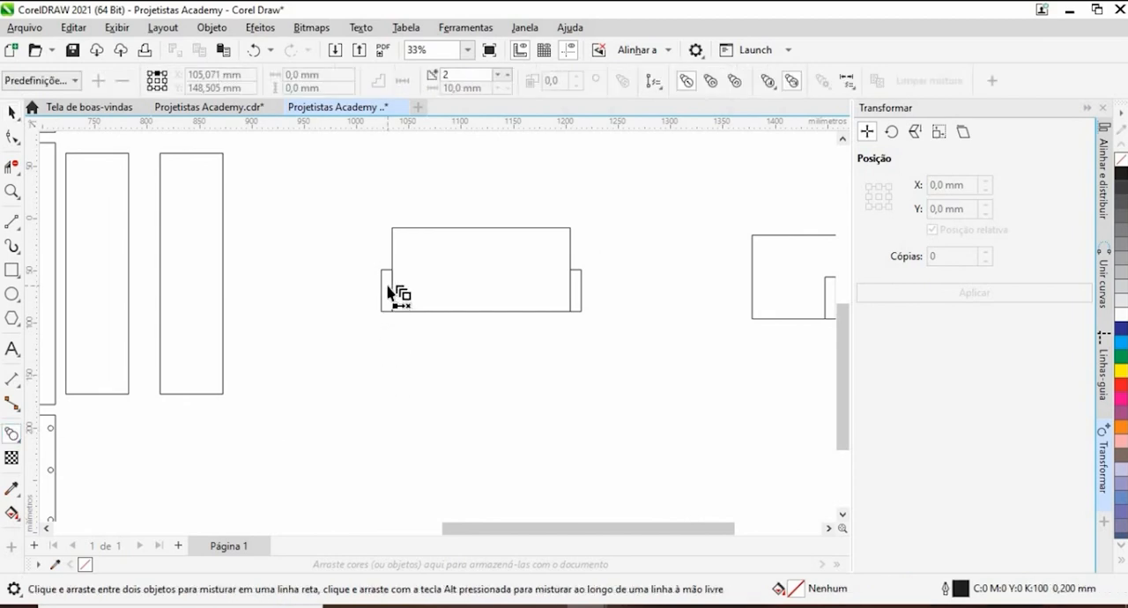
pyautogui.moveTo(389, 292); pyautogui.dragTo(577, 298)
pyautogui.click(474, 74)
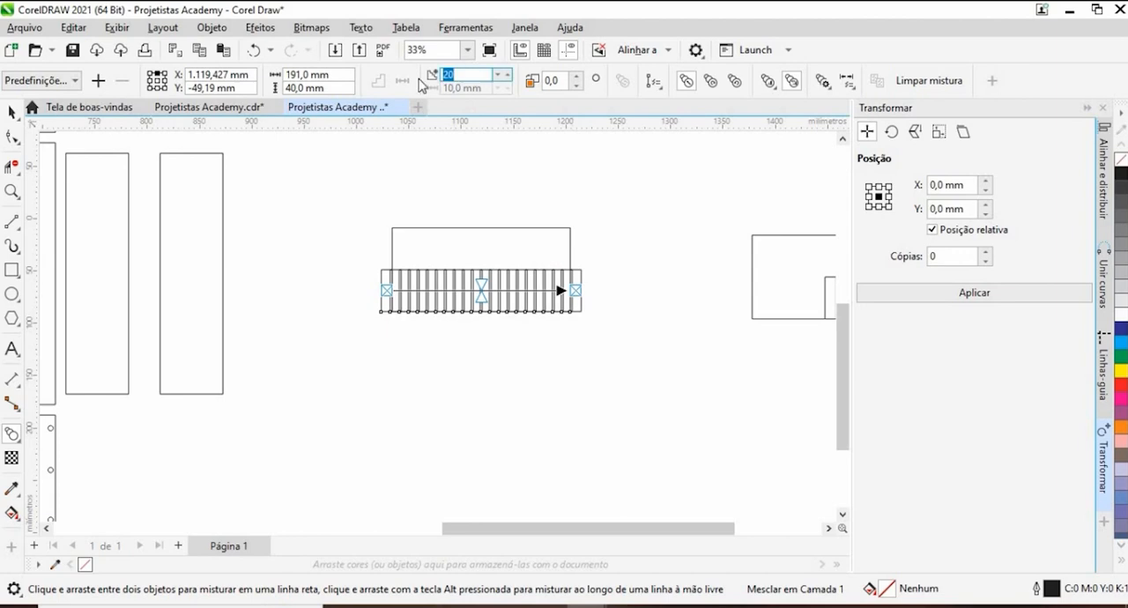
pyautogui.write('1')
pyautogui.press('Return')
pyautogui.click(12, 114)
pyautogui.click(365, 359)
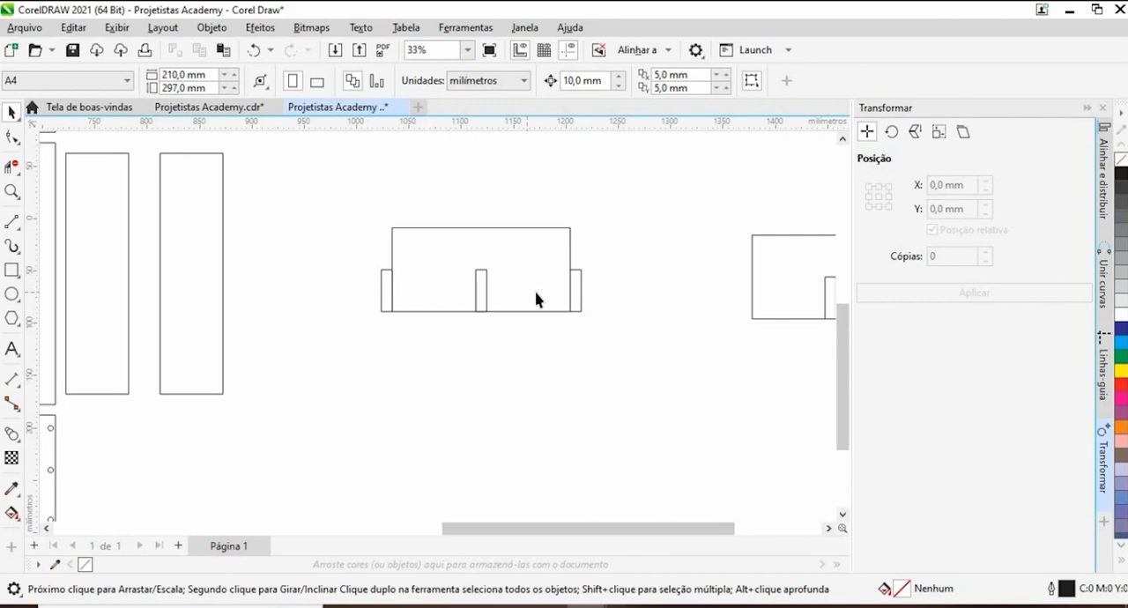
# - Break apart the shorter board's blend so its middle slot becomes a separate object, then deselect everything
pyautogui.click(485, 291)
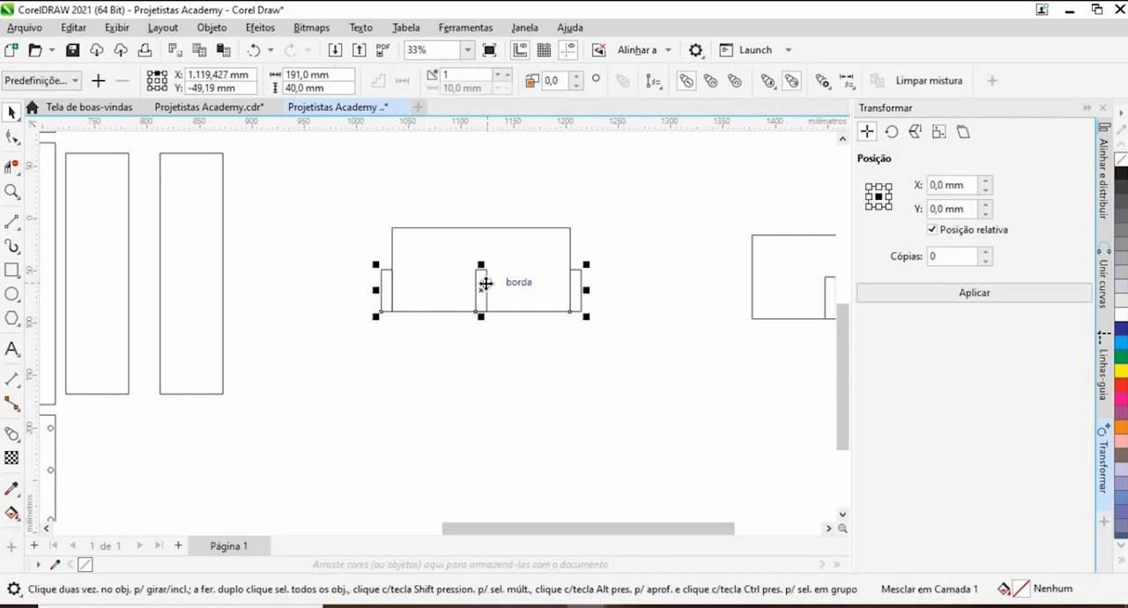
pyautogui.rightClick(484, 289)
pyautogui.click(551, 296)
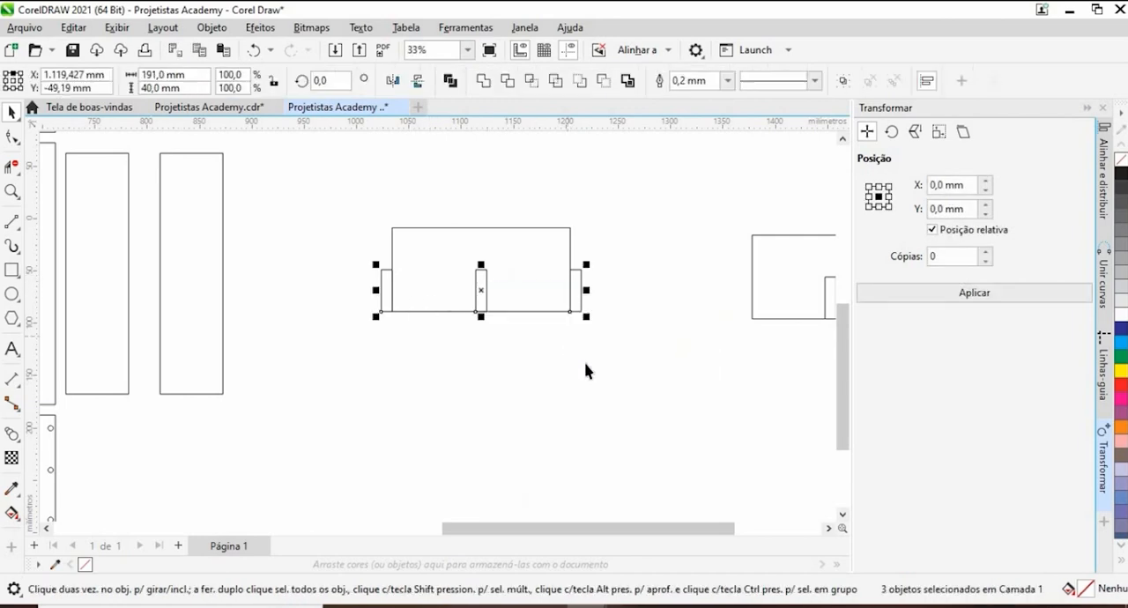
pyautogui.click(617, 315)
# - Delete the two small rectangles outside the shorter board's ends, keeping only the middle slot
pyautogui.moveTo(627, 249); pyautogui.dragTo(546, 353)
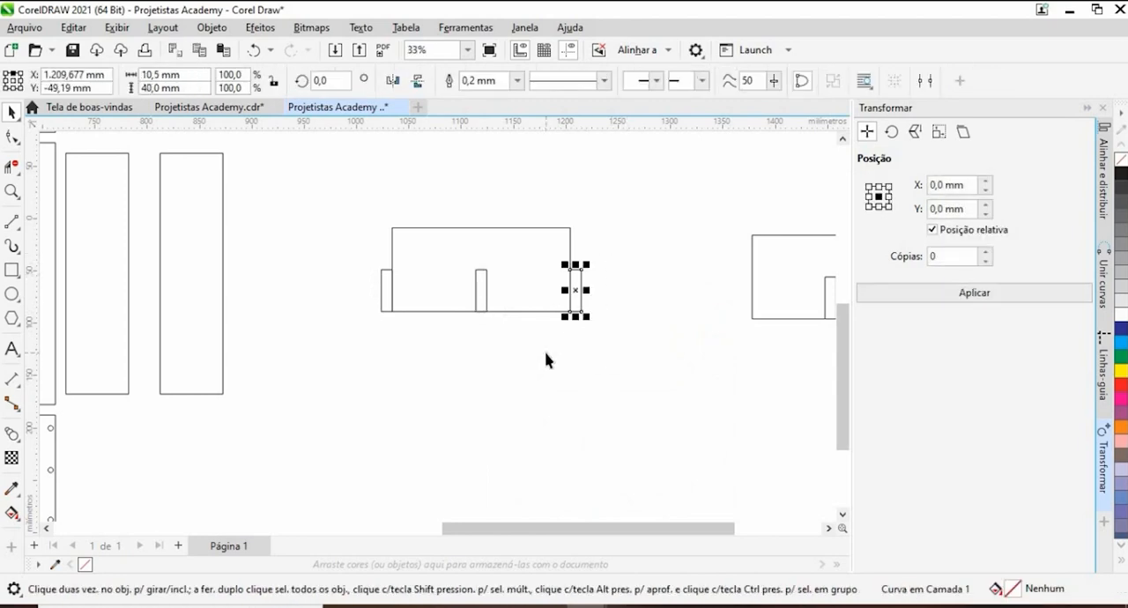
pyautogui.press('Delete')
pyautogui.moveTo(335, 244); pyautogui.dragTo(427, 348)
pyautogui.press('Delete')
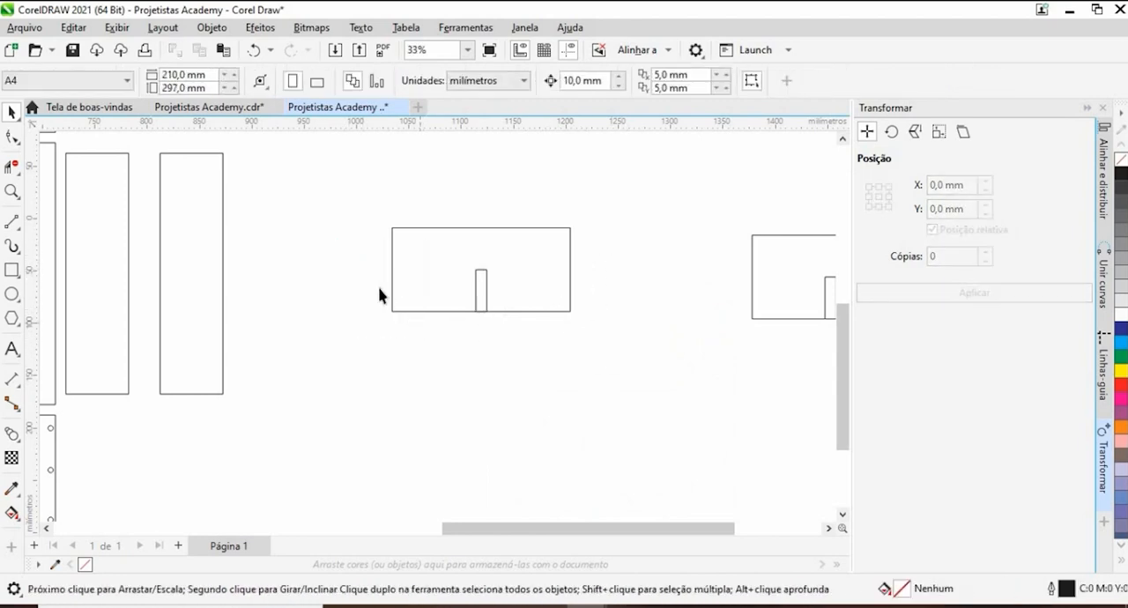
# - Move the shorter board with its slot so its lower right corner meets the long board's lower left corner
pyautogui.scroll(-1, 379, 294)
pyautogui.moveTo(493, 283); pyautogui.dragTo(386, 266)
pyautogui.click(392, 260)
pyautogui.moveTo(240, 190); pyautogui.dragTo(468, 343)
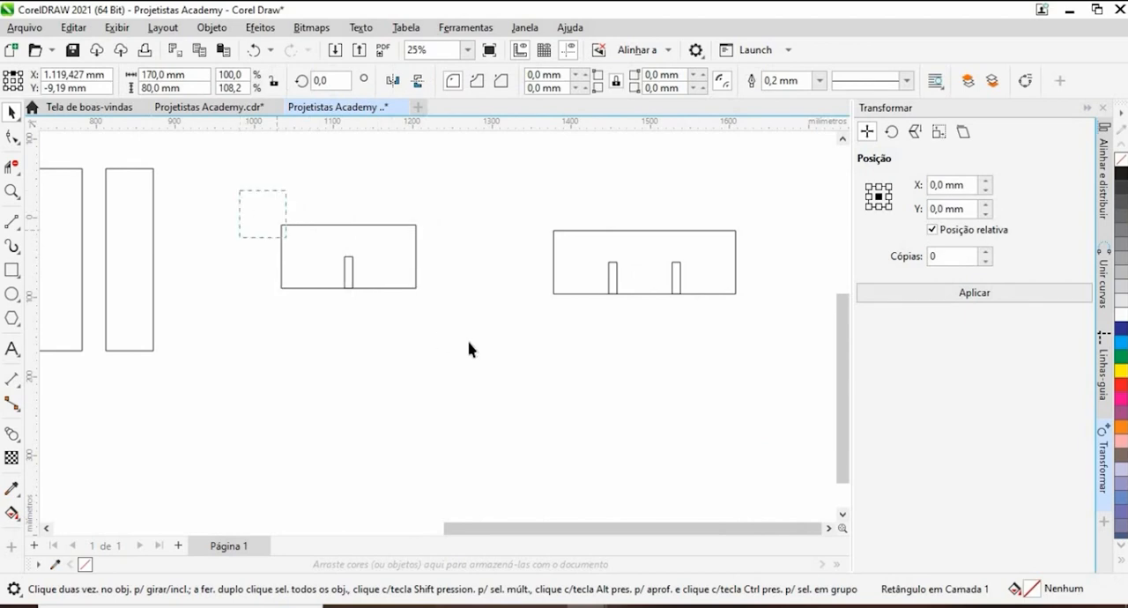
pyautogui.moveTo(386, 264); pyautogui.dragTo(522, 273)
pyautogui.scroll(7, 560, 292)
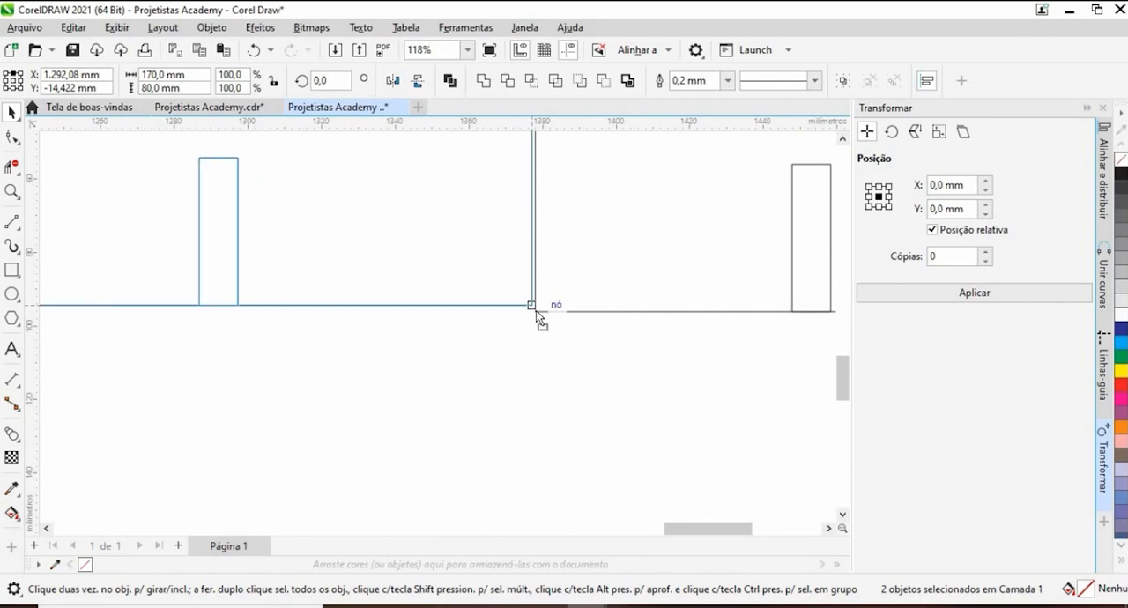
pyautogui.click(534, 364)
# - Move the shorter board with its slot about 25 mm horizontally to the left, leaving a gap between the two boards
pyautogui.scroll(-5, 473, 302)
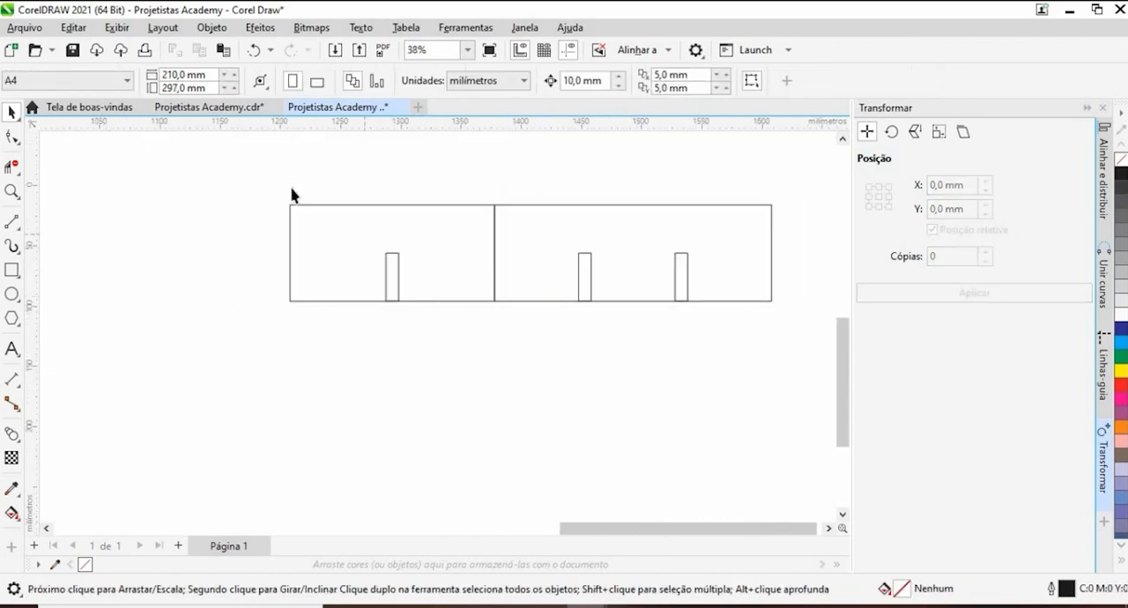
pyautogui.moveTo(270, 167); pyautogui.dragTo(527, 339)
pyautogui.moveTo(486, 295); pyautogui.dragTo(454, 272)
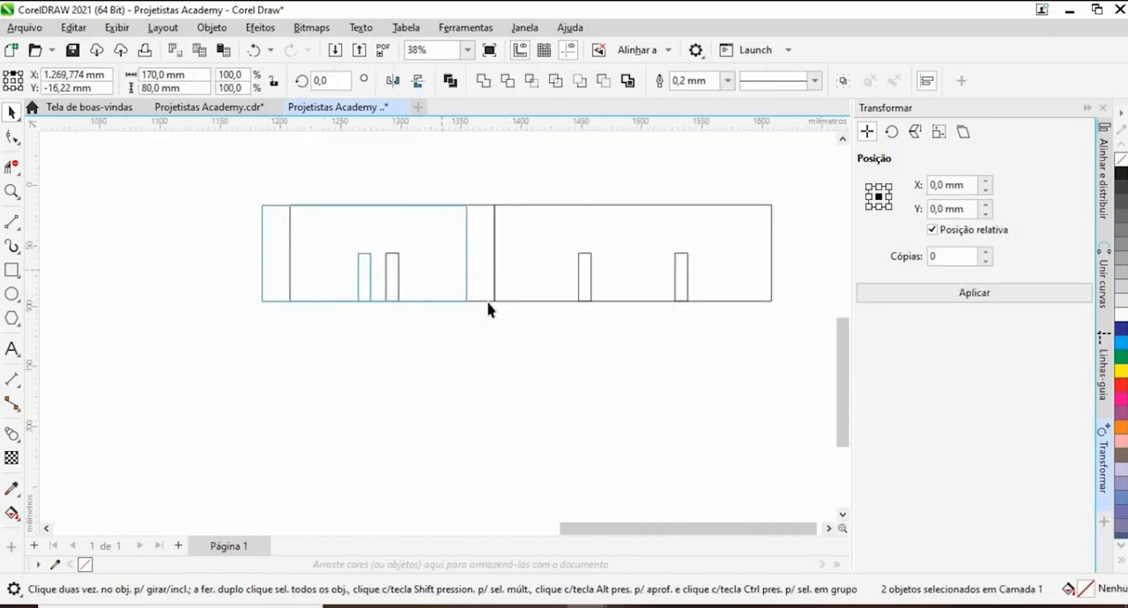
pyautogui.click(542, 363)
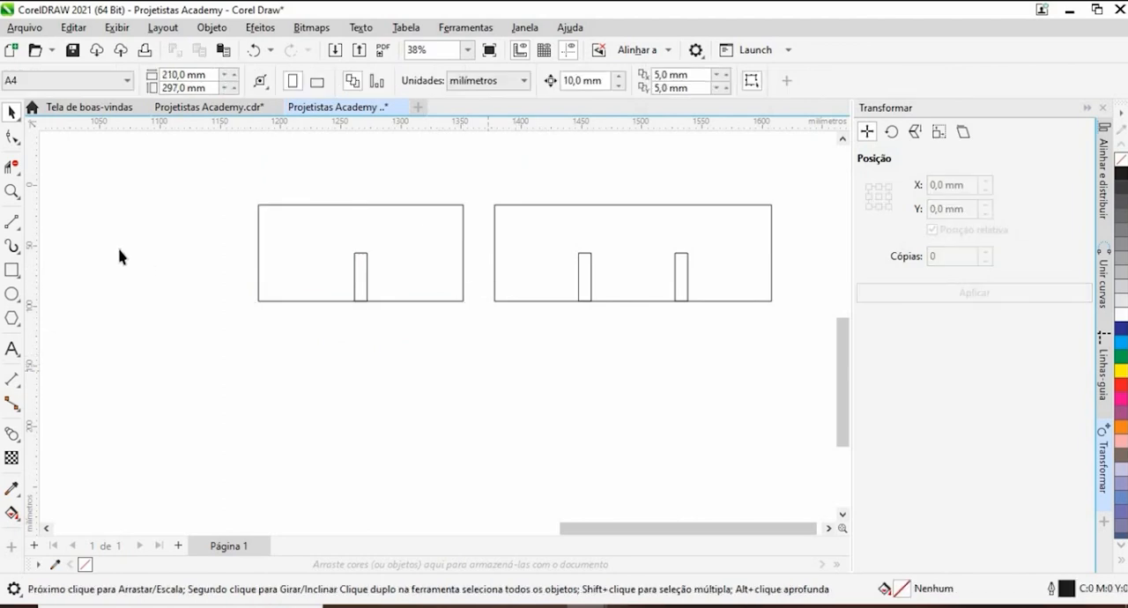
# - Remove the overlapping line segments closing the bottoms of all three slots with the Virtual Segment Delete tool
pyautogui.click(12, 168)
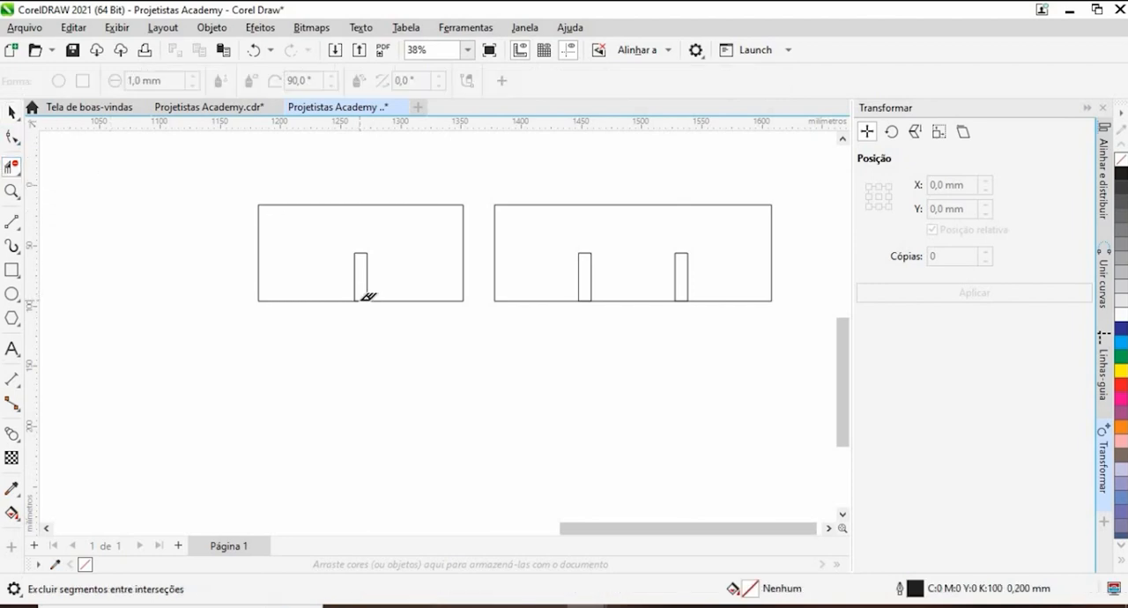
pyautogui.scroll(6, 505, 334)
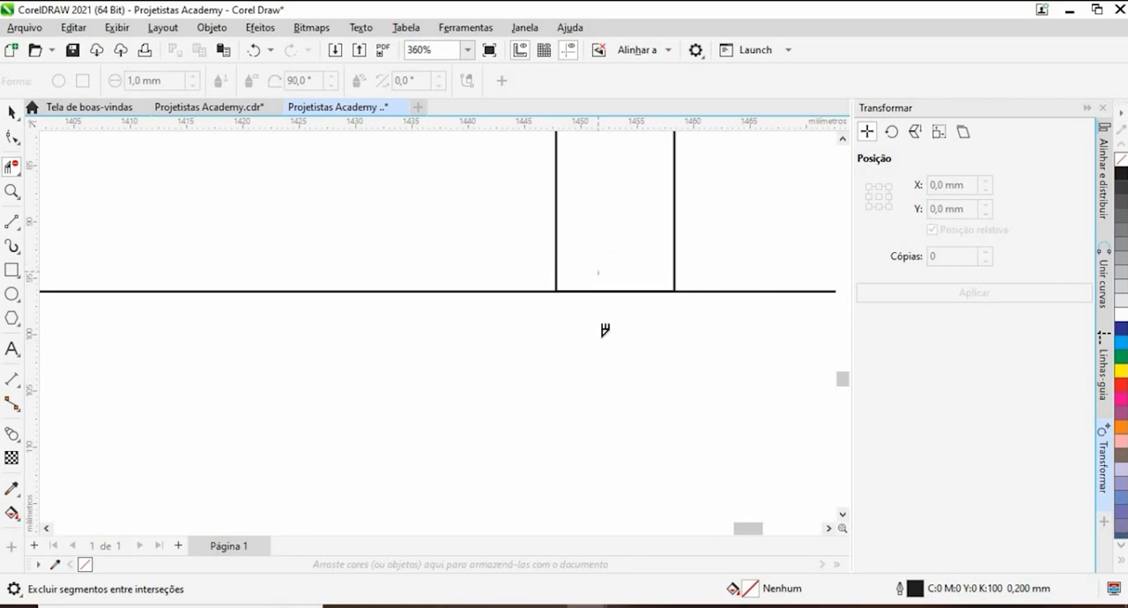
pyautogui.click(604, 292)
pyautogui.scroll(-3, 244, 291)
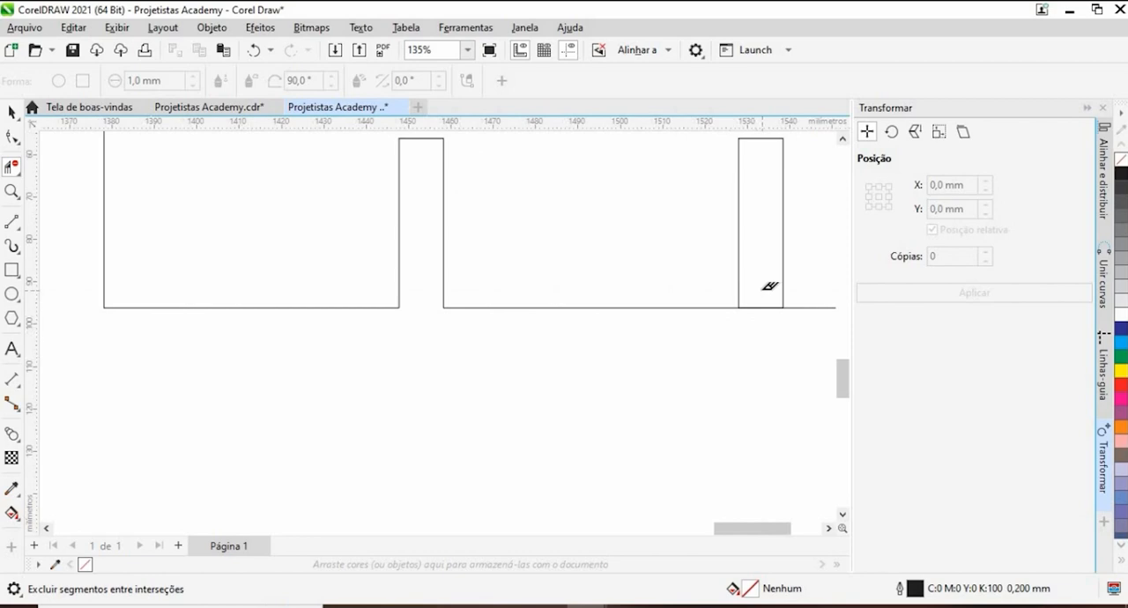
pyautogui.scroll(-2, 568, 324)
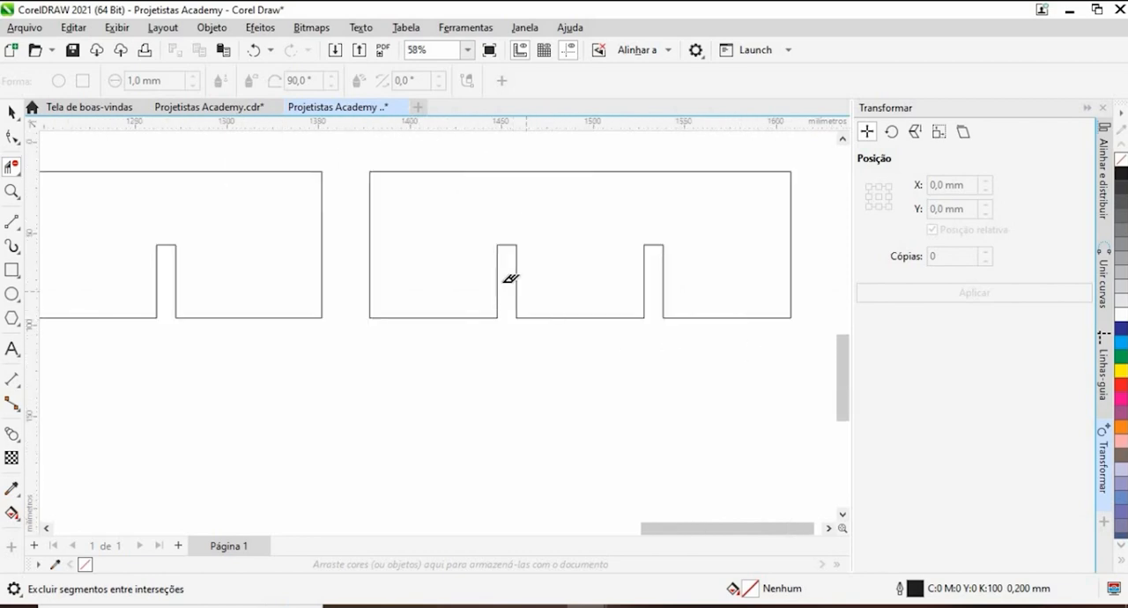
pyautogui.scroll(-4, 508, 279)
# - Delete the crossed divider grid drawing above the two notched boards
pyautogui.click(11, 112)
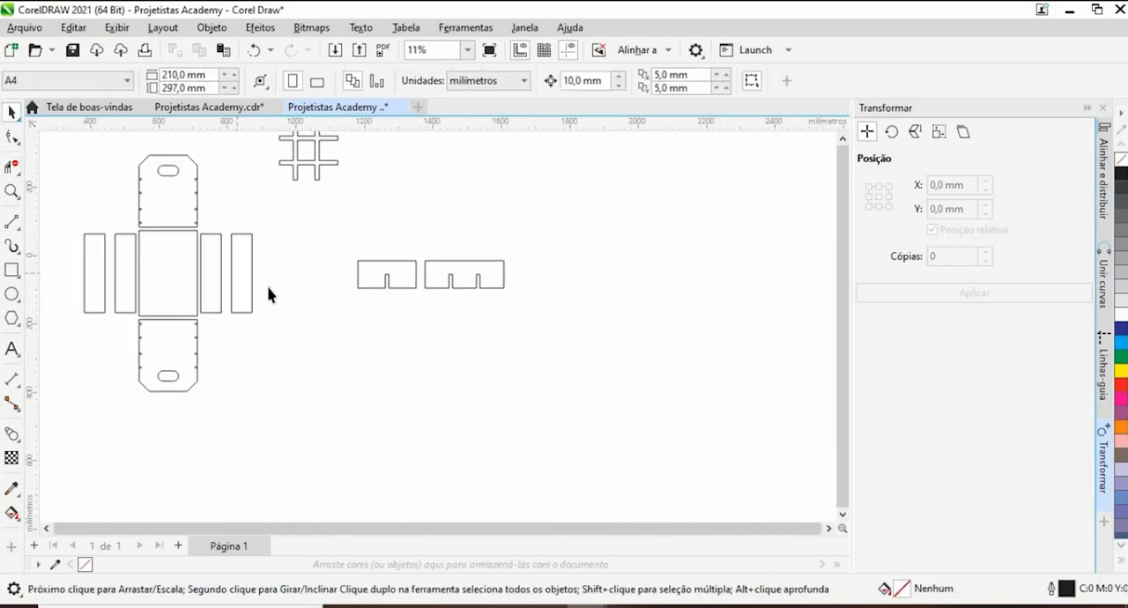
pyautogui.moveTo(292, 250); pyautogui.dragTo(368, 357)
pyautogui.moveTo(459, 305); pyautogui.dragTo(463, 302)
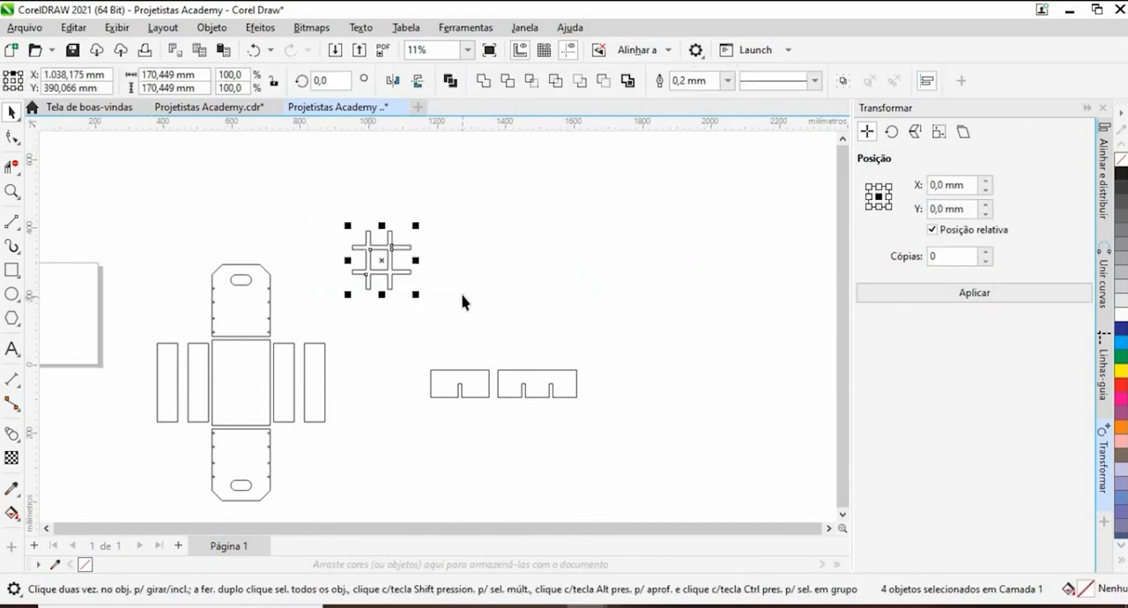
pyautogui.press('Delete')
# - Move both notched dividers about 200 mm to the left, closer to the crate parts, and select the short divider
pyautogui.moveTo(379, 328); pyautogui.dragTo(604, 411)
pyautogui.moveTo(502, 392); pyautogui.dragTo(435, 371)
pyautogui.moveTo(435, 464); pyautogui.dragTo(493, 420)
pyautogui.moveTo(481, 327); pyautogui.dragTo(459, 311)
pyautogui.click(459, 318)
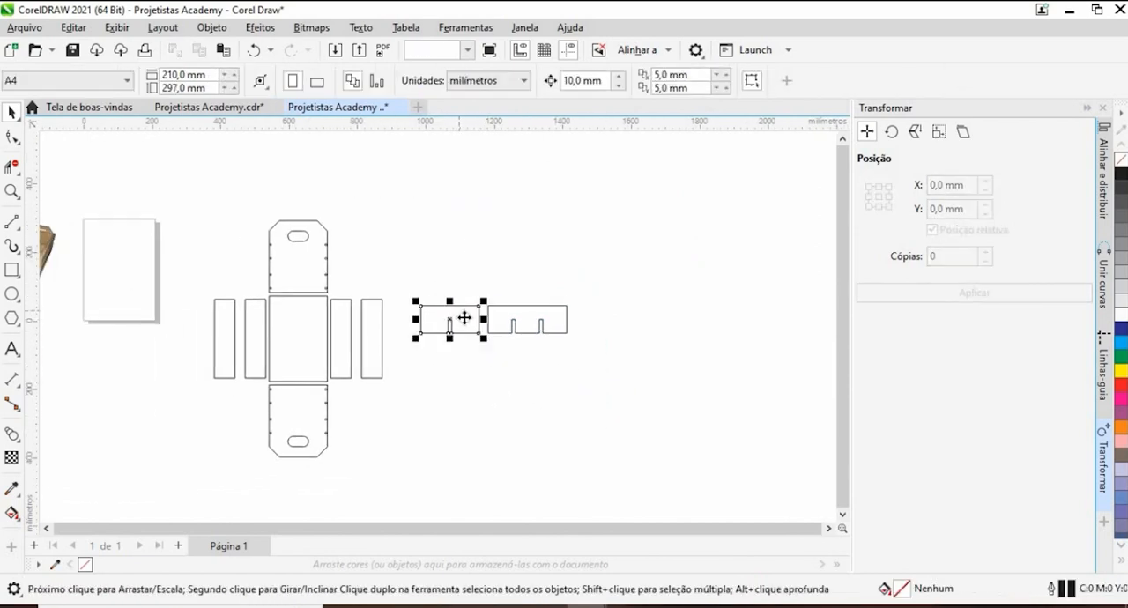
# - Join the open curves of both notched dividers using the Extend option with a 1,0 mm gap tolerance
pyautogui.click(406, 269)
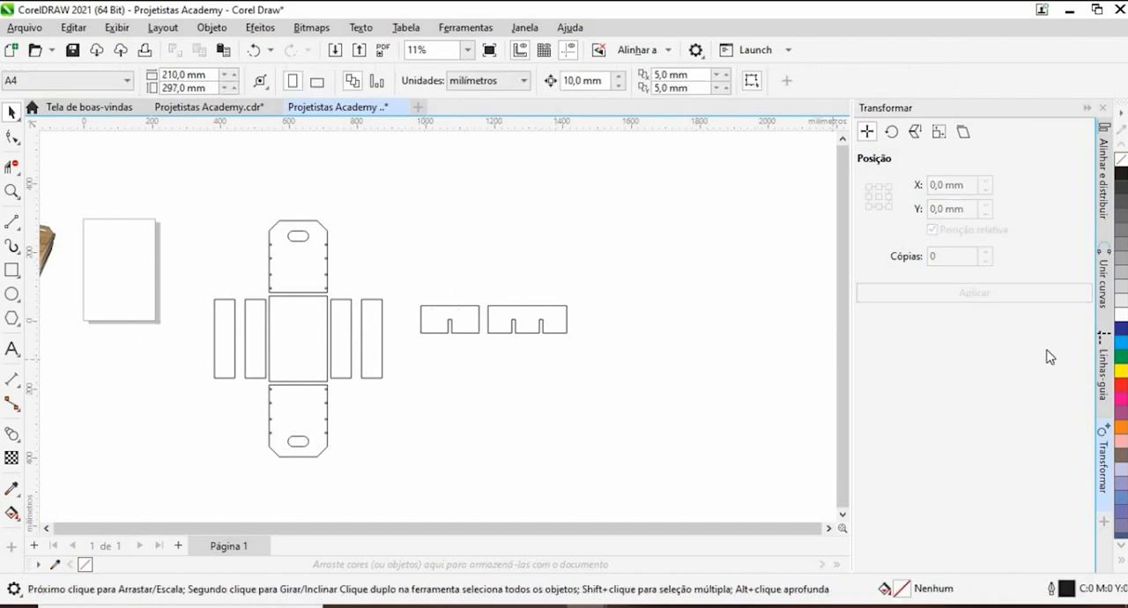
pyautogui.click(1102, 280)
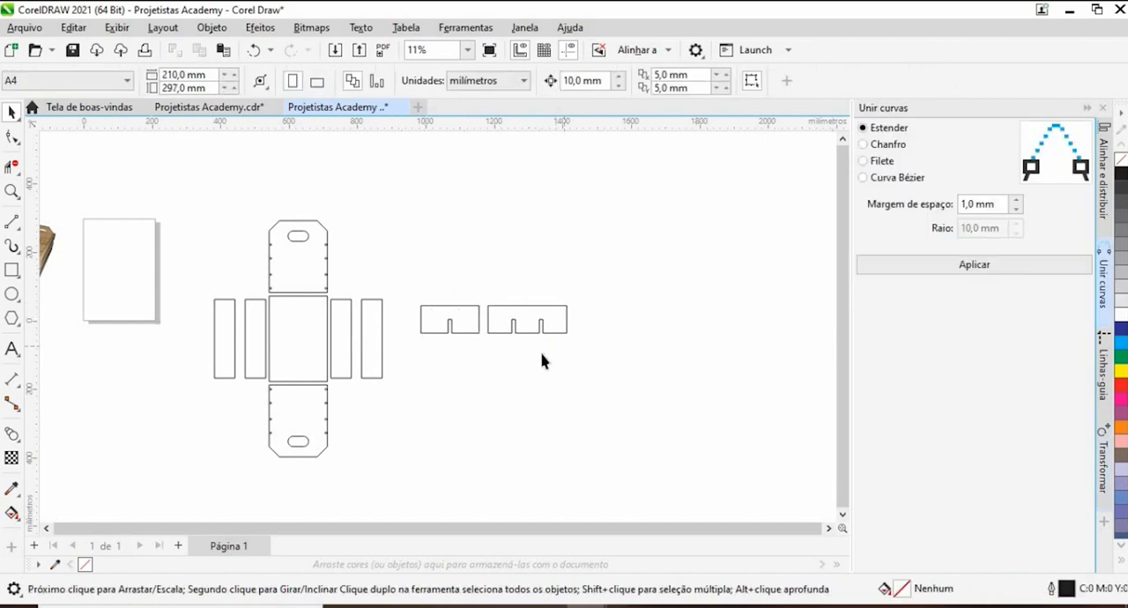
pyautogui.moveTo(490, 332); pyautogui.dragTo(620, 377)
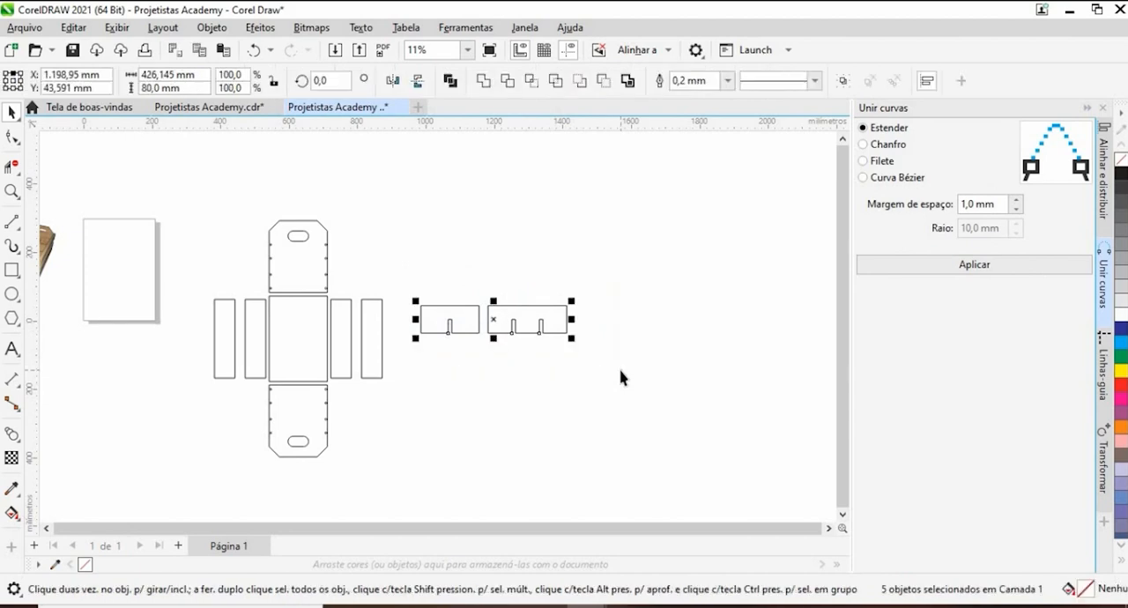
pyautogui.click(951, 273)
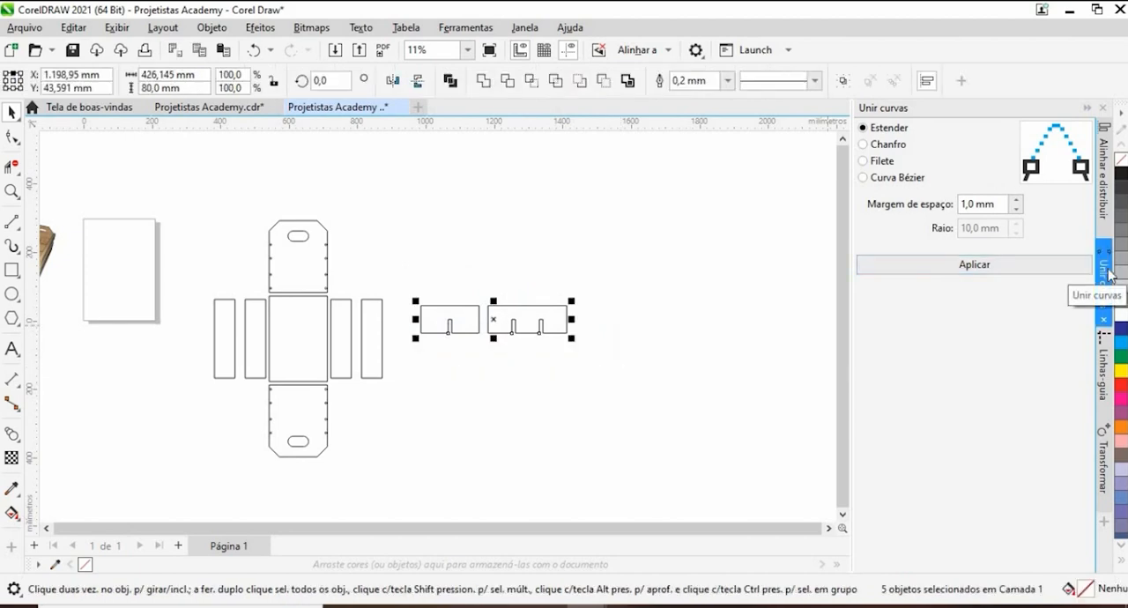
pyautogui.click(1019, 266)
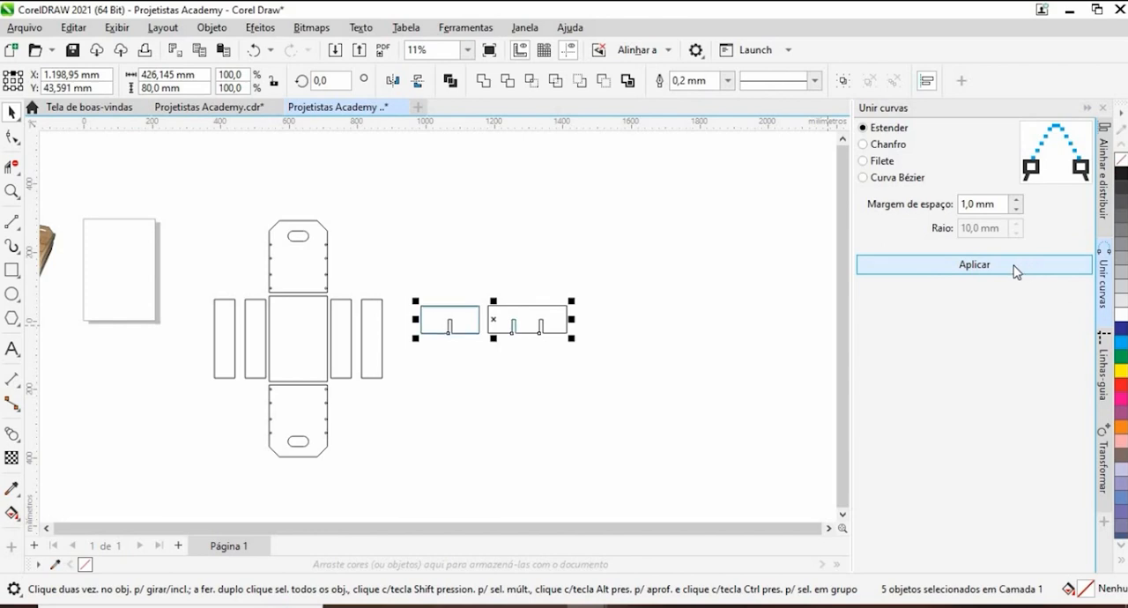
pyautogui.click(677, 342)
# - Place the short divider across the upper end of the crate's base panel to compare their widths
pyautogui.scroll(2, 416, 330)
pyautogui.scroll(2, 438, 337)
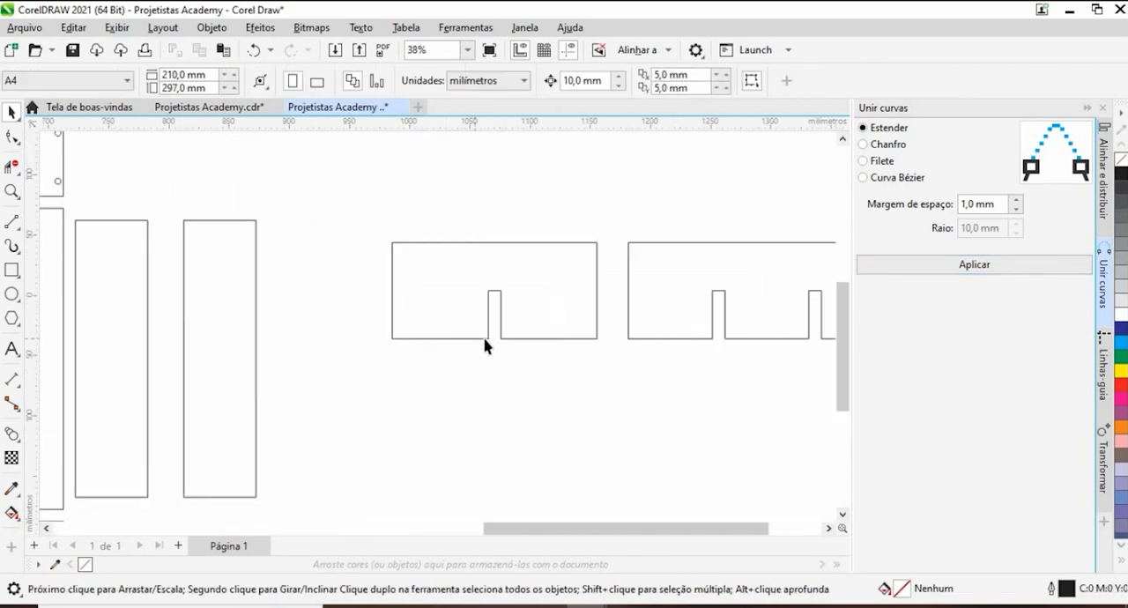
pyautogui.click(488, 335)
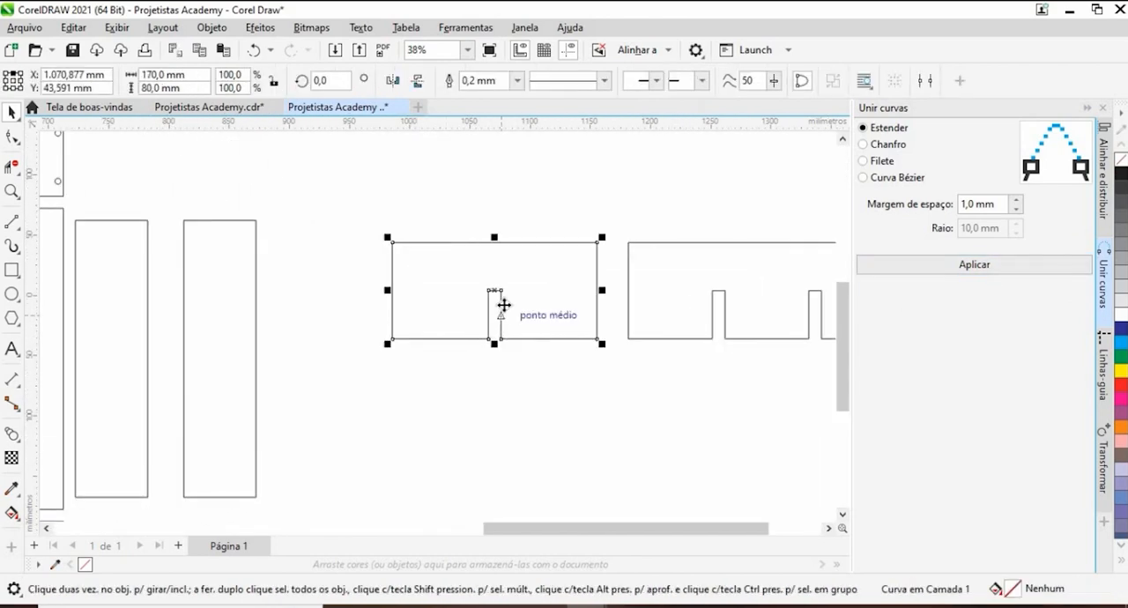
pyautogui.moveTo(499, 301); pyautogui.dragTo(455, 303)
pyautogui.moveTo(591, 333); pyautogui.dragTo(608, 326)
pyautogui.scroll(-2, 609, 324)
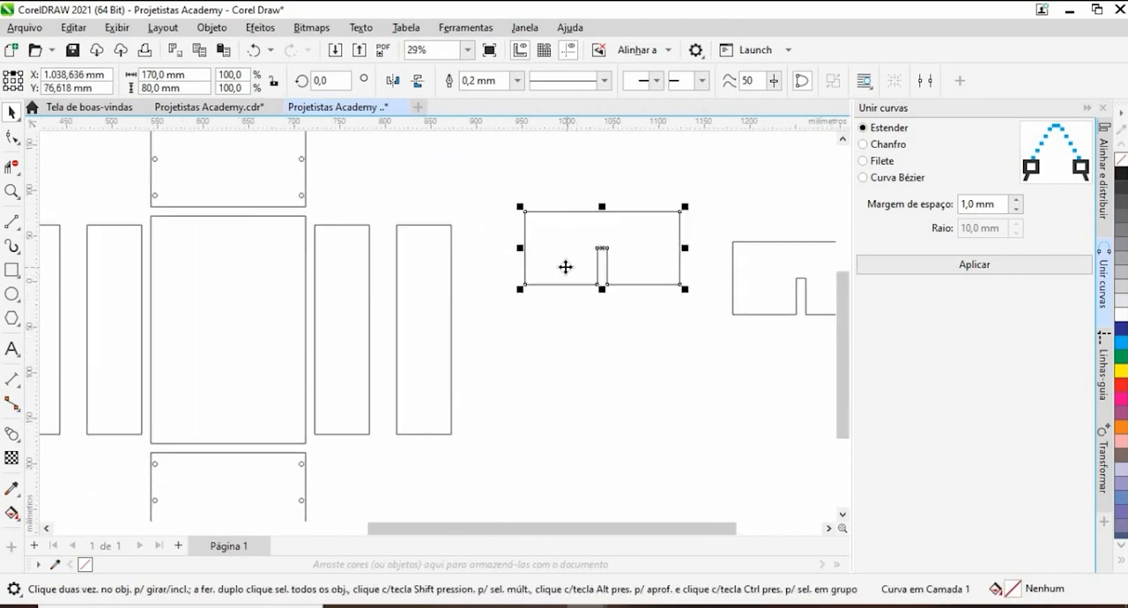
pyautogui.moveTo(567, 267); pyautogui.dragTo(627, 294)
pyautogui.moveTo(587, 243); pyautogui.dragTo(216, 258)
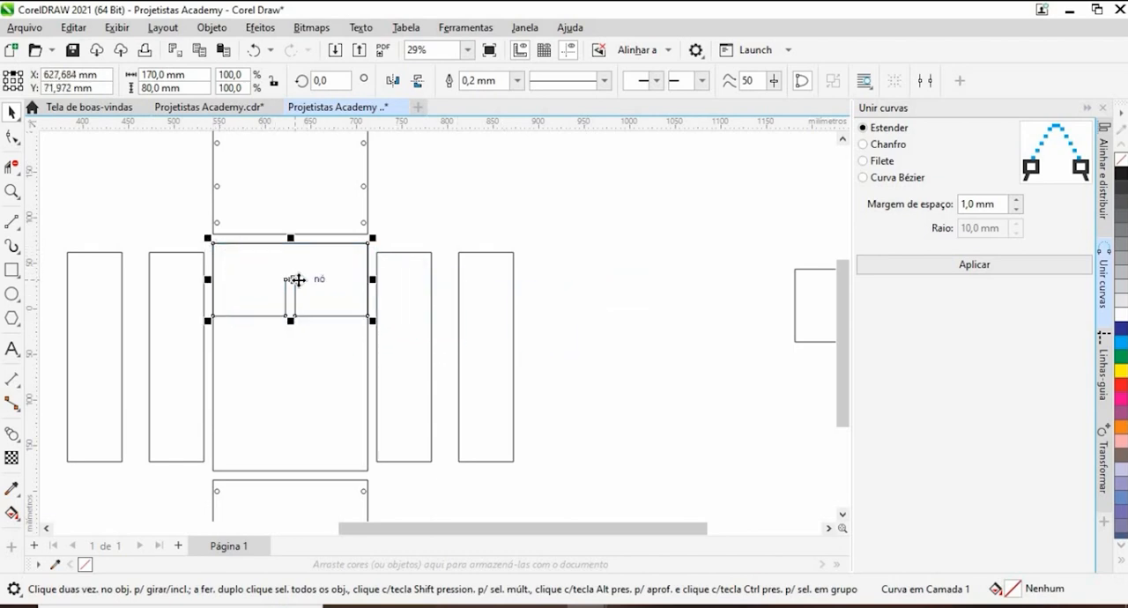
# - Compare the short divider with the middle of the base panel and move it back out beside the crate parts
pyautogui.moveTo(297, 279); pyautogui.dragTo(303, 353)
pyautogui.scroll(-2, 309, 326)
pyautogui.scroll(4, 314, 327)
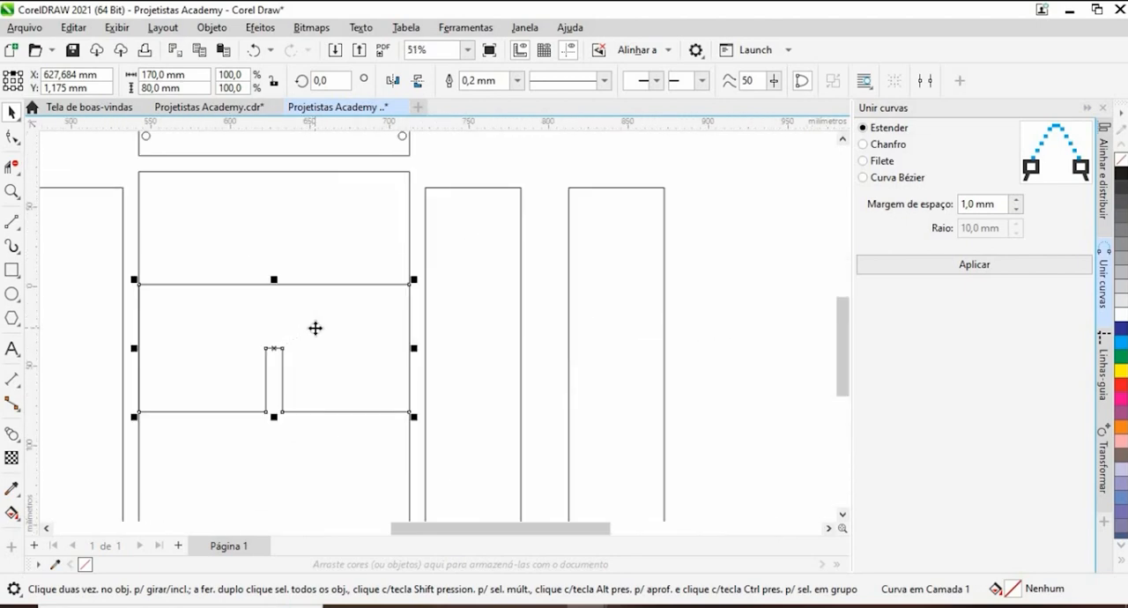
pyautogui.scroll(-4, 315, 327)
pyautogui.moveTo(315, 328); pyautogui.dragTo(483, 267)
# - Rotate the long divider 90° and place it centred across the width of the crate's base panel
pyautogui.click(594, 314)
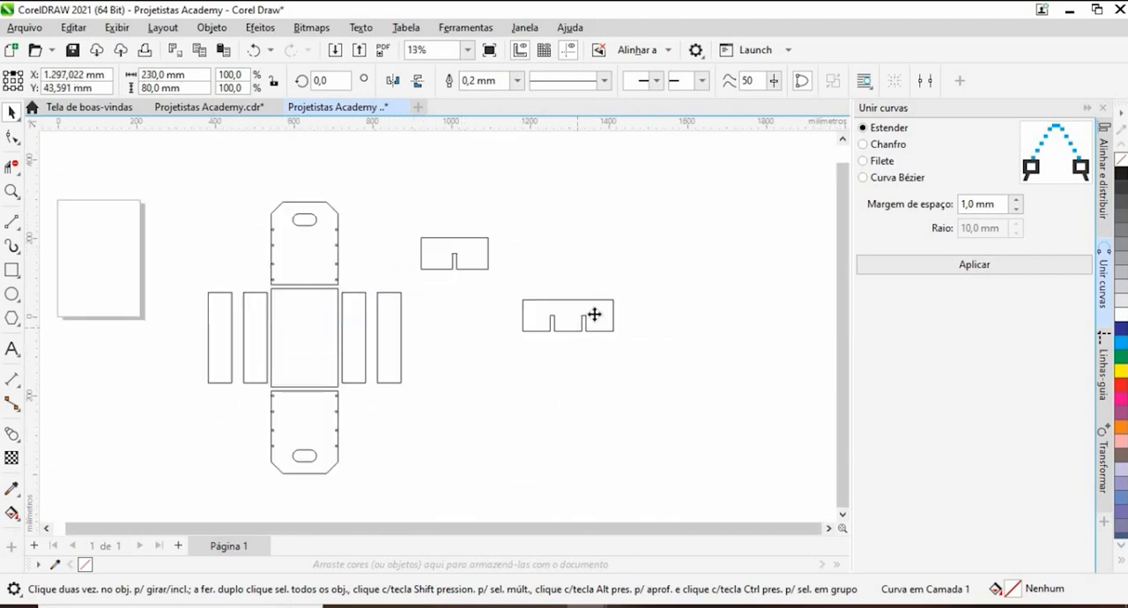
pyautogui.click(341, 81)
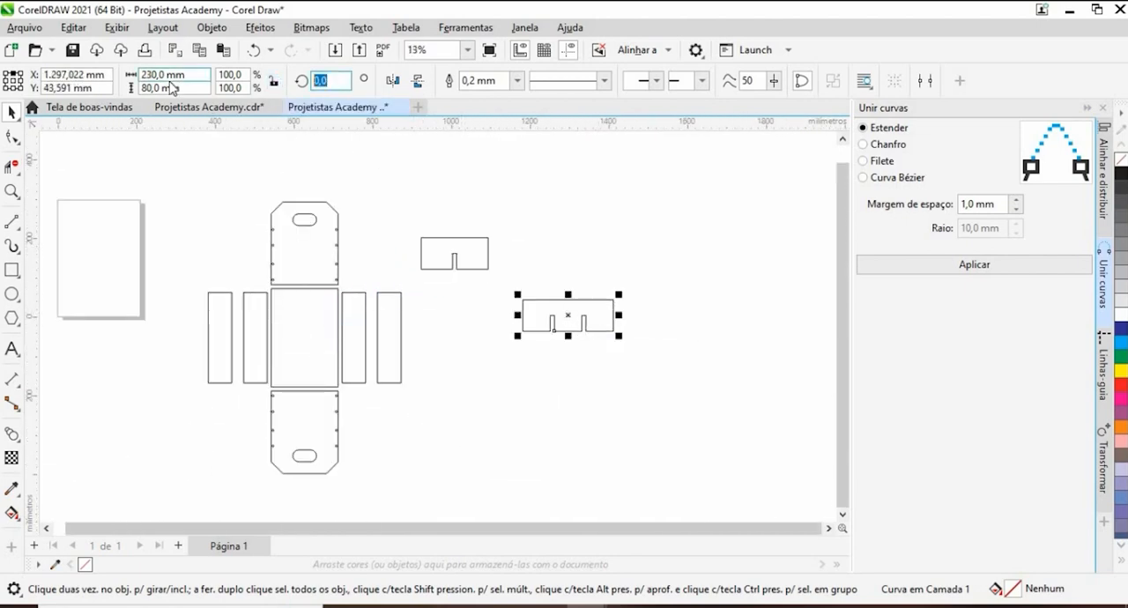
pyautogui.write('90')
pyautogui.press('Return')
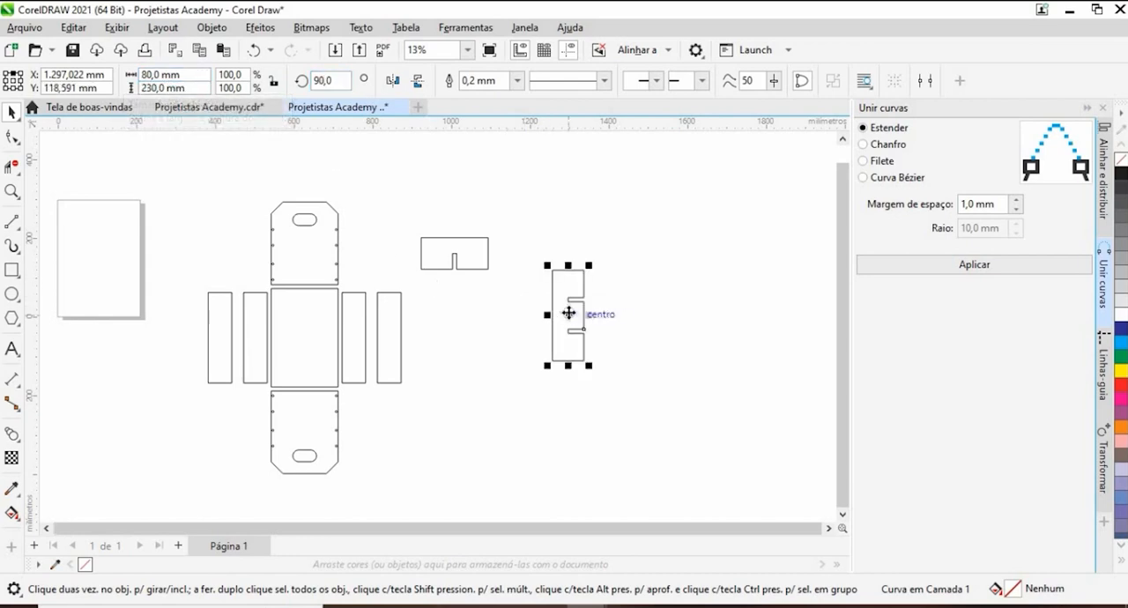
pyautogui.moveTo(568, 314); pyautogui.dragTo(295, 338)
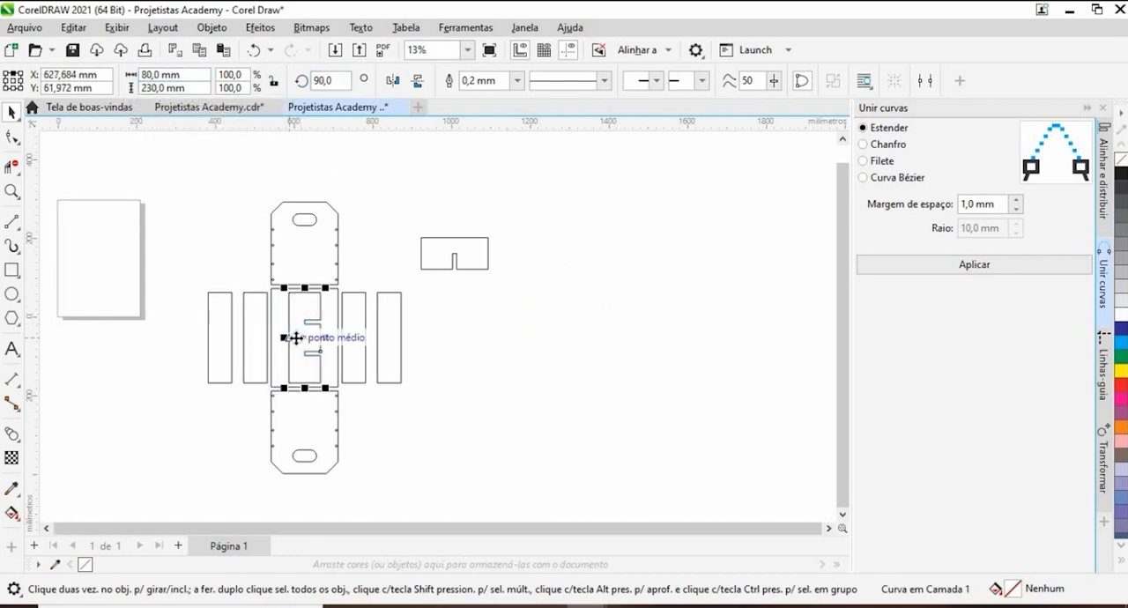
# - Check the long divider's upper edge against the side panels with a temporary horizontal guideline, and delete the guideline
pyautogui.scroll(3, 303, 339)
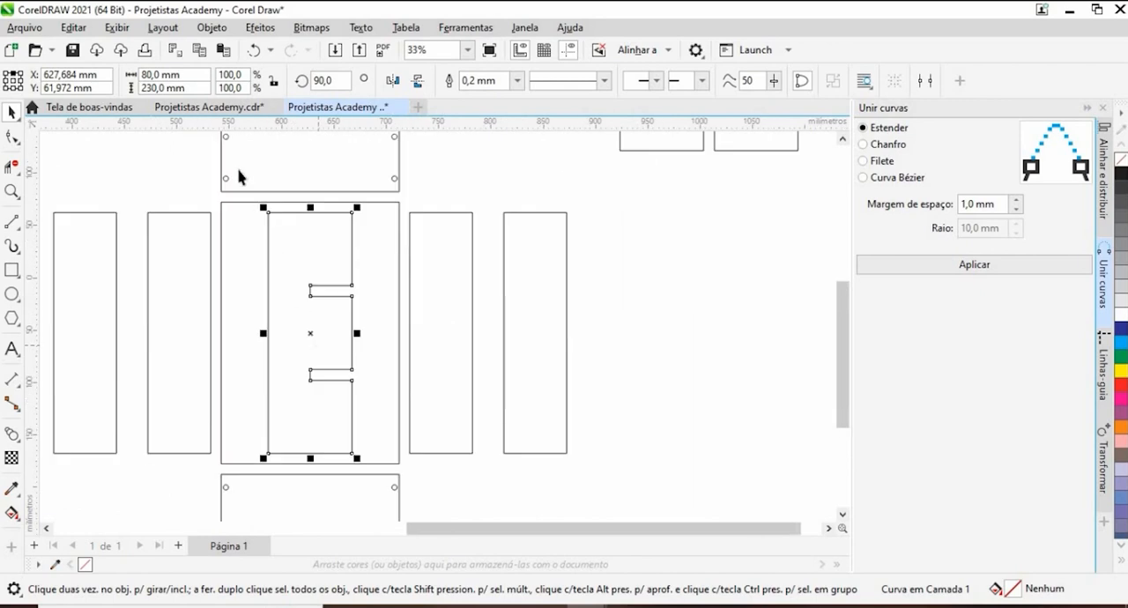
pyautogui.moveTo(277, 185); pyautogui.dragTo(269, 219)
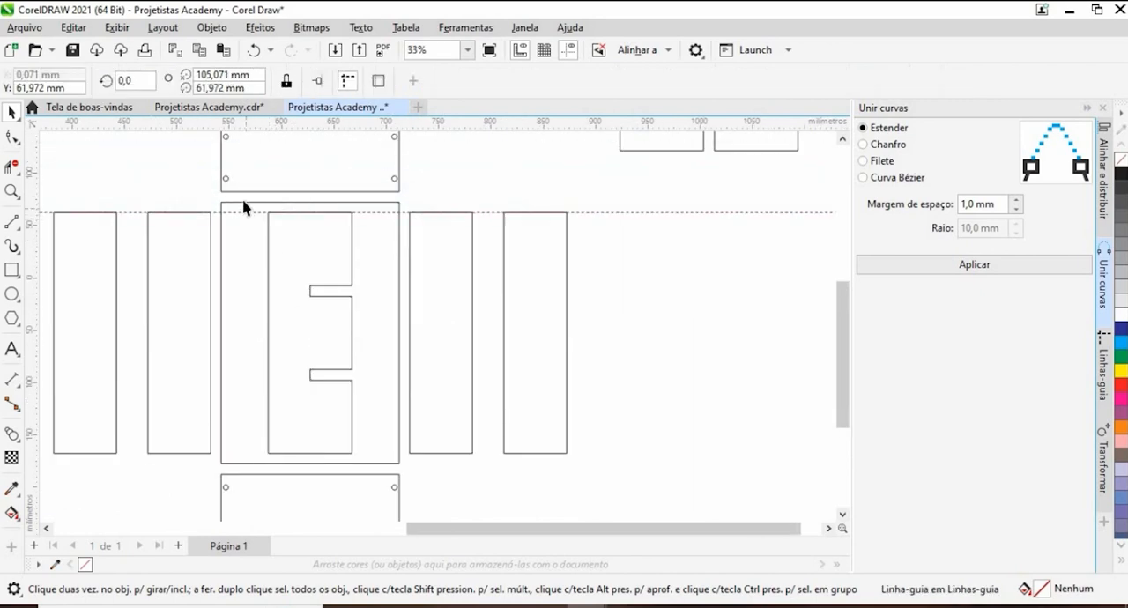
pyautogui.scroll(3, 245, 198)
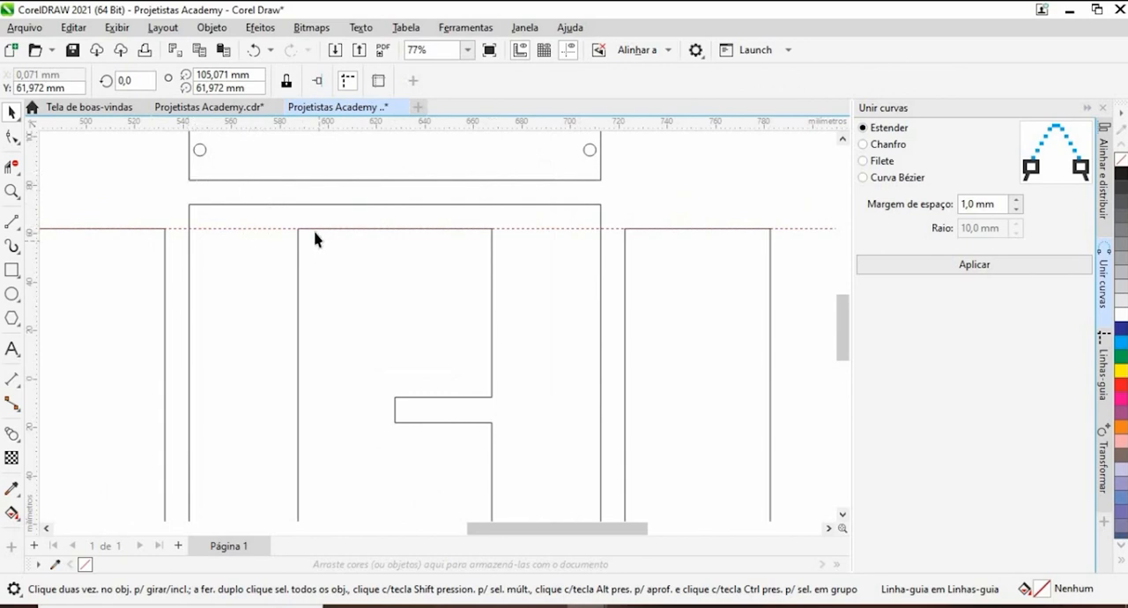
pyautogui.click(275, 229)
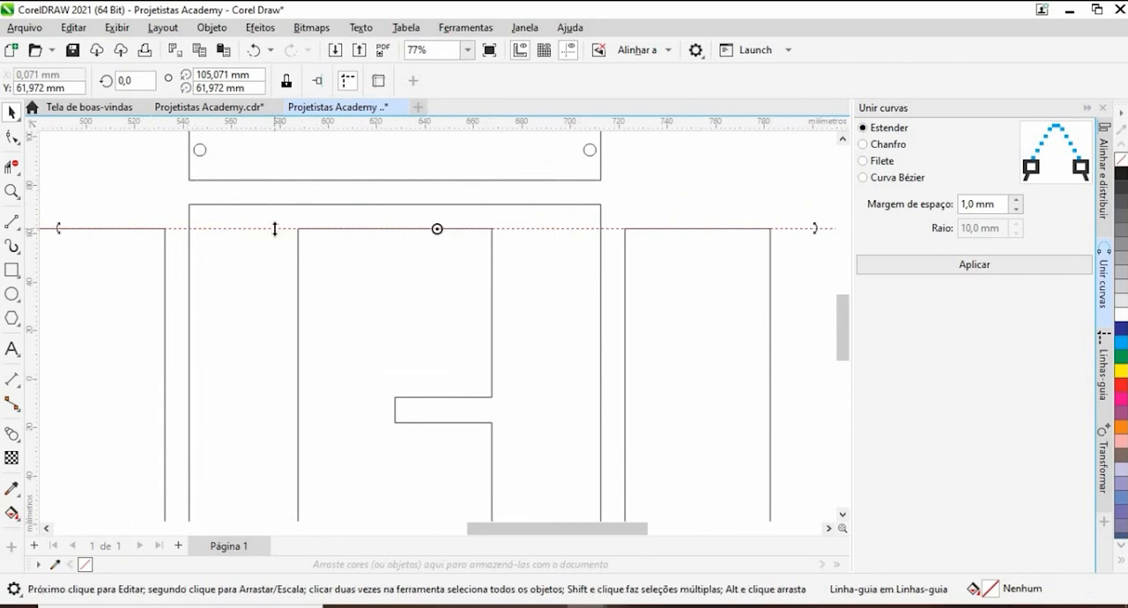
pyautogui.press('Delete')
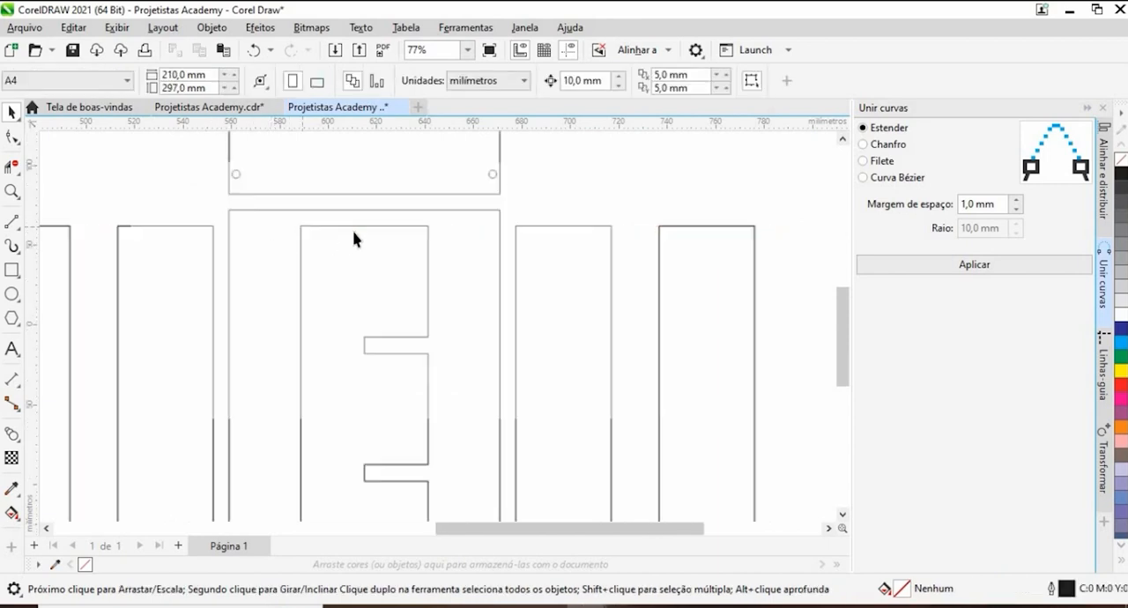
# - Move the long divider off the base panel to the right of the short divider and add a copy about 100 mm beside it
pyautogui.scroll(-4, 357, 251)
pyautogui.click(365, 288)
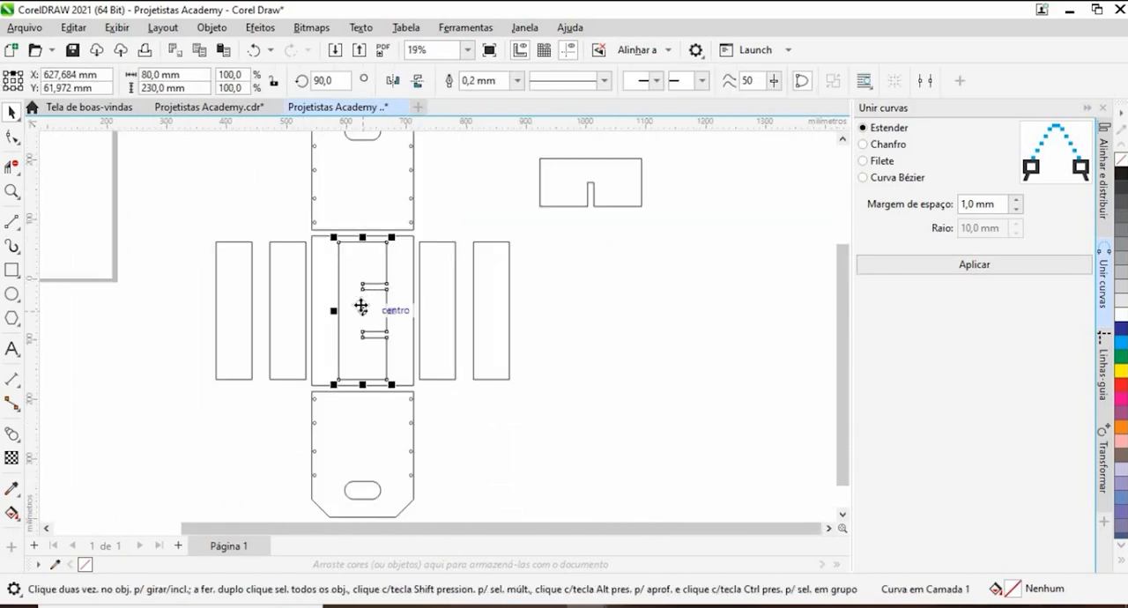
pyautogui.moveTo(359, 305); pyautogui.dragTo(672, 335)
pyautogui.click(740, 302)
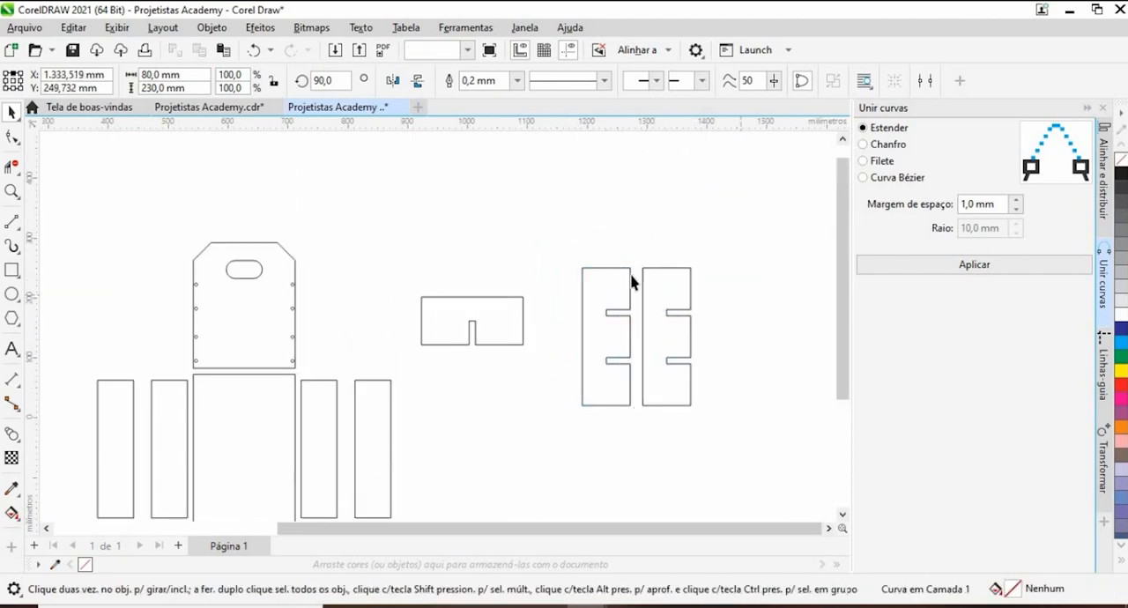
# - Rotate the short divider 90° and move it closer to the two long dividers
pyautogui.moveTo(548, 257); pyautogui.dragTo(414, 375)
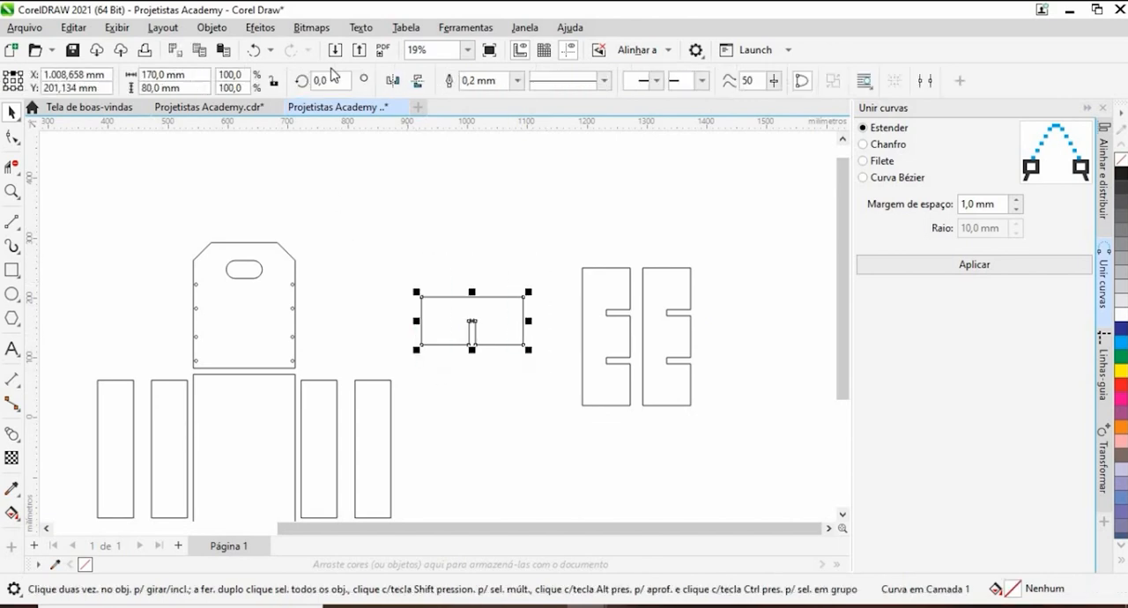
pyautogui.doubleClick(330, 78)
pyautogui.write('90')
pyautogui.press('Return')
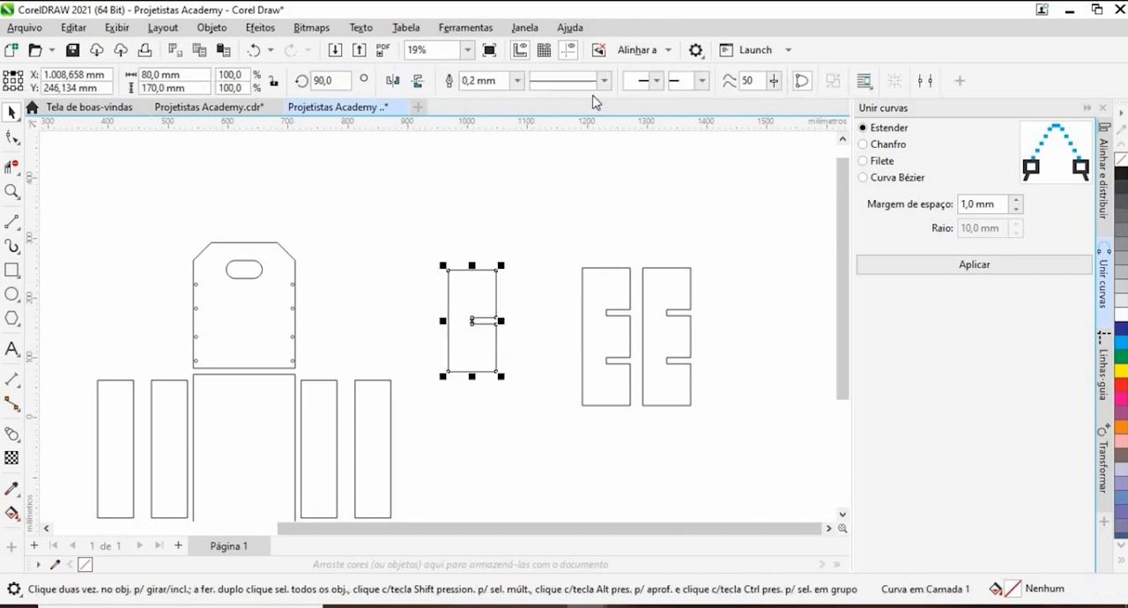
pyautogui.moveTo(460, 306); pyautogui.dragTo(526, 313)
# - Move all three dividers next to the crate's outermost right side panel, roughly level with the base panel
pyautogui.moveTo(479, 207); pyautogui.dragTo(739, 465)
pyautogui.moveTo(651, 414); pyautogui.dragTo(644, 231)
pyautogui.scroll(-1, 644, 232)
pyautogui.moveTo(615, 182); pyautogui.dragTo(544, 272)
pyautogui.click(502, 324)
pyautogui.moveTo(504, 323); pyautogui.dragTo(689, 351)
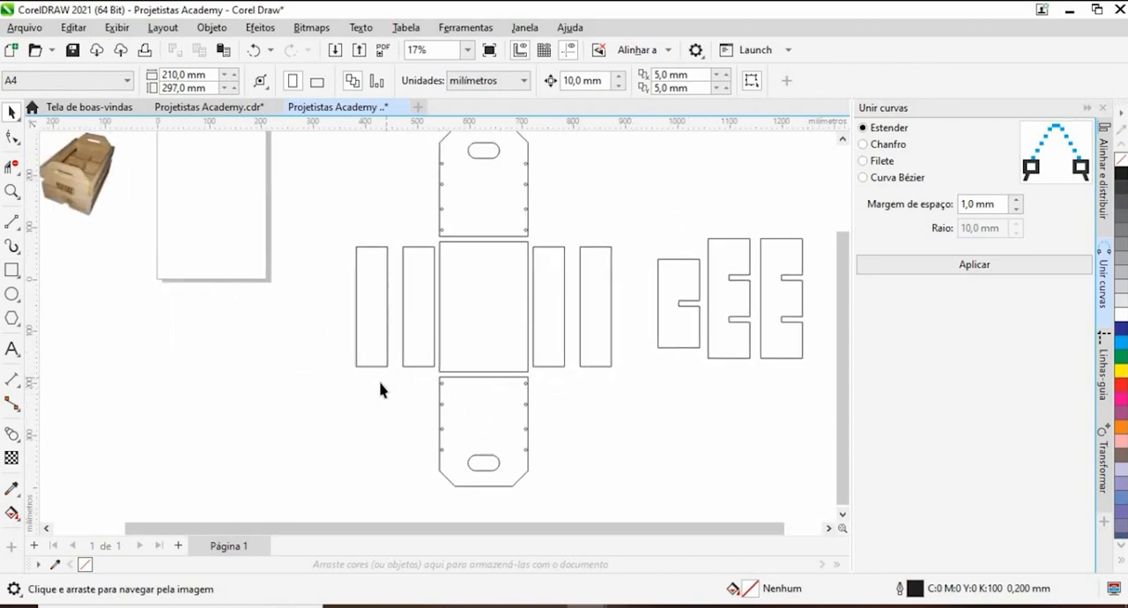
pyautogui.moveTo(431, 415); pyautogui.dragTo(352, 403)
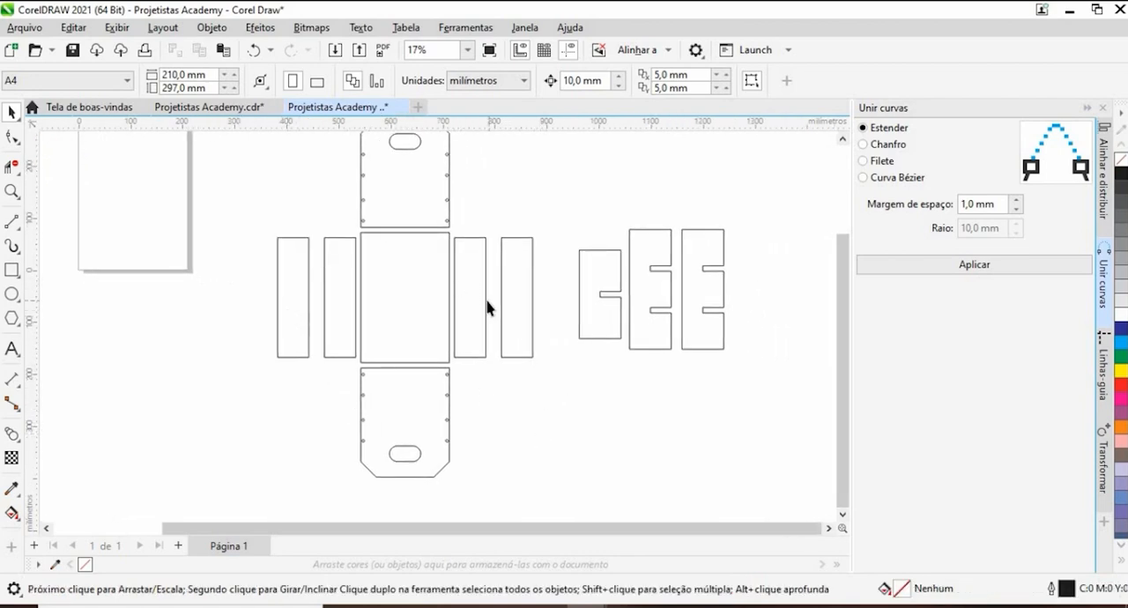
# - Copy the upper end panel's lower-left 5 mm hole down into the base panel near its upper-left corner
pyautogui.scroll(-1, 451, 310)
pyautogui.scroll(7, 365, 250)
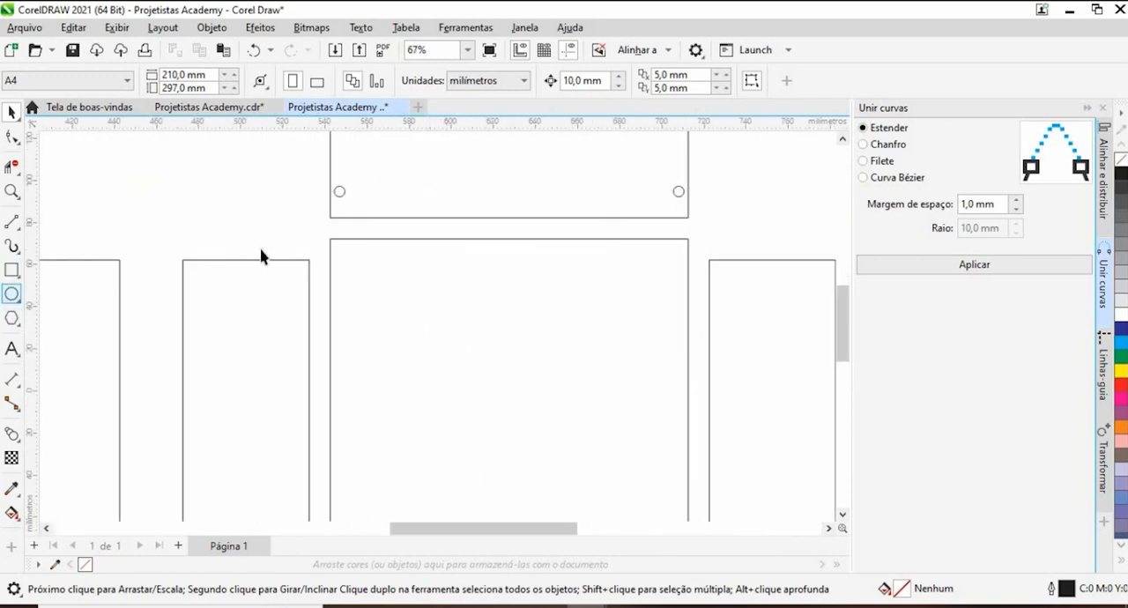
pyautogui.click(341, 204)
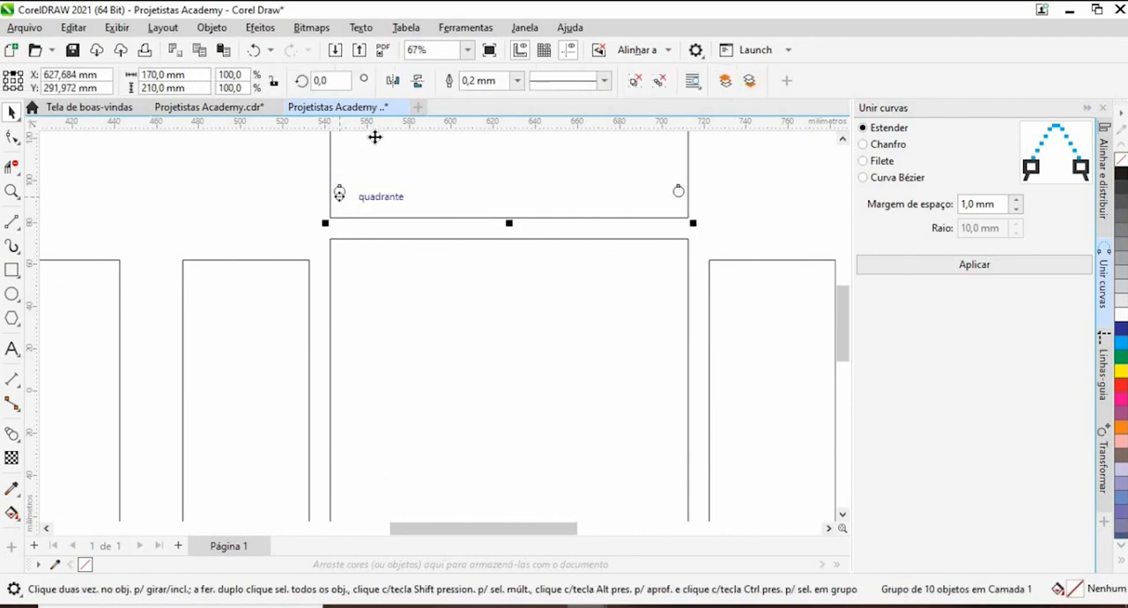
pyautogui.click(340, 203)
pyautogui.moveTo(360, 213); pyautogui.dragTo(360, 213)
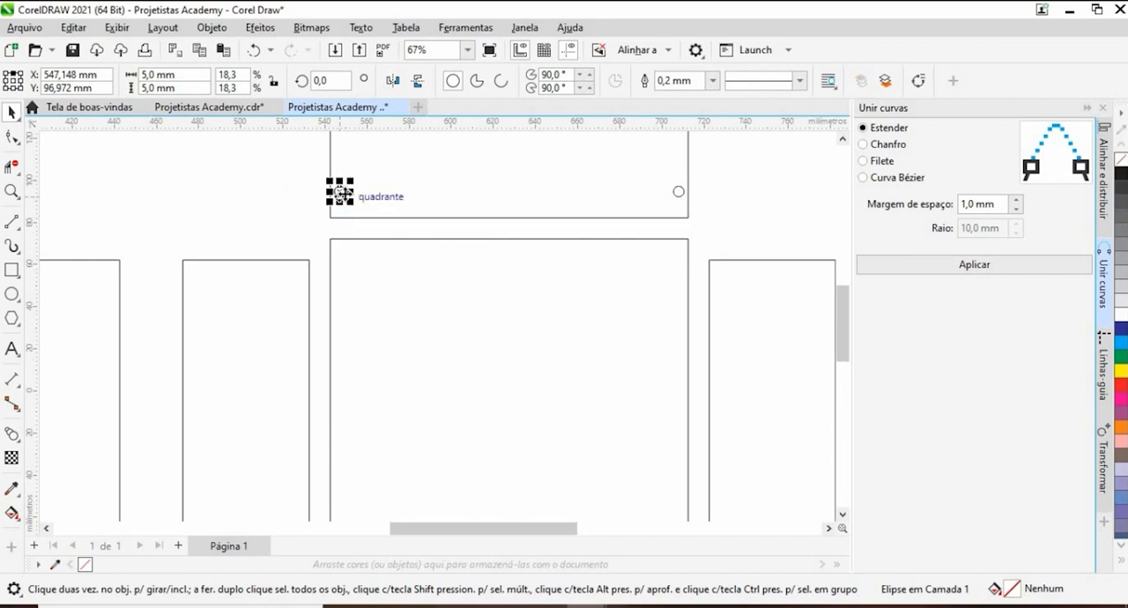
pyautogui.moveTo(349, 249); pyautogui.dragTo(345, 257)
pyautogui.click(742, 186)
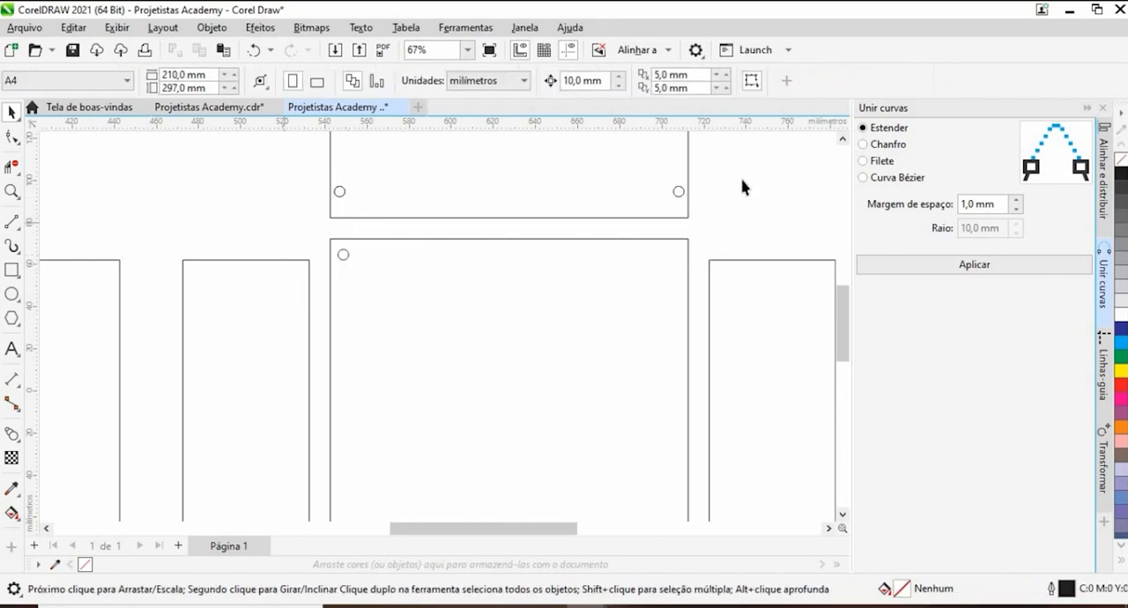
# - Group the upper end panel with its handle cutout and holes
pyautogui.scroll(-5, 585, 160)
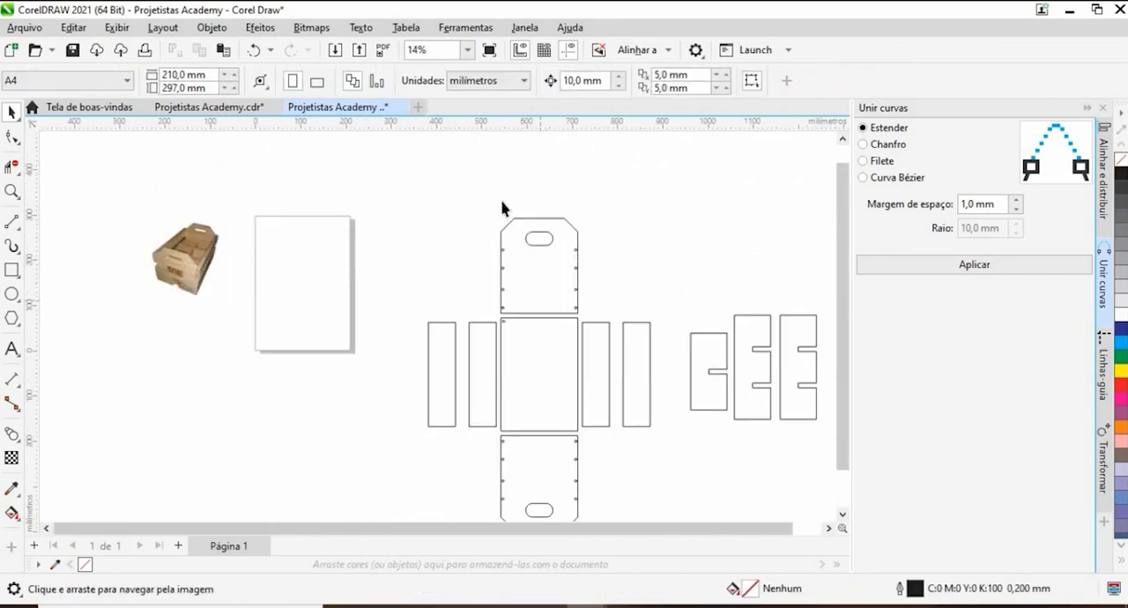
pyautogui.moveTo(612, 319); pyautogui.dragTo(607, 323)
pyautogui.hotkey('ctrl', 'g')
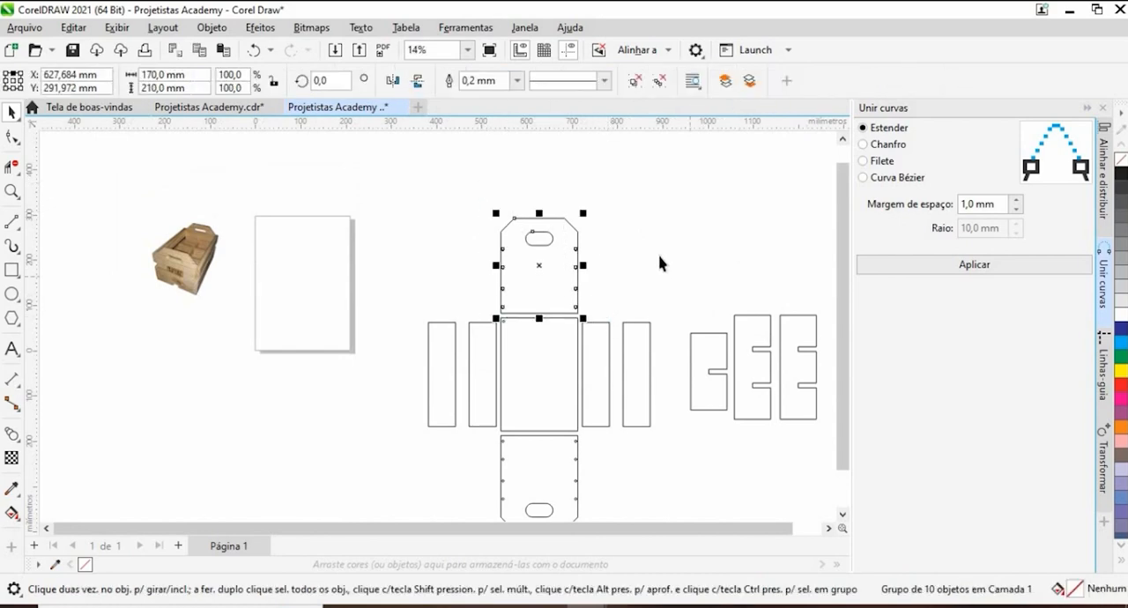
# - Snap the copied 5 mm hole into the base panel's upper-left corner, touching both edges, and open the align and distribute settings
pyautogui.click(554, 345)
pyautogui.scroll(3, 554, 344)
pyautogui.scroll(4, 465, 322)
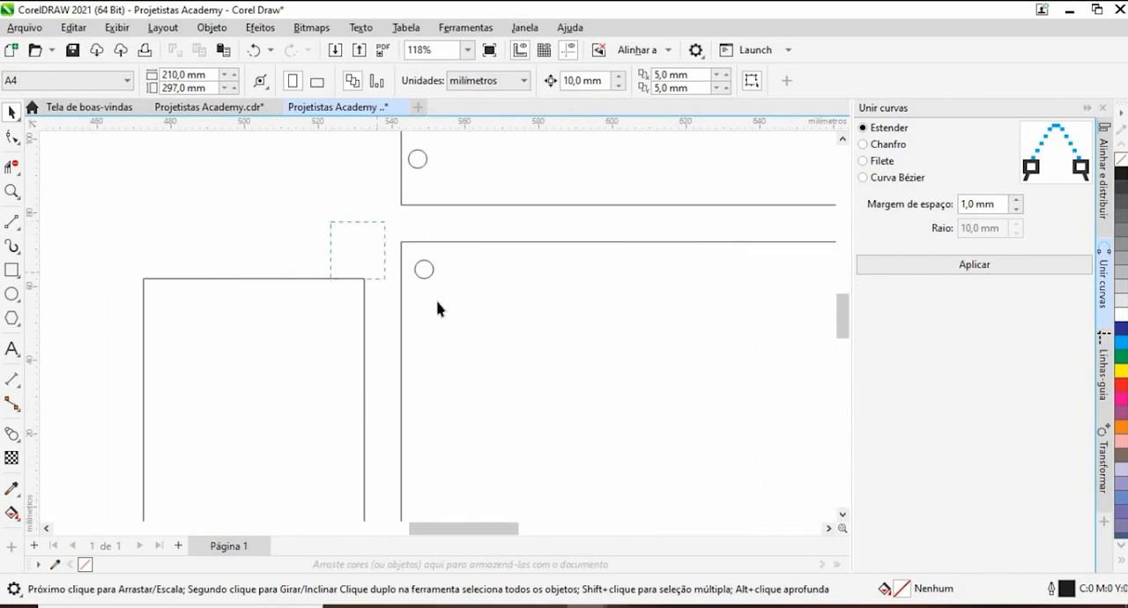
pyautogui.click(424, 266)
pyautogui.scroll(2, 429, 268)
pyautogui.moveTo(423, 266); pyautogui.dragTo(413, 217)
pyautogui.scroll(4, 403, 242)
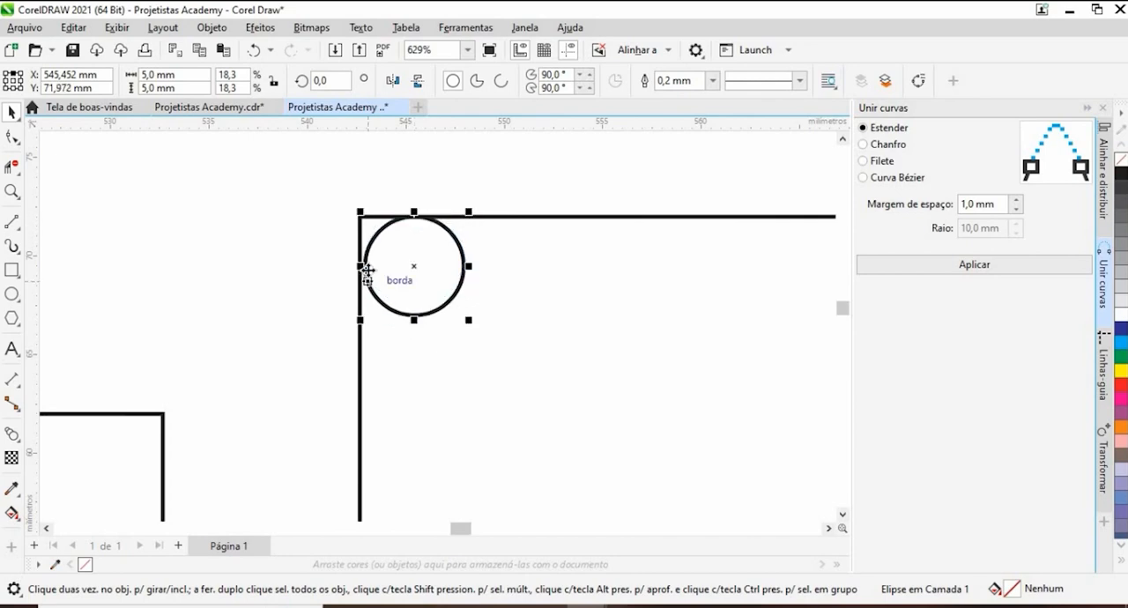
pyautogui.moveTo(364, 263); pyautogui.dragTo(360, 265)
pyautogui.click(410, 252)
pyautogui.scroll(-3, 411, 252)
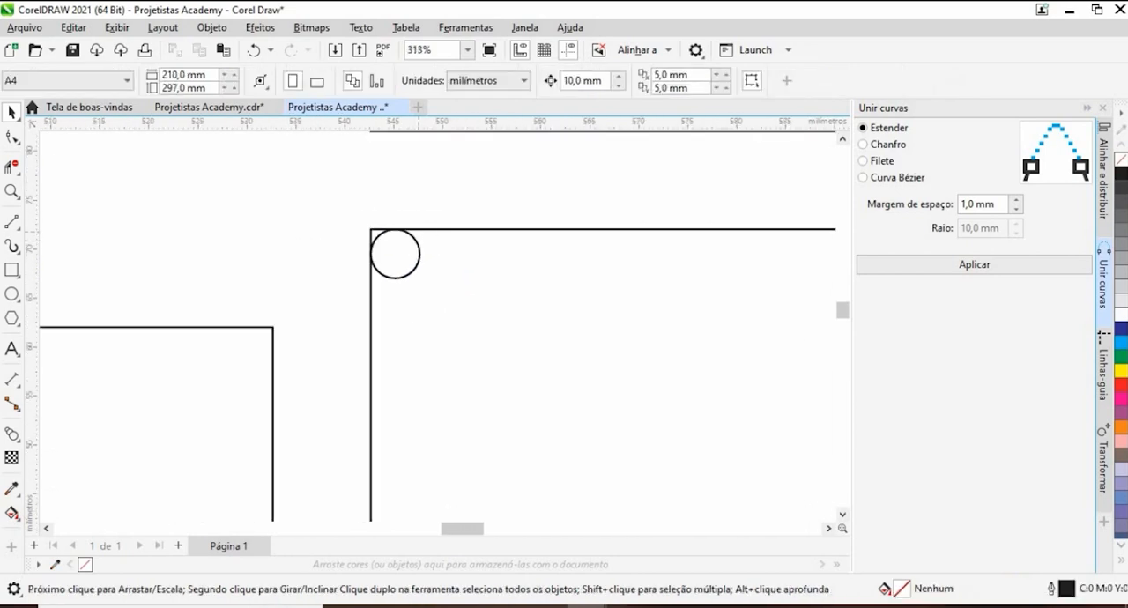
pyautogui.click(1103, 176)
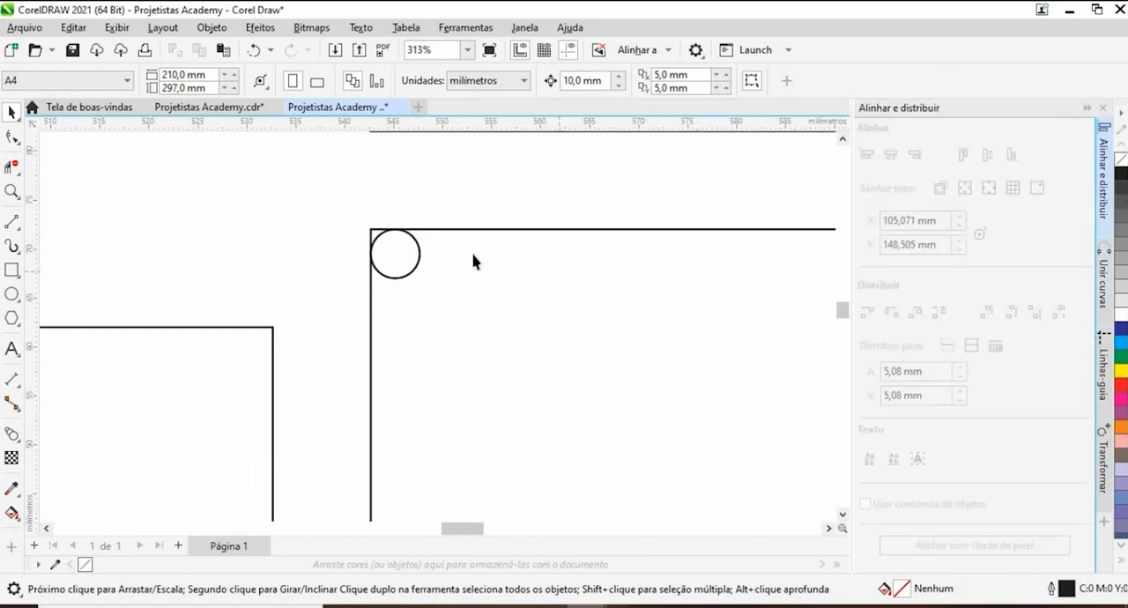
# - Align the copied 5 mm hole with the base panel's left and top edges
pyautogui.scroll(-1, 473, 255)
pyautogui.moveTo(504, 272); pyautogui.dragTo(505, 269)
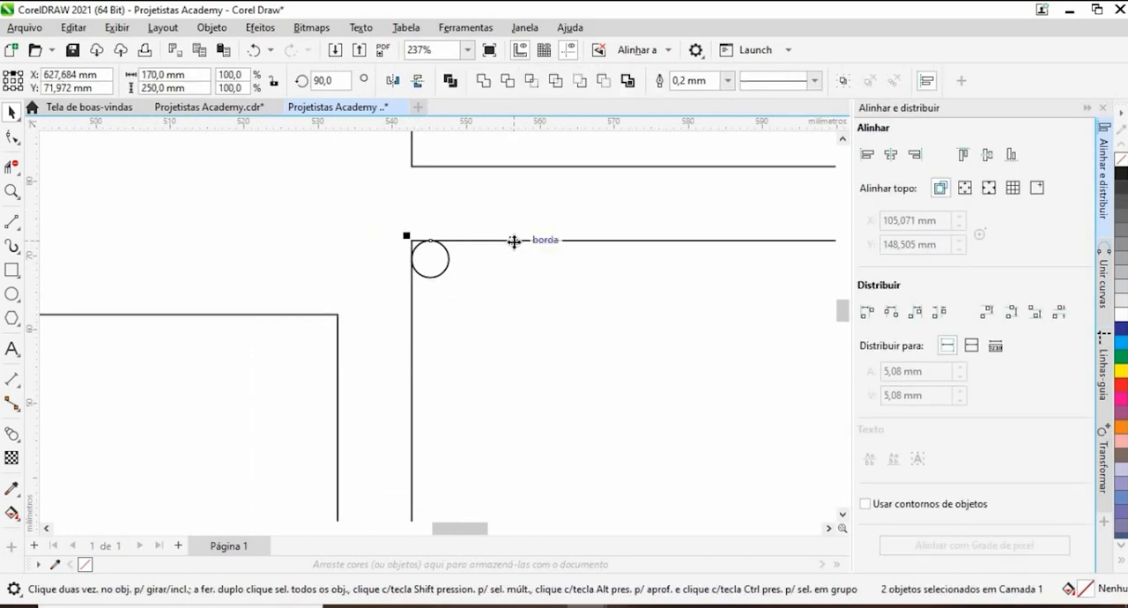
pyautogui.scroll(-6, 465, 264)
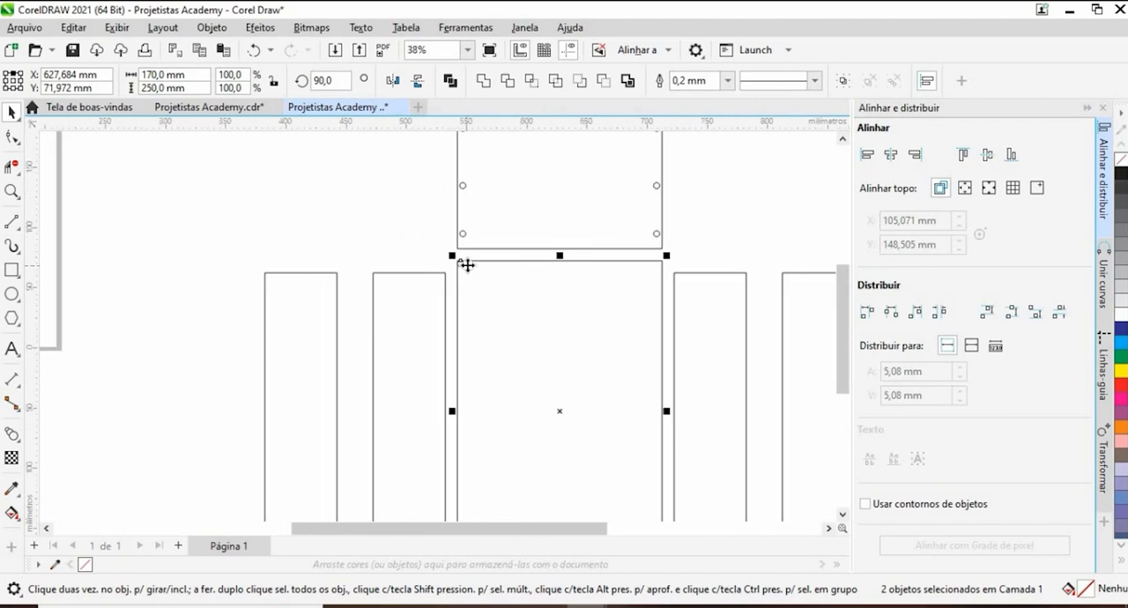
pyautogui.scroll(3, 465, 264)
pyautogui.scroll(2, 484, 256)
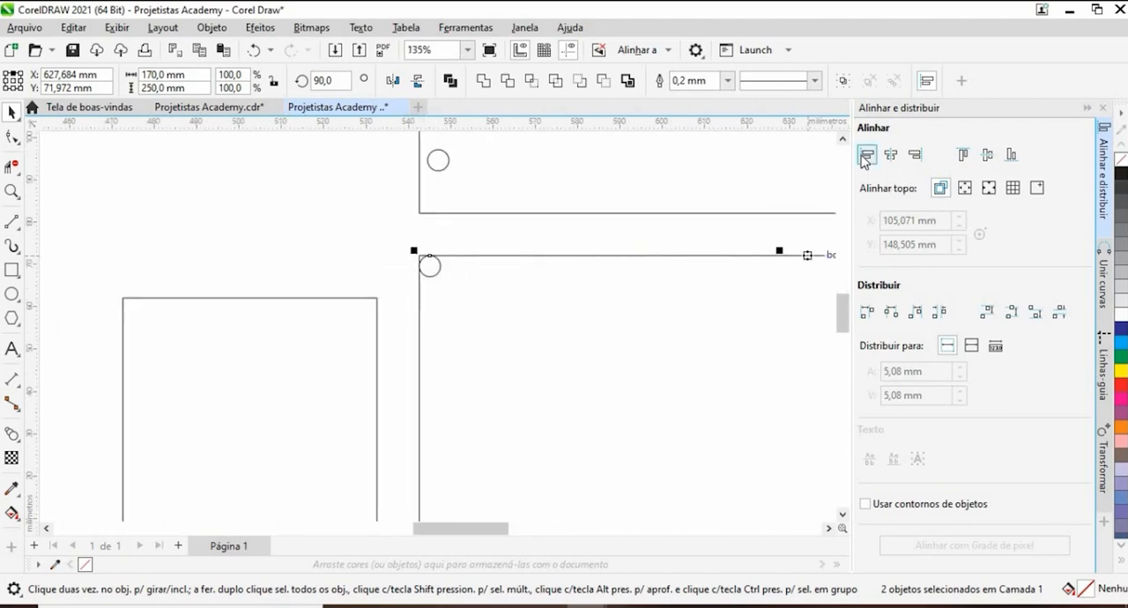
pyautogui.click(864, 157)
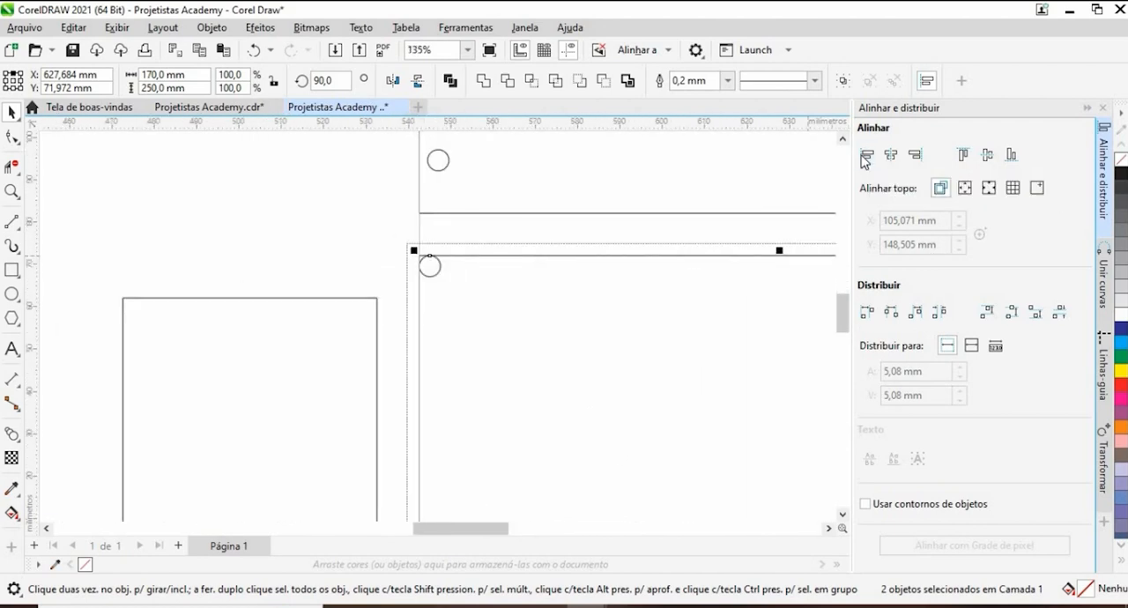
pyautogui.click(965, 157)
pyautogui.scroll(-1, 377, 237)
pyautogui.click(355, 247)
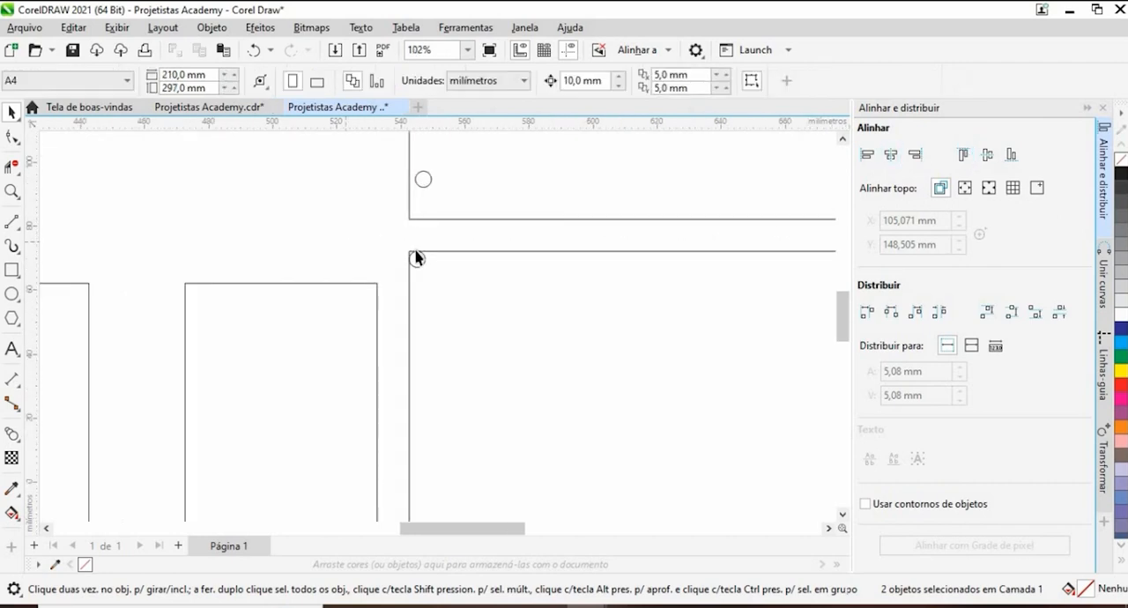
pyautogui.scroll(4, 417, 258)
pyautogui.scroll(-5, 297, 209)
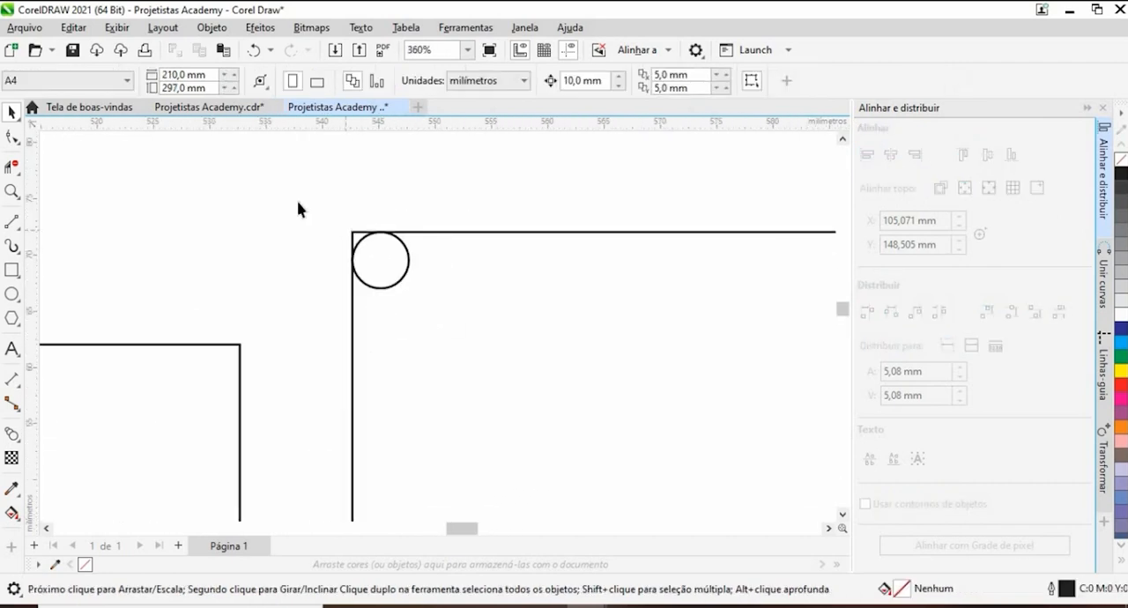
pyautogui.scroll(-1, 301, 218)
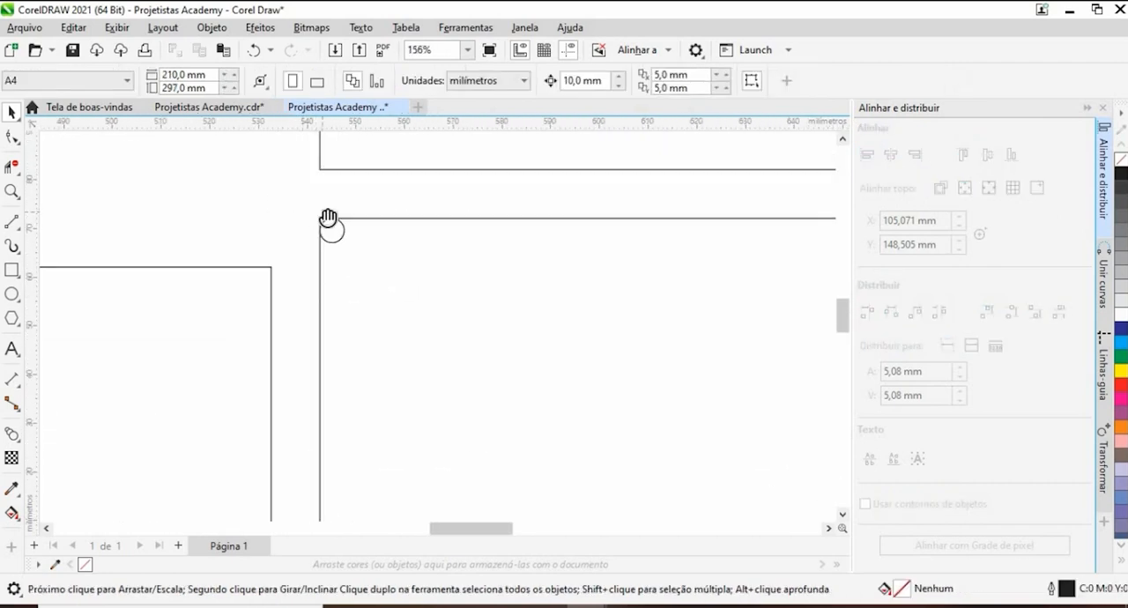
pyautogui.scroll(-1, 302, 302)
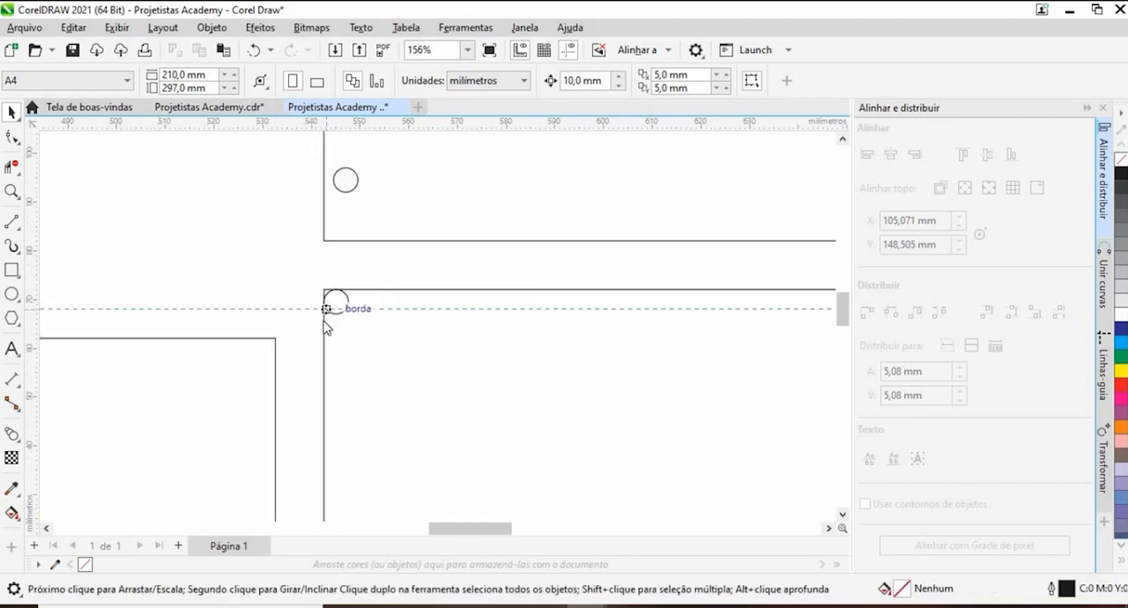
pyautogui.click(323, 319)
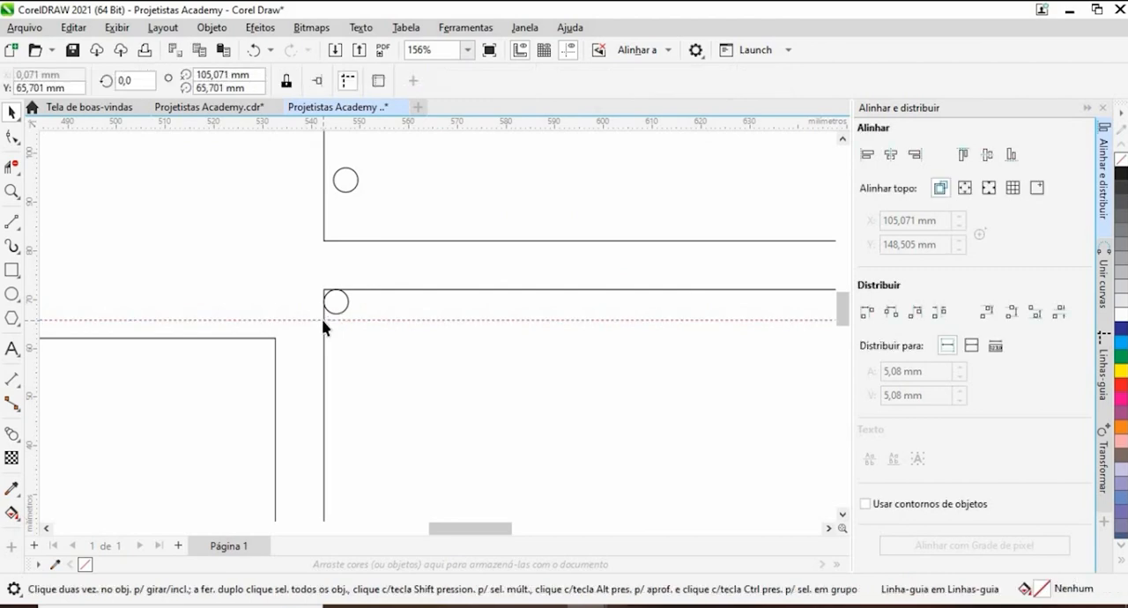
pyautogui.click(312, 322)
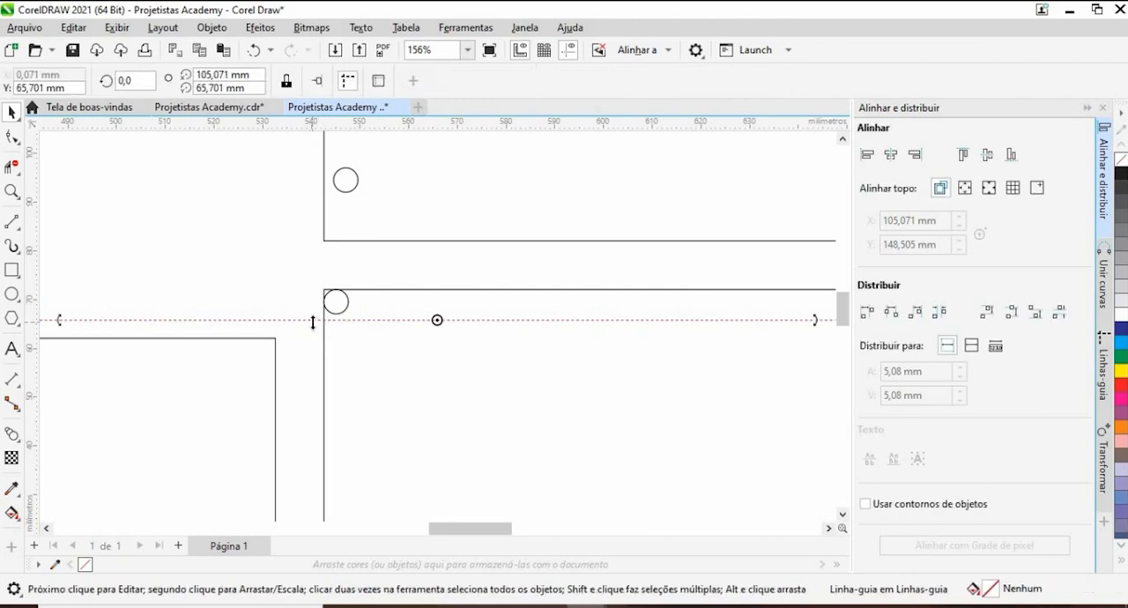
pyautogui.press('Delete')
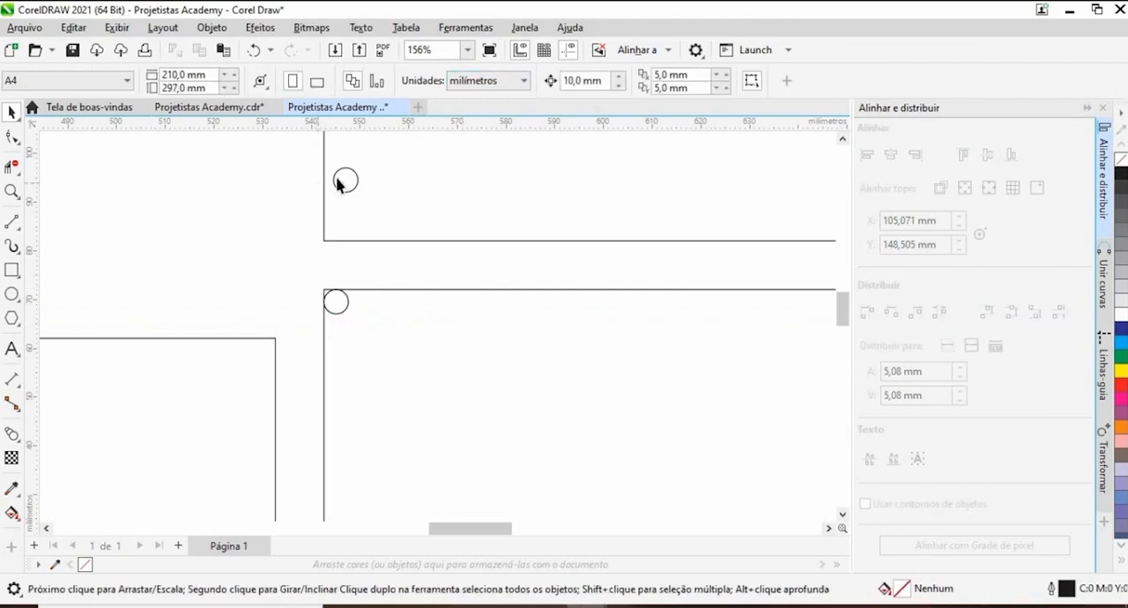
# - Set the nudge distance to 3 mm and nudge the base panel's corner hole 3 mm to the right
pyautogui.doubleClick(578, 81)
pyautogui.write('3')
pyautogui.press('Return')
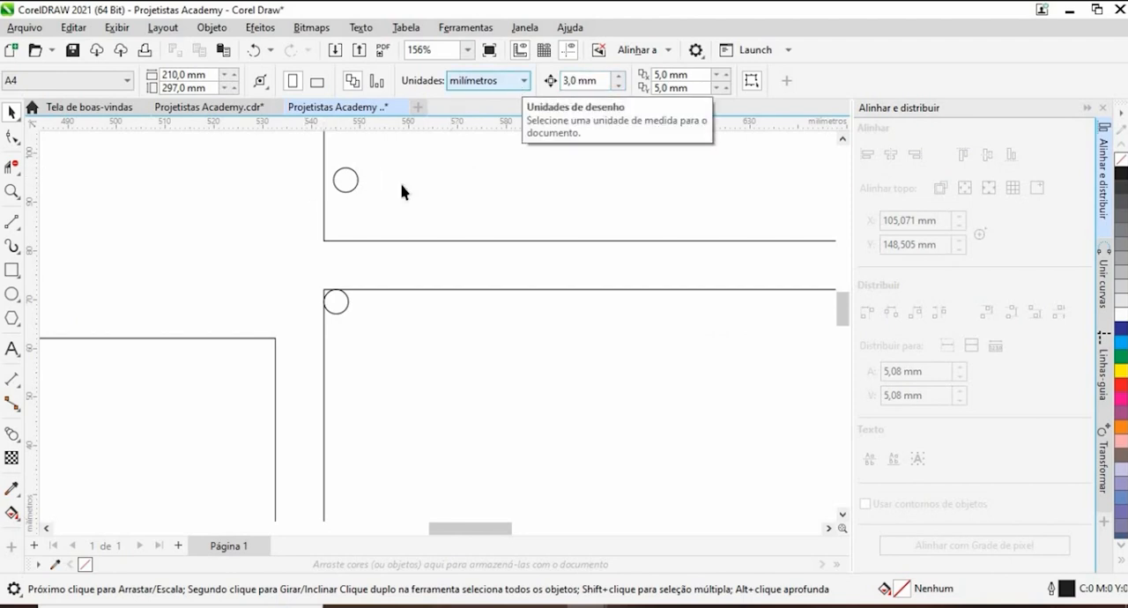
pyautogui.moveTo(417, 371); pyautogui.dragTo(418, 370)
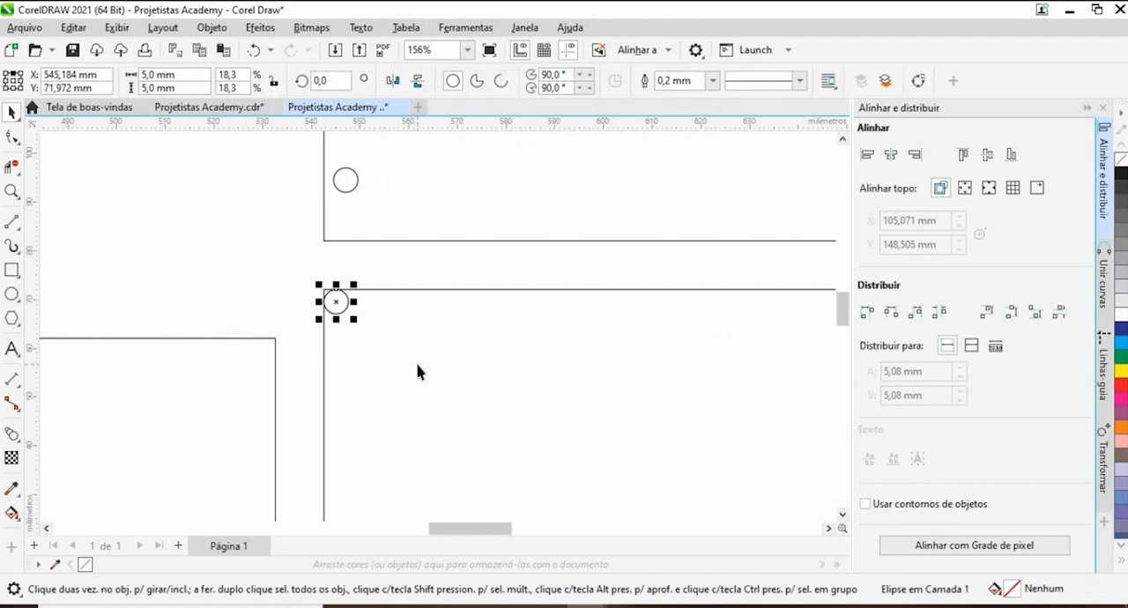
pyautogui.press('Right')
pyautogui.scroll(-2, 347, 302)
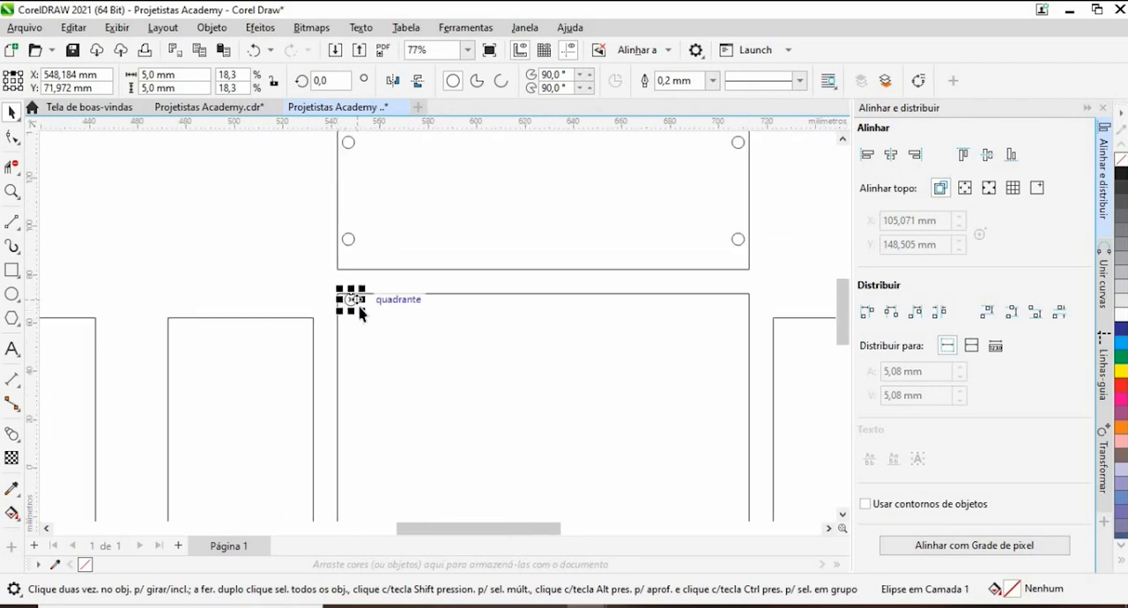
# - Copy the hole across toward the base panel's upper-right corner and align the copy with the panel's right and top edges
pyautogui.moveTo(350, 314); pyautogui.dragTo(701, 322)
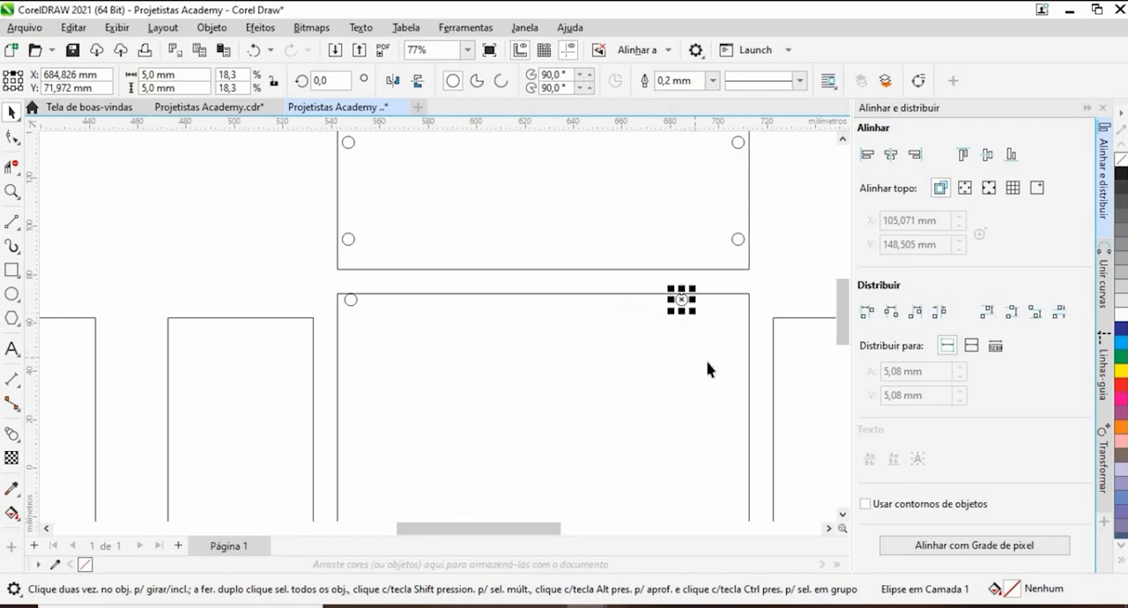
pyautogui.keyDown('shift'); pyautogui.click(732, 293); pyautogui.keyUp('shift')
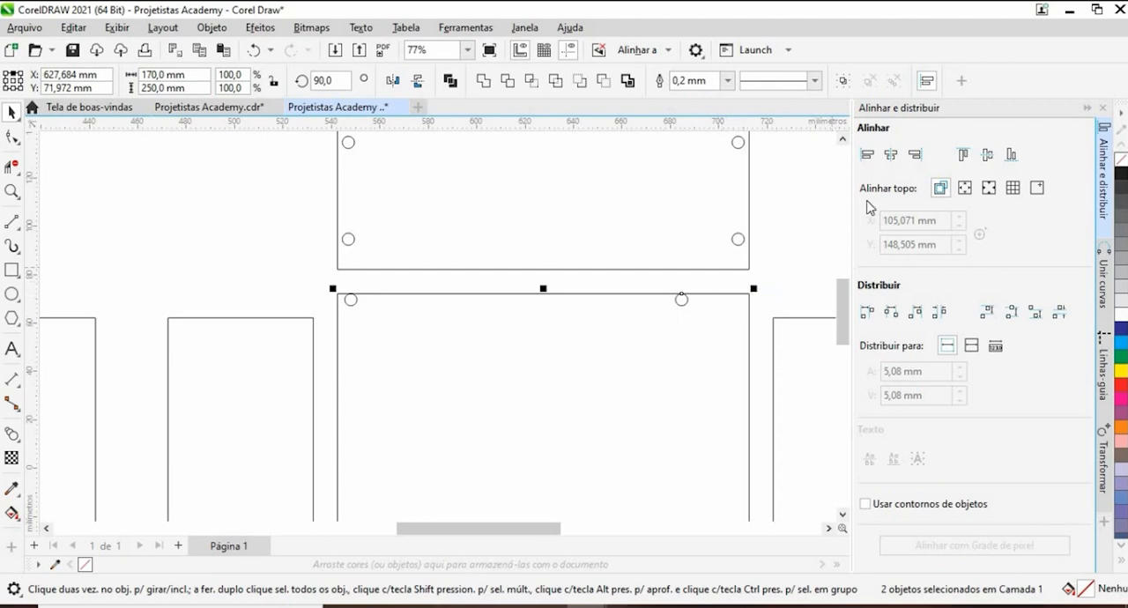
pyautogui.click(915, 155)
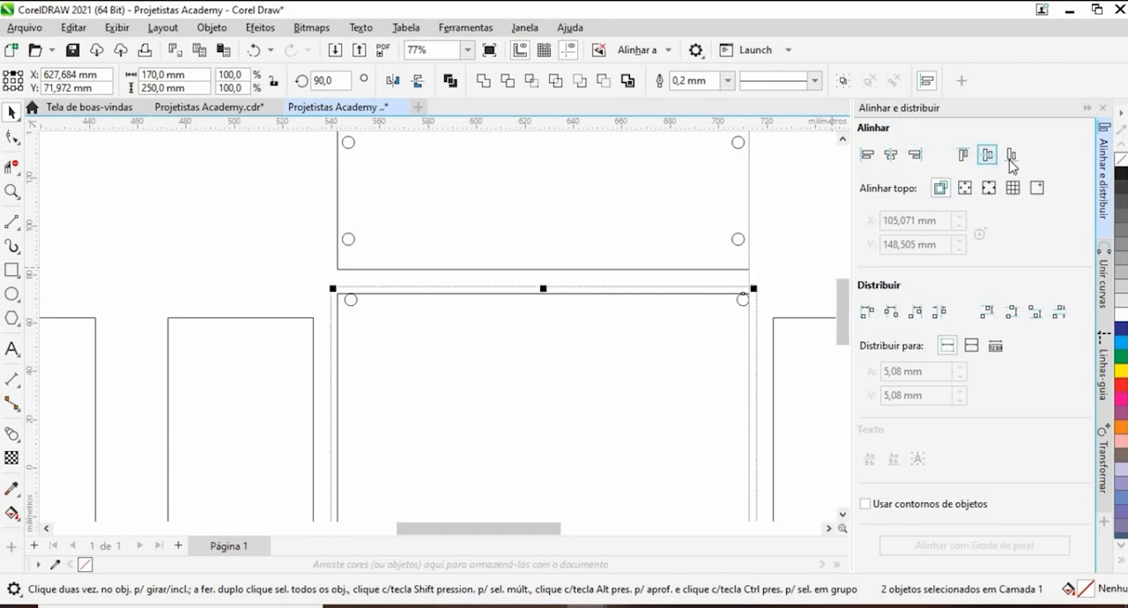
pyautogui.click(963, 155)
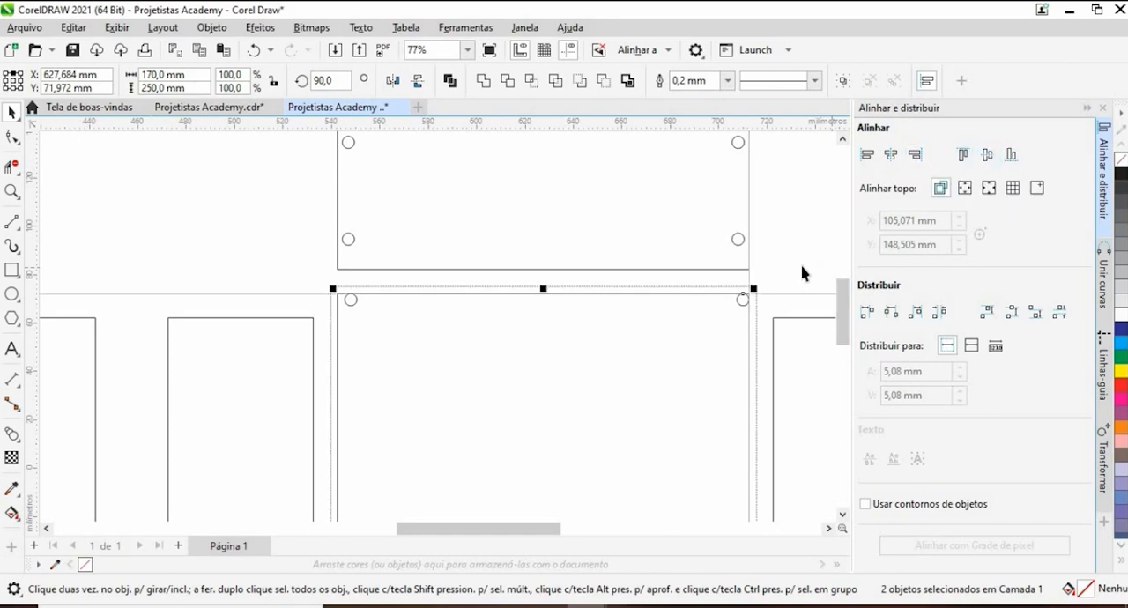
pyautogui.click(562, 322)
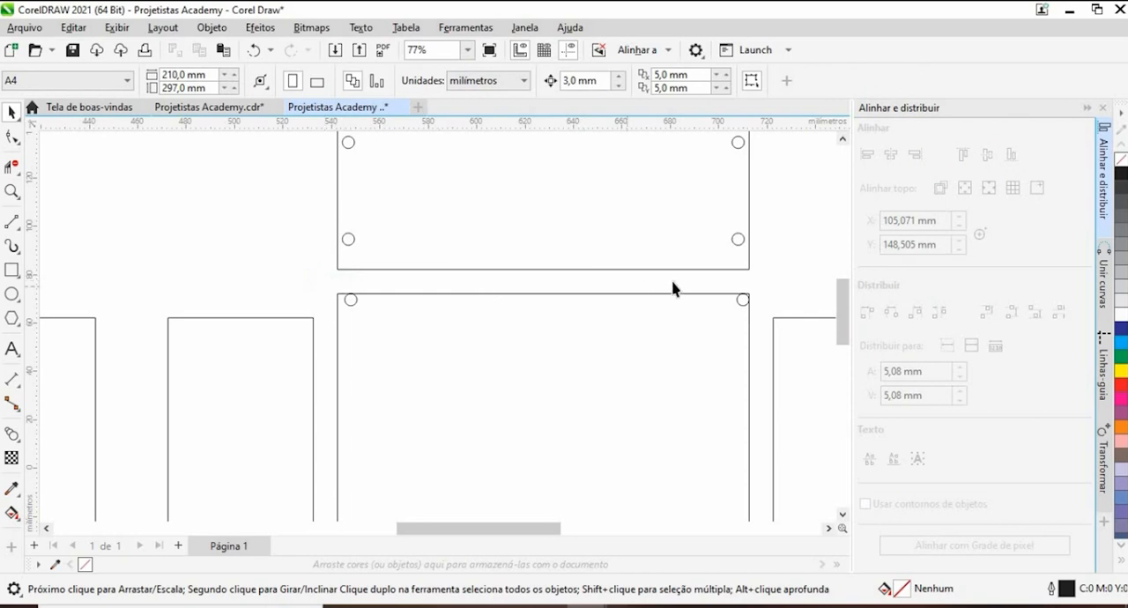
# - Nudge the upper-right hole 3 mm left and both upper holes of the base panel 3 mm down
pyautogui.moveTo(672, 289); pyautogui.dragTo(786, 334)
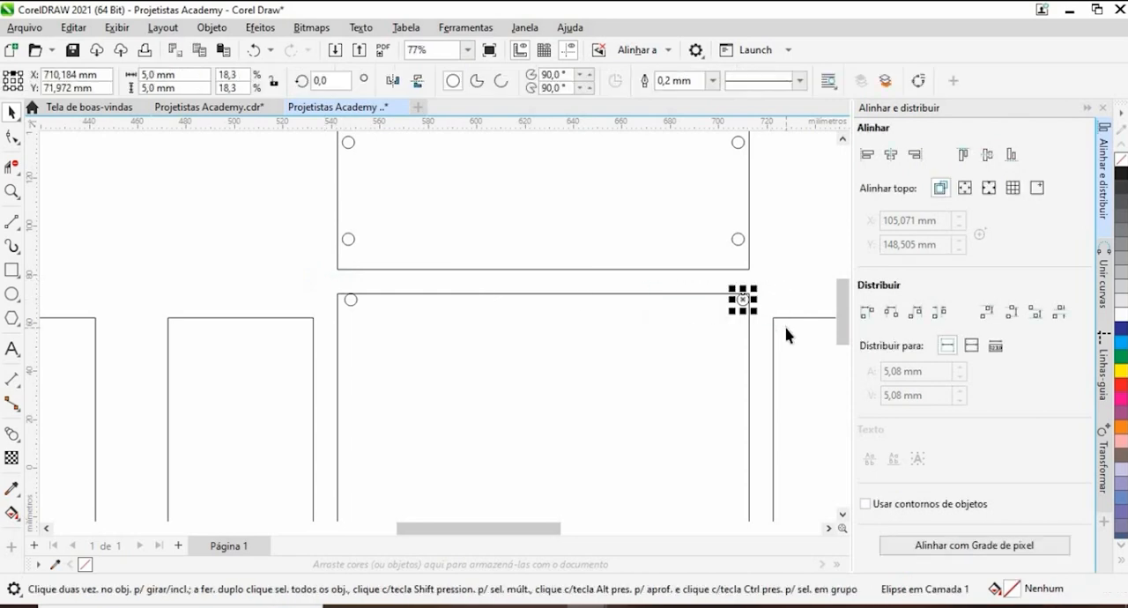
pyautogui.click(320, 291)
pyautogui.moveTo(372, 270); pyautogui.dragTo(781, 326)
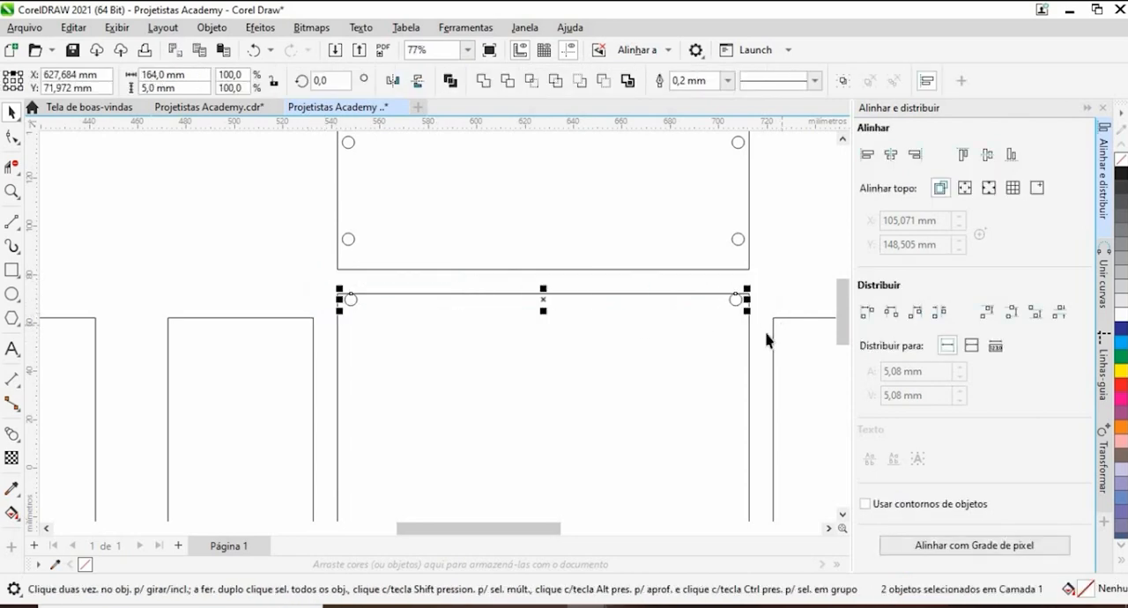
pyautogui.click(283, 278)
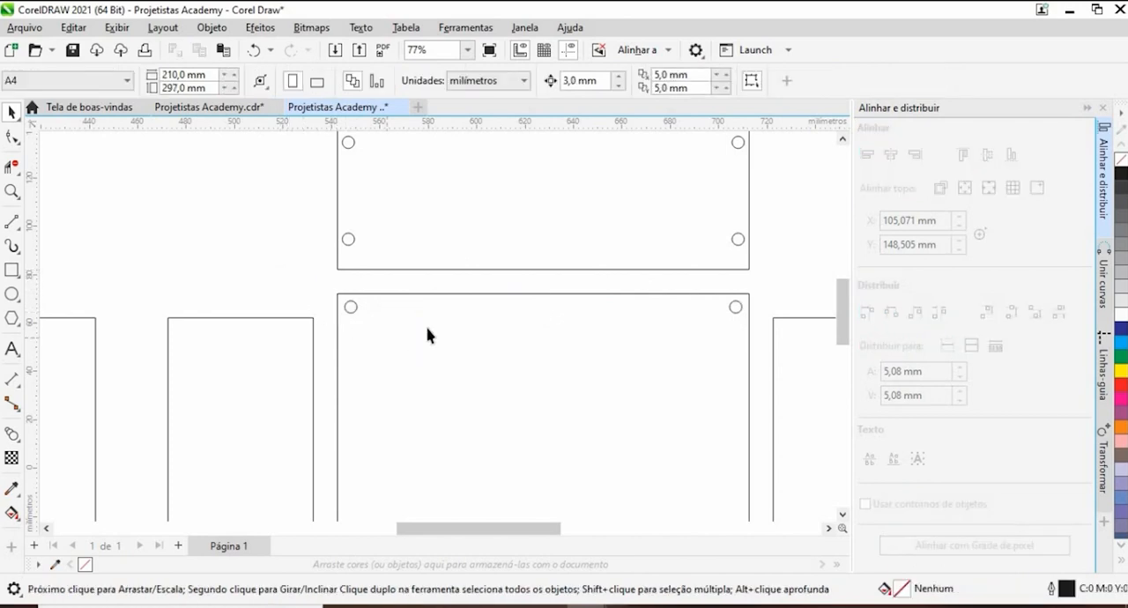
# - Copy the pair of upper holes straight down to about the middle of the base panel and group the copies
pyautogui.scroll(-5, 427, 335)
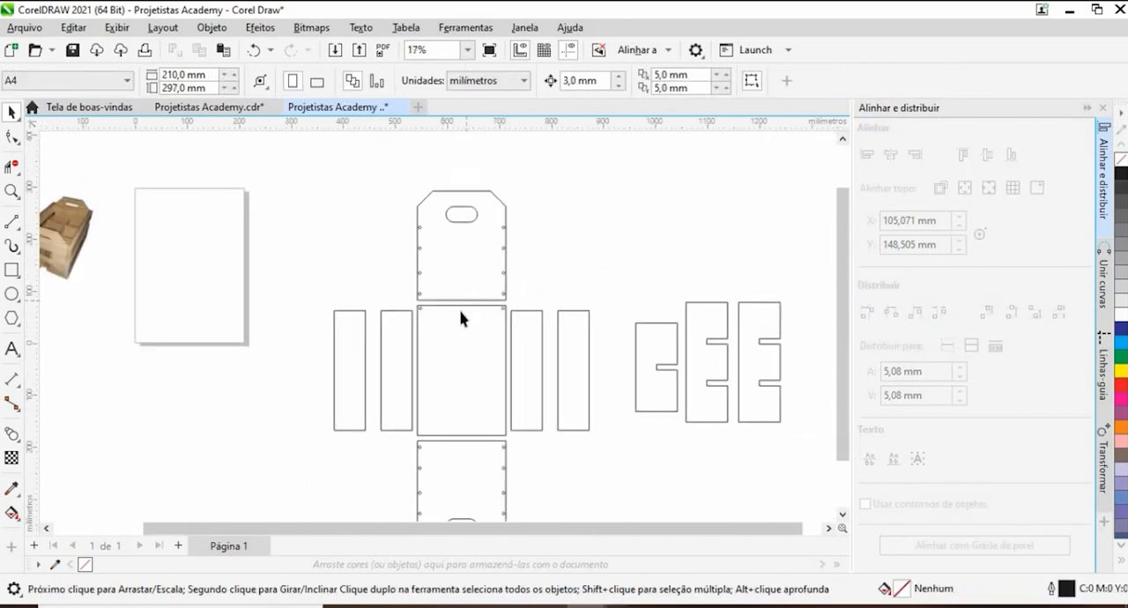
pyautogui.scroll(3, 460, 319)
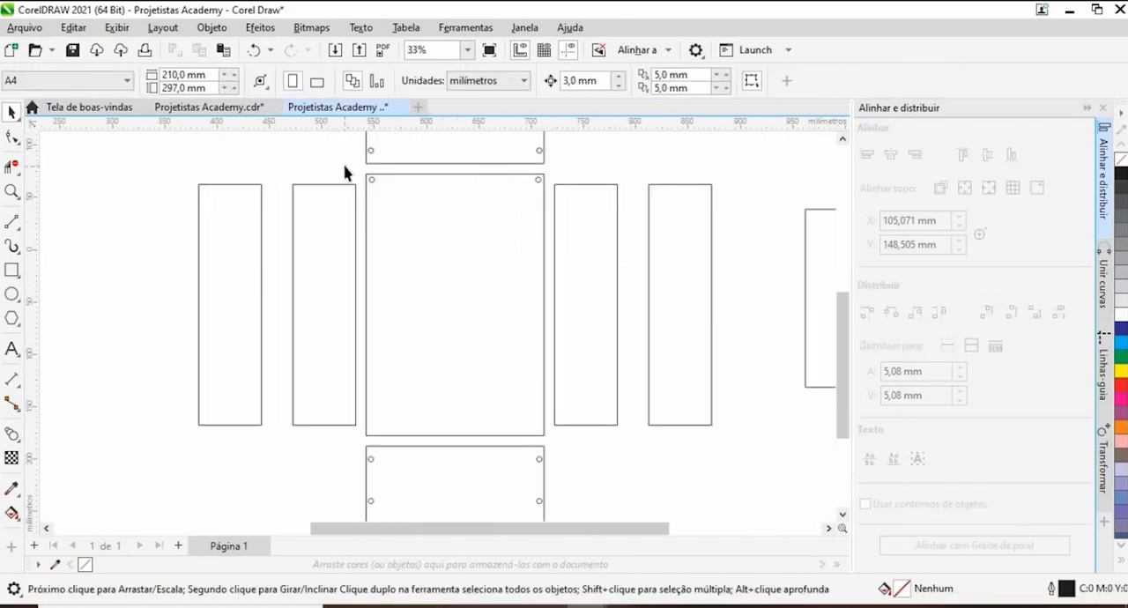
pyautogui.moveTo(343, 171); pyautogui.dragTo(530, 279)
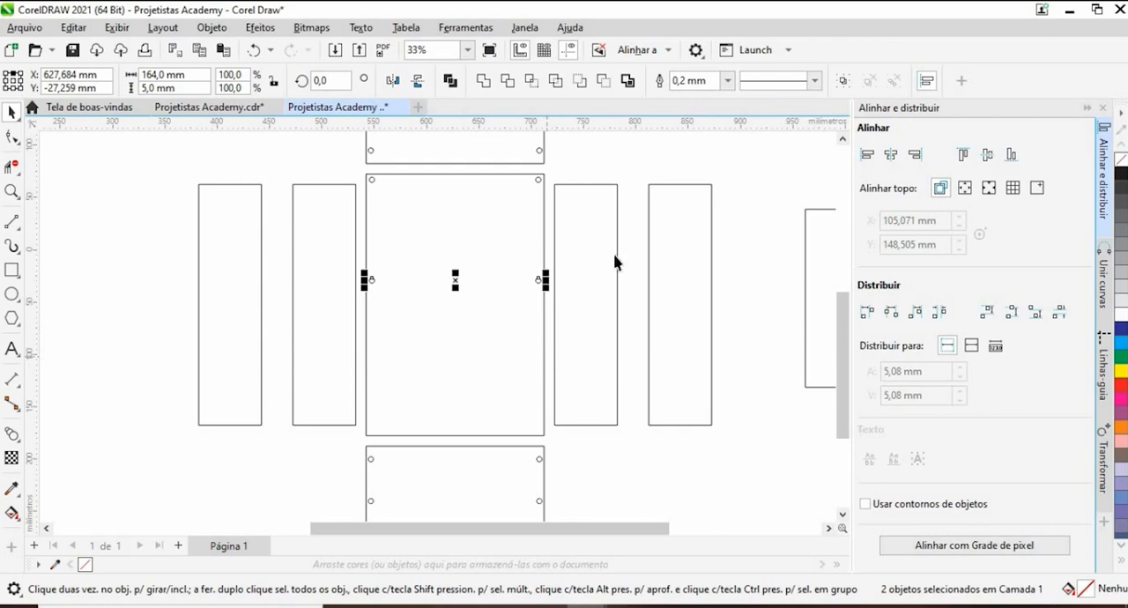
pyautogui.click(843, 82)
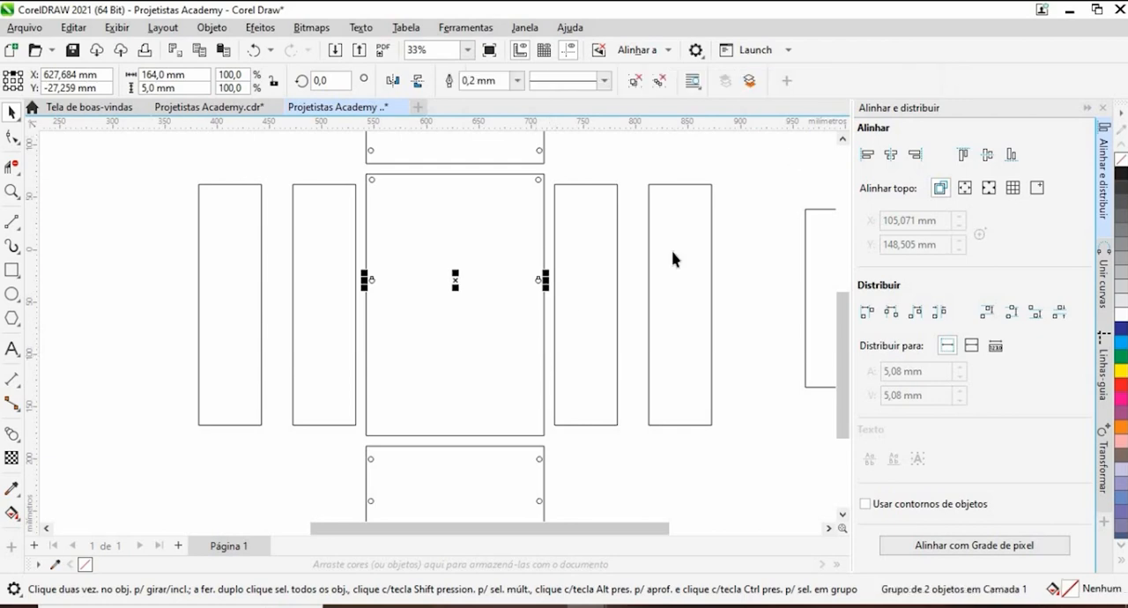
# - Align the grouped pair of holes with the base panel's bottom edge
pyautogui.keyDown('shift'); pyautogui.click(484, 434); pyautogui.keyUp('shift')
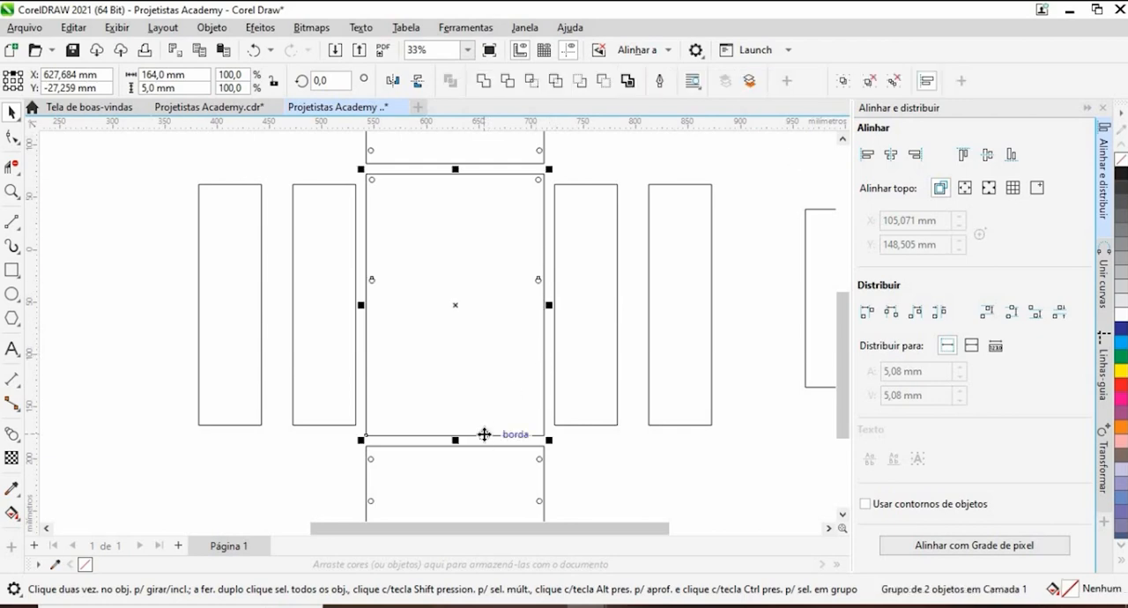
pyautogui.click(1012, 156)
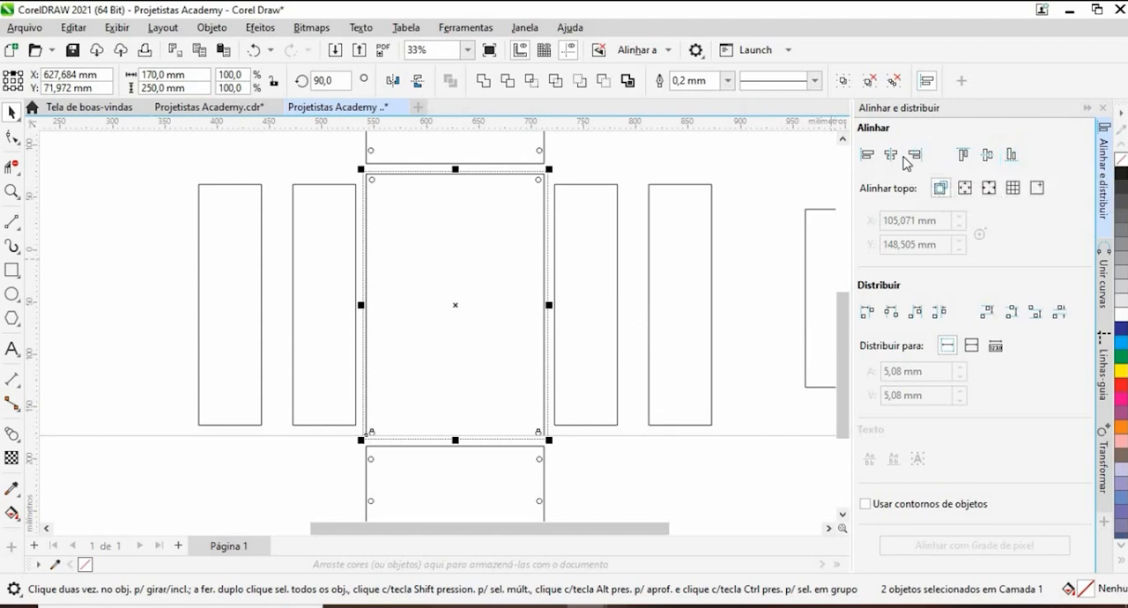
pyautogui.click(597, 468)
pyautogui.scroll(4, 368, 433)
pyautogui.scroll(1, 373, 430)
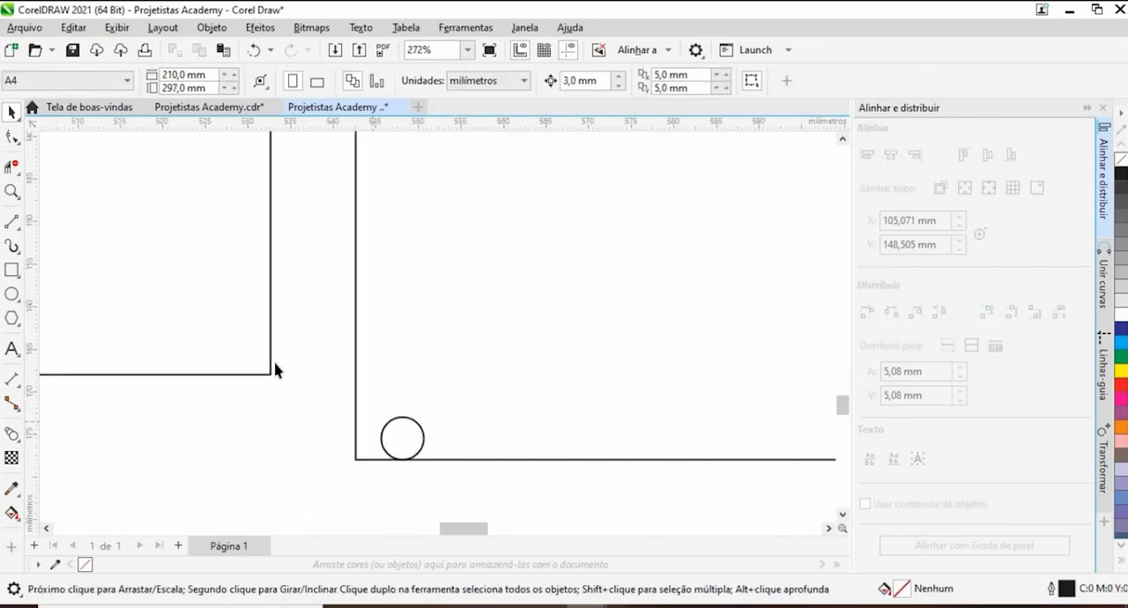
# - Nudge the grouped lower holes 3 mm up from the base panel's bottom edge
pyautogui.scroll(-4, 277, 370)
pyautogui.moveTo(317, 404); pyautogui.dragTo(705, 368)
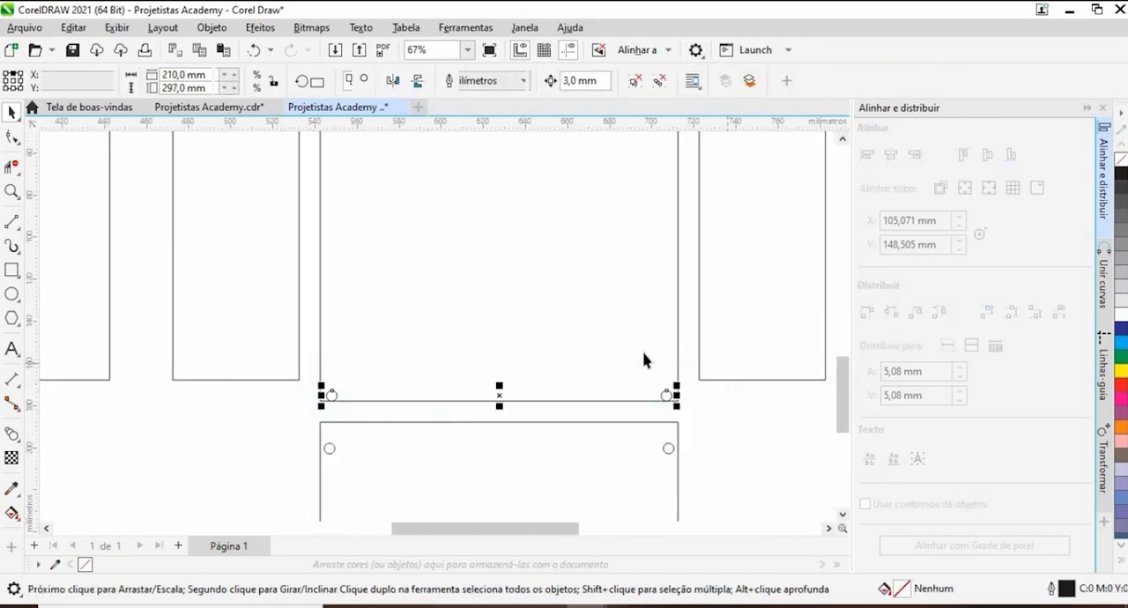
pyautogui.scroll(-6, 616, 370)
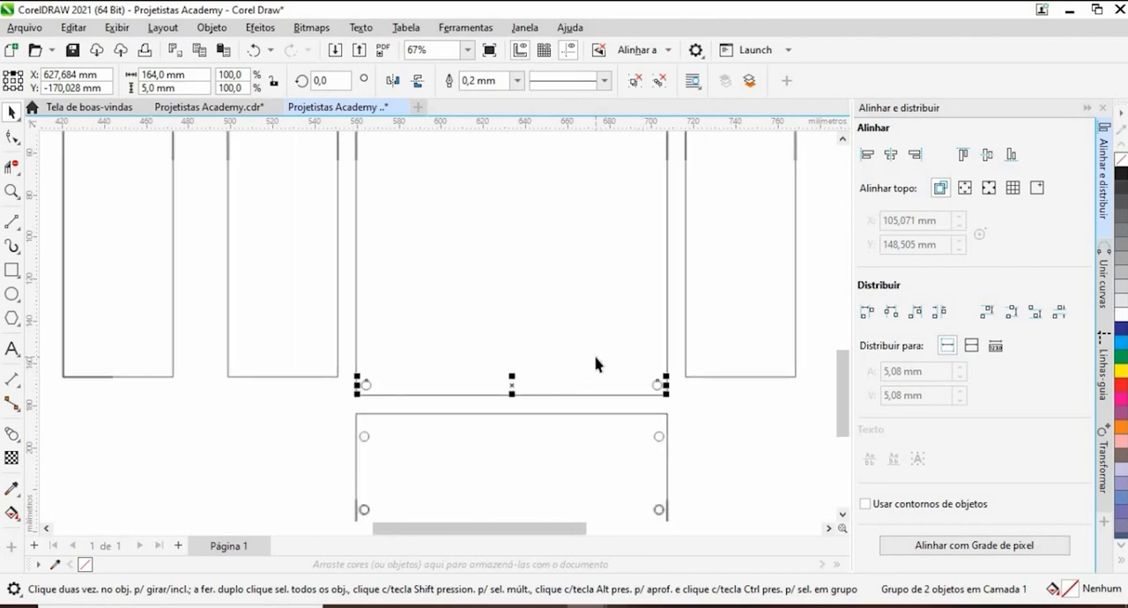
pyautogui.click(549, 325)
# - Select all the crate's panels, holes and dividers and examine the reference photo of the wooden crate
pyautogui.scroll(-1, 695, 330)
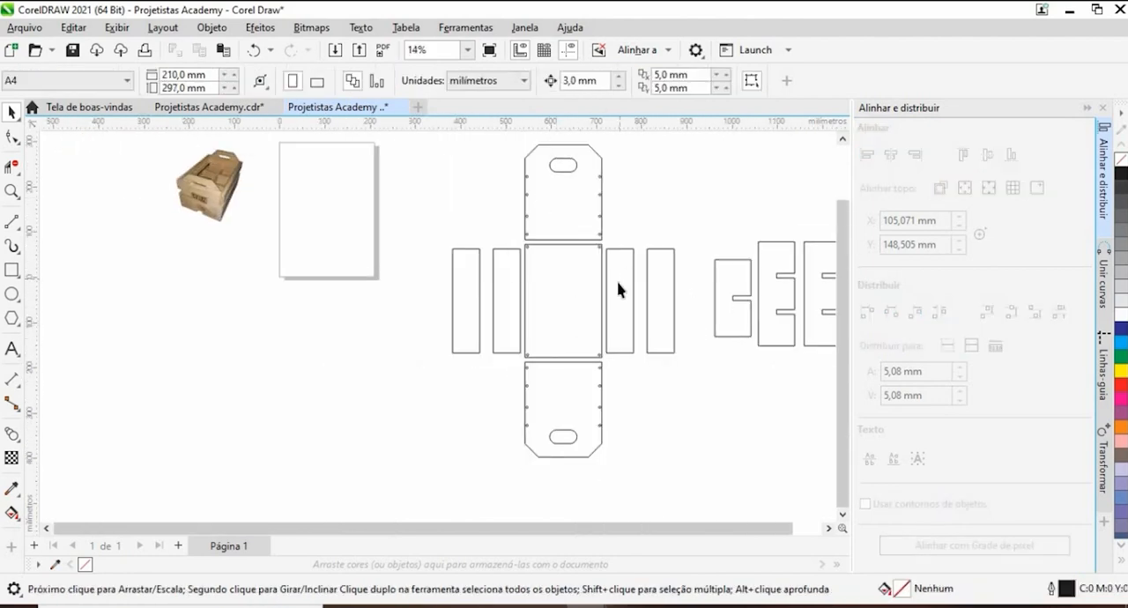
pyautogui.scroll(-1, 617, 283)
pyautogui.moveTo(742, 332); pyautogui.dragTo(682, 327)
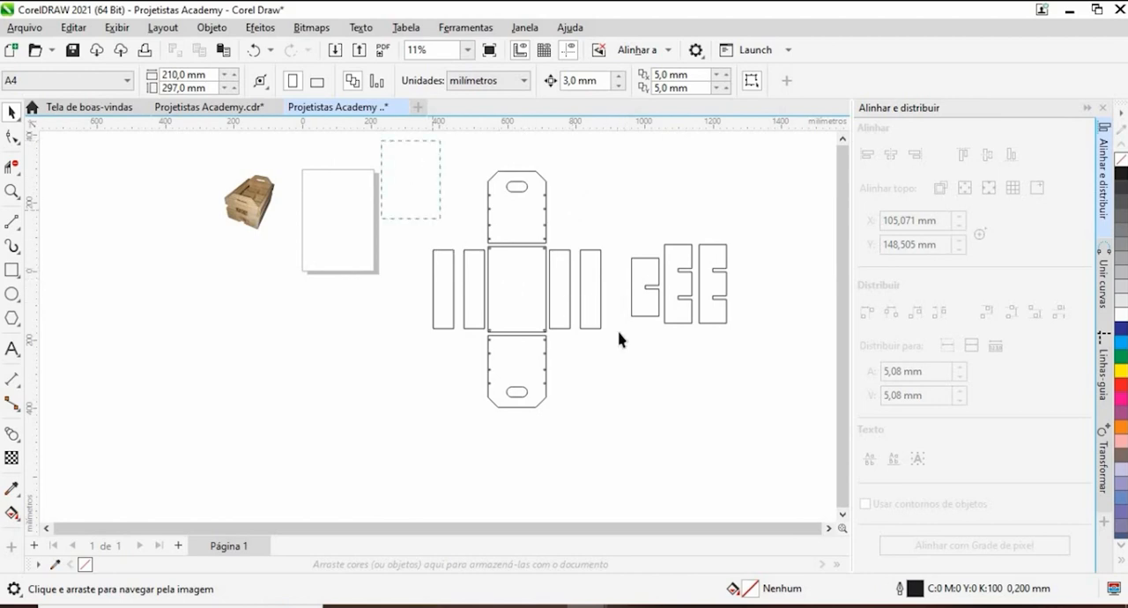
pyautogui.moveTo(619, 338); pyautogui.dragTo(770, 418)
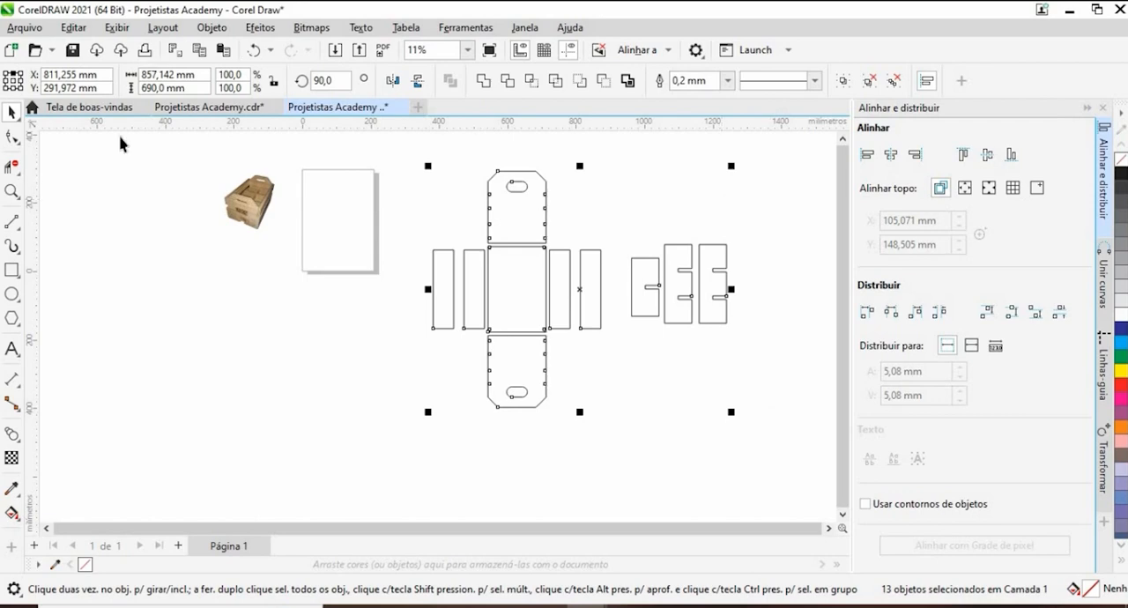
pyautogui.scroll(5, 269, 189)
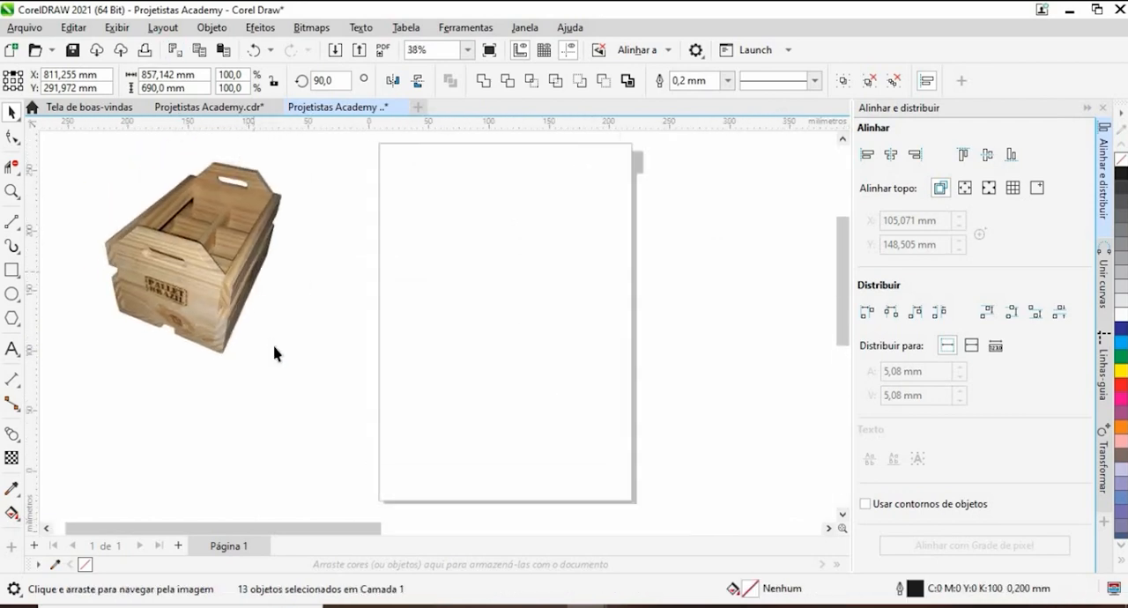
# - Examine the wooden crate's reference photo against the flat layout of panels and dividers
pyautogui.scroll(-3, 274, 353)
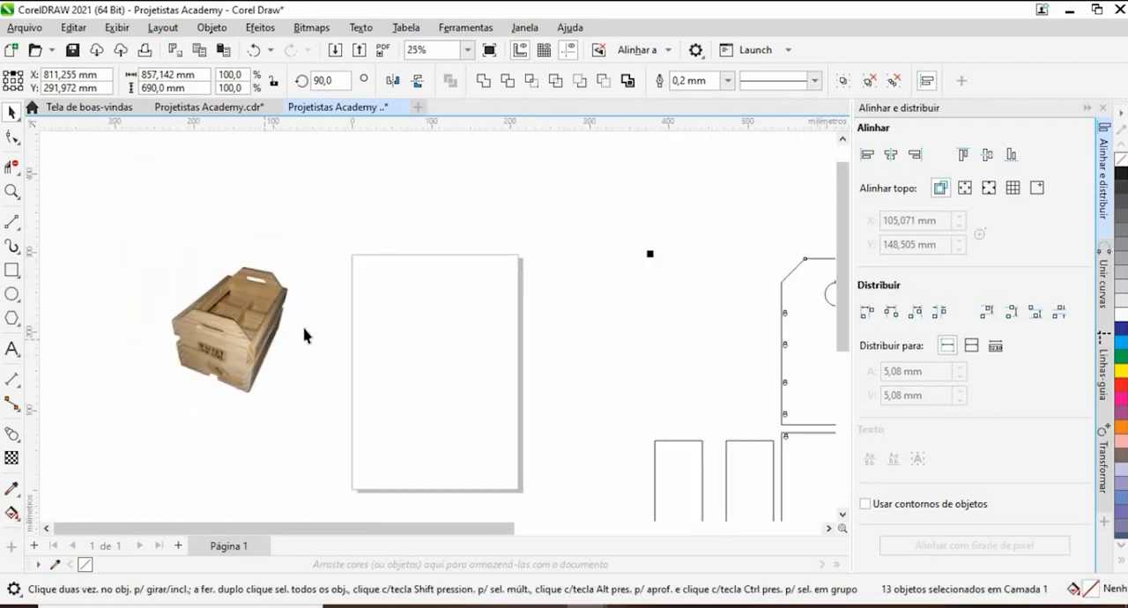
pyautogui.click(293, 427)
pyautogui.scroll(-1, 340, 309)
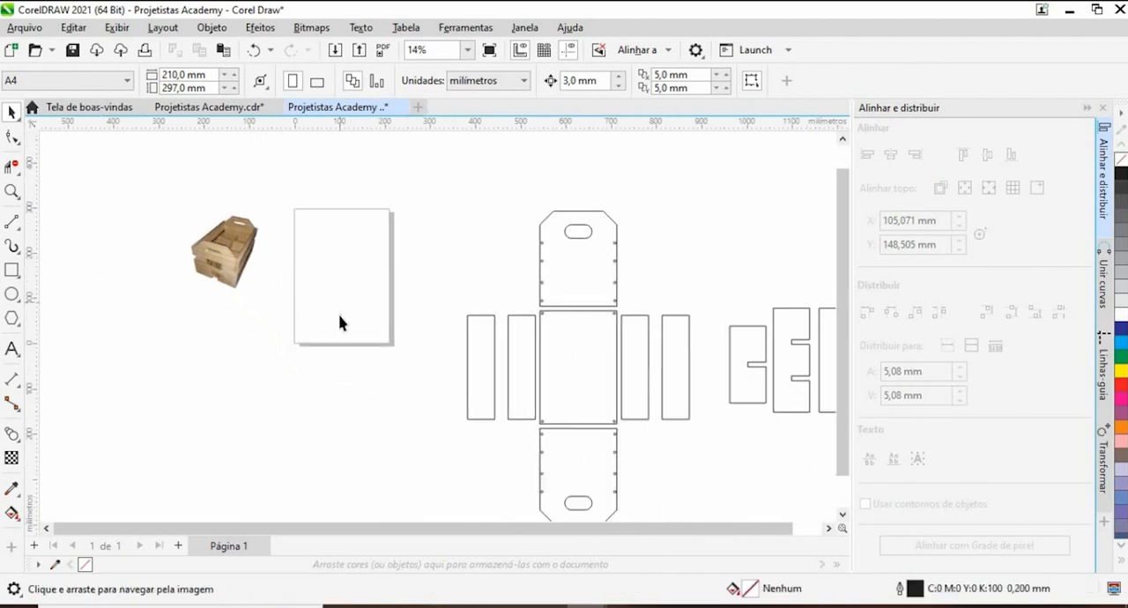
pyautogui.scroll(6, 533, 305)
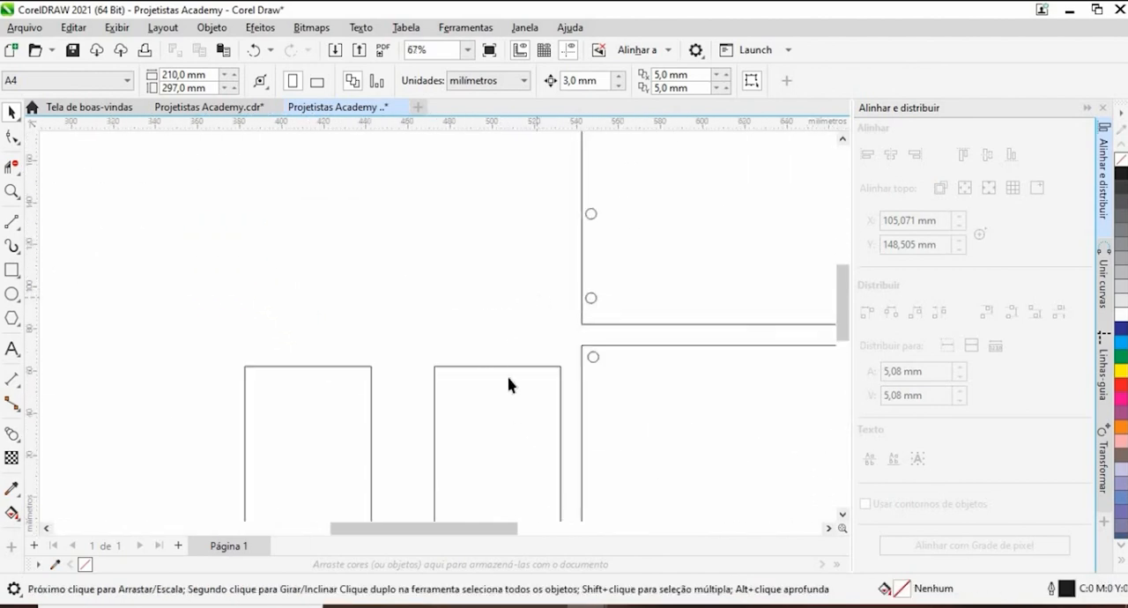
pyautogui.scroll(-5, 507, 379)
pyautogui.scroll(-1, 494, 357)
pyautogui.scroll(3, 496, 357)
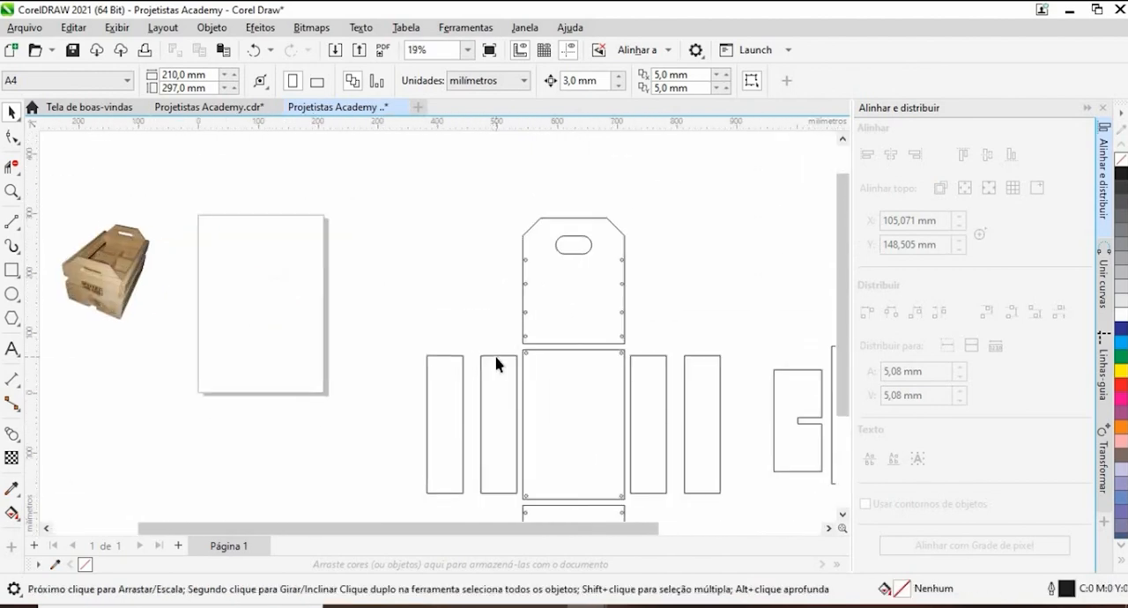
pyautogui.scroll(-3, 495, 361)
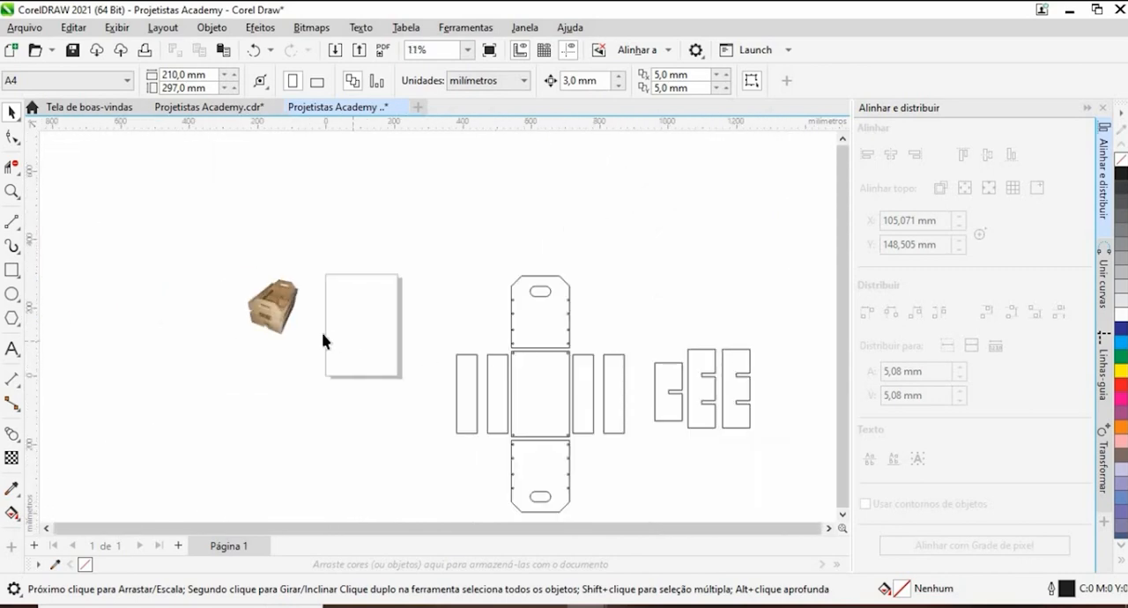
pyautogui.scroll(2, 321, 332)
pyautogui.scroll(-1, 322, 332)
pyautogui.scroll(4, 322, 333)
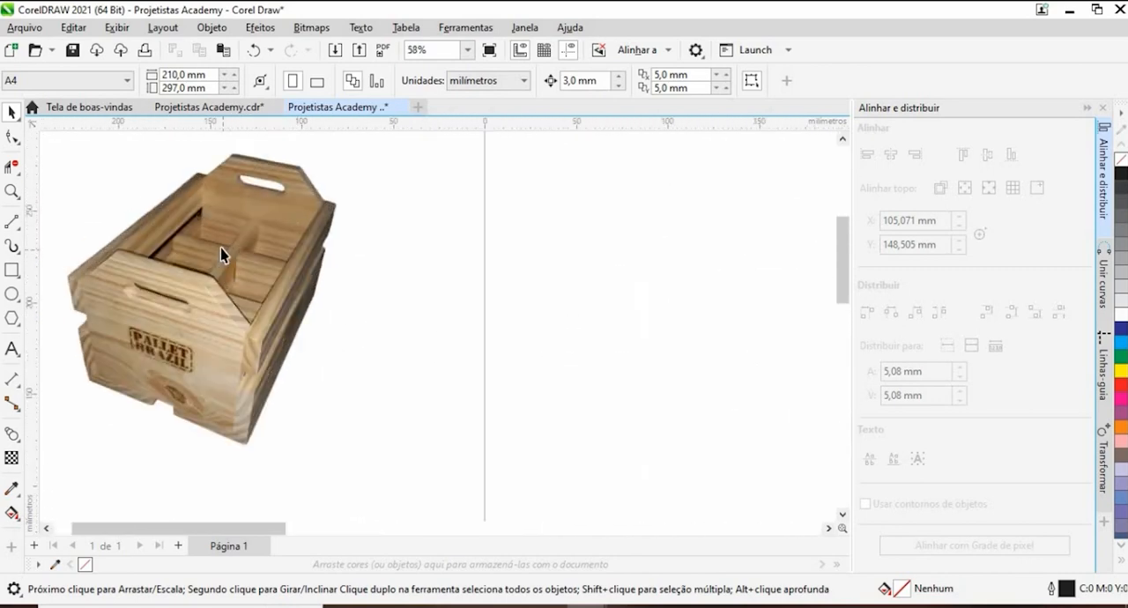
pyautogui.scroll(1, 221, 247)
pyautogui.scroll(-4, 221, 250)
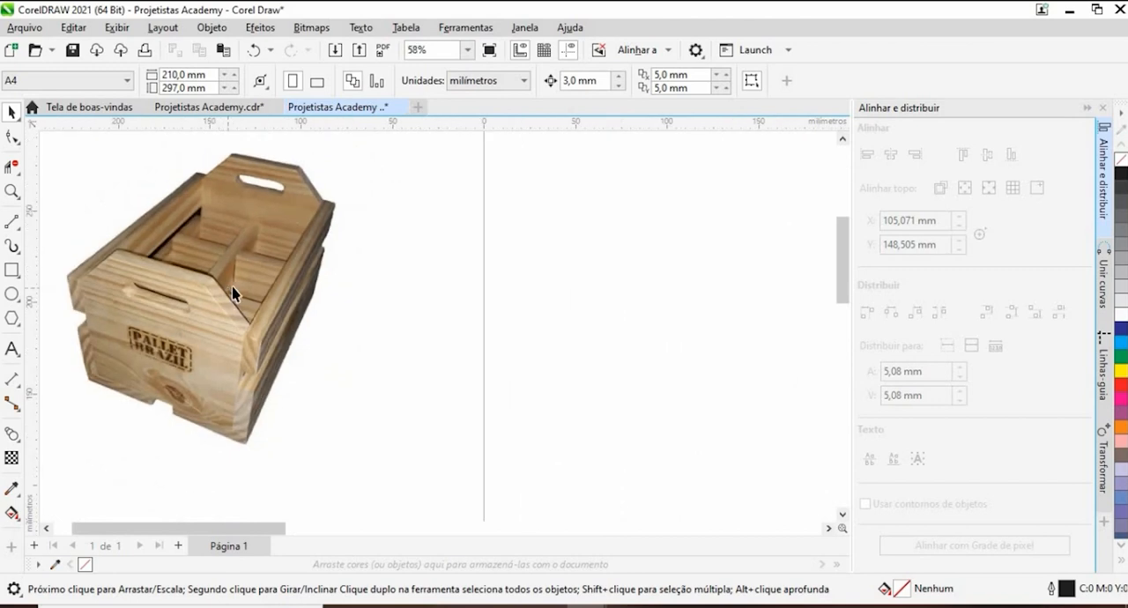
pyautogui.moveTo(600, 390); pyautogui.dragTo(556, 367)
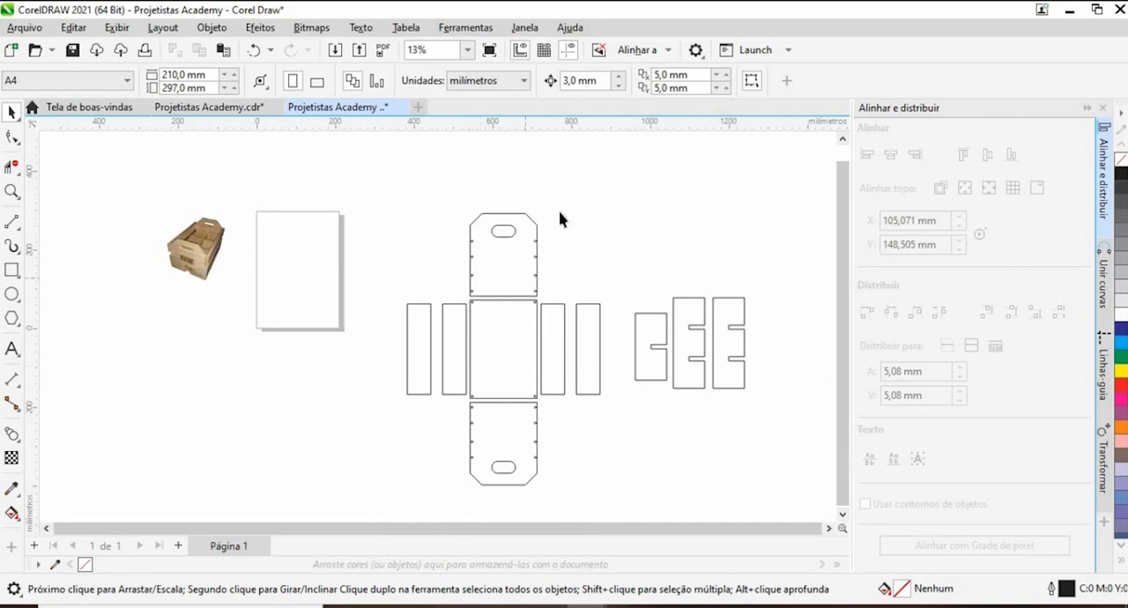
# - Copy the PROJETISTAS ACADEMY logo from the other open document and paste it into the crate drawing
pyautogui.click(201, 110)
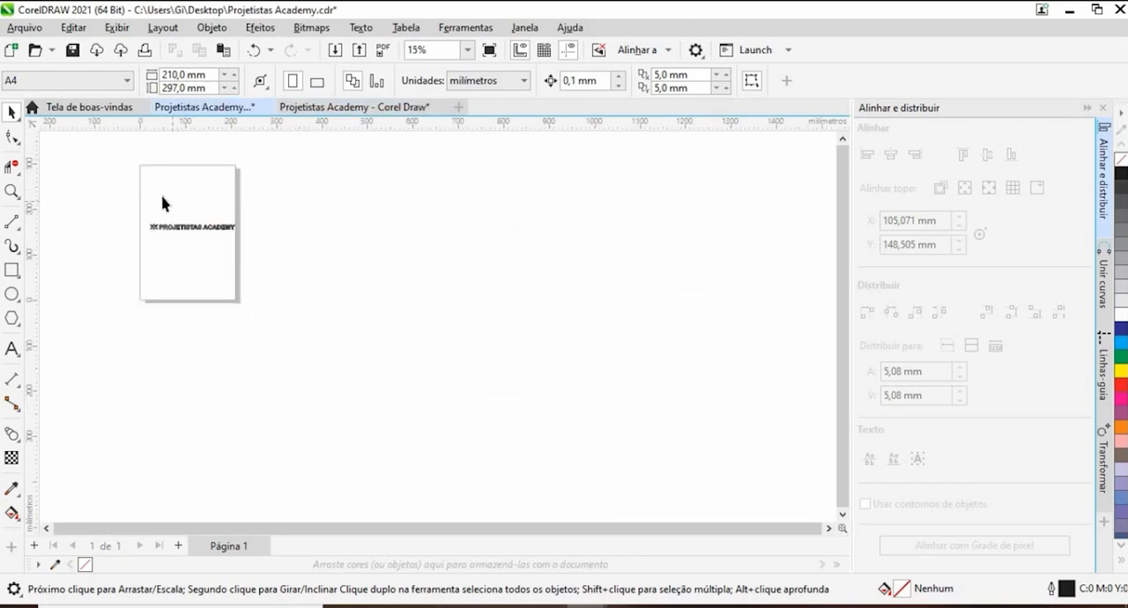
pyautogui.scroll(4, 162, 204)
pyautogui.moveTo(465, 347); pyautogui.dragTo(521, 324)
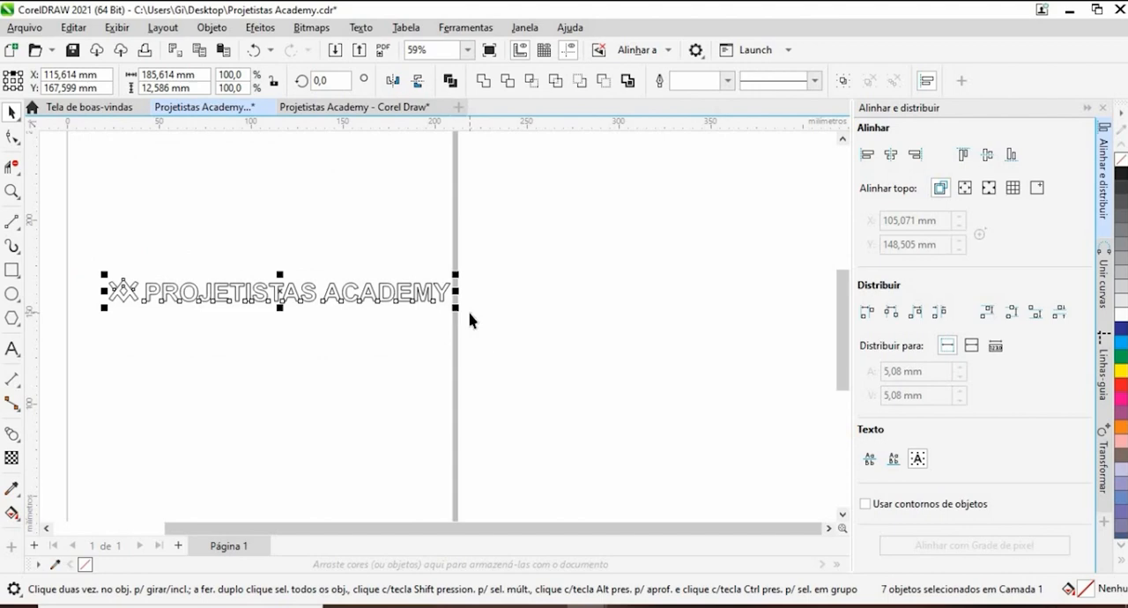
pyautogui.click(353, 108)
pyautogui.click(192, 107)
pyautogui.click(339, 107)
pyautogui.scroll(-2, 345, 211)
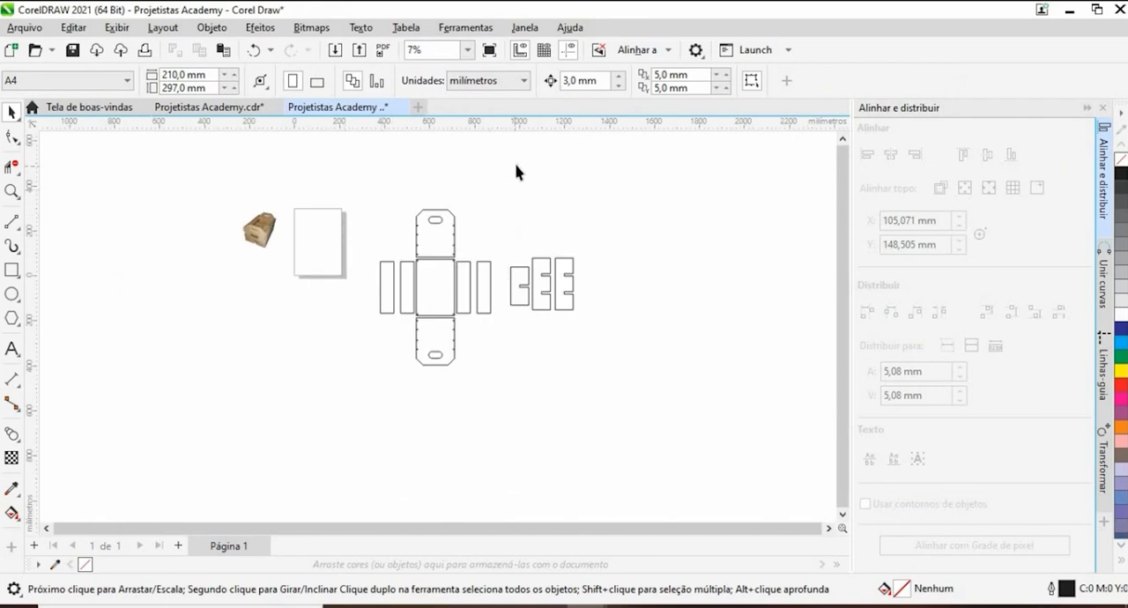
pyautogui.hotkey('ctrl', 'v')
pyautogui.scroll(1, 327, 247)
pyautogui.scroll(3, 328, 245)
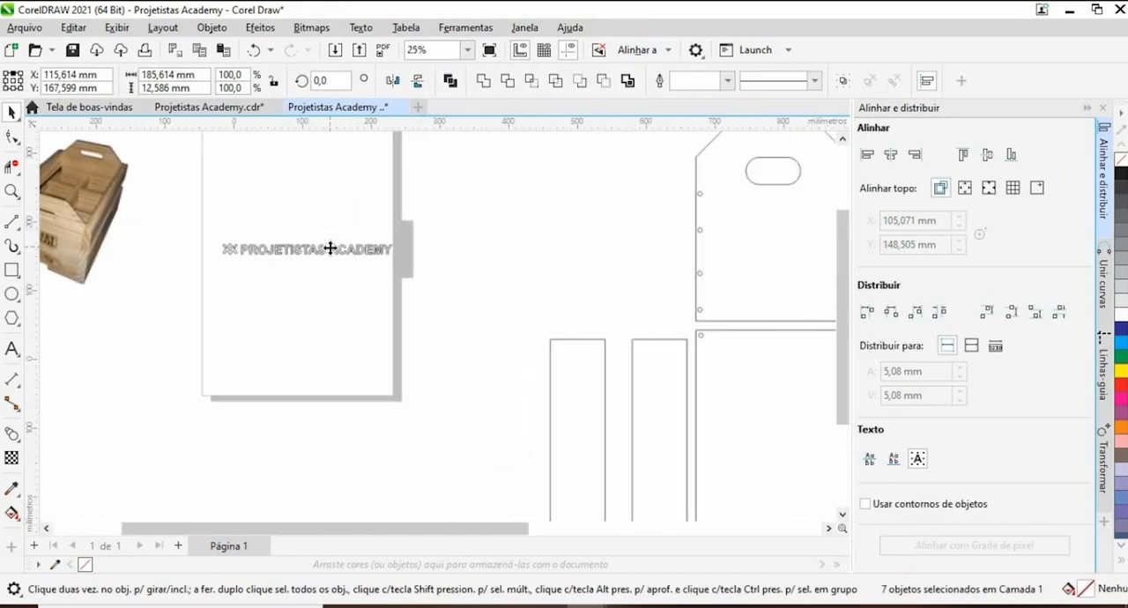
# - Try the pasted logo on the upper end panel and move it to the empty area above the side panels and dividers
pyautogui.scroll(-3, 322, 244)
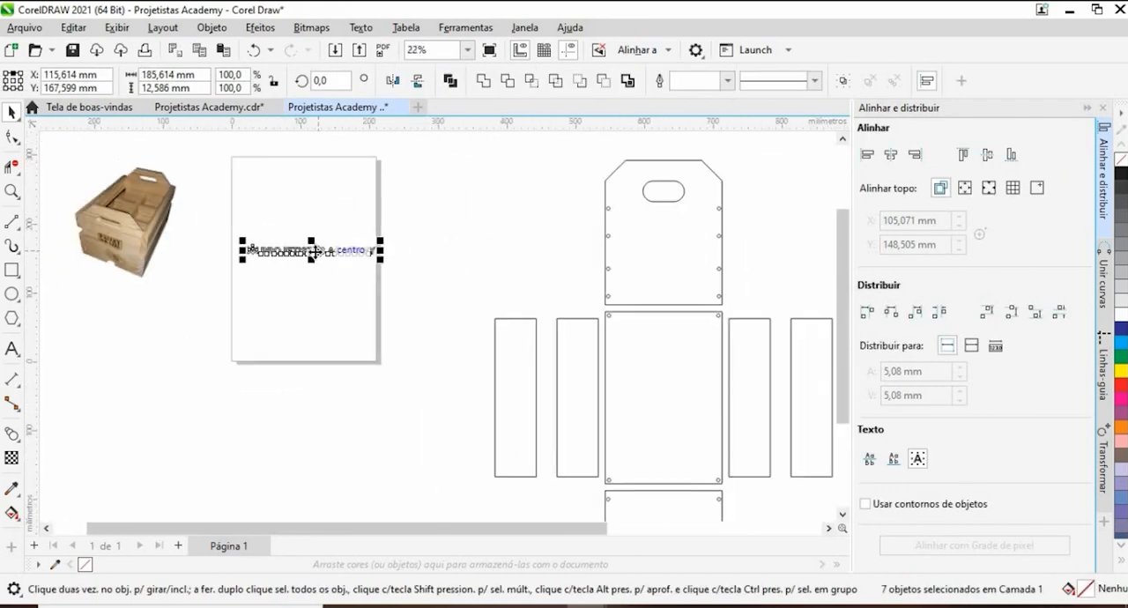
pyautogui.moveTo(309, 255)
pyautogui.mouseDown()
pyautogui.moveTo(616, 284)
pyautogui.moveTo(674, 256)
pyautogui.mouseUp()
pyautogui.scroll(4, 674, 256)
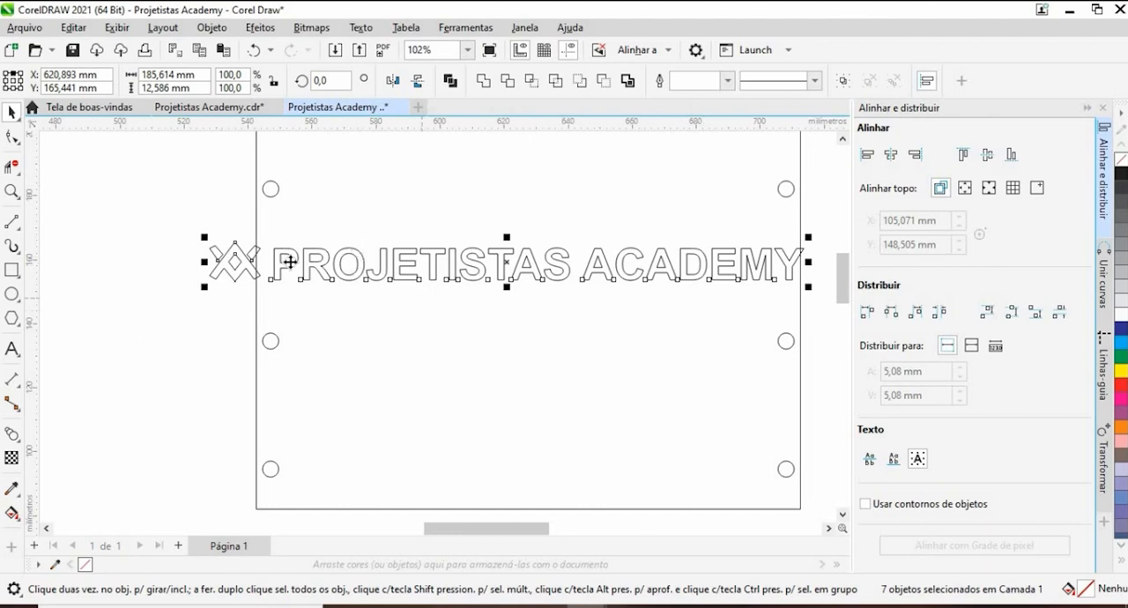
pyautogui.scroll(-4, 220, 255)
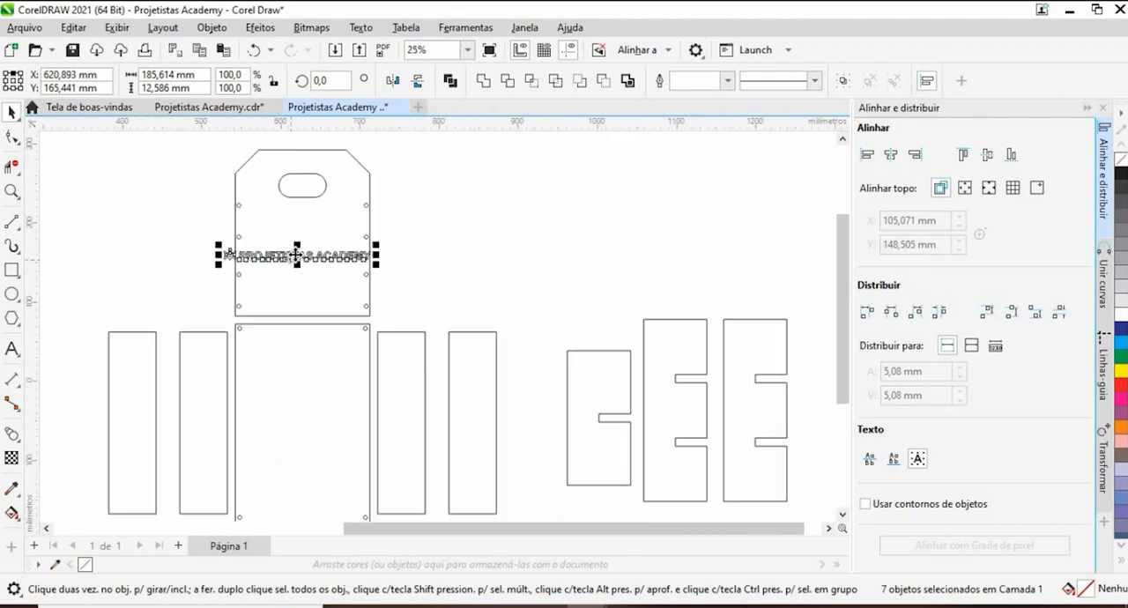
pyautogui.moveTo(296, 254); pyautogui.dragTo(520, 250)
pyautogui.click(522, 349)
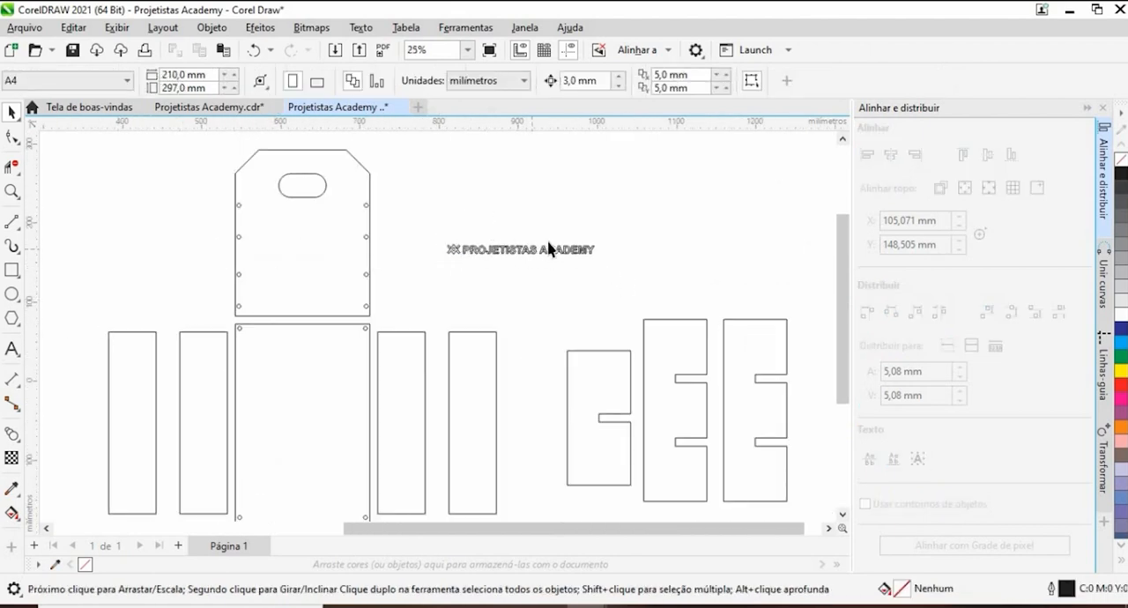
# - Convert the logo's PROJETISTAS ACADEMY text to curves
pyautogui.scroll(3, 548, 249)
pyautogui.click(629, 275)
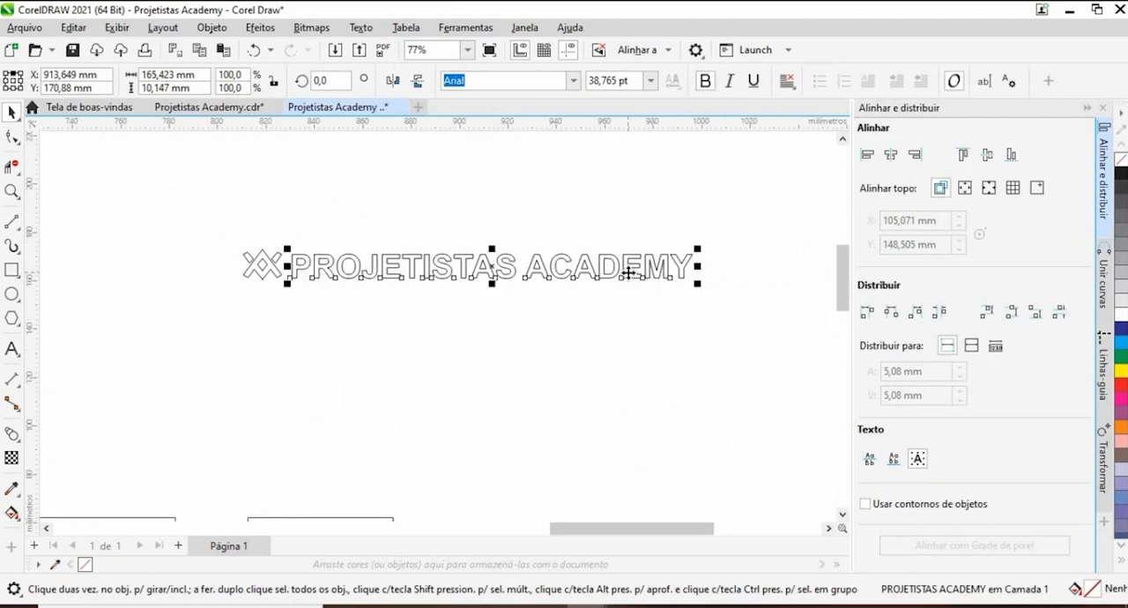
pyautogui.rightClick(629, 275)
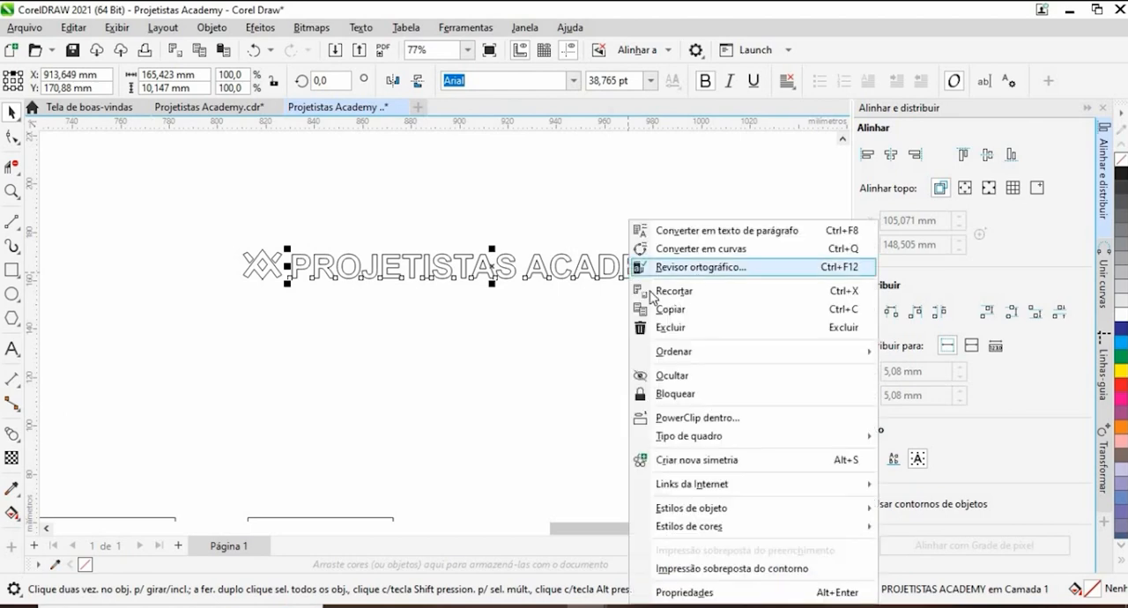
pyautogui.click(700, 248)
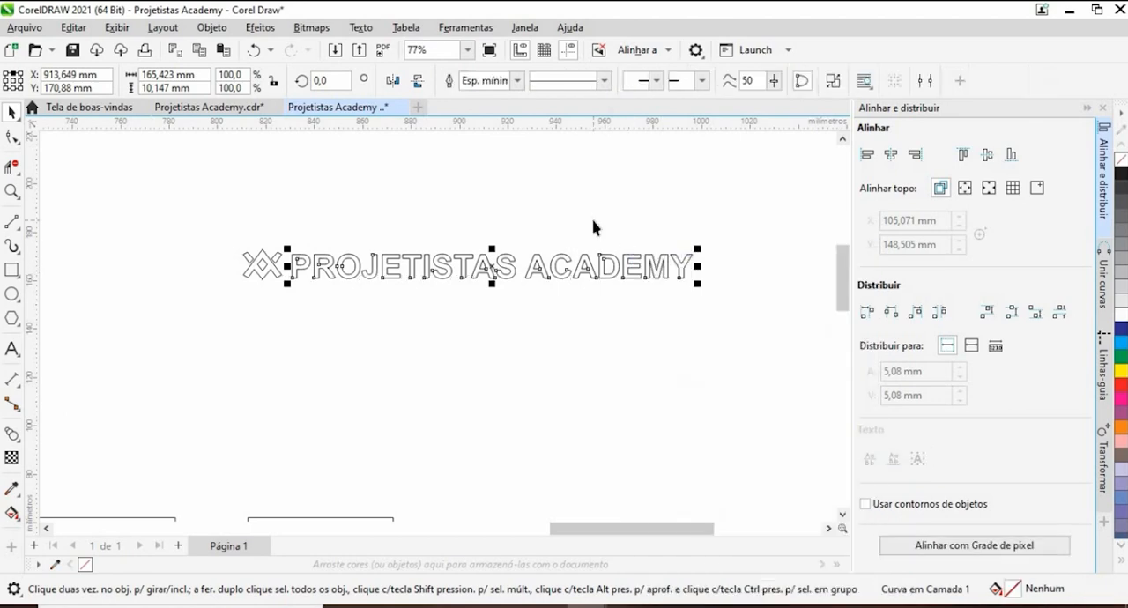
# - Break the converted PROJETISTAS ACADEMY curve apart into separate letter shapes
pyautogui.click(791, 253)
pyautogui.moveTo(748, 217); pyautogui.dragTo(209, 362)
pyautogui.click(470, 353)
pyautogui.click(557, 268)
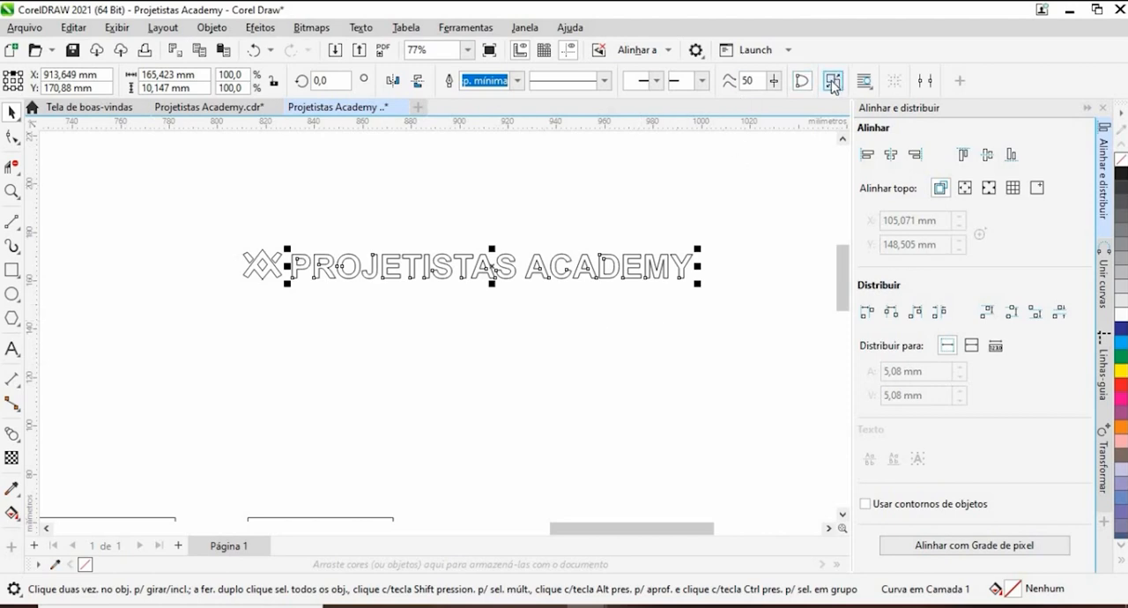
# - Move the word ACADEMY beneath PROJETISTAS and place the logo symbol, enlarged to about 30 by 24 mm, above the lettering
pyautogui.click(517, 232)
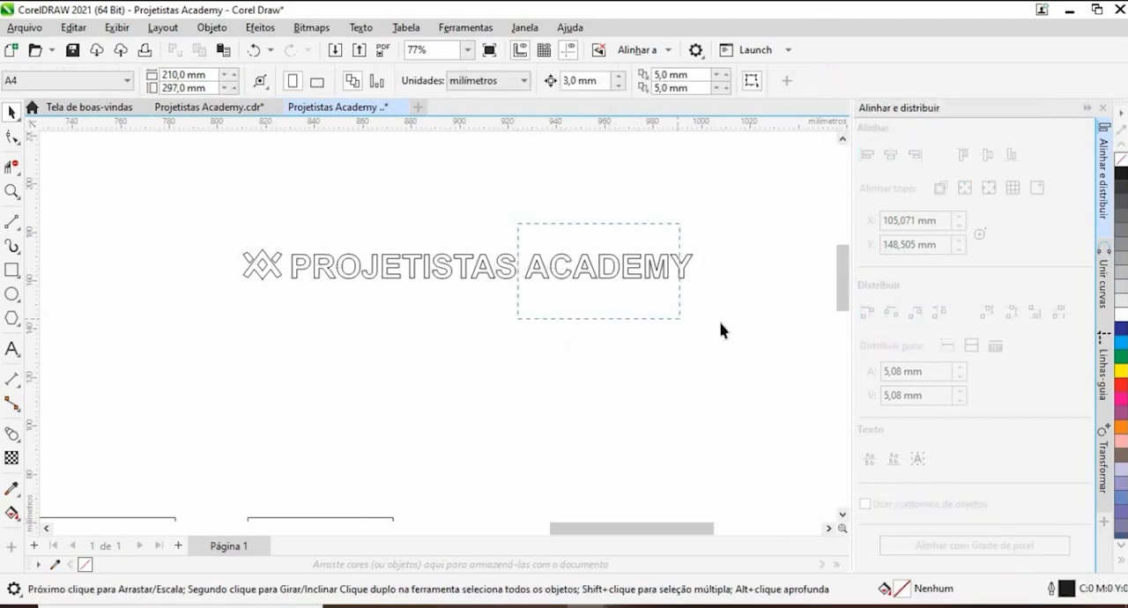
pyautogui.moveTo(720, 330); pyautogui.dragTo(722, 332)
pyautogui.moveTo(635, 272); pyautogui.dragTo(431, 304)
pyautogui.click(243, 236)
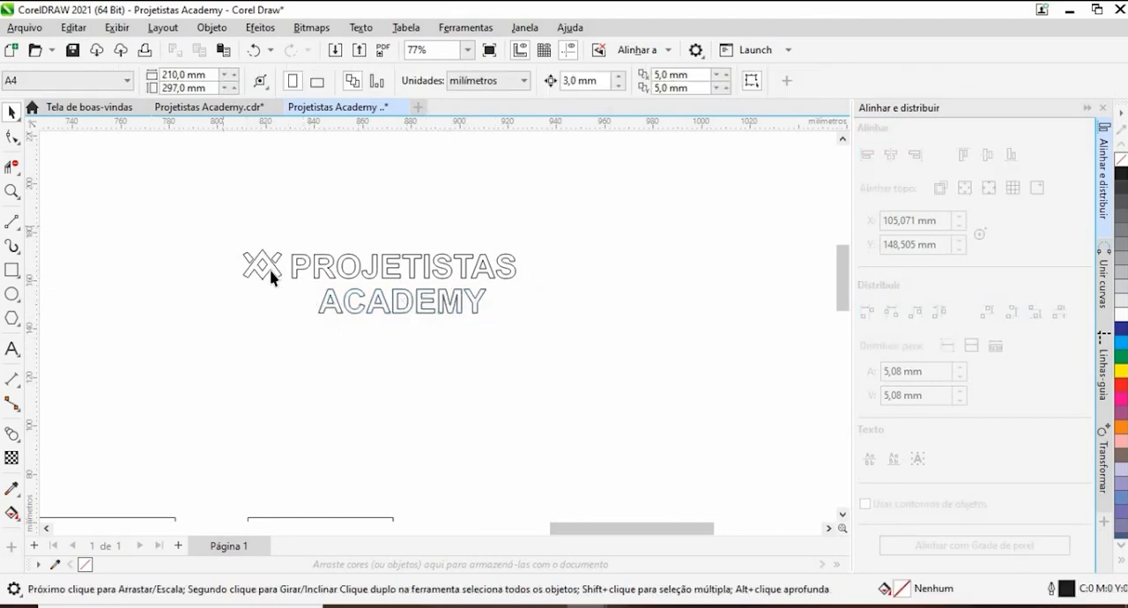
pyautogui.moveTo(287, 291); pyautogui.dragTo(228, 234)
pyautogui.moveTo(260, 277); pyautogui.dragTo(434, 187)
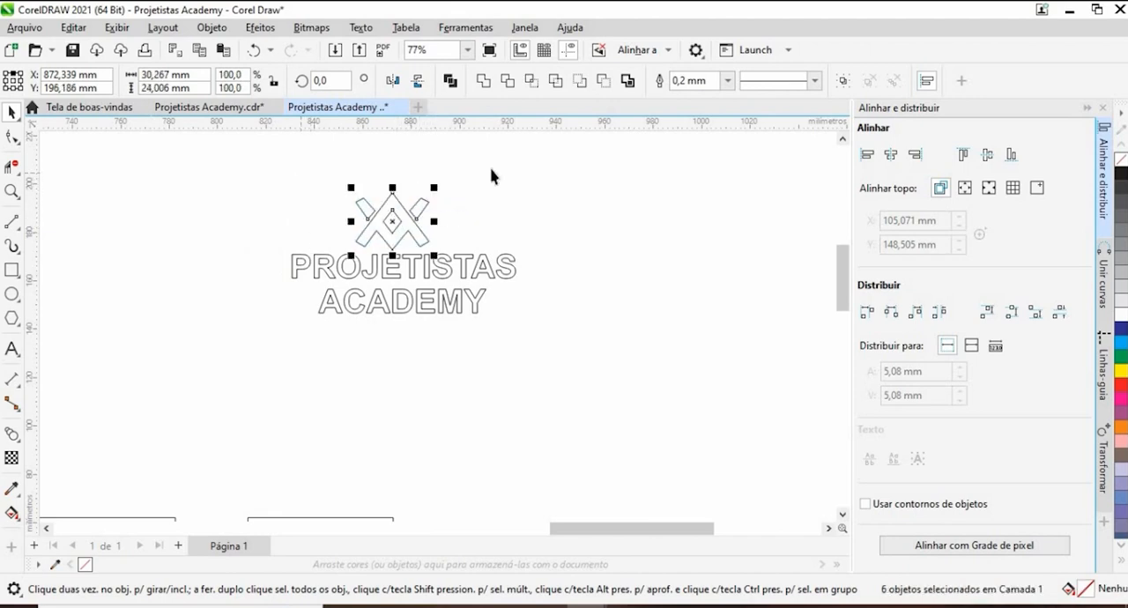
# - Group the symbol's shapes together and the letters of both words as a separate group
pyautogui.moveTo(244, 173); pyautogui.dragTo(480, 256)
pyautogui.moveTo(240, 232); pyautogui.dragTo(534, 348)
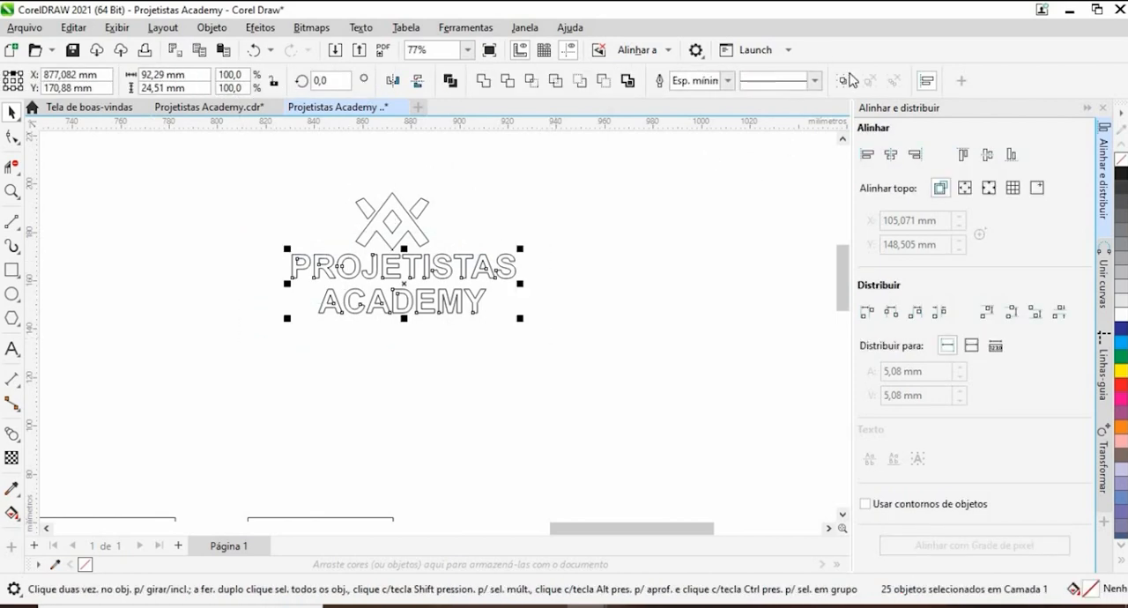
pyautogui.hotkey('ctrl', 'g')
# - Center the symbol on the lettering group and move it straight up to sit just above PROJETISTAS
pyautogui.moveTo(332, 160); pyautogui.dragTo(472, 276)
pyautogui.keyDown('shift'); pyautogui.click(450, 274); pyautogui.keyUp('shift')
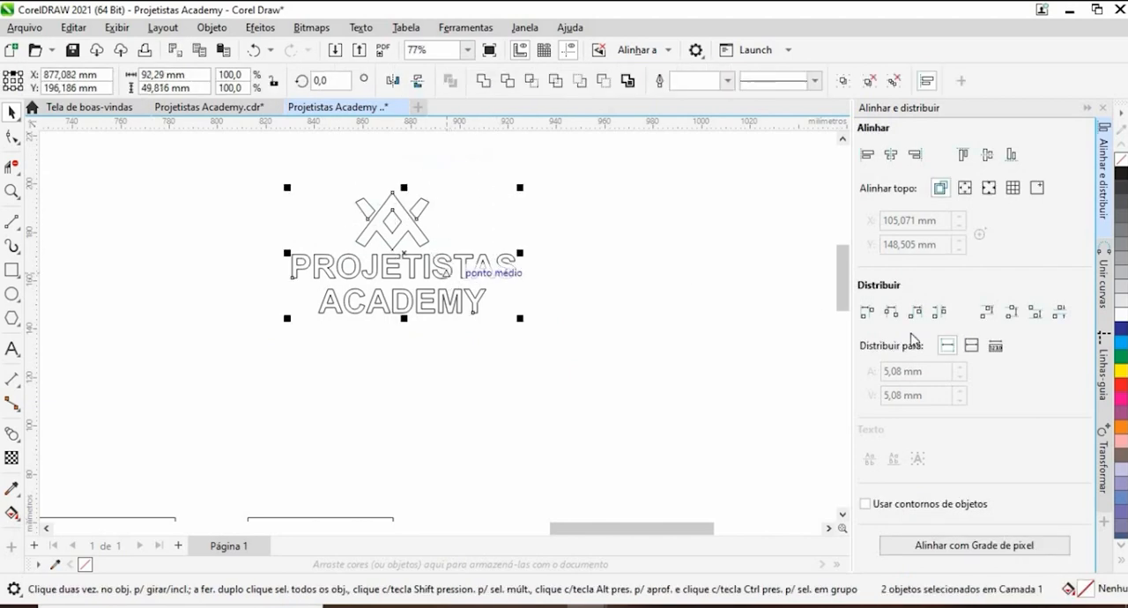
pyautogui.click(986, 155)
pyautogui.click(424, 359)
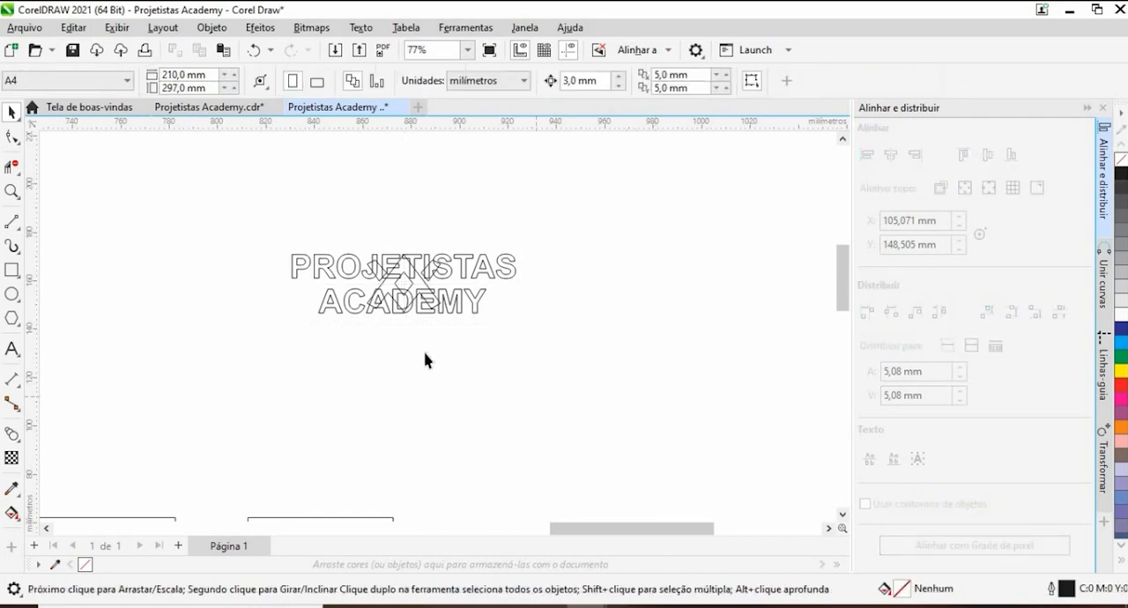
pyautogui.moveTo(379, 289); pyautogui.dragTo(406, 205)
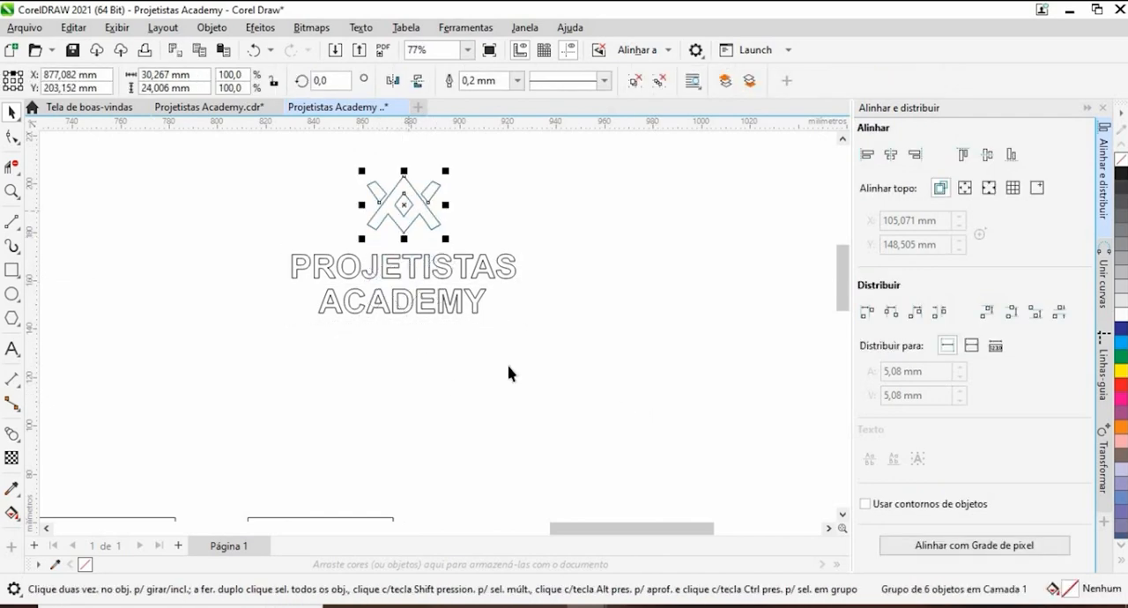
pyautogui.click(508, 367)
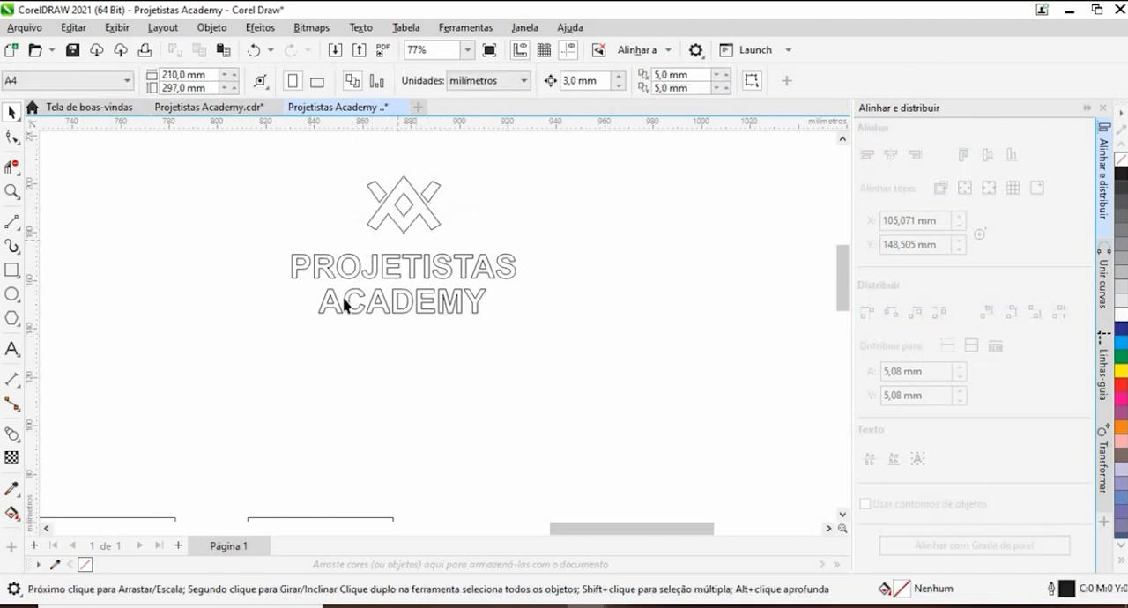
# - Try aligning the symbol and lettering groups by their centers, and undo the vertical centering
pyautogui.click(383, 308)
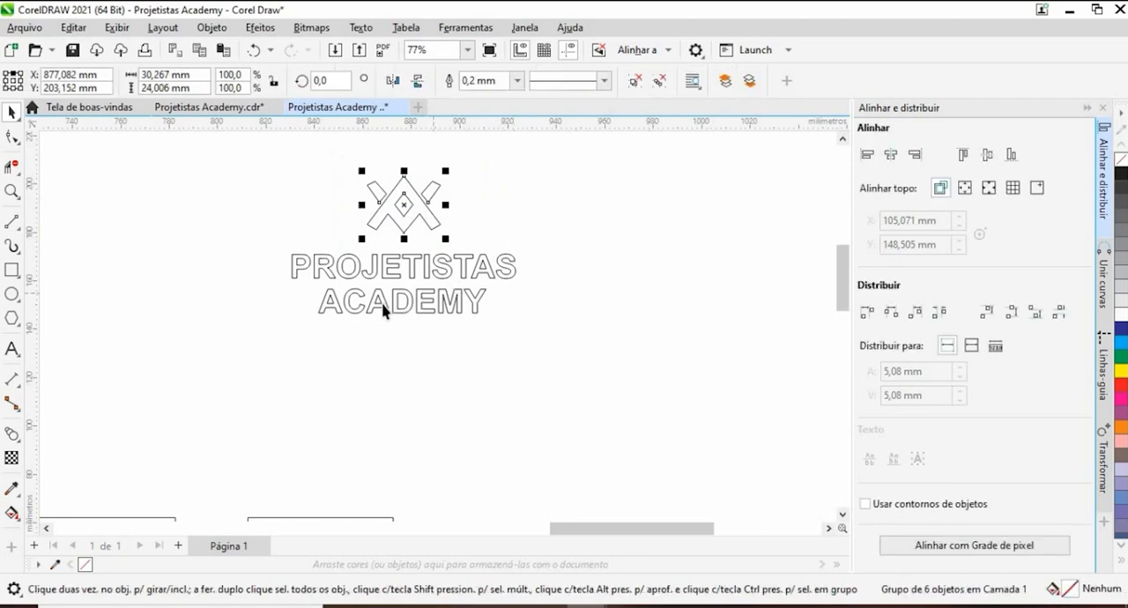
pyautogui.keyDown('shift'); pyautogui.click(412, 277); pyautogui.keyUp('shift')
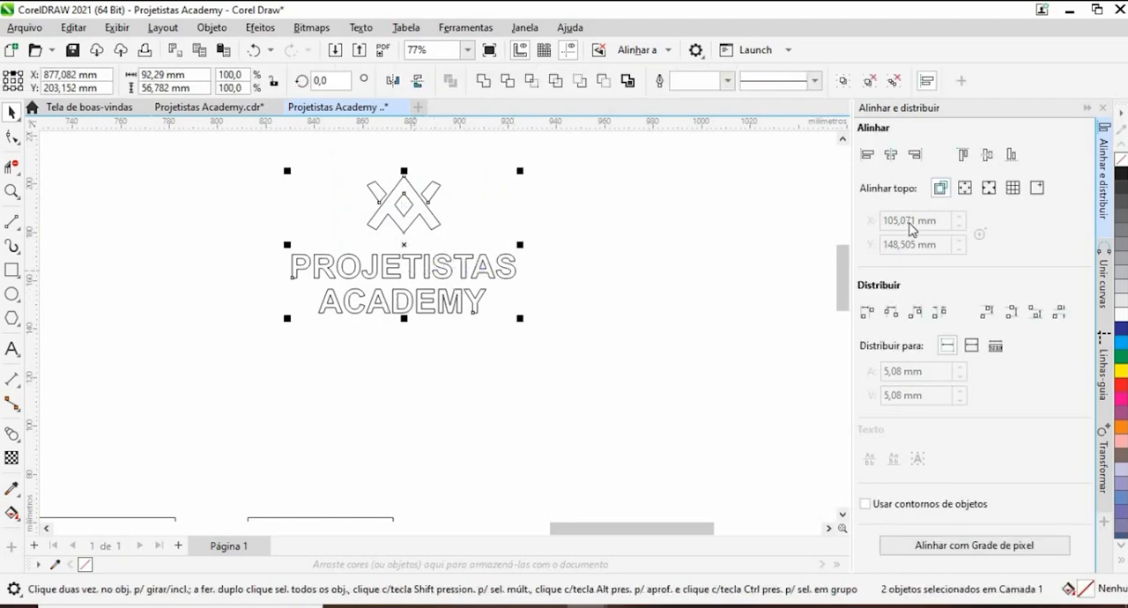
pyautogui.click(913, 154)
pyautogui.click(988, 154)
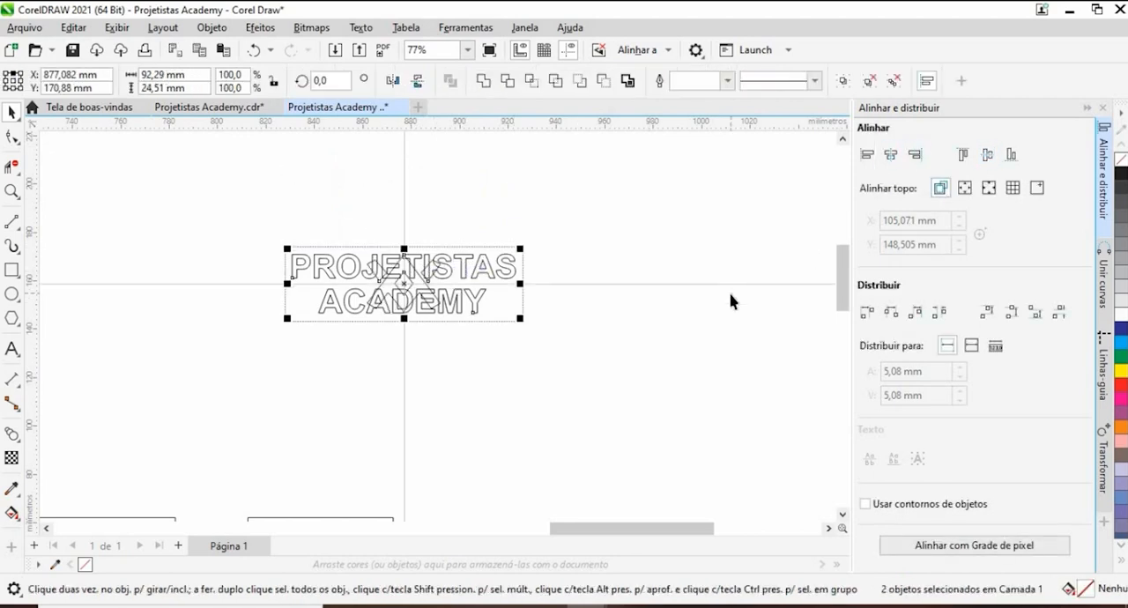
pyautogui.click(729, 302)
pyautogui.hotkey('ctrl', 'z')
pyautogui.click(444, 289)
# - Place the stacked logo on the upper end panel below the handle slot and group its symbol and lettering
pyautogui.scroll(-6, 443, 290)
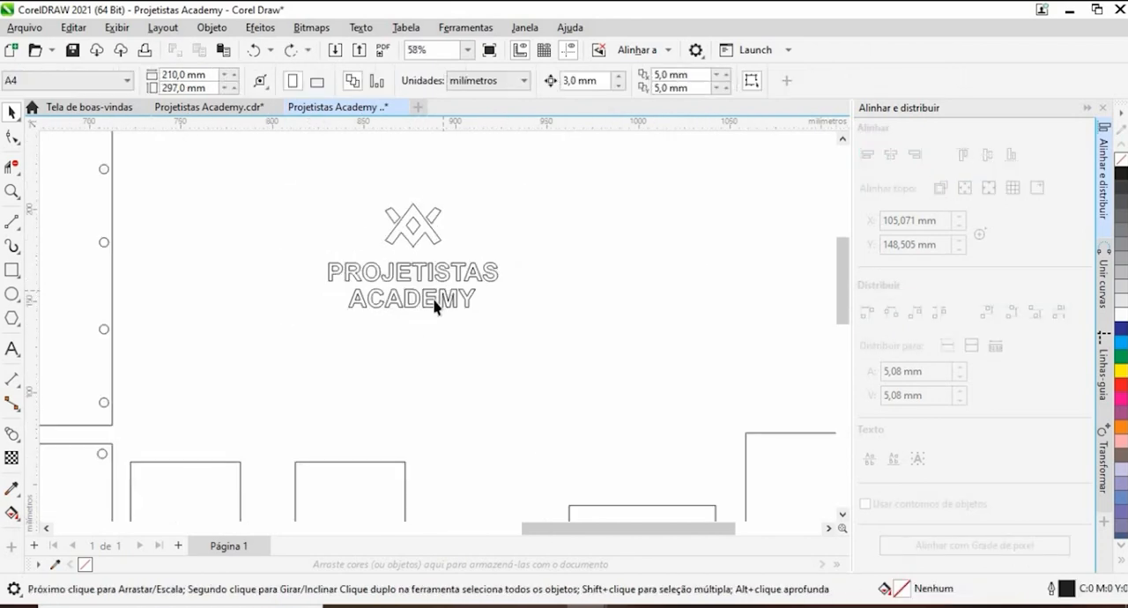
pyautogui.moveTo(464, 279); pyautogui.dragTo(200, 291)
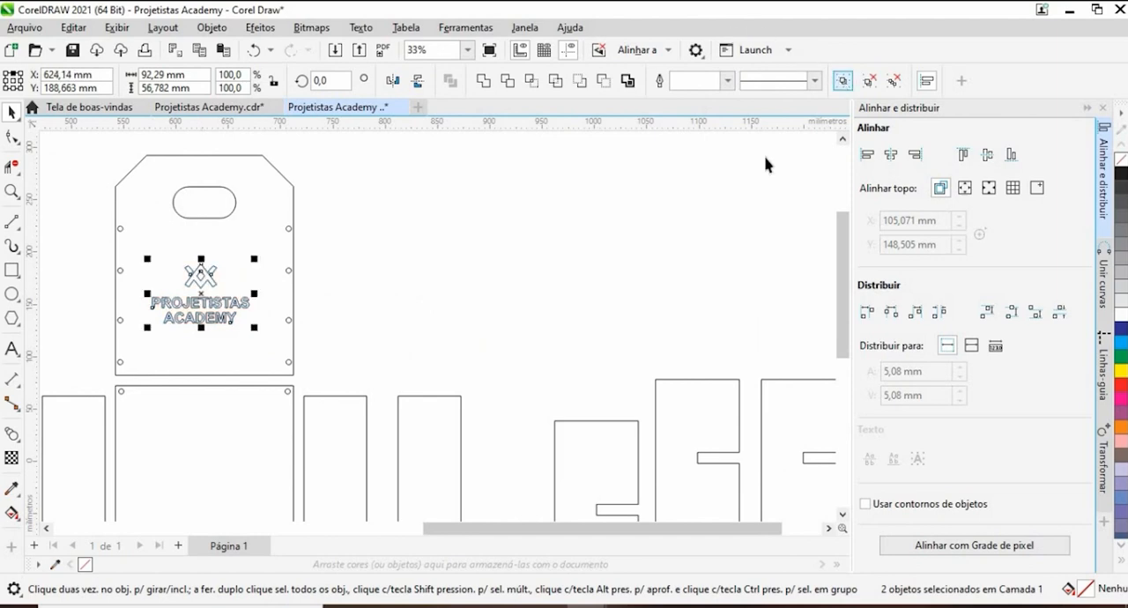
pyautogui.hotkey('ctrl', 'g')
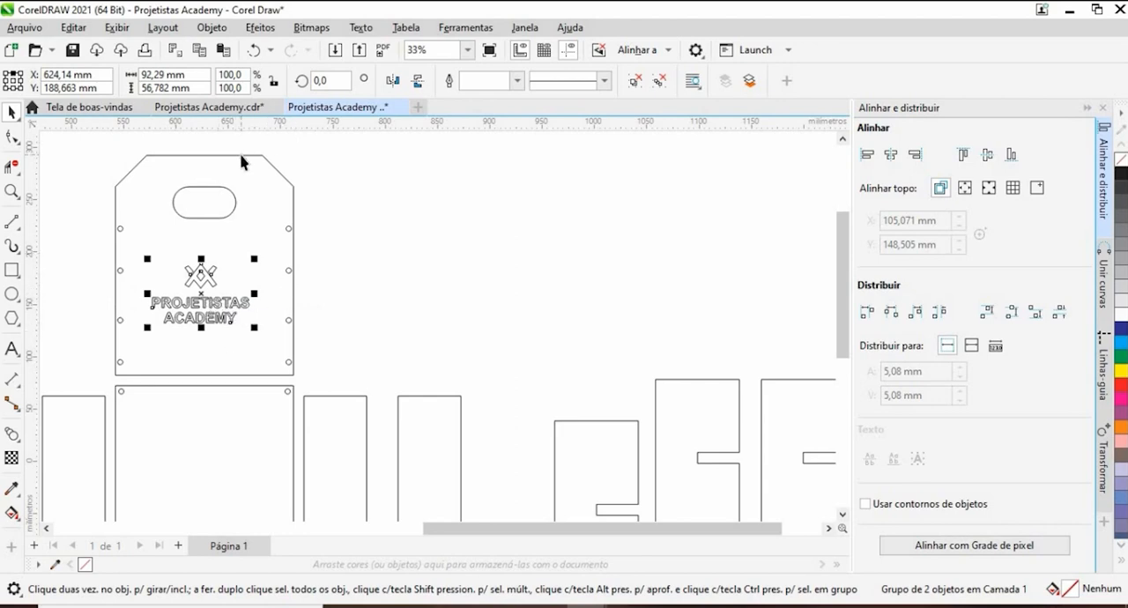
# - Center the stacked logo group horizontally and vertically on the upper end panel
pyautogui.scroll(4, 187, 333)
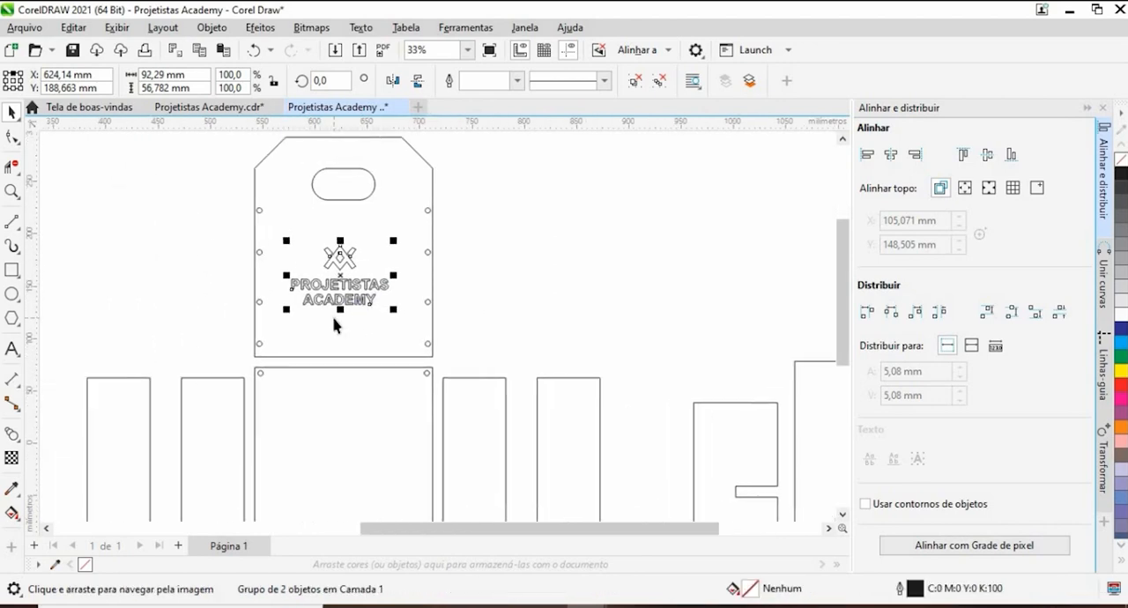
pyautogui.scroll(3, 347, 273)
pyautogui.moveTo(350, 276); pyautogui.dragTo(411, 464)
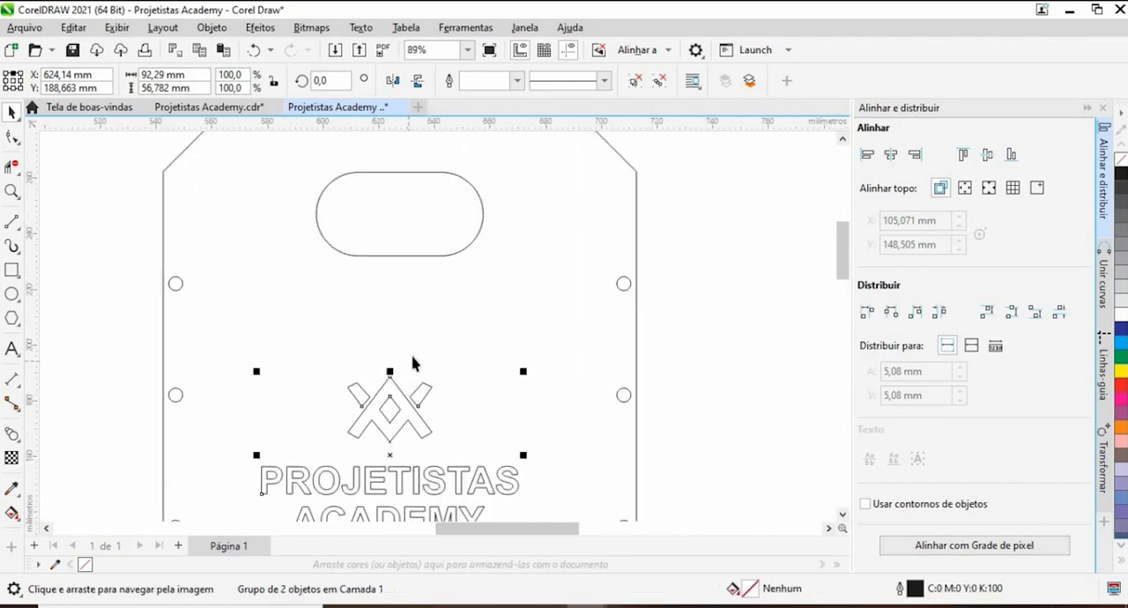
pyautogui.scroll(-4, 412, 358)
pyautogui.keyDown('shift'); pyautogui.click(417, 203); pyautogui.keyUp('shift')
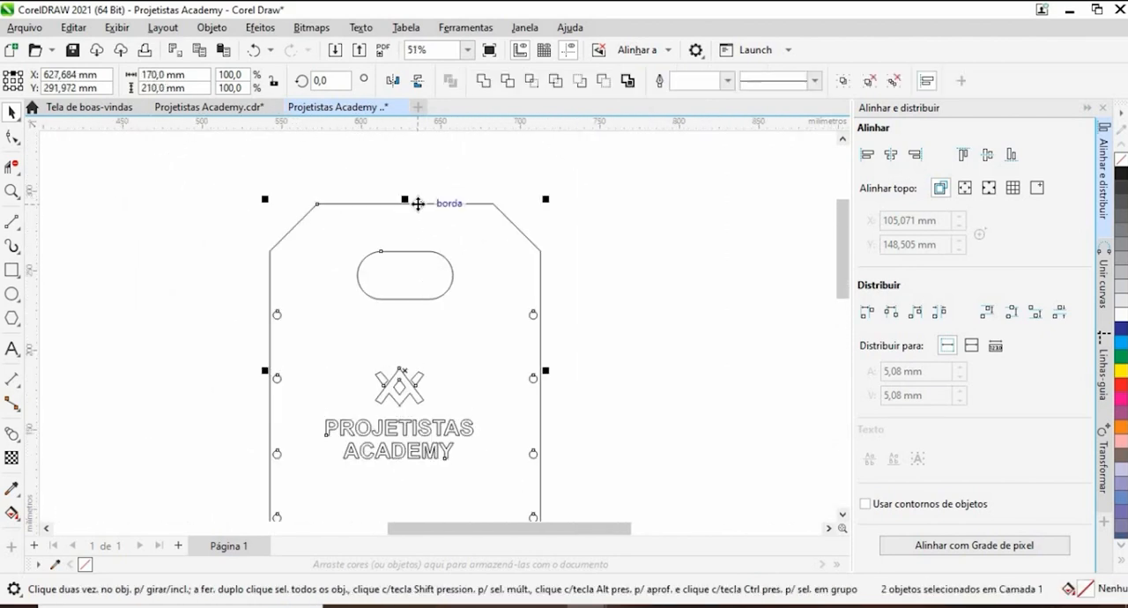
pyautogui.click(896, 155)
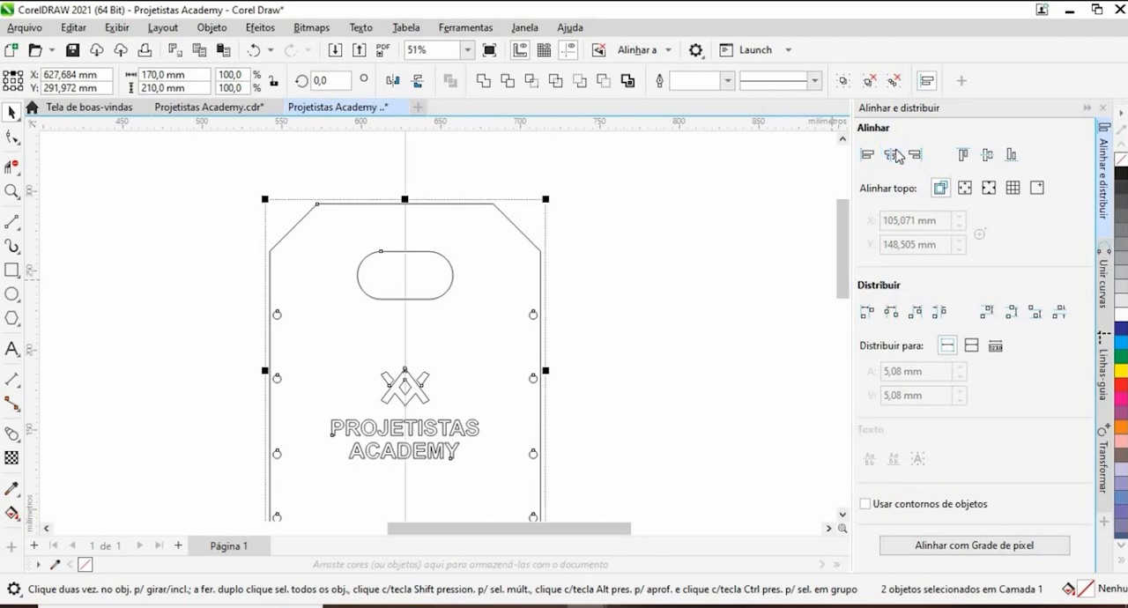
pyautogui.click(986, 159)
pyautogui.click(661, 265)
pyautogui.scroll(-1, 553, 257)
pyautogui.moveTo(558, 265); pyautogui.dragTo(547, 153)
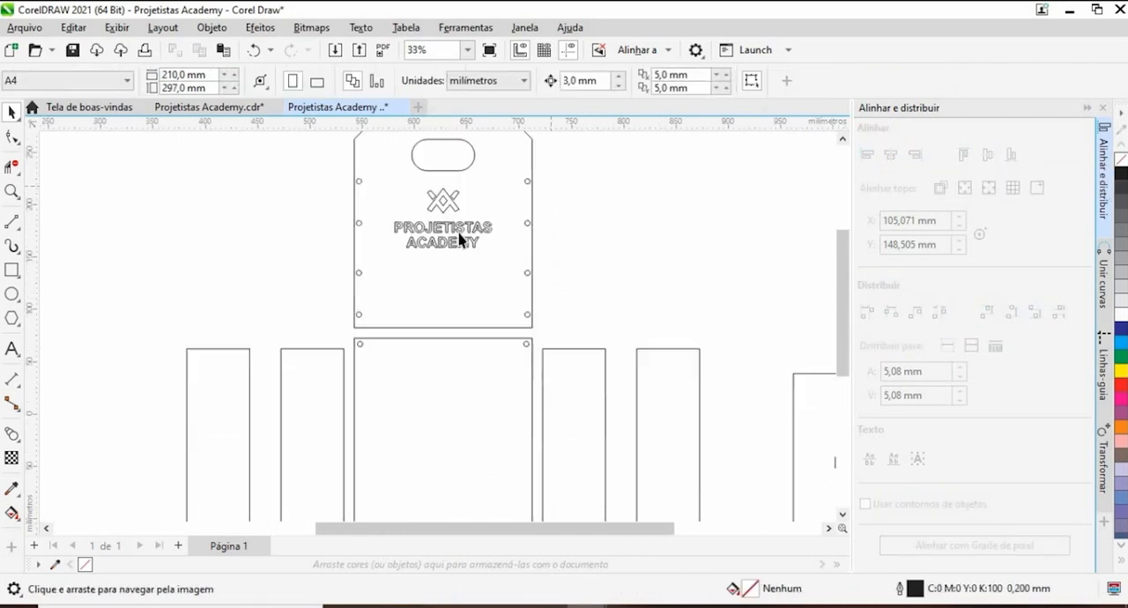
# - Shift the logo group straight down slightly on the upper end panel, leaving more space below the handle slot
pyautogui.scroll(4, 458, 238)
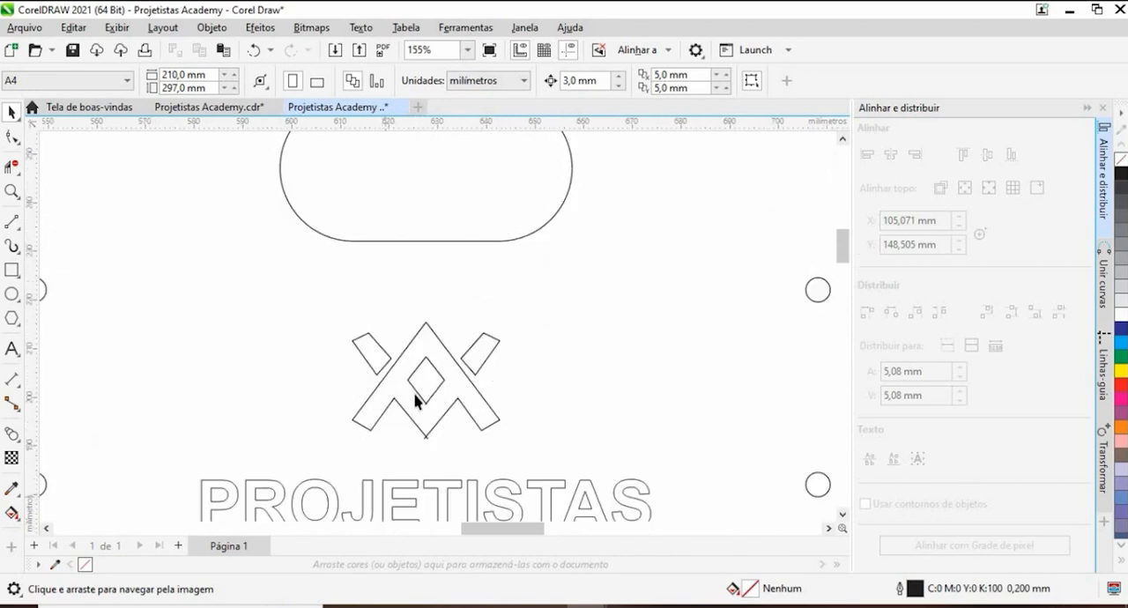
pyautogui.scroll(-3, 416, 398)
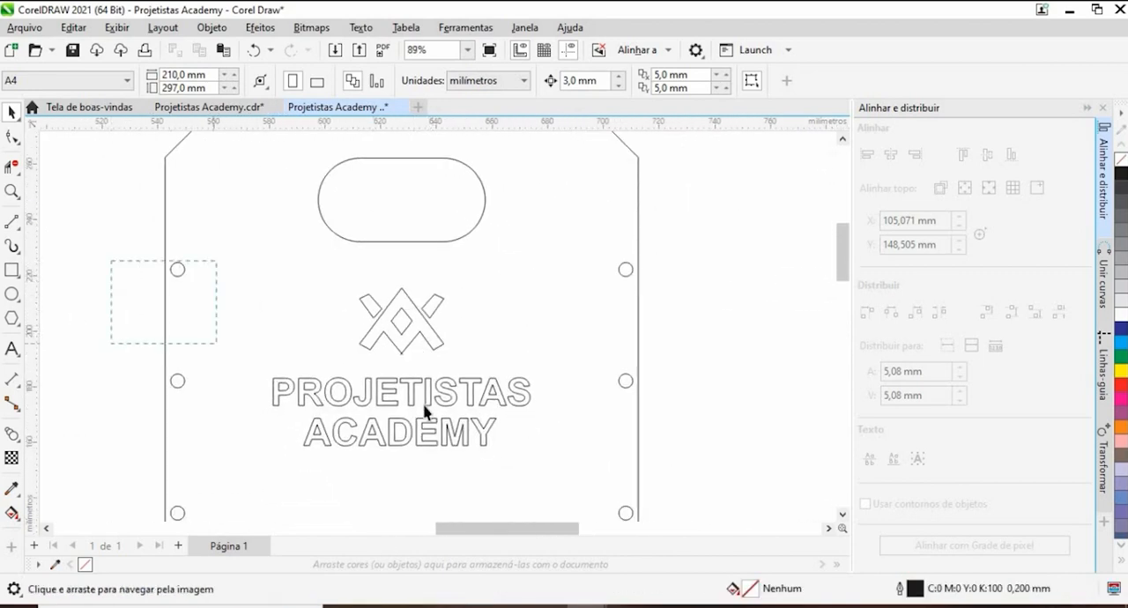
pyautogui.moveTo(564, 468); pyautogui.dragTo(157, 448)
pyautogui.moveTo(130, 377); pyautogui.dragTo(132, 377)
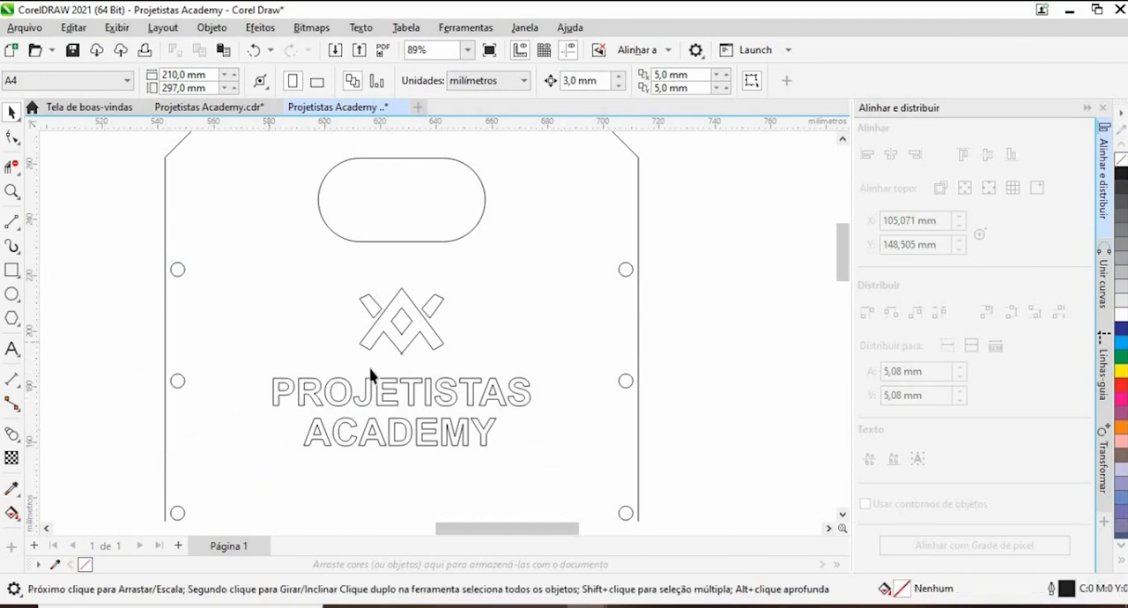
pyautogui.scroll(-4, 370, 374)
pyautogui.scroll(2, 261, 349)
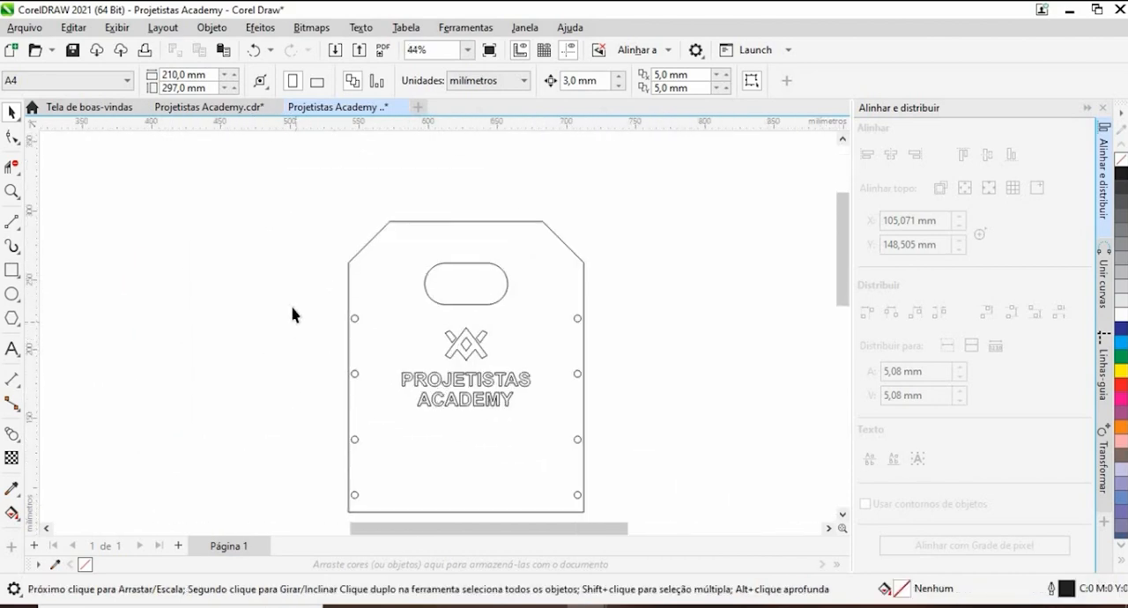
pyautogui.moveTo(577, 432); pyautogui.dragTo(560, 425)
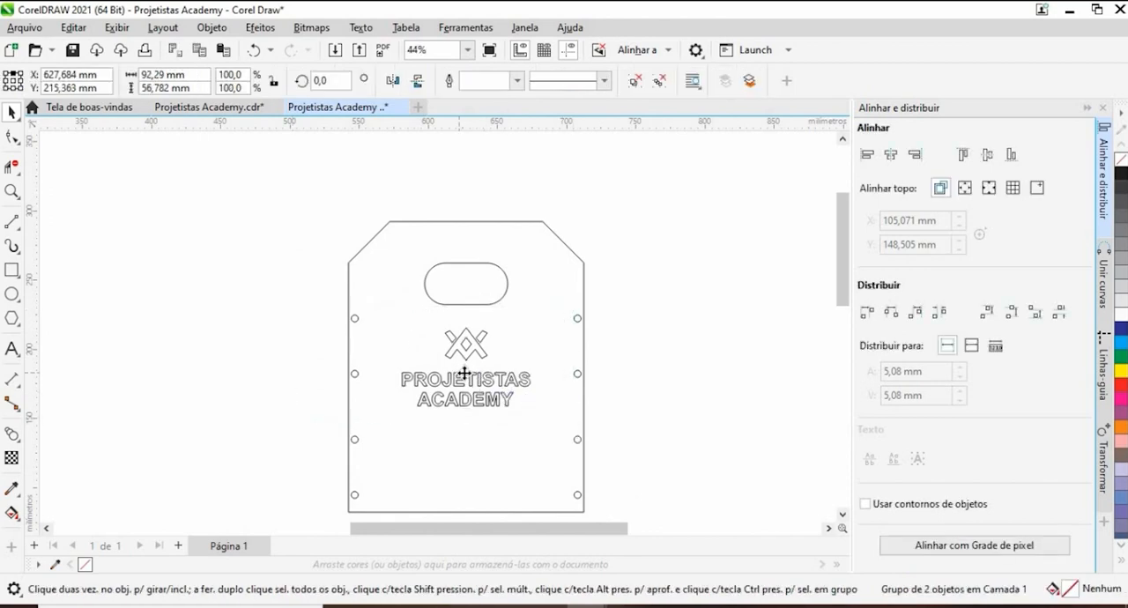
pyautogui.moveTo(464, 370); pyautogui.dragTo(468, 403)
pyautogui.click(649, 382)
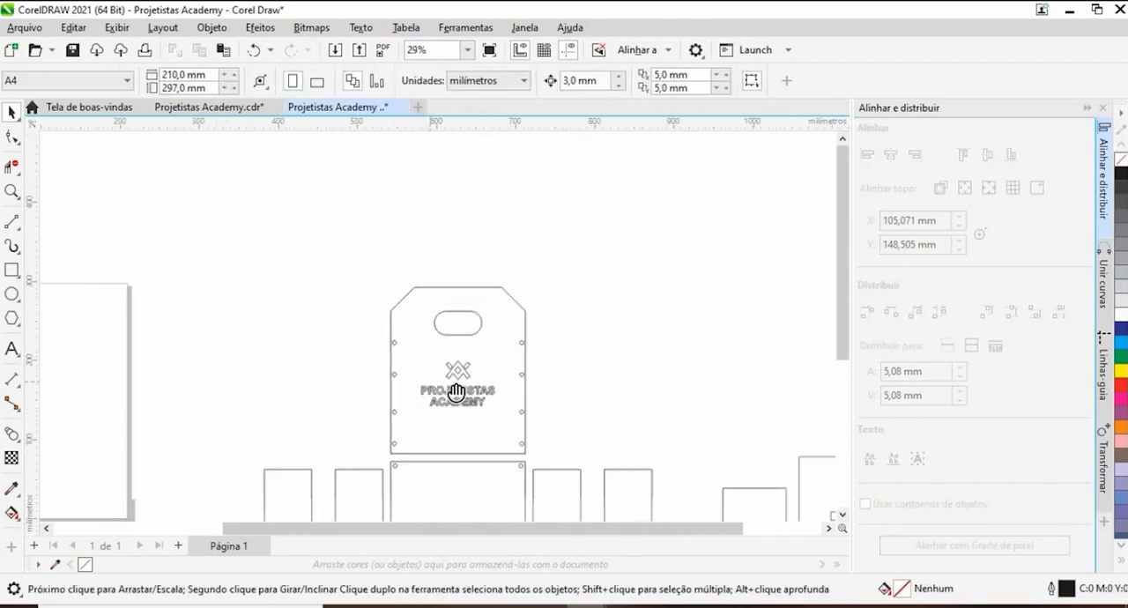
# - Move all the crate parts together up and to the right, away from the page and reference photo
pyautogui.scroll(-2, 467, 388)
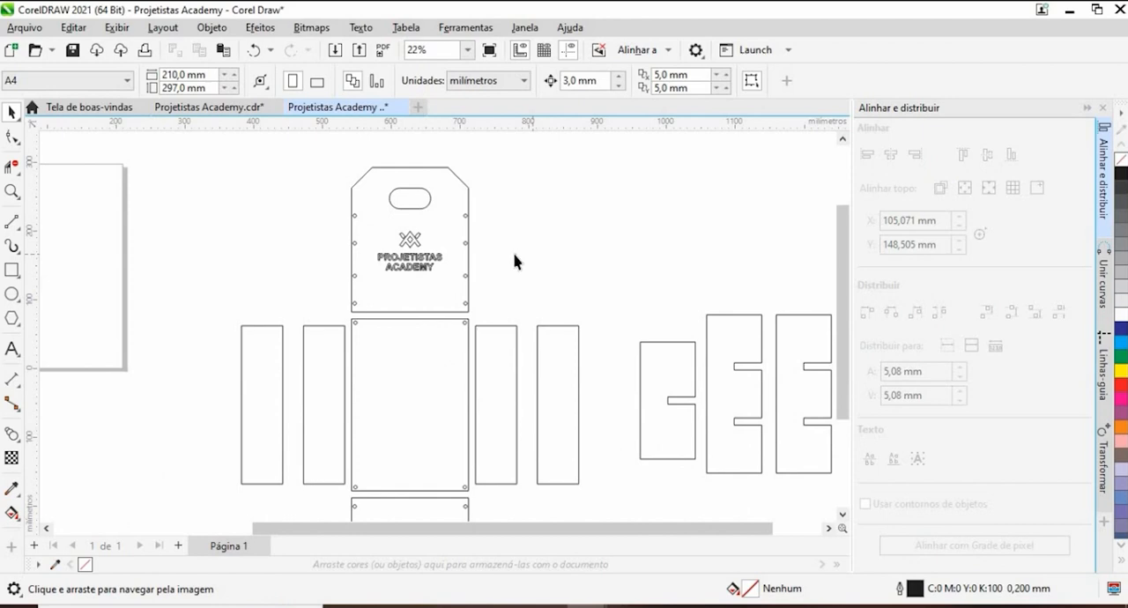
pyautogui.scroll(-2, 515, 262)
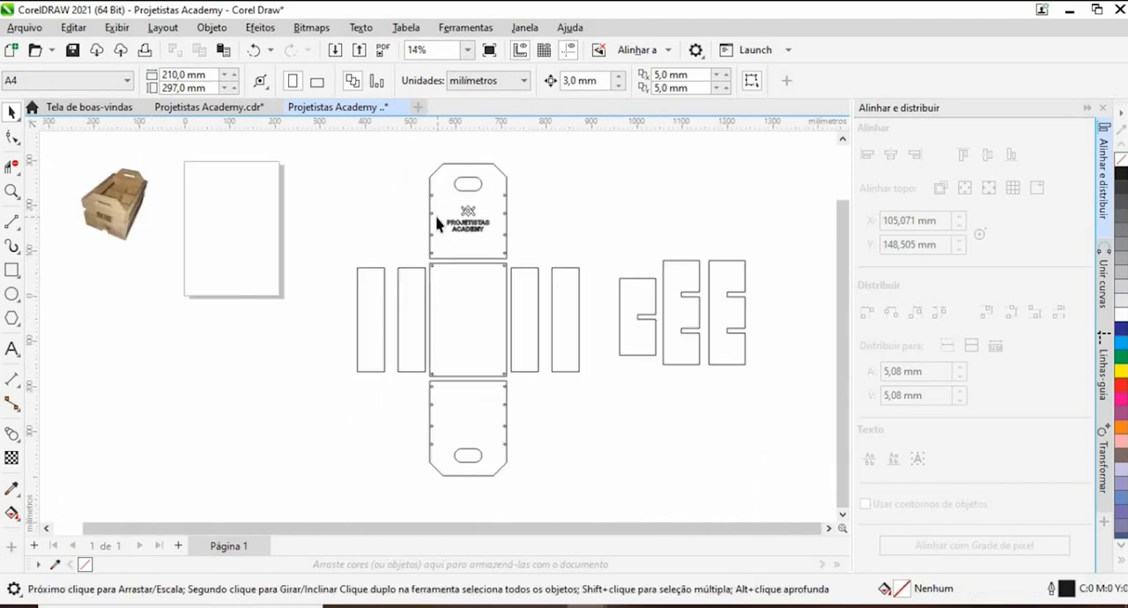
pyautogui.scroll(-3, 555, 304)
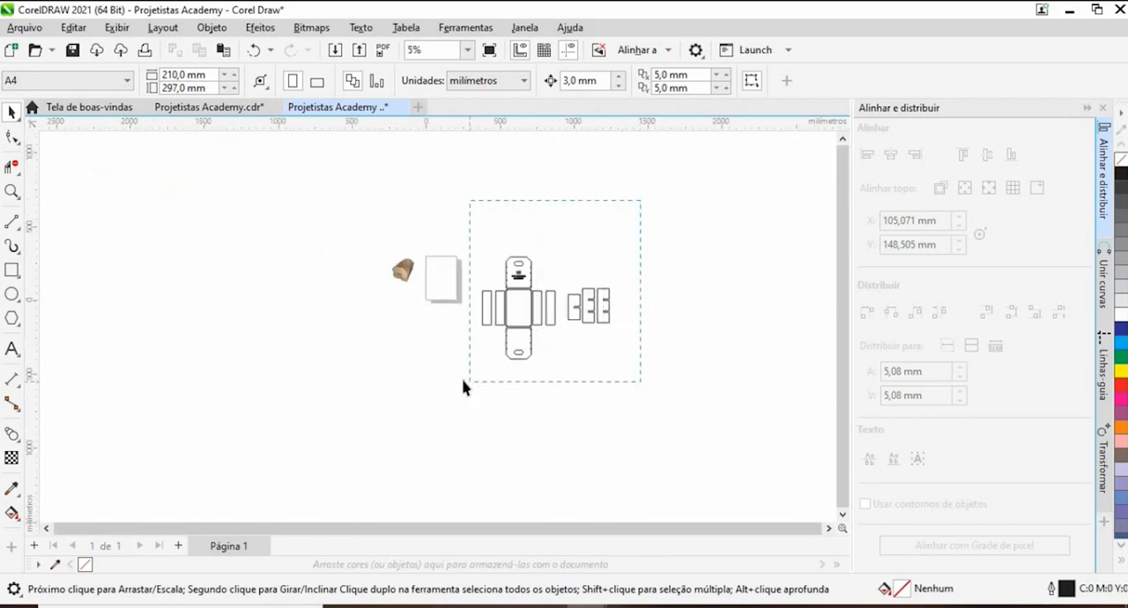
pyautogui.moveTo(464, 387); pyautogui.dragTo(464, 385)
pyautogui.moveTo(521, 309); pyautogui.dragTo(599, 231)
pyautogui.click(619, 169)
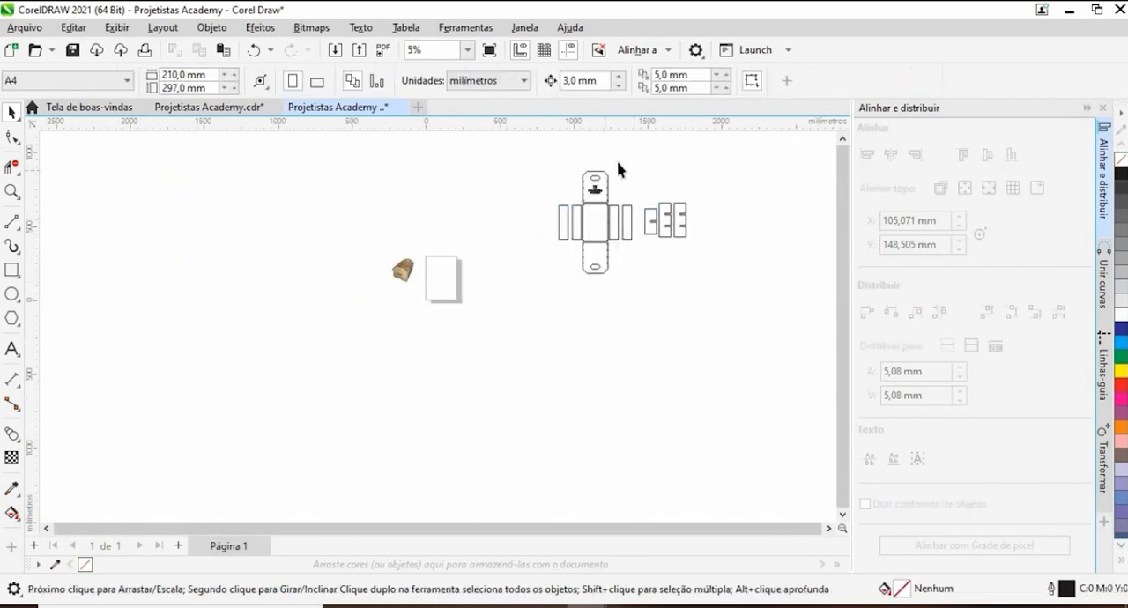
# - Dimension the upper end panel's overall width with the Parallel Dimension tool, placing the dimension line above the panel
pyautogui.scroll(4, 634, 202)
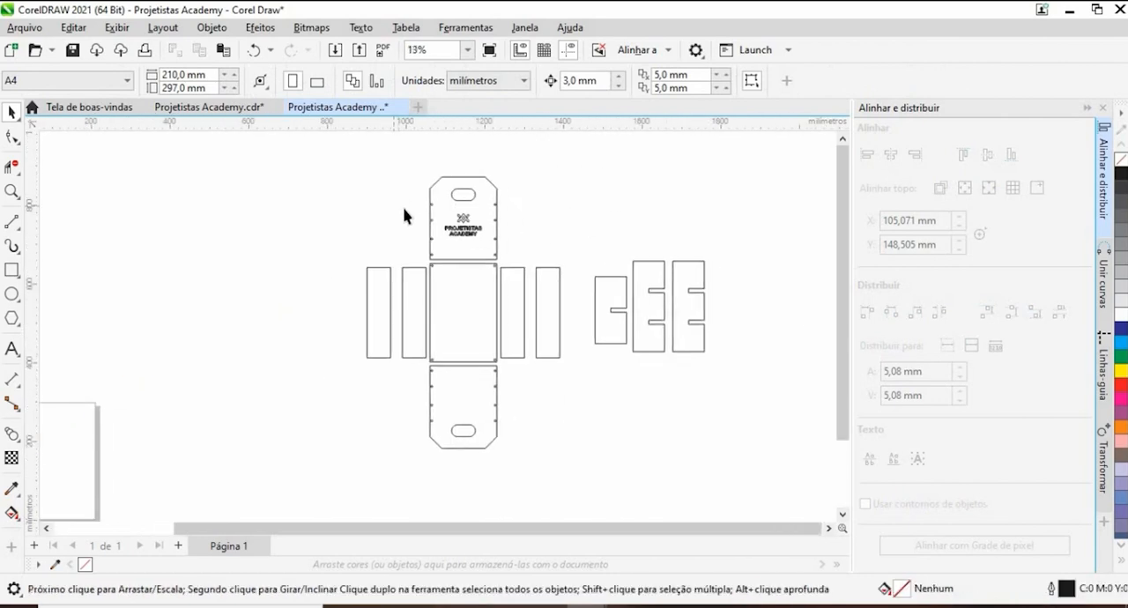
pyautogui.moveTo(418, 208); pyautogui.dragTo(313, 200)
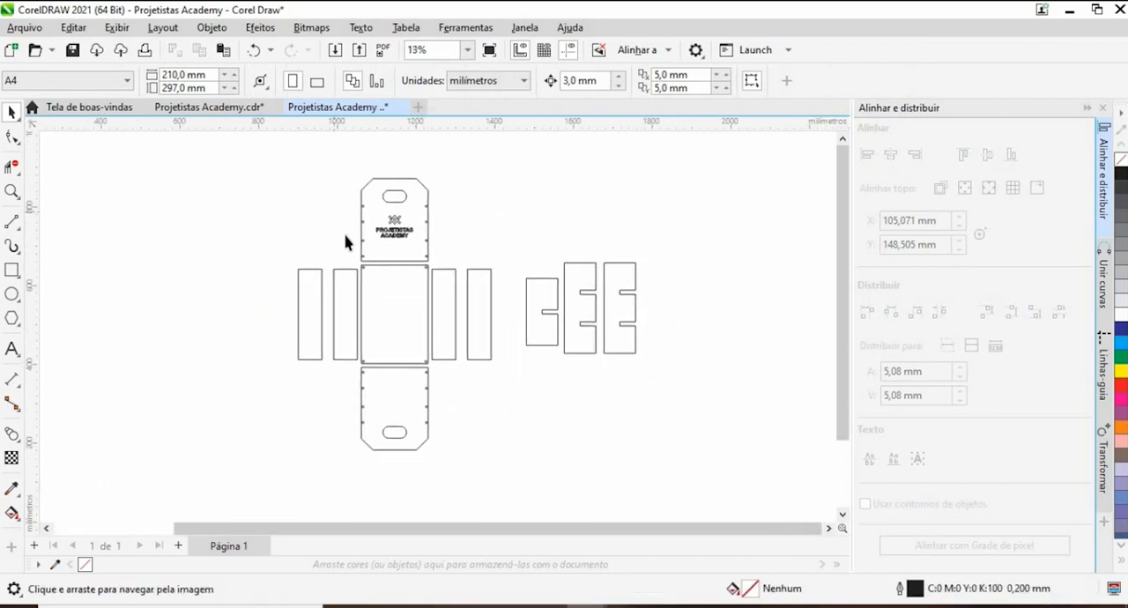
pyautogui.scroll(3, 344, 262)
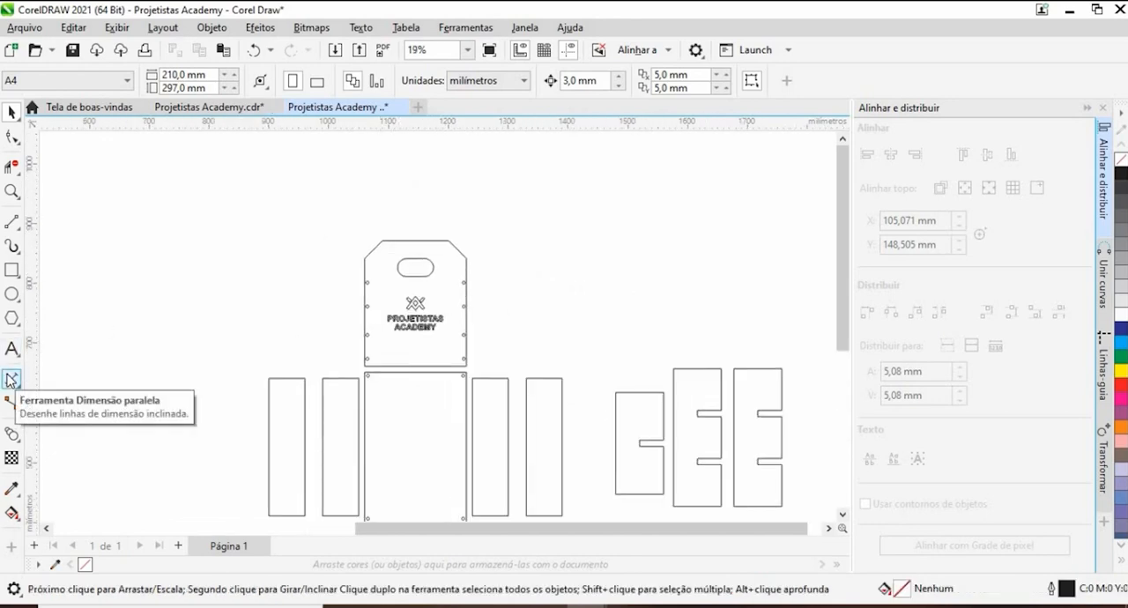
pyautogui.click(11, 379)
pyautogui.scroll(4, 388, 245)
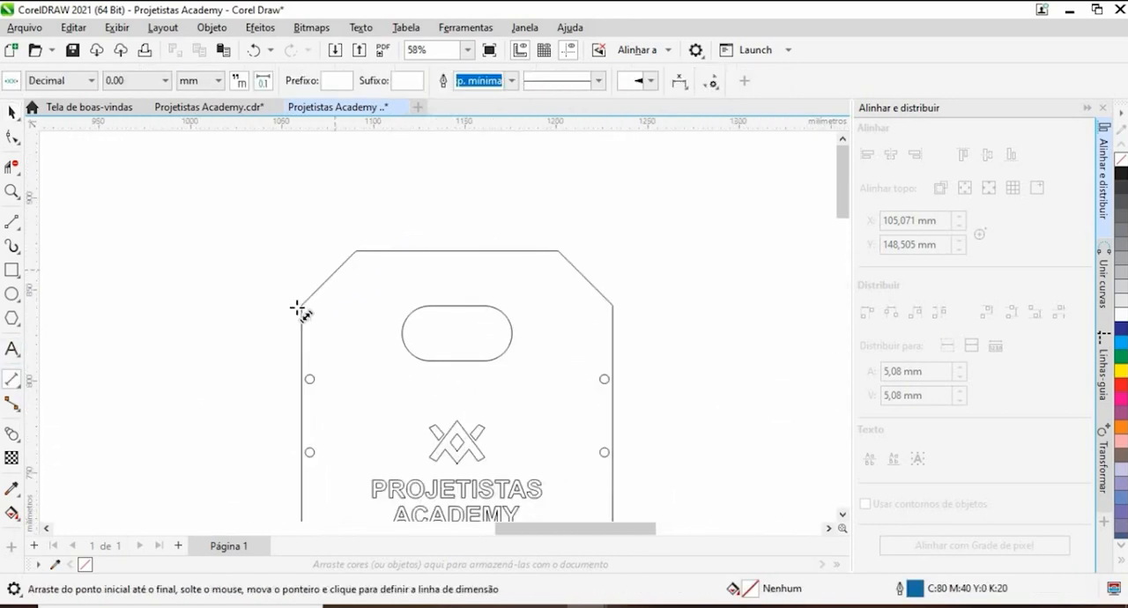
pyautogui.moveTo(301, 304); pyautogui.dragTo(613, 306)
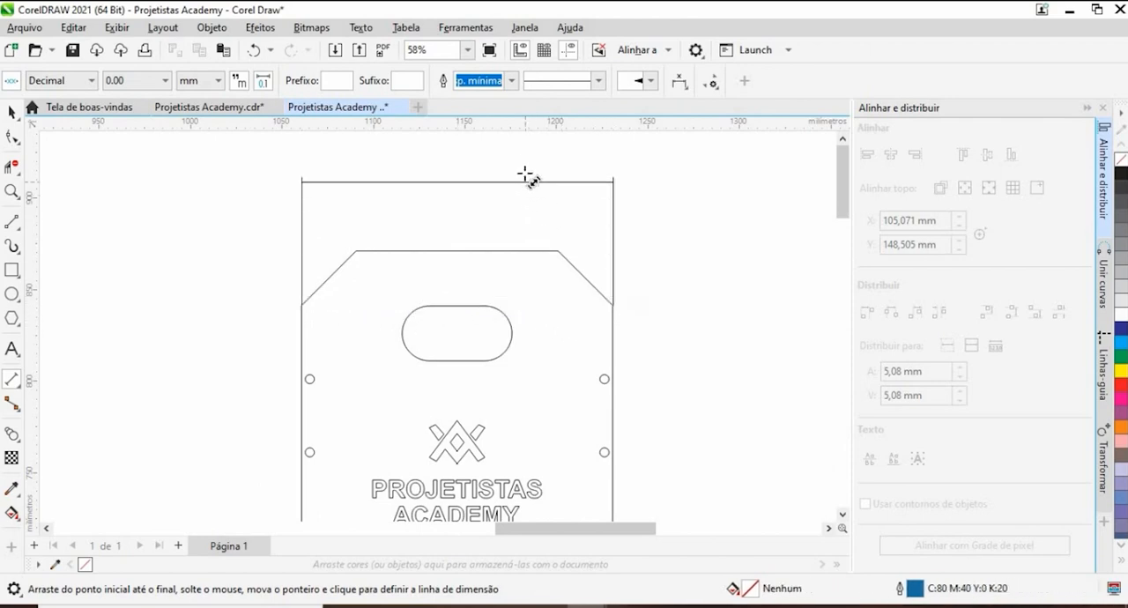
pyautogui.click(465, 165)
# - Dimension the upper end panel's overall height, placing the dimension line to the right of the panel
pyautogui.scroll(-3, 496, 224)
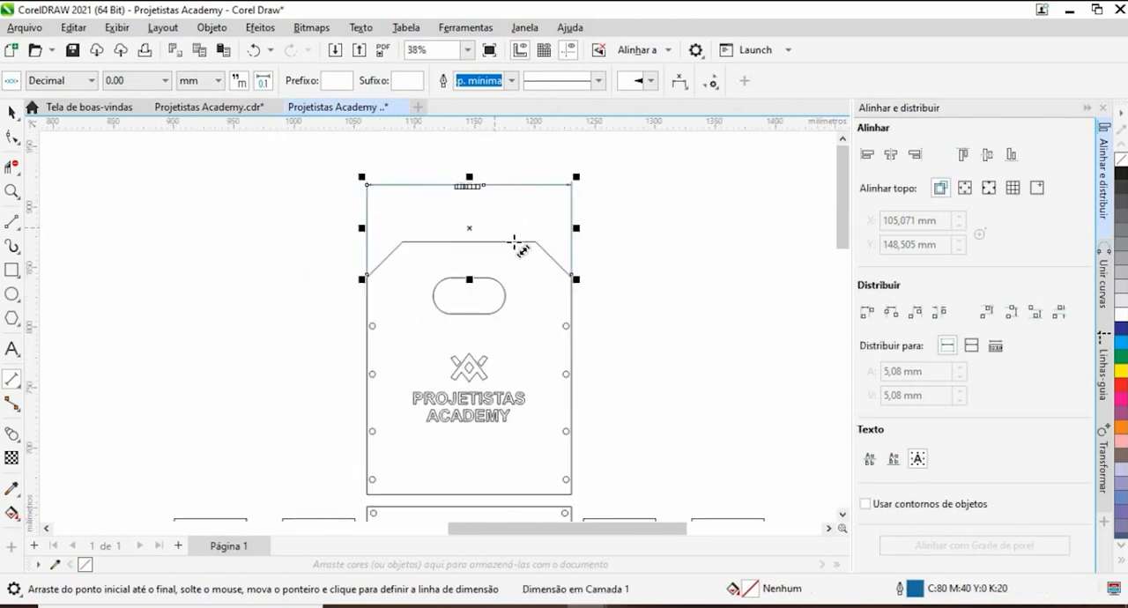
pyautogui.moveTo(519, 240); pyautogui.dragTo(539, 403)
pyautogui.click(723, 309)
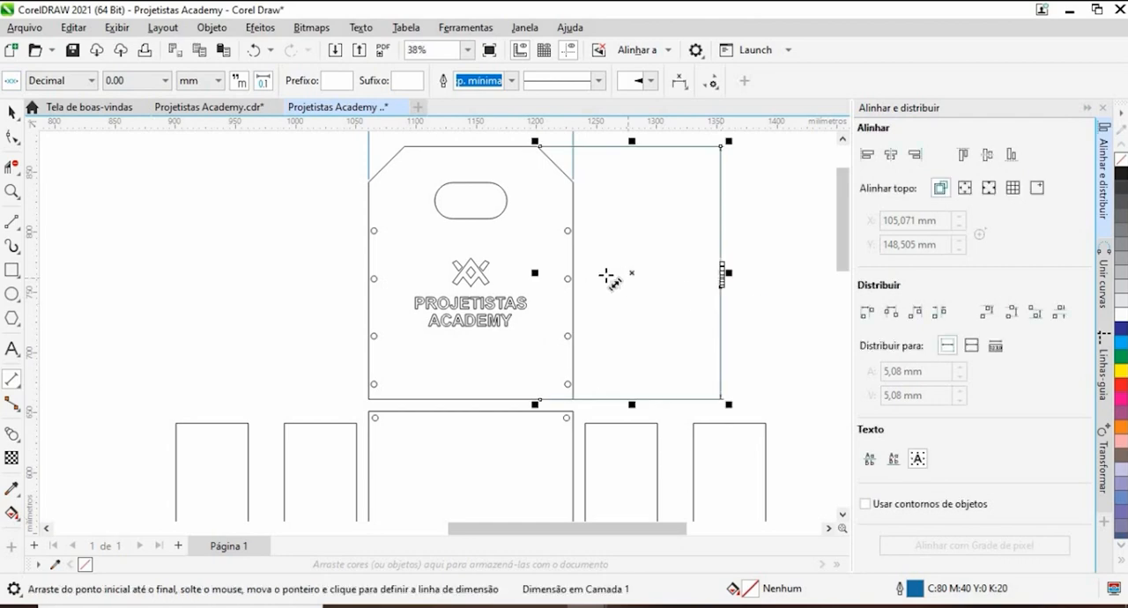
# - Dimension the handle slot's width between its two rounded ends, placing the dimension line just above the slot
pyautogui.scroll(-1, 579, 261)
pyautogui.scroll(6, 528, 232)
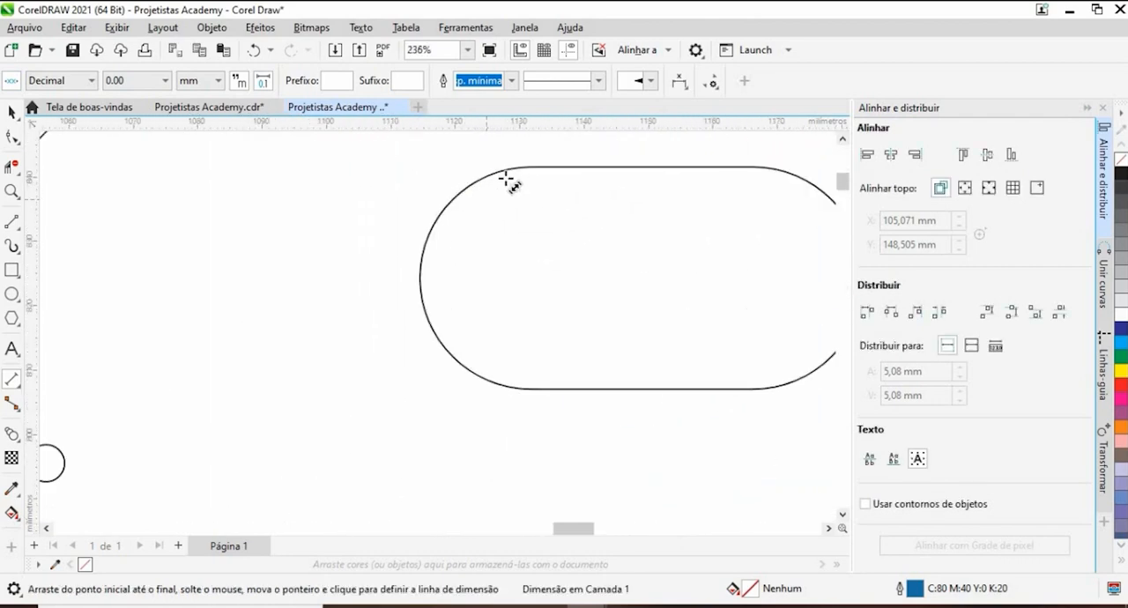
pyautogui.scroll(-1, 422, 278)
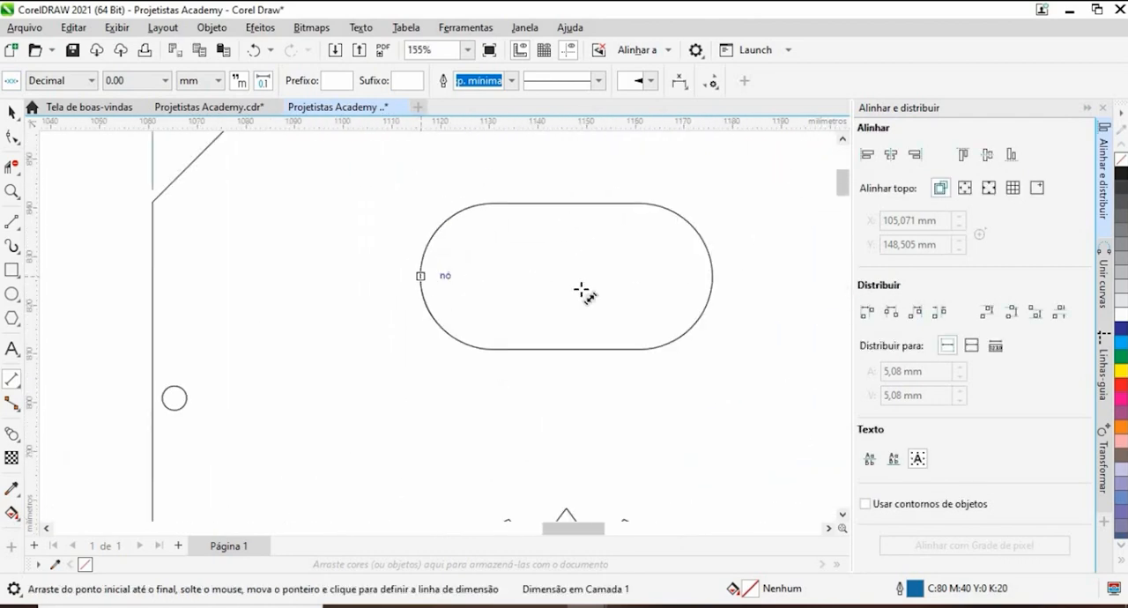
pyautogui.moveTo(581, 290); pyautogui.dragTo(712, 275)
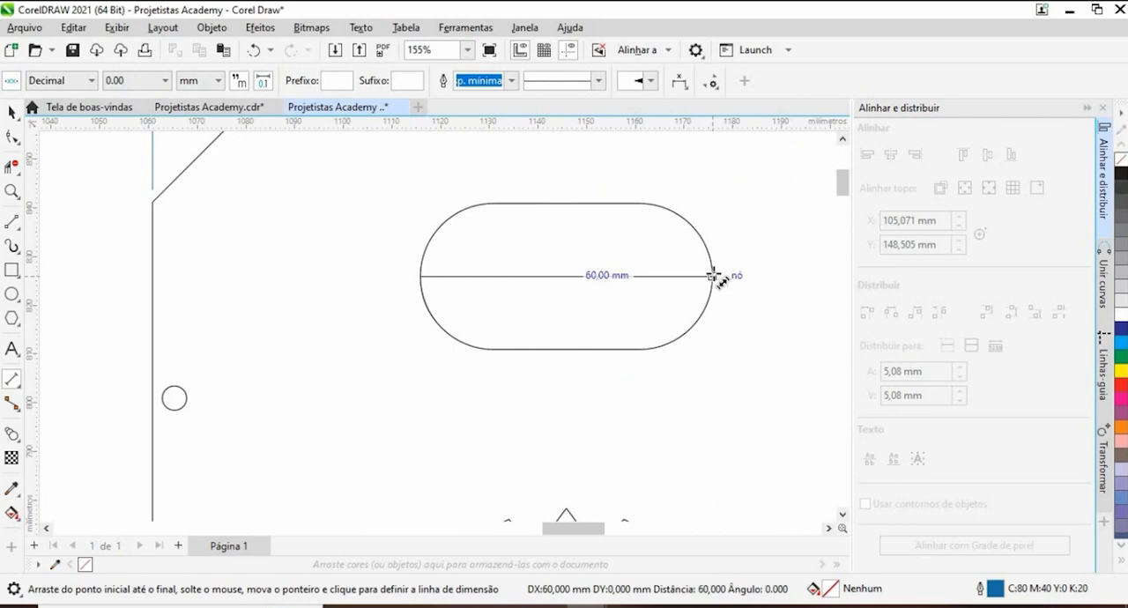
pyautogui.click(590, 159)
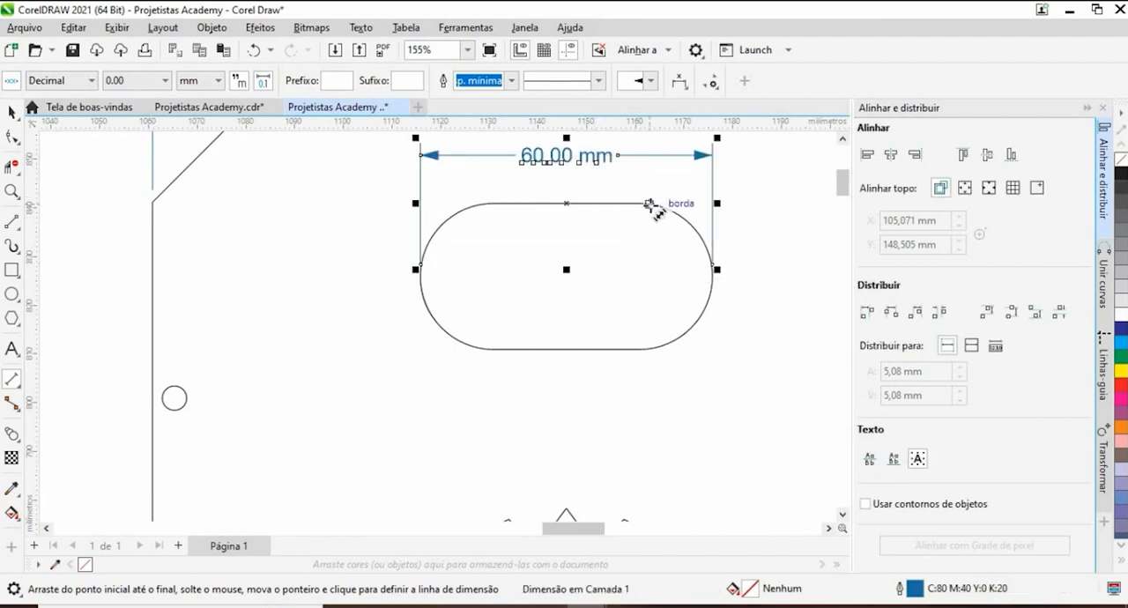
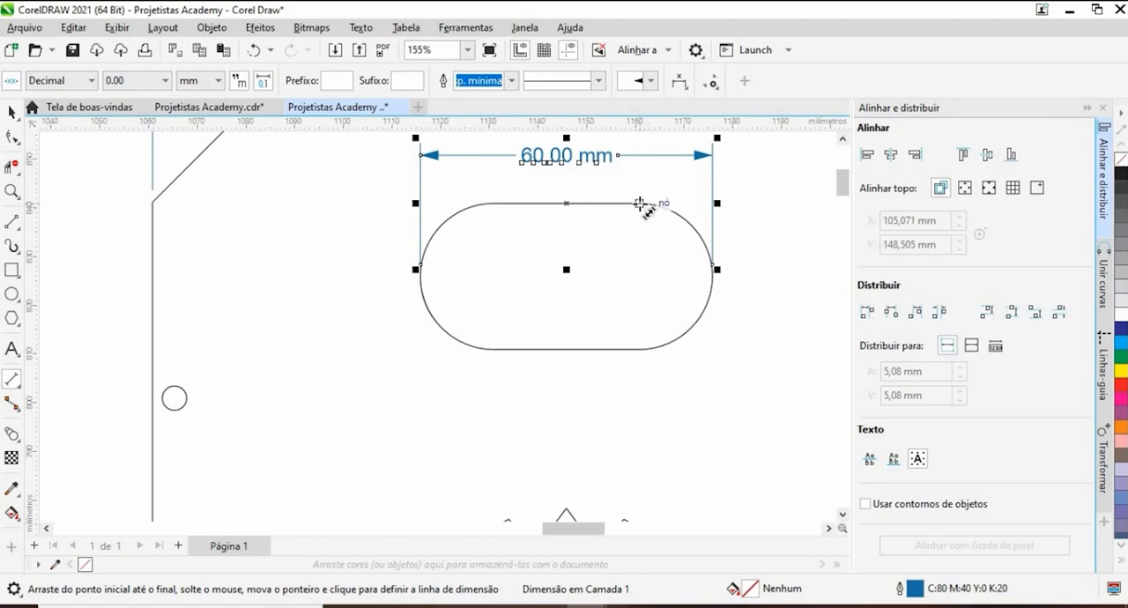
# - Dimension the handle slot's height between its two straight edges, placing the dimension line to the right of the slot
pyautogui.moveTo(640, 203); pyautogui.dragTo(644, 347)
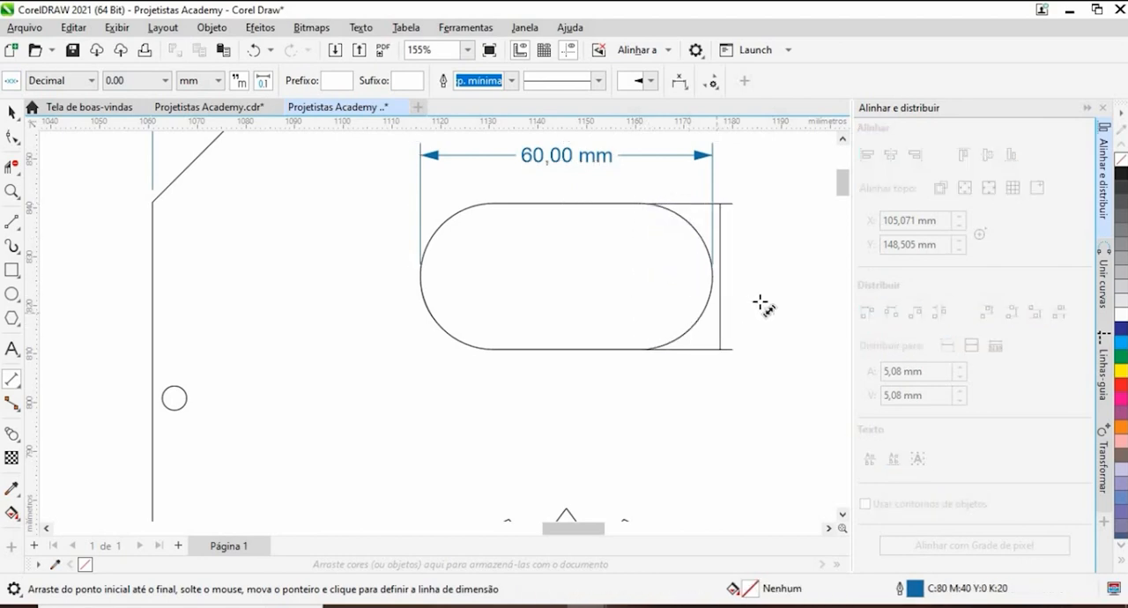
pyautogui.click(787, 303)
pyautogui.scroll(-4, 649, 271)
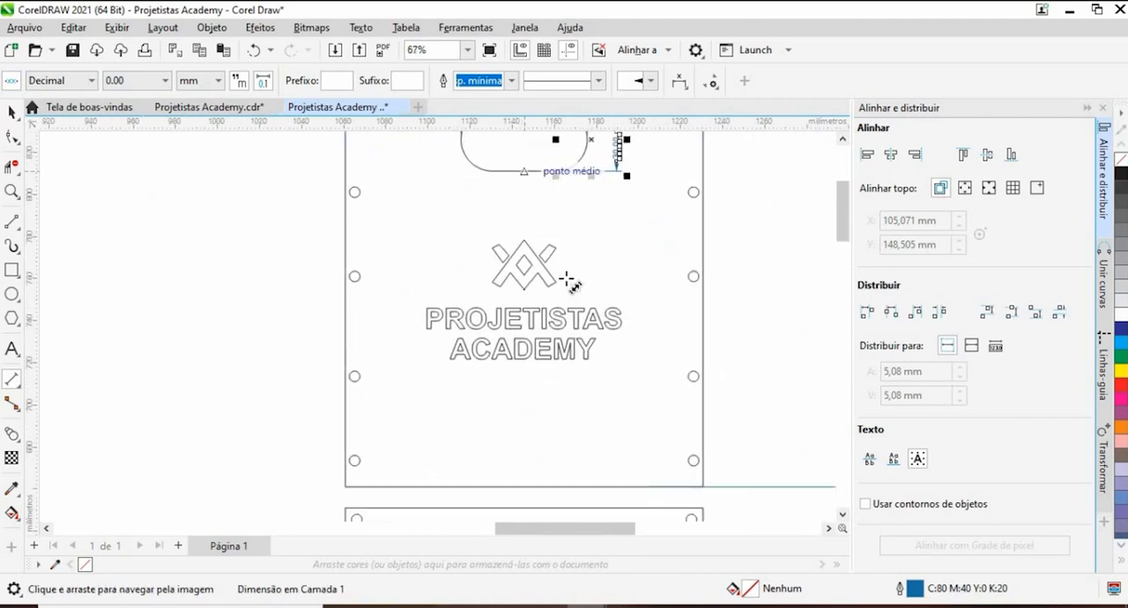
# - Dimension the diameter of the upper-right fixing hole on the logo panel, placing the dimension line just above the hole
pyautogui.scroll(9, 653, 215)
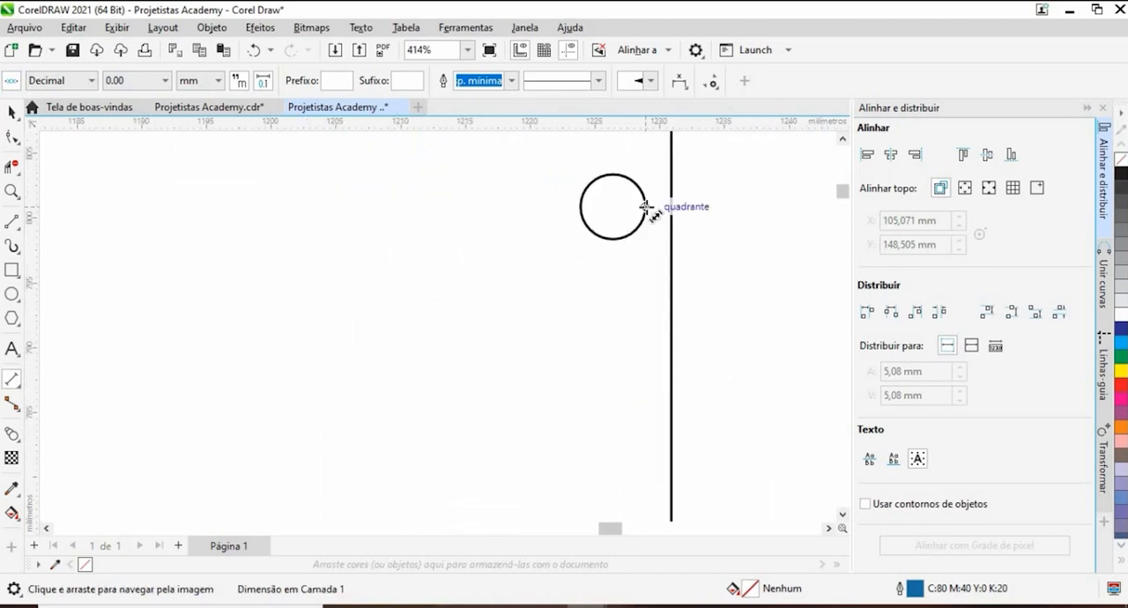
pyautogui.moveTo(644, 206); pyautogui.dragTo(579, 206)
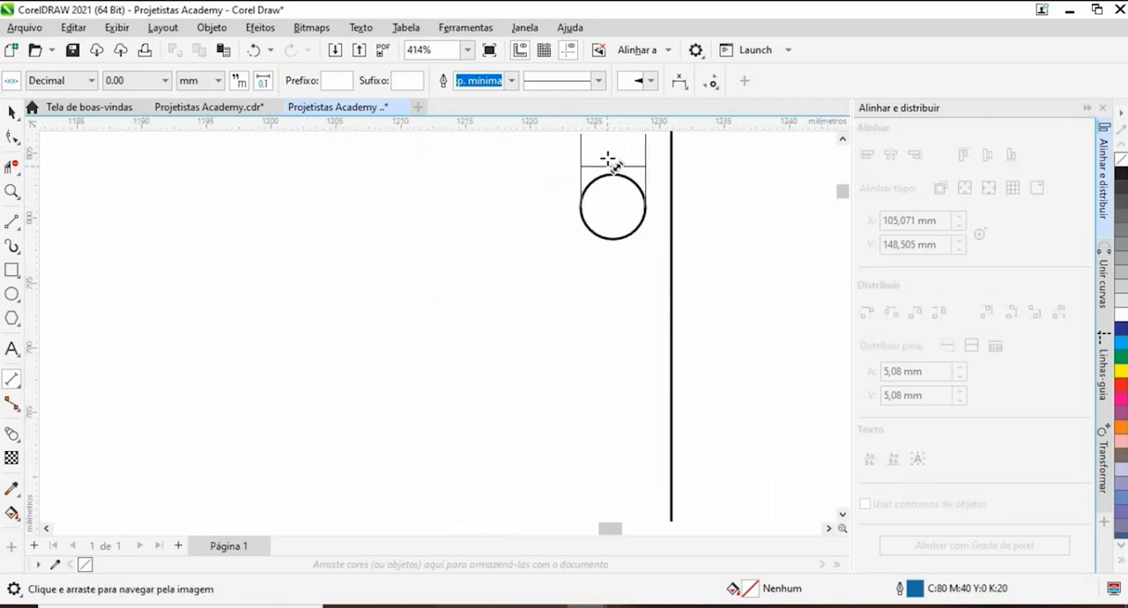
pyautogui.click(614, 148)
# - Dimension the base panel's overall width between its upper corners, placing the dimension line below the panel
pyautogui.scroll(-7, 611, 158)
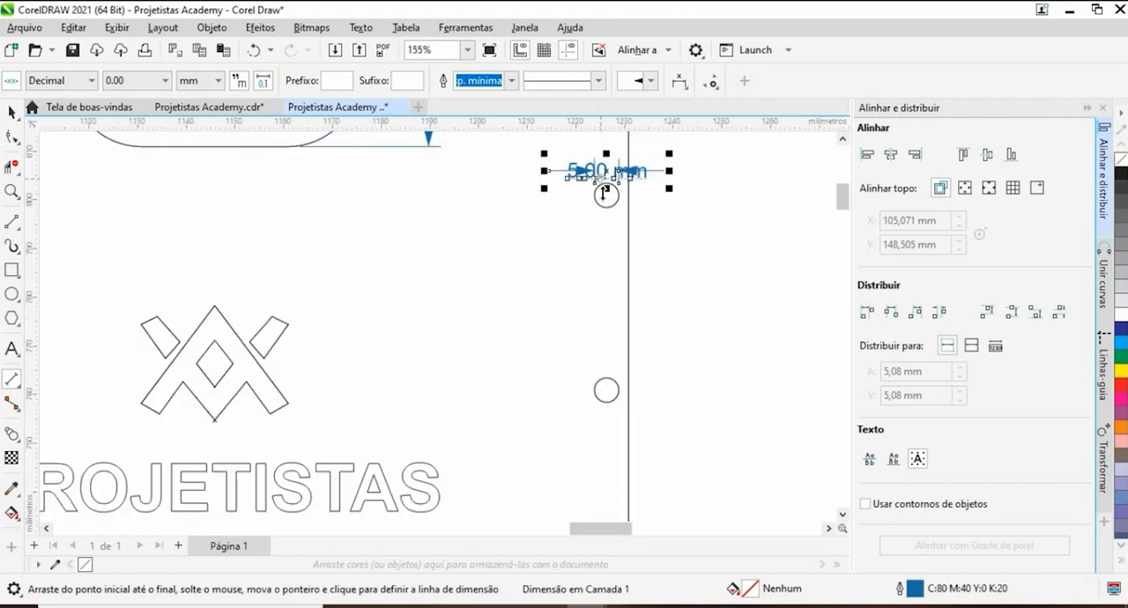
pyautogui.scroll(-4, 606, 204)
pyautogui.moveTo(649, 341); pyautogui.dragTo(612, 190)
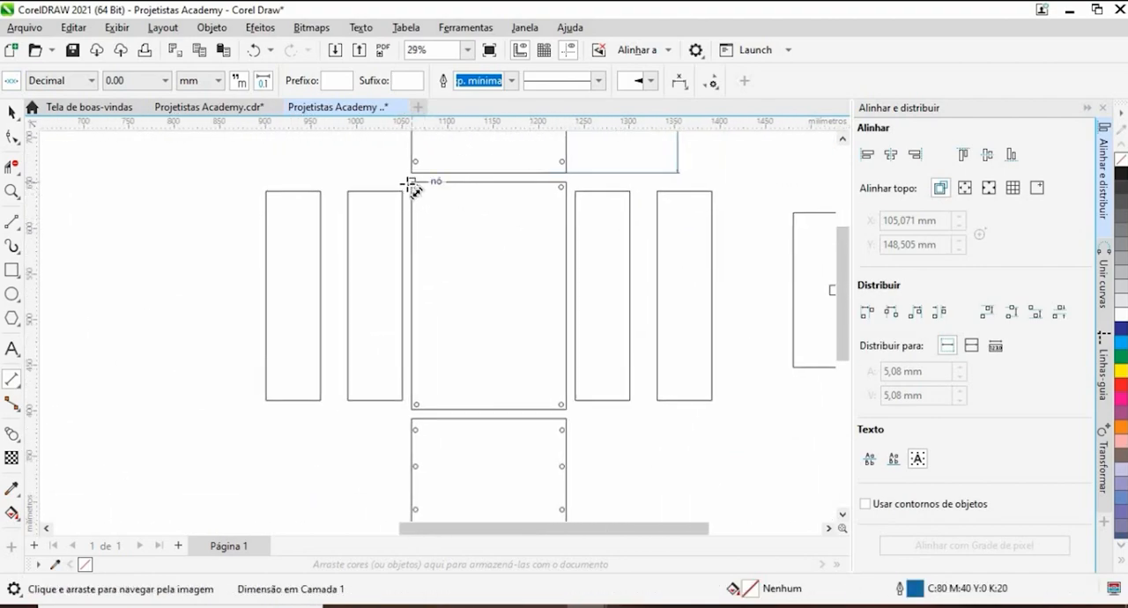
pyautogui.moveTo(410, 184); pyautogui.dragTo(566, 183)
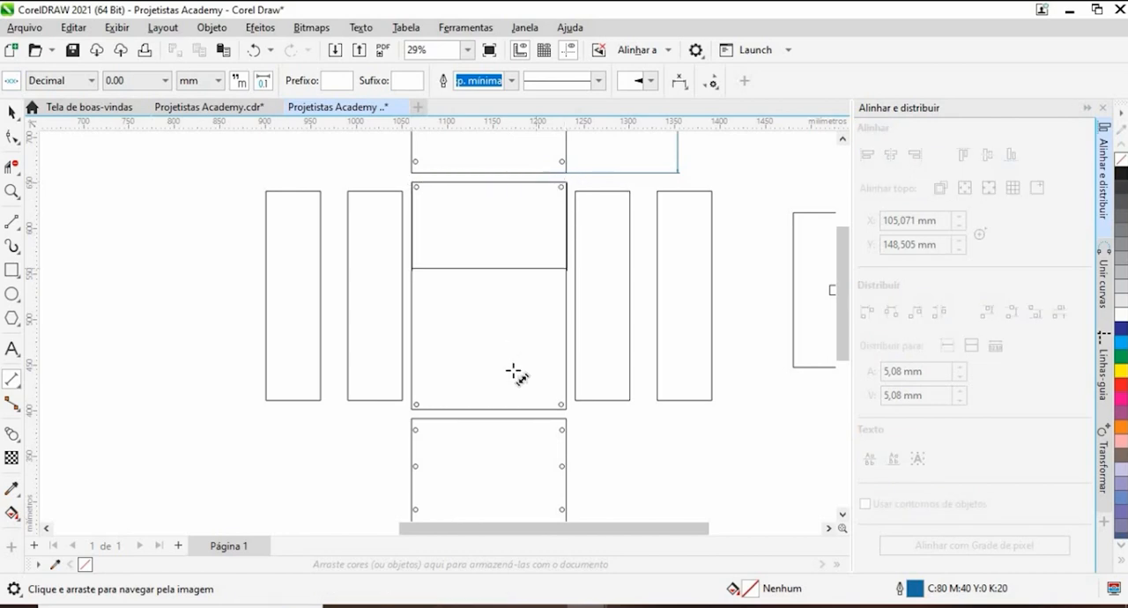
pyautogui.click(506, 421)
# - Dimension the base panel's overall height, placing the dimension line to the left of the panel
pyautogui.scroll(-1, 476, 265)
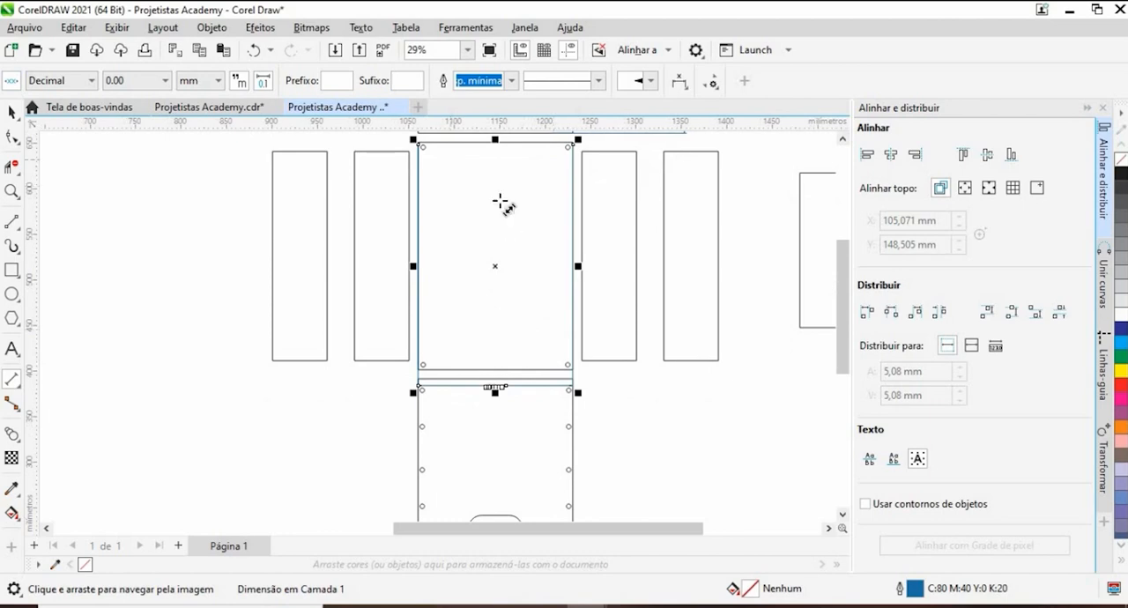
pyautogui.moveTo(499, 202); pyautogui.dragTo(553, 260)
pyautogui.moveTo(472, 200); pyautogui.dragTo(474, 426)
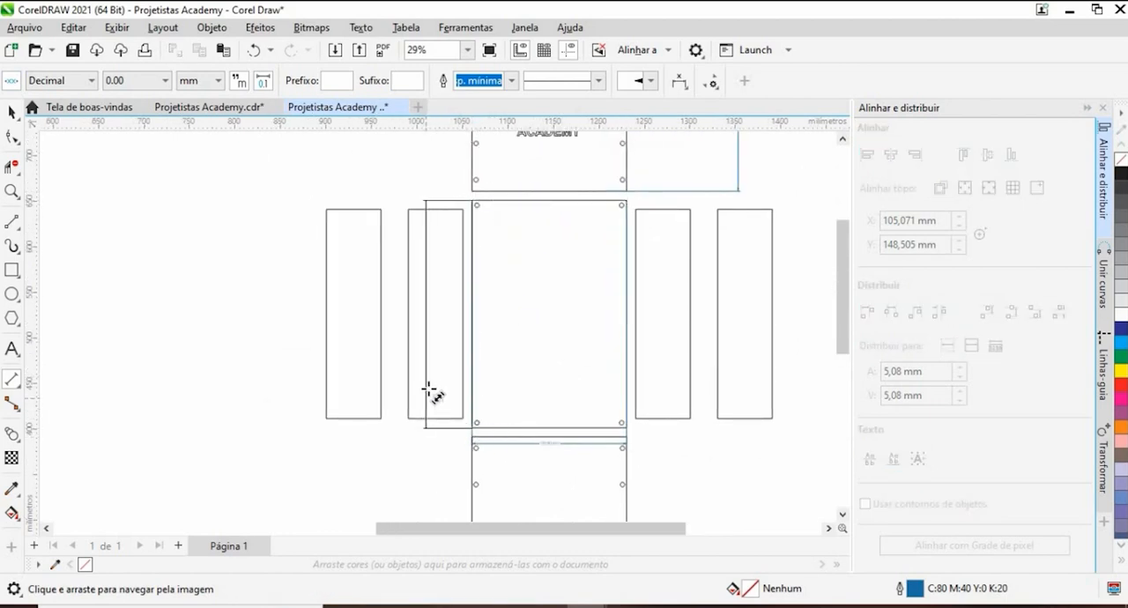
pyautogui.click(429, 389)
# - Try to delete the two slats left of the base panel with an area selection, and undo the deletion
pyautogui.click(8, 113)
pyautogui.moveTo(249, 190); pyautogui.dragTo(323, 274)
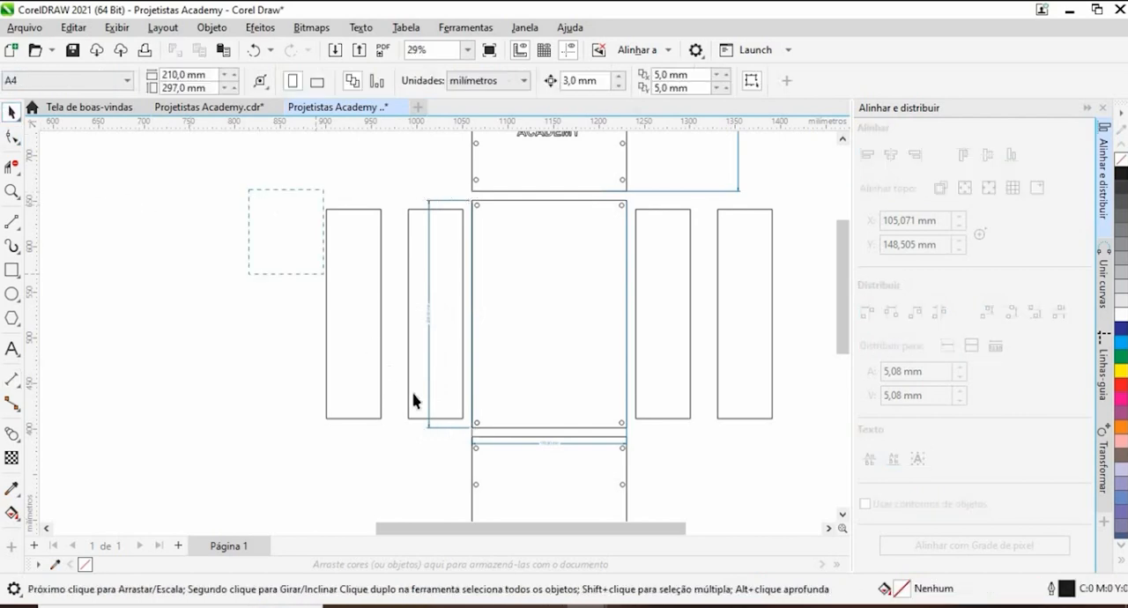
pyautogui.moveTo(455, 443); pyautogui.dragTo(468, 443)
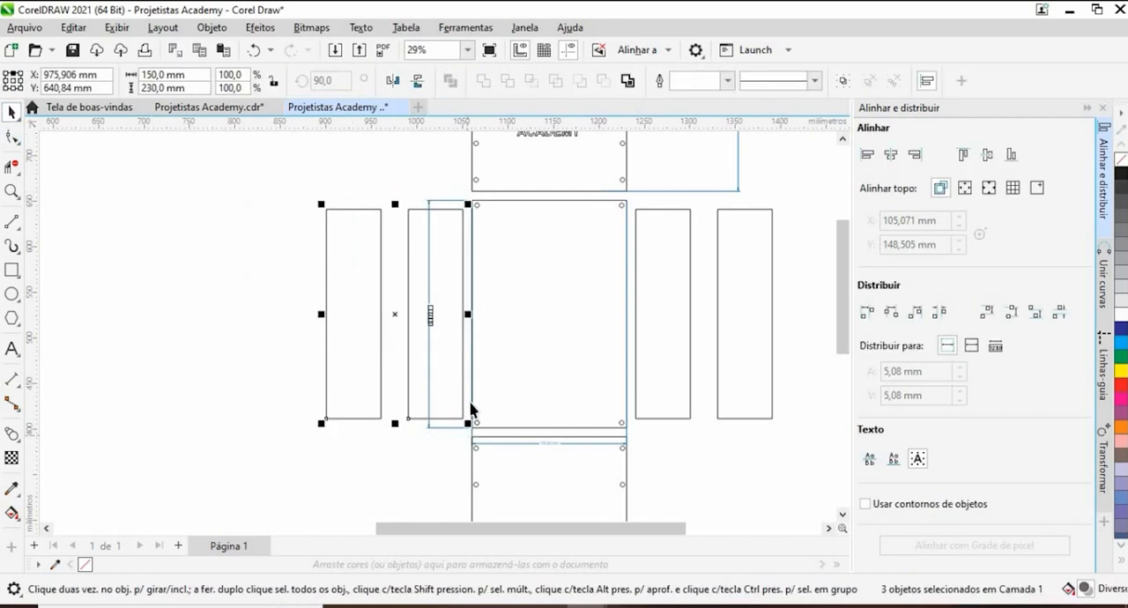
pyautogui.press('Delete')
pyautogui.moveTo(463, 379); pyautogui.dragTo(446, 321)
pyautogui.hotkey('ctrl', 'z')
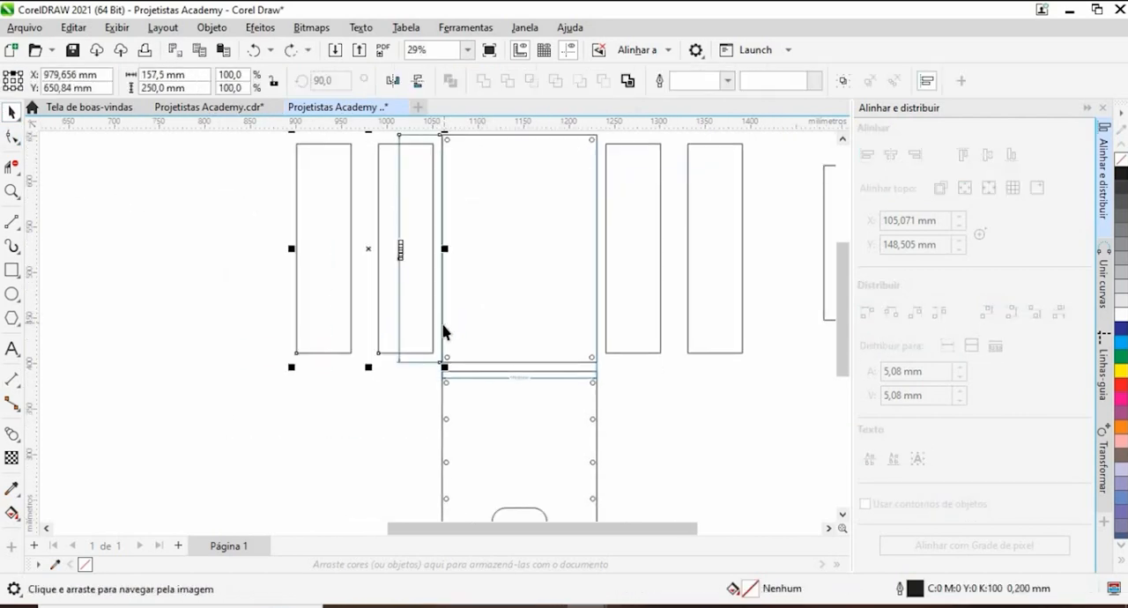
# - Delete the two slats left of the base panel and the end panel below it, keeping the base panel's dimensions
pyautogui.click(251, 269)
pyautogui.click(328, 263)
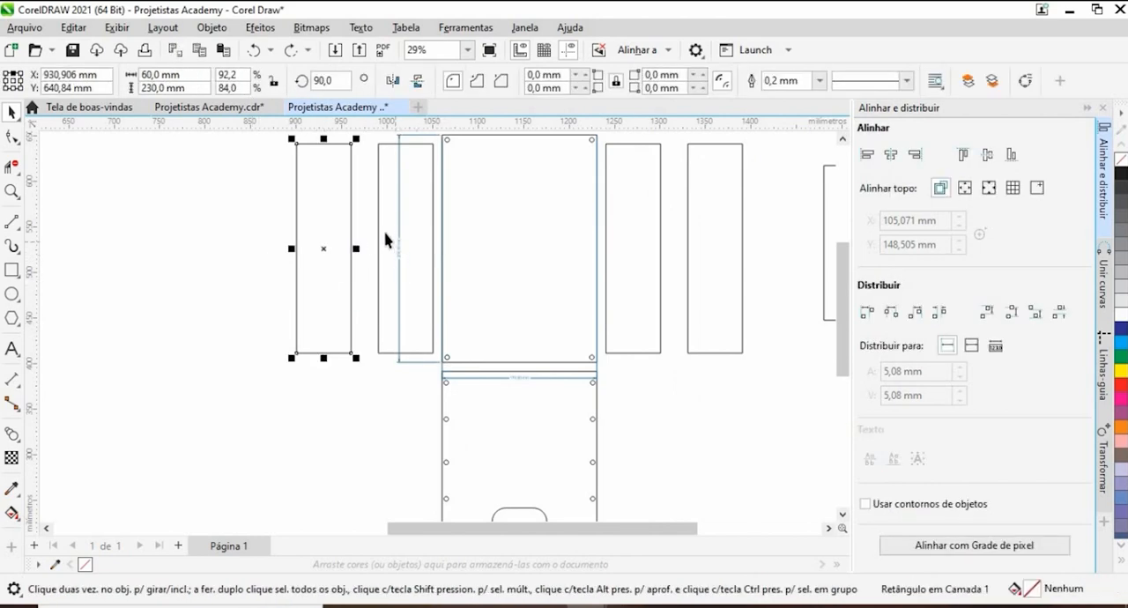
pyautogui.keyDown('shift'); pyautogui.click(387, 243); pyautogui.keyUp('shift')
pyautogui.press('Delete')
pyautogui.scroll(-1, 388, 251)
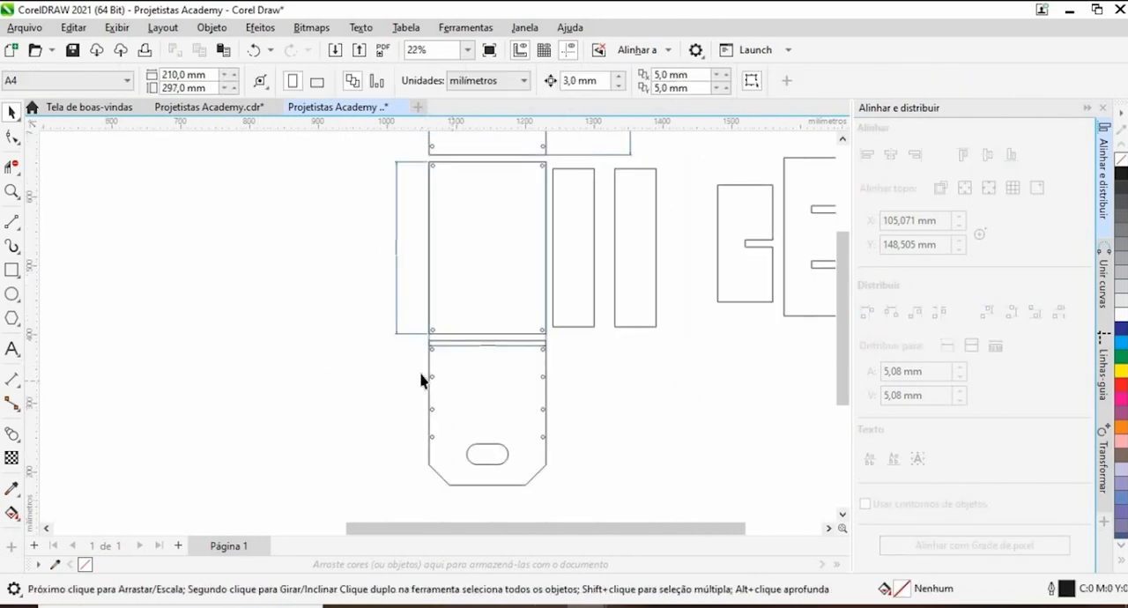
pyautogui.press('Delete')
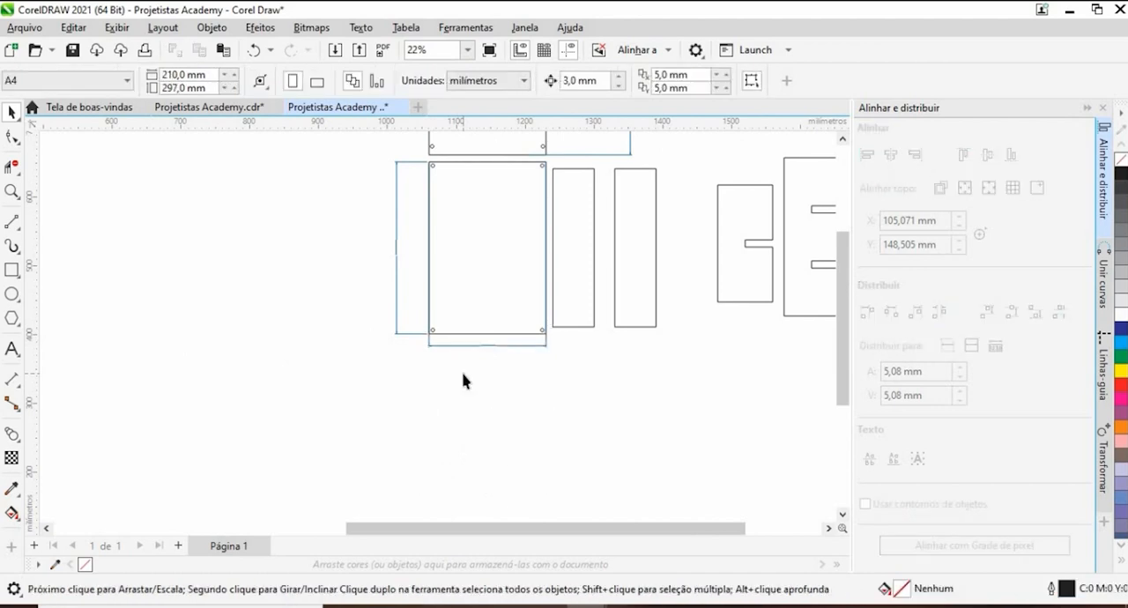
# - Place a plain end panel with handle slot and fixing holes, but no logo, to the left of the logo panel
pyautogui.moveTo(535, 306); pyautogui.dragTo(491, 383)
pyautogui.scroll(-1, 496, 357)
pyautogui.moveTo(505, 259); pyautogui.dragTo(498, 356)
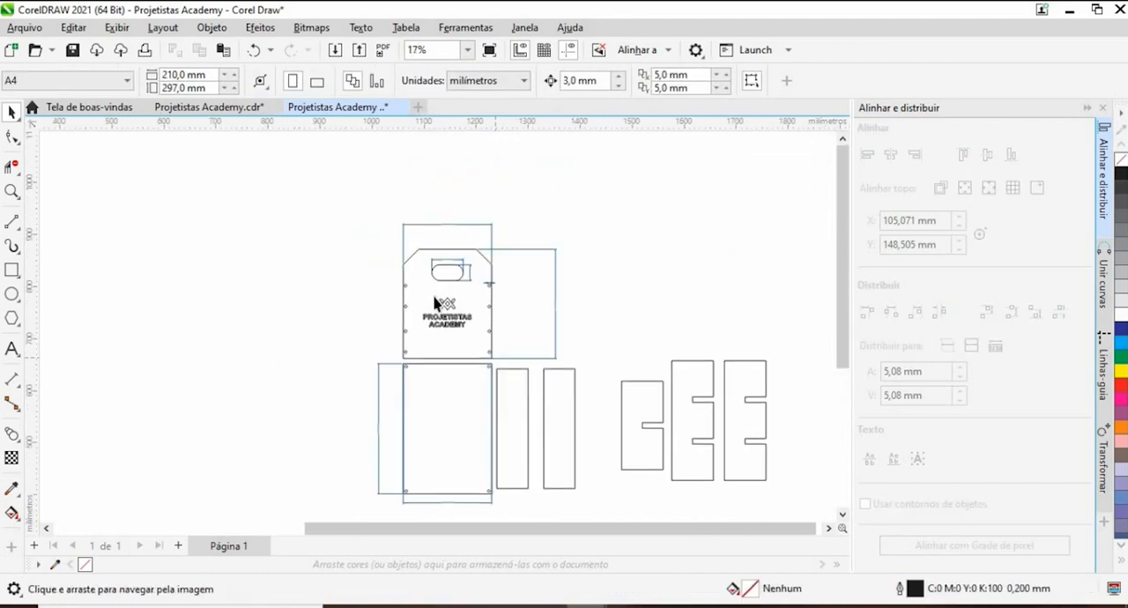
pyautogui.moveTo(424, 286); pyautogui.dragTo(317, 284)
pyautogui.moveTo(400, 439); pyautogui.dragTo(353, 344)
pyautogui.press('Escape')
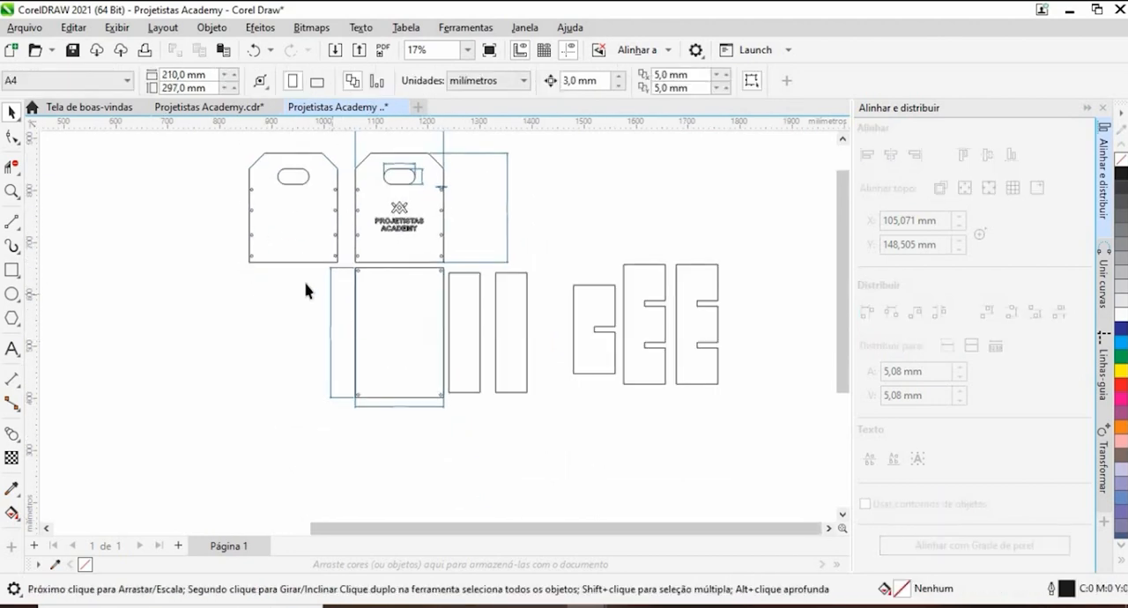
# - Dimension the width of the rightmost double-notched divider, placing the dimension line above it
pyautogui.click(470, 318)
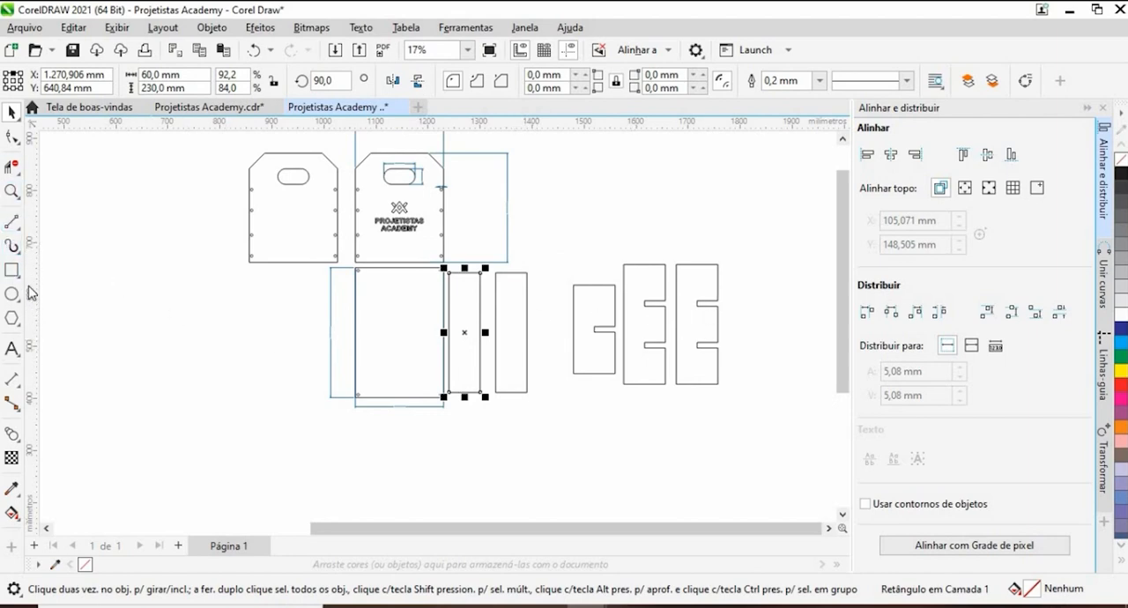
pyautogui.scroll(4, 696, 264)
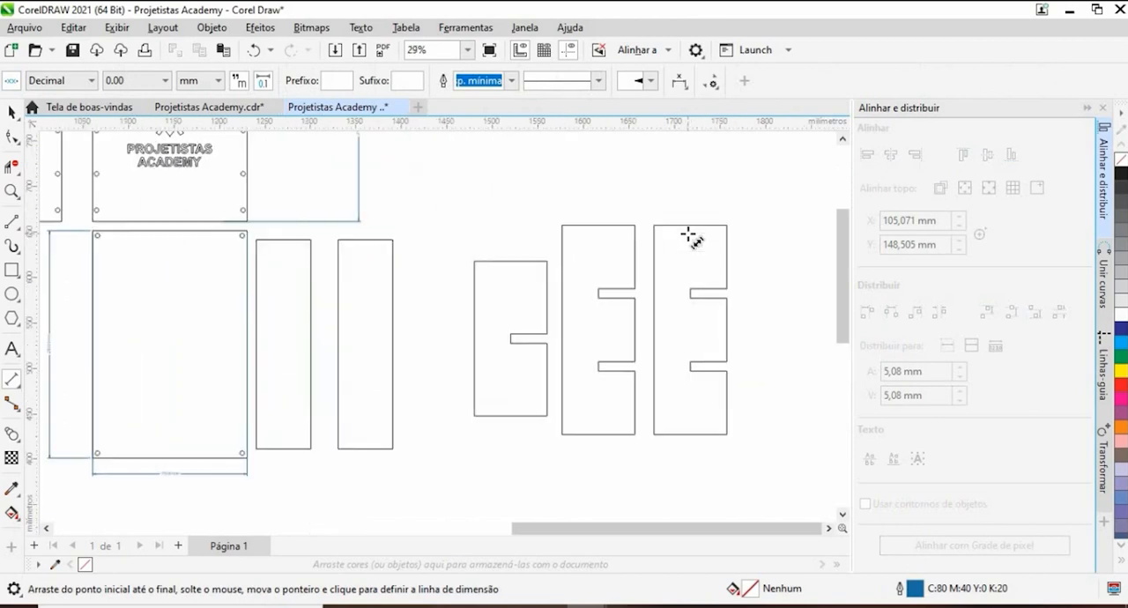
pyautogui.moveTo(583, 205); pyautogui.dragTo(806, 204)
pyautogui.click(698, 160)
# - Dimension the rightmost divider's overall height, placing the dimension line in the gap to its left
pyautogui.scroll(-2, 663, 187)
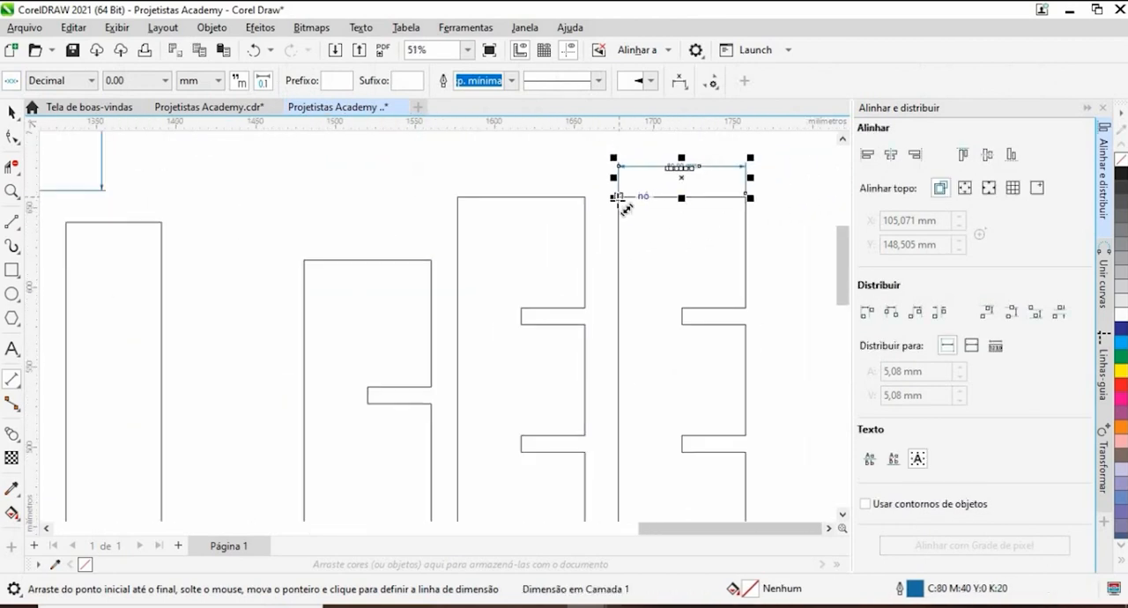
pyautogui.scroll(-1, 620, 204)
pyautogui.moveTo(621, 201); pyautogui.dragTo(618, 474)
pyautogui.click(604, 414)
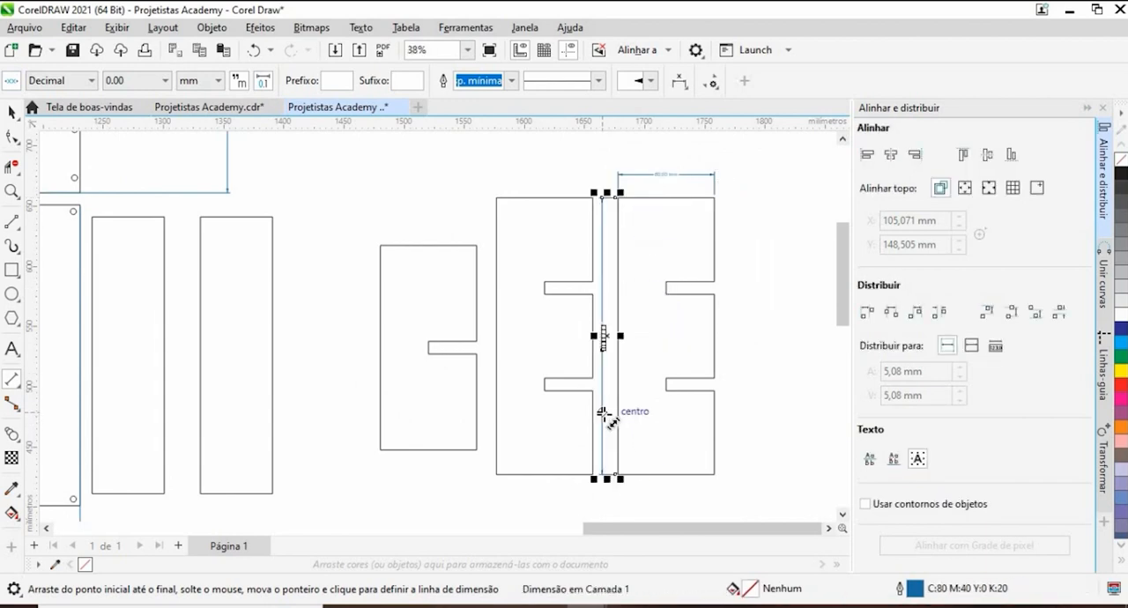
# - Move the undimensioned double-notched divider to the right side of the dimensioned one
pyautogui.press('space')
pyautogui.click(528, 330)
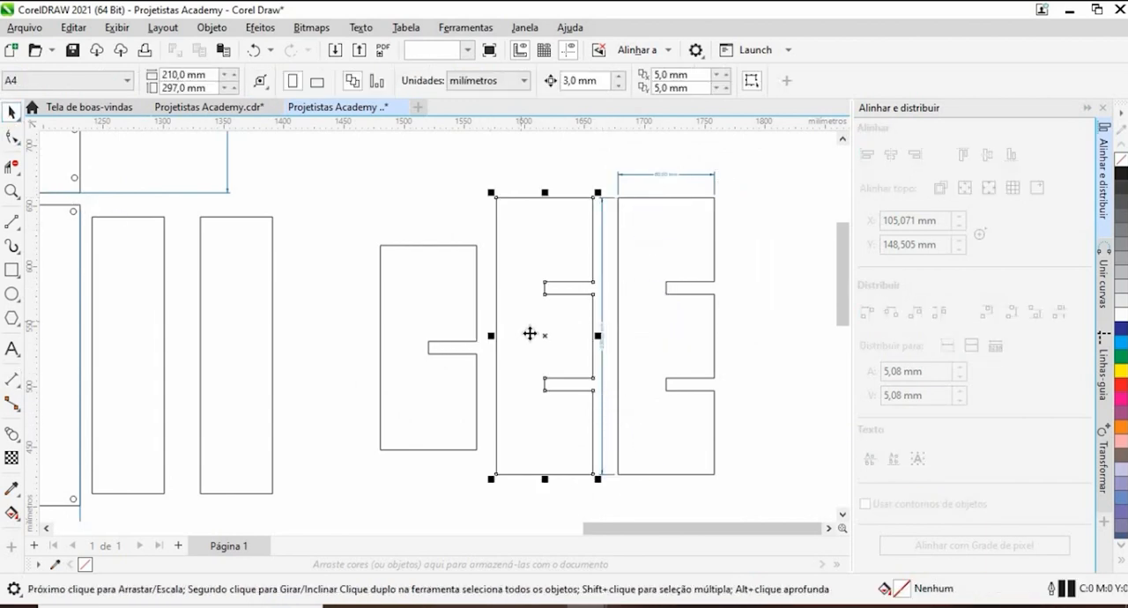
pyautogui.moveTo(529, 329); pyautogui.dragTo(755, 343)
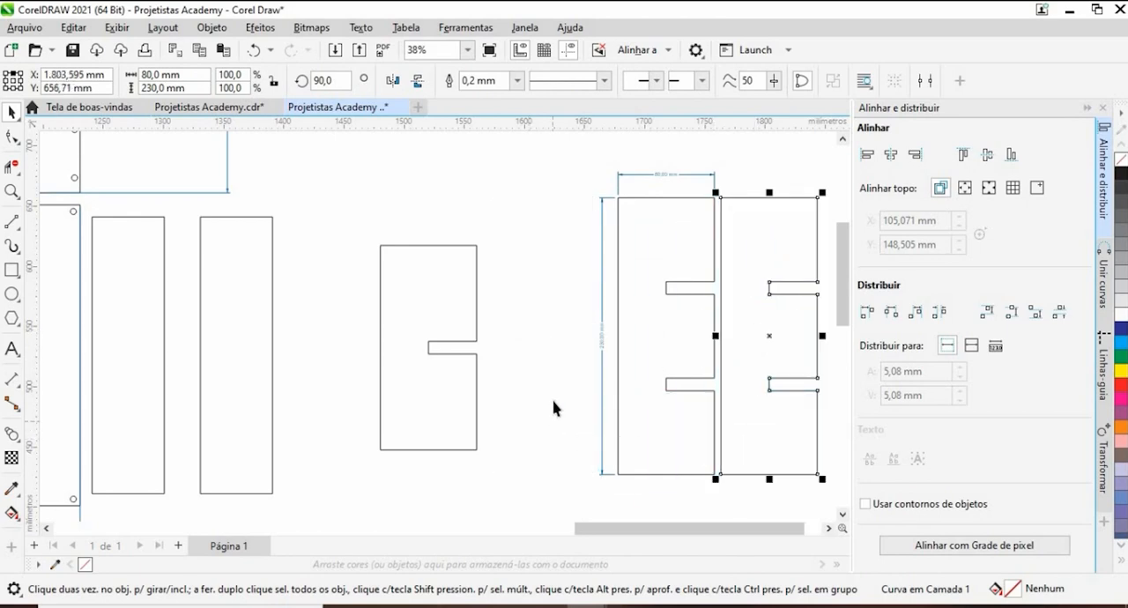
pyautogui.press('Escape')
# - Dimension the opening of the dimensioned divider's upper notch, placing the dimension line just beyond the divider's right edge
pyautogui.scroll(4, 723, 282)
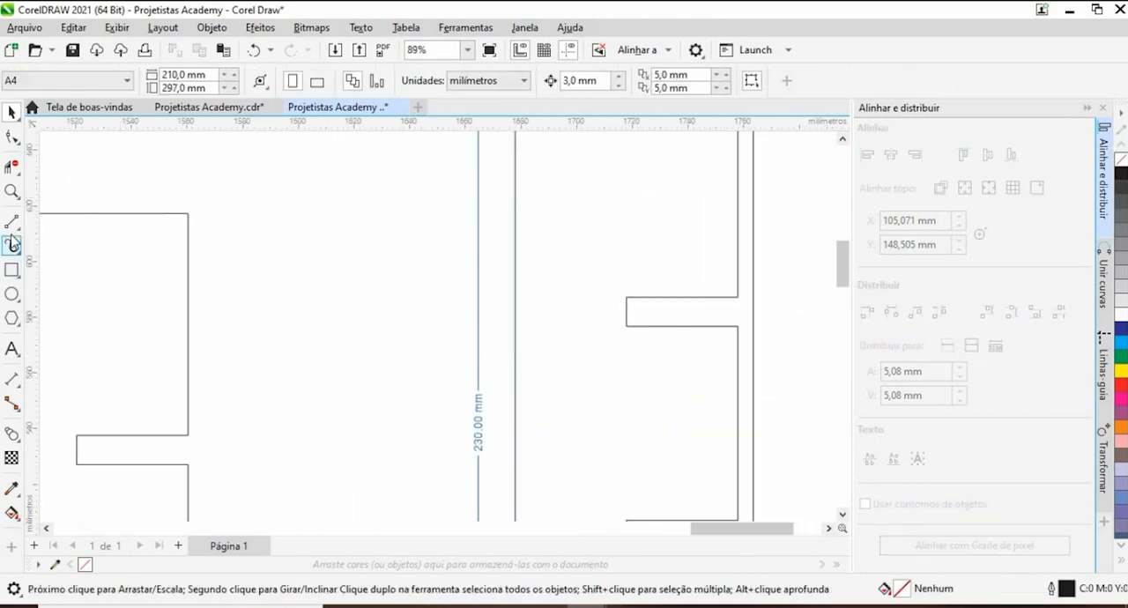
pyautogui.press('F8')
pyautogui.scroll(4, 674, 295)
pyautogui.moveTo(540, 303); pyautogui.dragTo(540, 381)
pyautogui.scroll(-2, 669, 338)
pyautogui.scroll(-2, 804, 338)
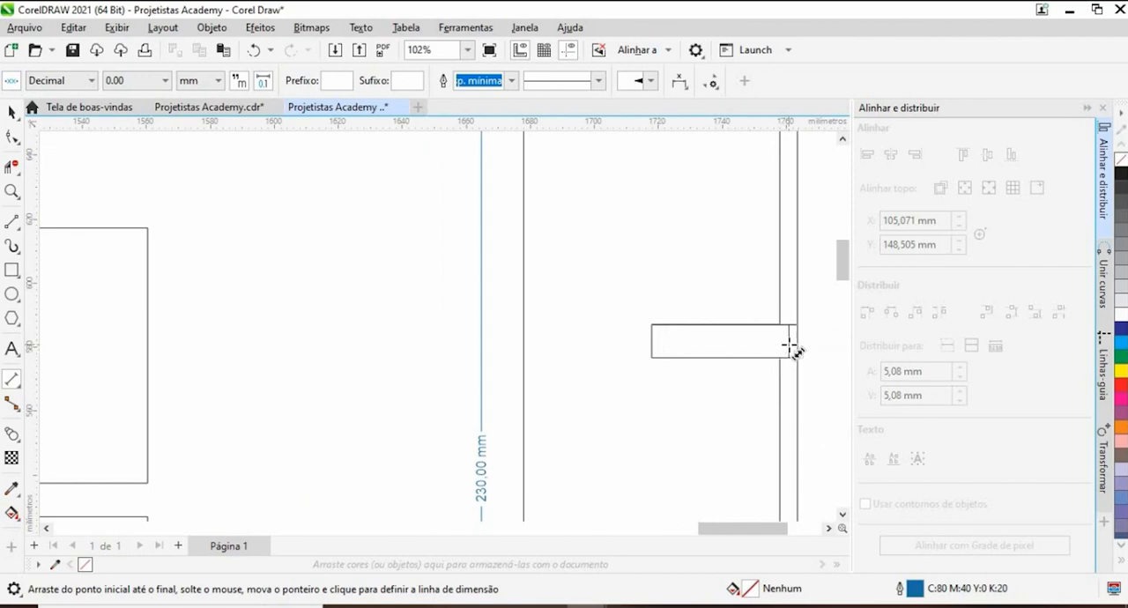
# - Dimension the distance between the divider's two notches, placing the dimension line just beyond its right edge
pyautogui.scroll(-4, 791, 346)
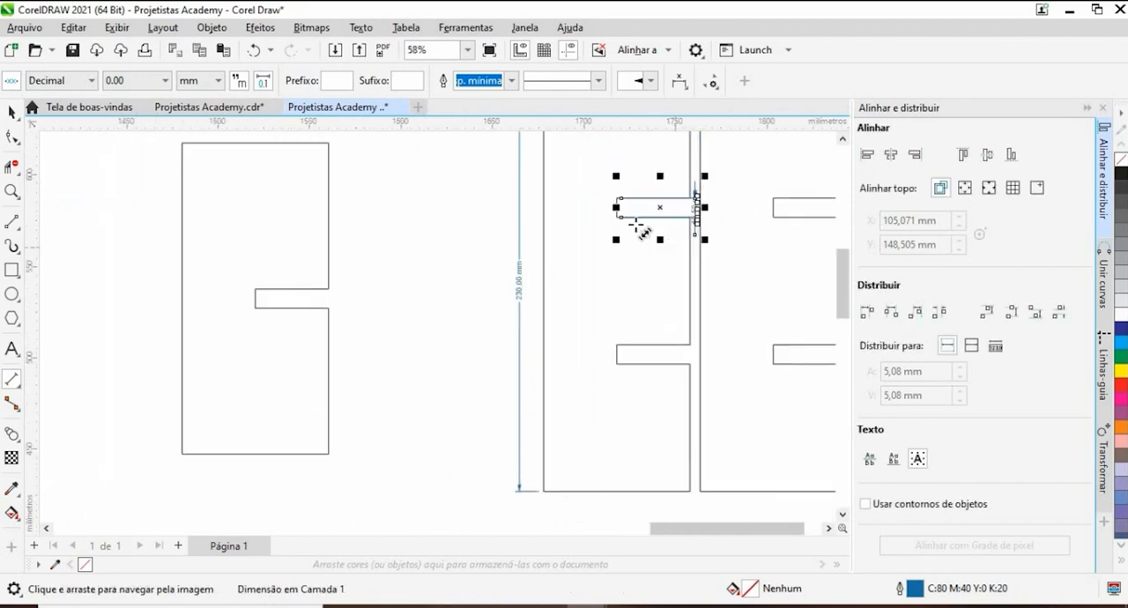
pyautogui.scroll(3, 639, 225)
pyautogui.moveTo(718, 214); pyautogui.dragTo(718, 407)
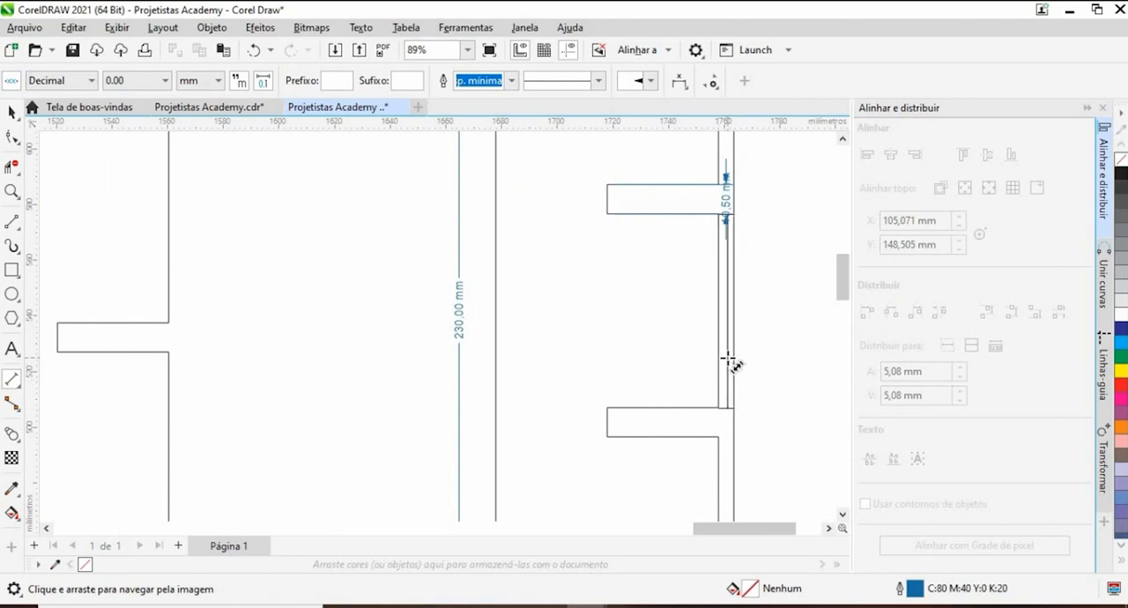
pyautogui.click(727, 356)
# - Move the dimensioned divider together with its dimensions up beside the logo panel, to the right of the panel's height dimension
pyautogui.scroll(-7, 640, 287)
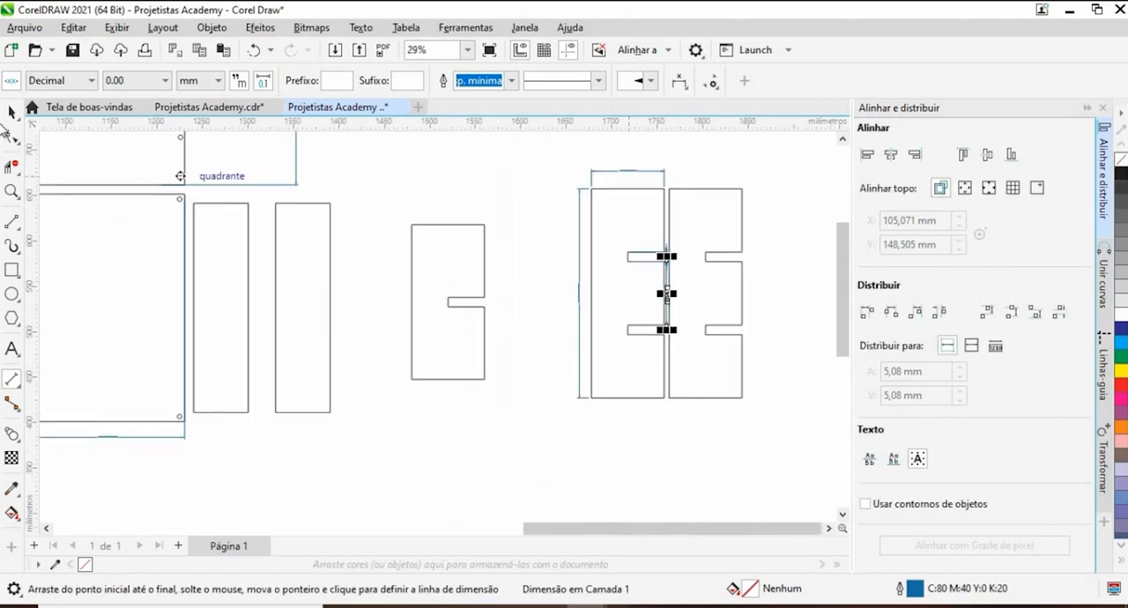
pyautogui.click(10, 113)
pyautogui.click(641, 339)
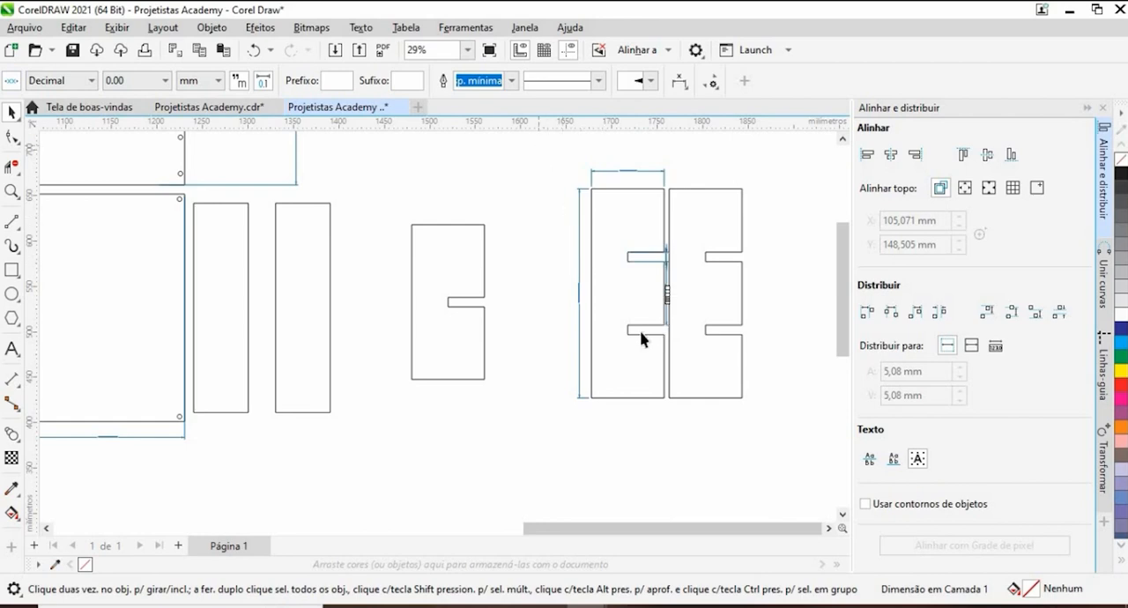
pyautogui.moveTo(692, 446); pyautogui.dragTo(692, 447)
pyautogui.scroll(-3, 652, 370)
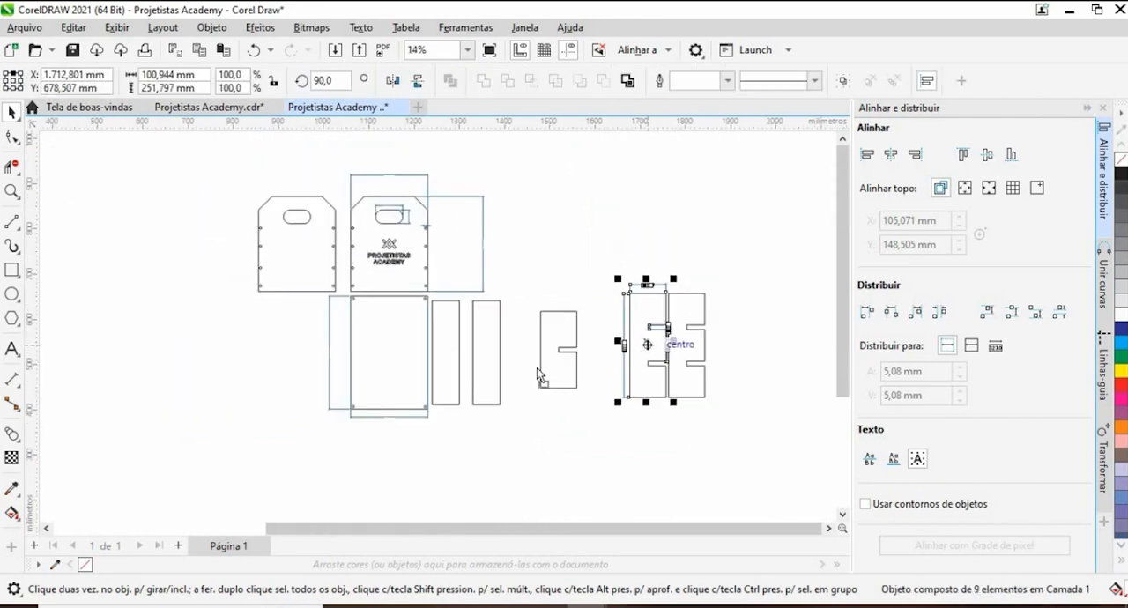
pyautogui.moveTo(274, 357); pyautogui.dragTo(522, 241)
# - Move the undimensioned double-notched divider left of the plain end panel and the single-notched divider right of the dimensioned divider
pyautogui.click(729, 278)
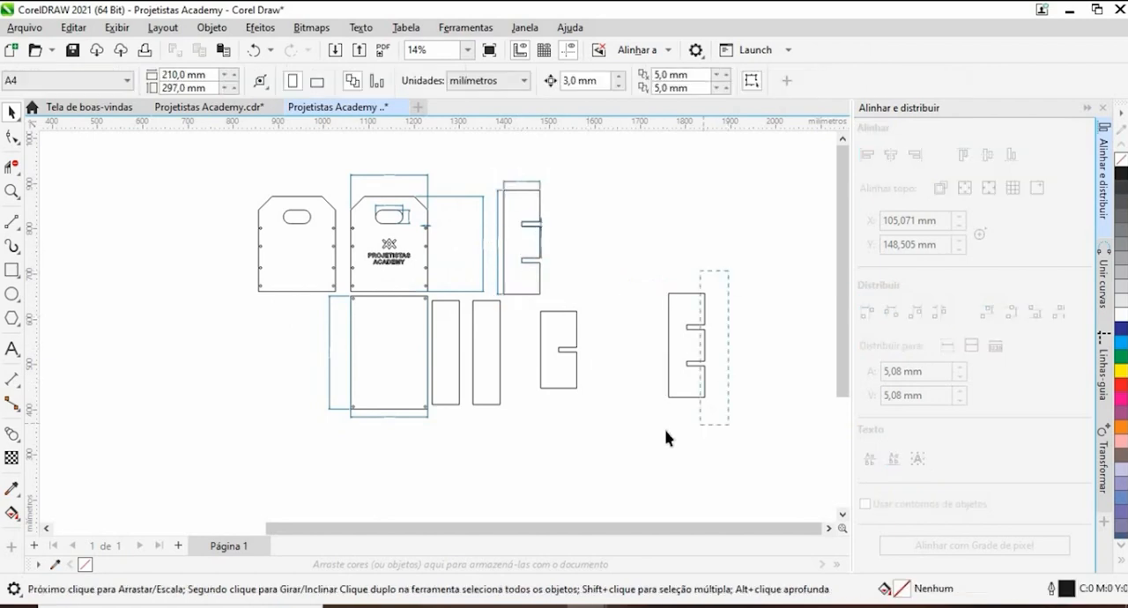
pyautogui.moveTo(705, 370); pyautogui.dragTo(257, 274)
pyautogui.moveTo(575, 350); pyautogui.dragTo(588, 249)
# - Move one slat below the plain end panel and the other slat below the dimensioned divider
pyautogui.click(492, 353)
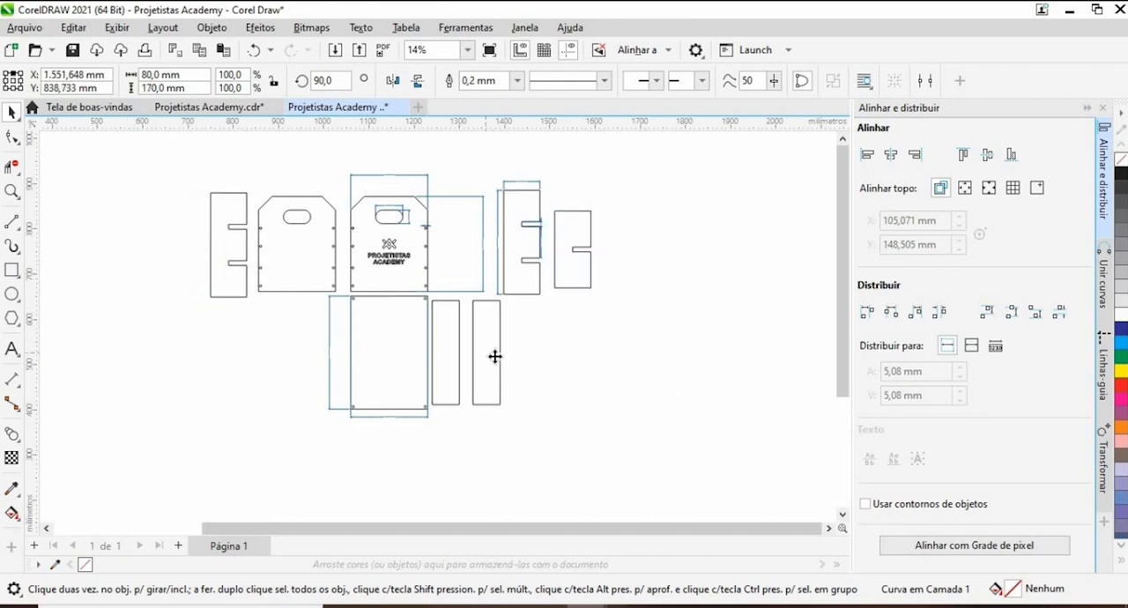
pyautogui.moveTo(496, 353); pyautogui.dragTo(286, 361)
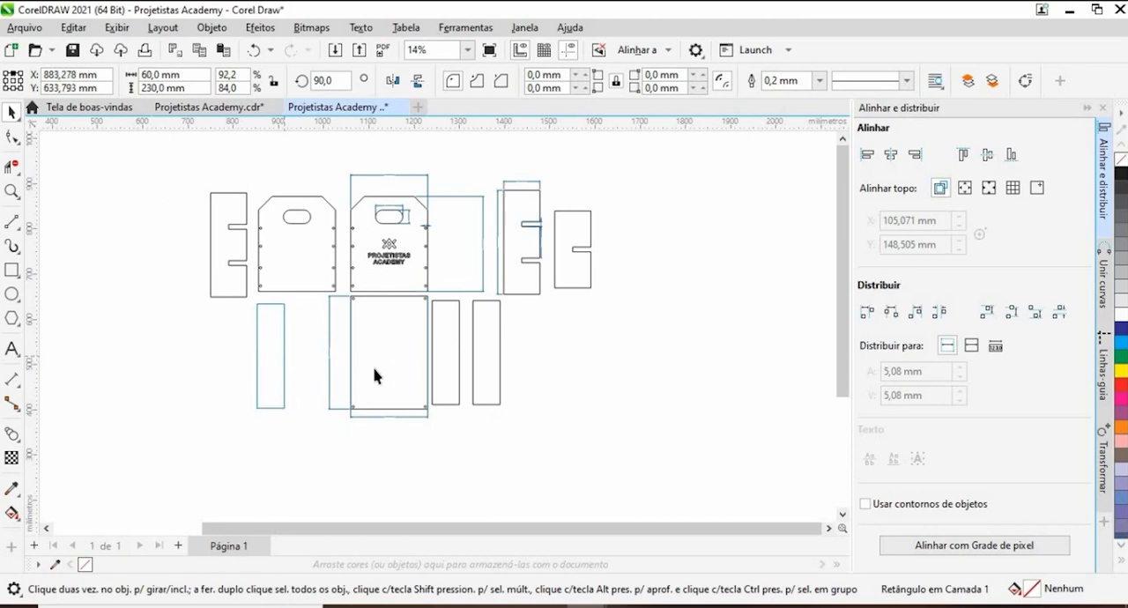
pyautogui.moveTo(443, 357); pyautogui.dragTo(518, 369)
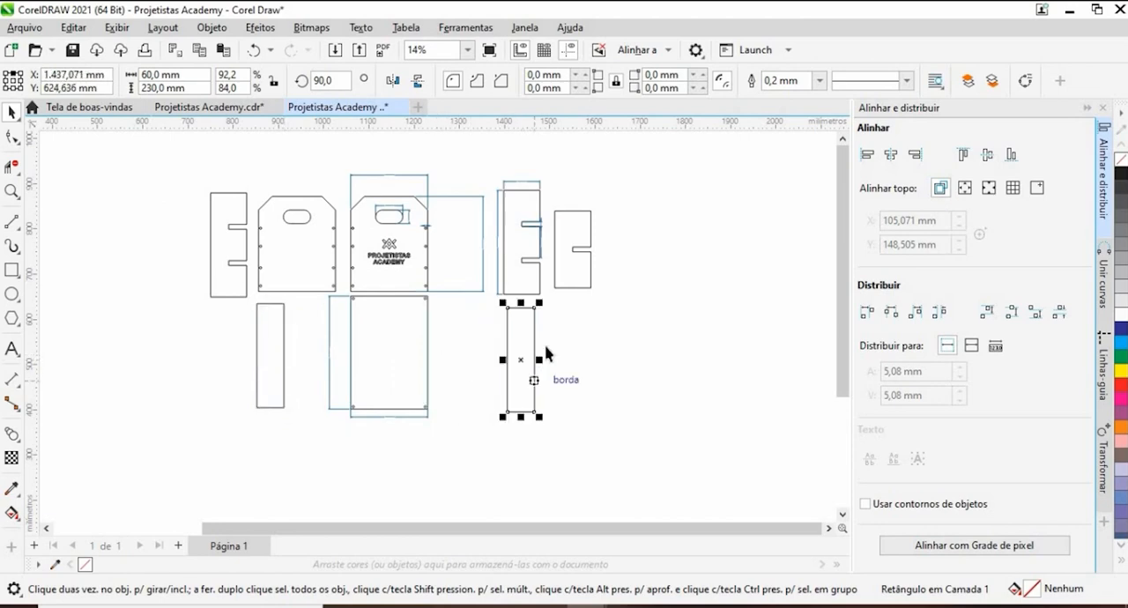
pyautogui.click(141, 323)
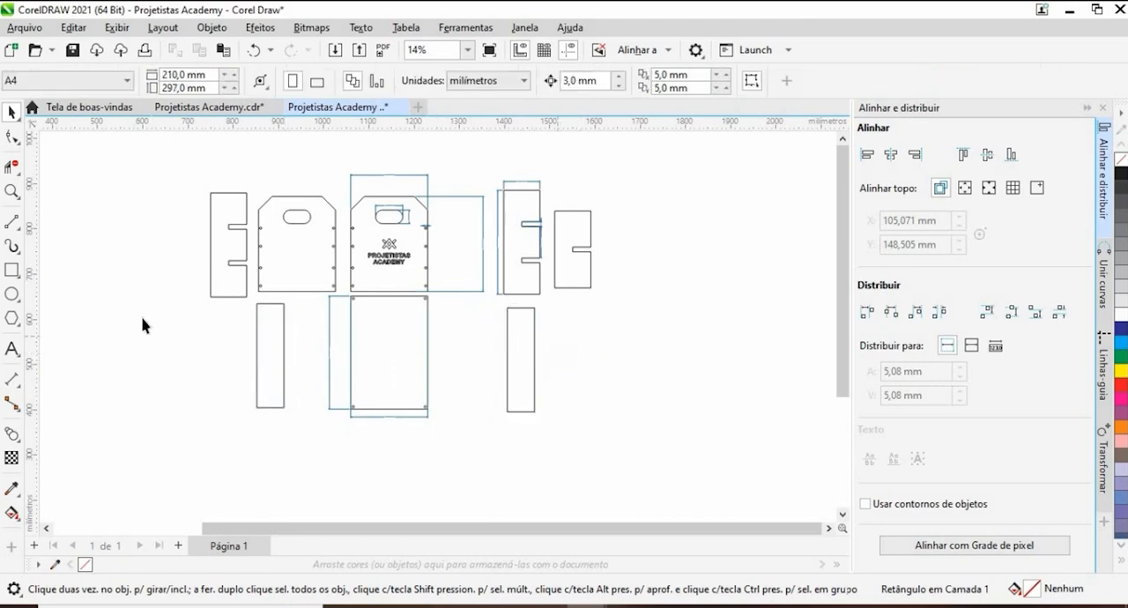
# - Dimension the single-notched divider's notch height and the distance from the notch to the divider's top edge, placing both dimensions right of it
pyautogui.click(13, 379)
pyautogui.scroll(6, 578, 278)
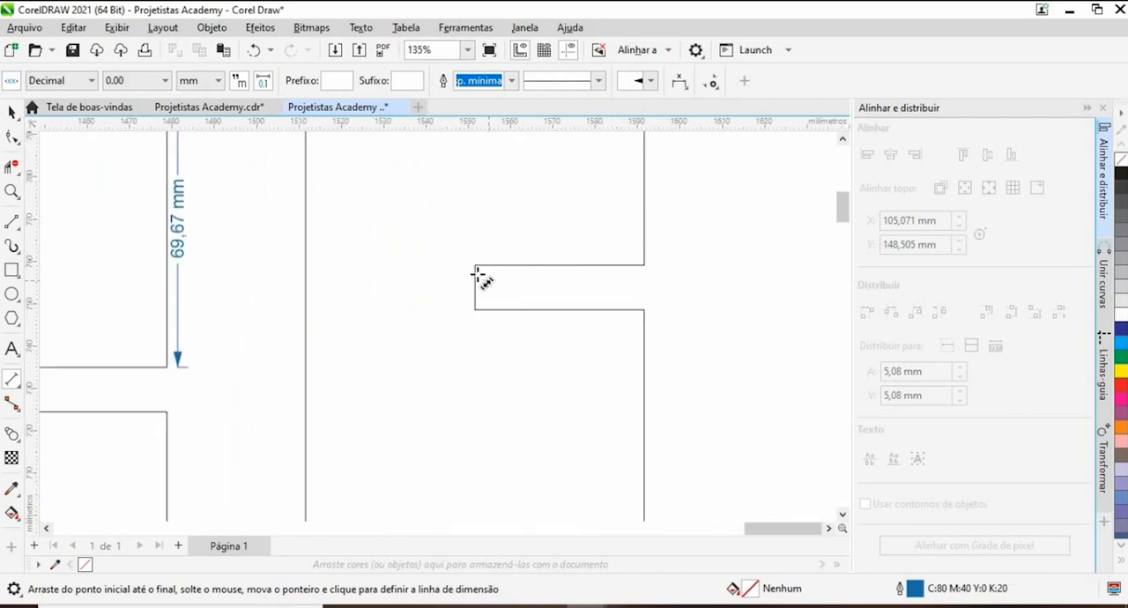
pyautogui.moveTo(474, 305); pyautogui.dragTo(474, 309)
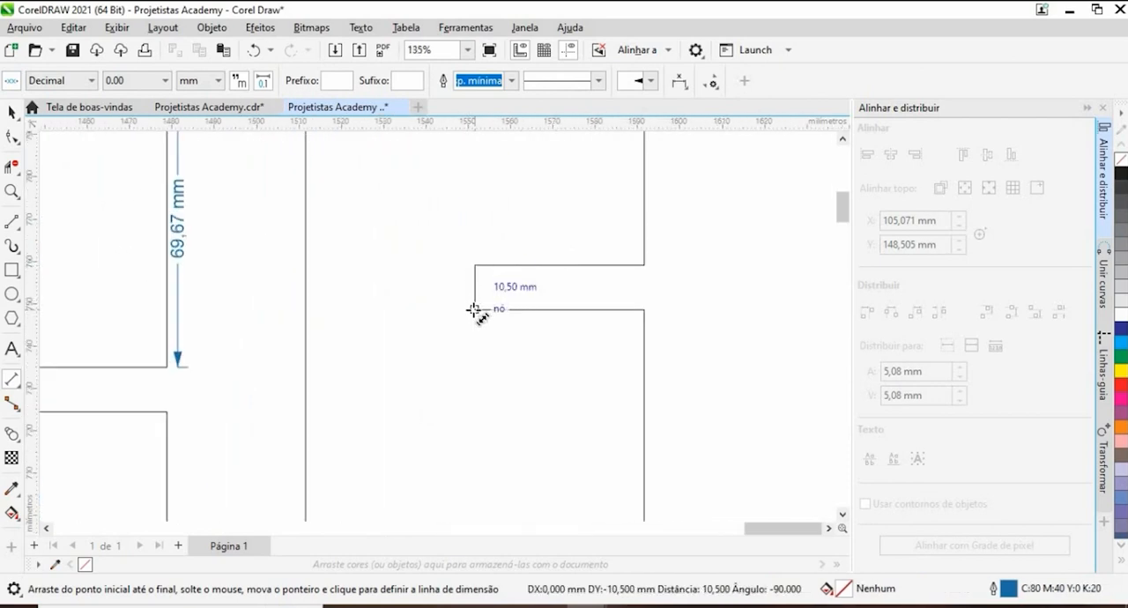
pyautogui.click(748, 305)
pyautogui.moveTo(645, 265); pyautogui.dragTo(645, 176)
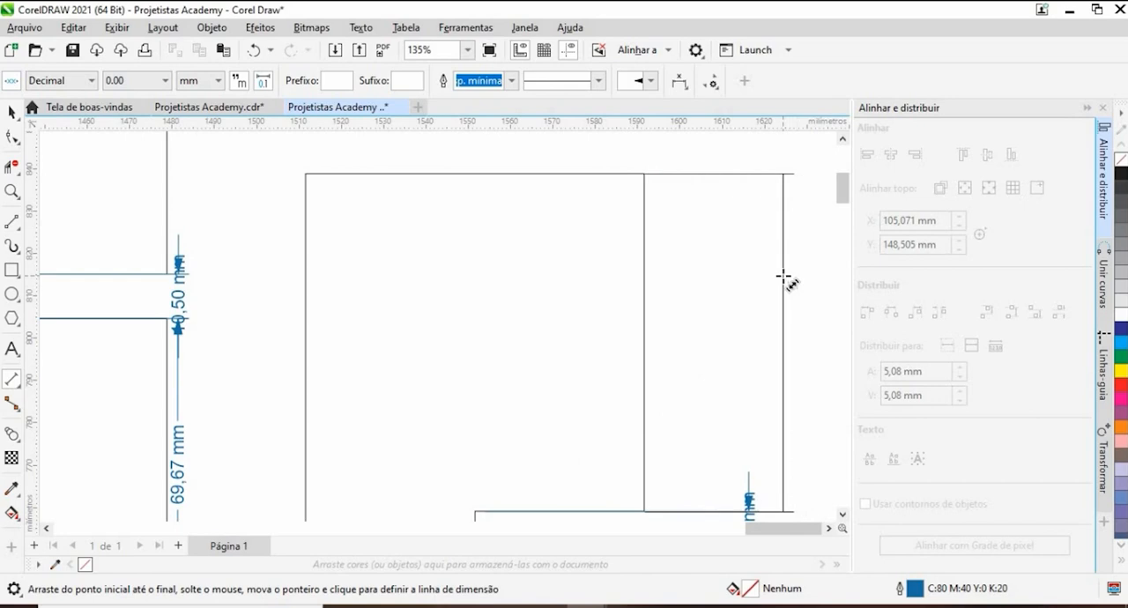
pyautogui.click(783, 278)
# - Dimension the single-notched divider's overall height left of the part and its width above the part
pyautogui.scroll(-5, 758, 282)
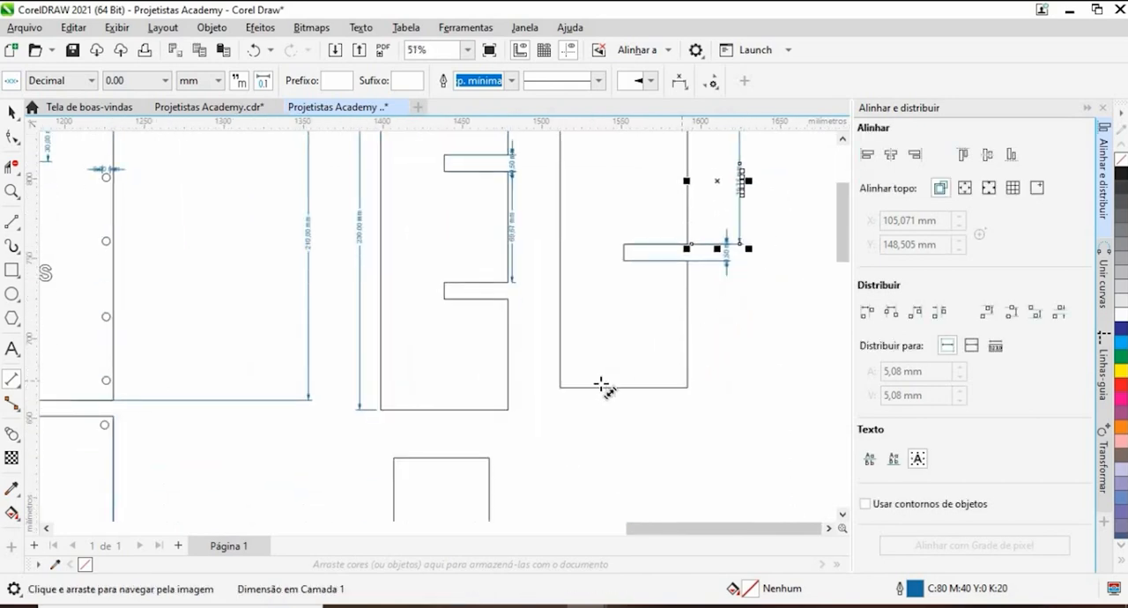
pyautogui.moveTo(574, 393); pyautogui.dragTo(632, 463)
pyautogui.moveTo(619, 186); pyautogui.dragTo(618, 457)
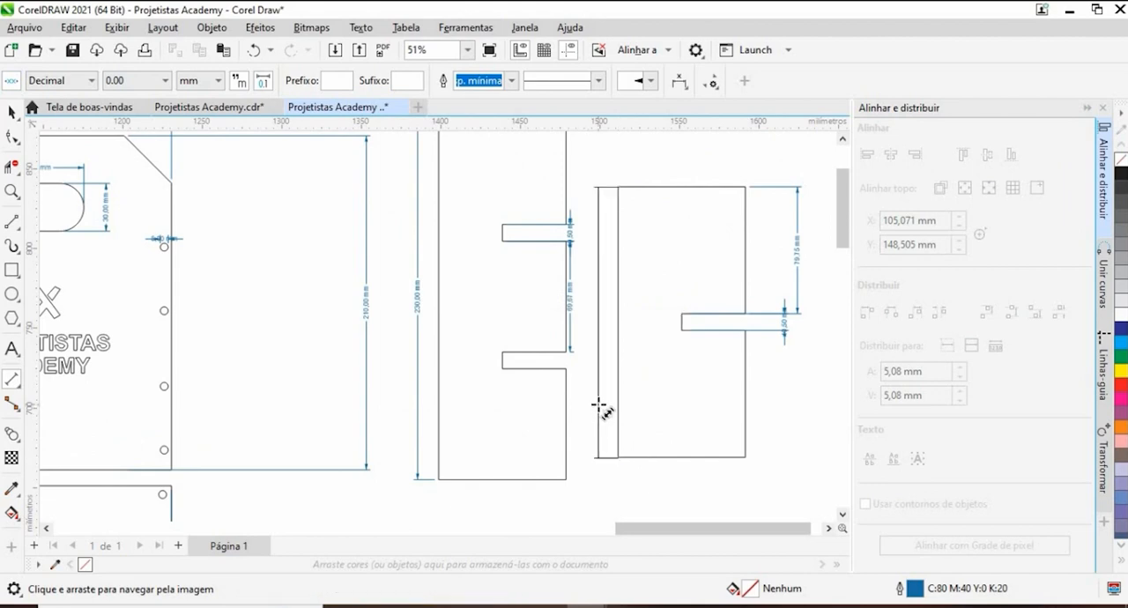
pyautogui.click(600, 405)
pyautogui.moveTo(744, 187); pyautogui.dragTo(617, 186)
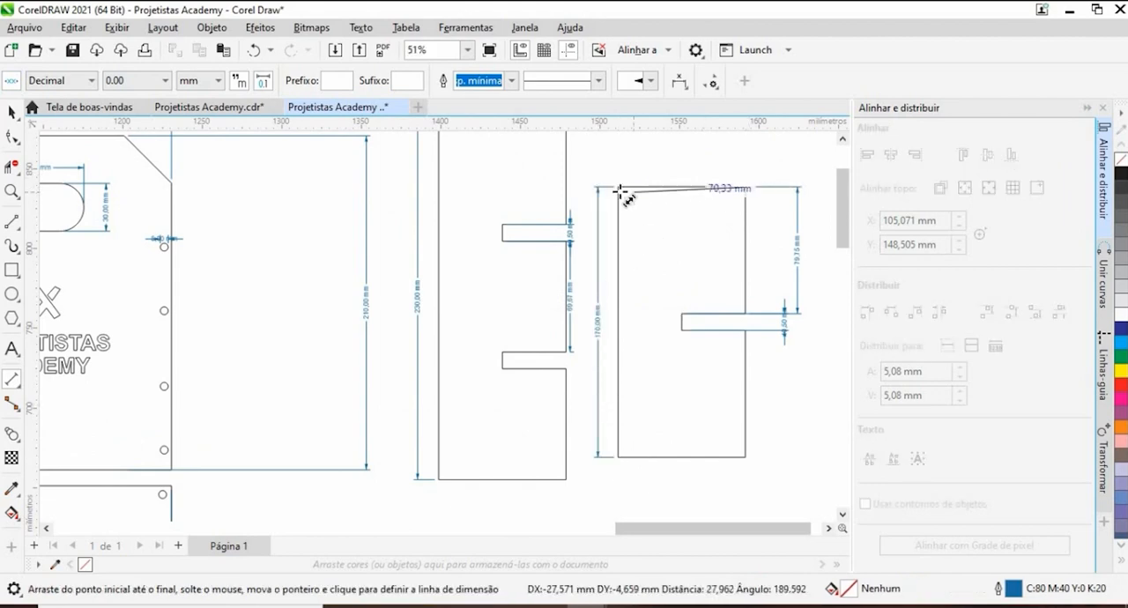
pyautogui.click(687, 154)
# - Dimension the slat below the dimensioned dividers, with its width above the part and its height to the right
pyautogui.scroll(-4, 680, 157)
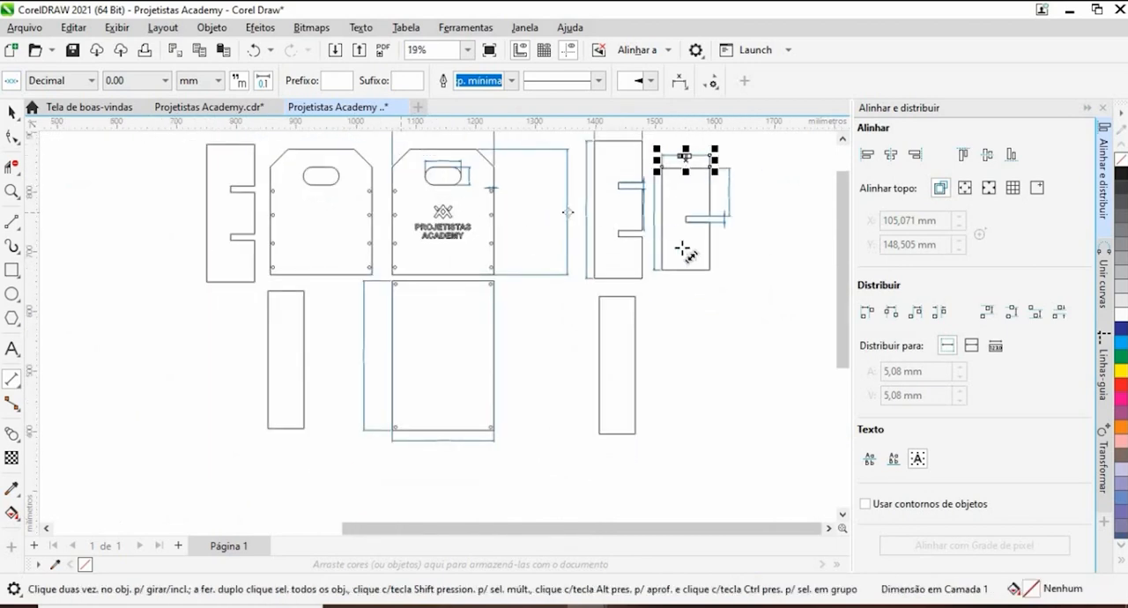
pyautogui.scroll(3, 635, 295)
pyautogui.click(638, 293)
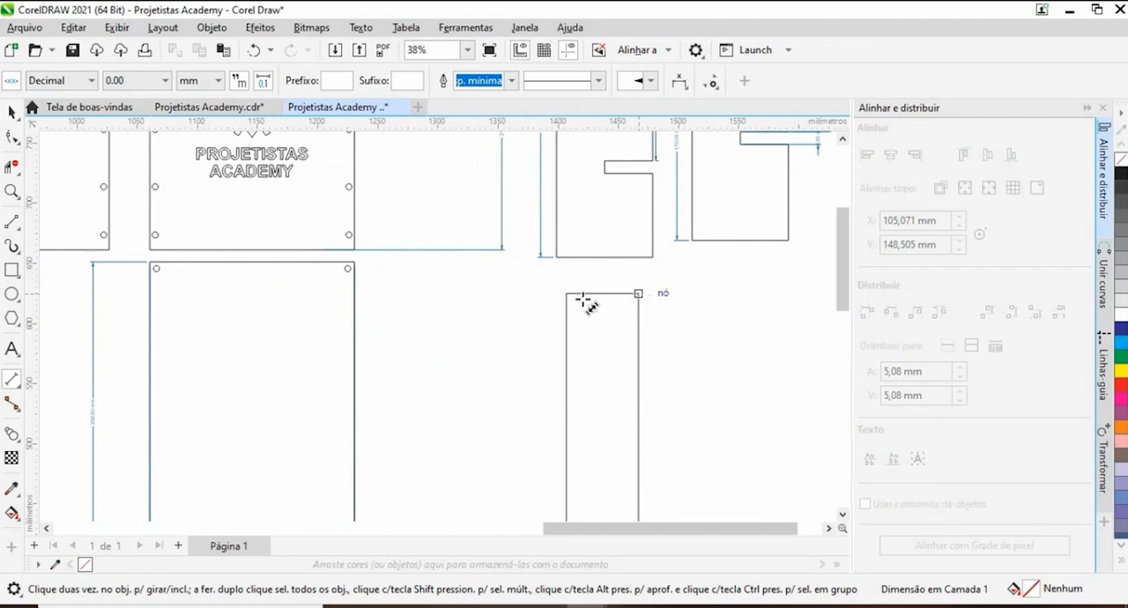
pyautogui.click(568, 293)
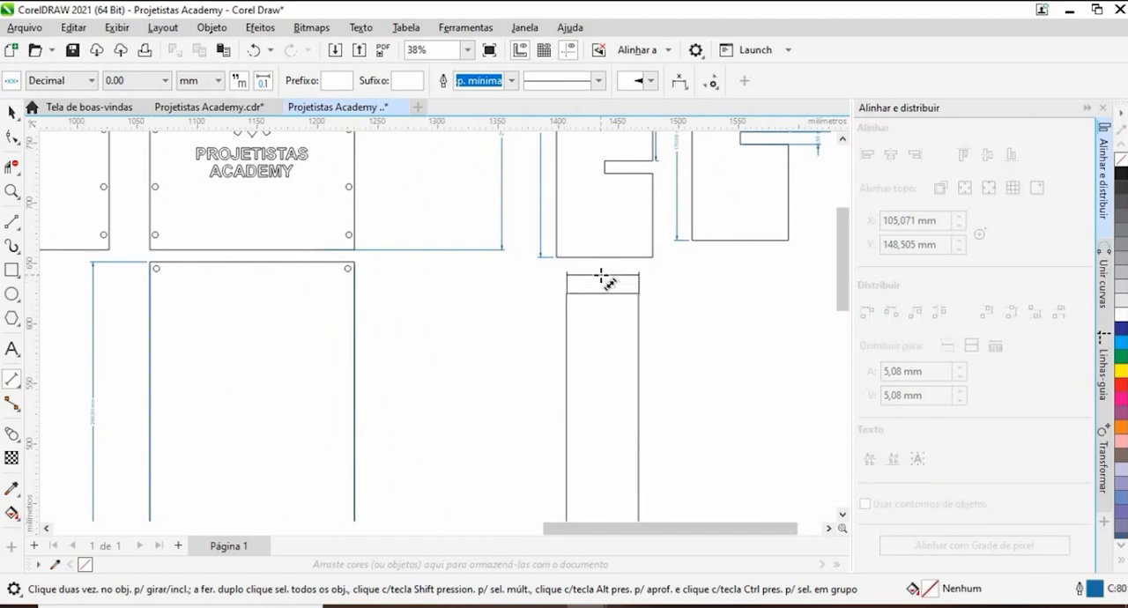
pyautogui.click(601, 277)
pyautogui.scroll(-2, 621, 260)
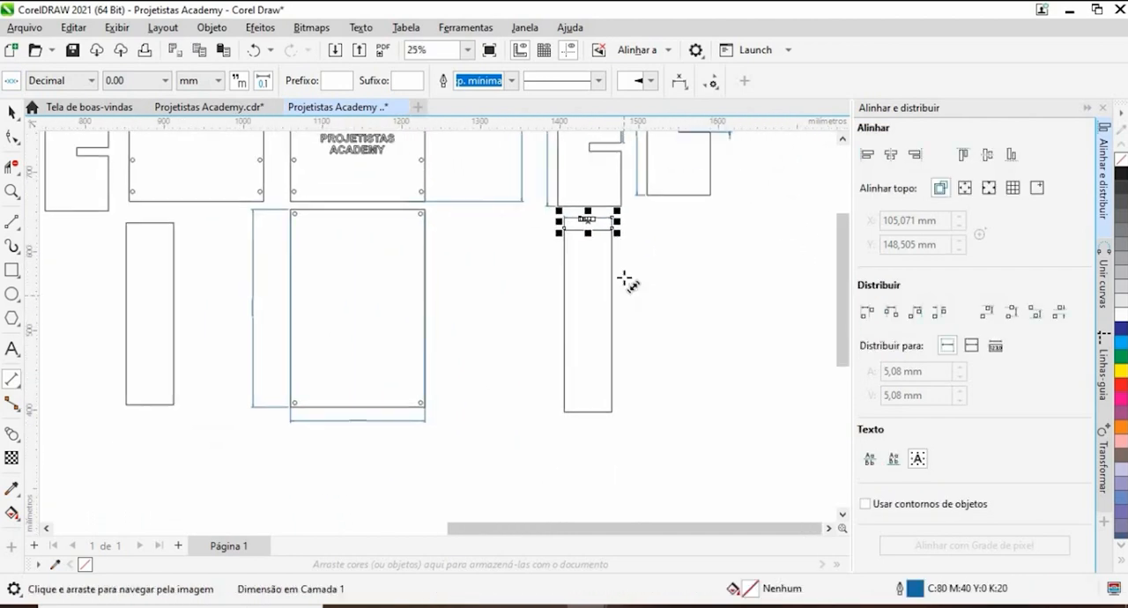
pyautogui.click(612, 229)
pyautogui.click(612, 411)
pyautogui.click(679, 363)
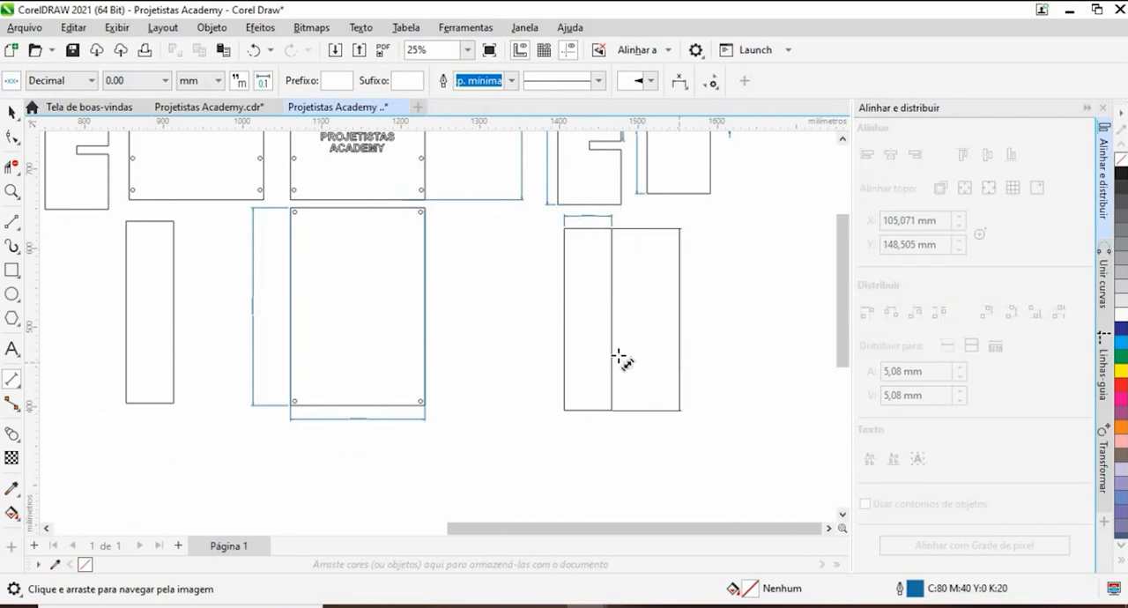
# - Move the dimensioned slat up to the right of the single-notched divider
pyautogui.scroll(-2, 619, 357)
pyautogui.click(13, 114)
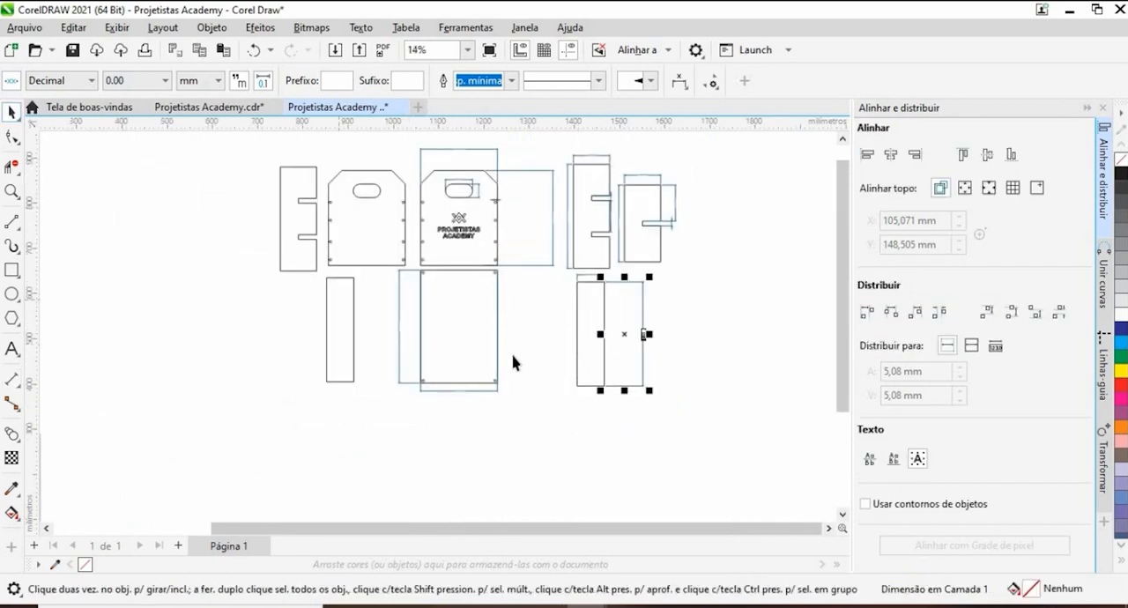
pyautogui.click(521, 359)
pyautogui.moveTo(592, 338); pyautogui.dragTo(702, 216)
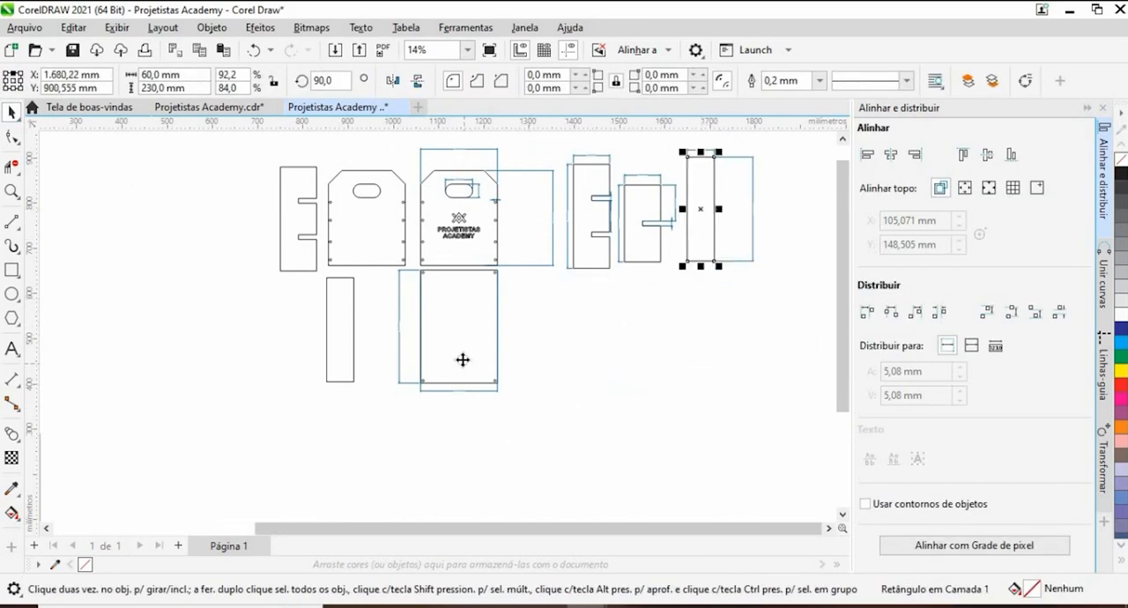
# - Move the base panel together with its corner holes and dimensions up to the right of the dimensioned slat
pyautogui.moveTo(462, 360); pyautogui.dragTo(819, 238)
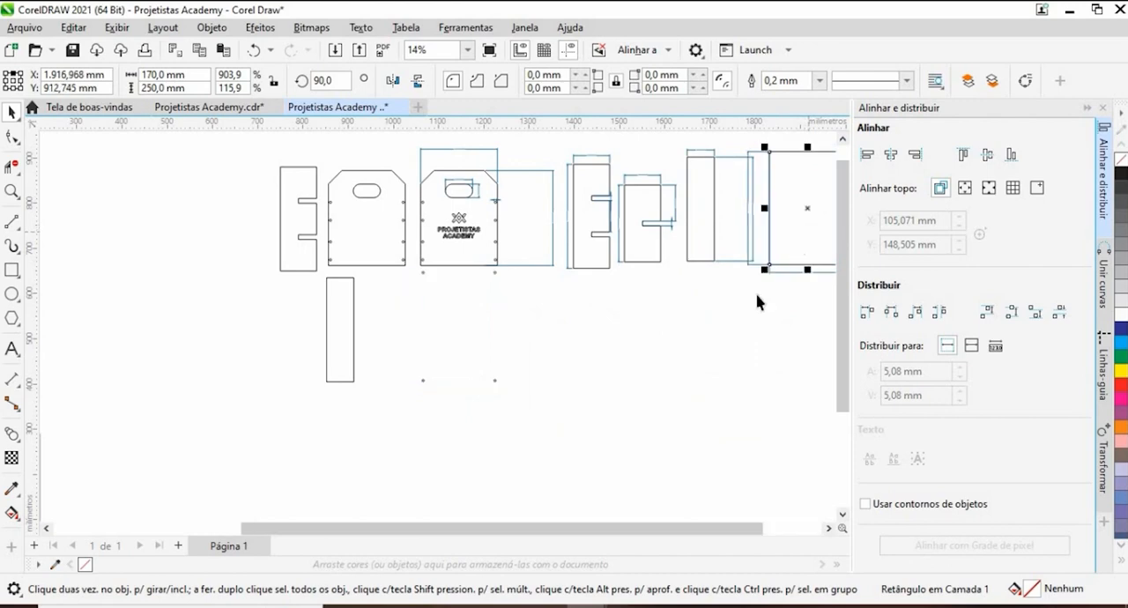
pyautogui.hotkey('ctrl', 'z')
pyautogui.moveTo(556, 442); pyautogui.dragTo(386, 269)
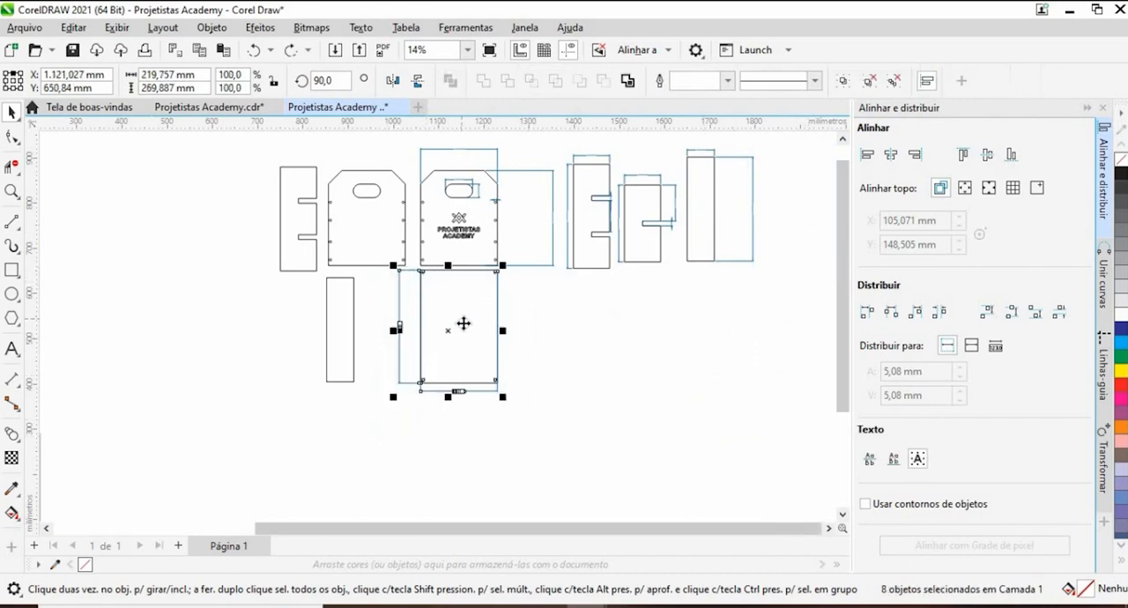
pyautogui.scroll(-1, 463, 322)
pyautogui.moveTo(535, 368); pyautogui.dragTo(670, 294)
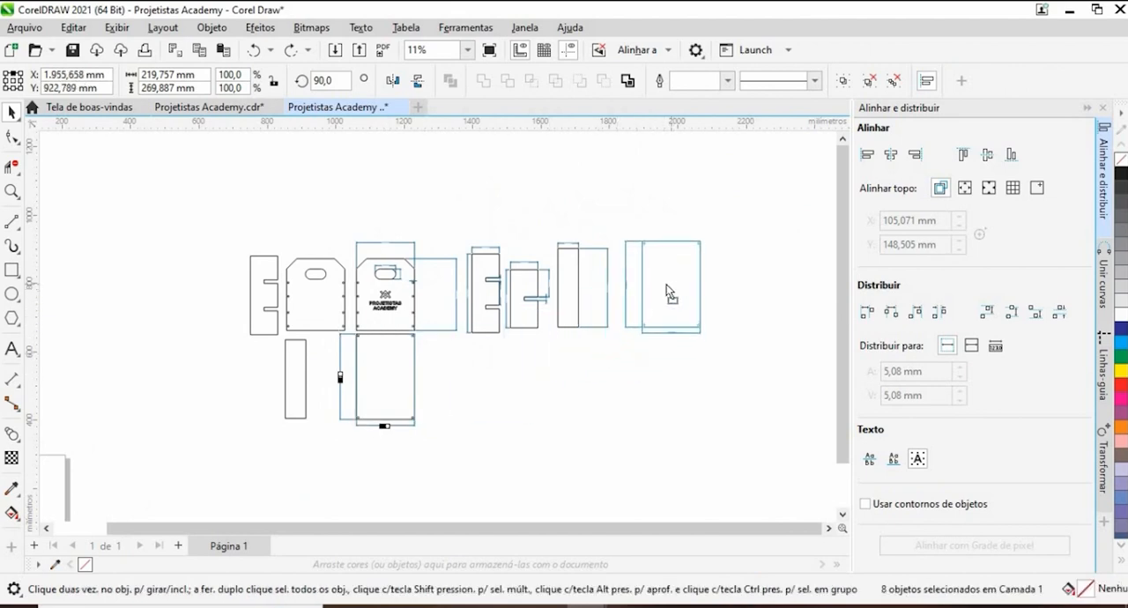
# - Move the undimensioned slat up to the left of the undimensioned double-notched divider
pyautogui.click(409, 391)
pyautogui.moveTo(409, 391); pyautogui.dragTo(515, 422)
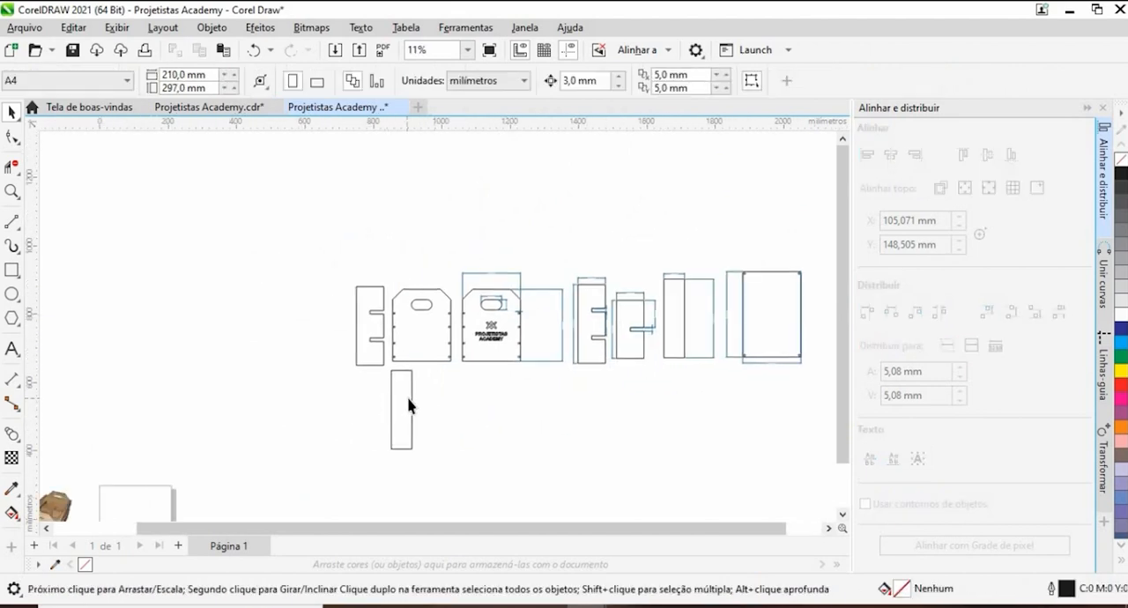
pyautogui.click(410, 407)
pyautogui.moveTo(410, 408); pyautogui.dragTo(345, 322)
# - Move the undimensioned slat, double-notched divider and plain end panel together below the row of dimensioned parts
pyautogui.click(528, 384)
pyautogui.moveTo(512, 366); pyautogui.dragTo(562, 292)
pyautogui.moveTo(516, 245); pyautogui.dragTo(626, 411)
pyautogui.moveTo(602, 329)
pyautogui.mouseDown()
pyautogui.moveTo(362, 304)
pyautogui.moveTo(563, 410)
pyautogui.mouseUp()
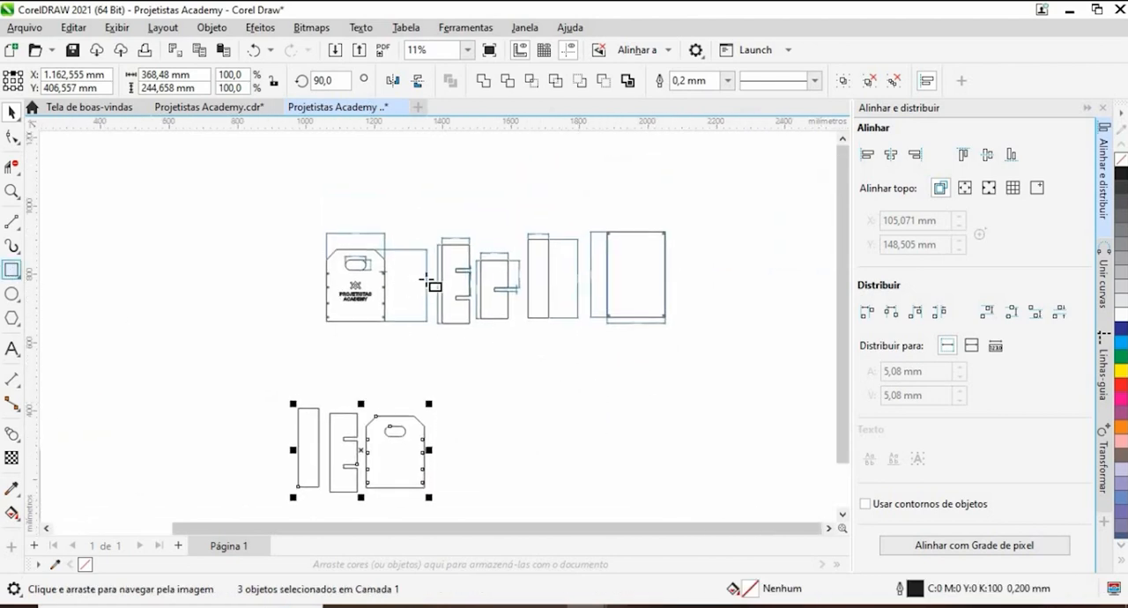
# - Draw a rectangular frame about 1167 mm wide around the dimensioned parts and stretch its height to about 572 mm
pyautogui.moveTo(296, 178); pyautogui.dragTo(695, 365)
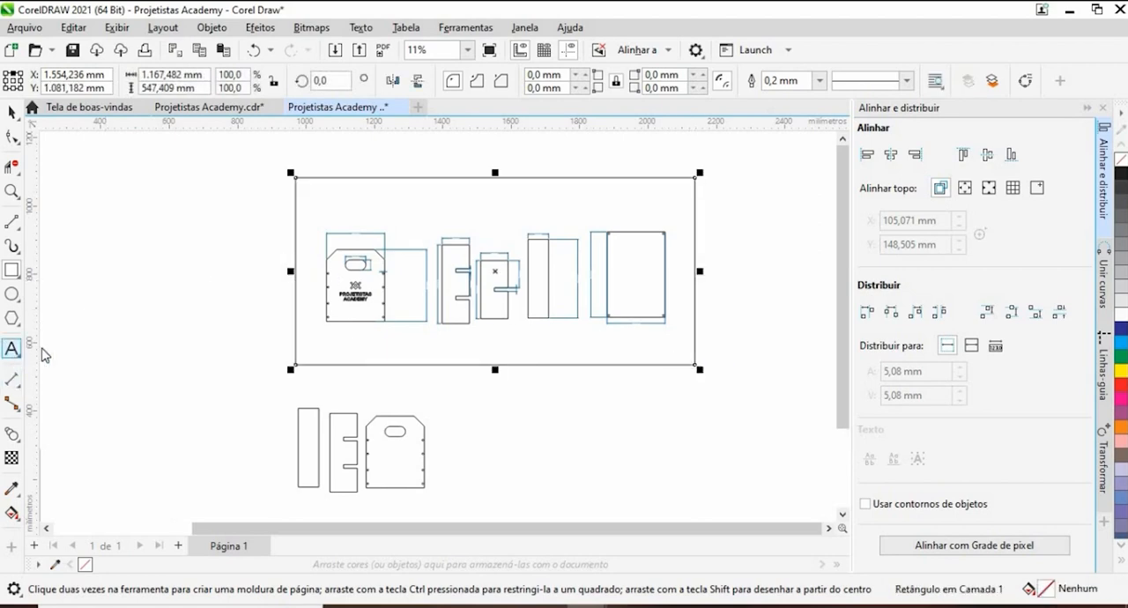
pyautogui.click(12, 349)
pyautogui.click(452, 199)
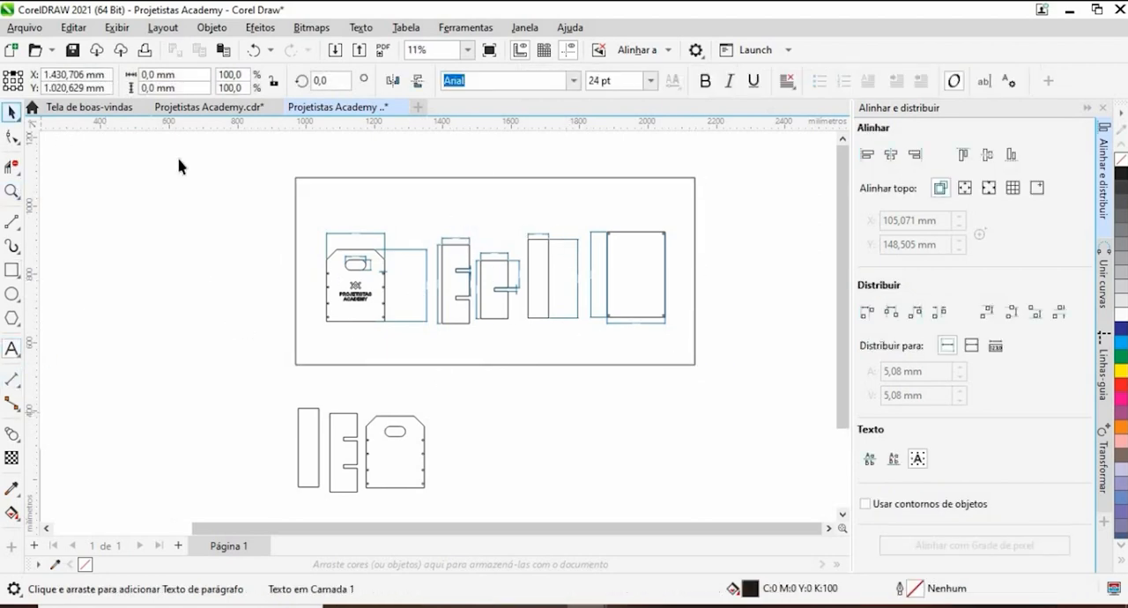
pyautogui.click(431, 236)
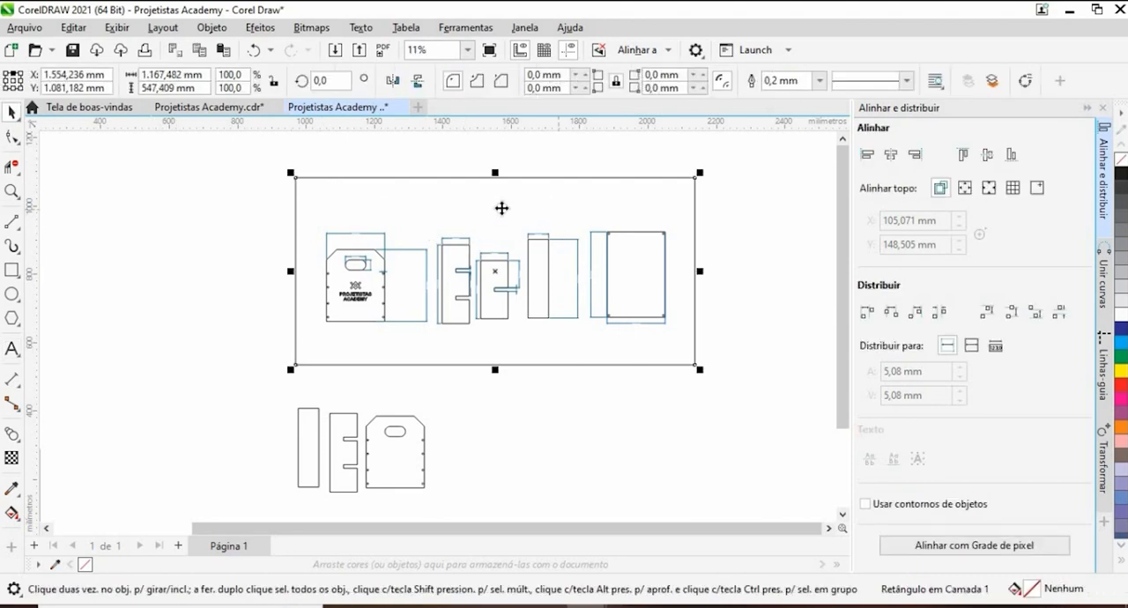
pyautogui.scroll(3, 501, 208)
pyautogui.scroll(-2, 534, 219)
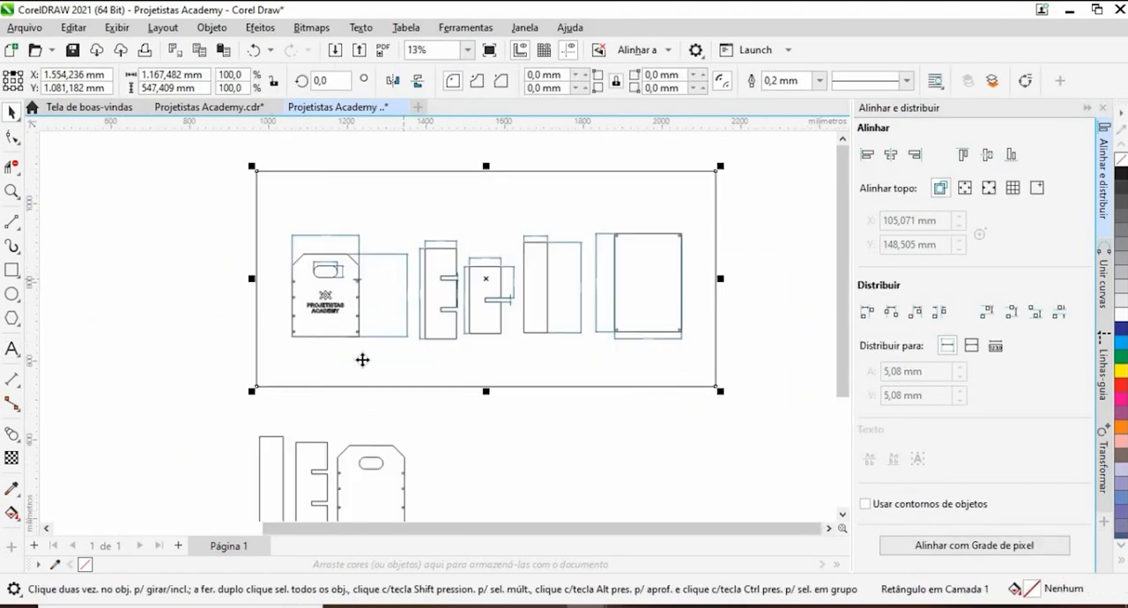
pyautogui.moveTo(489, 395); pyautogui.dragTo(489, 406)
pyautogui.click(188, 330)
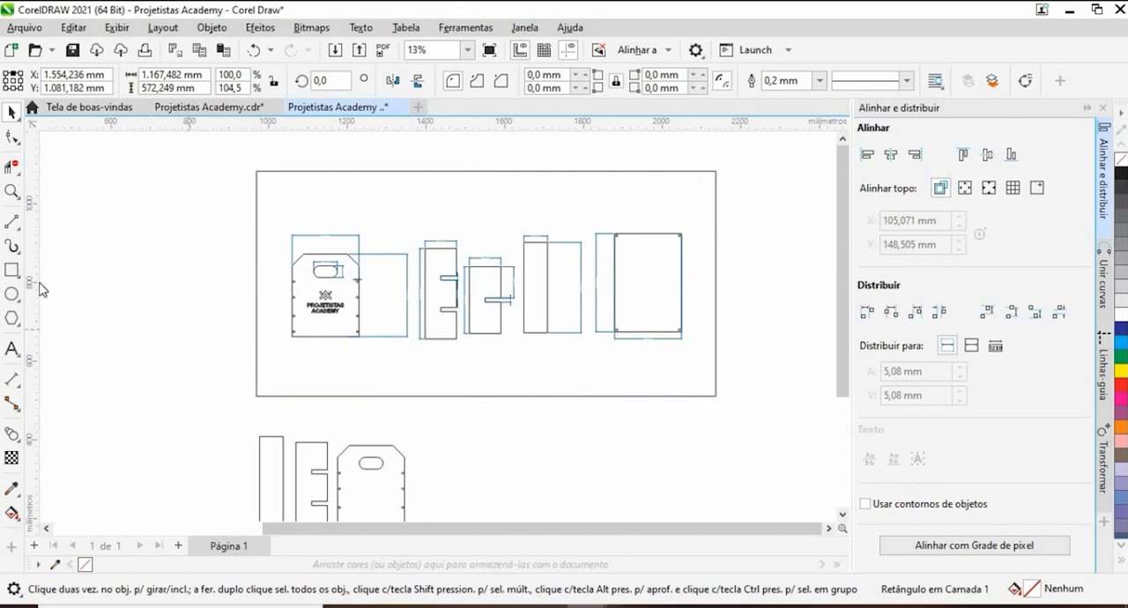
pyautogui.click(448, 208)
pyautogui.click(121, 325)
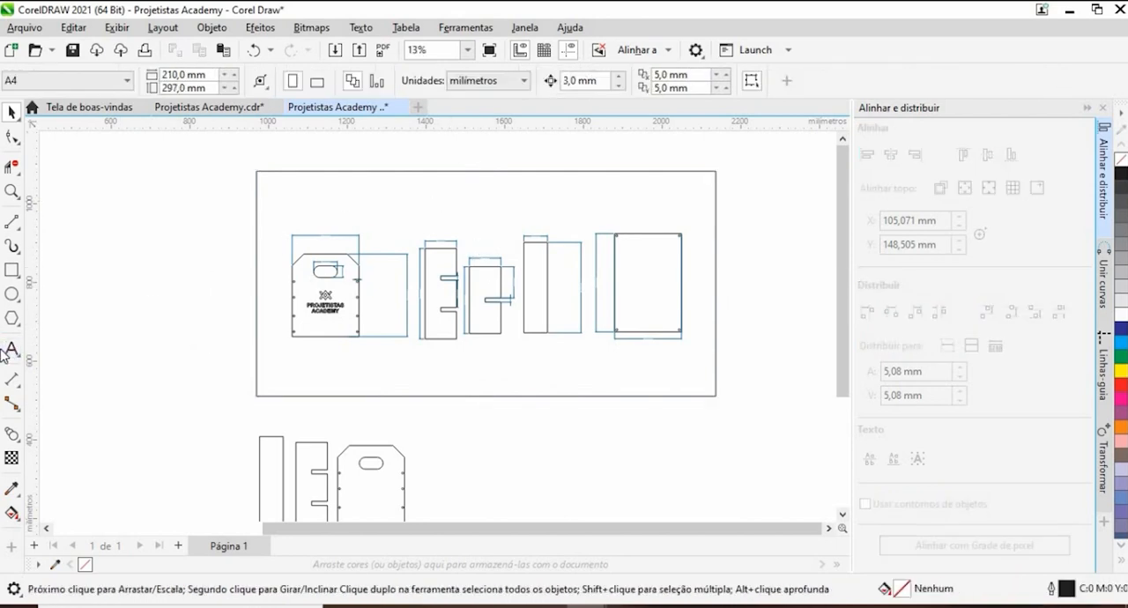
# - Add the heading "Cotas para fabricação" in 24 pt Arial inside the frame, above the dimensioned parts
pyautogui.click(11, 350)
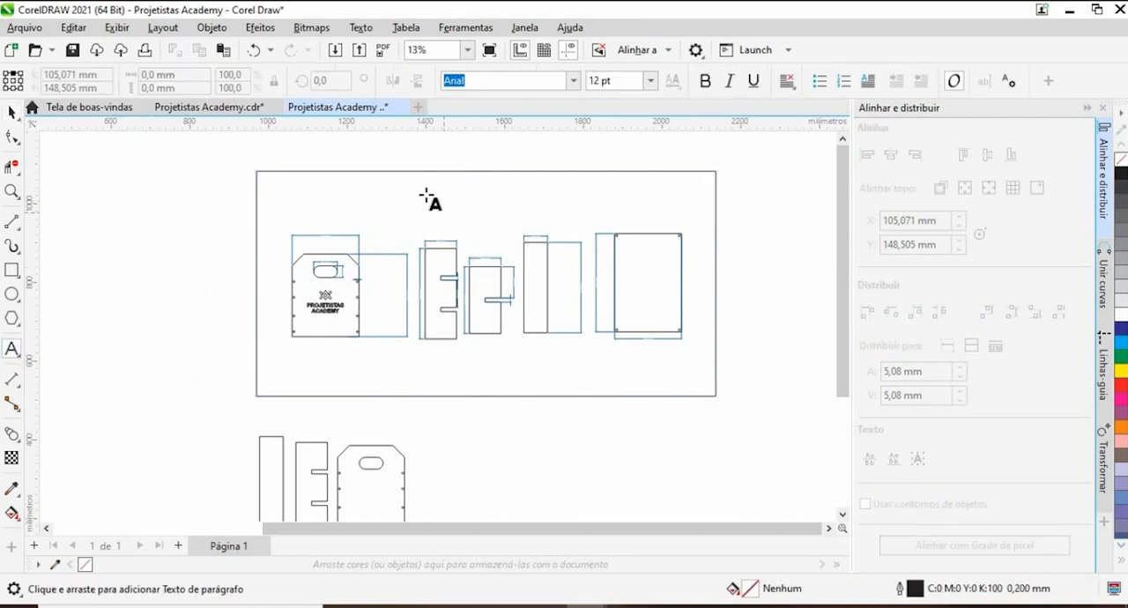
pyautogui.scroll(3, 423, 184)
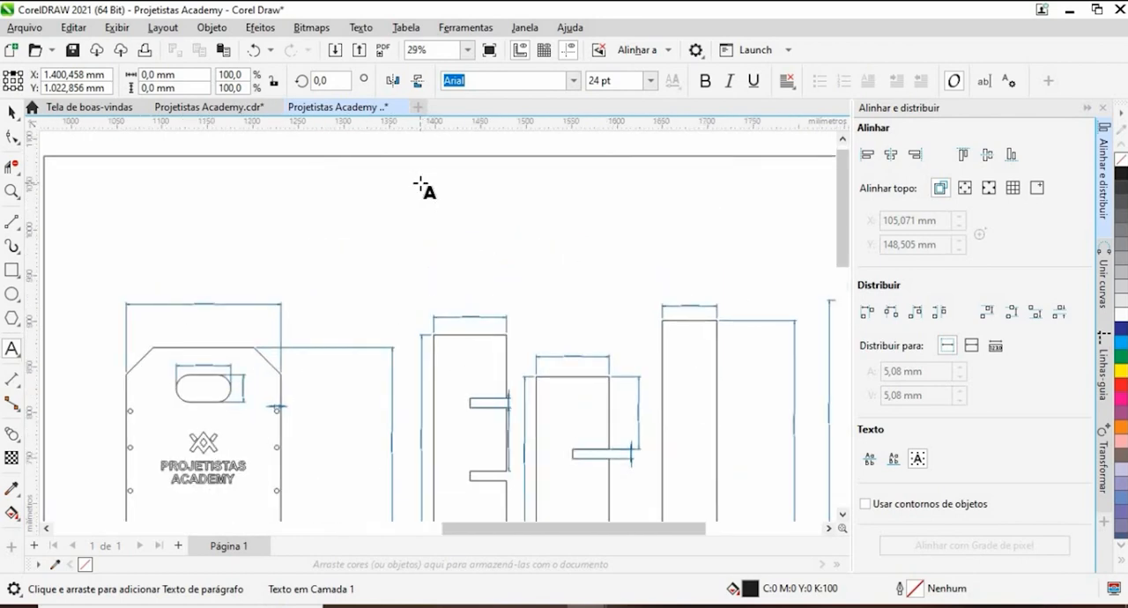
pyautogui.write('C')
pyautogui.hotkey('ctrl', 't')
pyautogui.write('orte')
pyautogui.press('BackSpace')
pyautogui.press('BackSpace')
pyautogui.press('BackSpace')
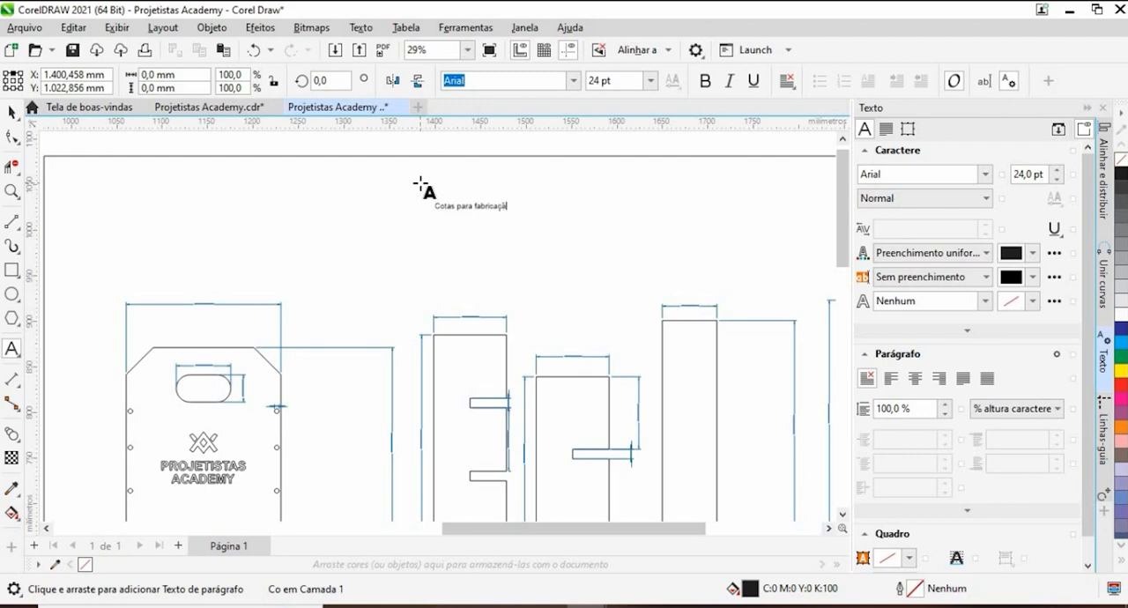
# - Enlarge the heading to about 93 pt and position it near the middle of the frame, above the parts
pyautogui.click(12, 112)
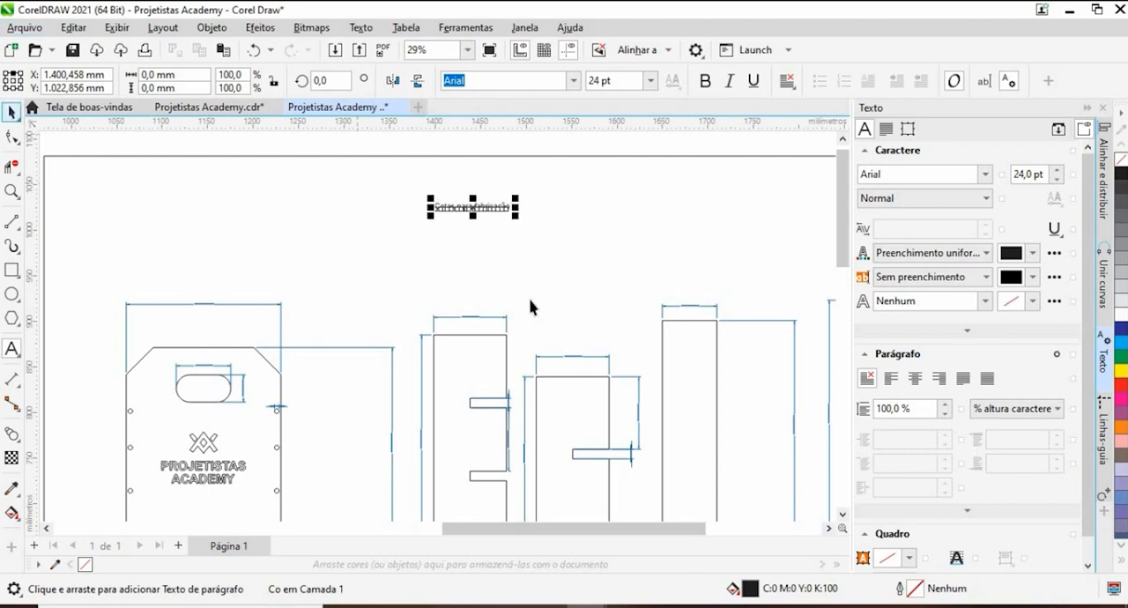
pyautogui.moveTo(520, 219); pyautogui.dragTo(639, 335)
pyautogui.scroll(-2, 522, 231)
pyautogui.scroll(-2, 521, 230)
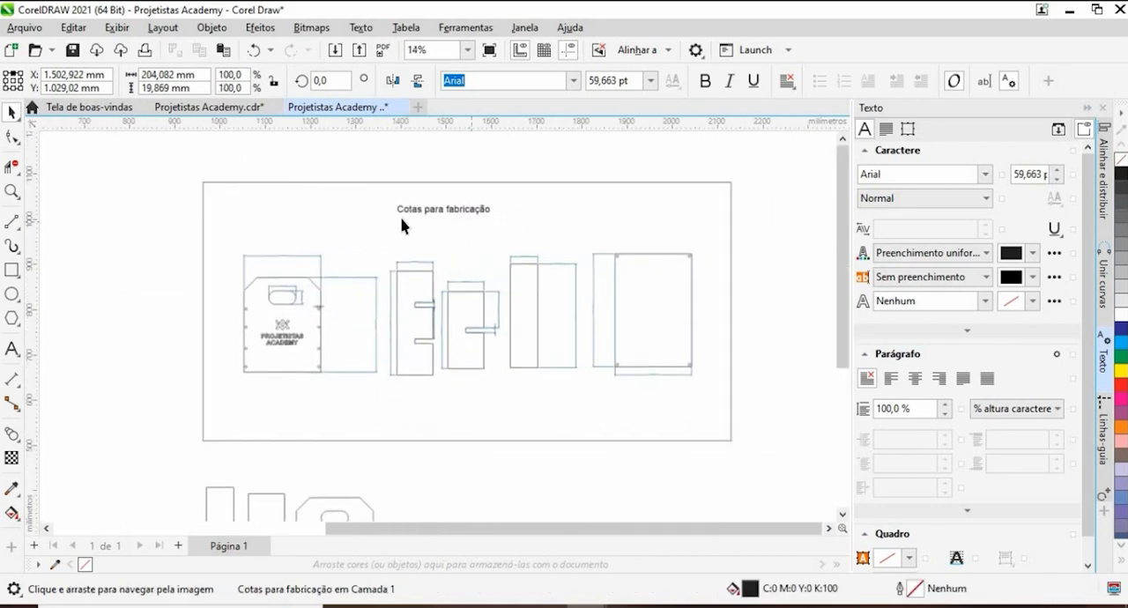
pyautogui.moveTo(438, 212); pyautogui.dragTo(406, 224)
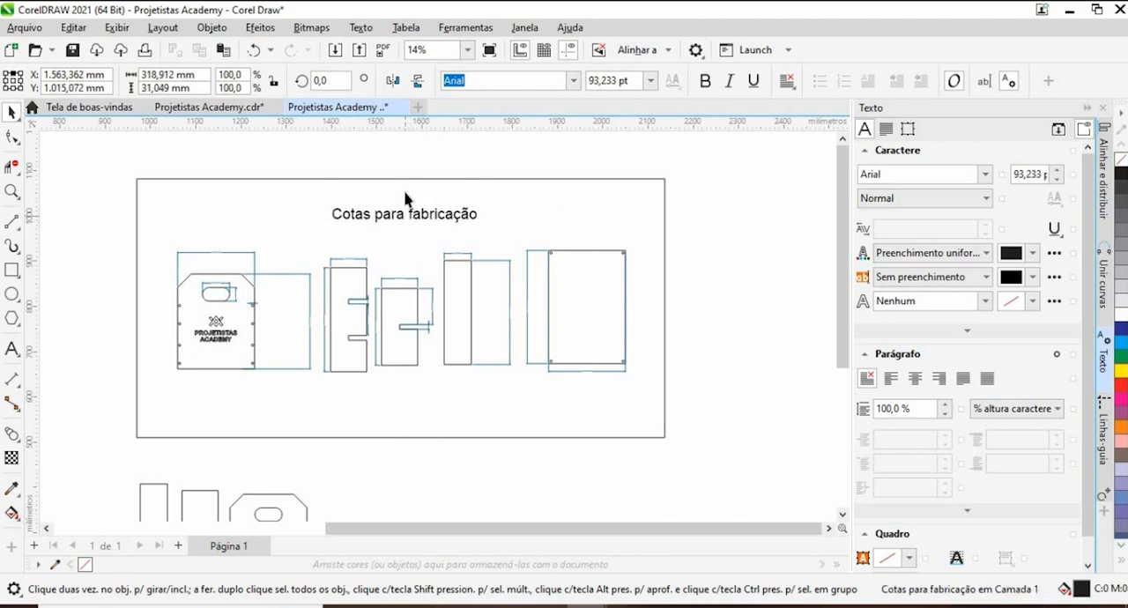
pyautogui.click(481, 151)
# - Add the text "2" in 24 pt Arial inside the dimensioned double-notched divider, between its two notches
pyautogui.scroll(-1, 481, 151)
pyautogui.moveTo(423, 406); pyautogui.dragTo(467, 312)
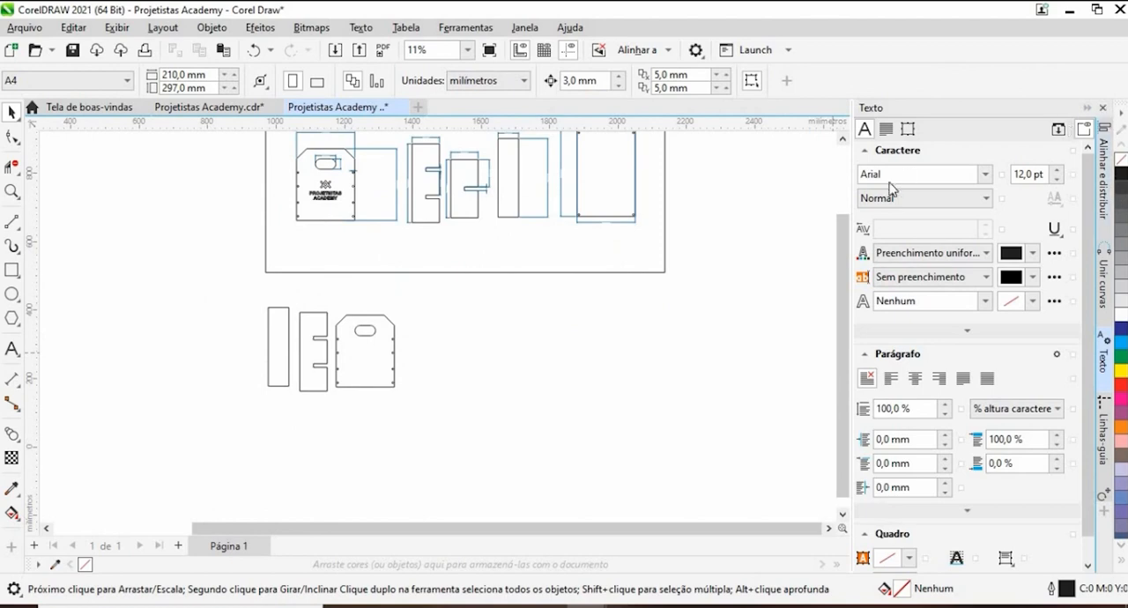
pyautogui.moveTo(402, 320); pyautogui.dragTo(491, 340)
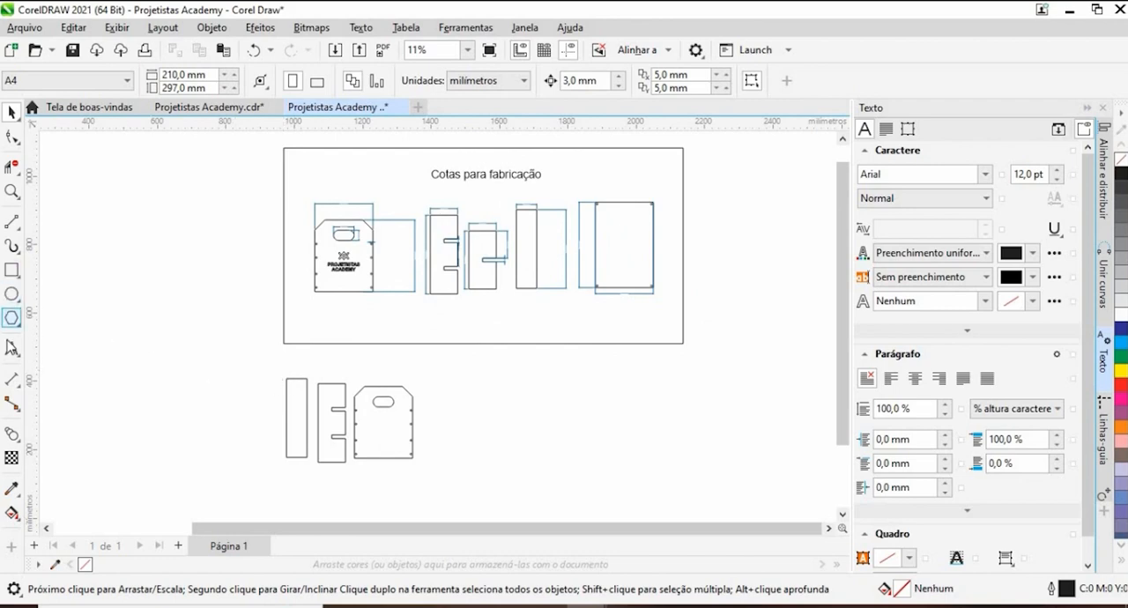
pyautogui.click(12, 349)
pyautogui.scroll(3, 437, 259)
pyautogui.scroll(3, 427, 257)
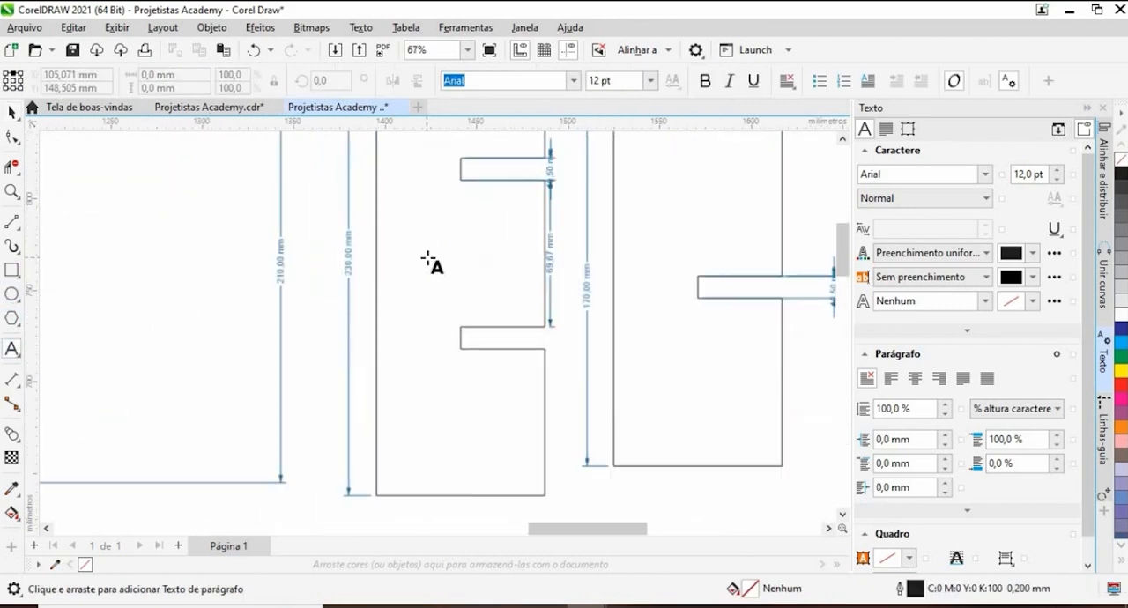
pyautogui.click(431, 253)
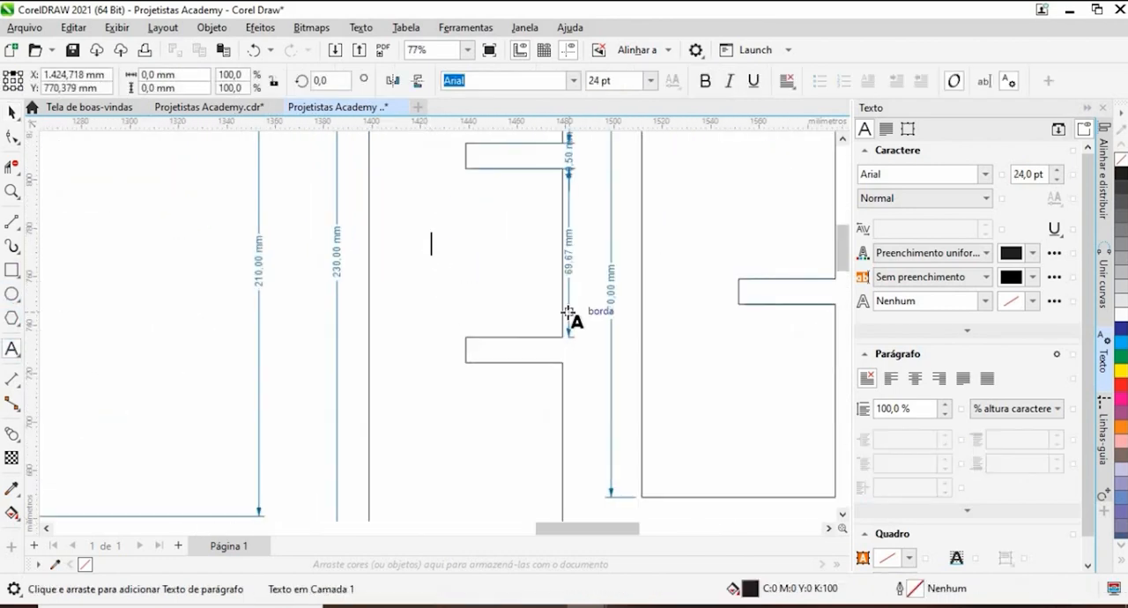
pyautogui.scroll(-3, 568, 312)
pyautogui.scroll(2, 568, 313)
pyautogui.write('2')
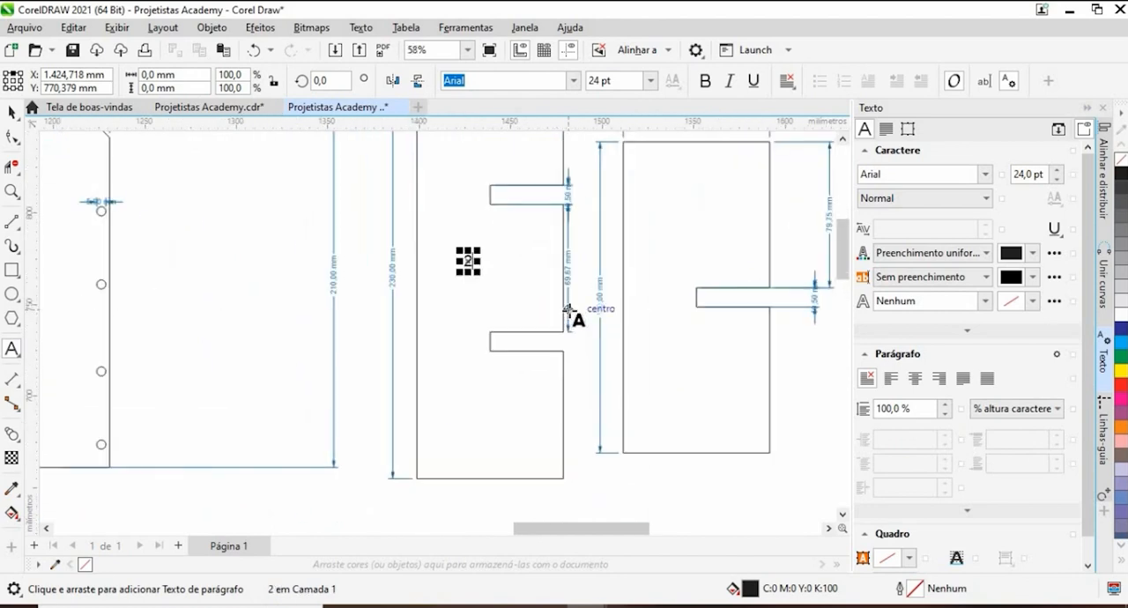
pyautogui.write('x')
# - Complete the double-notched divider's quantity label as "2x" and enlarge the text to about 55 pt
pyautogui.click(12, 112)
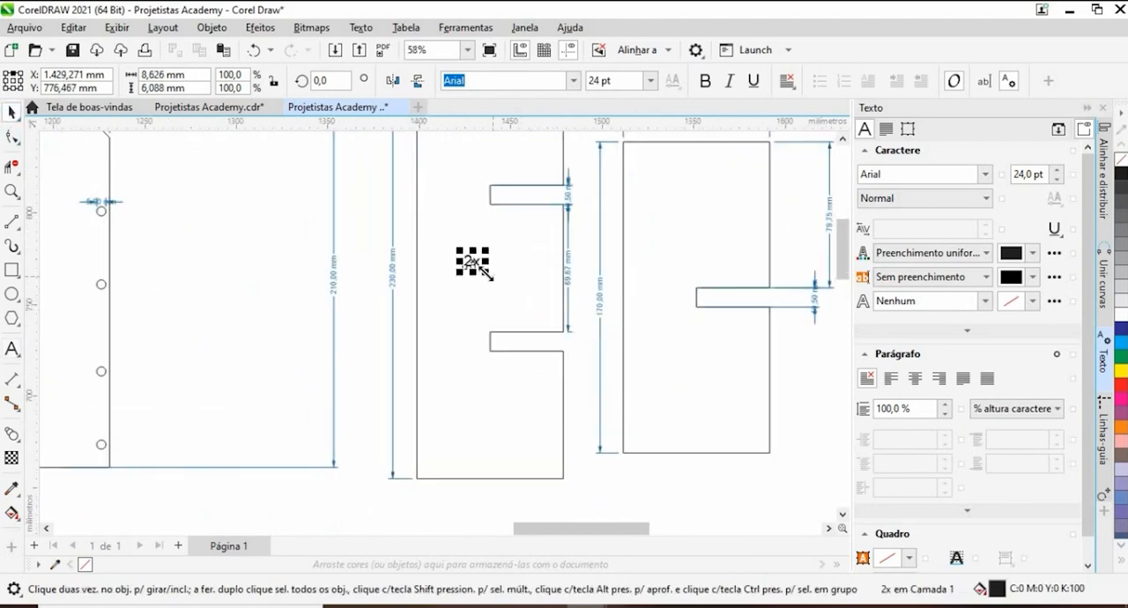
pyautogui.moveTo(486, 274); pyautogui.dragTo(518, 296)
# - Copy the "2x" label onto the end panel with the handle cutout, centred below the PROJETISTAS ACADEMY logo
pyautogui.scroll(-3, 485, 266)
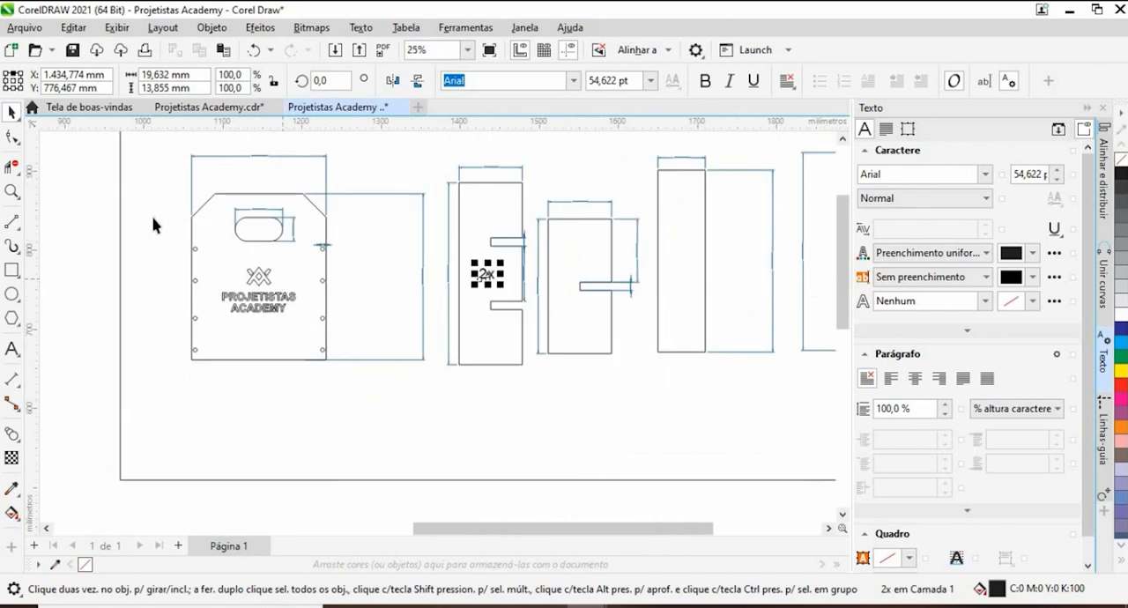
pyautogui.scroll(1, 488, 268)
pyautogui.moveTo(484, 270); pyautogui.dragTo(183, 362)
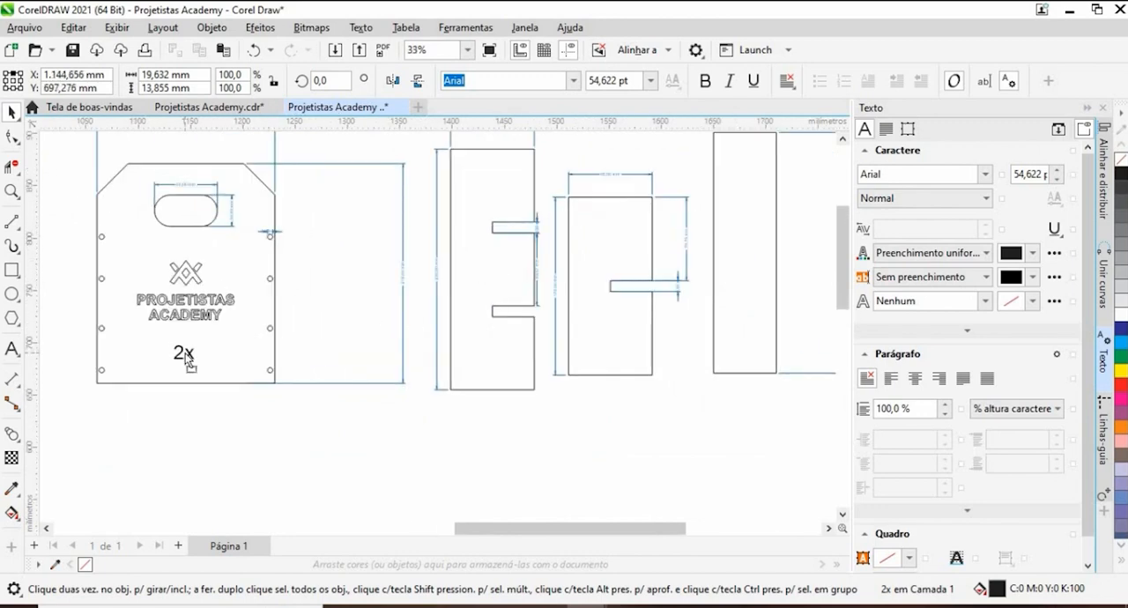
# - Copy the divider's "2x" label onto the plain tall slat and change the copy to "4x"
pyautogui.scroll(-2, 186, 352)
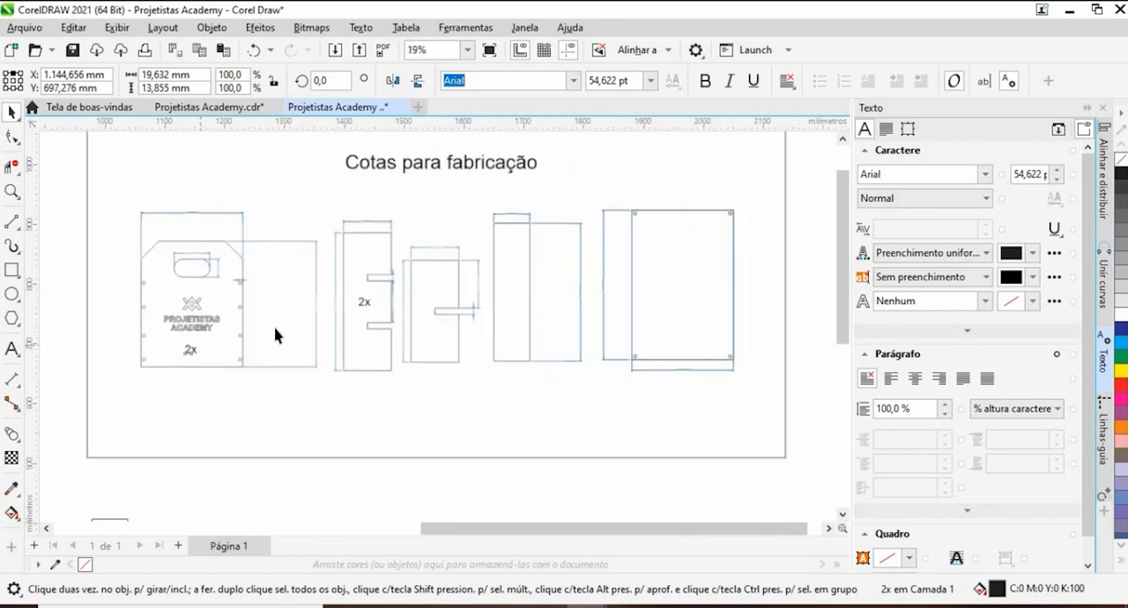
pyautogui.scroll(1, 393, 322)
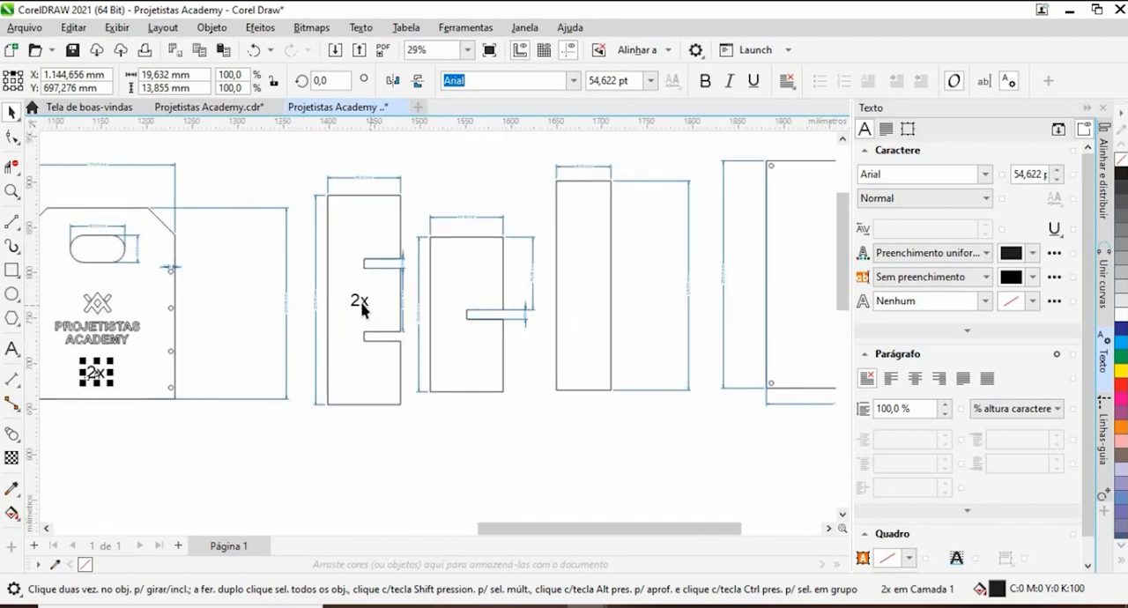
pyautogui.click(362, 301)
pyautogui.scroll(-1, 360, 302)
pyautogui.moveTo(368, 301); pyautogui.dragTo(506, 304)
pyautogui.scroll(4, 504, 304)
pyautogui.click(499, 306)
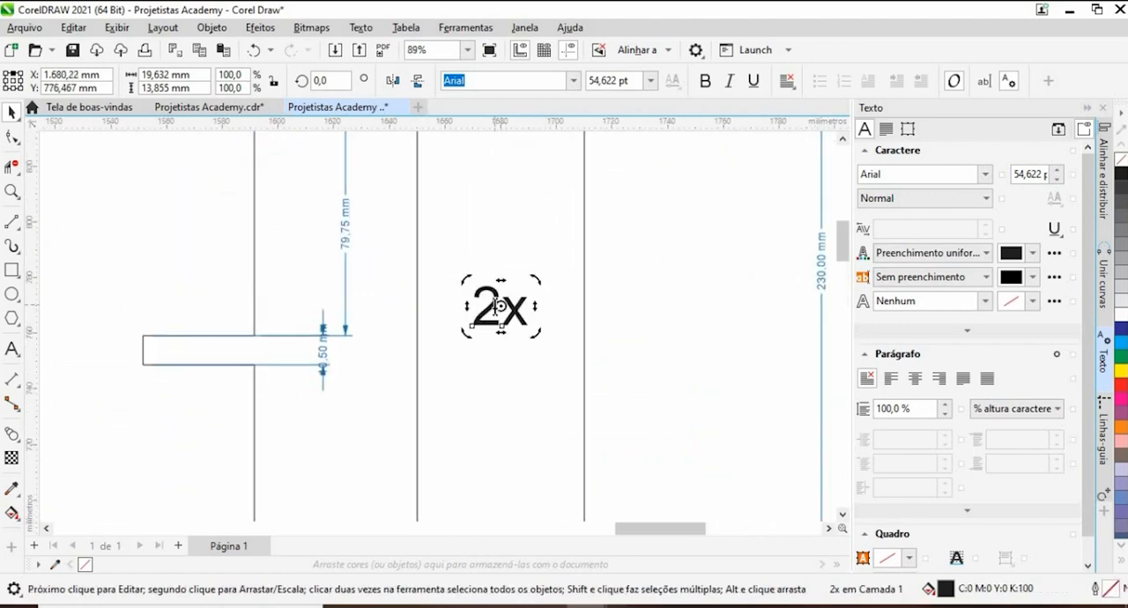
pyautogui.doubleClick(499, 306)
pyautogui.press('BackSpace')
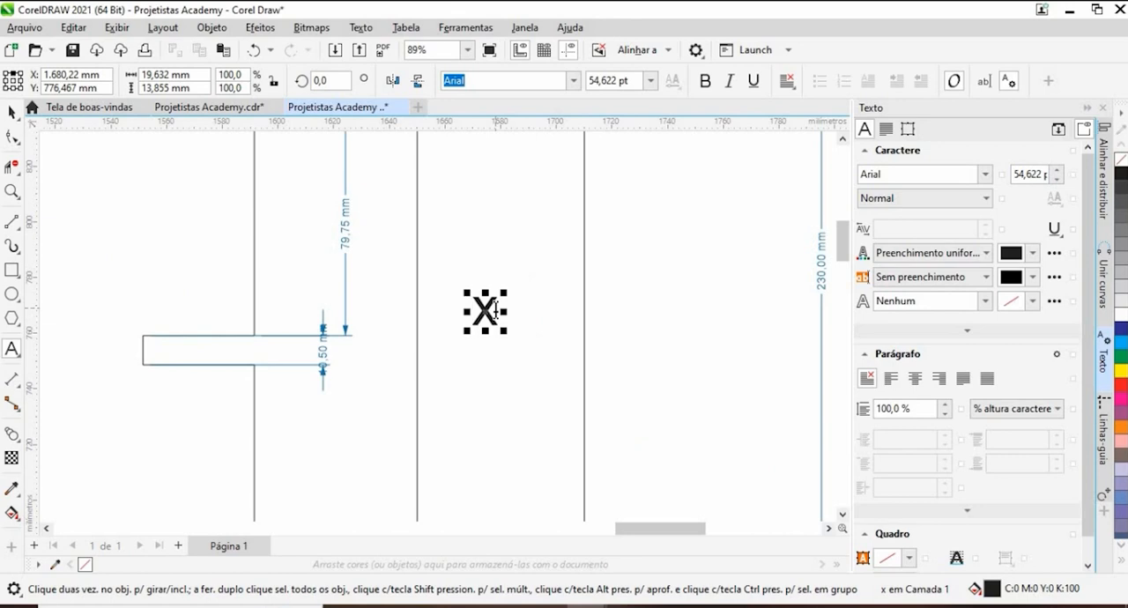
pyautogui.write('4')
# - Copy the "4x" label onto the single-notched divider above its notch and change the copy to "1x"
pyautogui.scroll(-5, 489, 354)
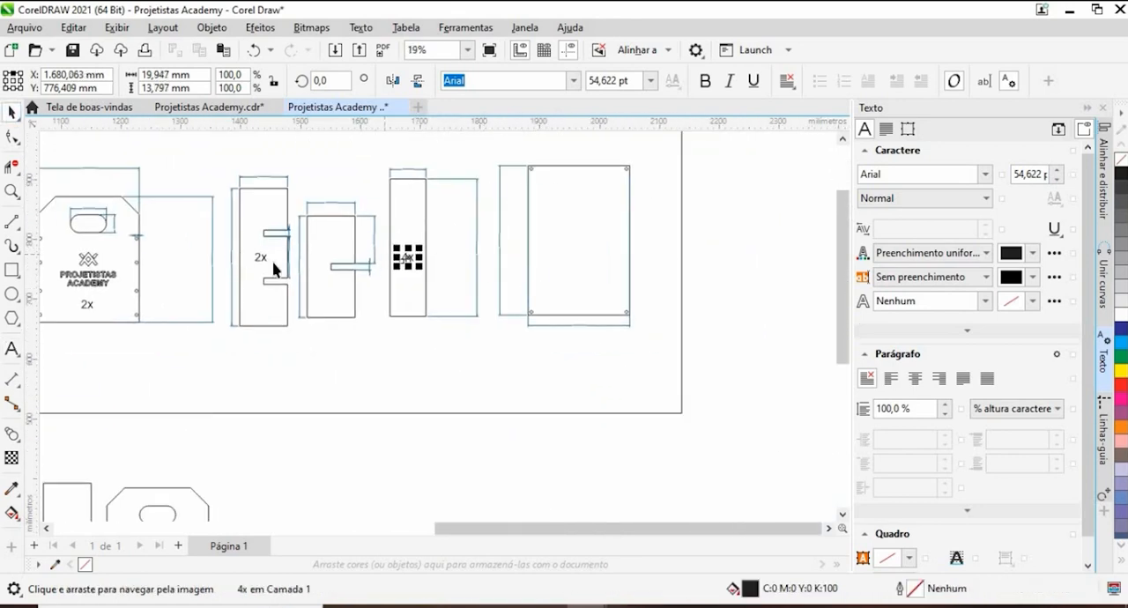
pyautogui.scroll(2, 414, 255)
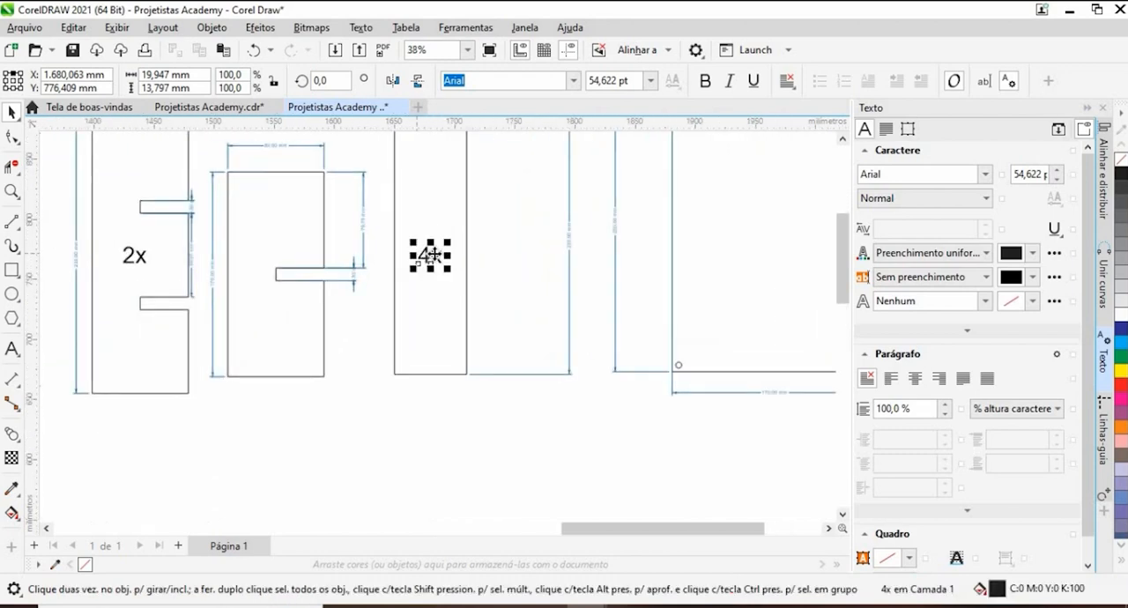
pyautogui.moveTo(429, 255); pyautogui.dragTo(276, 226)
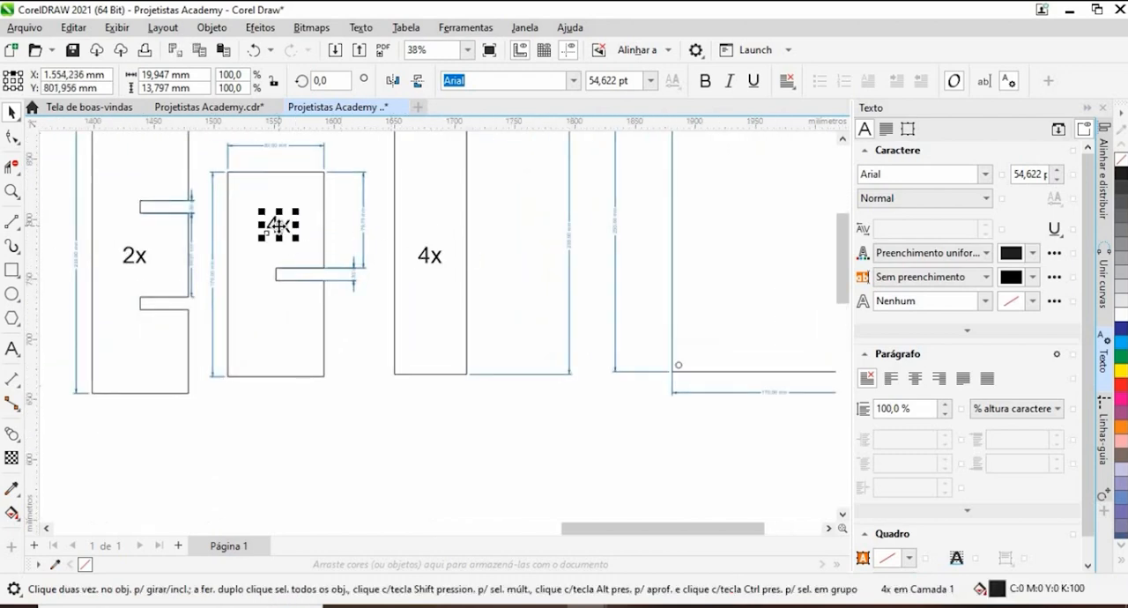
pyautogui.click(278, 226)
pyautogui.doubleClick(279, 225)
pyautogui.press('BackSpace')
pyautogui.write('1')
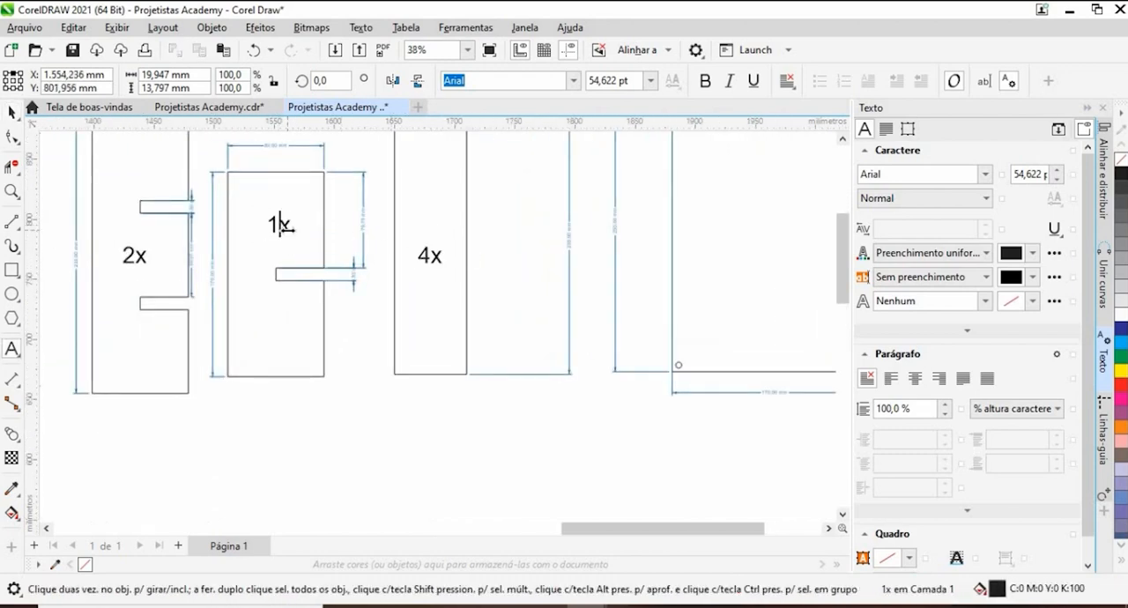
pyautogui.click(12, 113)
# - Copy the "1x" label to the middle of the large rectangular panel with the four corner holes
pyautogui.scroll(-2, 238, 236)
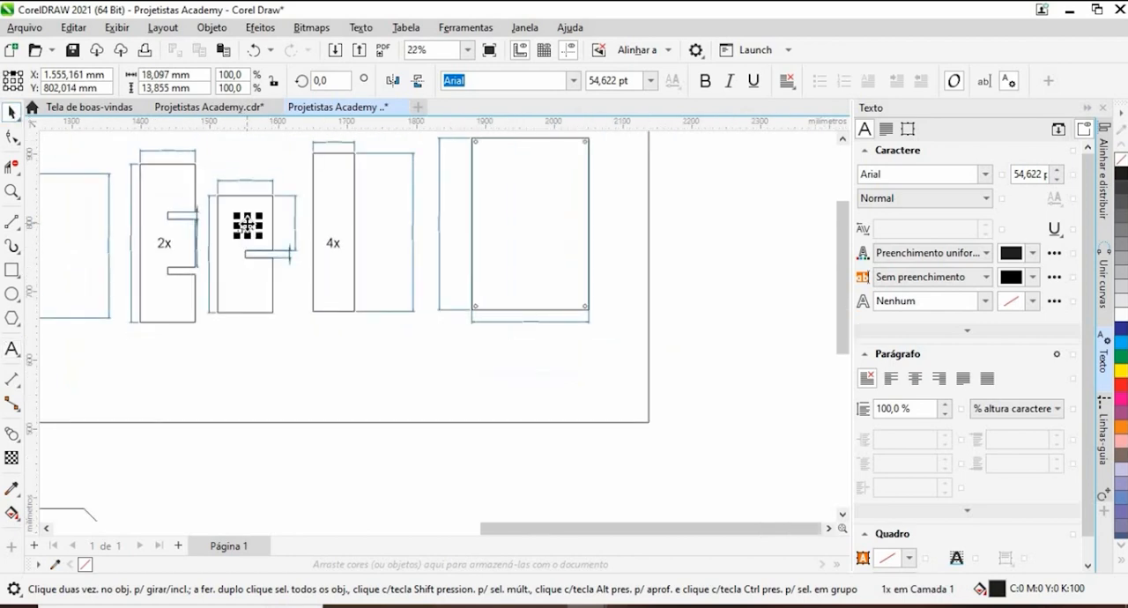
pyautogui.moveTo(246, 230); pyautogui.dragTo(529, 224)
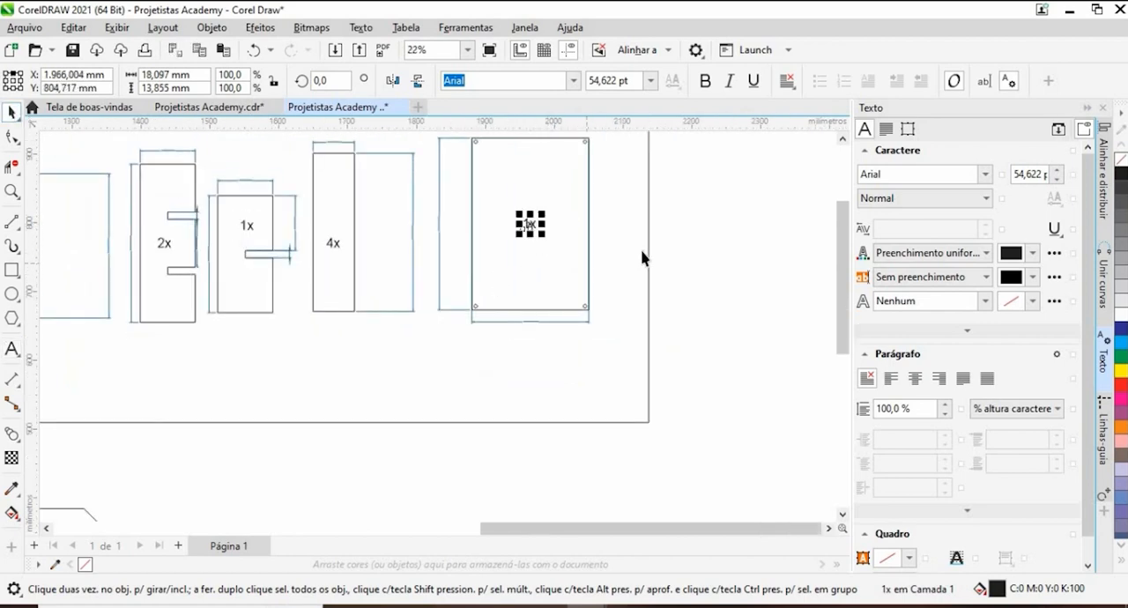
pyautogui.click(705, 245)
# - Delete the three leftover undimensioned parts below the frame
pyautogui.scroll(-2, 705, 244)
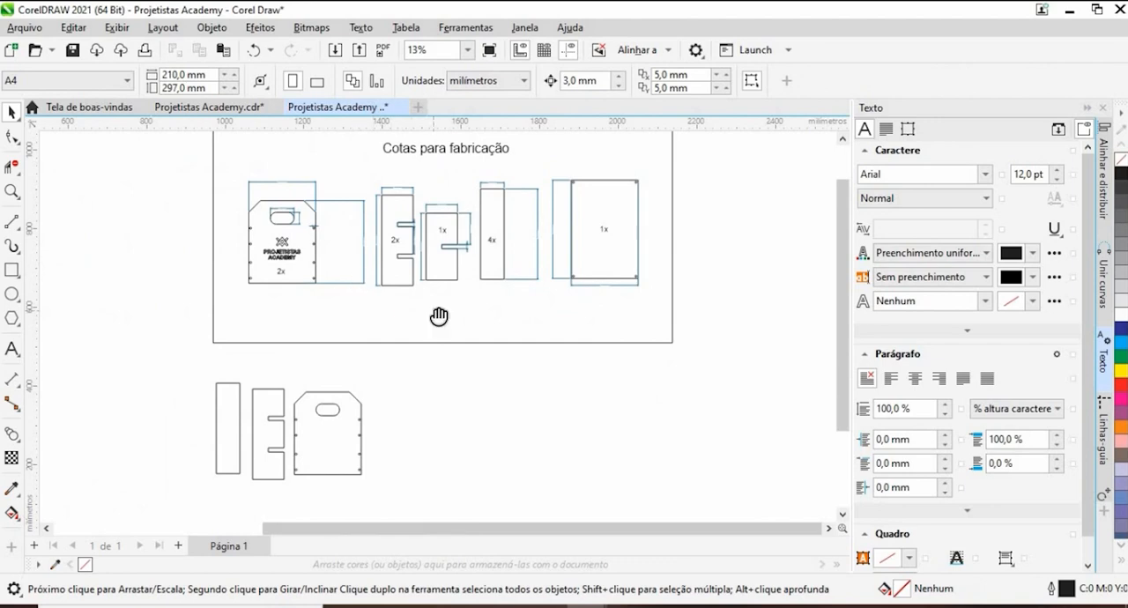
pyautogui.moveTo(439, 317); pyautogui.dragTo(450, 380)
pyautogui.moveTo(592, 327); pyautogui.dragTo(582, 284)
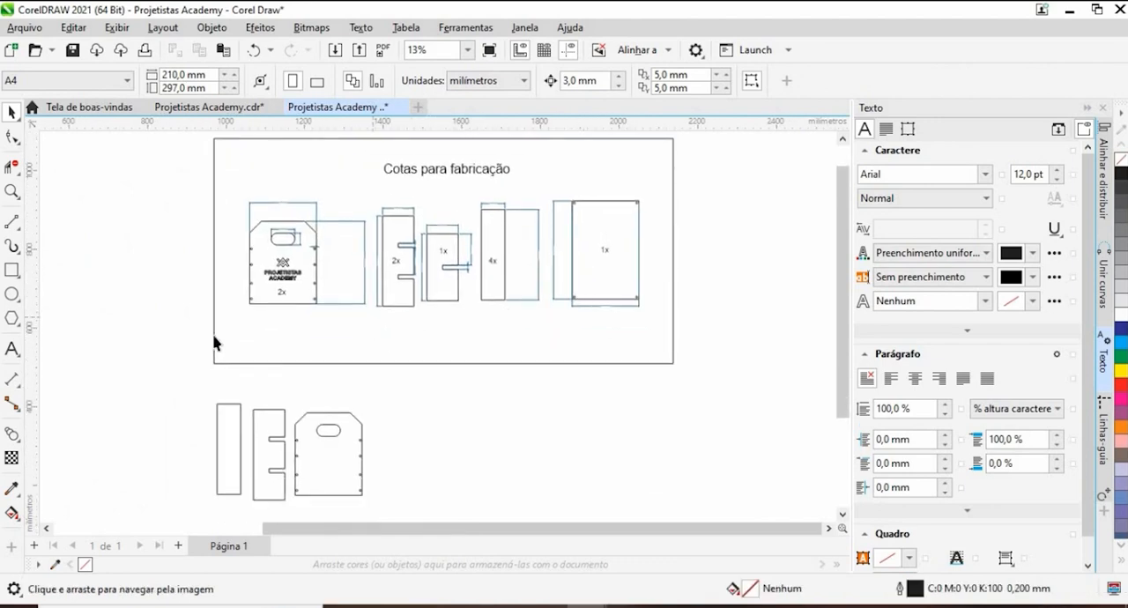
pyautogui.moveTo(302, 474); pyautogui.dragTo(436, 537)
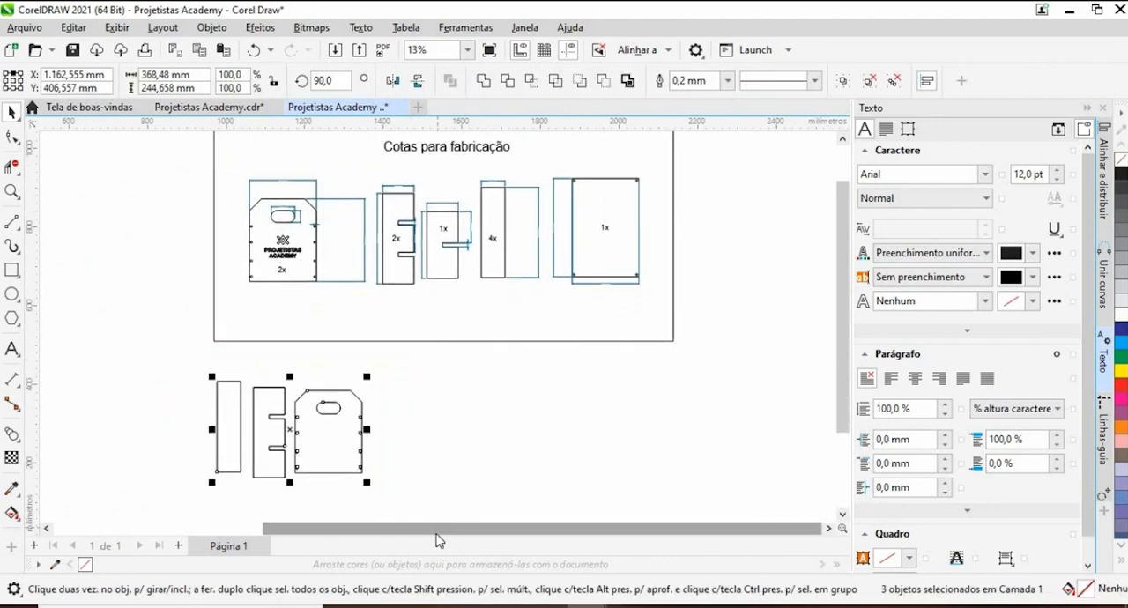
pyautogui.press('Delete')
# - Examine the framed fabrication layout, checking the parts' dimensions, the quantity labels and the logo on the end panel
pyautogui.moveTo(583, 357)
pyautogui.mouseDown()
pyautogui.moveTo(594, 460)
pyautogui.moveTo(592, 279)
pyautogui.mouseUp()
pyautogui.scroll(1, 594, 461)
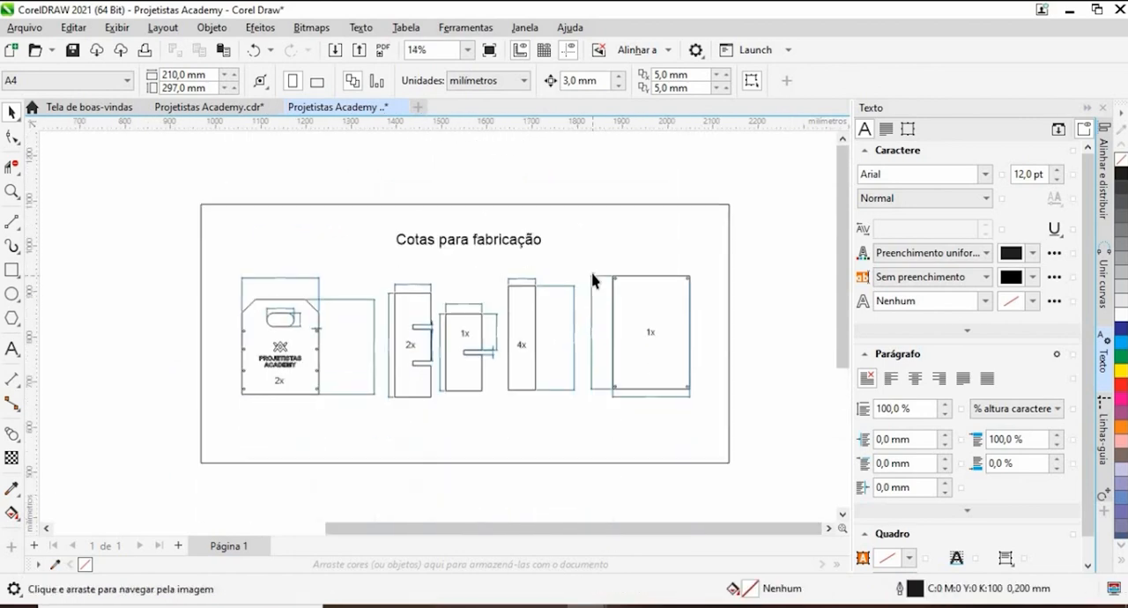
pyautogui.scroll(2, 592, 280)
pyautogui.moveTo(592, 326); pyautogui.dragTo(592, 312)
pyautogui.moveTo(498, 359); pyautogui.dragTo(519, 258)
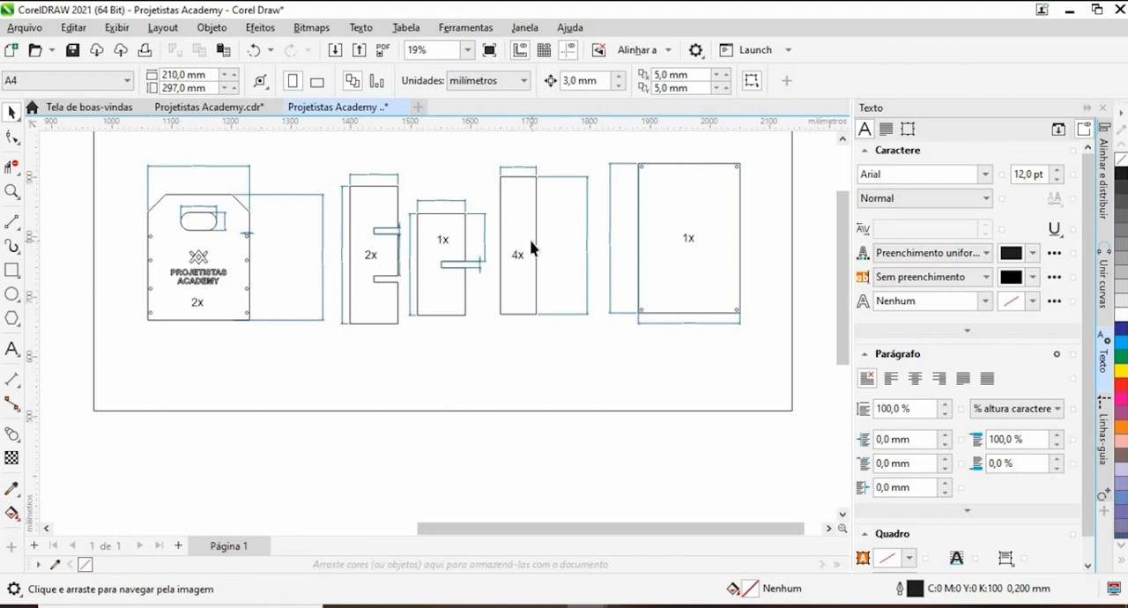
pyautogui.scroll(3, 207, 267)
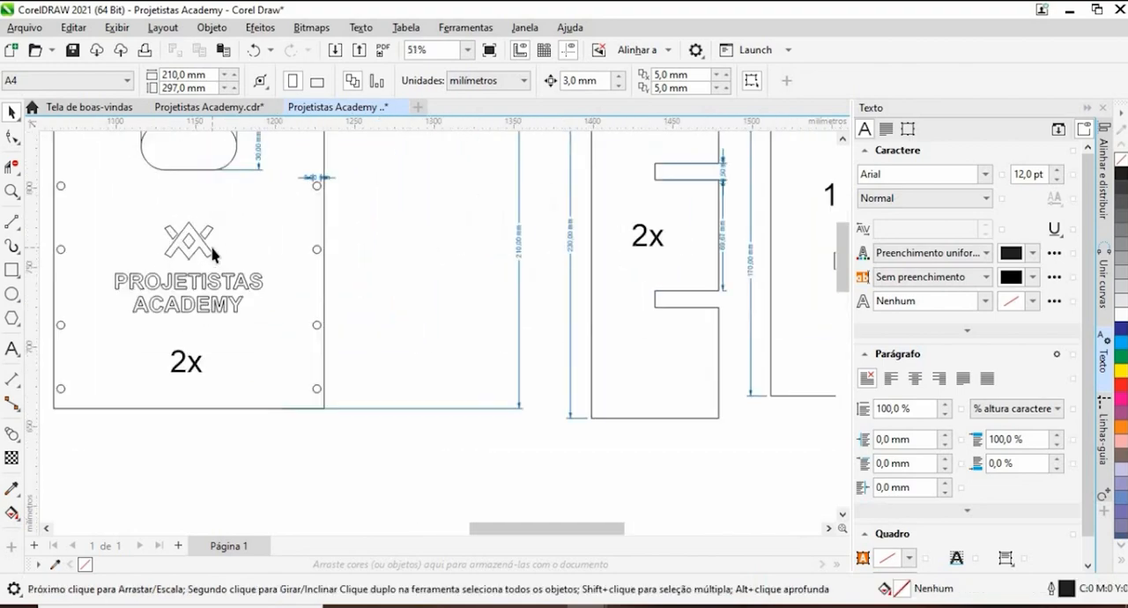
pyautogui.scroll(-3, 220, 265)
pyautogui.scroll(-1, 395, 279)
pyautogui.moveTo(397, 283); pyautogui.dragTo(377, 363)
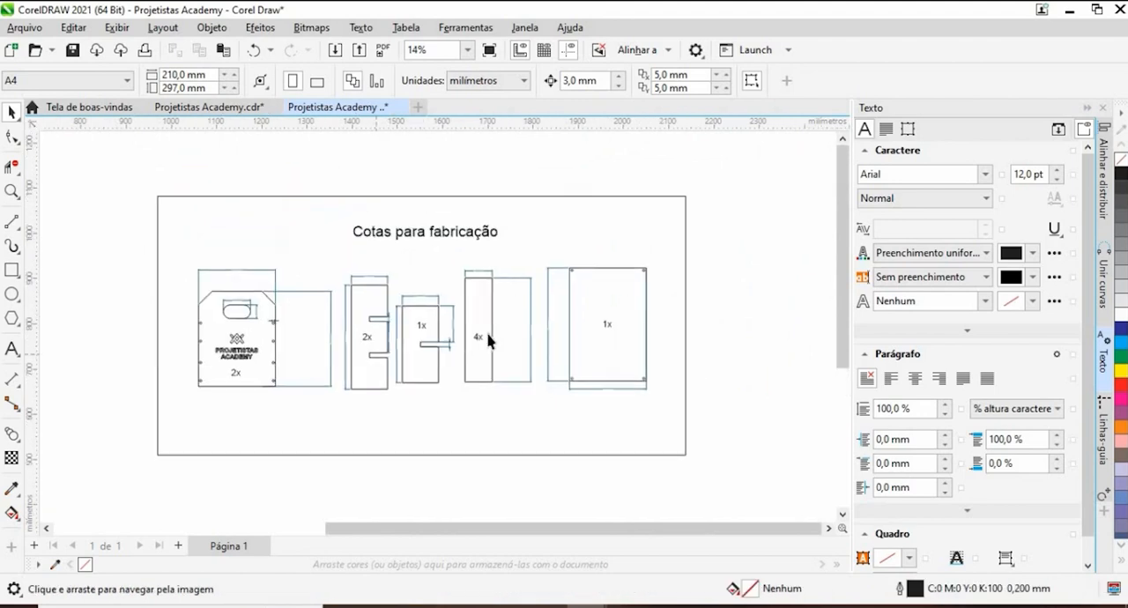
pyautogui.moveTo(488, 332); pyautogui.dragTo(458, 281)
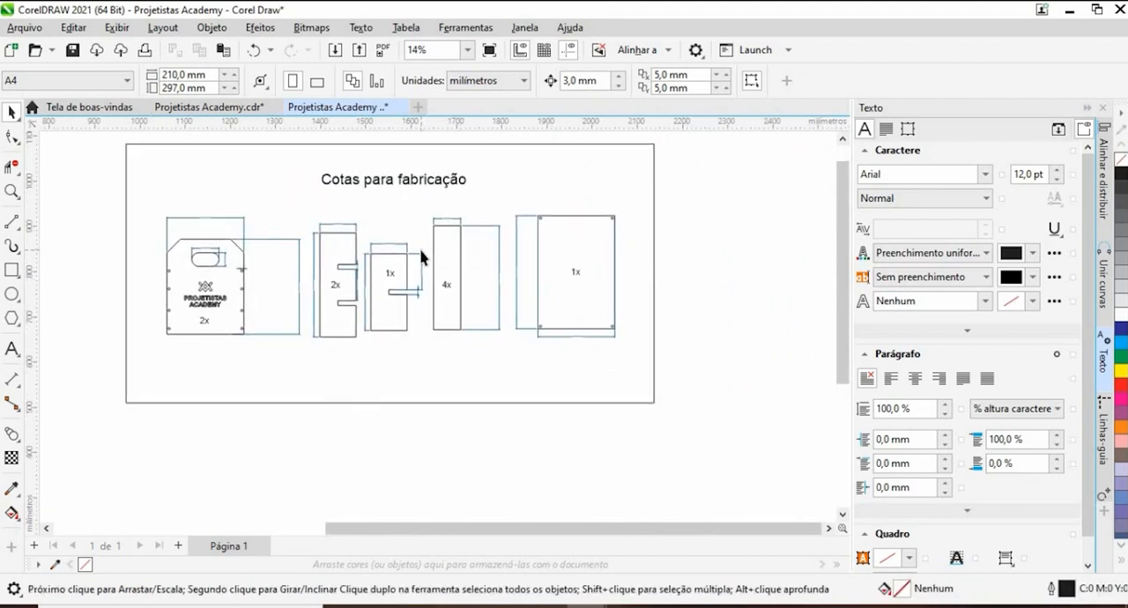
pyautogui.scroll(2, 422, 257)
pyautogui.scroll(-1, 445, 261)
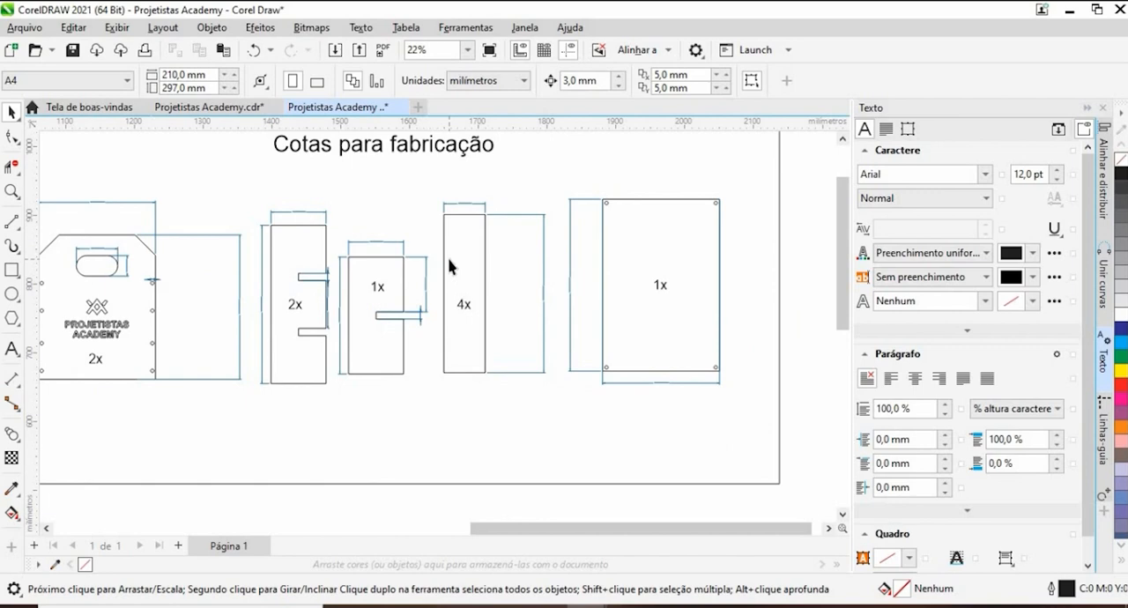
pyautogui.scroll(-1, 504, 315)
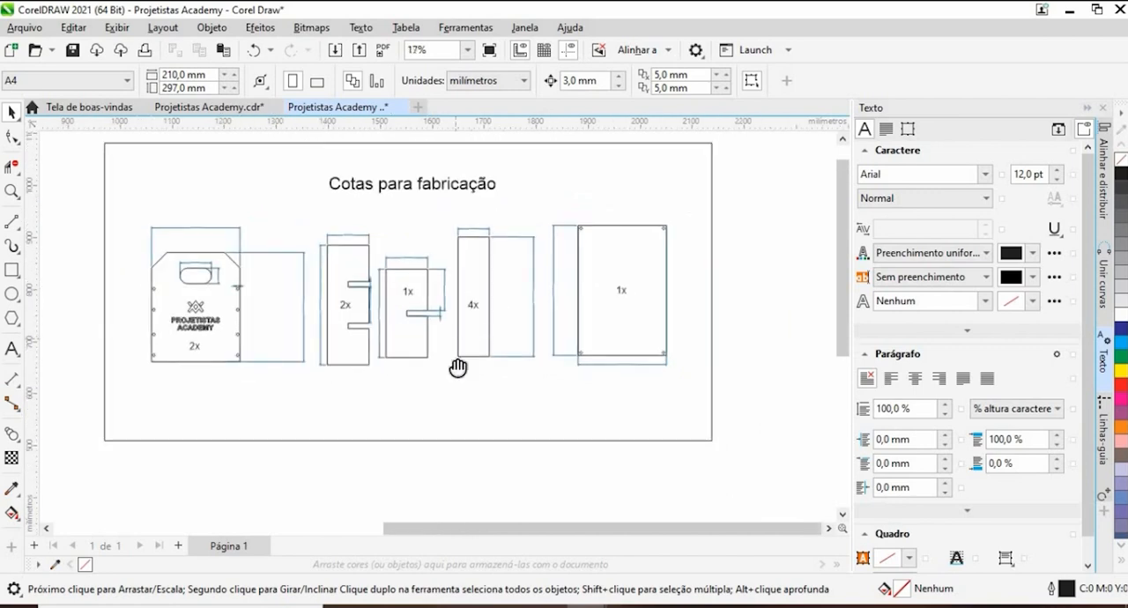
pyautogui.moveTo(457, 367); pyautogui.dragTo(457, 389)
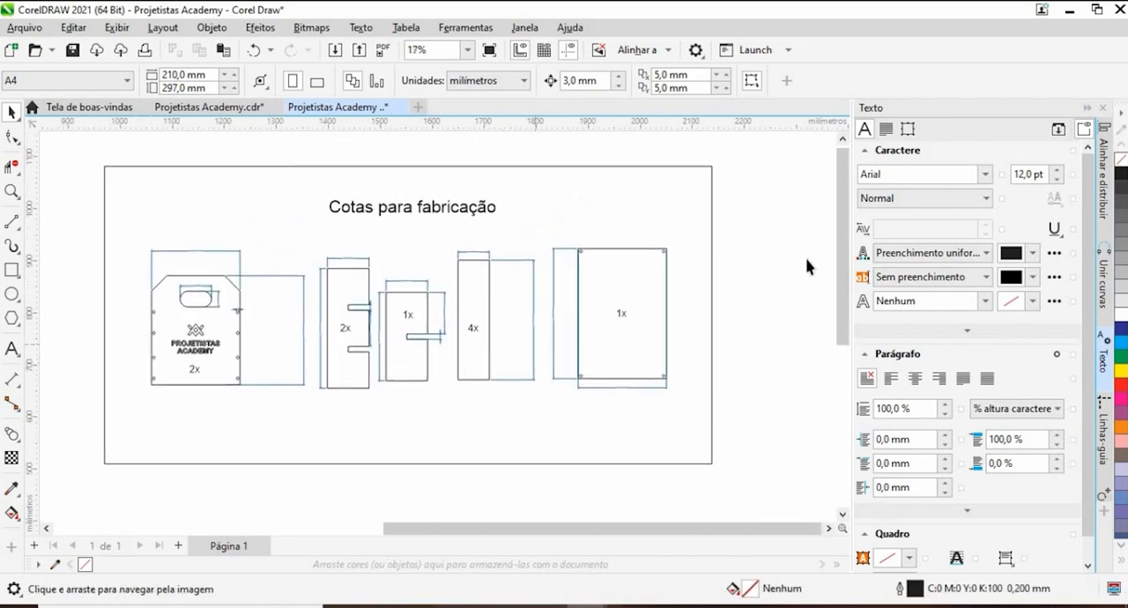
# - Close the text formatting docker and move the wooden crate photo to just outside the frame, beside the end panel
pyautogui.click(1101, 107)
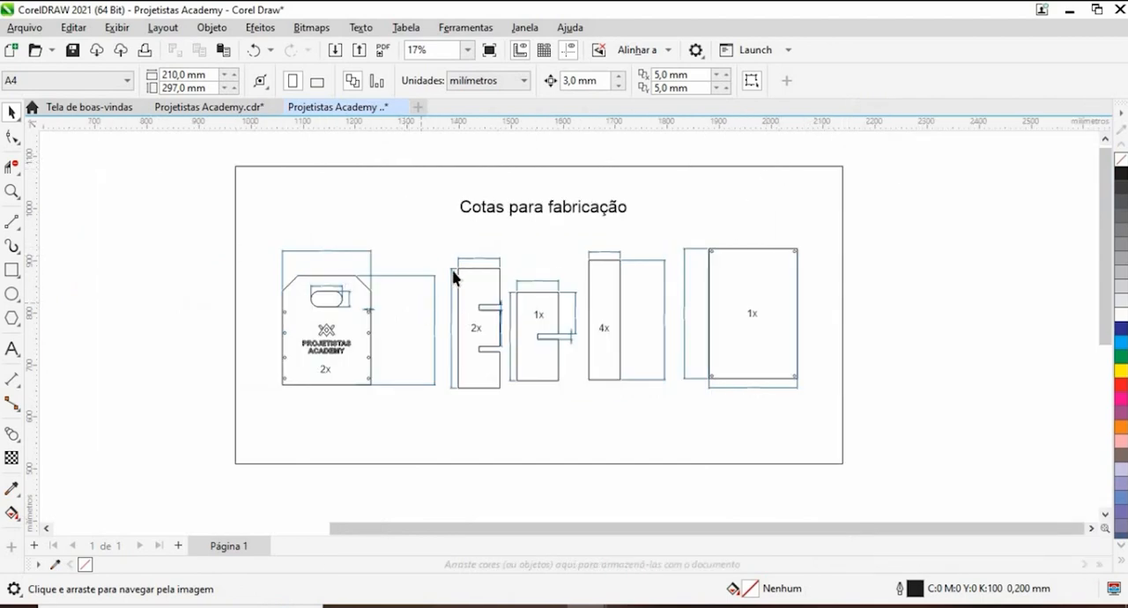
pyautogui.scroll(-3, 452, 278)
pyautogui.moveTo(161, 397); pyautogui.dragTo(363, 302)
pyautogui.scroll(4, 365, 303)
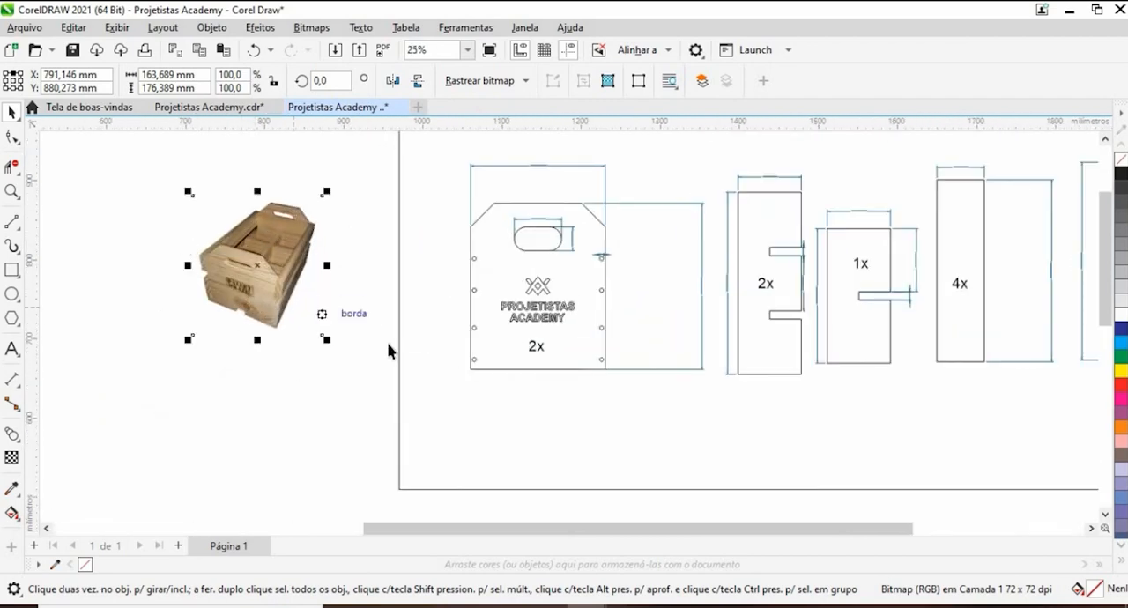
# - Add a person's name as 24 pt Arial text outside the frame, beyond the large rectangular panel
pyautogui.scroll(-1, 229, 325)
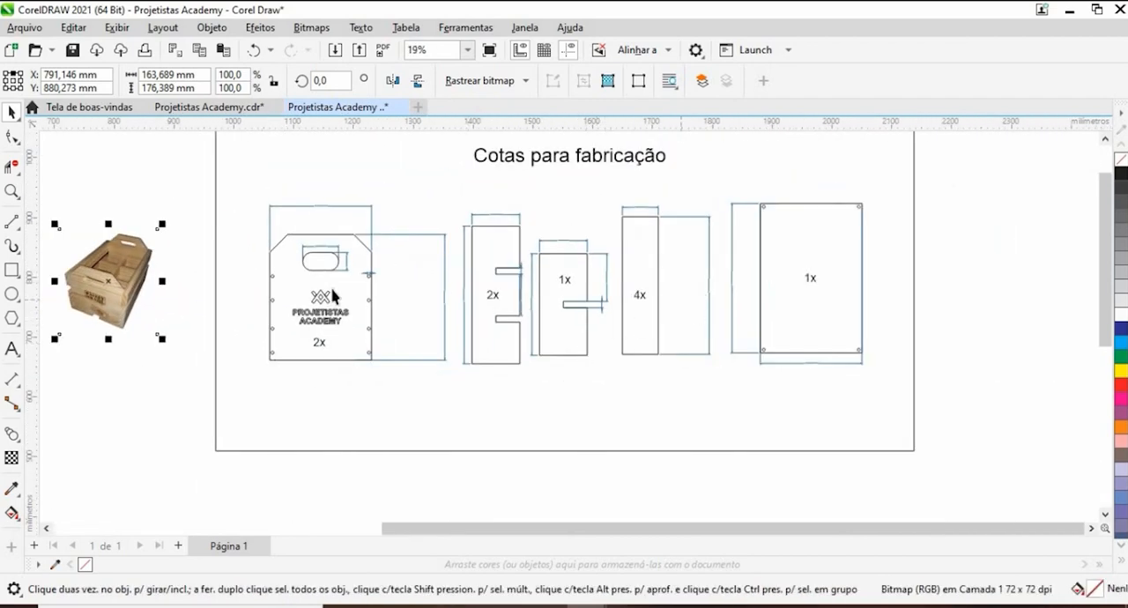
pyautogui.scroll(4, 314, 322)
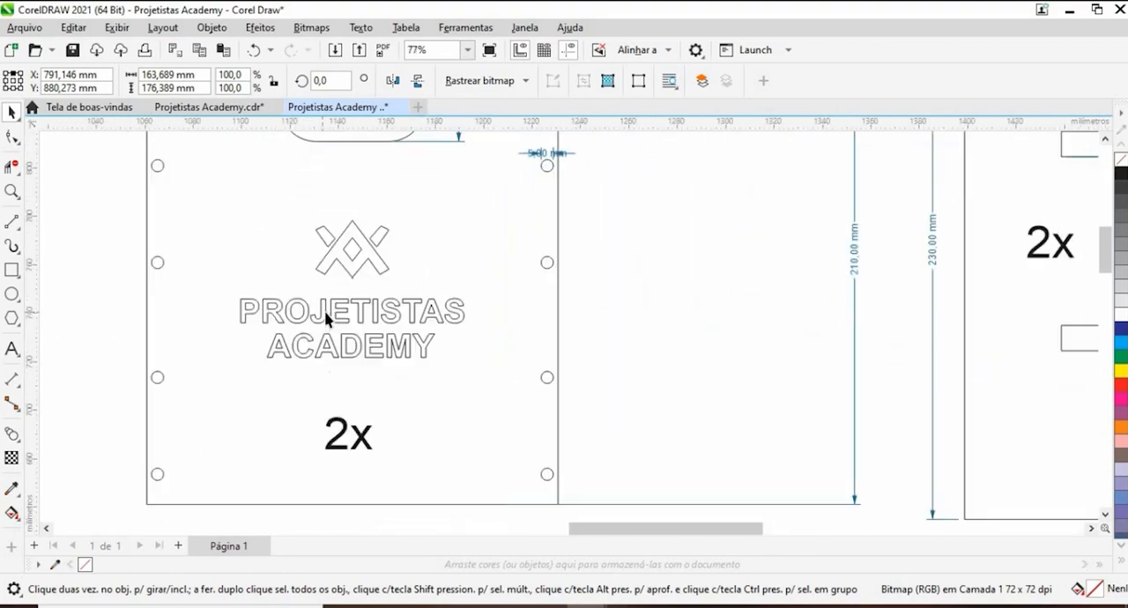
pyautogui.scroll(-2, 326, 313)
pyautogui.scroll(2, 326, 308)
pyautogui.scroll(-5, 315, 308)
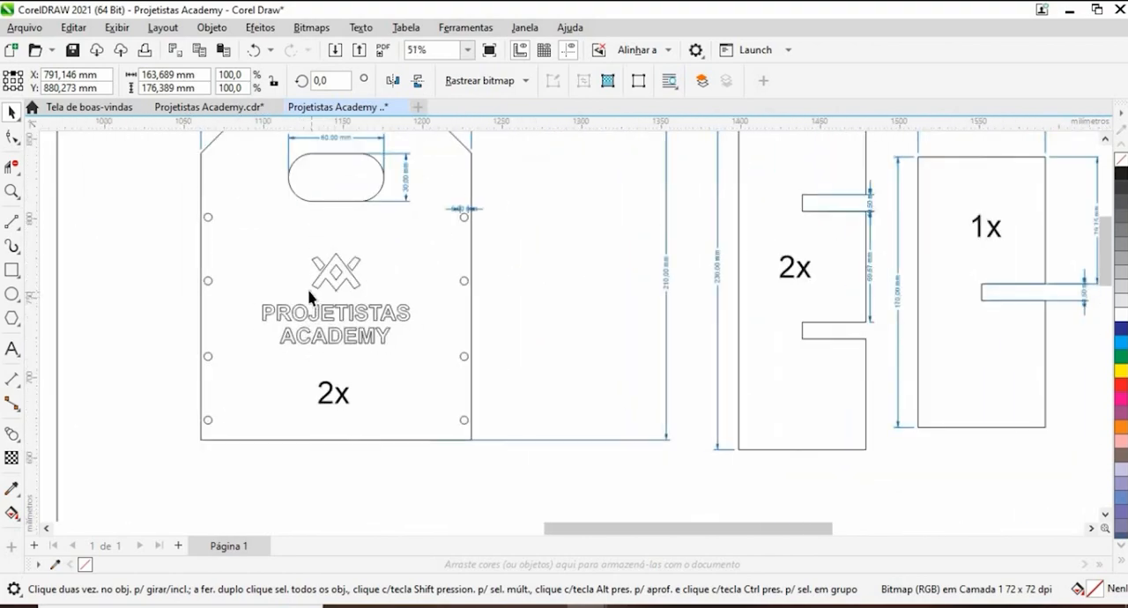
pyautogui.click(13, 350)
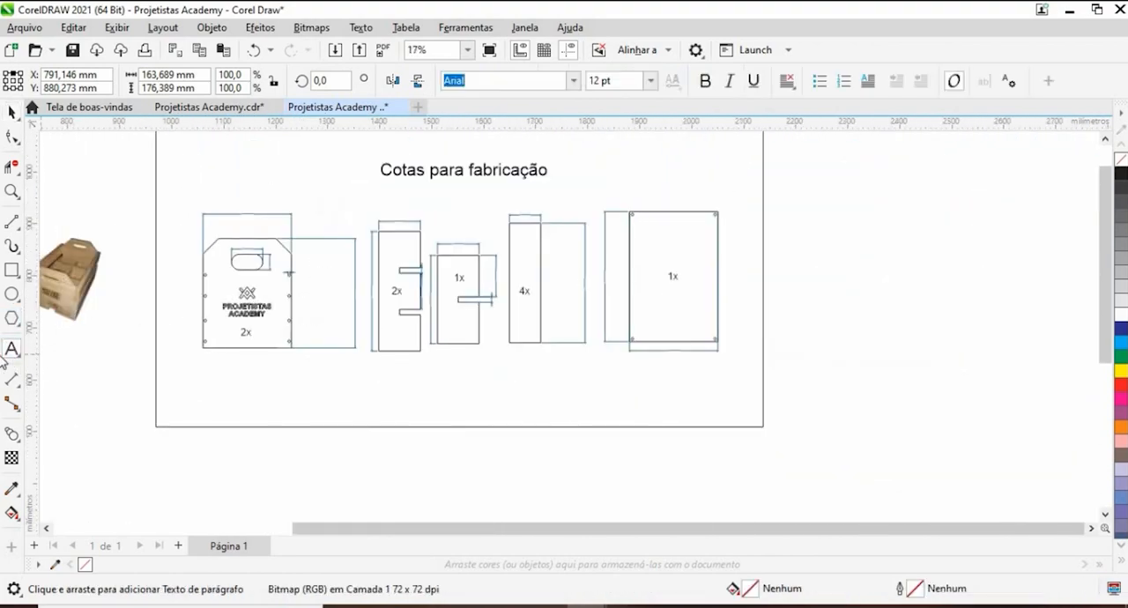
pyautogui.click(805, 249)
pyautogui.scroll(3, 832, 227)
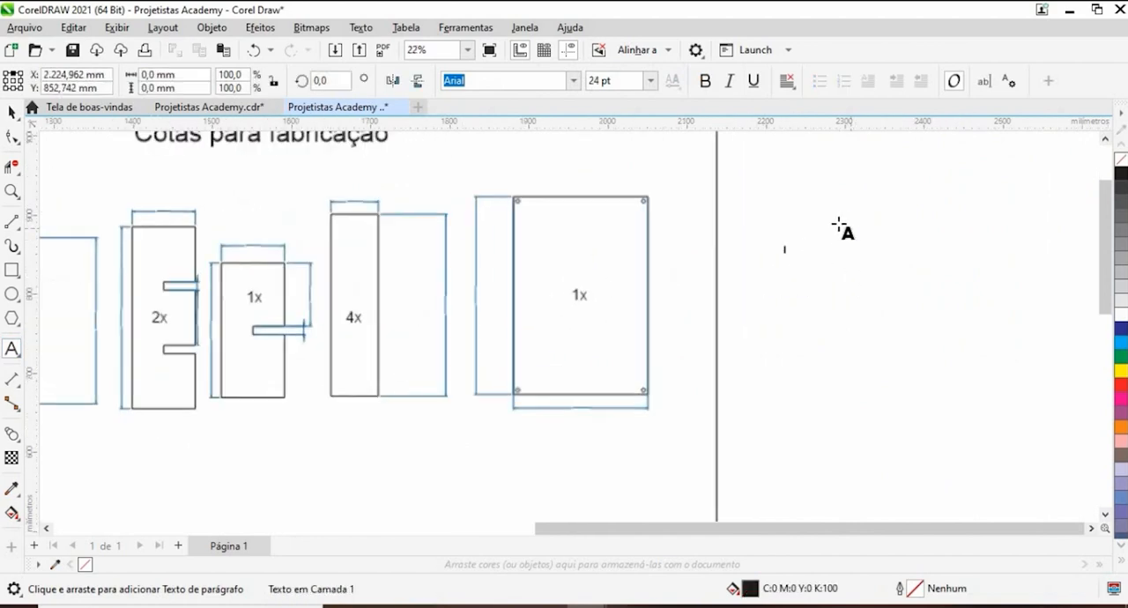
pyautogui.write('Belchior')
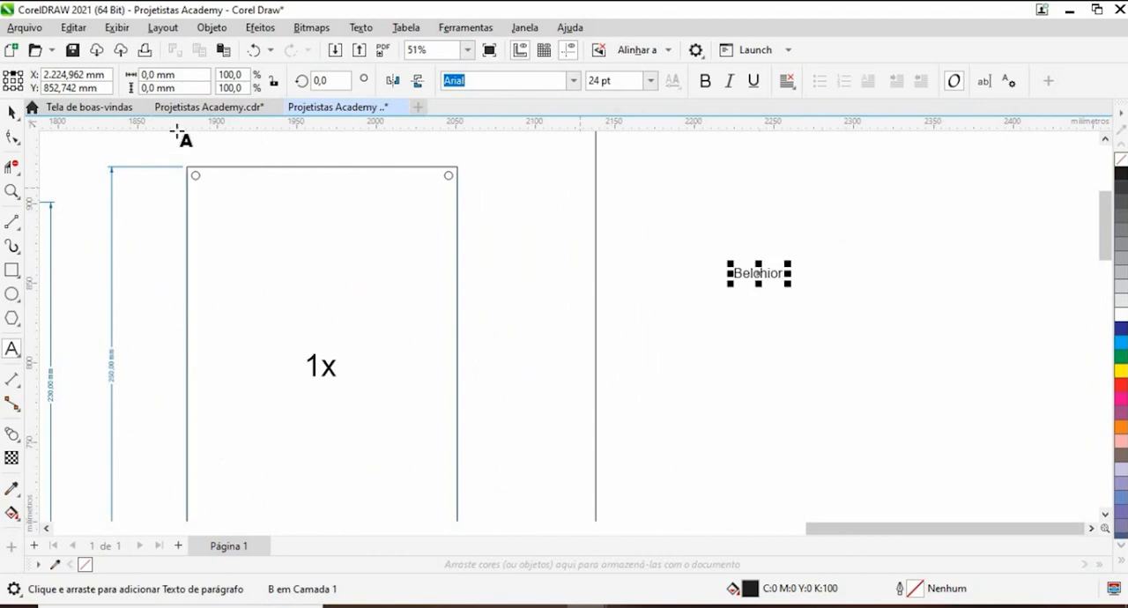
# - Enlarge the name text to about 72 pt, set it in BallantinesScriptEF ExtraBold, and stretch it to about 93 × 30 mm
pyautogui.click(11, 112)
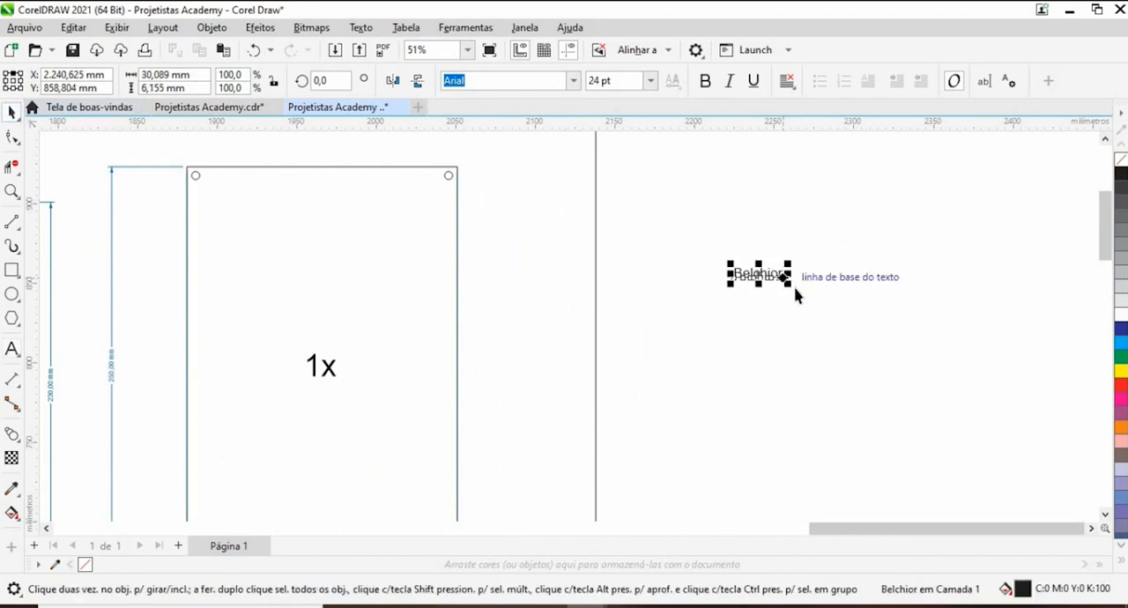
pyautogui.moveTo(789, 286); pyautogui.dragTo(878, 370)
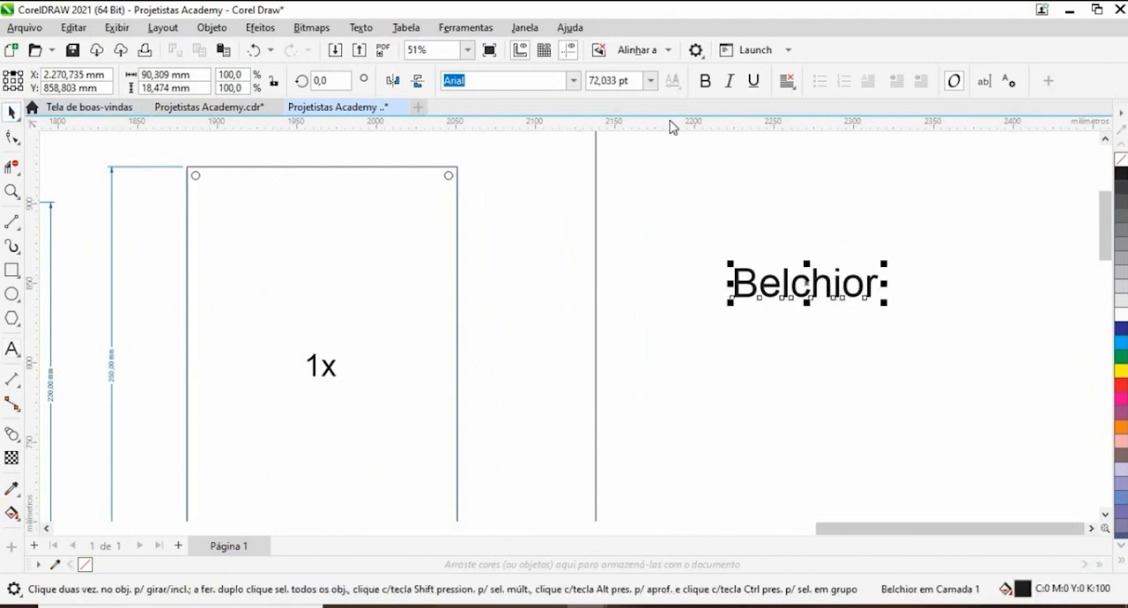
pyautogui.click(574, 80)
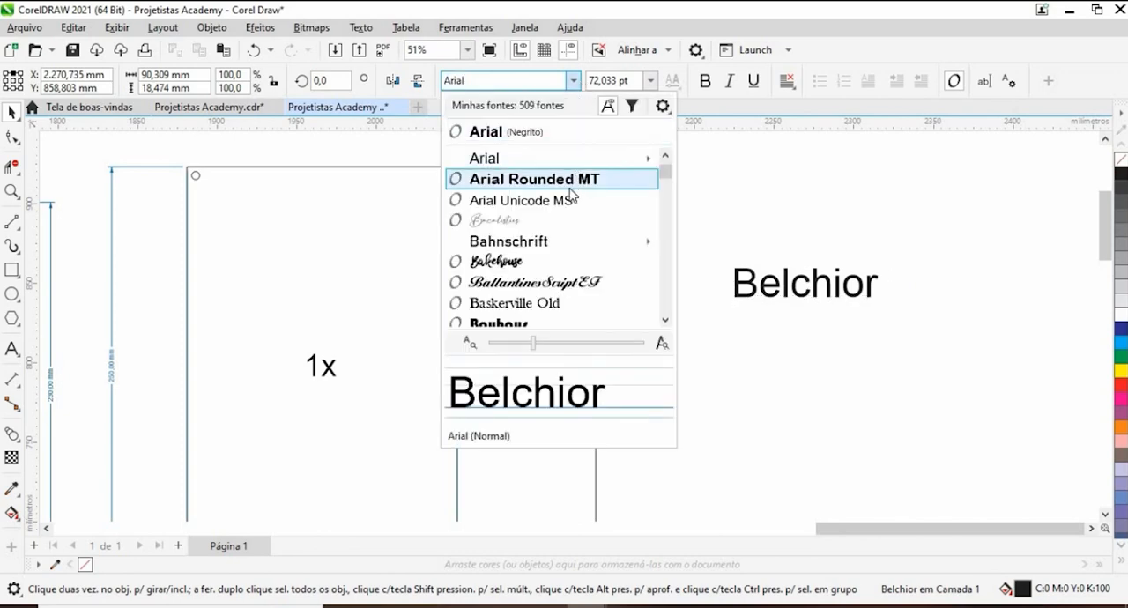
pyautogui.click(533, 284)
pyautogui.scroll(-1, 573, 230)
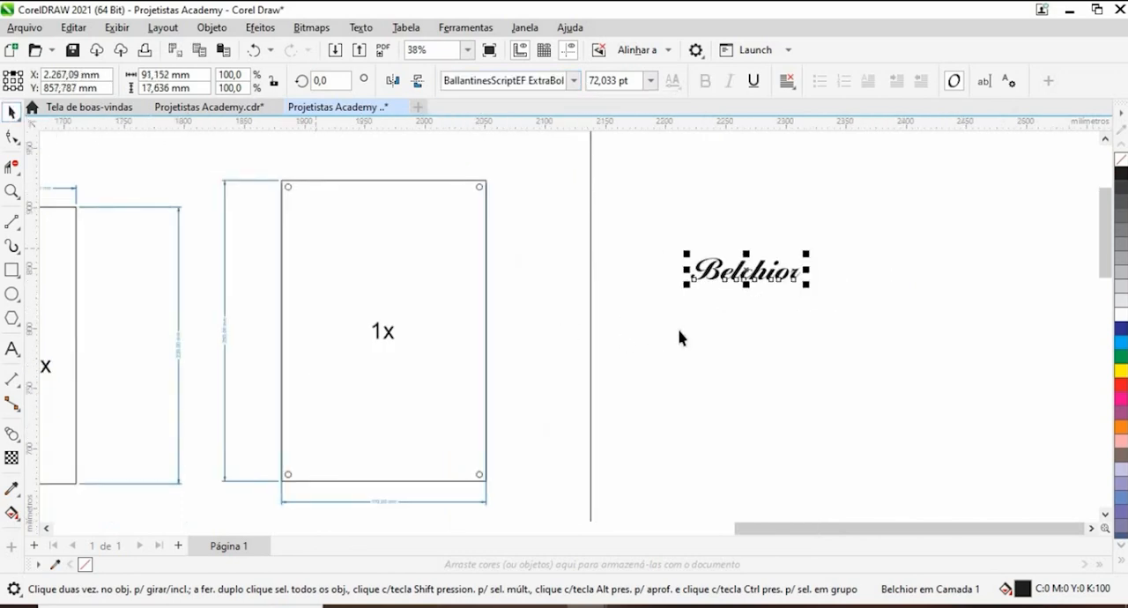
pyautogui.moveTo(745, 284)
pyautogui.mouseDown()
pyautogui.moveTo(747, 316)
pyautogui.moveTo(746, 300)
pyautogui.mouseUp()
pyautogui.moveTo(809, 276)
pyautogui.mouseDown()
pyautogui.moveTo(849, 274)
pyautogui.moveTo(809, 276)
pyautogui.mouseUp()
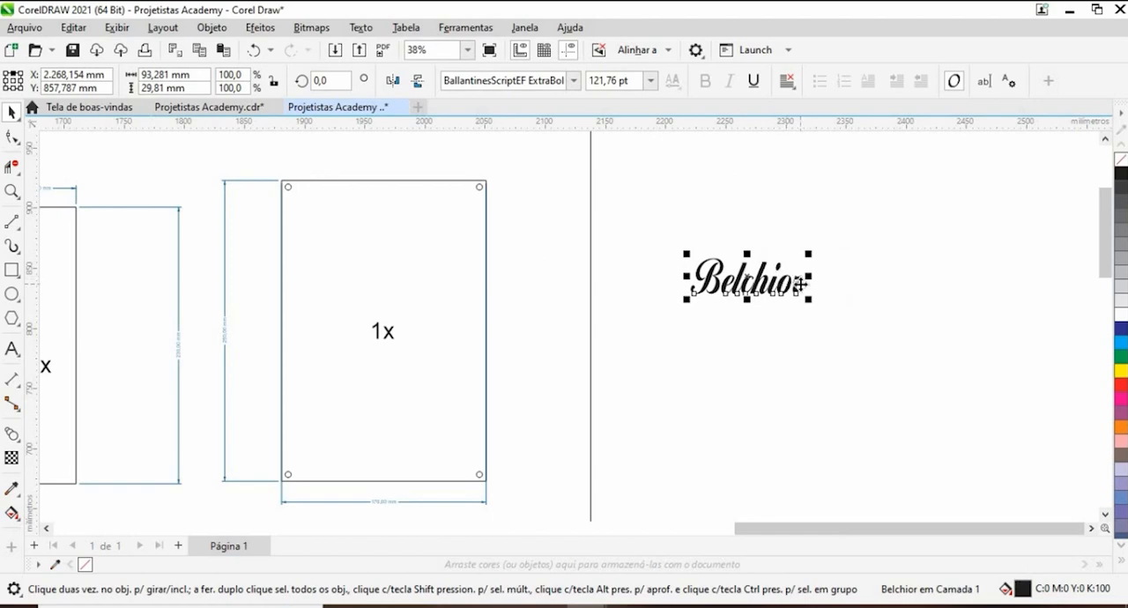
# - Delete the script name text outside the frame
pyautogui.press('Delete')
pyautogui.scroll(-2, 735, 277)
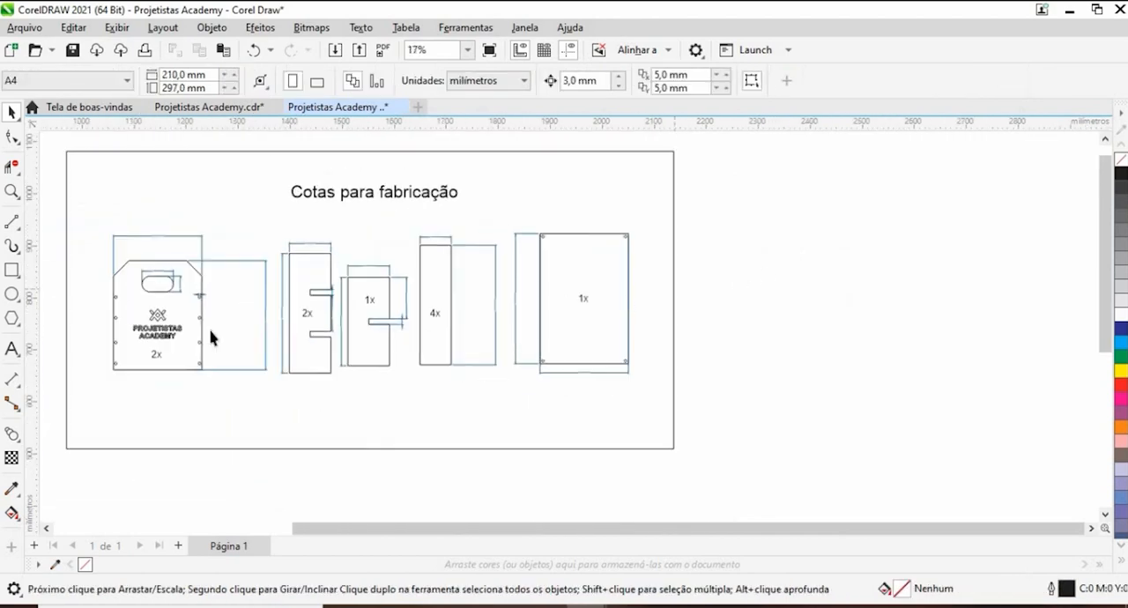
# - Review the whole "Cotas para fabricação" sheet, checking the frame, the dimensioned parts, their quantity labels and the crate photo beside it
pyautogui.scroll(1, 255, 336)
pyautogui.moveTo(348, 325); pyautogui.dragTo(455, 299)
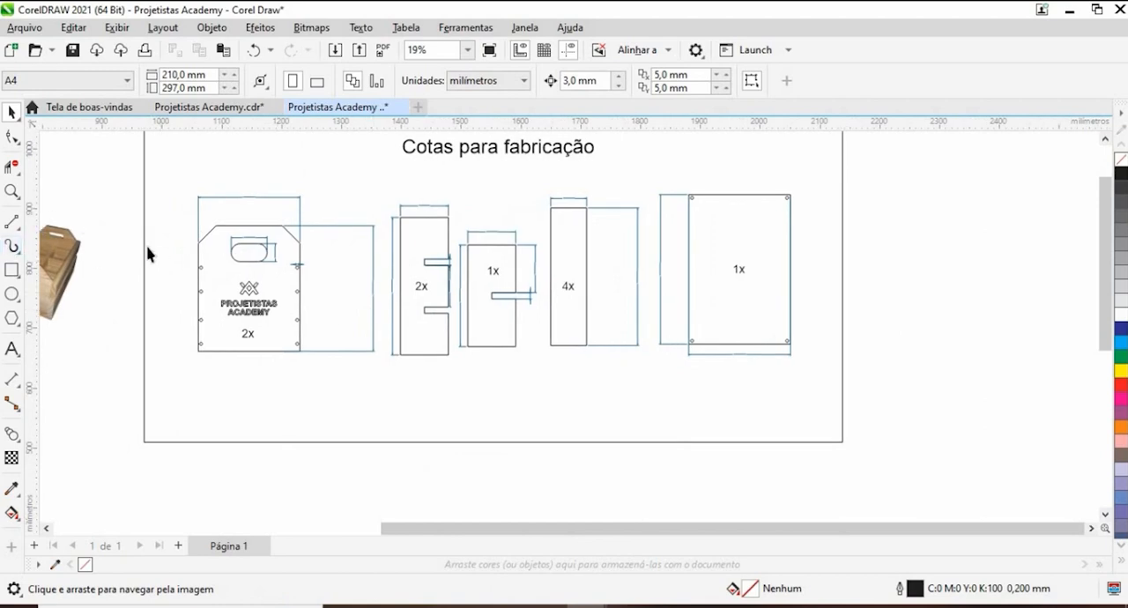
pyautogui.scroll(1, 403, 310)
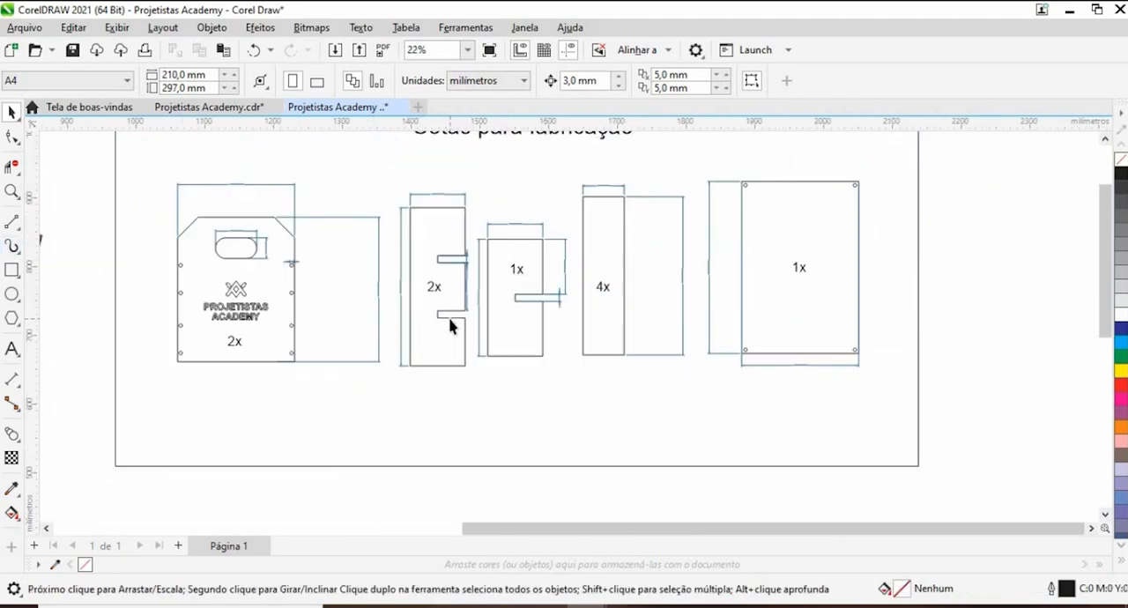
pyautogui.scroll(-2, 574, 345)
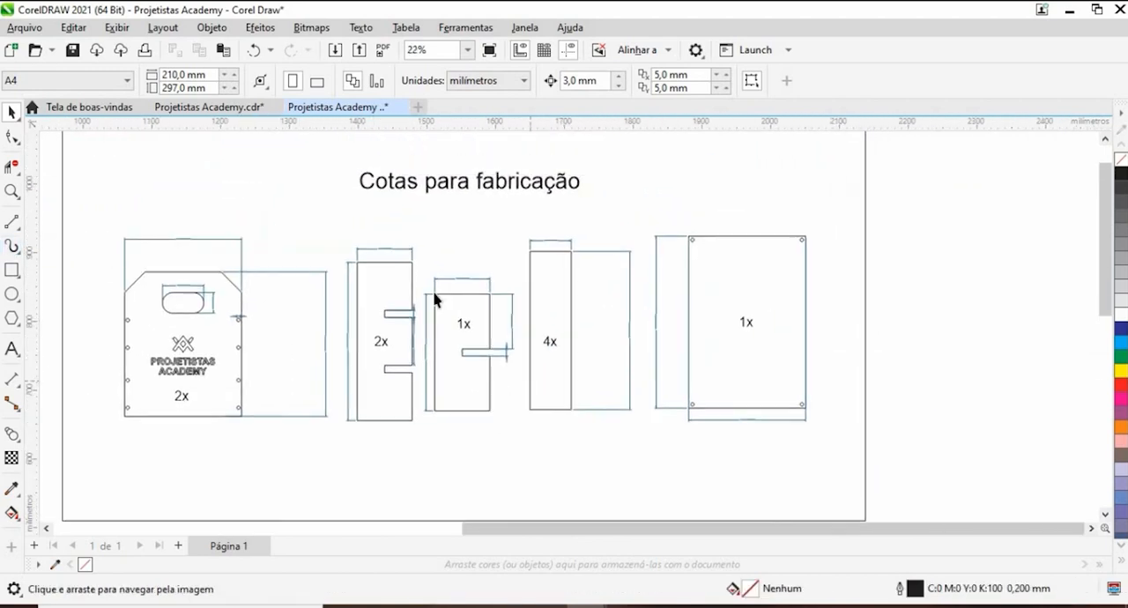
pyautogui.scroll(-2, 453, 291)
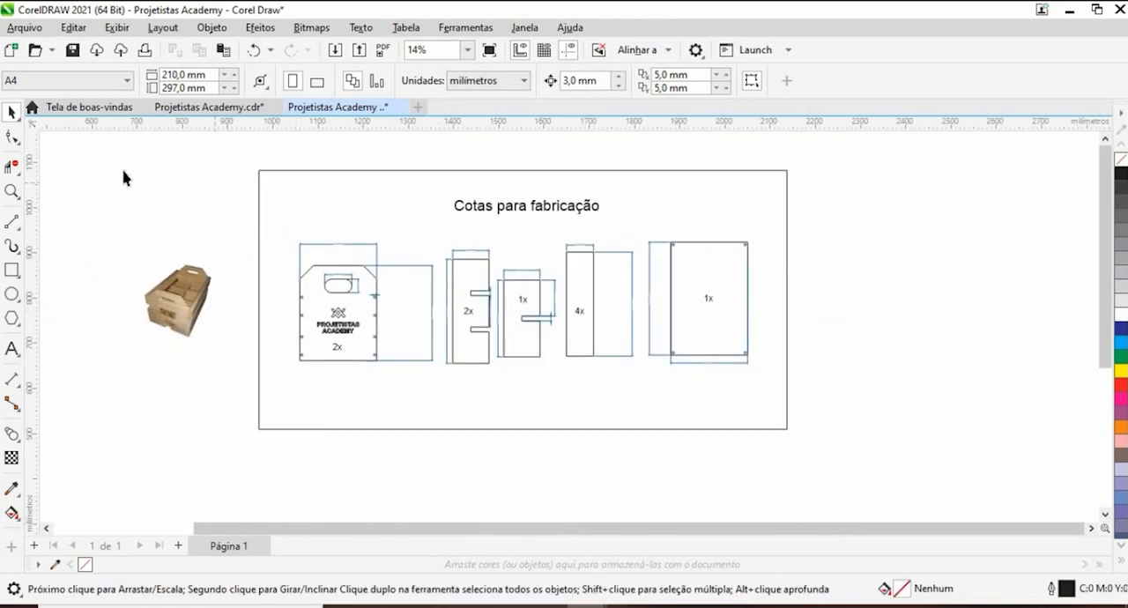
pyautogui.moveTo(73, 146); pyautogui.dragTo(830, 464)
pyautogui.click(411, 307)
pyautogui.scroll(6, 430, 304)
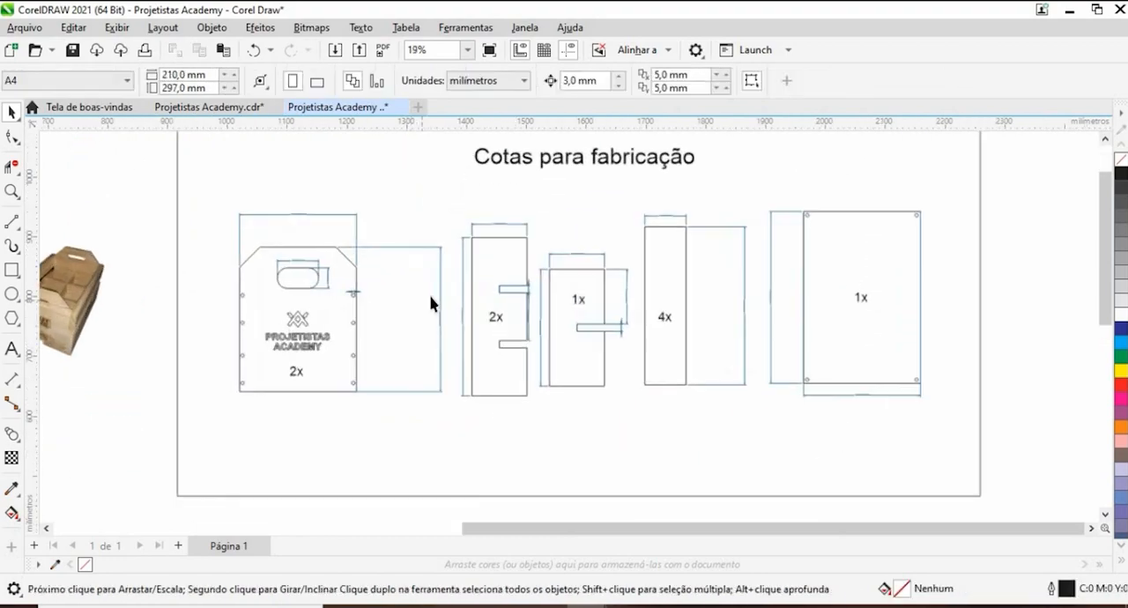
pyautogui.scroll(-4, 427, 304)
pyautogui.scroll(2, 447, 291)
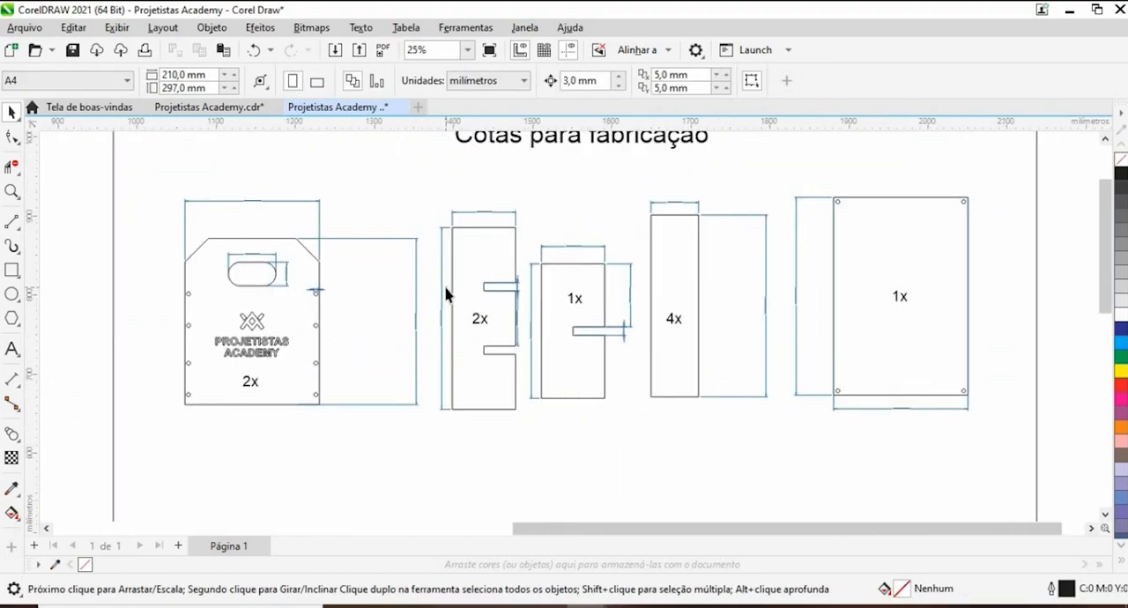
pyautogui.scroll(-1, 471, 294)
pyautogui.scroll(-2, 520, 297)
pyautogui.scroll(3, 534, 297)
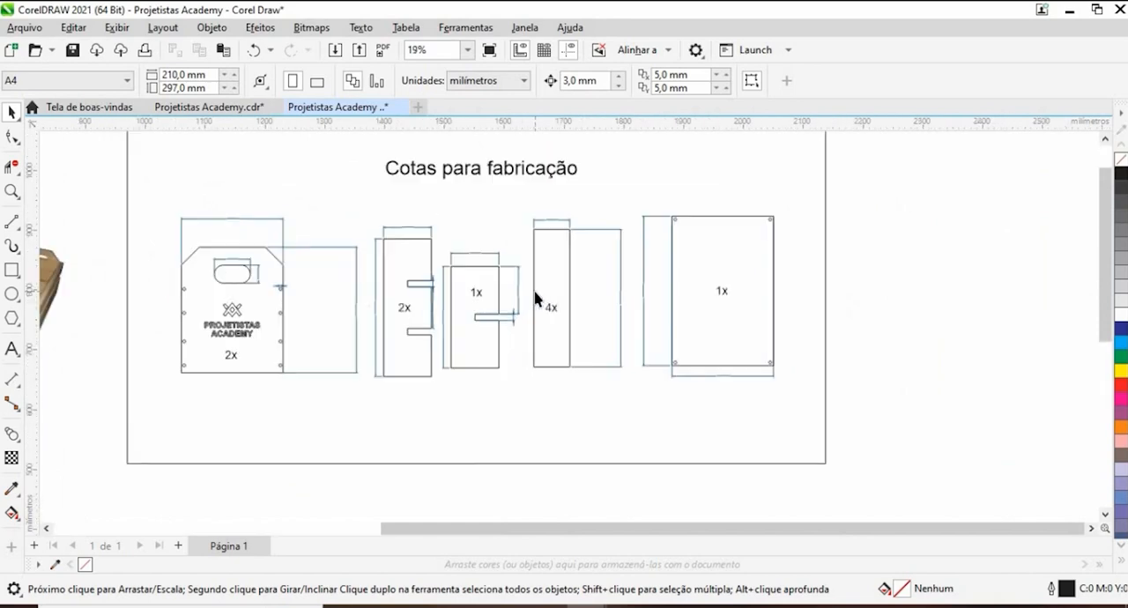
pyautogui.scroll(-2, 535, 298)
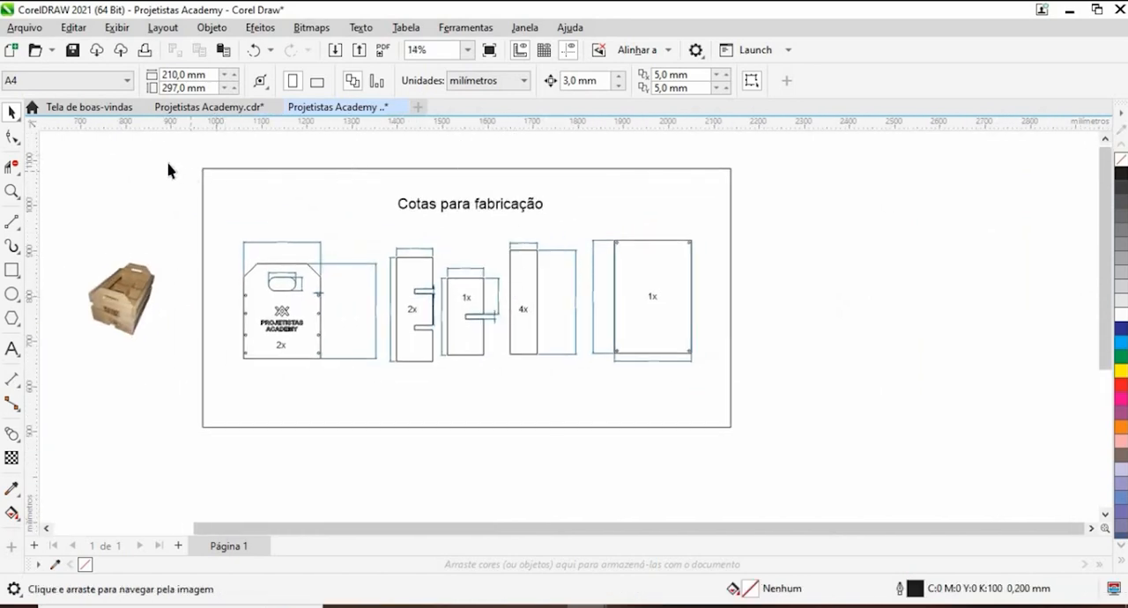
pyautogui.moveTo(154, 159); pyautogui.dragTo(800, 455)
pyautogui.moveTo(800, 456)
pyautogui.mouseDown()
pyautogui.moveTo(144, 163)
pyautogui.moveTo(144, 145)
pyautogui.moveTo(821, 478)
pyautogui.mouseUp()
pyautogui.moveTo(258, 243); pyautogui.dragTo(222, 162)
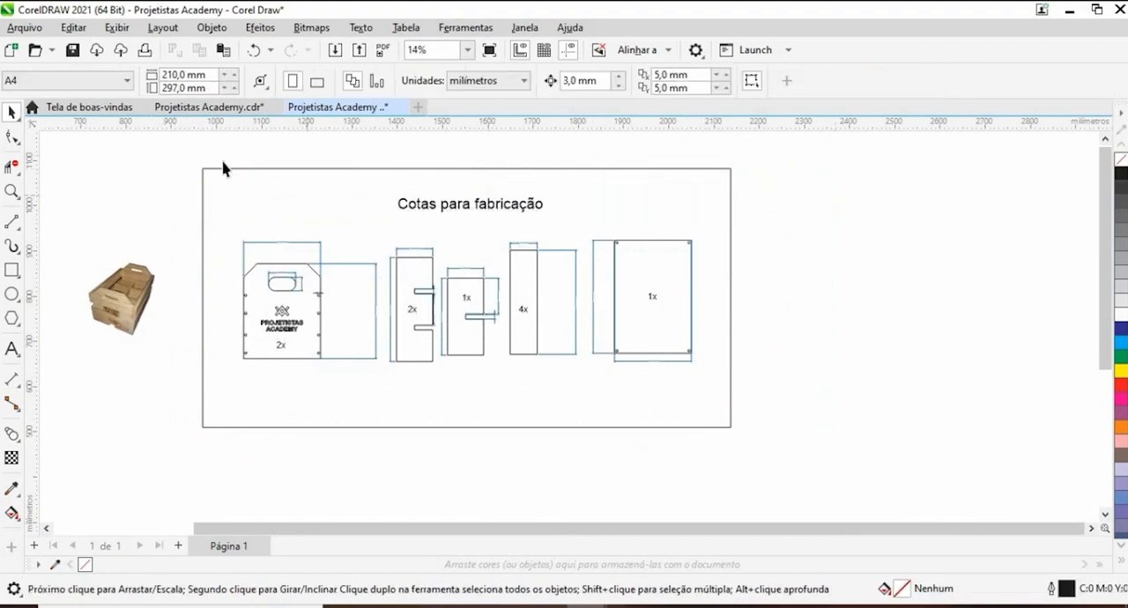
pyautogui.scroll(5, 345, 315)
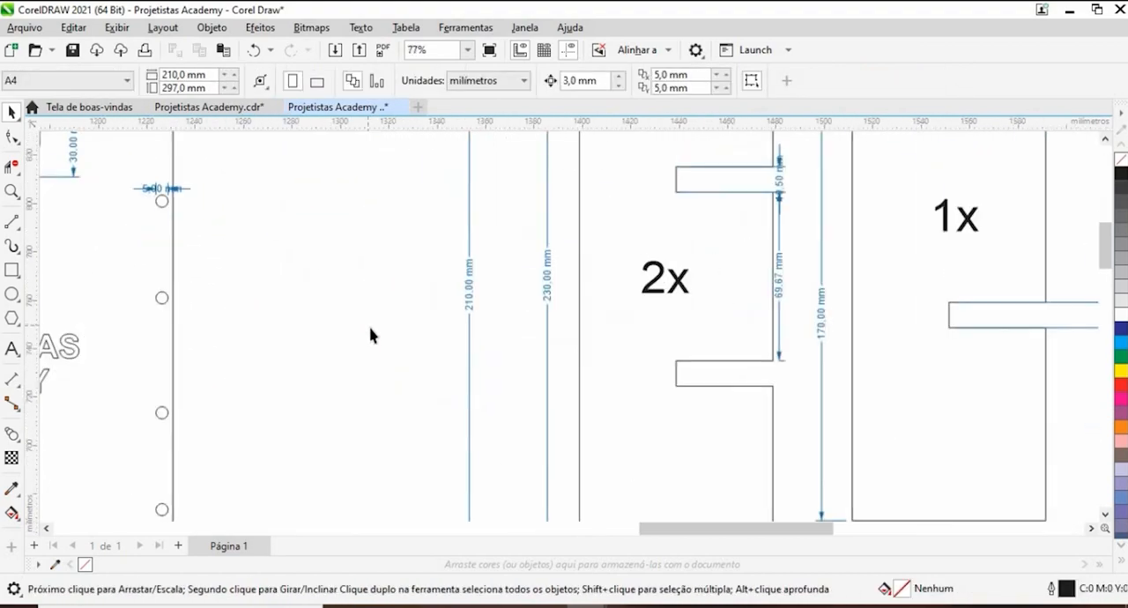
pyautogui.scroll(-5, 376, 322)
pyautogui.scroll(3, 380, 320)
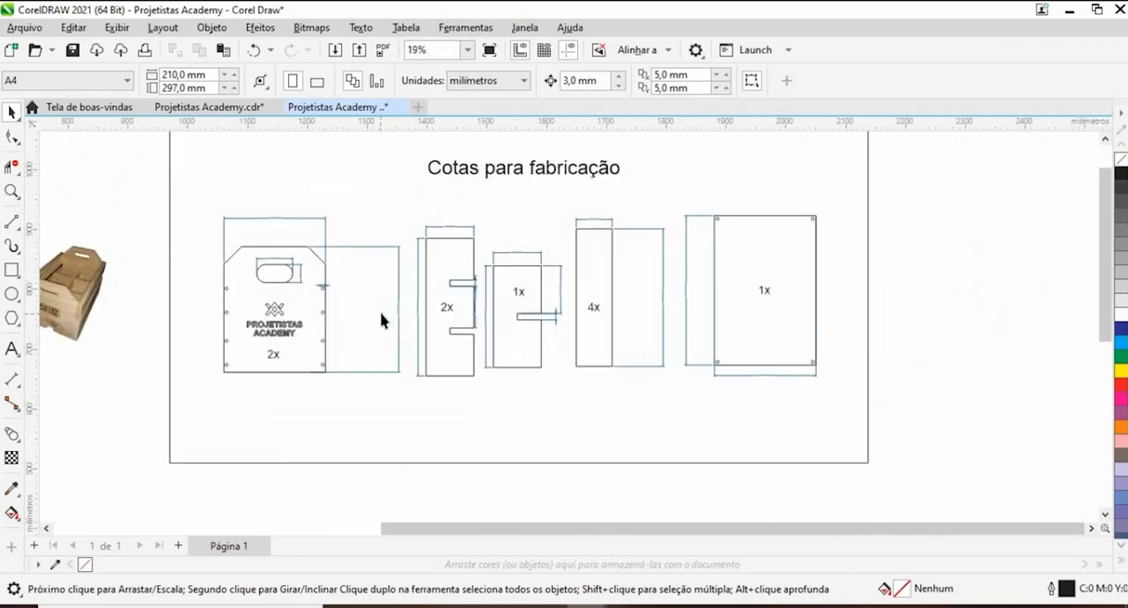
pyautogui.scroll(-1, 389, 365)
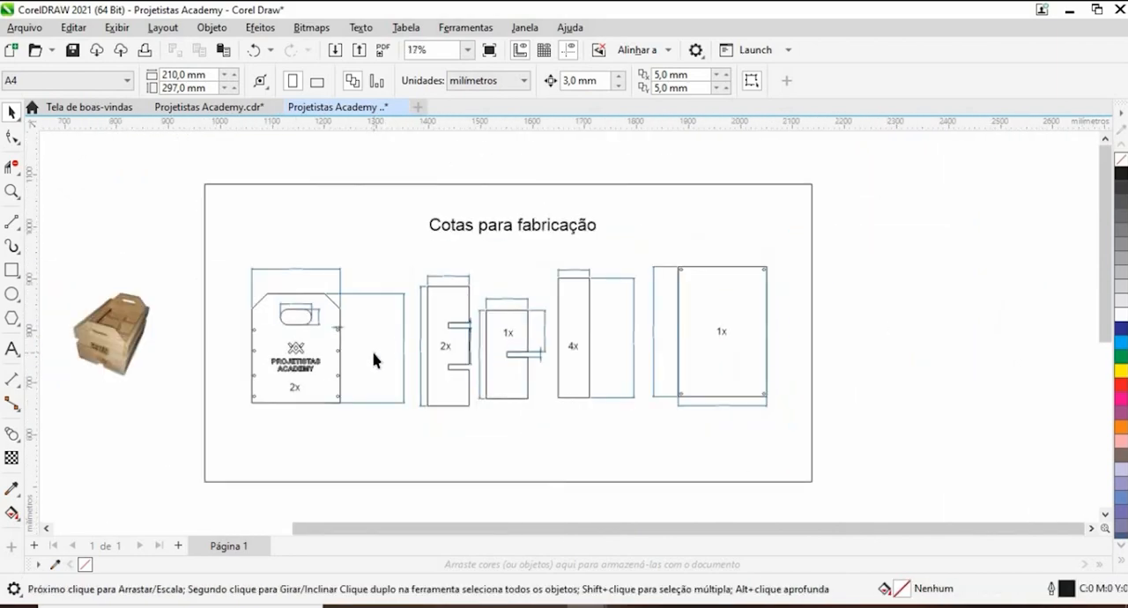